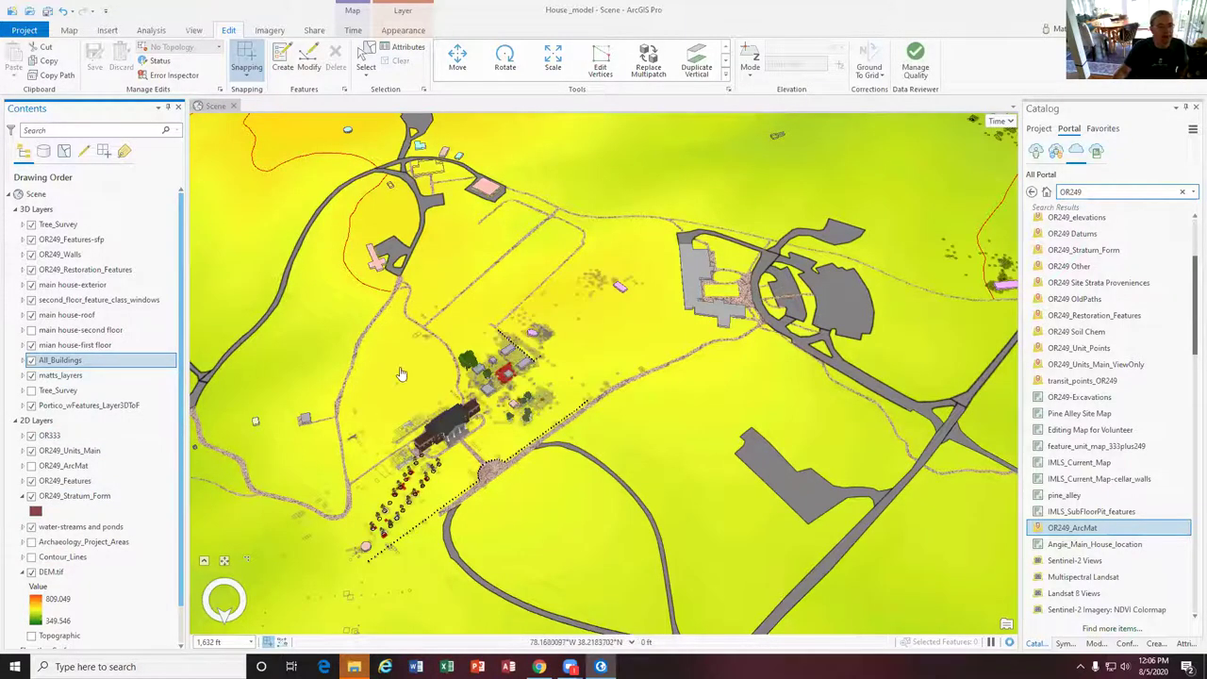
Open the pop-up of excavation unit MT2220 in the red area around the small gray outbuilding, and open its linked PDF record
{"action": "scroll", "coordinate": [401, 375], "scroll_direction": "up", "scroll_amount": 5}
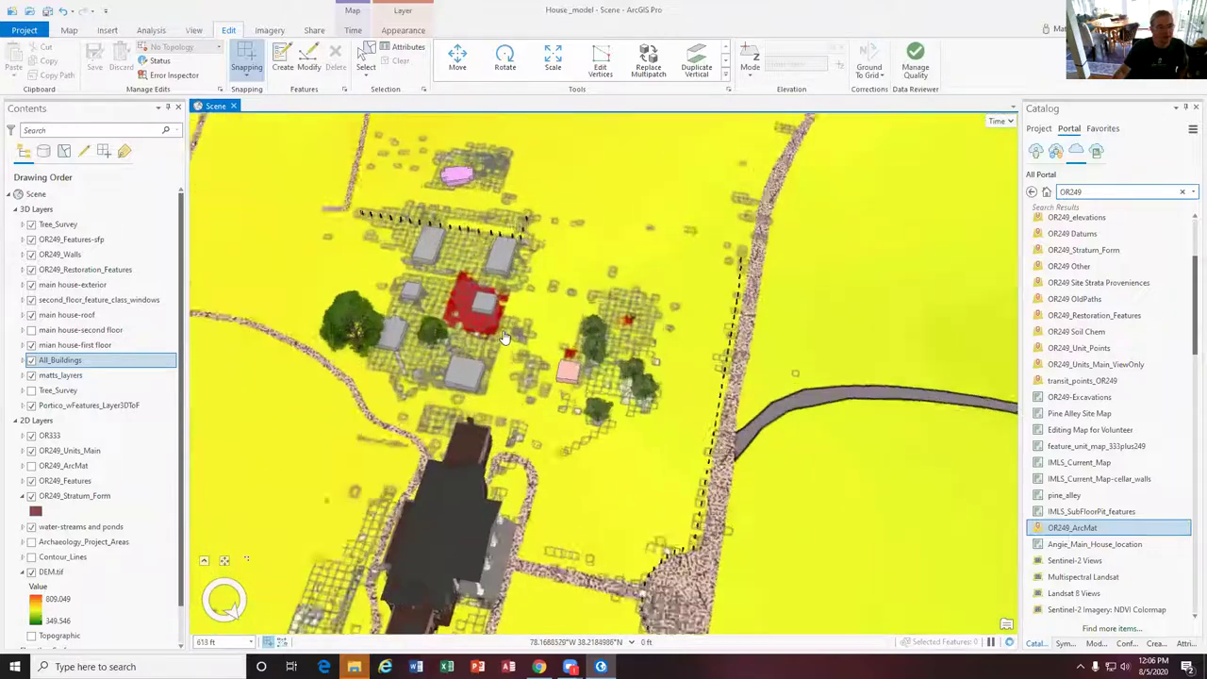
{"action": "scroll", "coordinate": [503, 338], "scroll_direction": "up", "scroll_amount": 4}
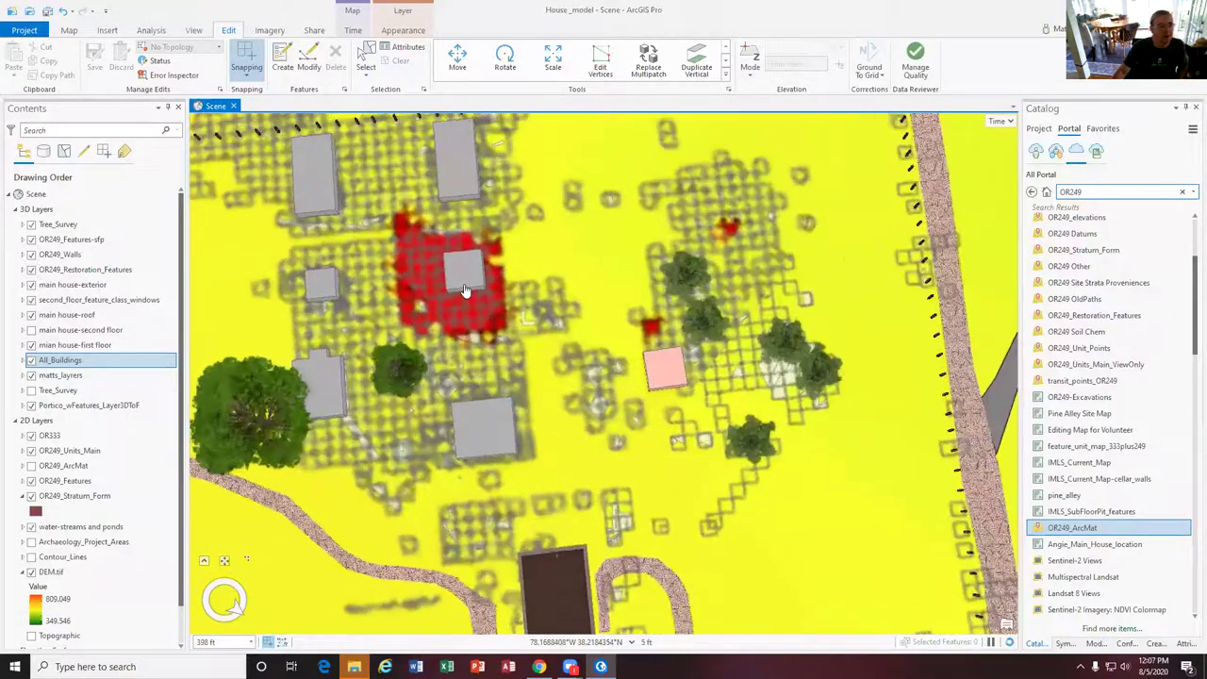
{"action": "scroll", "coordinate": [464, 292], "scroll_direction": "up", "scroll_amount": 1}
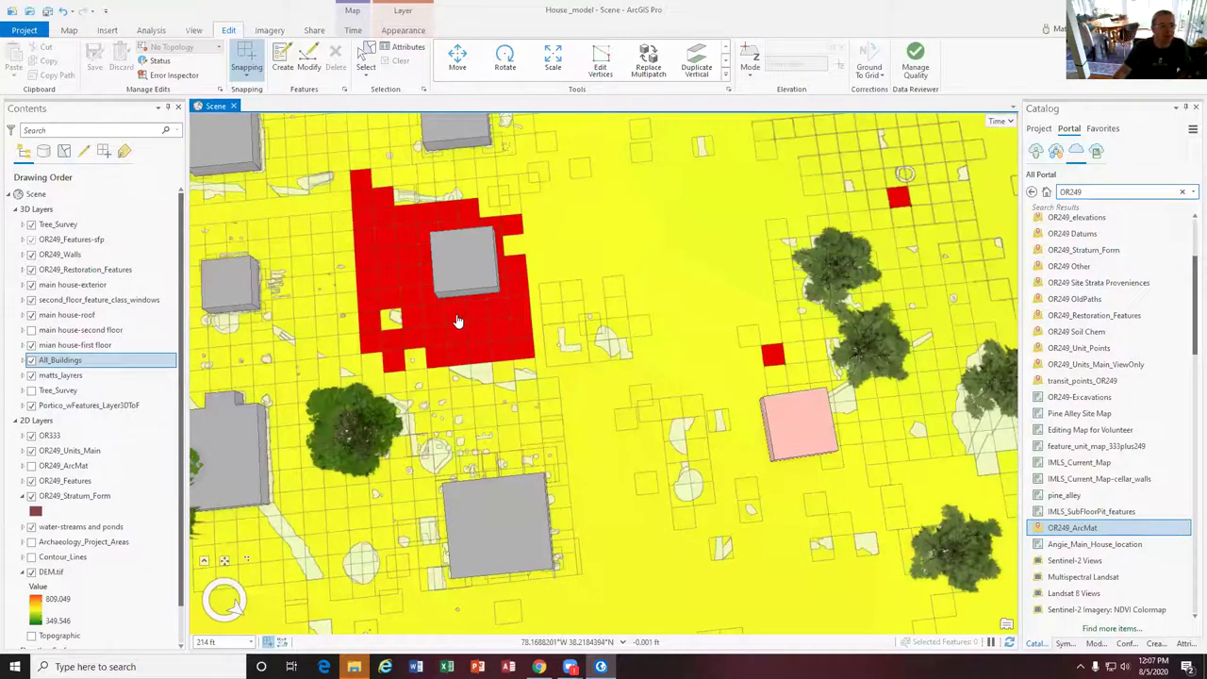
{"action": "left_click", "coordinate": [457, 319]}
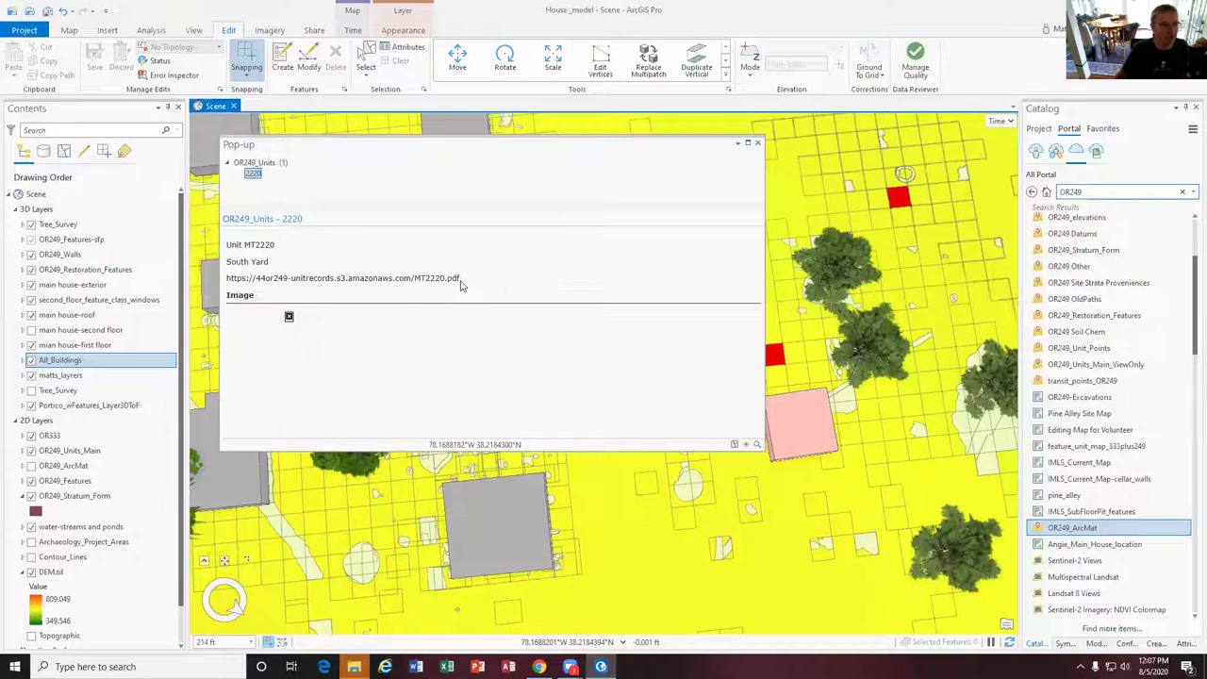
{"action": "left_click", "coordinate": [462, 285]}
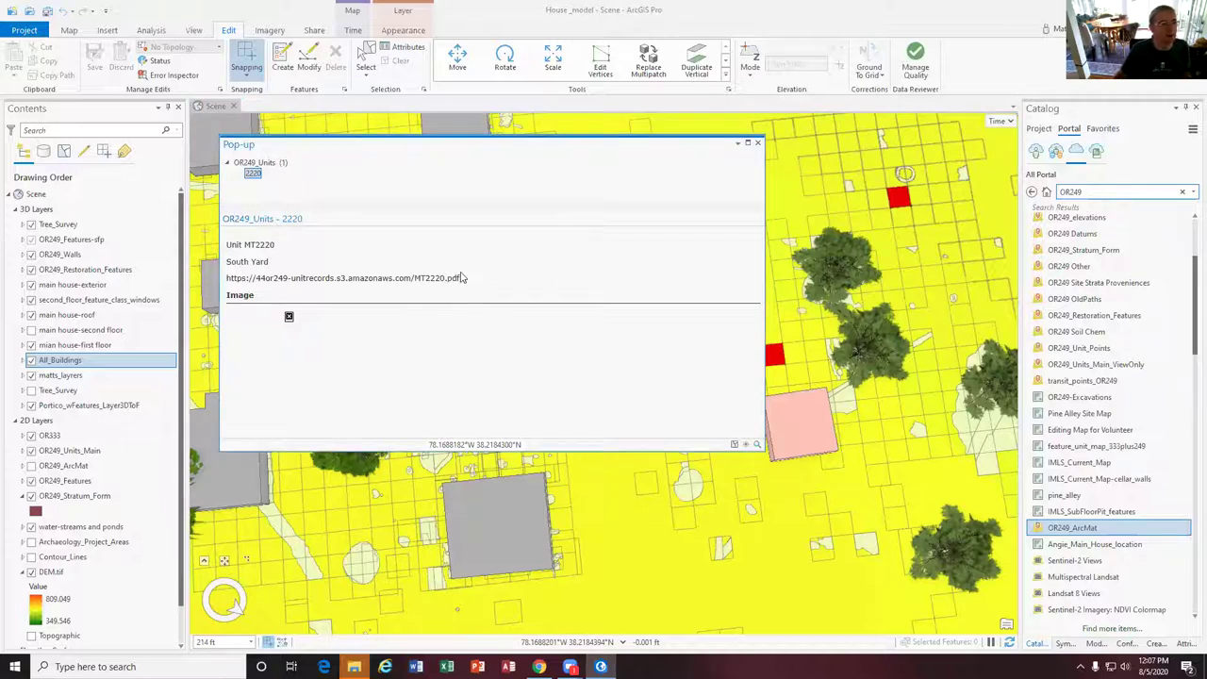
{"action": "left_click", "coordinate": [289, 317]}
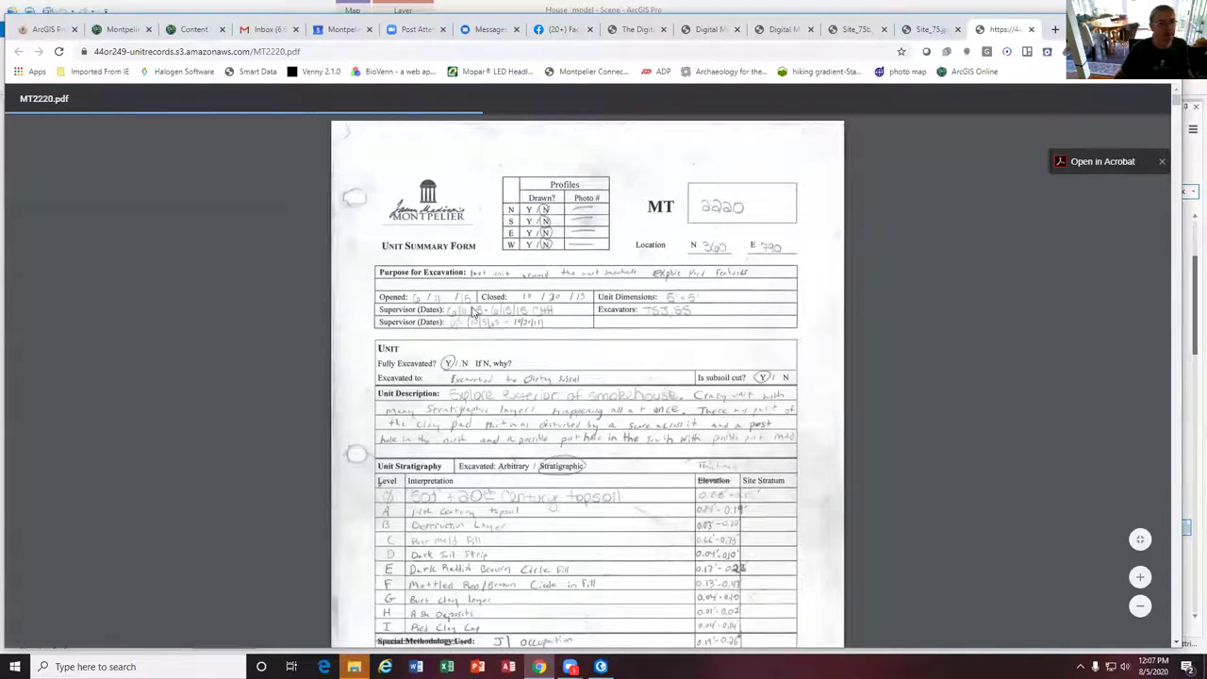
Examine the scanned forms and excavation photos in MT2220.pdf, and return to ArcGIS Pro to close the unit pop-up
{"action": "scroll", "coordinate": [471, 312], "scroll_direction": "down", "scroll_amount": 15}
{"action": "scroll", "coordinate": [472, 313], "scroll_direction": "down", "scroll_amount": 5}
{"action": "scroll", "coordinate": [561, 325], "scroll_direction": "up", "scroll_amount": 2}
{"action": "scroll", "coordinate": [560, 325], "scroll_direction": "down", "scroll_amount": 20}
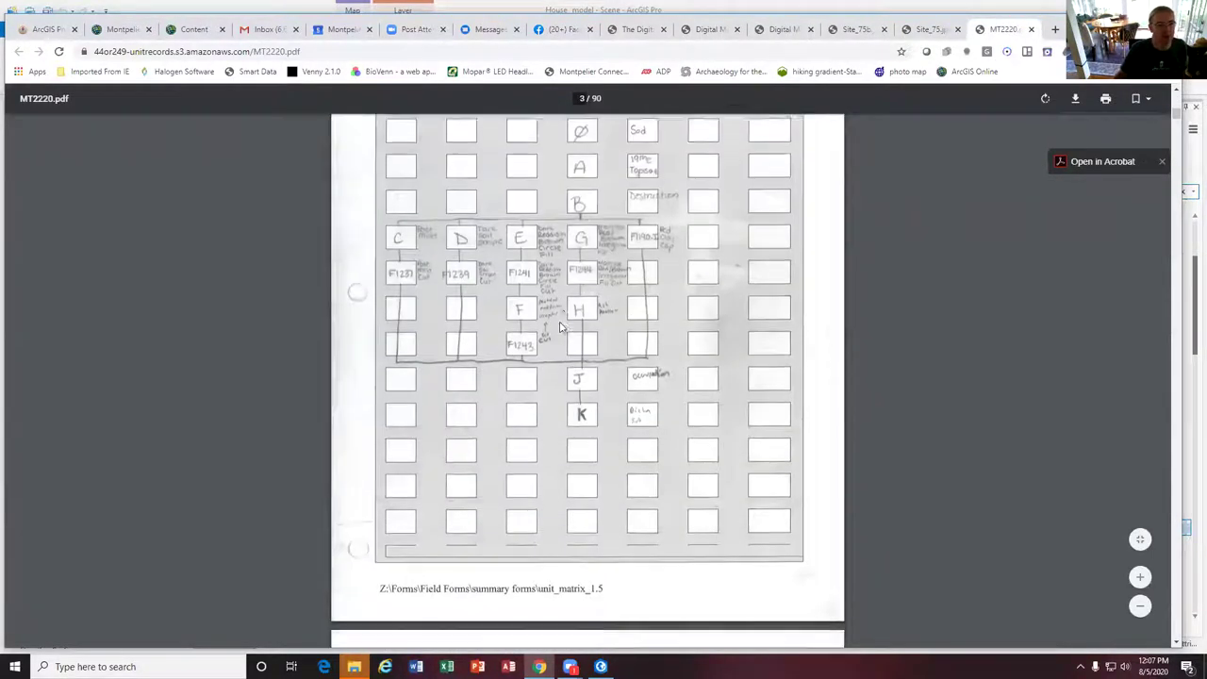
{"action": "scroll", "coordinate": [560, 326], "scroll_direction": "down", "scroll_amount": 15}
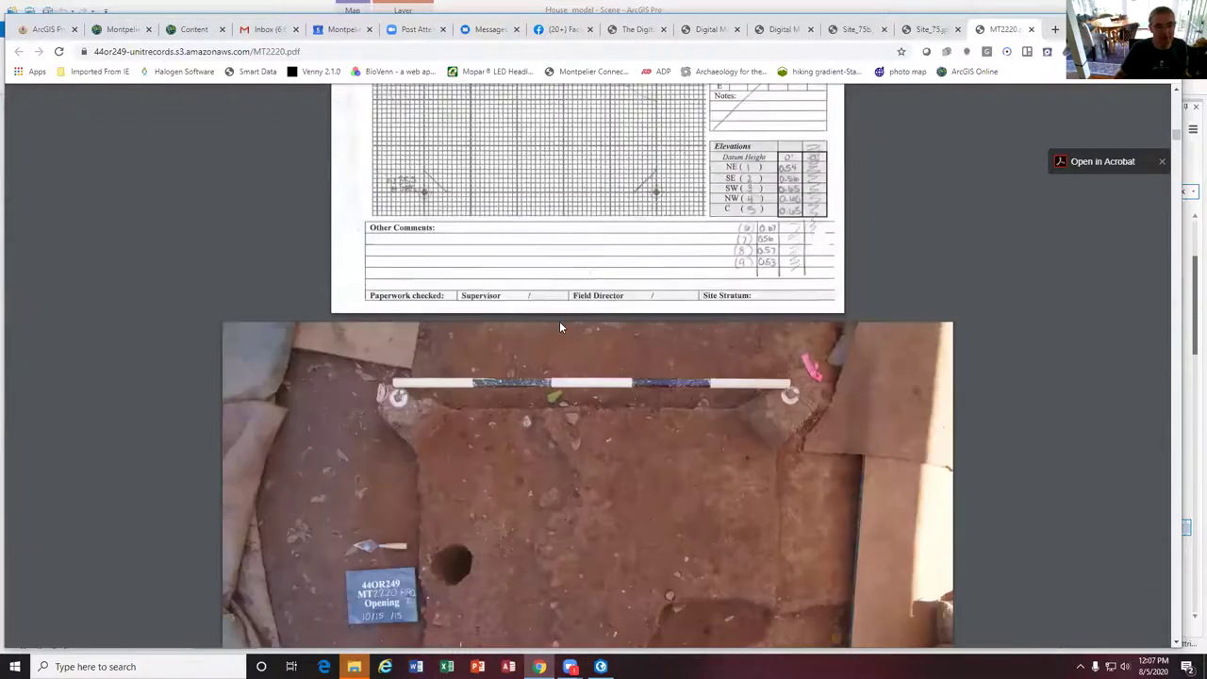
{"action": "scroll", "coordinate": [560, 326], "scroll_direction": "up", "scroll_amount": 4}
{"action": "scroll", "coordinate": [560, 326], "scroll_direction": "down", "scroll_amount": 1}
{"action": "scroll", "coordinate": [559, 327], "scroll_direction": "down", "scroll_amount": 2}
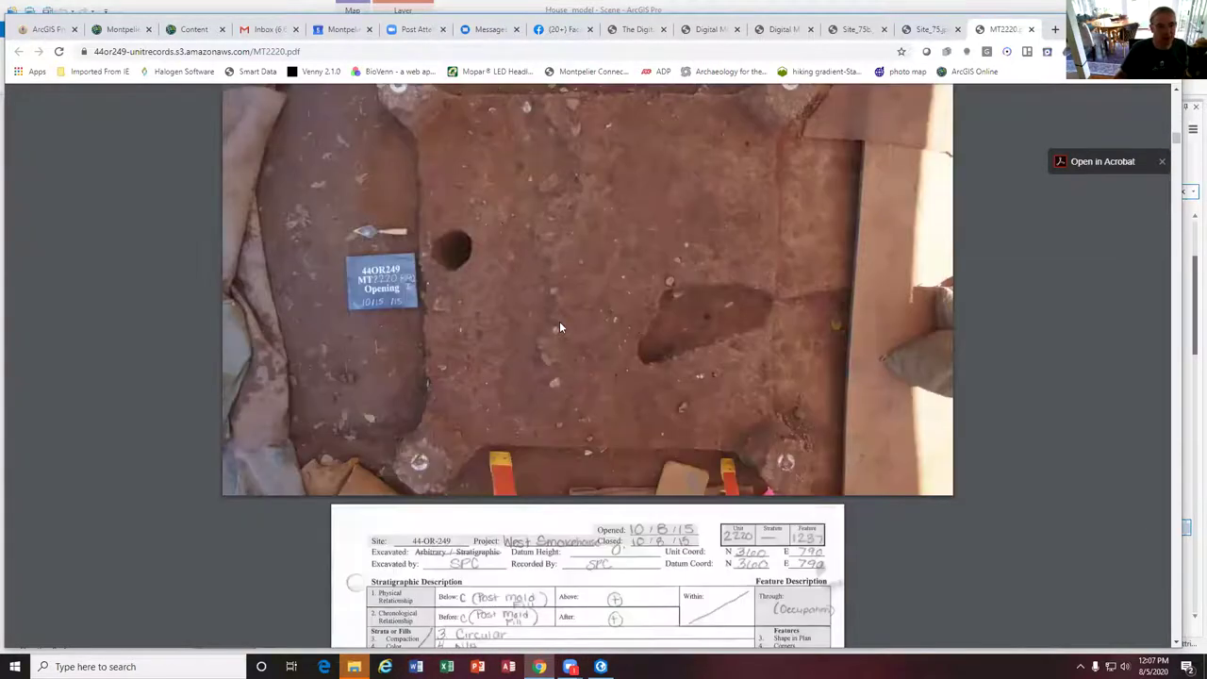
{"action": "scroll", "coordinate": [559, 327], "scroll_direction": "down", "scroll_amount": 10}
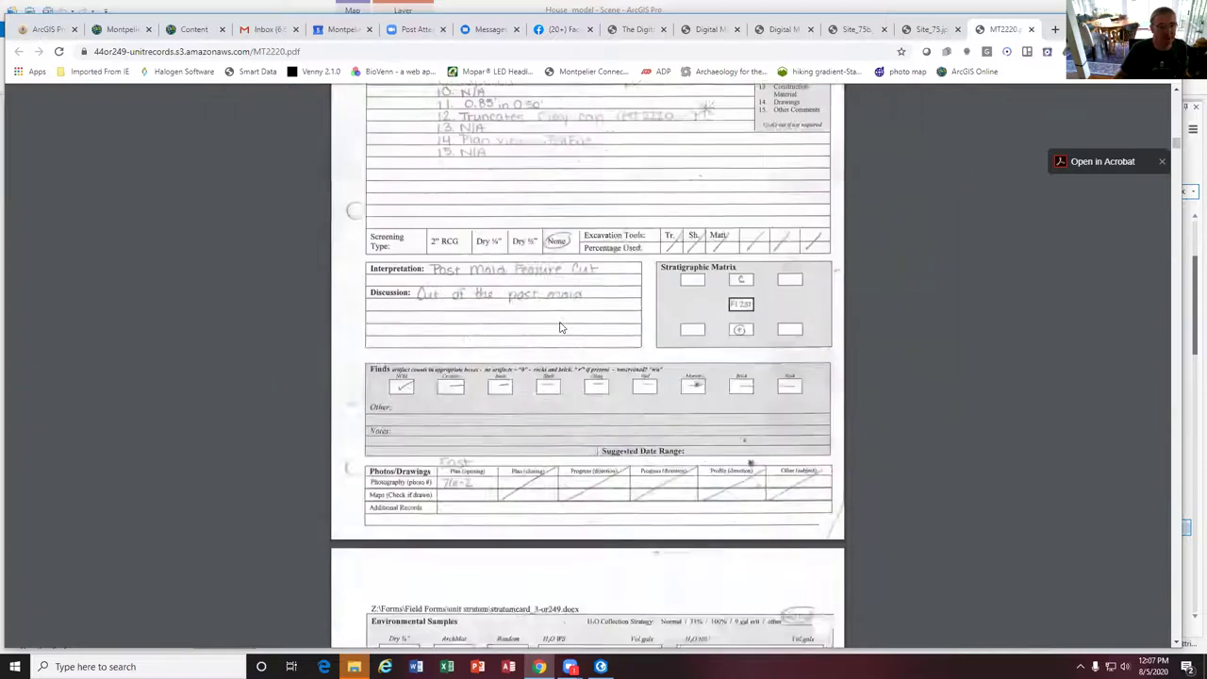
{"action": "scroll", "coordinate": [559, 327], "scroll_direction": "down", "scroll_amount": 12}
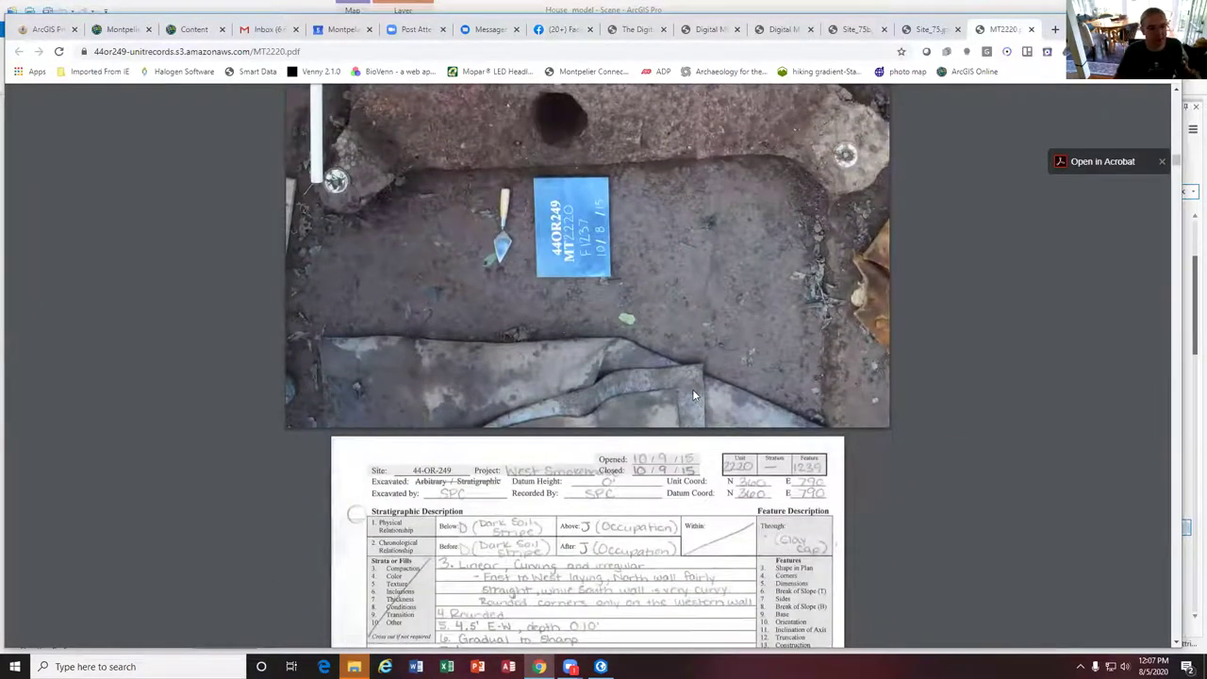
{"action": "scroll", "coordinate": [669, 531], "scroll_direction": "down", "scroll_amount": 3}
{"action": "left_click", "coordinate": [600, 667]}
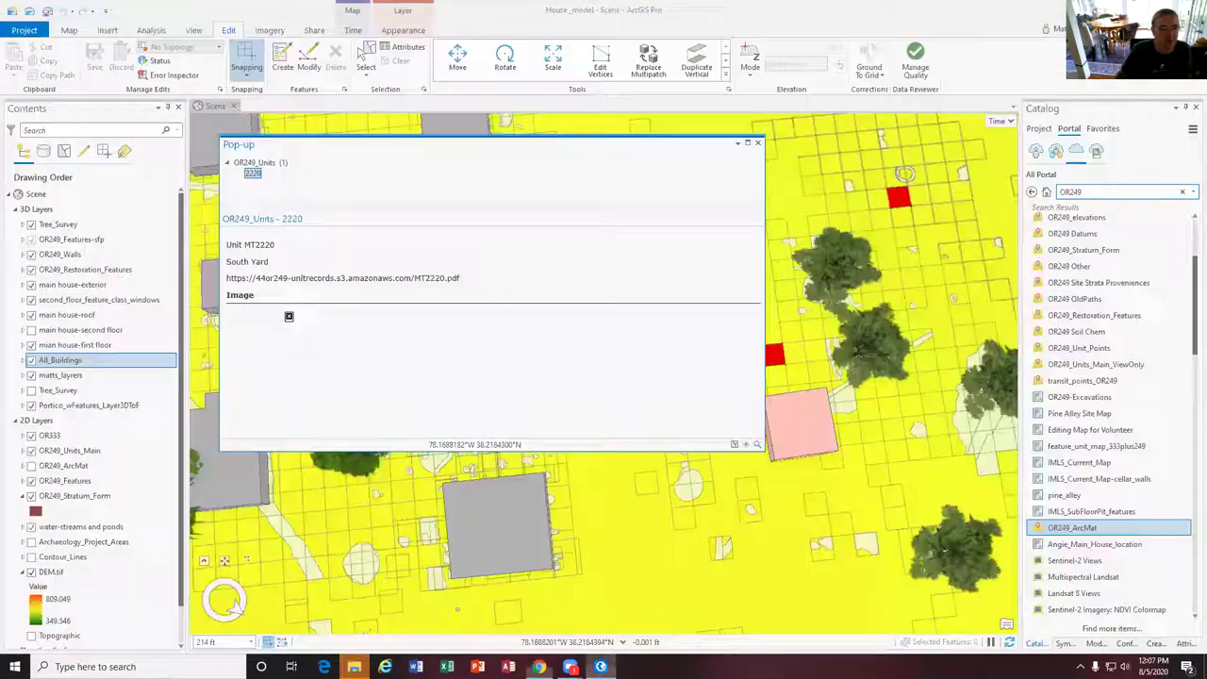
{"action": "left_click", "coordinate": [759, 143]}
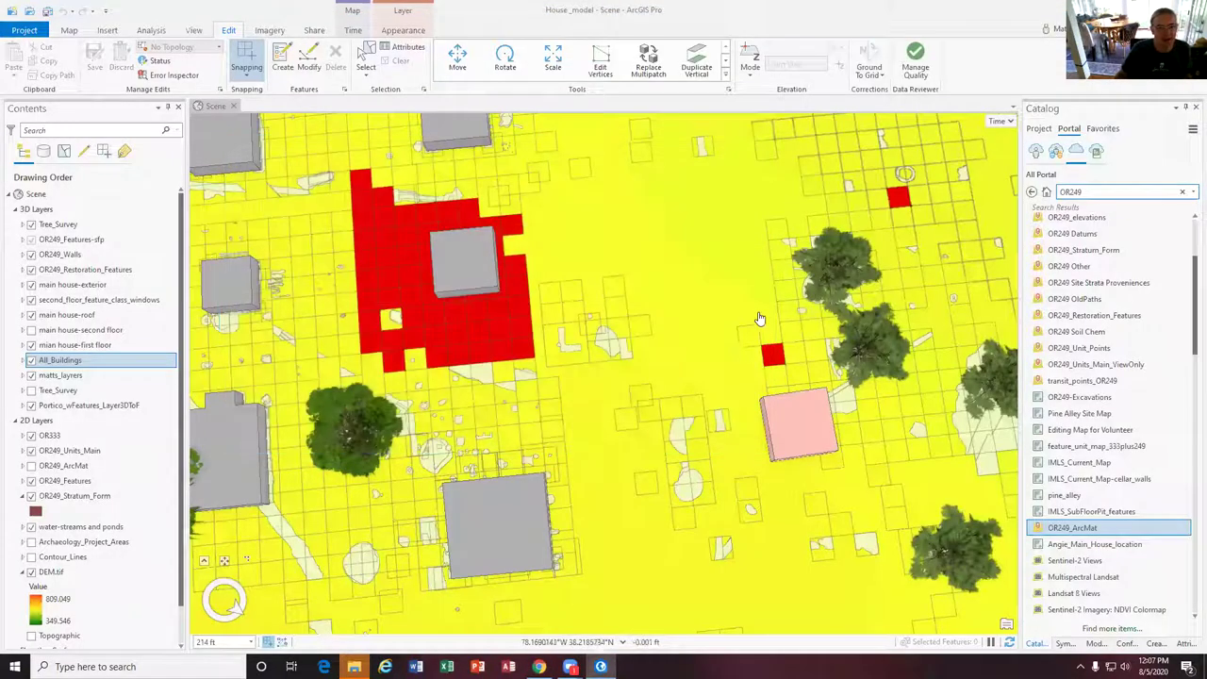
Examine the outbuildings around the red excavation units and the main house exterior with its portico from several angles
{"action": "left_click_drag", "start_coordinate": [434, 252], "coordinate": [535, 335]}
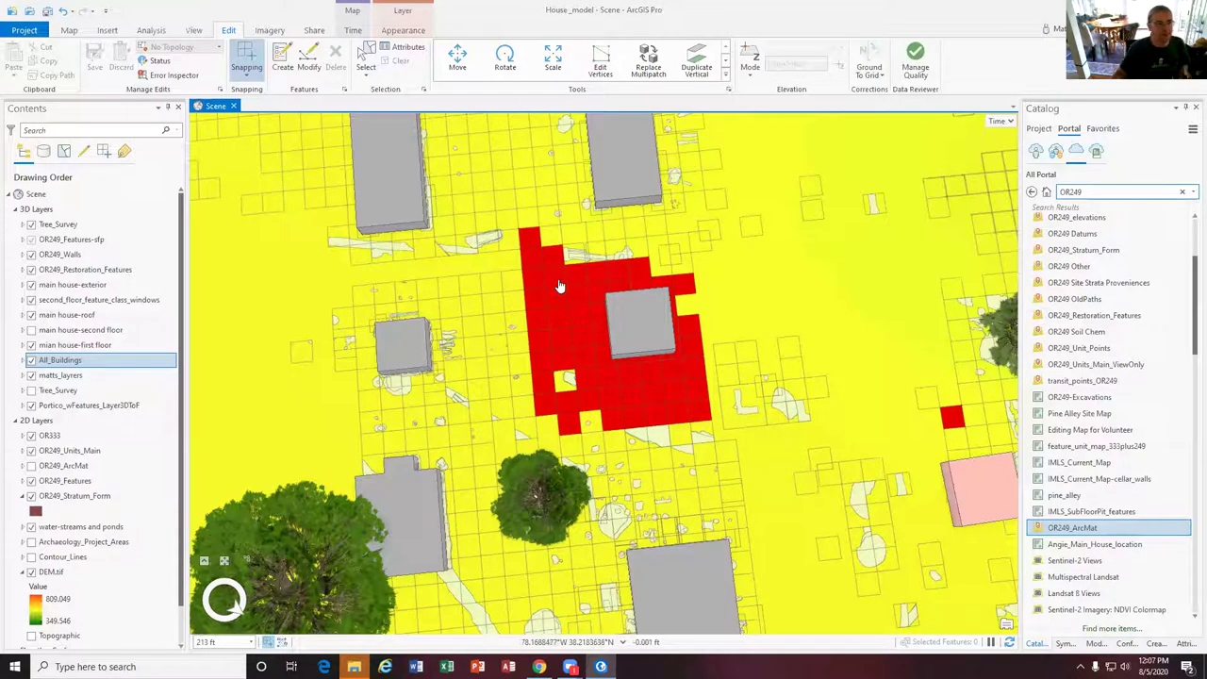
{"action": "scroll", "coordinate": [617, 371], "scroll_direction": "down", "scroll_amount": 5}
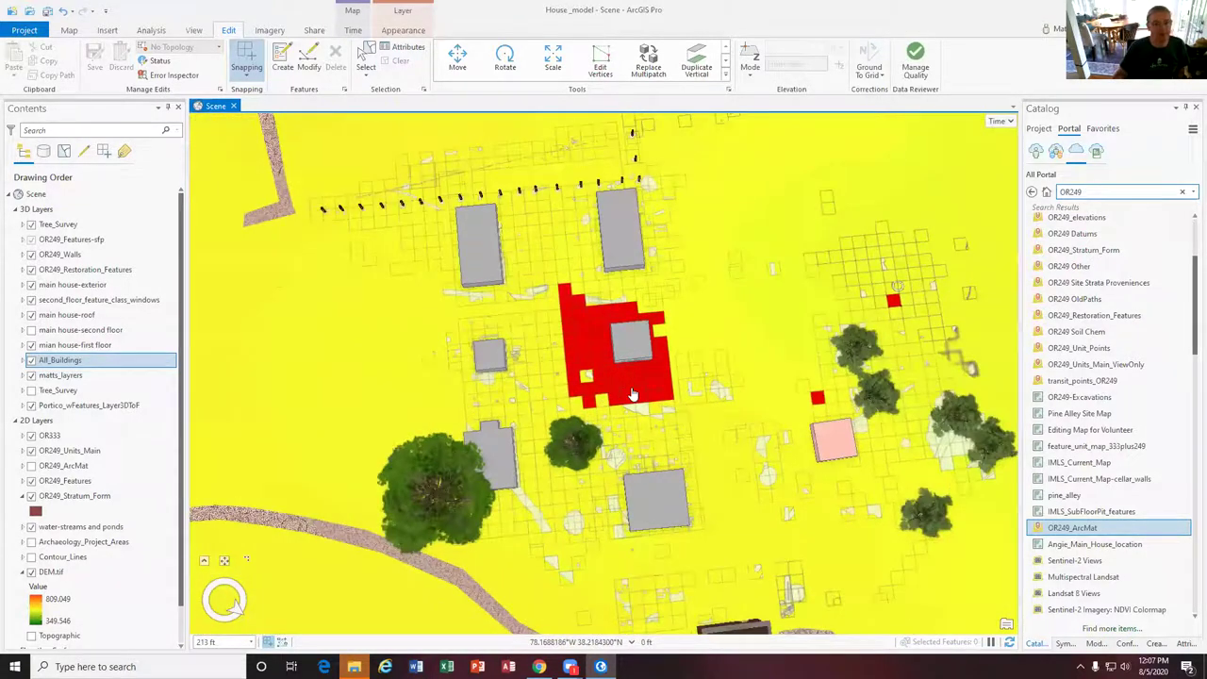
{"action": "middle_click_drag", "start_coordinate": [752, 451], "coordinate": [620, 296]}
{"action": "left_click_drag", "start_coordinate": [510, 493], "coordinate": [629, 359]}
{"action": "middle_click_drag", "start_coordinate": [629, 358], "coordinate": [702, 379]}
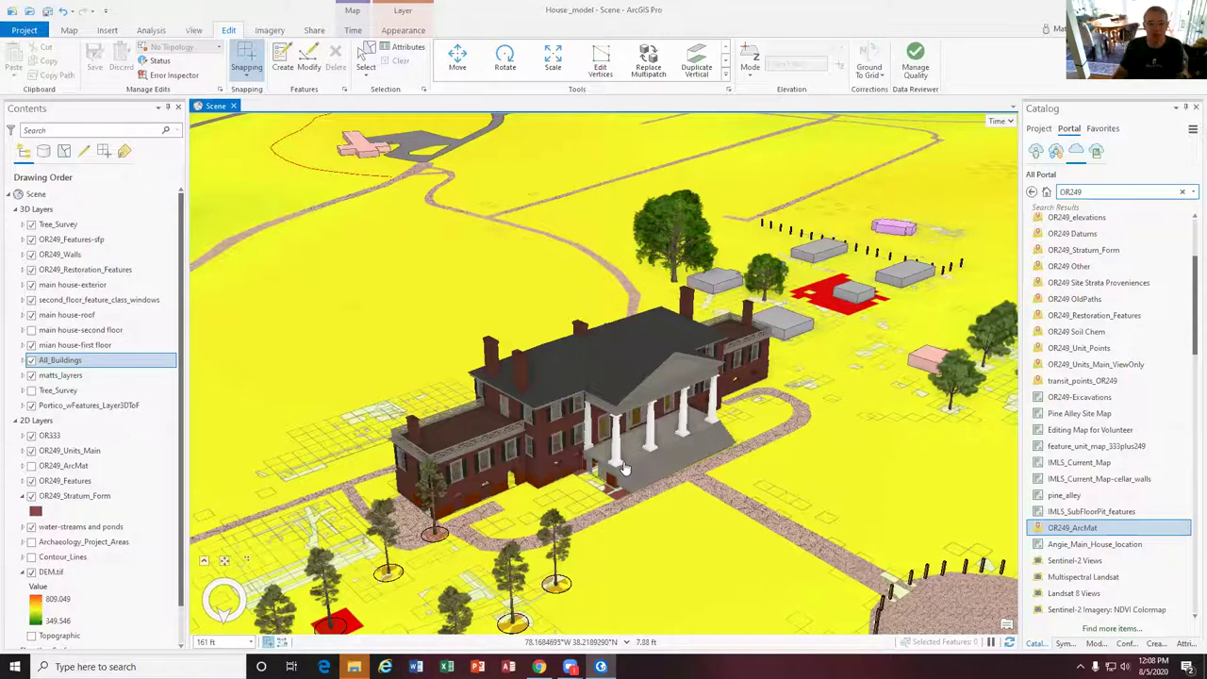
{"action": "scroll", "coordinate": [632, 455], "scroll_direction": "up", "scroll_amount": 3}
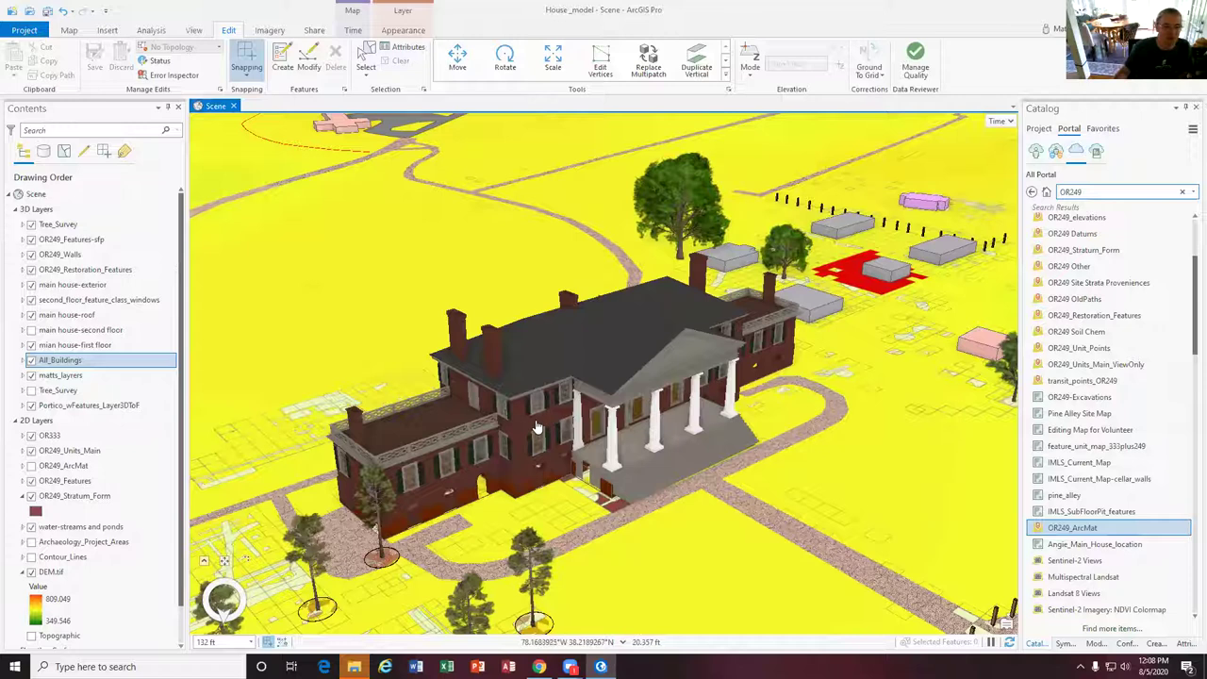
{"action": "scroll", "coordinate": [558, 426], "scroll_direction": "up", "scroll_amount": 1}
{"action": "scroll", "coordinate": [526, 434], "scroll_direction": "up", "scroll_amount": 1}
{"action": "left_click_drag", "start_coordinate": [555, 443], "coordinate": [571, 443]}
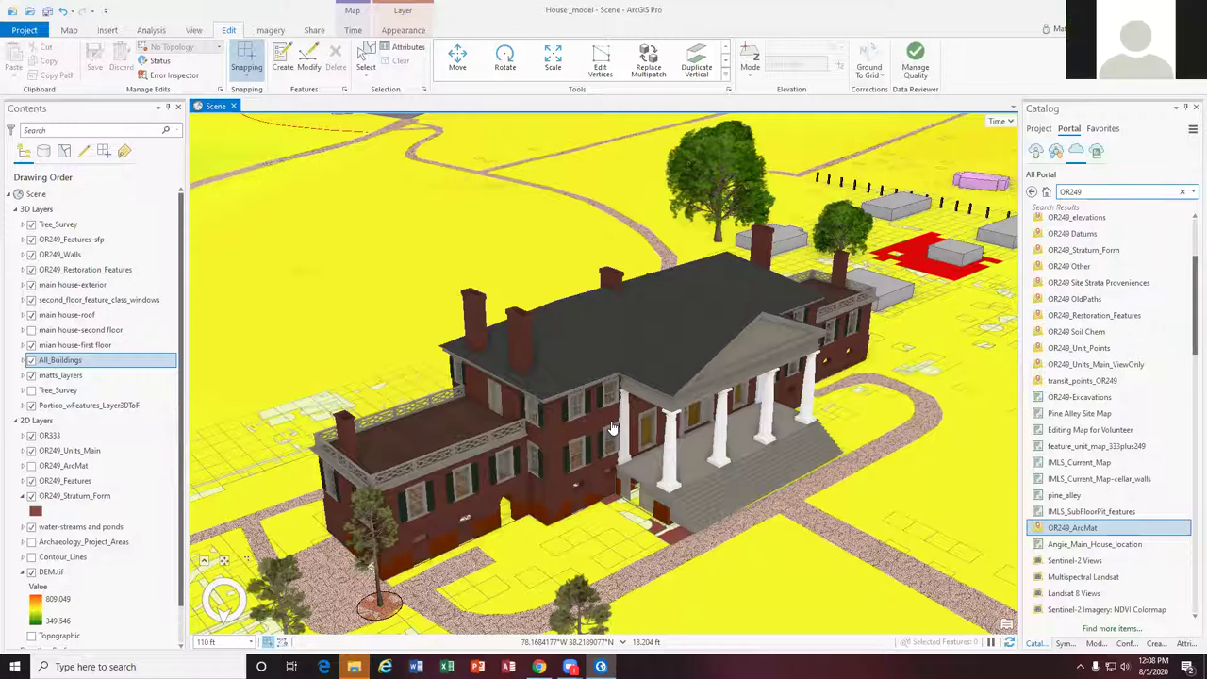
{"action": "scroll", "coordinate": [611, 428], "scroll_direction": "up", "scroll_amount": 1}
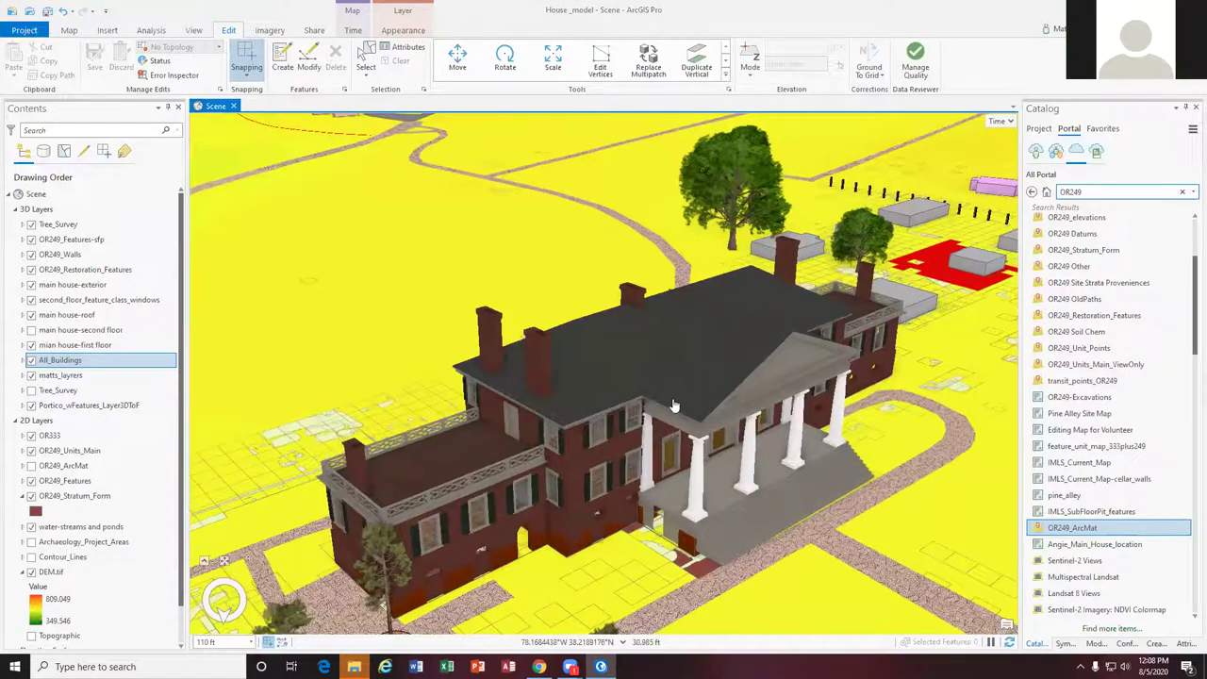
{"action": "mouse_move", "coordinate": [613, 397]}
{"action": "middle_mouse_down"}
{"action": "mouse_move", "coordinate": [649, 415]}
{"action": "mouse_move", "coordinate": [658, 441]}
{"action": "middle_mouse_up"}
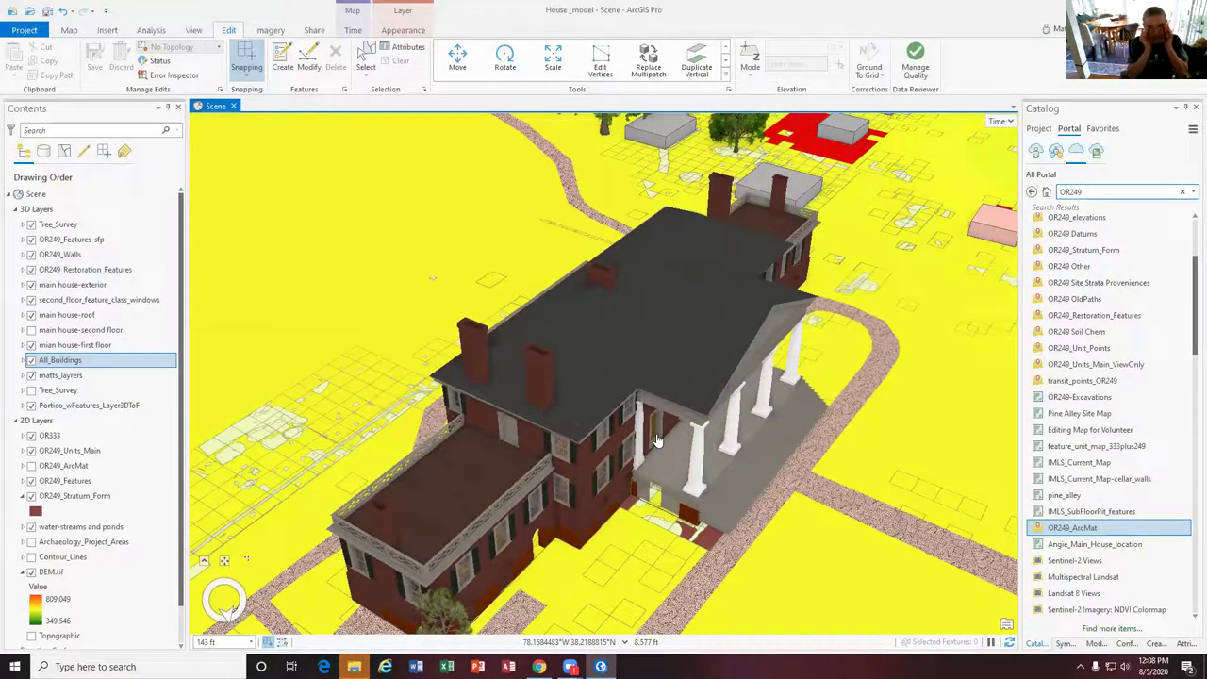
{"action": "scroll", "coordinate": [767, 300], "scroll_direction": "down", "scroll_amount": 4}
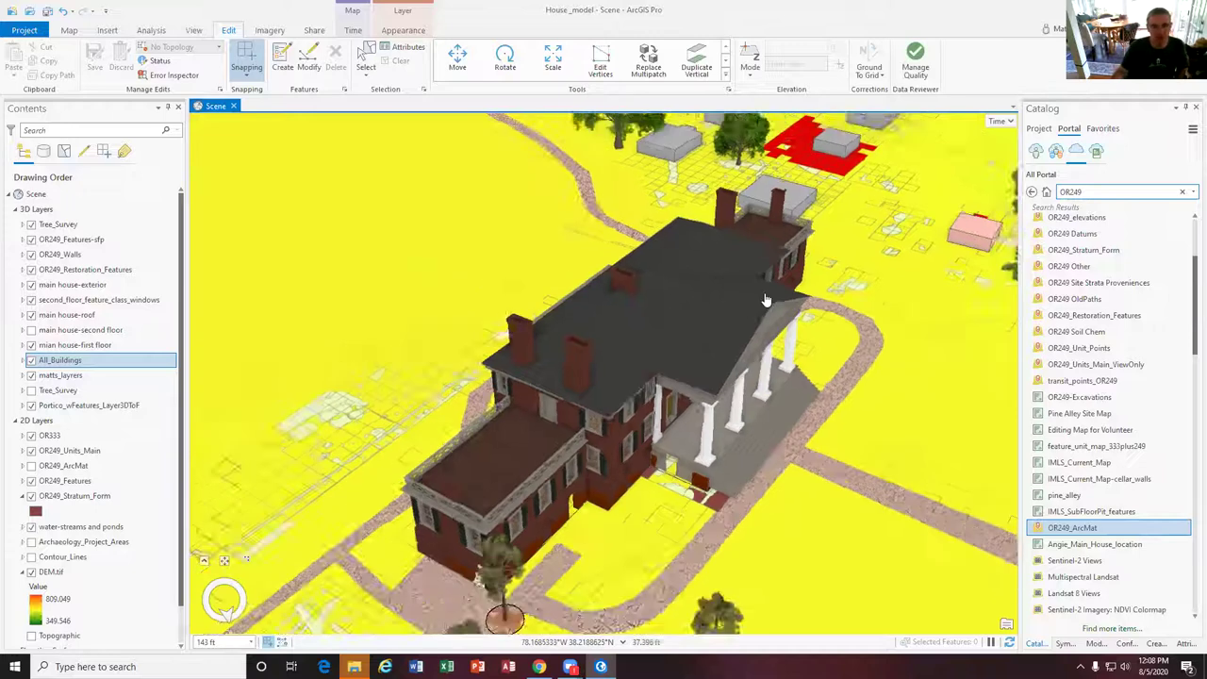
View the pop-up details and photo of the Southeast Slave Quarter near the fence line, and close the pop-up
{"action": "middle_click_drag", "start_coordinate": [761, 250], "coordinate": [856, 369]}
{"action": "left_click_drag", "start_coordinate": [771, 261], "coordinate": [730, 487]}
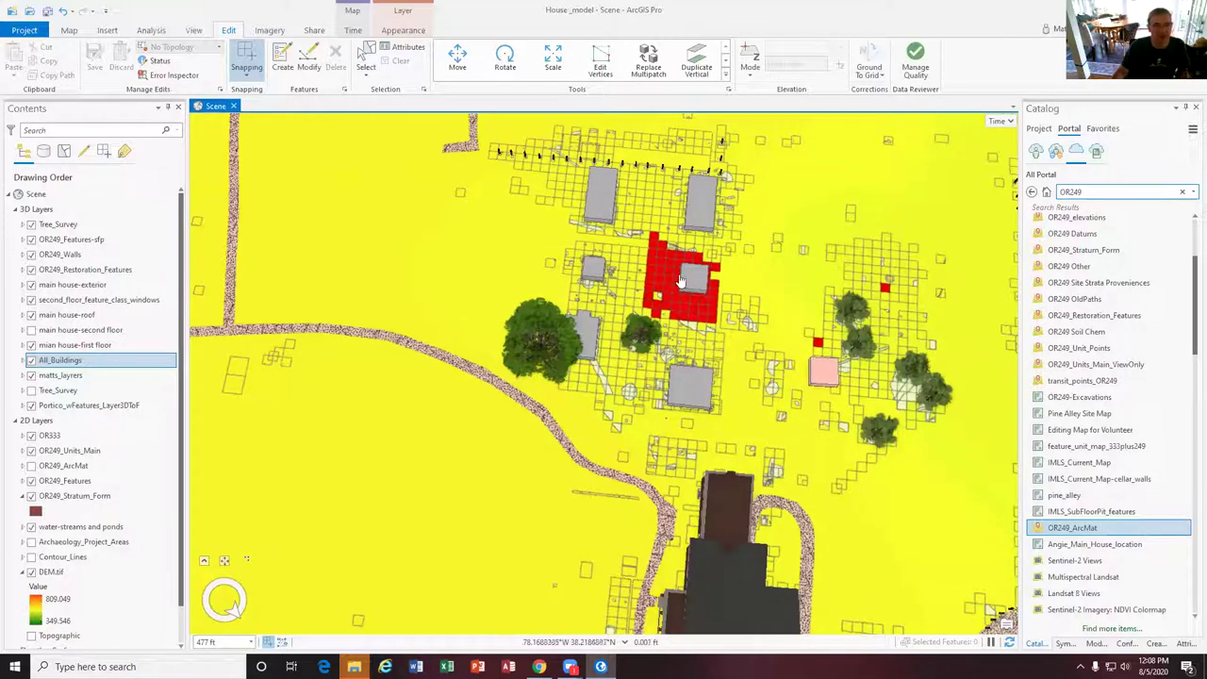
{"action": "left_click", "coordinate": [597, 193]}
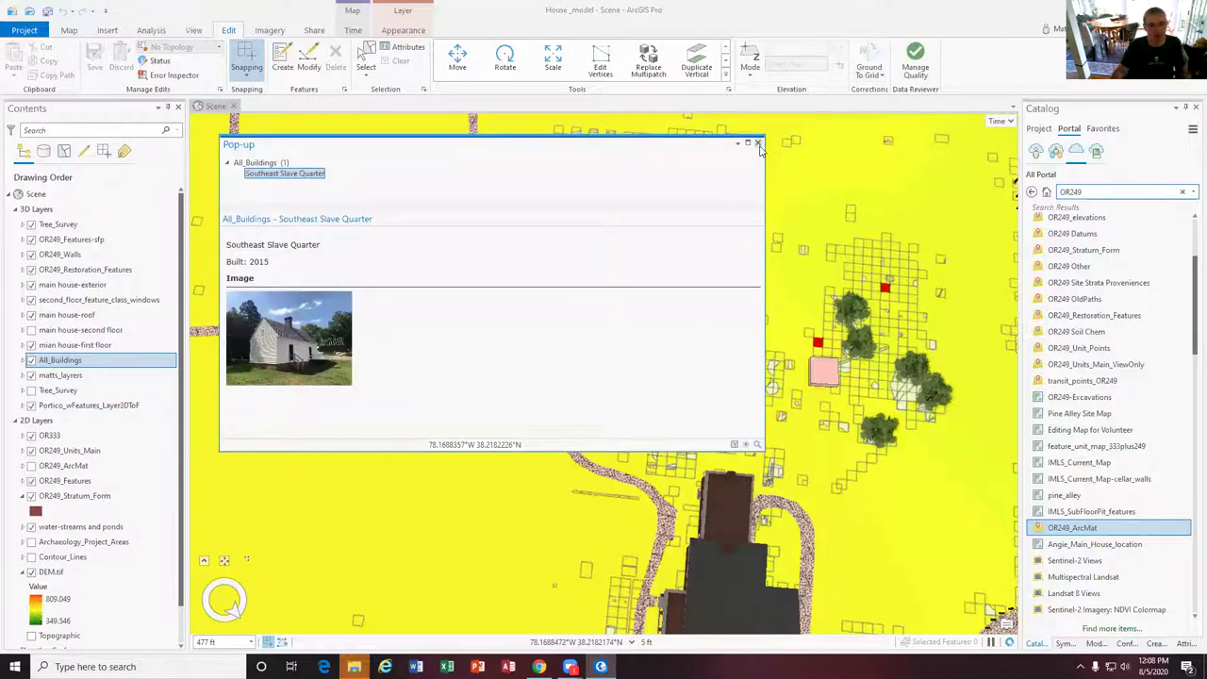
{"action": "left_click", "coordinate": [759, 145]}
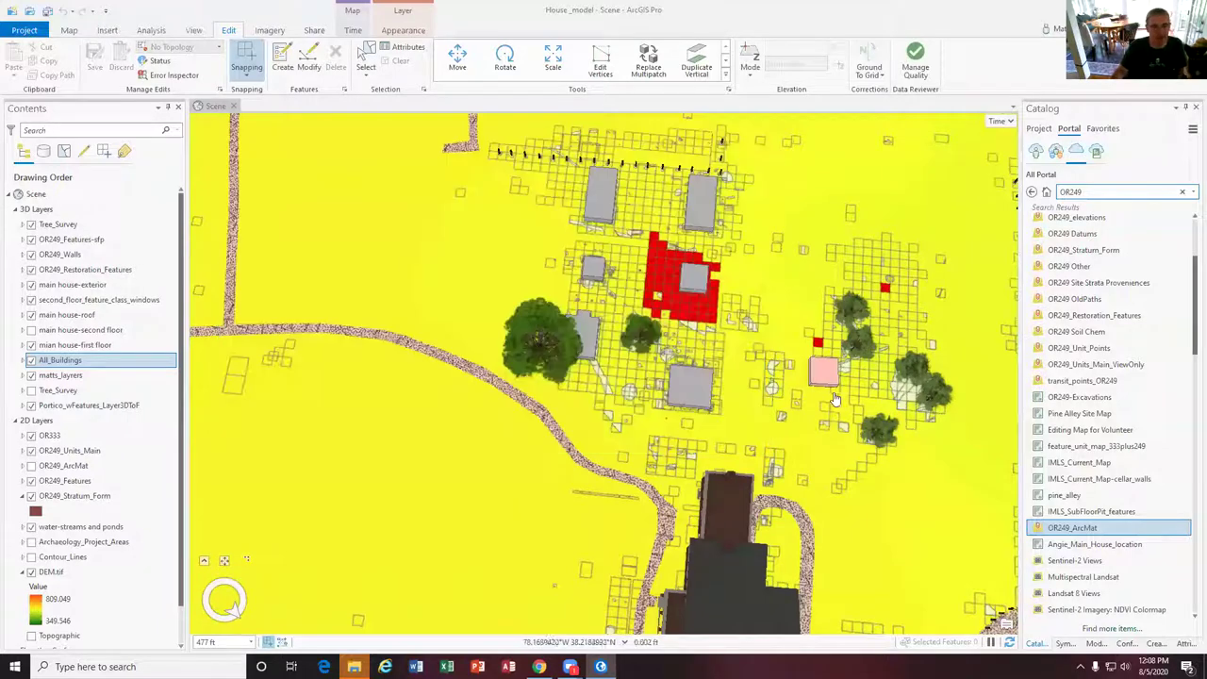
Hide the main house-roof layer to expose the interior of the main house
{"action": "mouse_move", "coordinate": [842, 476]}
{"action": "middle_mouse_down"}
{"action": "mouse_move", "coordinate": [766, 434]}
{"action": "mouse_move", "coordinate": [696, 521]}
{"action": "mouse_move", "coordinate": [712, 369]}
{"action": "middle_mouse_up"}
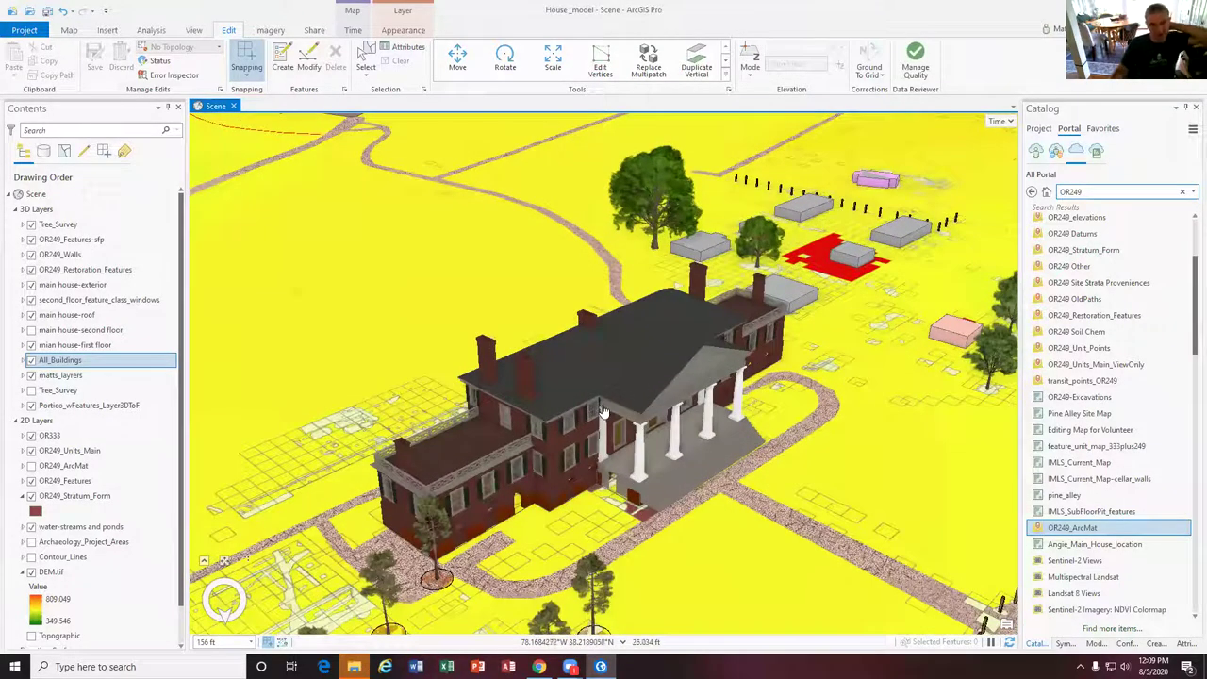
{"action": "mouse_move", "coordinate": [584, 379]}
{"action": "middle_mouse_down"}
{"action": "mouse_move", "coordinate": [609, 386]}
{"action": "mouse_move", "coordinate": [561, 382]}
{"action": "middle_mouse_up"}
{"action": "left_click_drag", "start_coordinate": [632, 402], "coordinate": [696, 424]}
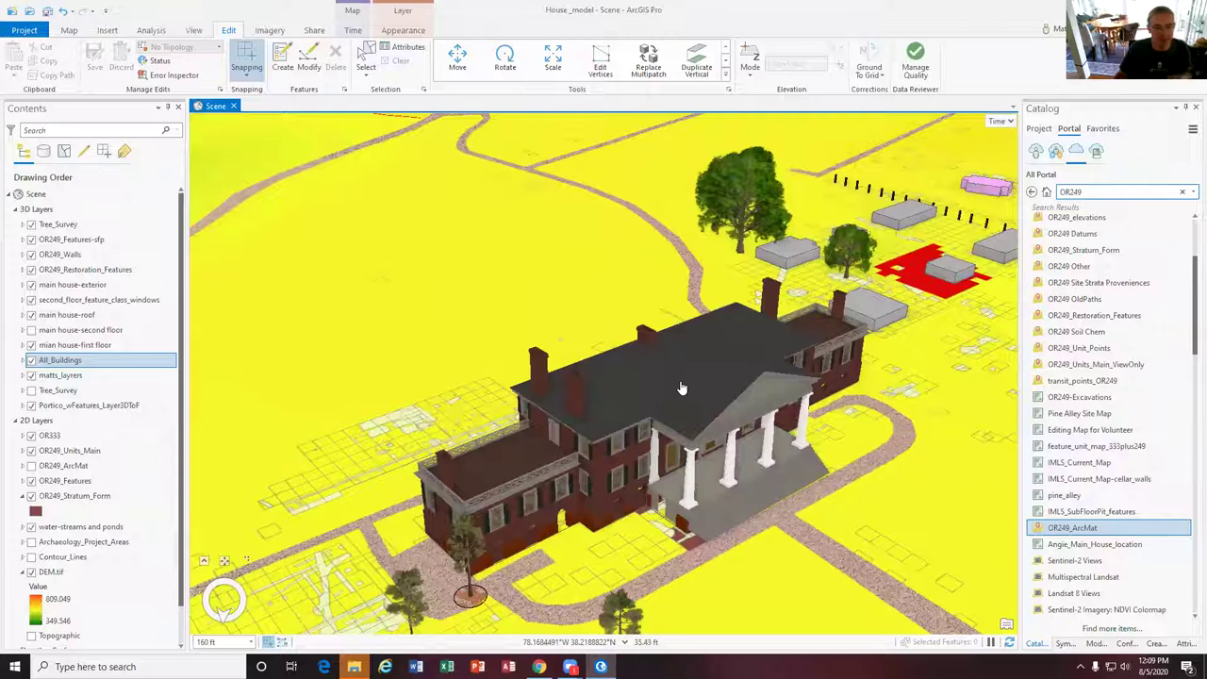
{"action": "middle_click_drag", "start_coordinate": [629, 377], "coordinate": [659, 409]}
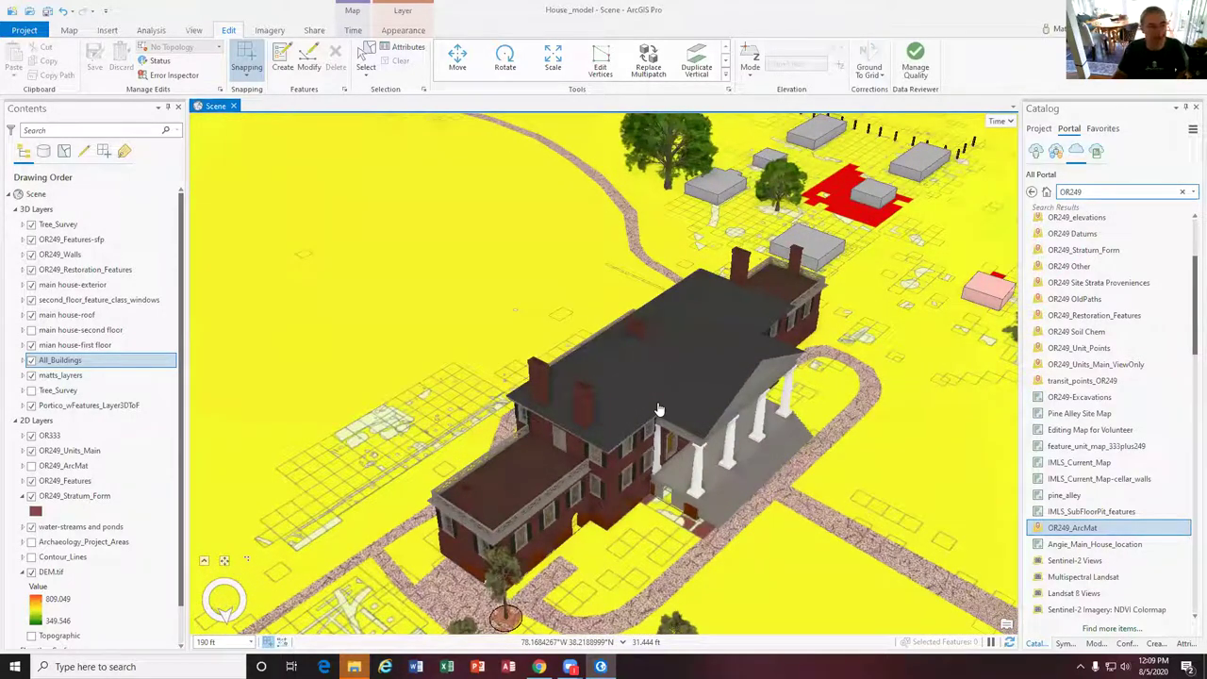
{"action": "middle_click_drag", "start_coordinate": [617, 415], "coordinate": [620, 456]}
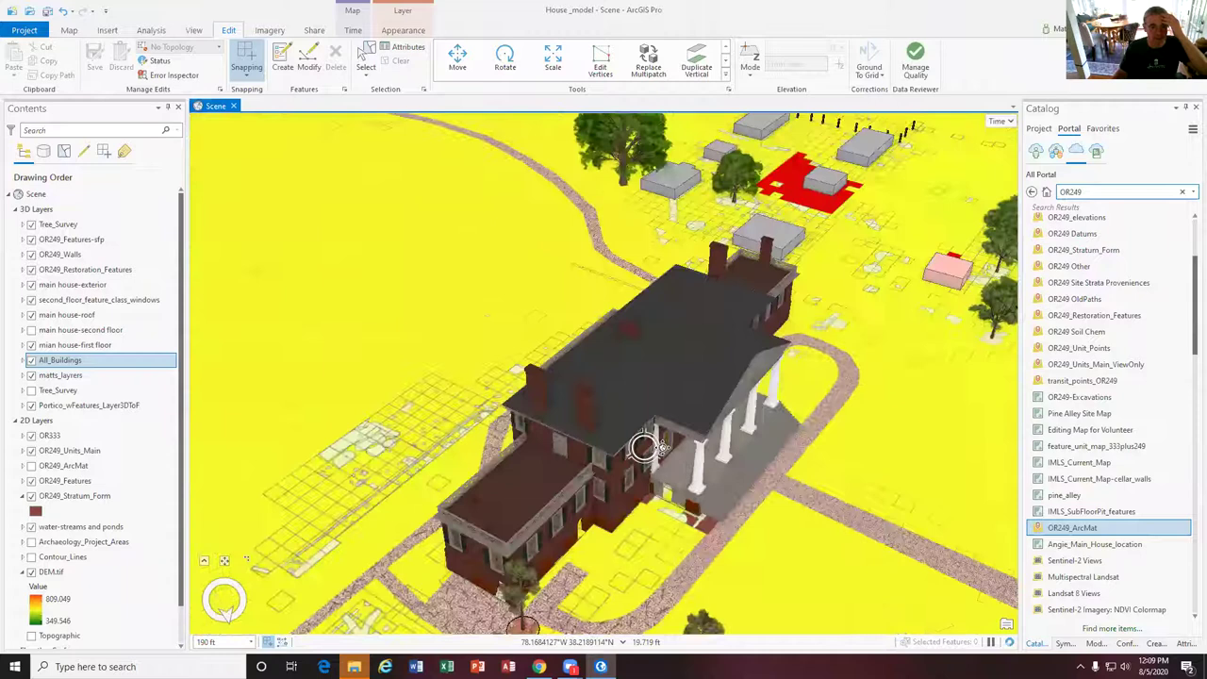
{"action": "left_click", "coordinate": [31, 316]}
{"action": "left_click", "coordinate": [31, 317]}
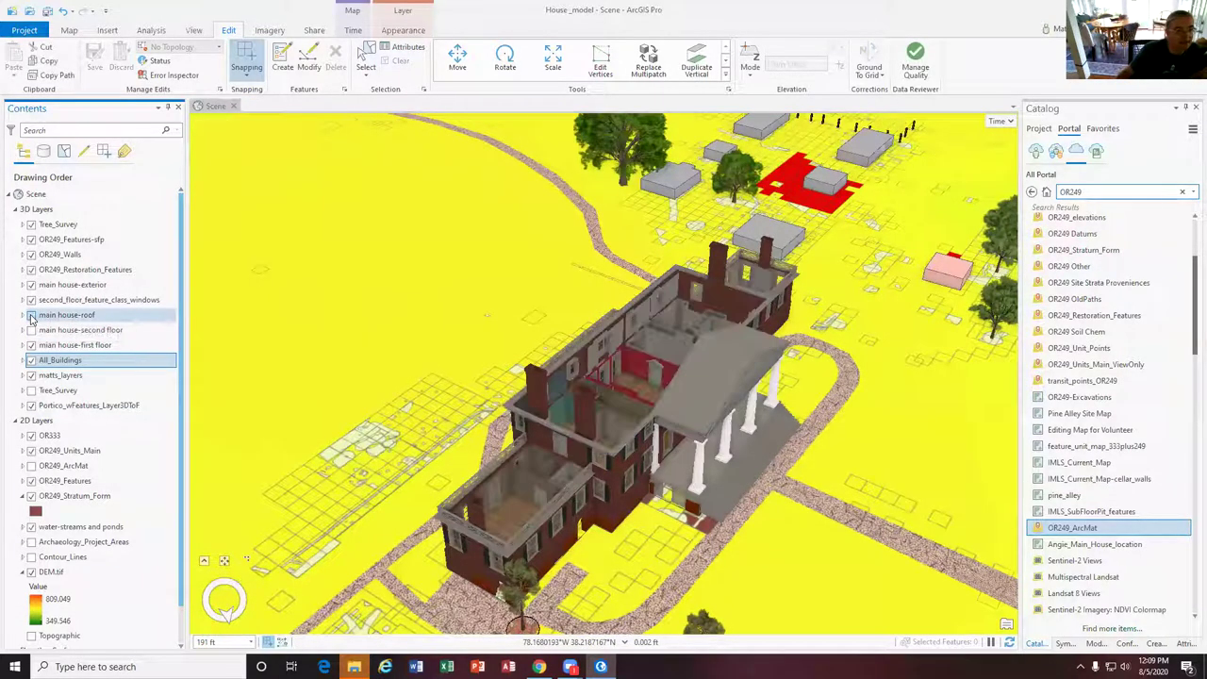
Show the main house-second floor layer in the scene
{"action": "scroll", "coordinate": [557, 370], "scroll_direction": "up", "scroll_amount": 3}
{"action": "middle_click_drag", "start_coordinate": [560, 357], "coordinate": [583, 370]}
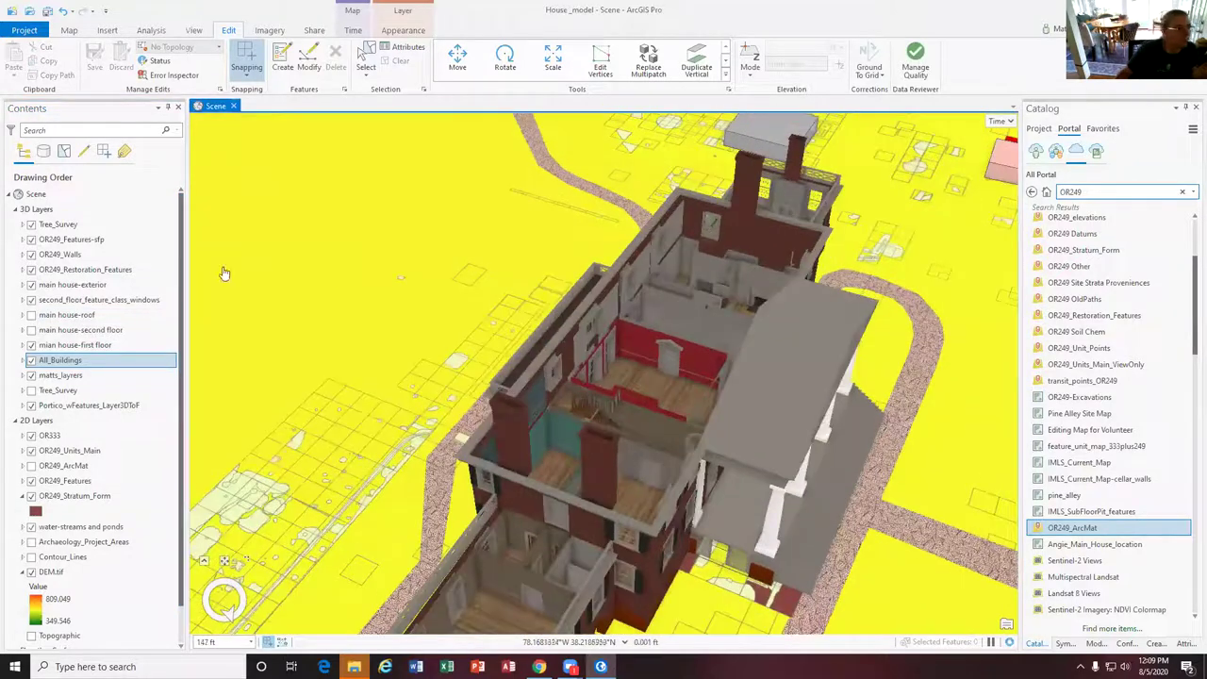
{"action": "left_click", "coordinate": [31, 330]}
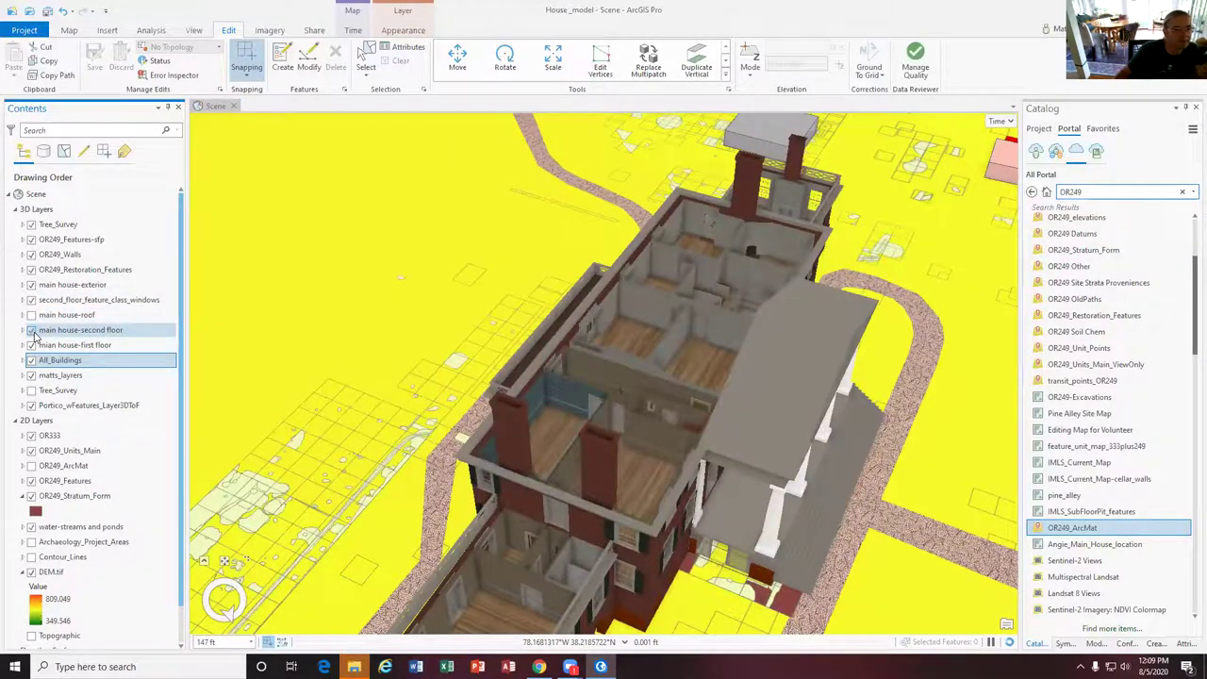
Examine the second-floor rooms of the main house, including the wood floors, doors and fireplace, at close range
{"action": "mouse_move", "coordinate": [623, 356]}
{"action": "middle_mouse_down"}
{"action": "mouse_move", "coordinate": [671, 374]}
{"action": "mouse_move", "coordinate": [721, 368]}
{"action": "mouse_move", "coordinate": [627, 361]}
{"action": "middle_mouse_up"}
{"action": "middle_click_drag", "start_coordinate": [902, 180], "coordinate": [837, 149]}
{"action": "left_click_drag", "start_coordinate": [740, 193], "coordinate": [583, 347]}
{"action": "scroll", "coordinate": [582, 326], "scroll_direction": "up", "scroll_amount": 6}
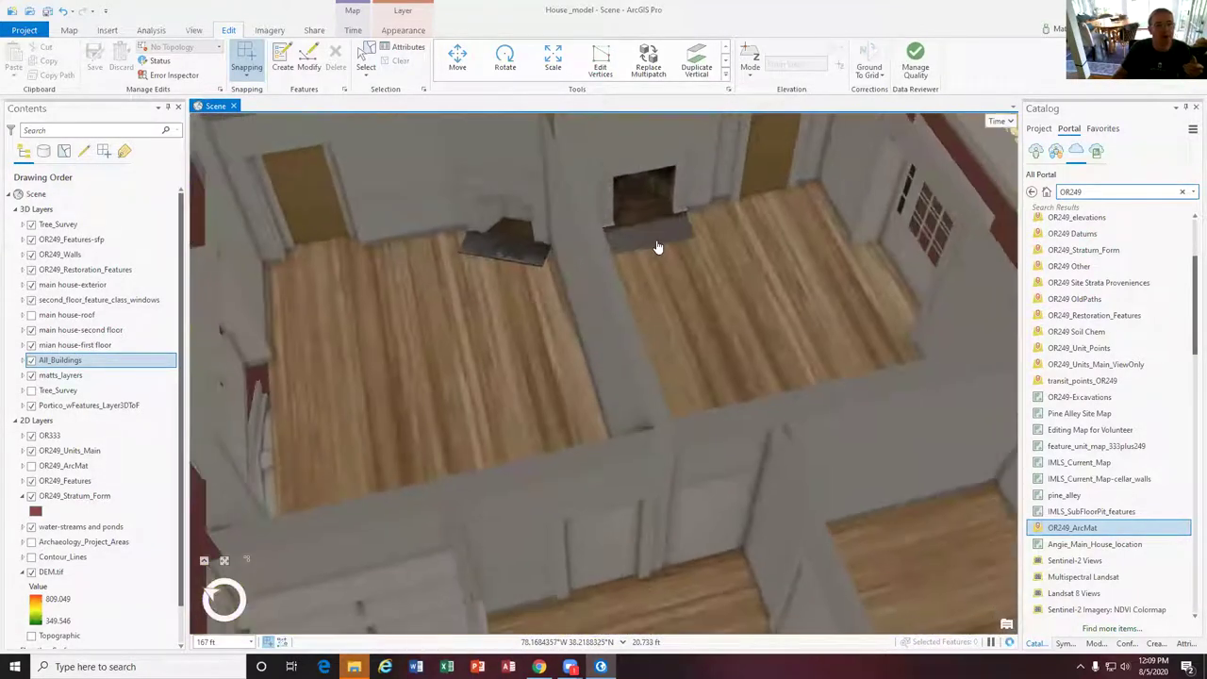
{"action": "middle_click_drag", "start_coordinate": [658, 246], "coordinate": [666, 232]}
{"action": "left_click_drag", "start_coordinate": [772, 247], "coordinate": [762, 248]}
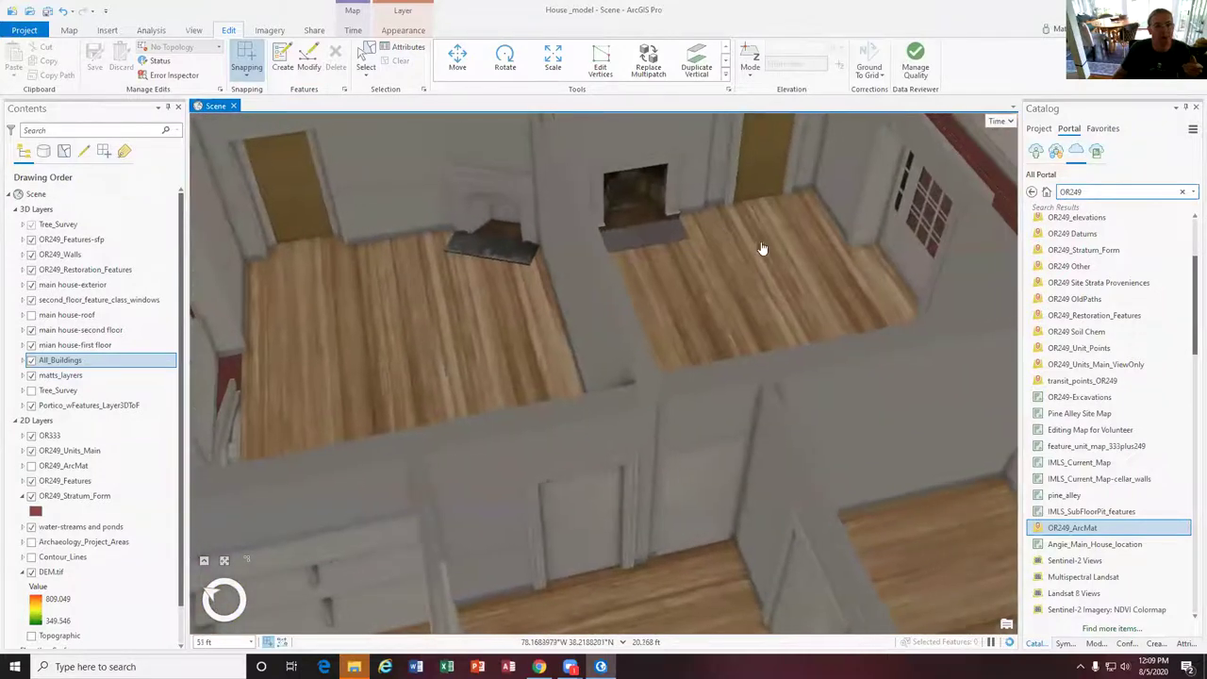
{"action": "middle_click_drag", "start_coordinate": [856, 237], "coordinate": [885, 357]}
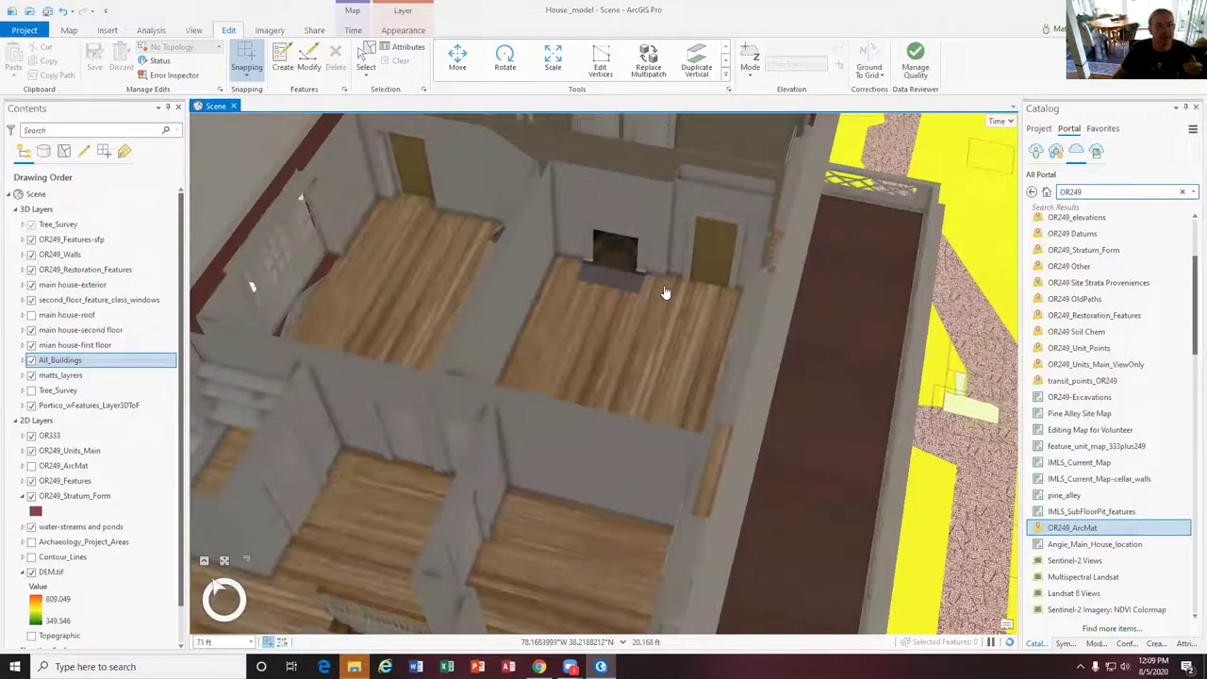
{"action": "scroll", "coordinate": [576, 288], "scroll_direction": "up", "scroll_amount": 5}
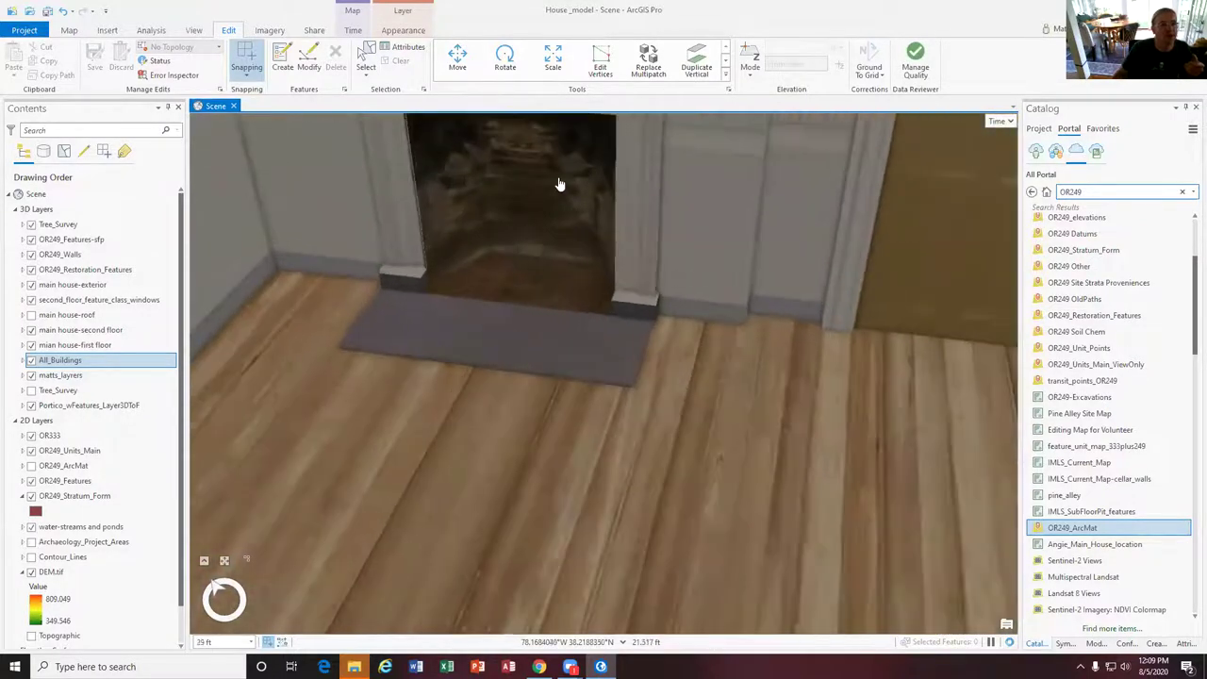
{"action": "scroll", "coordinate": [551, 232], "scroll_direction": "down", "scroll_amount": 4}
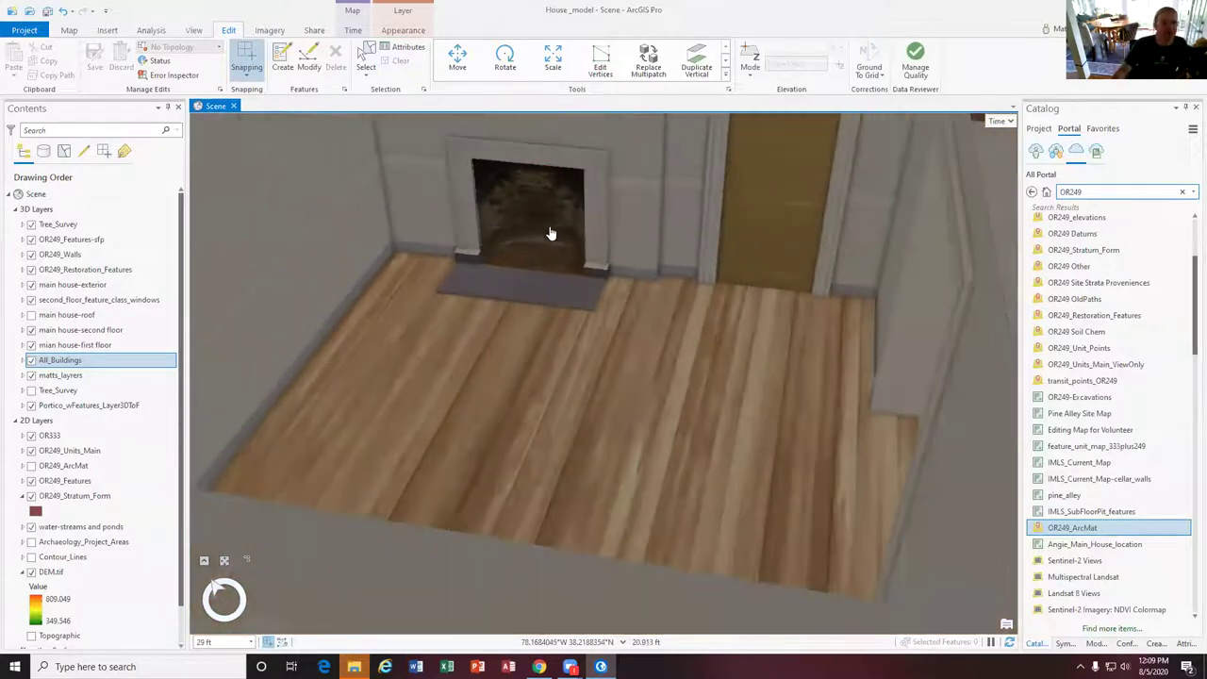
Examine the second-floor rooms and the blue patterned wallpaper in the room beside the staircase at close range
{"action": "scroll", "coordinate": [566, 354], "scroll_direction": "down", "scroll_amount": 3}
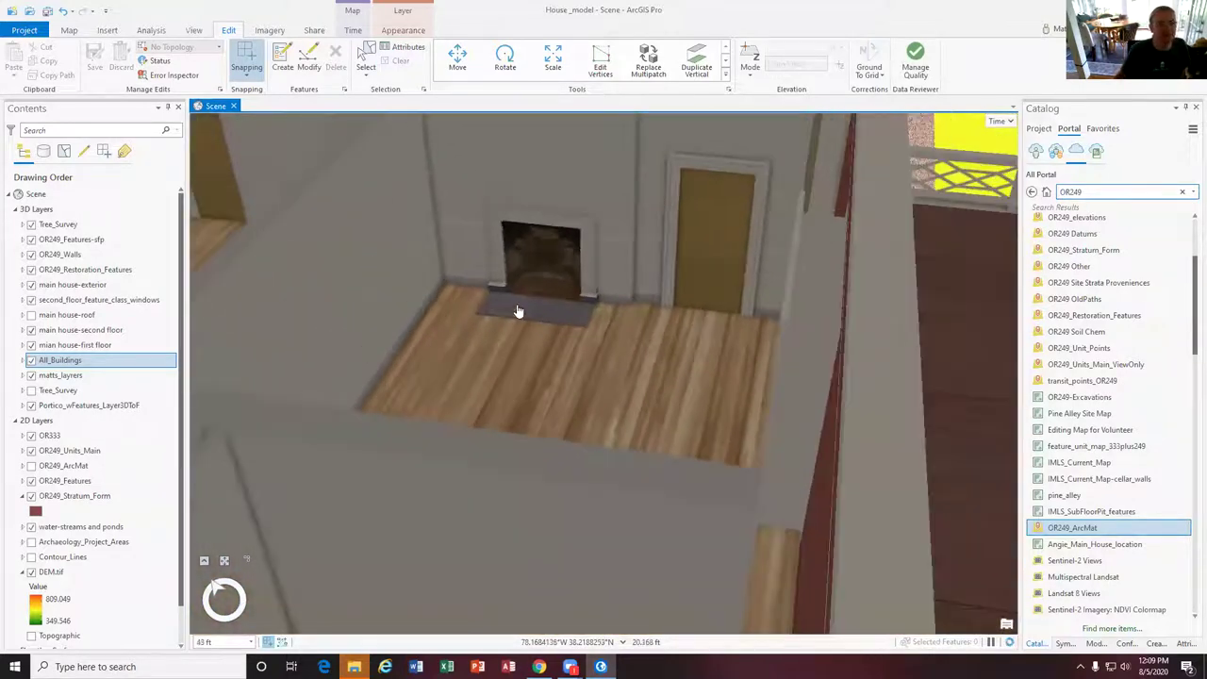
{"action": "middle_click_drag", "start_coordinate": [464, 328], "coordinate": [602, 393]}
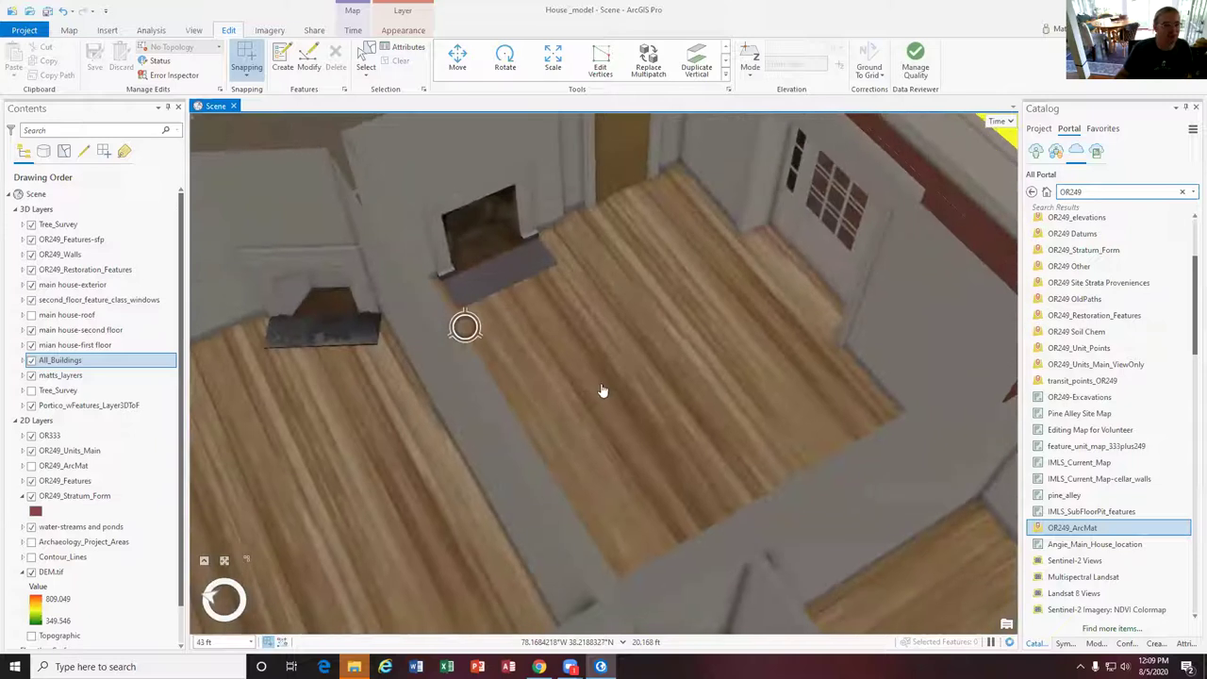
{"action": "scroll", "coordinate": [440, 425], "scroll_direction": "down", "scroll_amount": 6}
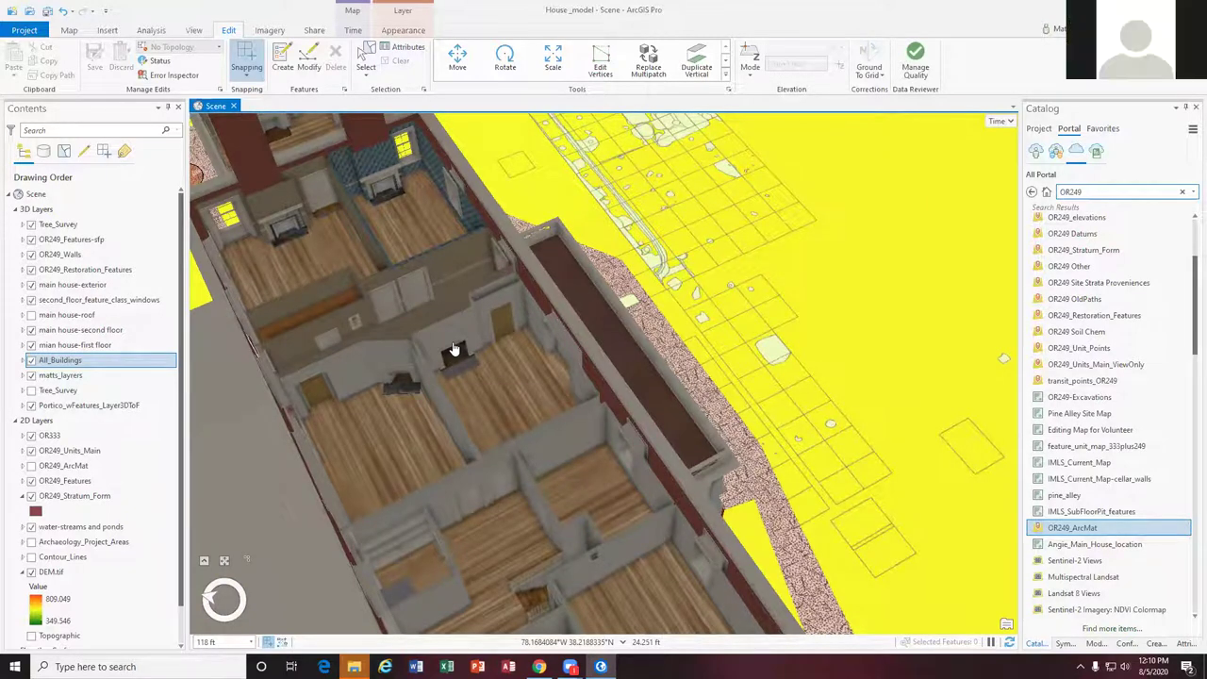
{"action": "middle_click_drag", "start_coordinate": [388, 221], "coordinate": [580, 290]}
{"action": "scroll", "coordinate": [569, 291], "scroll_direction": "up", "scroll_amount": 3}
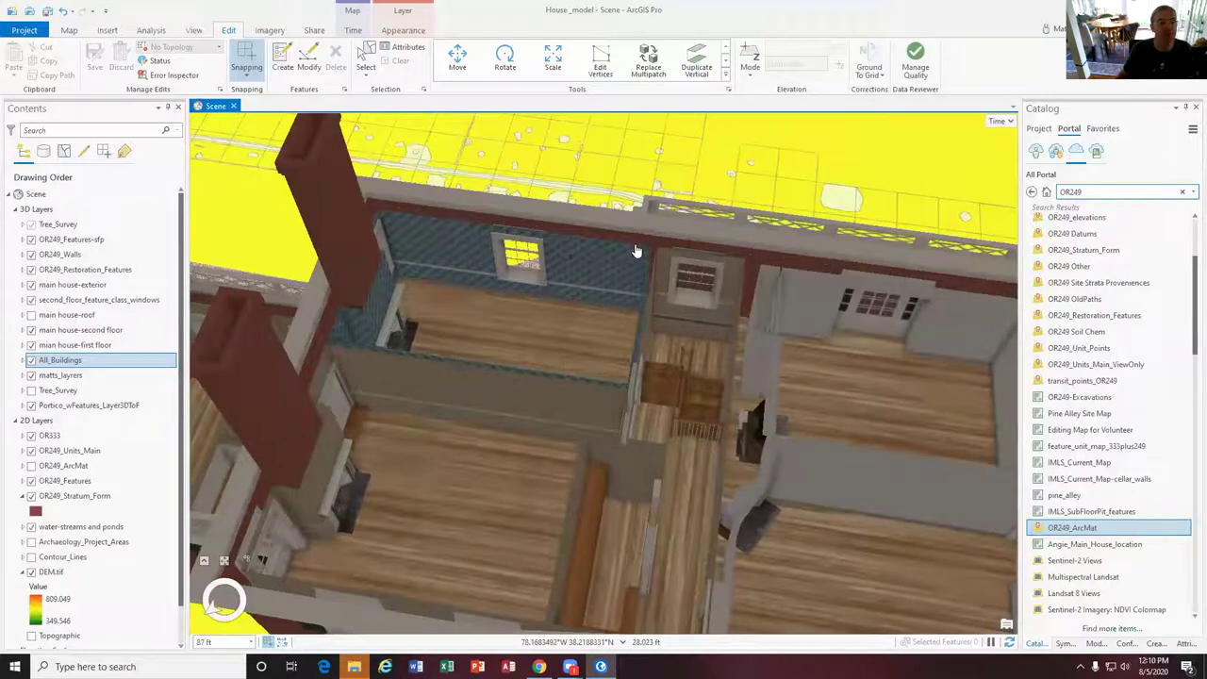
{"action": "scroll", "coordinate": [591, 307], "scroll_direction": "up", "scroll_amount": 3}
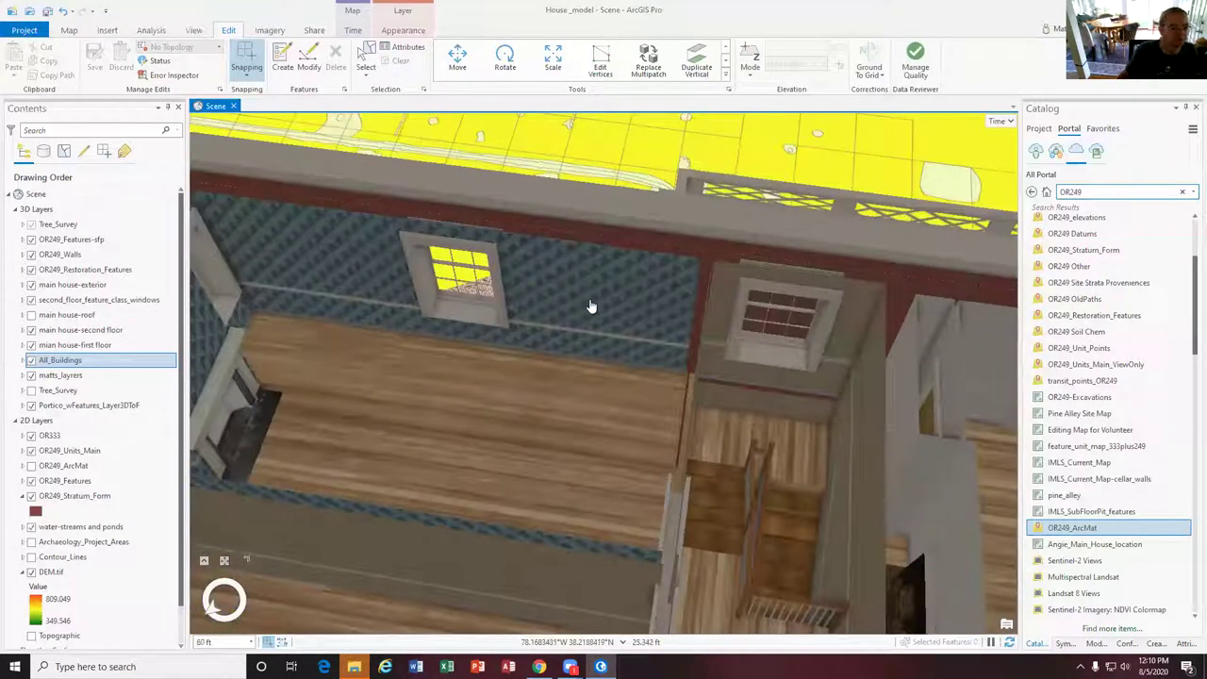
{"action": "scroll", "coordinate": [590, 287], "scroll_direction": "up", "scroll_amount": 5}
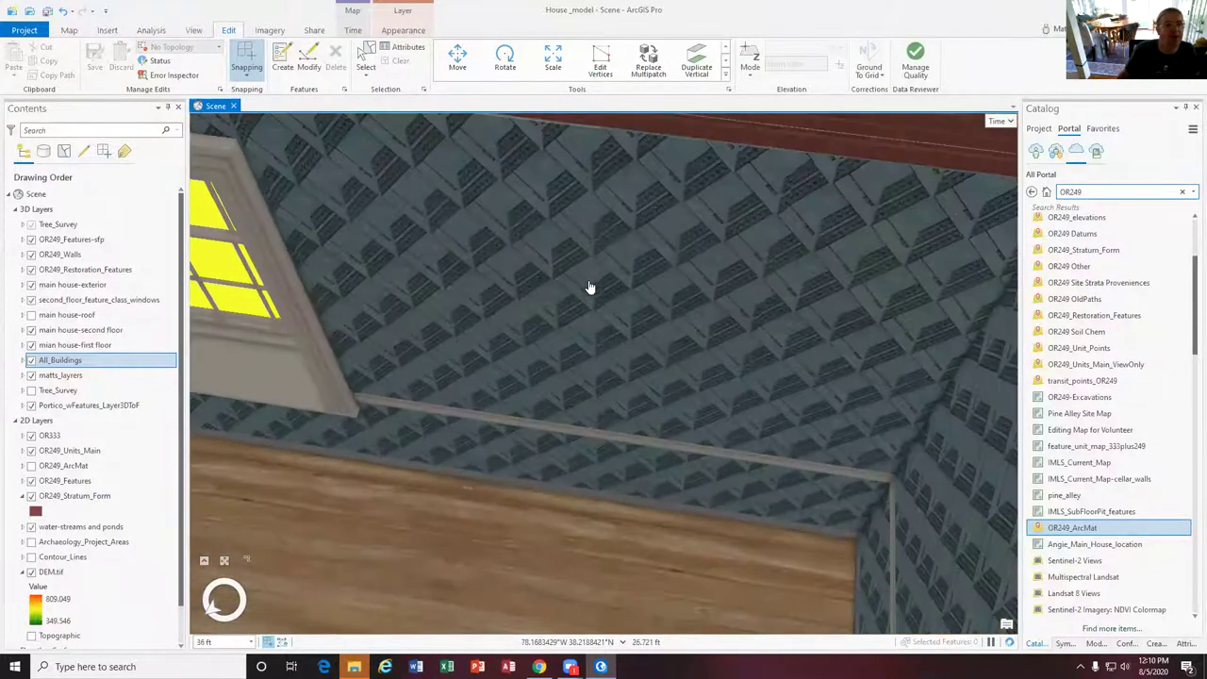
{"action": "scroll", "coordinate": [589, 286], "scroll_direction": "up", "scroll_amount": 1}
{"action": "scroll", "coordinate": [589, 287], "scroll_direction": "up", "scroll_amount": 5}
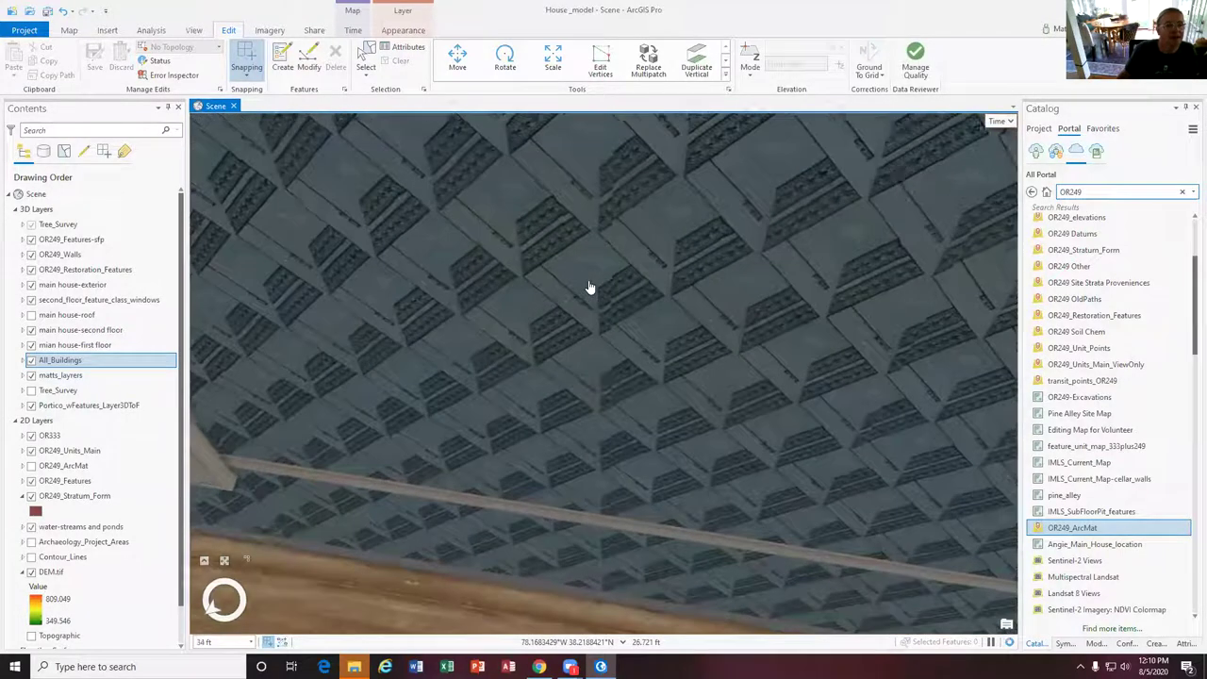
{"action": "scroll", "coordinate": [589, 286], "scroll_direction": "up", "scroll_amount": 4}
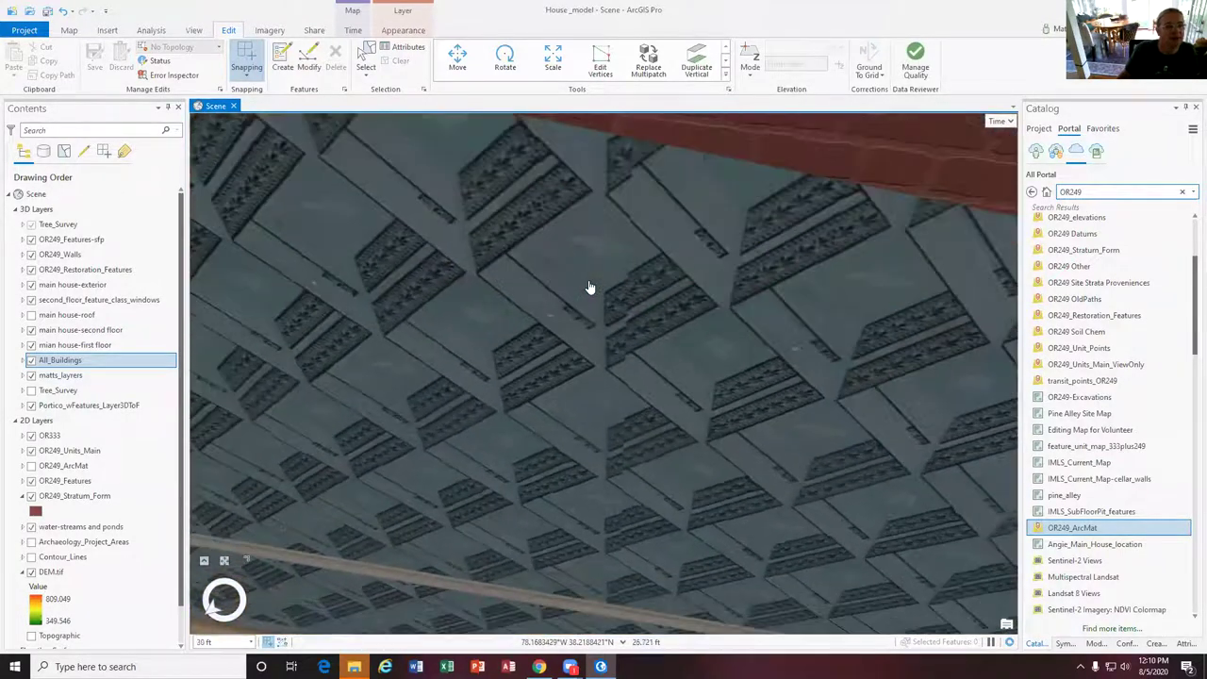
{"action": "scroll", "coordinate": [598, 254], "scroll_direction": "down", "scroll_amount": 4}
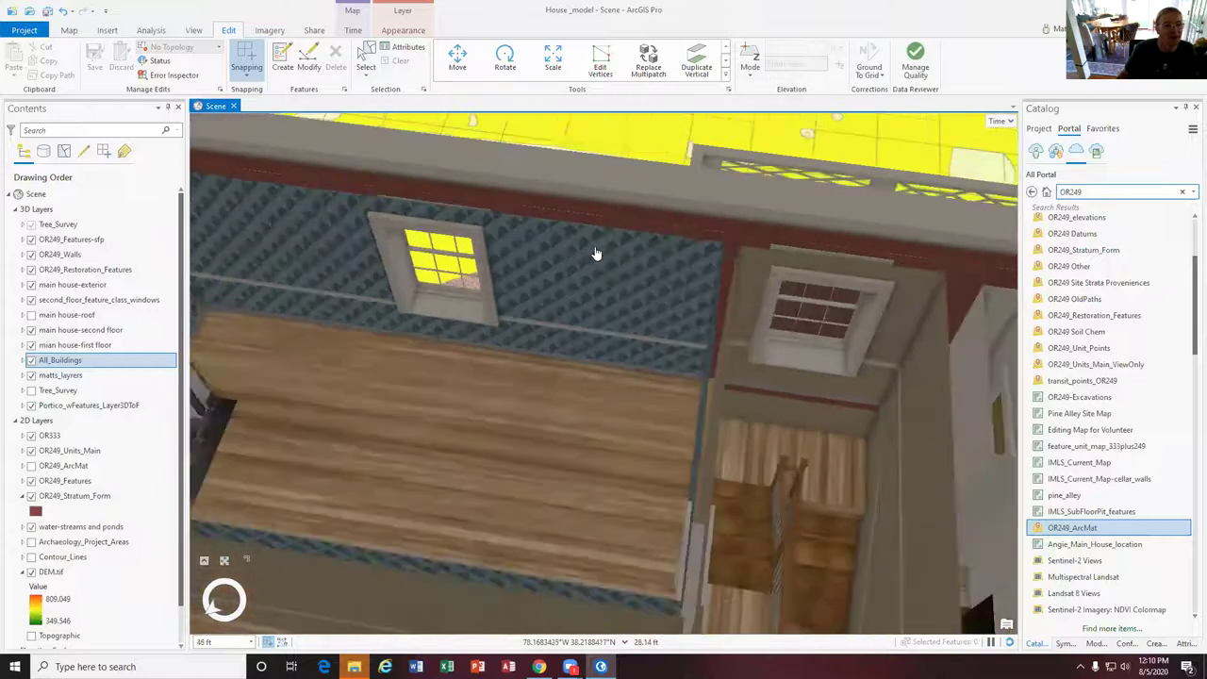
View the pop-up attributes of the wallpapered second-floor wall and of its window, closing each pop-up
{"action": "left_click", "coordinate": [586, 254]}
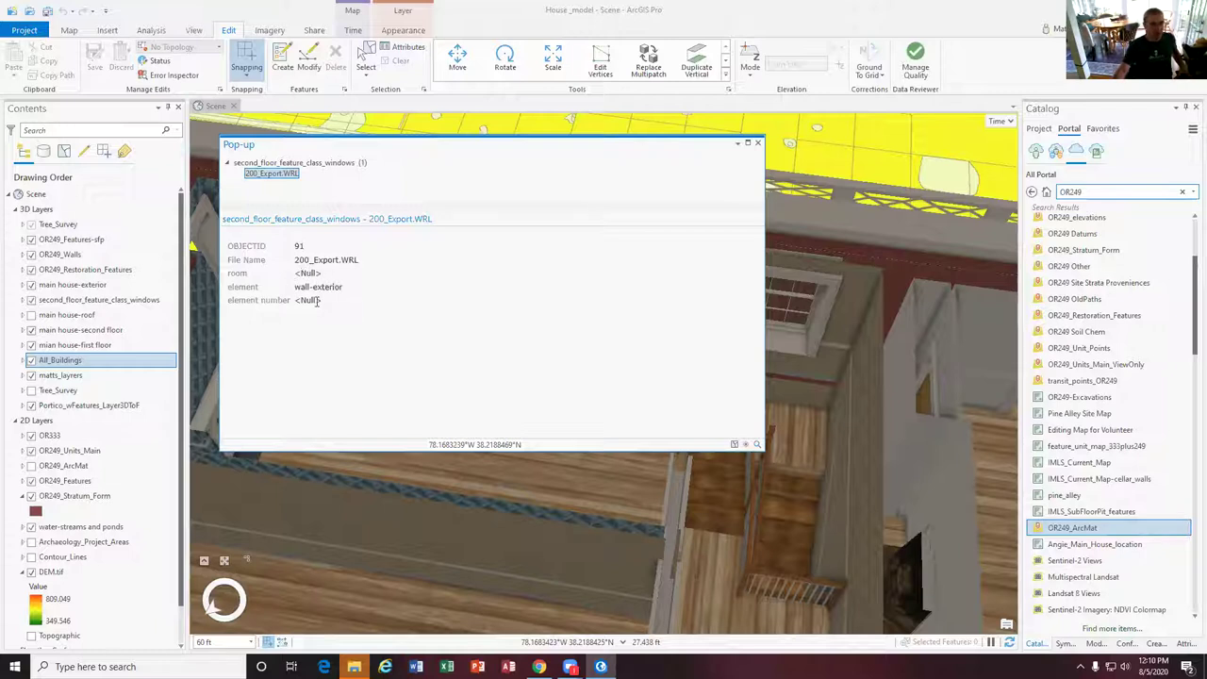
{"action": "left_click", "coordinate": [758, 143]}
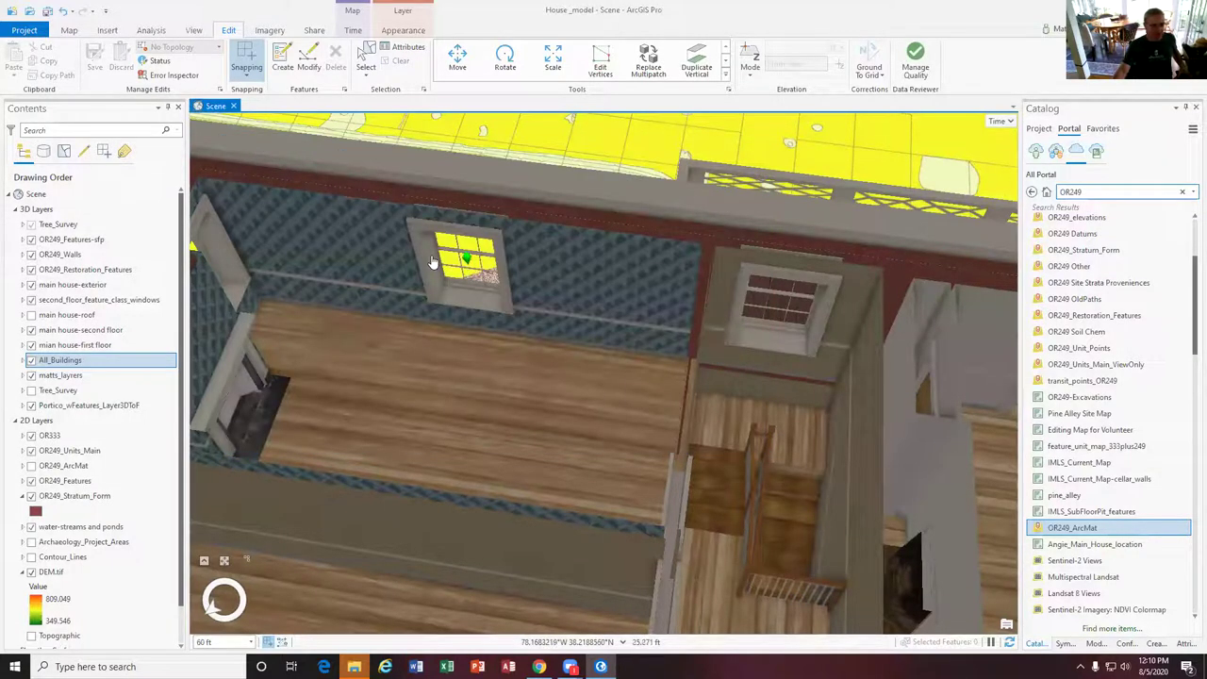
{"action": "left_click", "coordinate": [447, 266]}
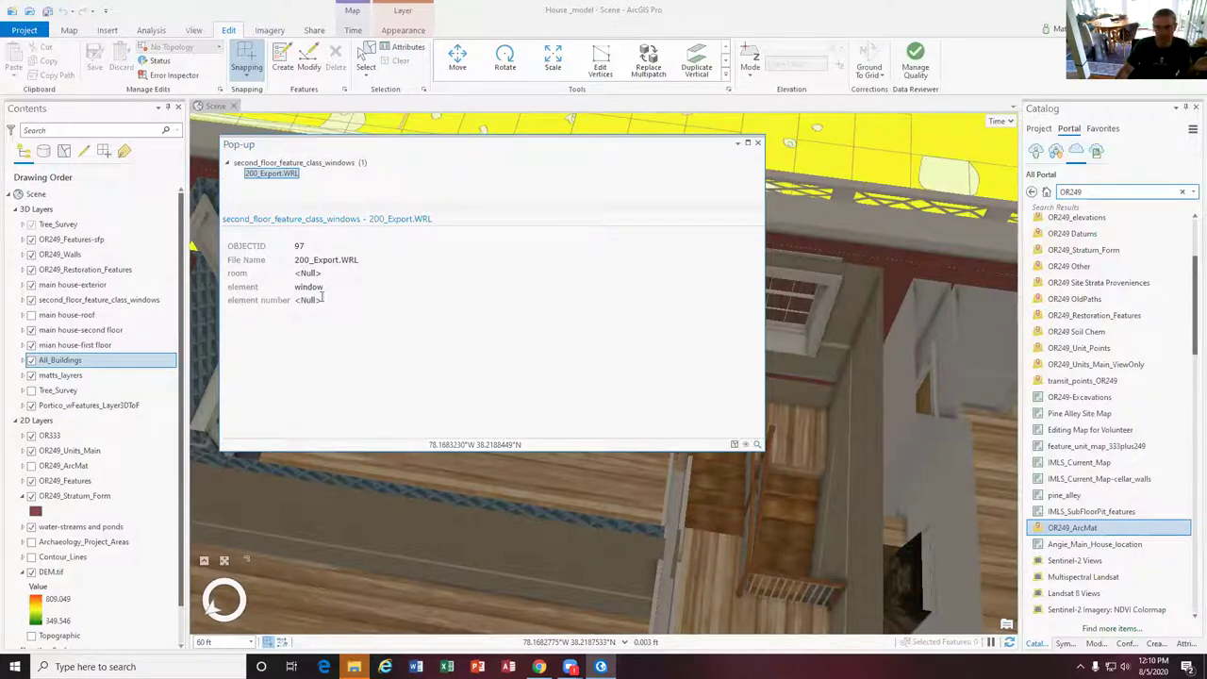
{"action": "key", "text": "Escape"}
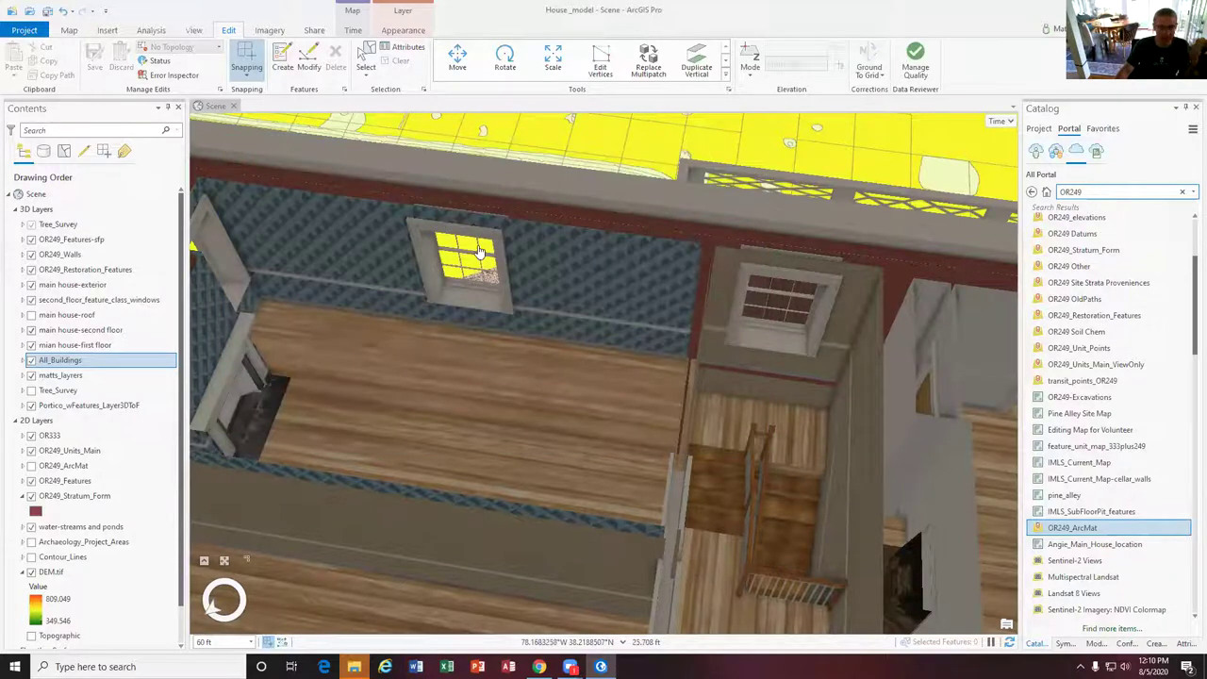
Switch to Chrome and view the Digital Montpelier investigations index and the Restoring the ca. 1812 Sidelights slideshow
{"action": "left_click", "coordinate": [539, 667]}
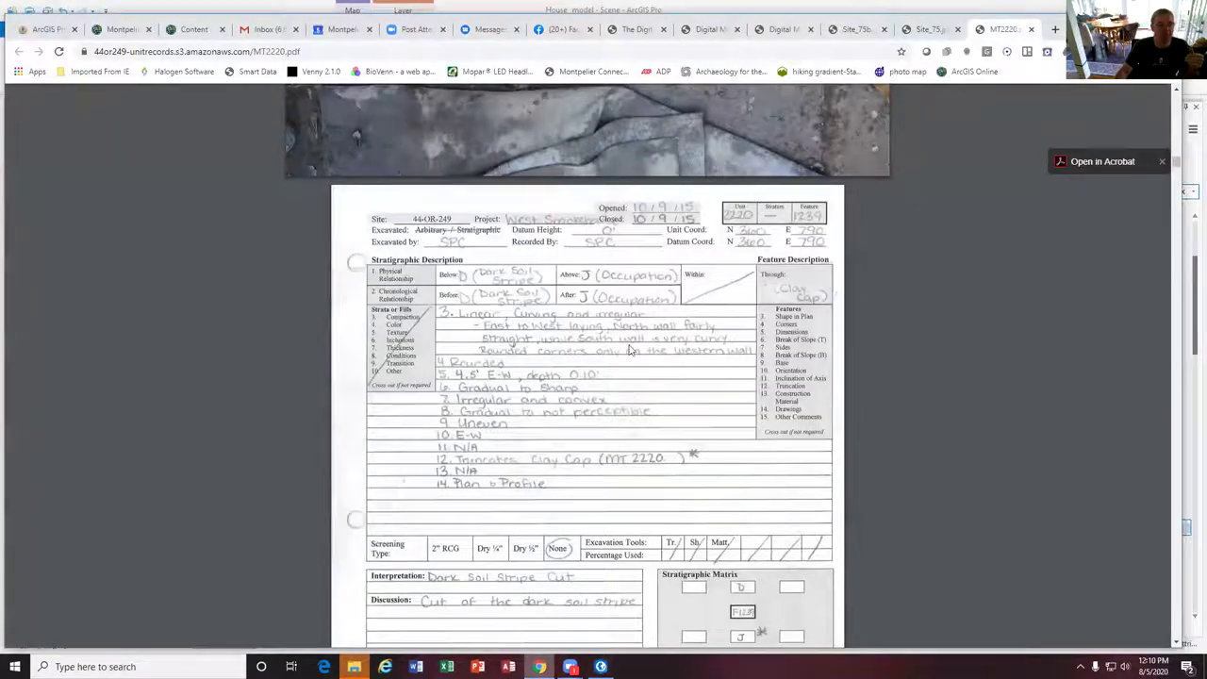
{"action": "left_click", "coordinate": [647, 30]}
{"action": "scroll", "coordinate": [666, 130], "scroll_direction": "up", "scroll_amount": 5}
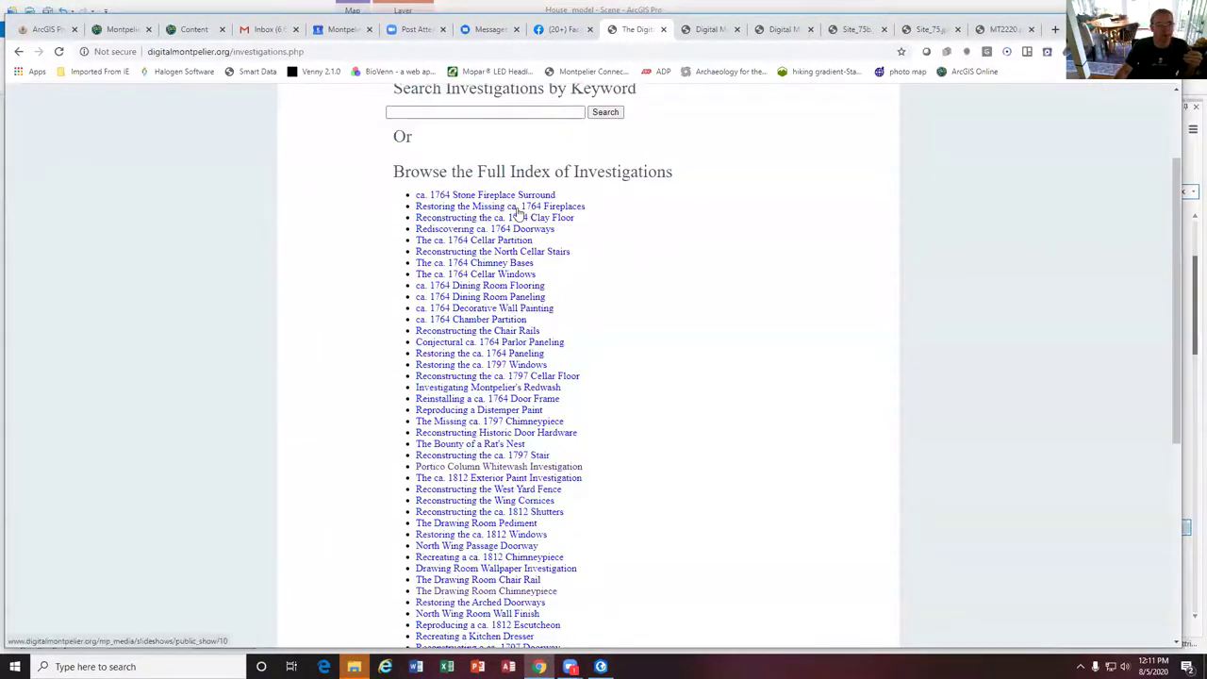
{"action": "left_click", "coordinate": [708, 30]}
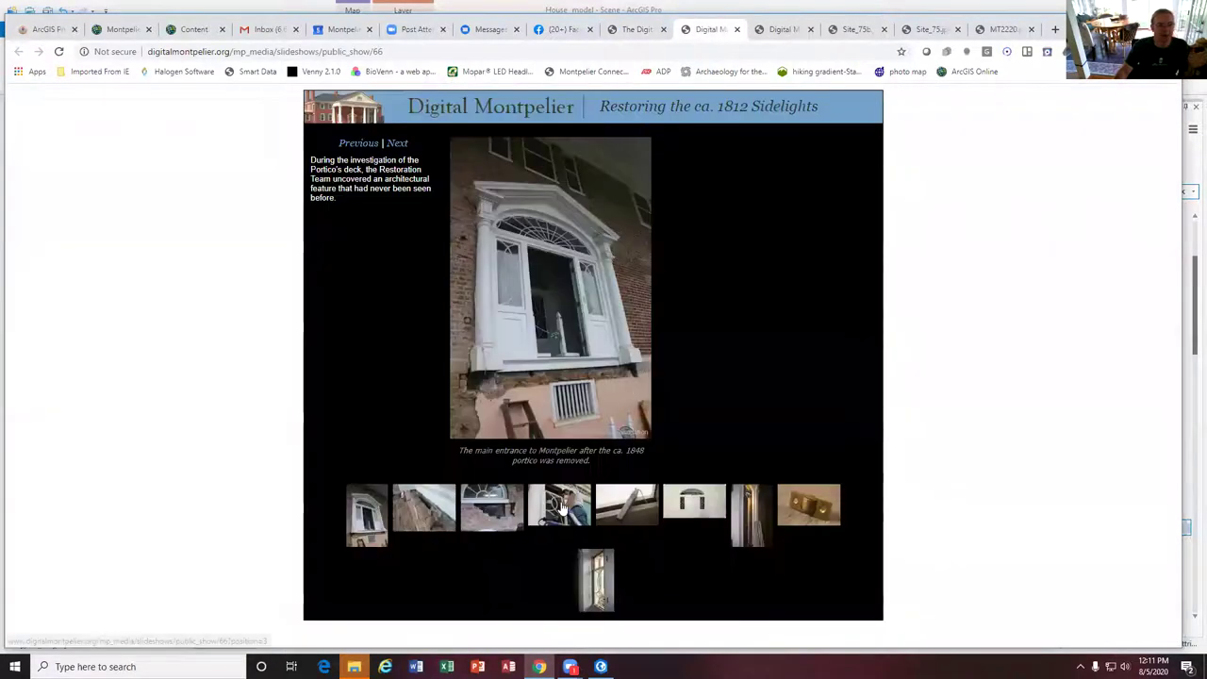
View the Drawing Room Chimneypiece slideshow, including the restored fireplace photo and the one after the ca. 1882 chimneypiece was removed
{"action": "left_click", "coordinate": [779, 30]}
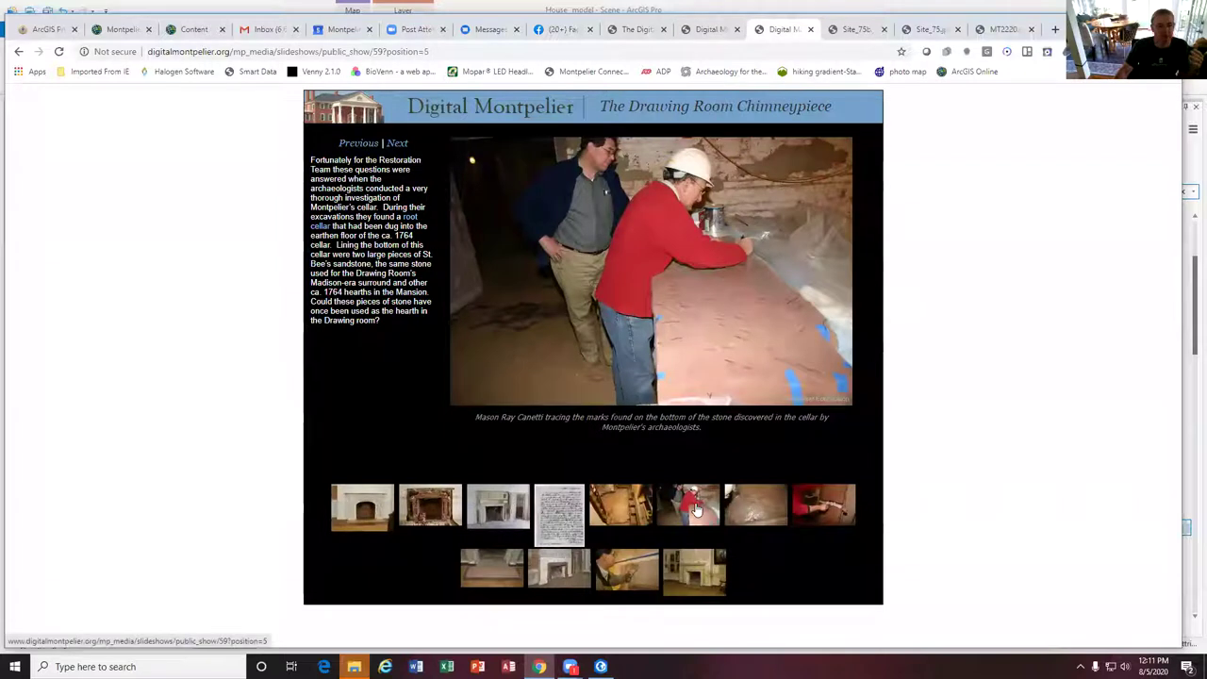
{"action": "left_click", "coordinate": [710, 571]}
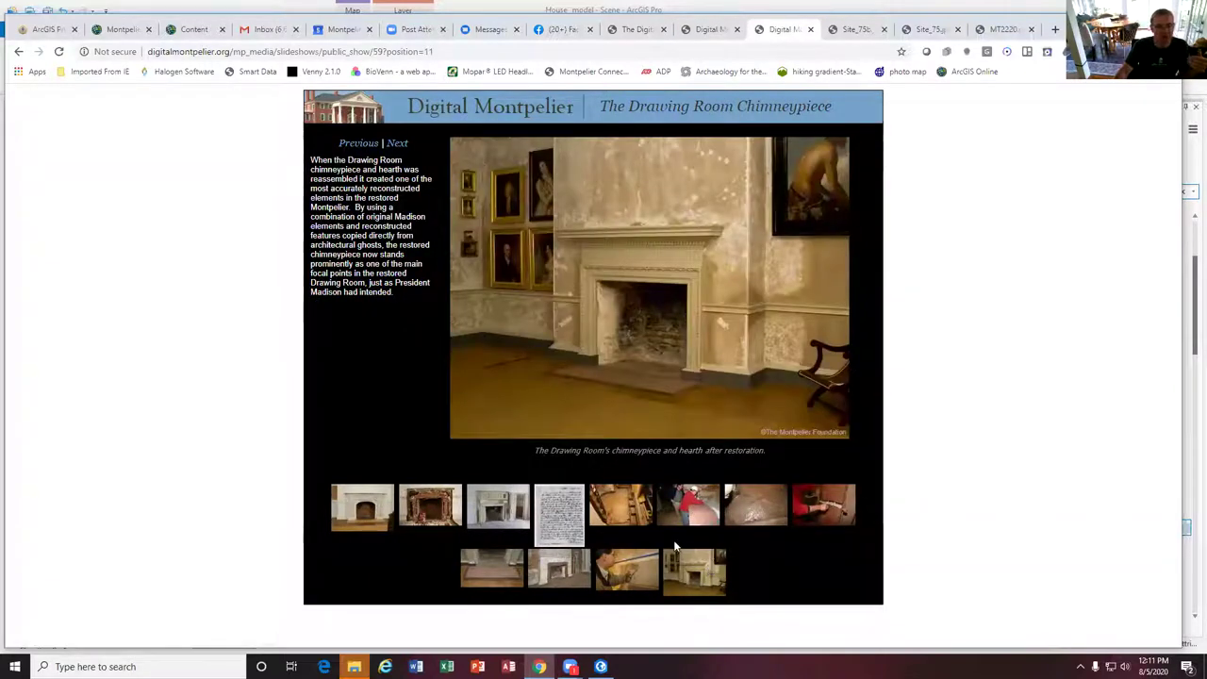
{"action": "left_click", "coordinate": [434, 507]}
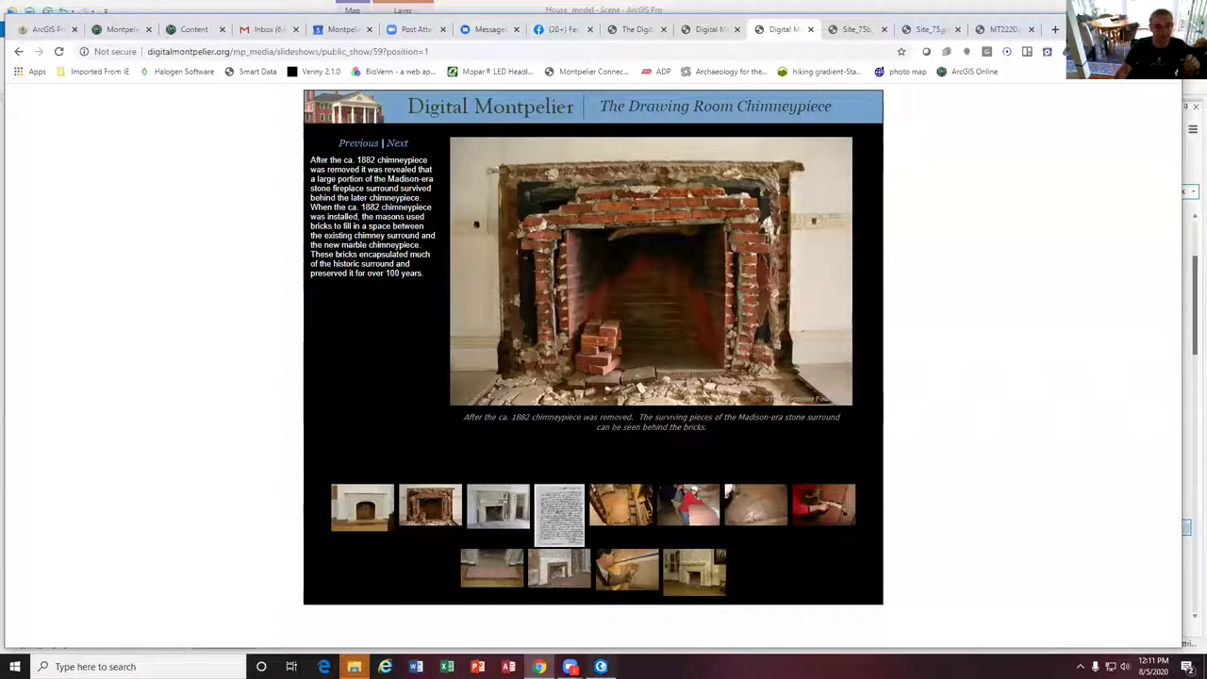
Switch back to ArcGIS Pro and hide the main house-second floor layer to expose the first-floor rooms
{"action": "left_click", "coordinate": [601, 666]}
{"action": "scroll", "coordinate": [614, 440], "scroll_direction": "down", "scroll_amount": 3}
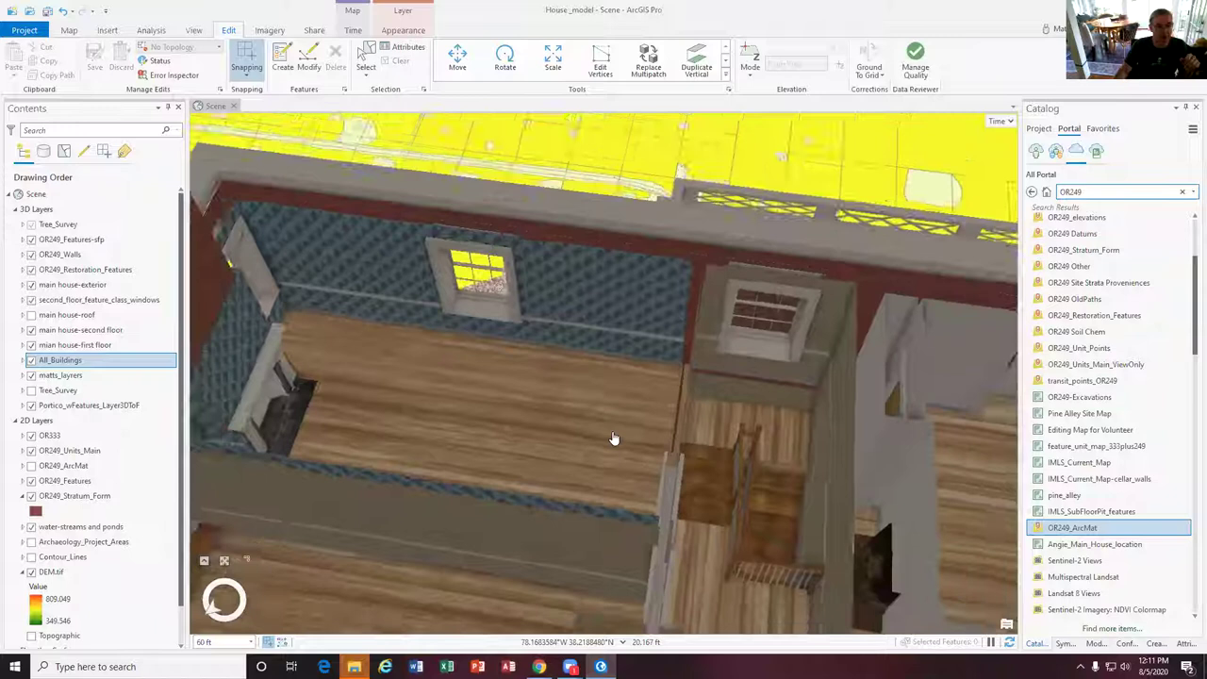
{"action": "middle_click_drag", "start_coordinate": [850, 489], "coordinate": [575, 277]}
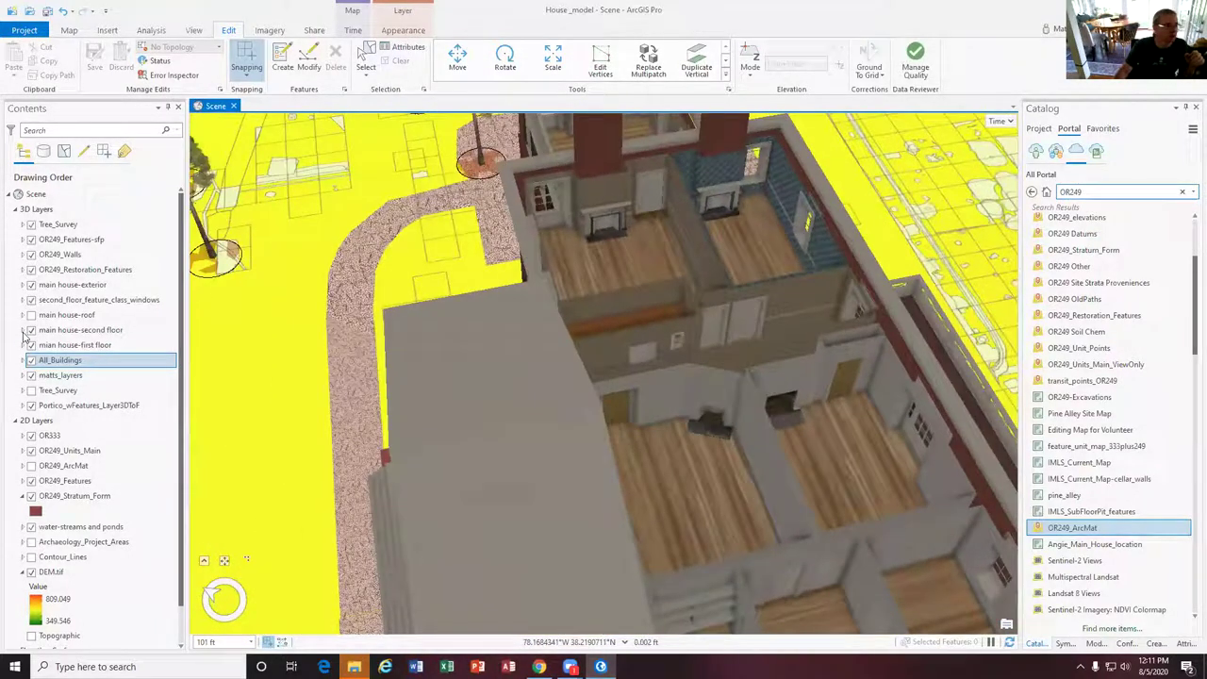
{"action": "left_click", "coordinate": [31, 330]}
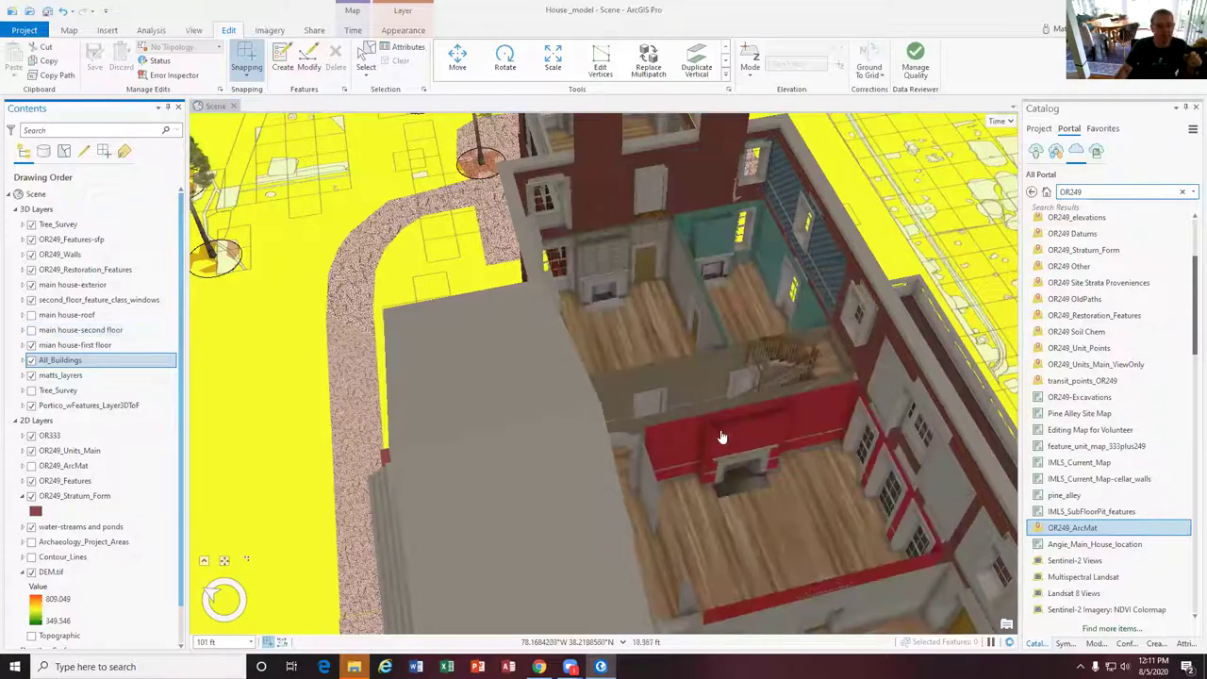
Examine the fireplace and hearth stone in the red-walled first-floor room at close range
{"action": "scroll", "coordinate": [808, 463], "scroll_direction": "up", "scroll_amount": 3}
{"action": "middle_click_drag", "start_coordinate": [762, 419], "coordinate": [700, 432]}
{"action": "scroll", "coordinate": [761, 442], "scroll_direction": "up", "scroll_amount": 4}
{"action": "scroll", "coordinate": [760, 443], "scroll_direction": "up", "scroll_amount": 3}
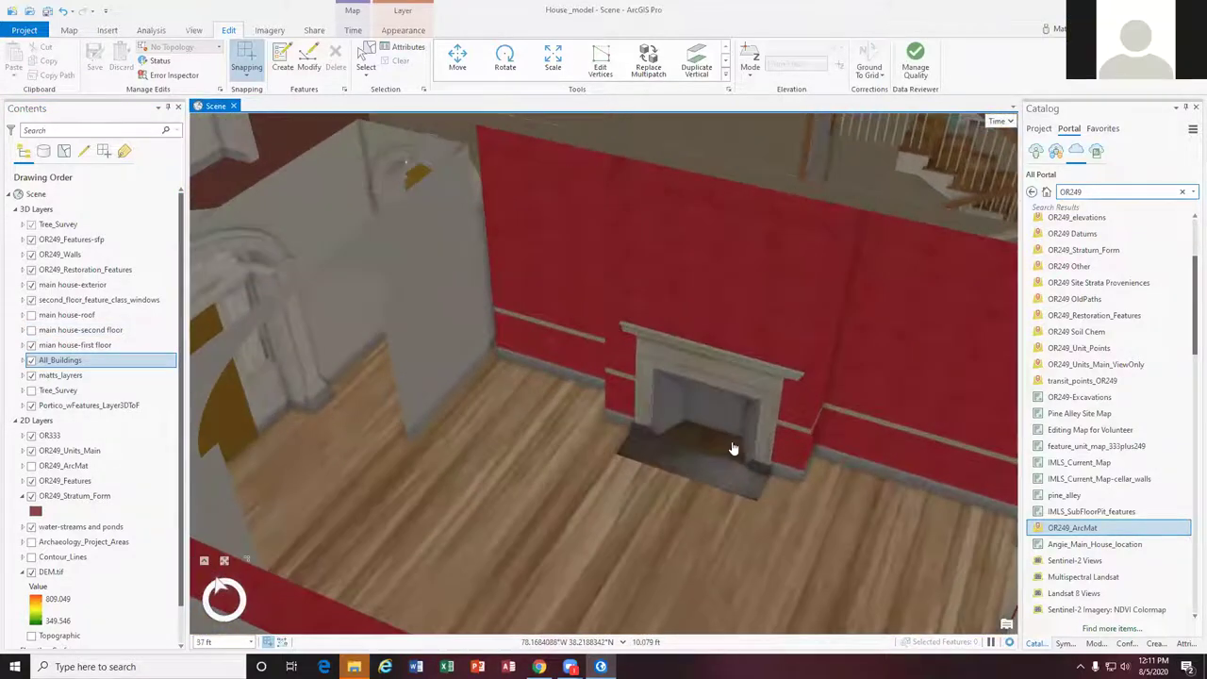
{"action": "scroll", "coordinate": [679, 469], "scroll_direction": "up", "scroll_amount": 4}
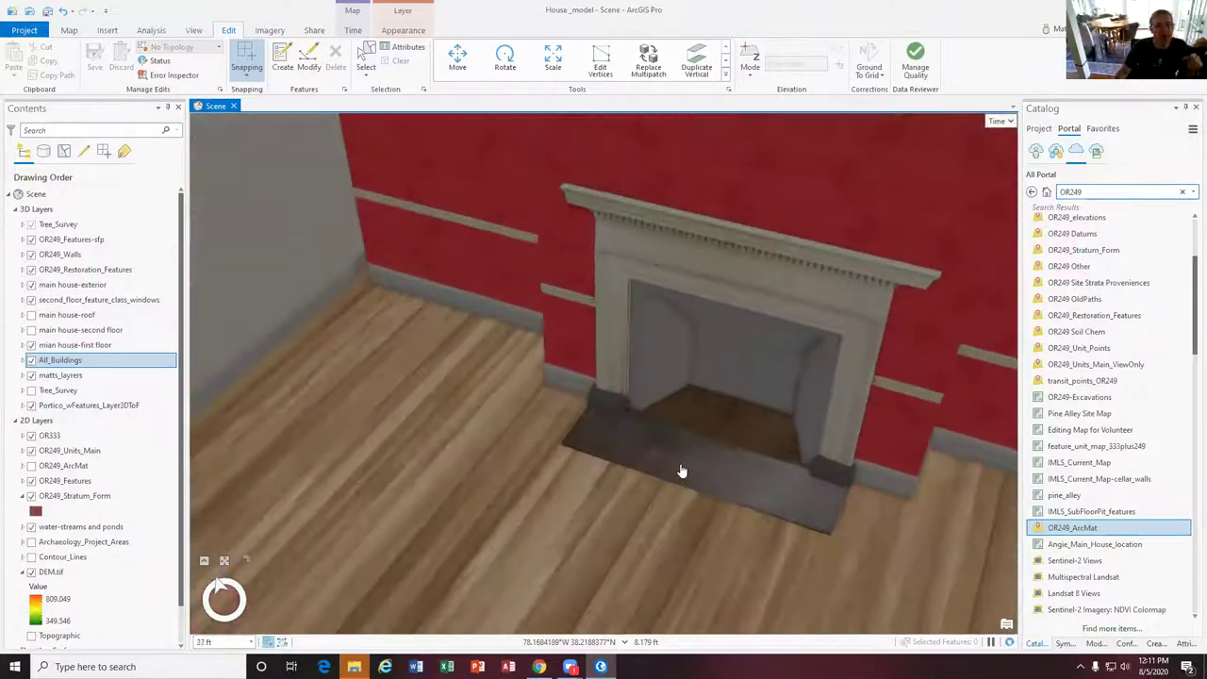
{"action": "scroll", "coordinate": [682, 470], "scroll_direction": "up", "scroll_amount": 1}
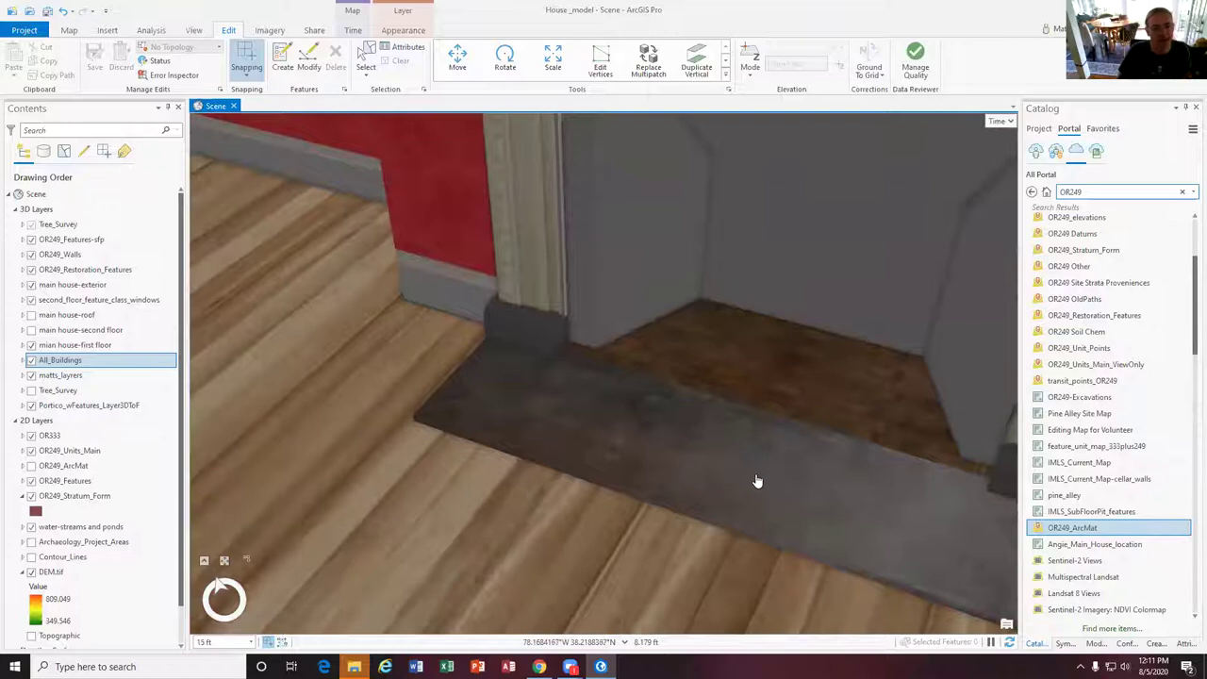
{"action": "left_click_drag", "start_coordinate": [757, 479], "coordinate": [660, 459]}
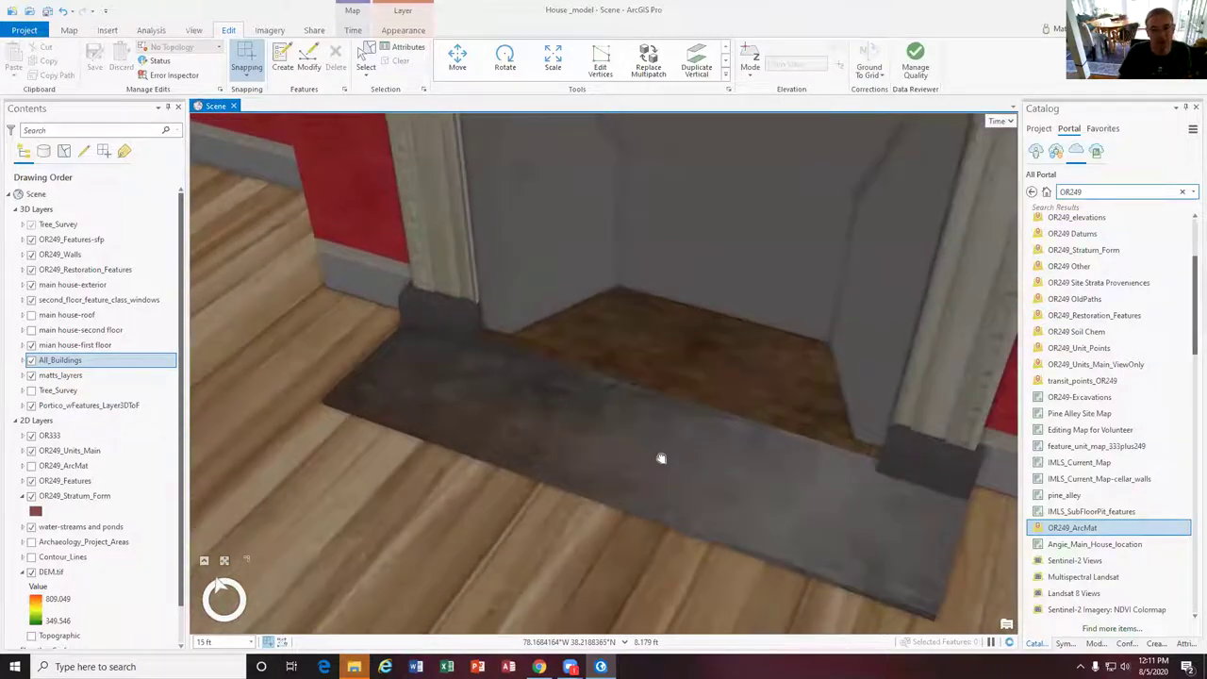
{"action": "scroll", "coordinate": [787, 497], "scroll_direction": "up", "scroll_amount": 2}
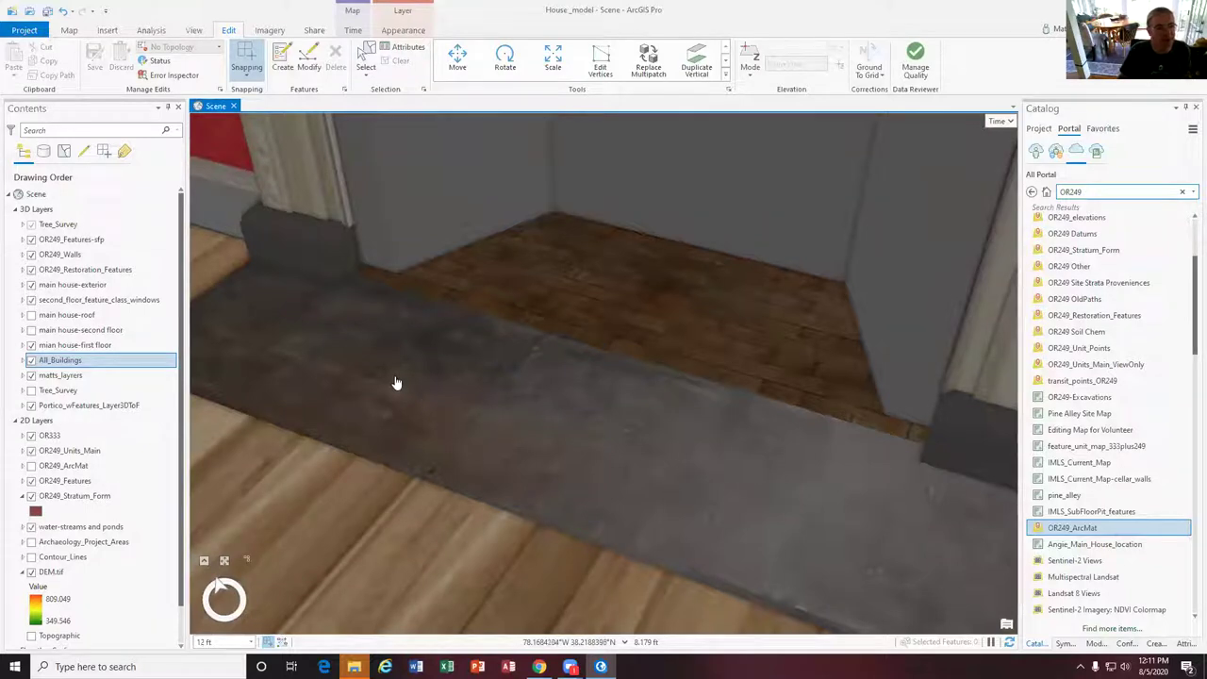
{"action": "scroll", "coordinate": [397, 381], "scroll_direction": "down", "scroll_amount": 1}
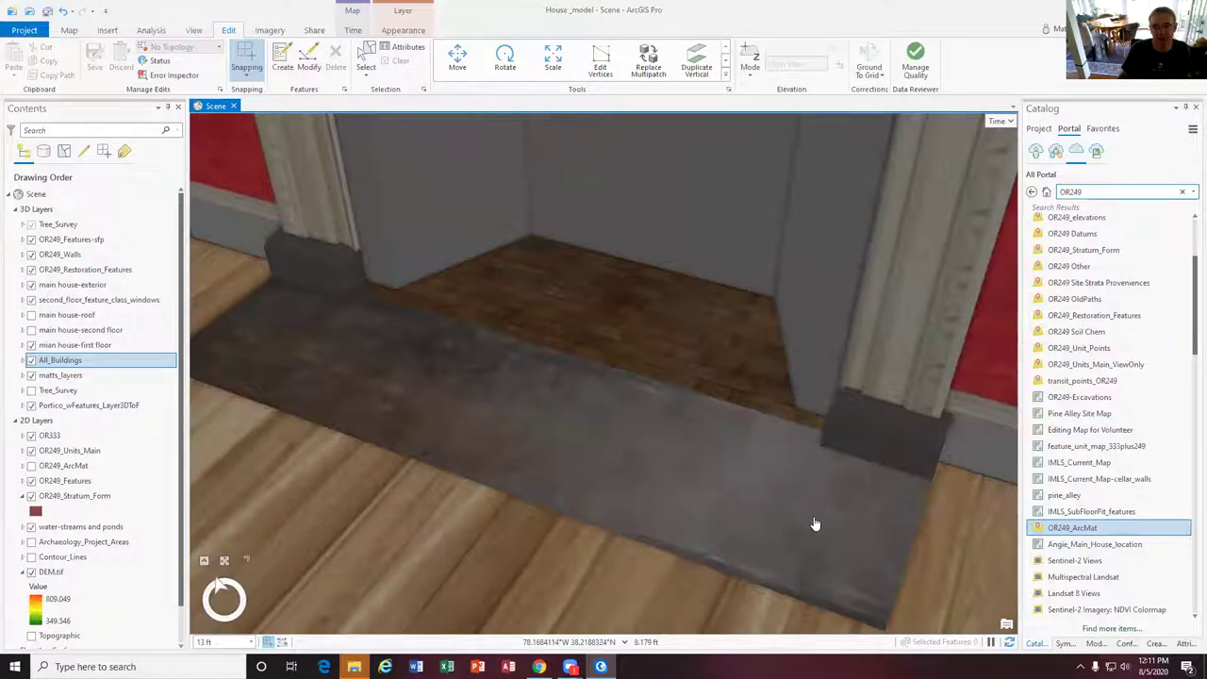
Switch to Chrome and view the Drawing Room Chimneypiece slides on tracing the stone's marks, the setting bed and the restored hearth stone
{"action": "left_click", "coordinate": [539, 667]}
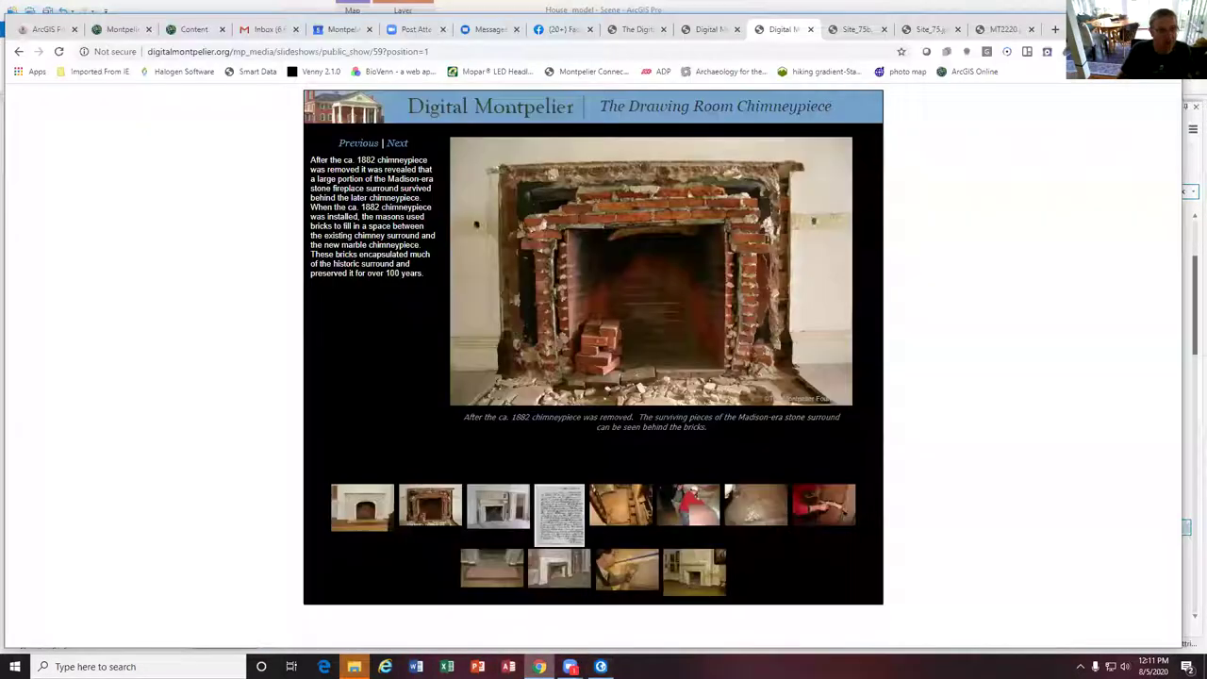
{"action": "left_click", "coordinate": [695, 516]}
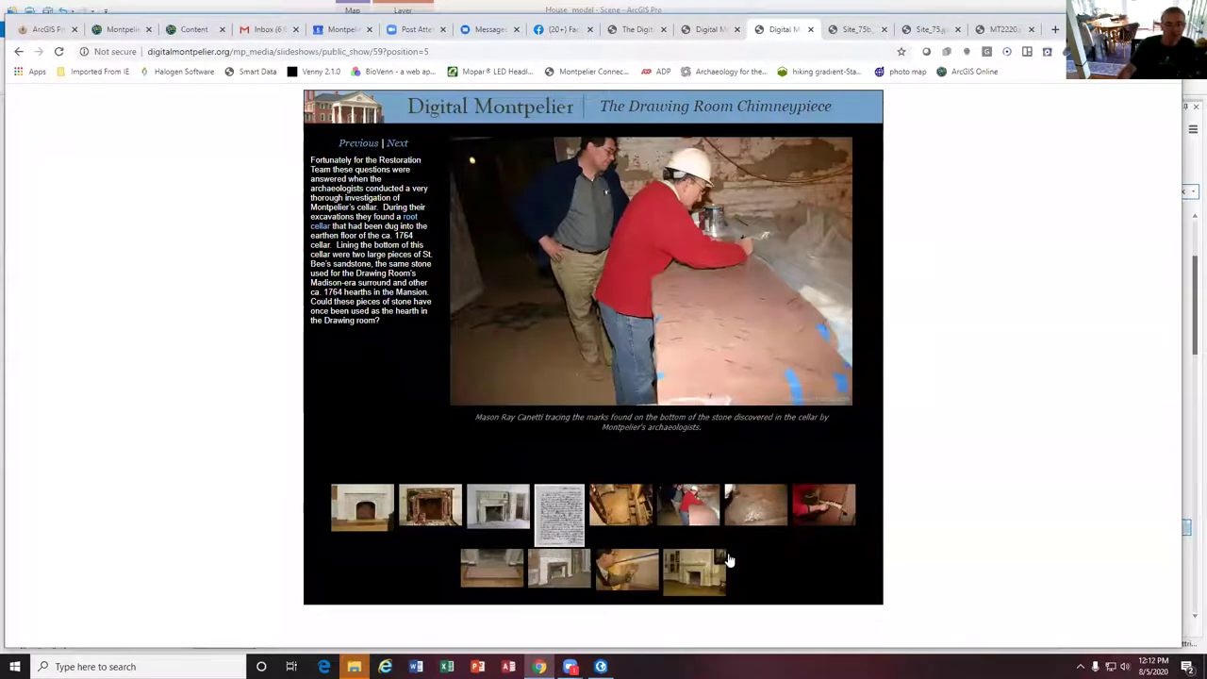
{"action": "left_click", "coordinate": [783, 514]}
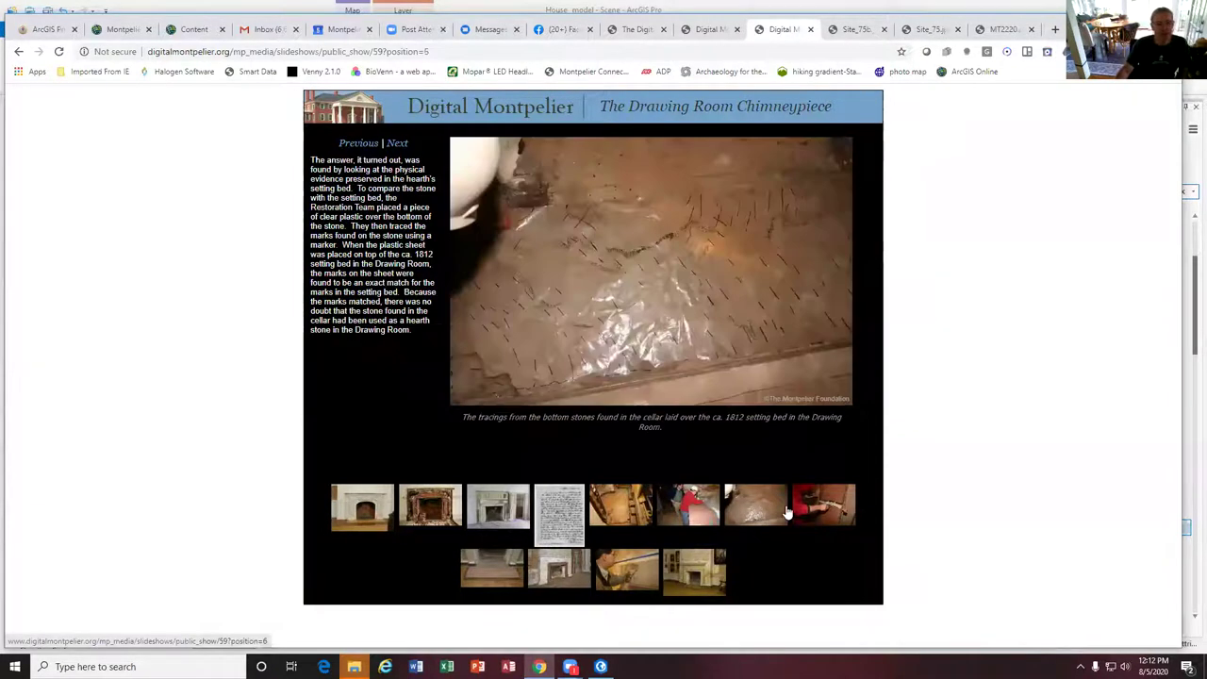
{"action": "left_click", "coordinate": [493, 579]}
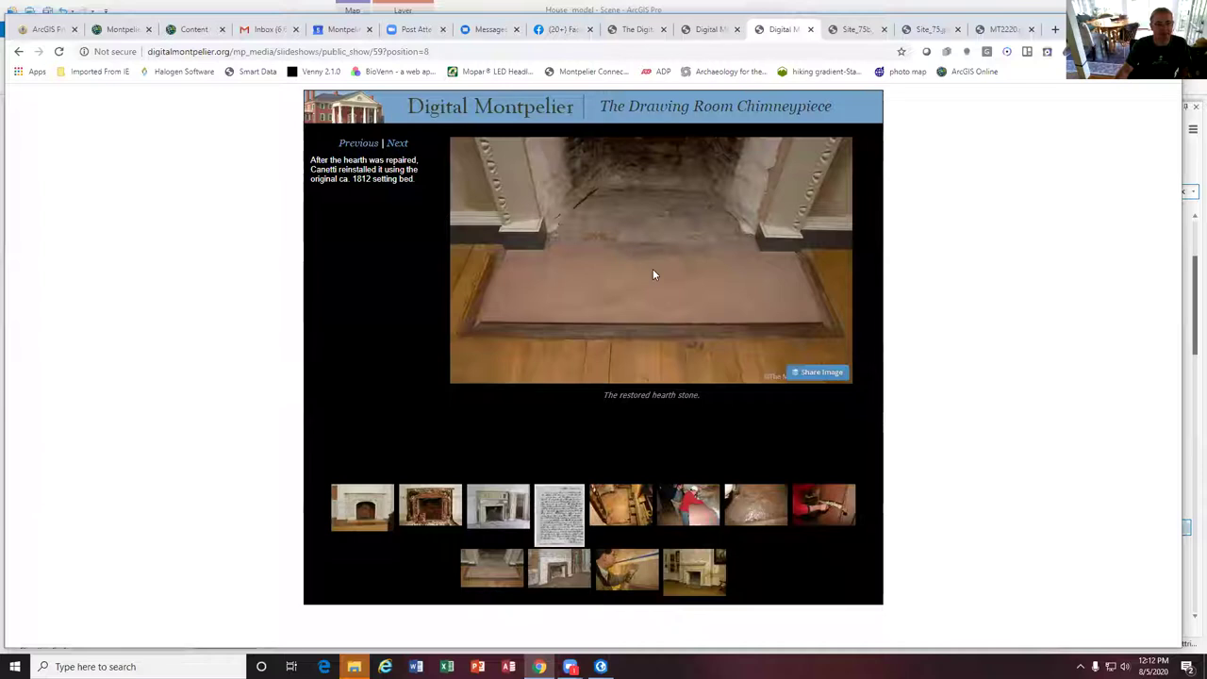
Switch back to ArcGIS Pro and view the pop-up attributes of the first-floor fireplace hearth
{"action": "left_click", "coordinate": [600, 666]}
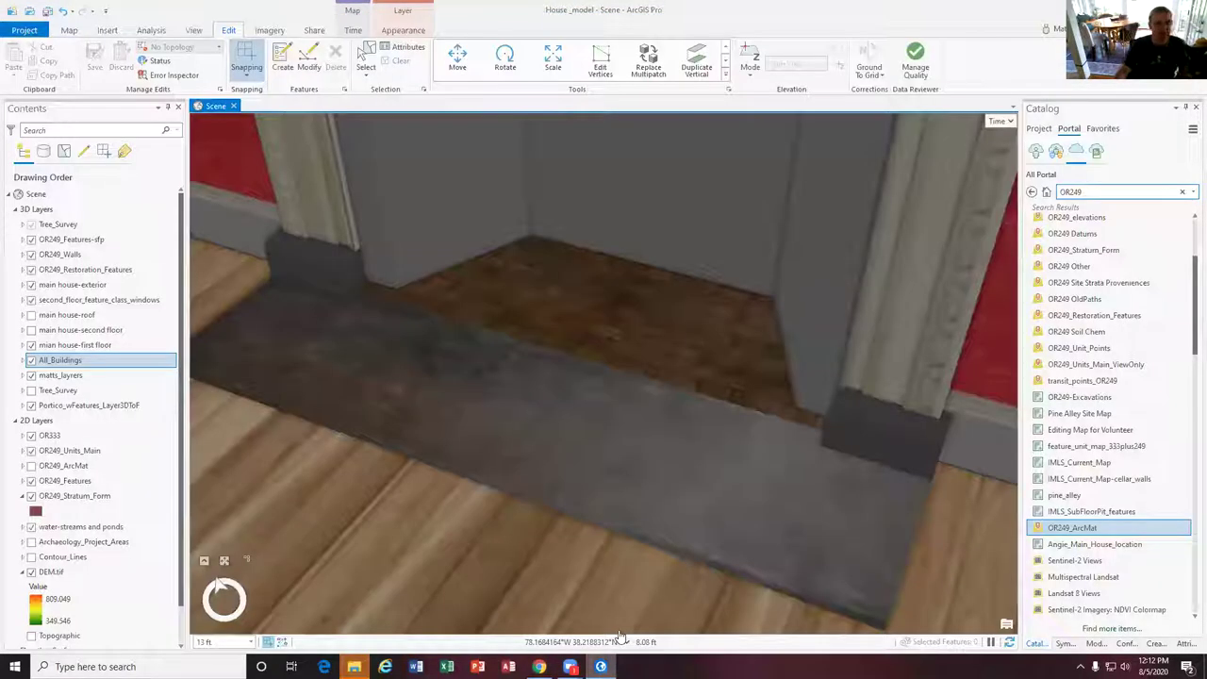
{"action": "scroll", "coordinate": [636, 444], "scroll_direction": "down", "scroll_amount": 2}
{"action": "left_click", "coordinate": [634, 440]}
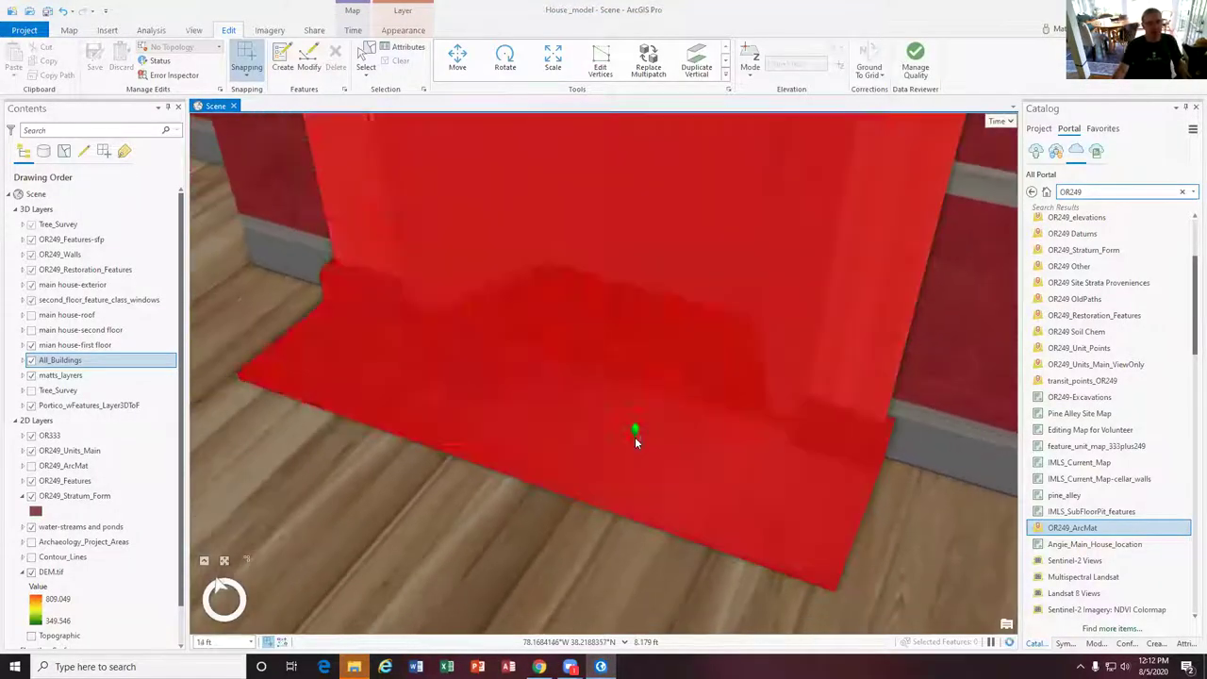
{"action": "left_click", "coordinate": [635, 436]}
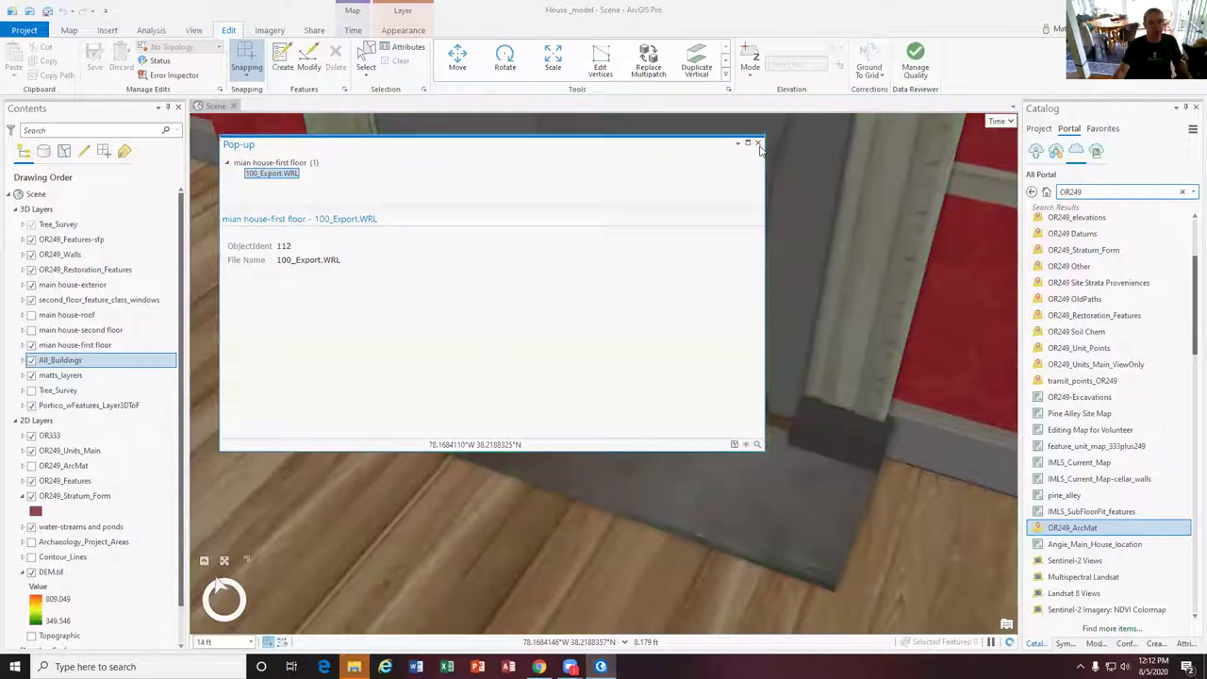
View the pop-up attributes of the first-floor fireplace and of the wall object above it in the red-walled room
{"action": "left_click", "coordinate": [757, 143]}
{"action": "scroll", "coordinate": [735, 245], "scroll_direction": "down", "scroll_amount": 5}
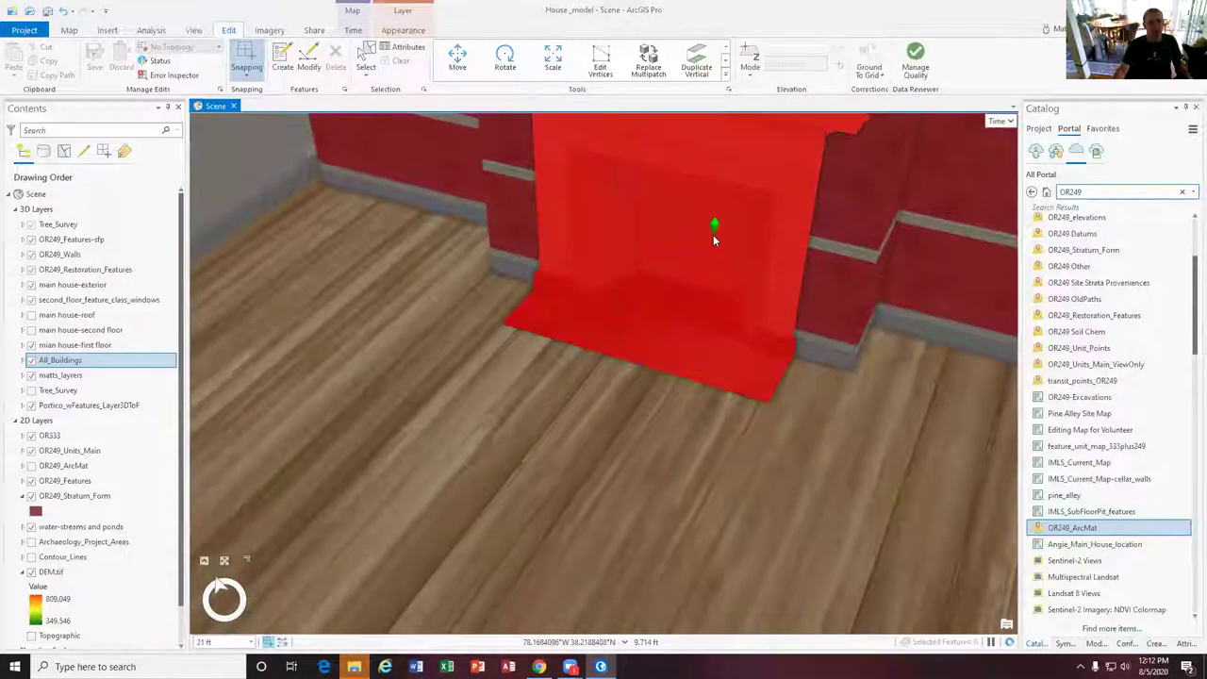
{"action": "left_click", "coordinate": [714, 239]}
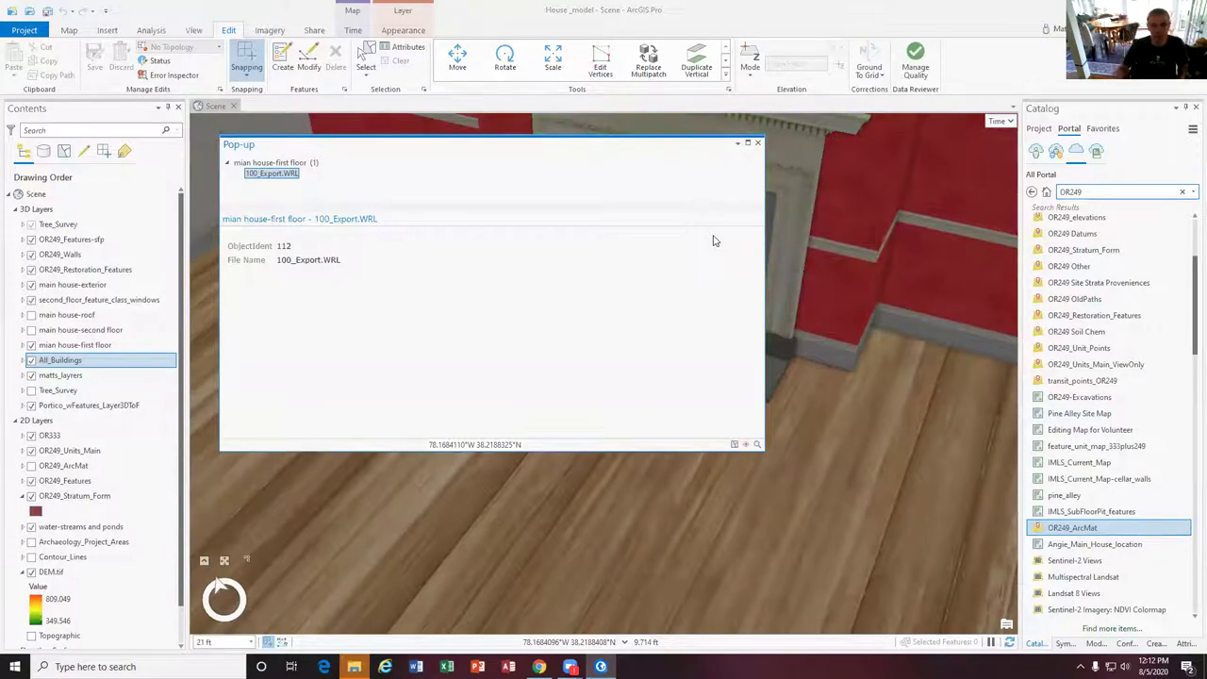
{"action": "left_click", "coordinate": [758, 143]}
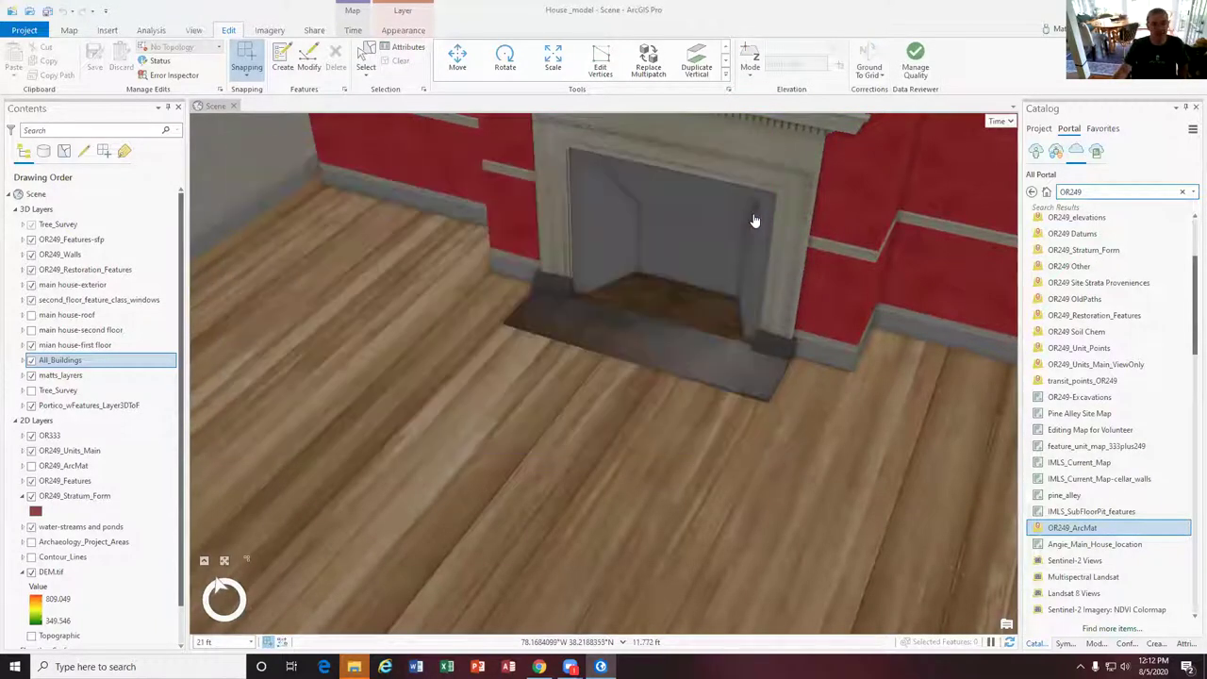
{"action": "scroll", "coordinate": [744, 343], "scroll_direction": "up", "scroll_amount": 5}
{"action": "scroll", "coordinate": [744, 349], "scroll_direction": "down", "scroll_amount": 3}
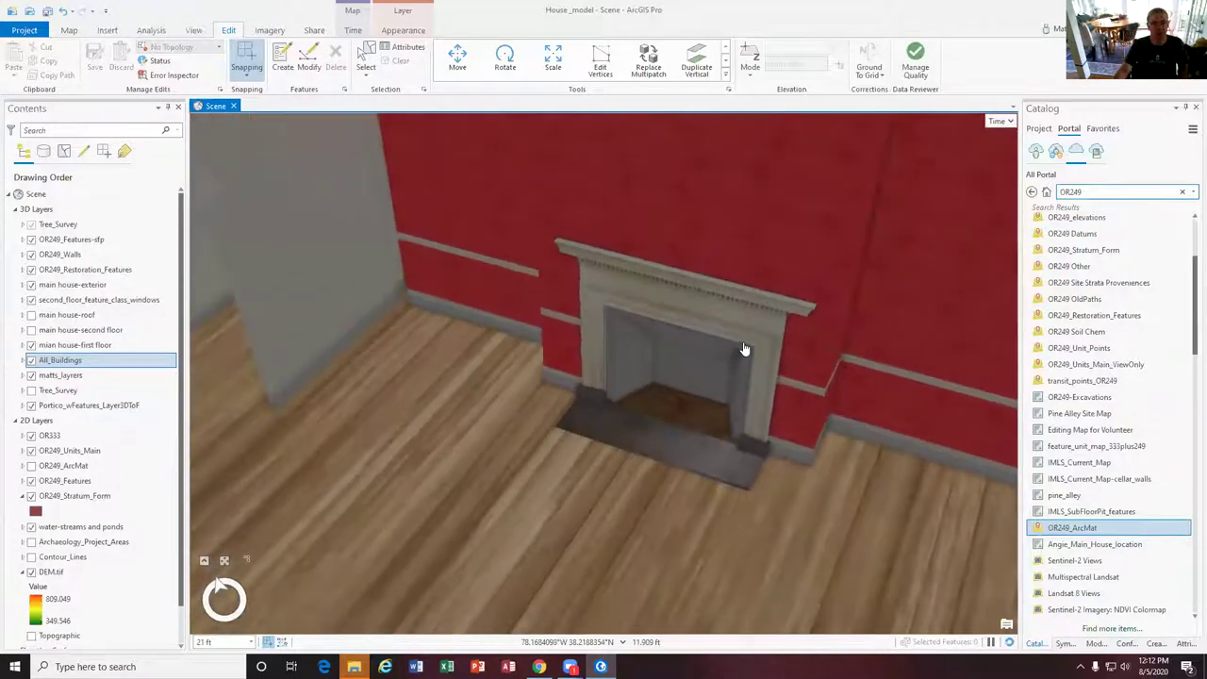
{"action": "scroll", "coordinate": [748, 224], "scroll_direction": "down", "scroll_amount": 3}
{"action": "left_click", "coordinate": [750, 220]}
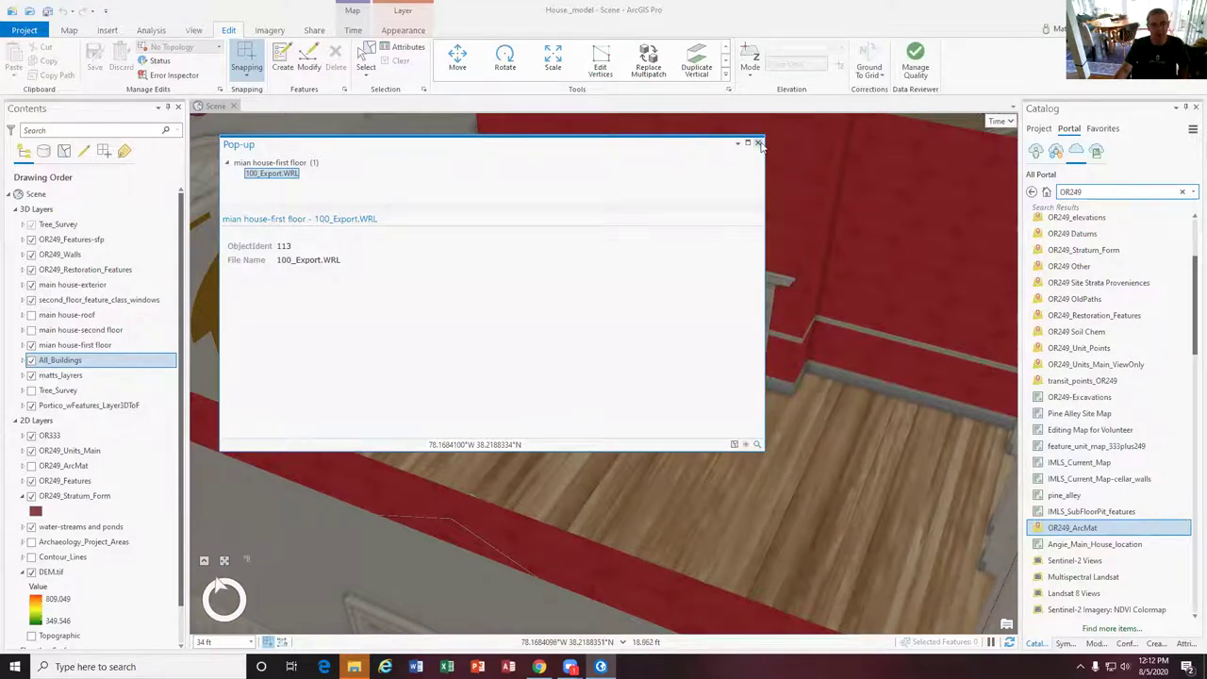
{"action": "left_click", "coordinate": [757, 144]}
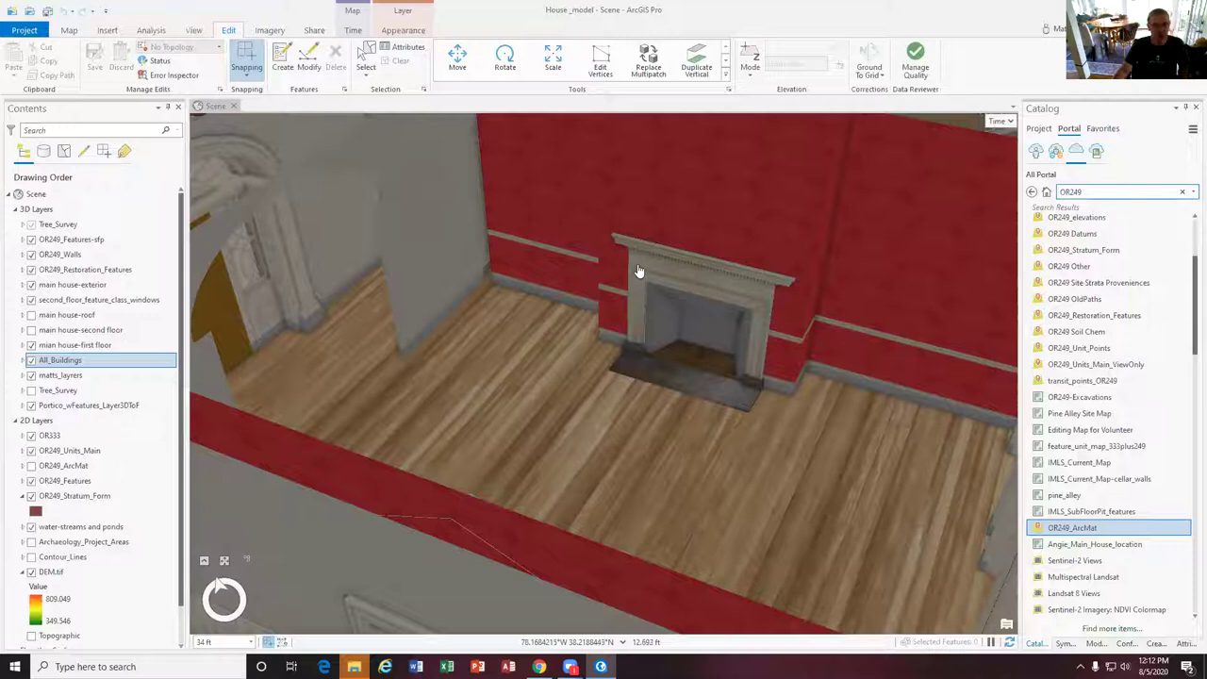
Examine the carved molding of the fireplace surround in the red-walled room at close range
{"action": "scroll", "coordinate": [630, 302], "scroll_direction": "up", "scroll_amount": 5}
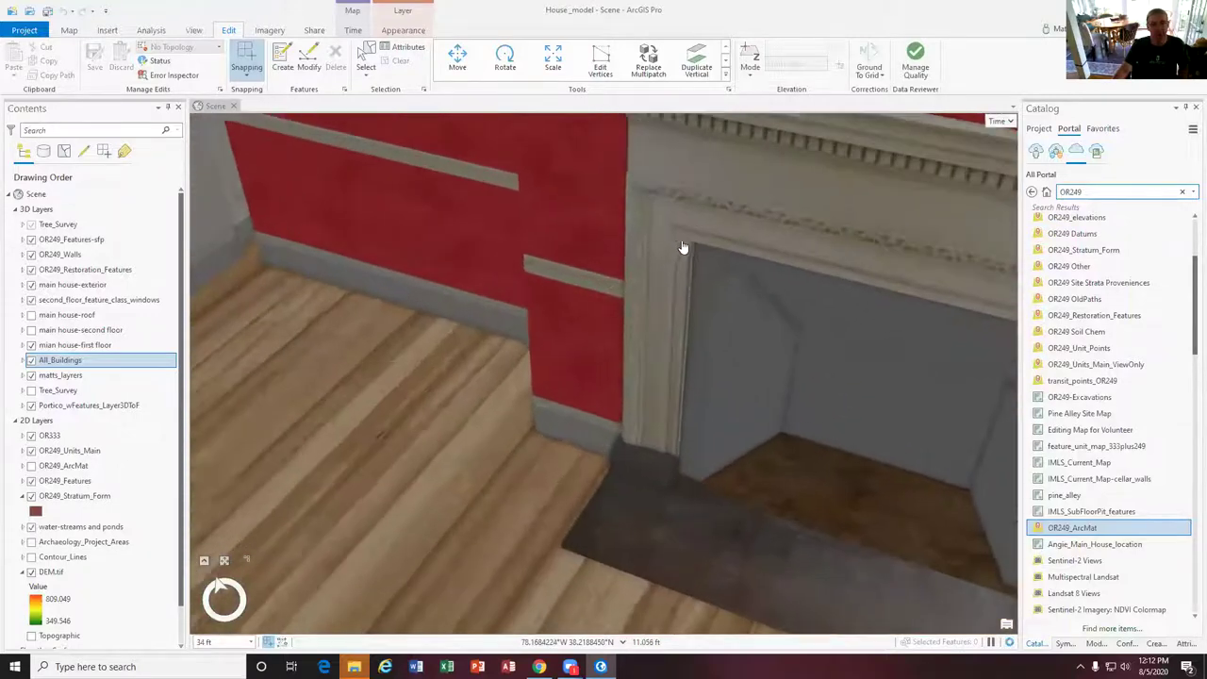
{"action": "scroll", "coordinate": [701, 208], "scroll_direction": "up", "scroll_amount": 2}
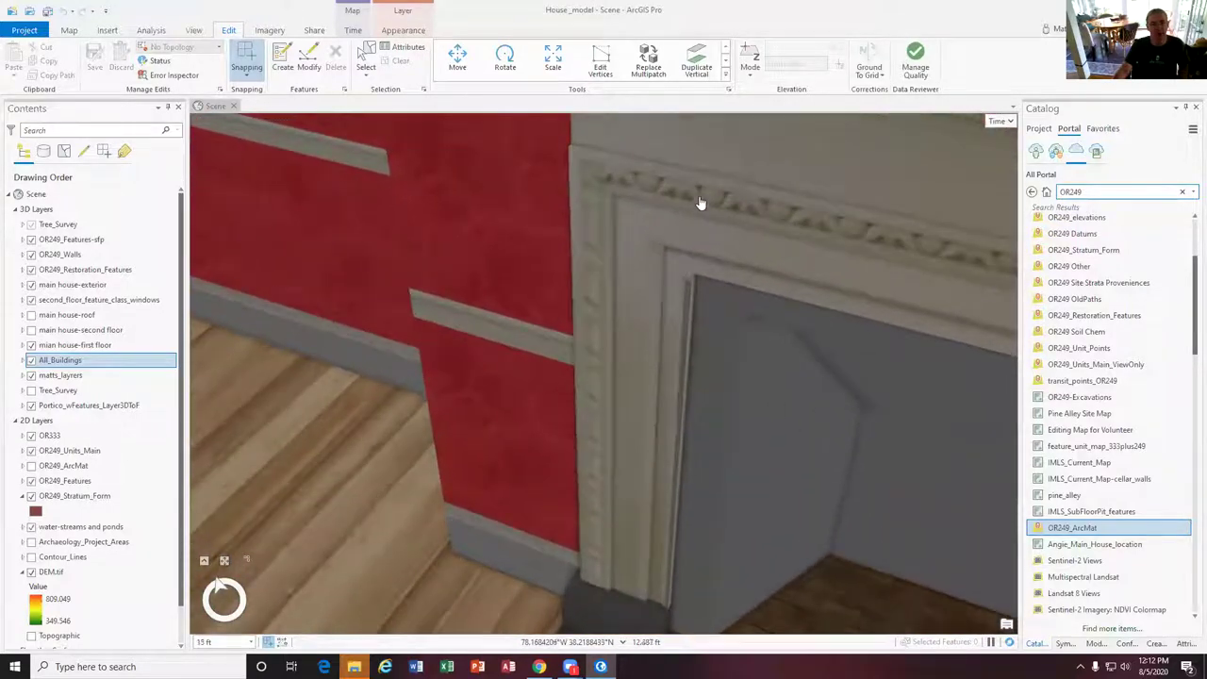
{"action": "scroll", "coordinate": [754, 214], "scroll_direction": "down", "scroll_amount": 1}
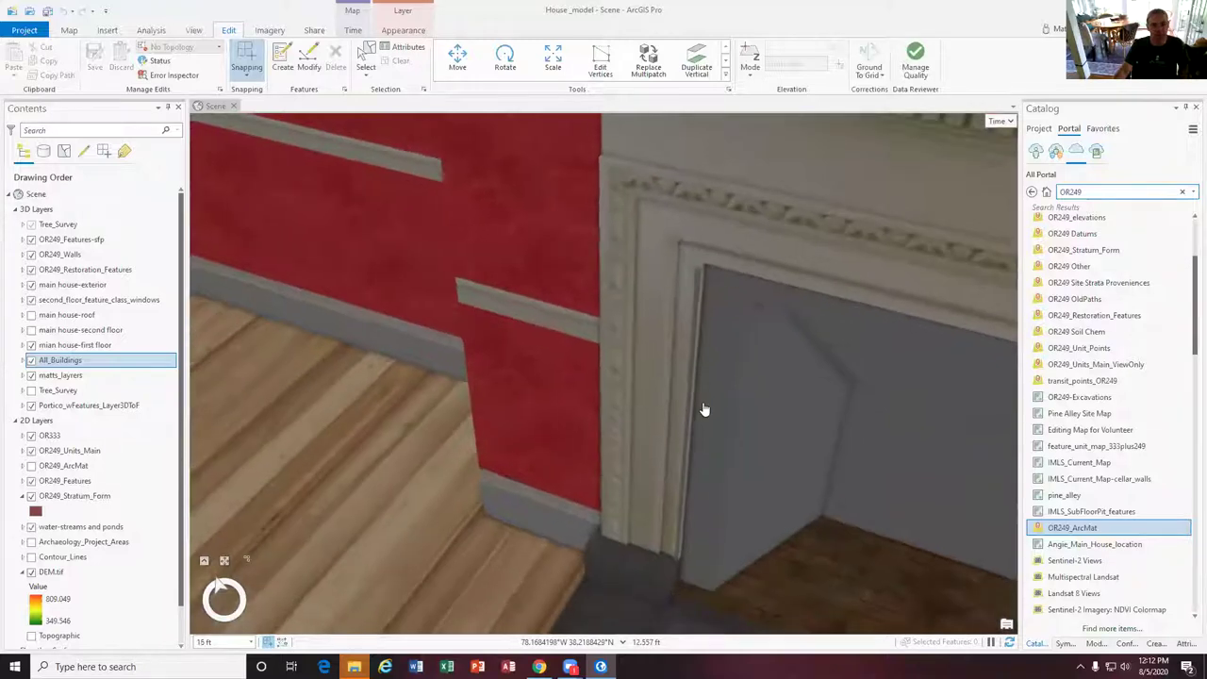
Switch to Chrome and view the Drawing Room Chimneypiece slides on rejoining the broken hearth and on the removed ca. 1882 chimneypiece
{"action": "left_click", "coordinate": [538, 667]}
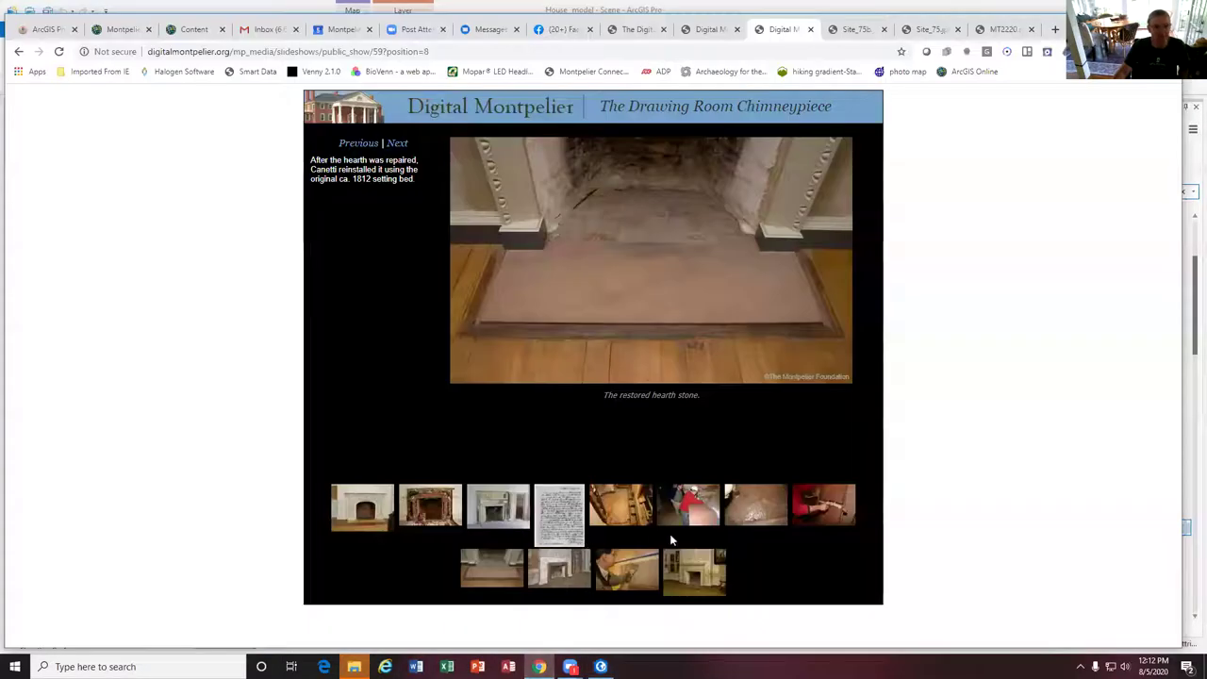
{"action": "left_click", "coordinate": [806, 505]}
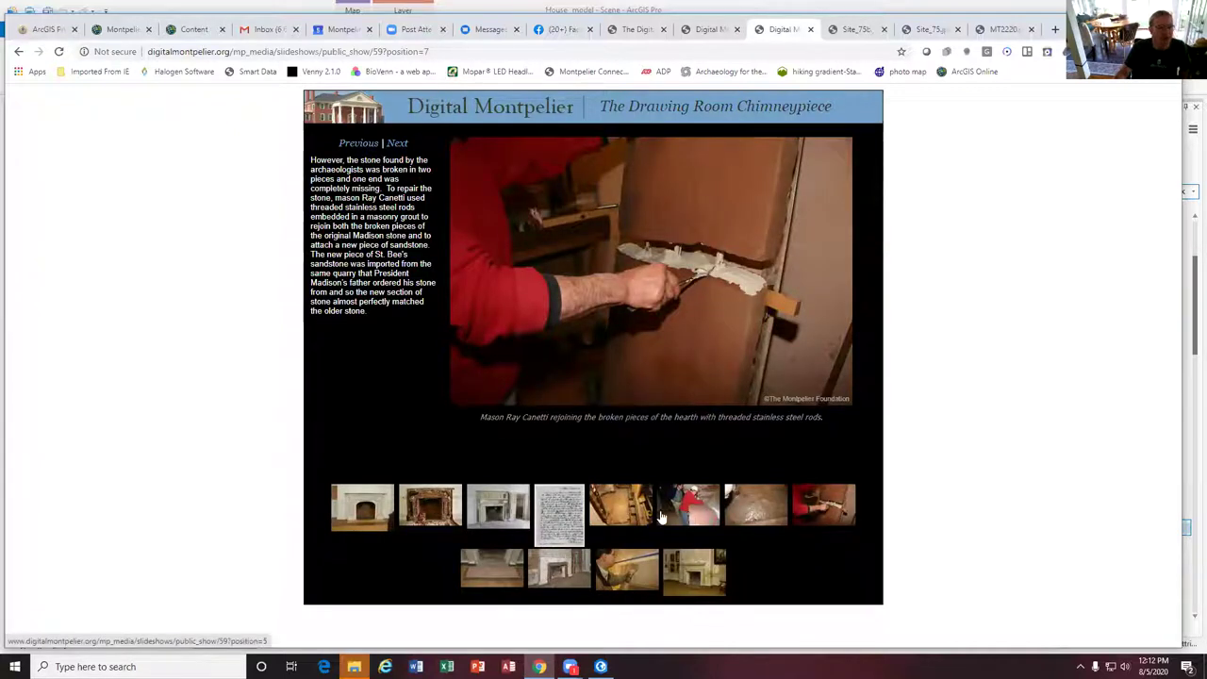
{"action": "left_click", "coordinate": [450, 512]}
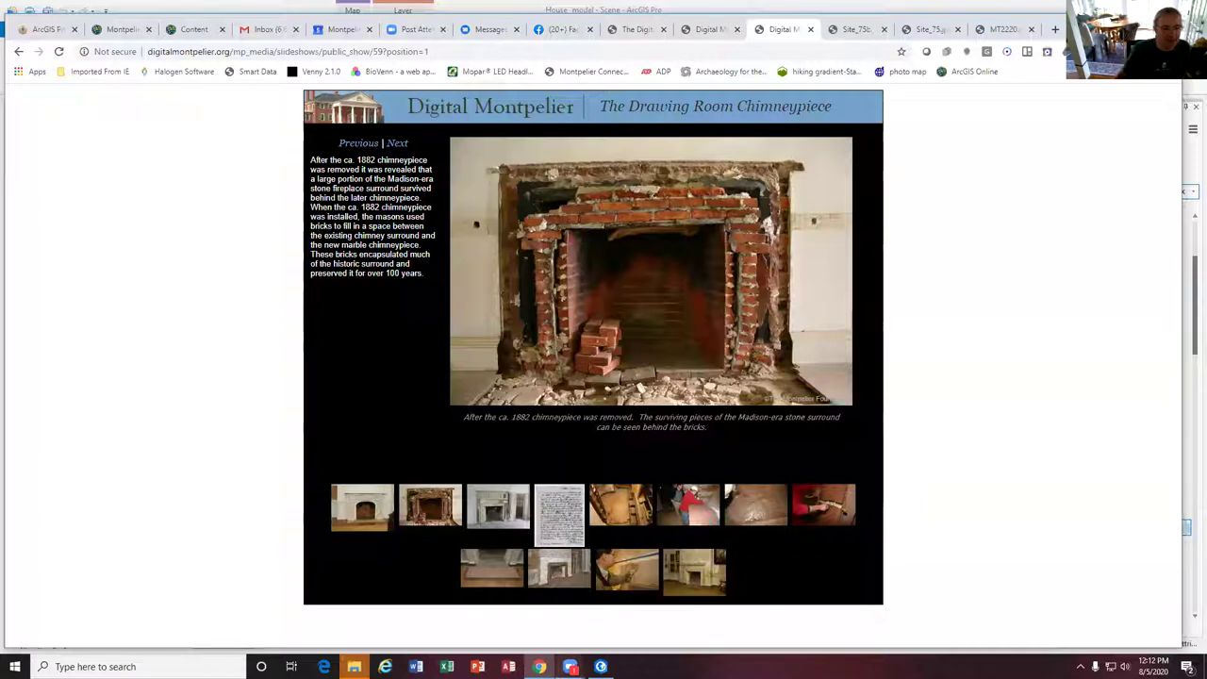
Switch back to ArcGIS Pro and view the pop-up attributes of the staircase behind the red-walled room
{"action": "left_click", "coordinate": [601, 666]}
{"action": "scroll", "coordinate": [676, 383], "scroll_direction": "down", "scroll_amount": 5}
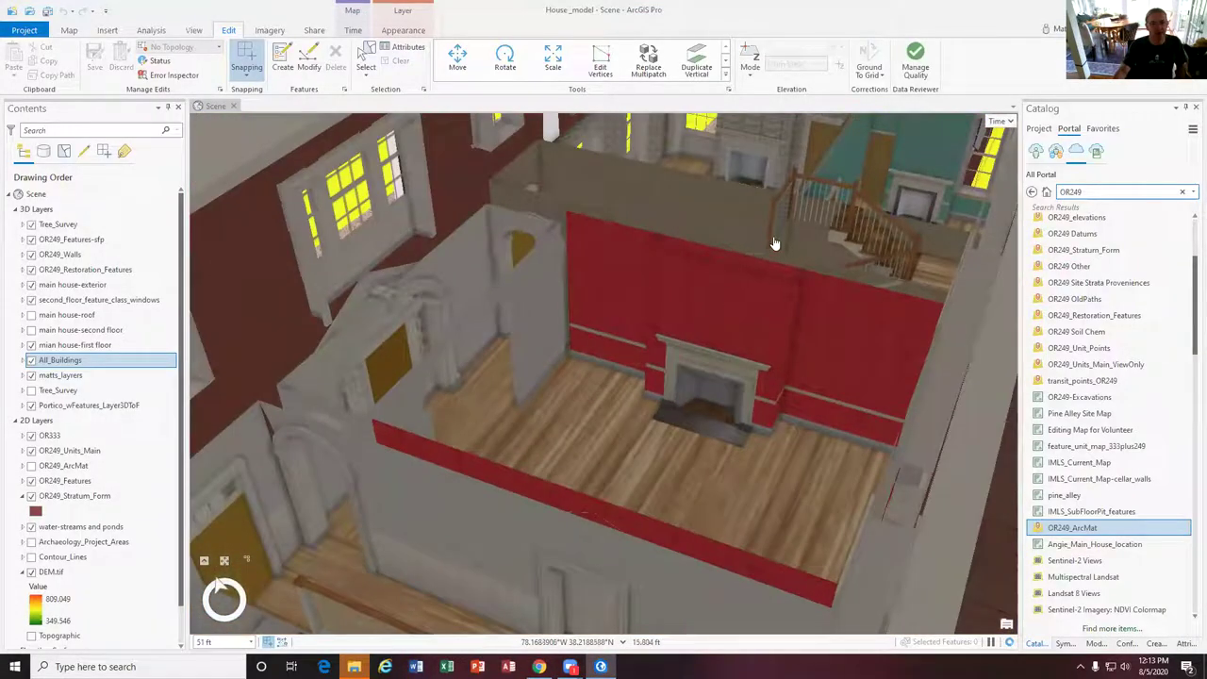
{"action": "left_click", "coordinate": [822, 206]}
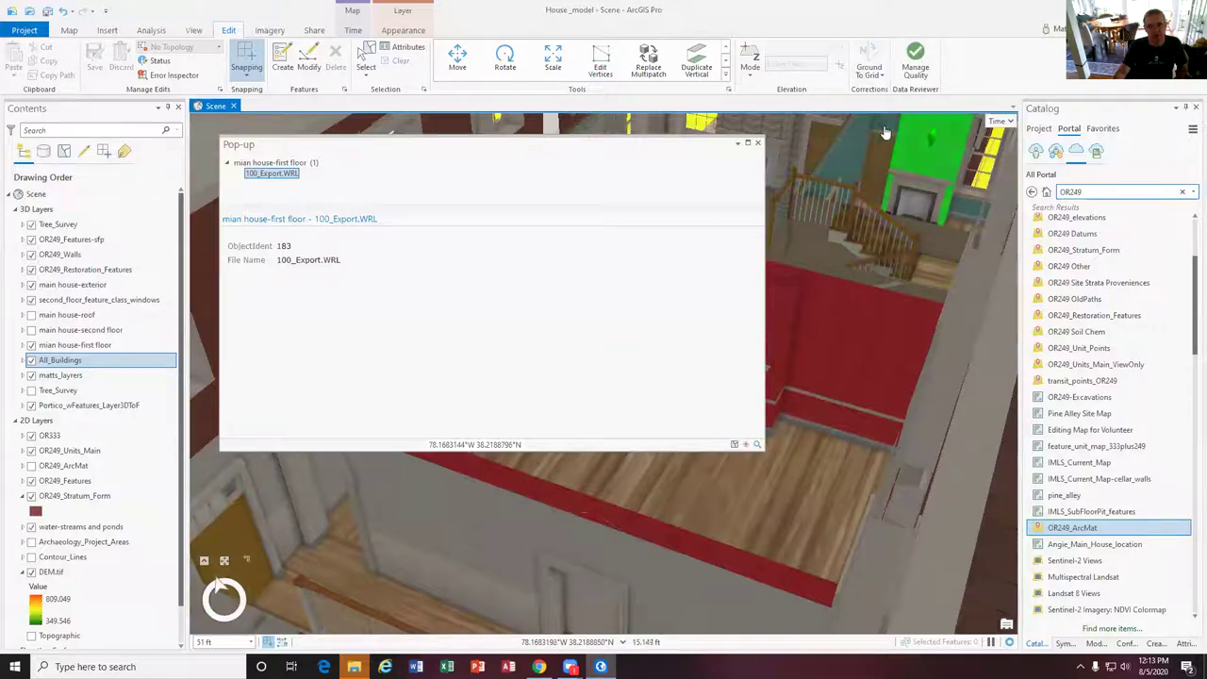
{"action": "left_click", "coordinate": [758, 143]}
{"action": "scroll", "coordinate": [754, 315], "scroll_direction": "down", "scroll_amount": 2}
{"action": "mouse_move", "coordinate": [792, 292]}
{"action": "middle_mouse_down"}
{"action": "mouse_move", "coordinate": [679, 315]}
{"action": "mouse_move", "coordinate": [712, 333]}
{"action": "mouse_move", "coordinate": [868, 340]}
{"action": "middle_mouse_up"}
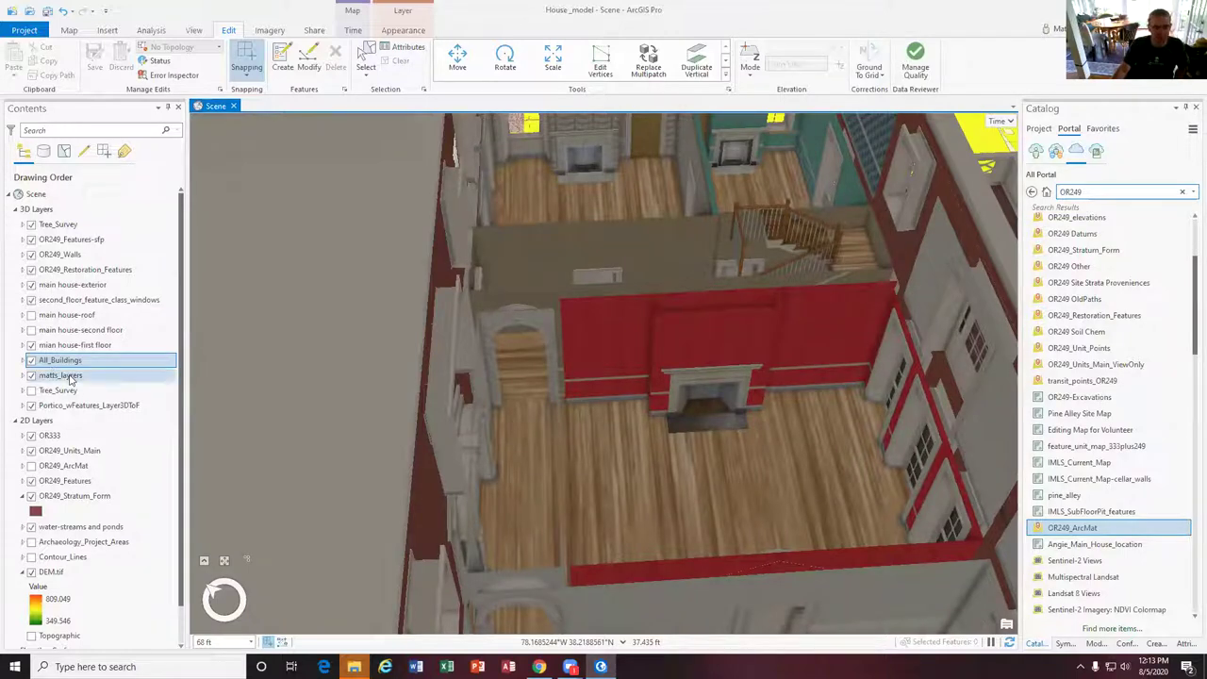
Hide the mian house-first floor and All_Buildings layers to expose the excavated cellar features beneath the house
{"action": "left_click", "coordinate": [31, 345]}
{"action": "scroll", "coordinate": [633, 368], "scroll_direction": "up", "scroll_amount": 2}
{"action": "middle_click_drag", "start_coordinate": [633, 380], "coordinate": [598, 405]}
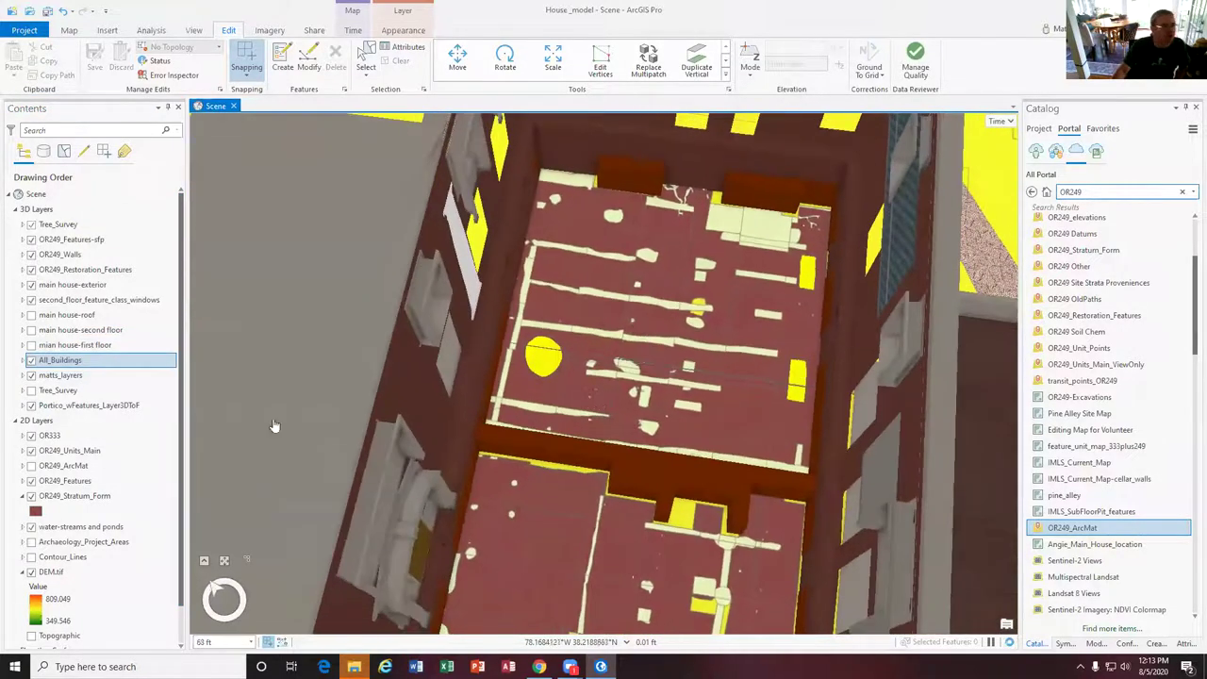
{"action": "left_click", "coordinate": [32, 360]}
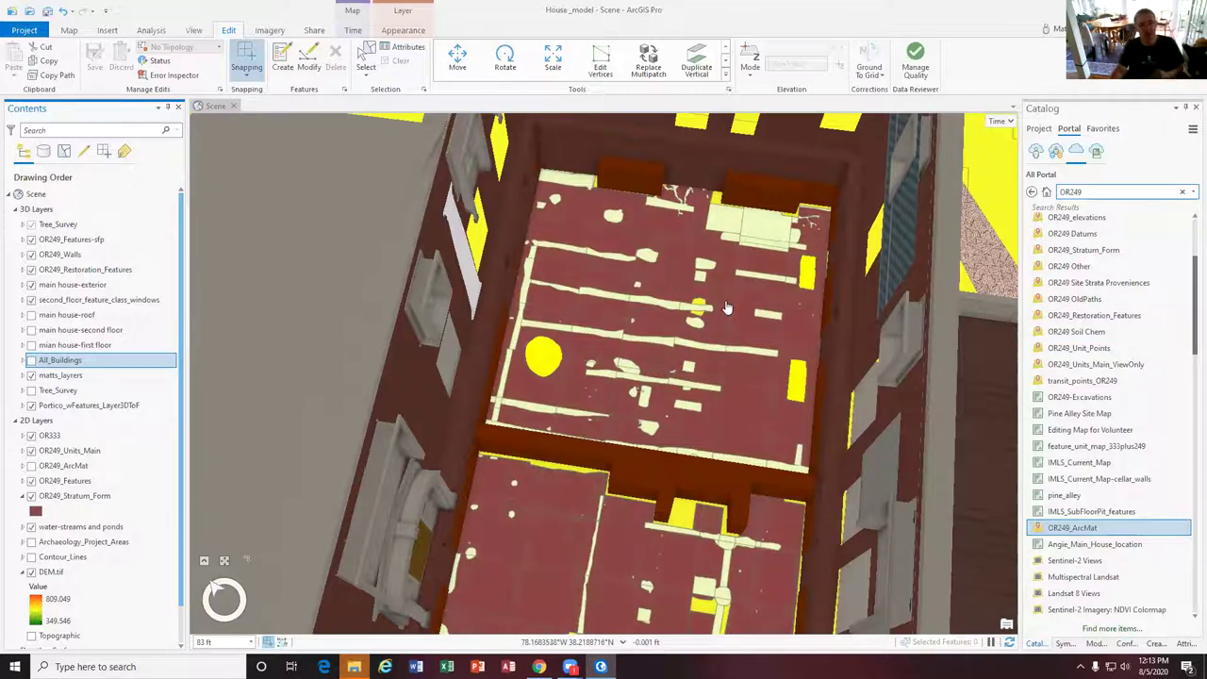
Open the stratum 975.0 record in the cellar floor, view its full-size opening photo, and return to the scene in ArcGIS Pro
{"action": "left_click", "coordinate": [743, 327]}
{"action": "scroll", "coordinate": [345, 429], "scroll_direction": "down", "scroll_amount": 2}
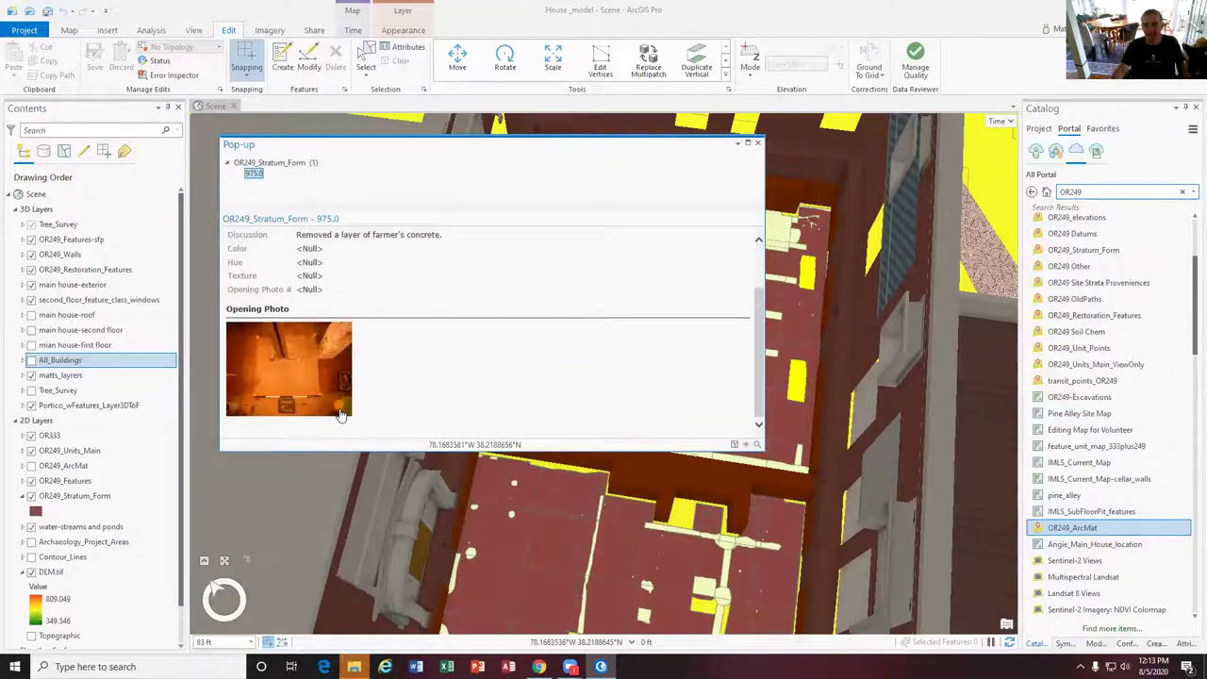
{"action": "left_click", "coordinate": [297, 374]}
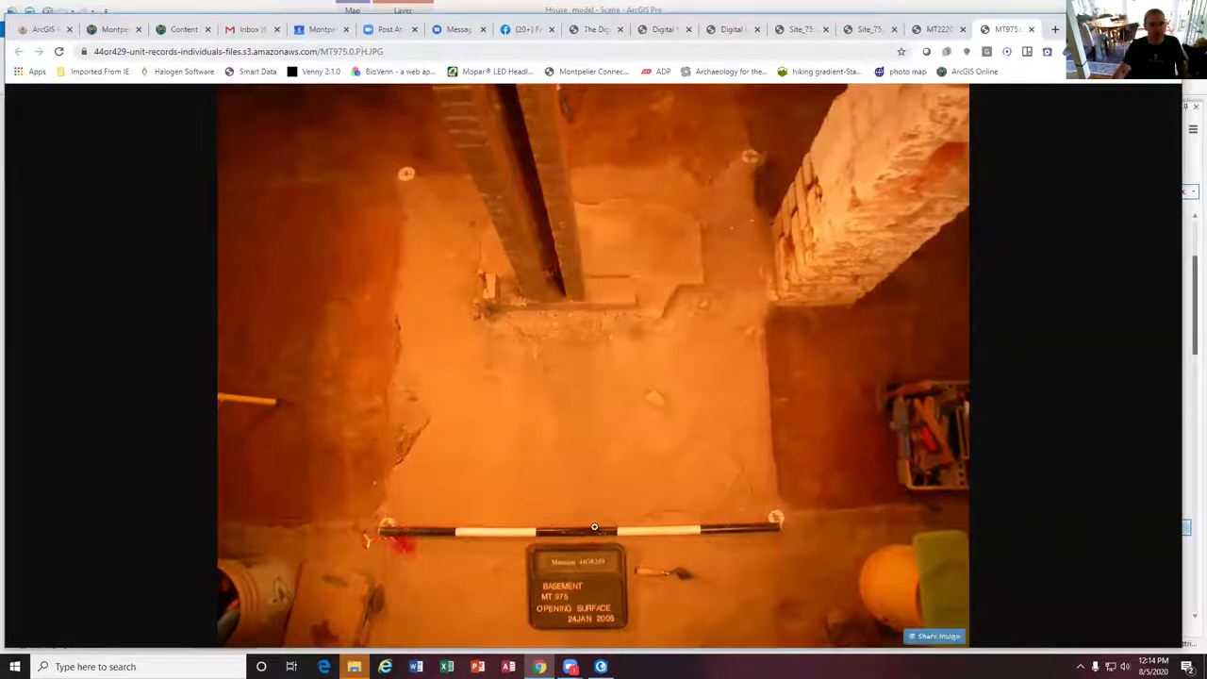
{"action": "left_click", "coordinate": [601, 666]}
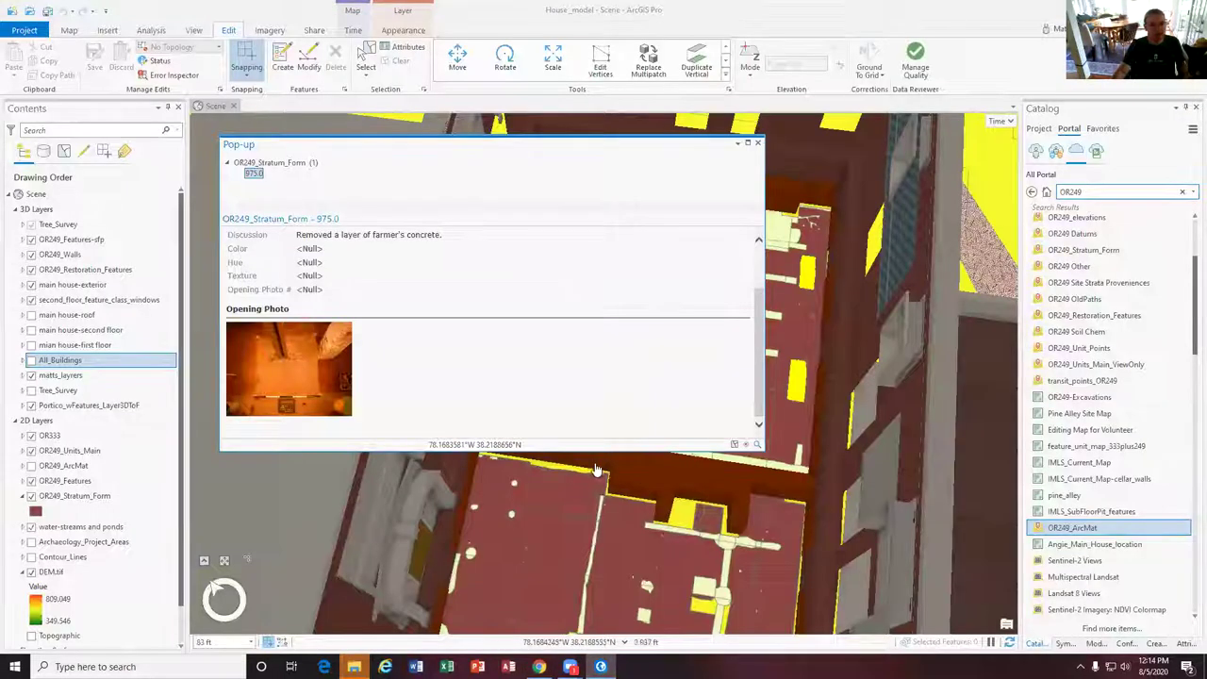
{"action": "left_click", "coordinate": [757, 145]}
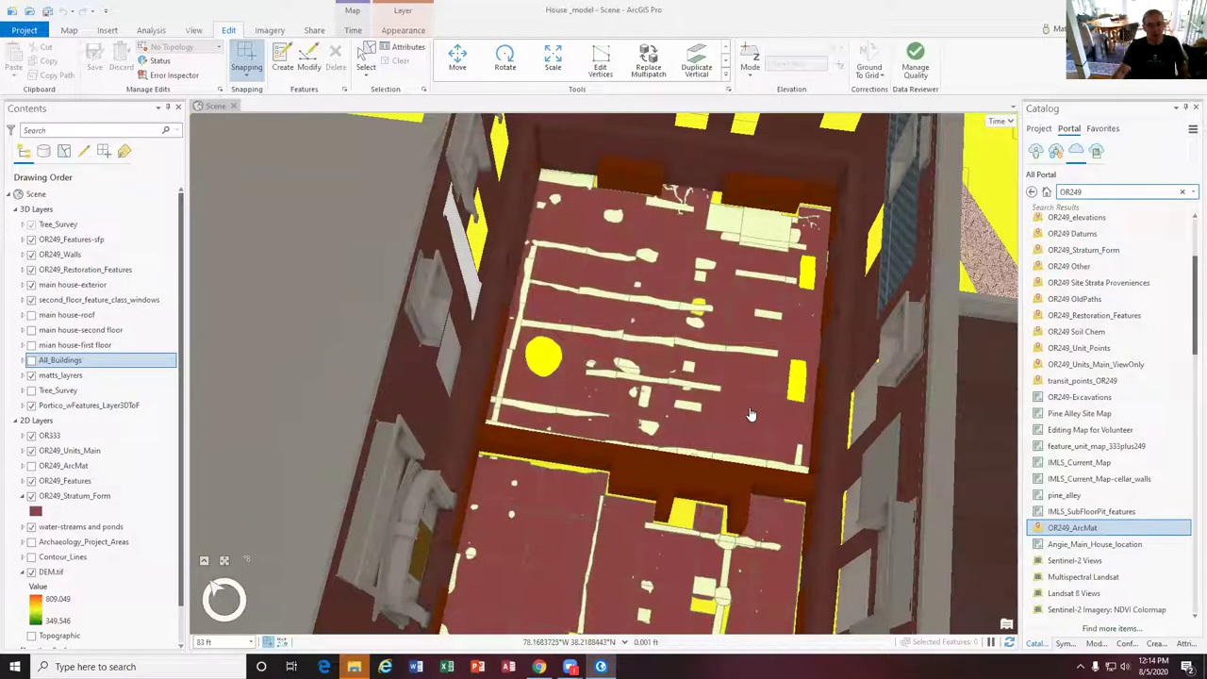
View the OR249_Features records for the 1760s builders trench and sleeper cut 439 in the large cellar room
{"action": "left_click", "coordinate": [751, 412]}
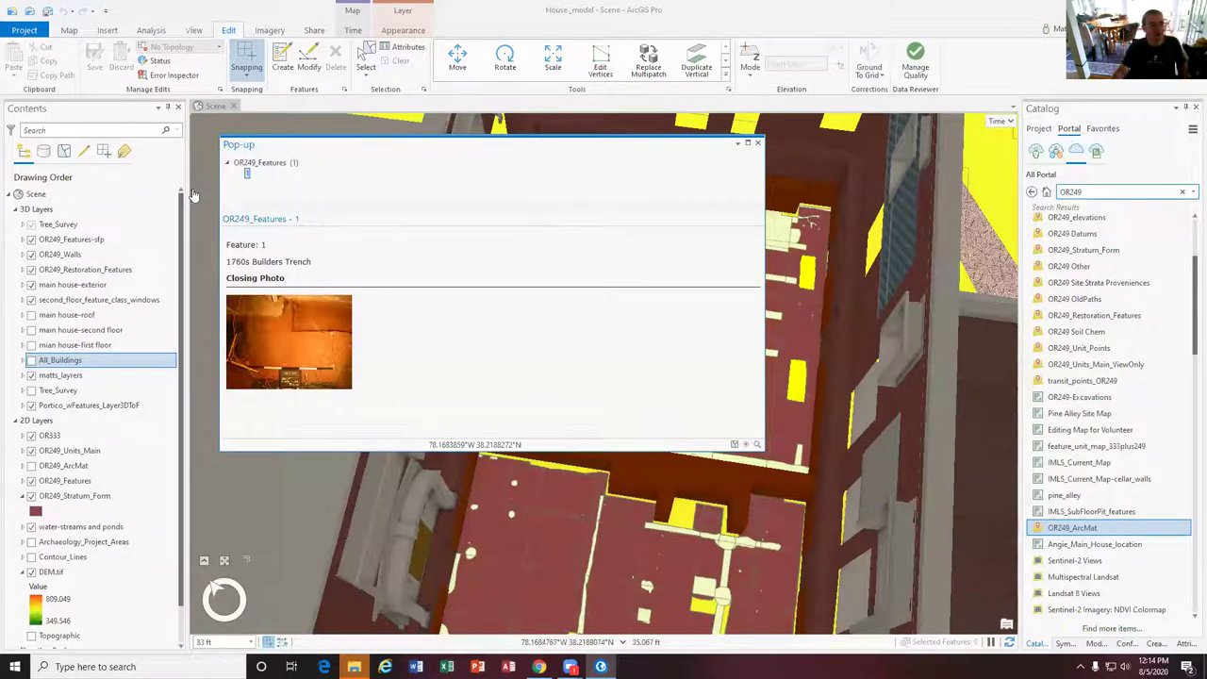
{"action": "left_click", "coordinate": [262, 167]}
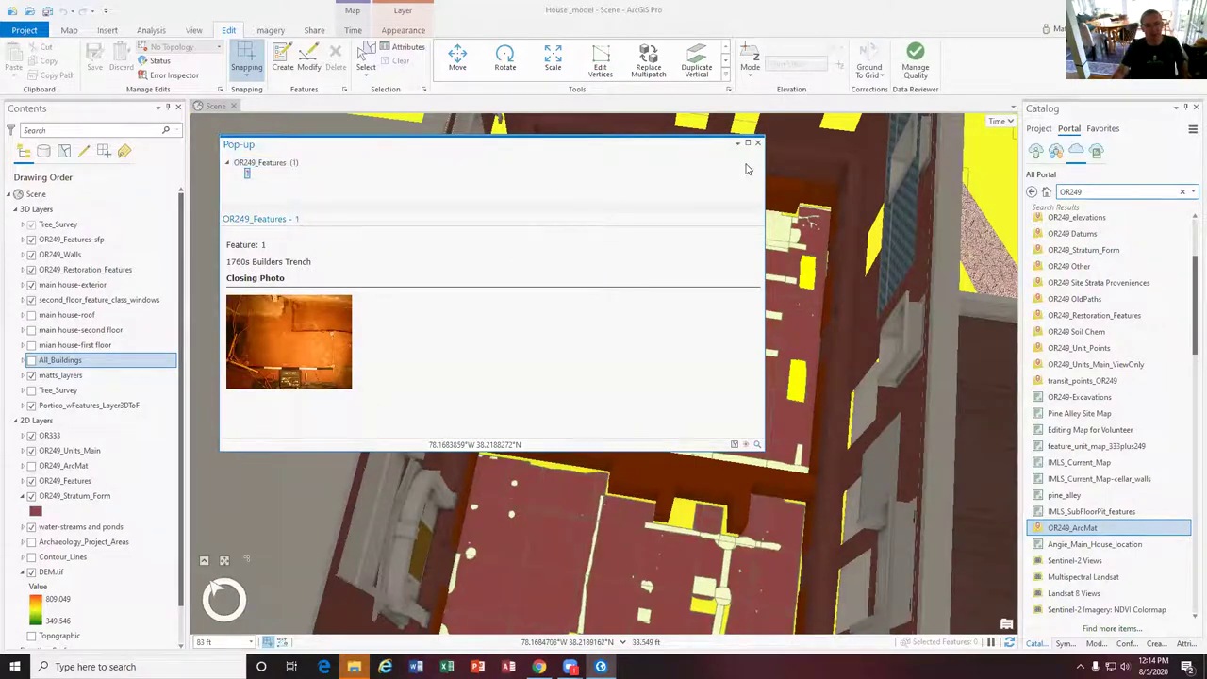
{"action": "left_click", "coordinate": [760, 142]}
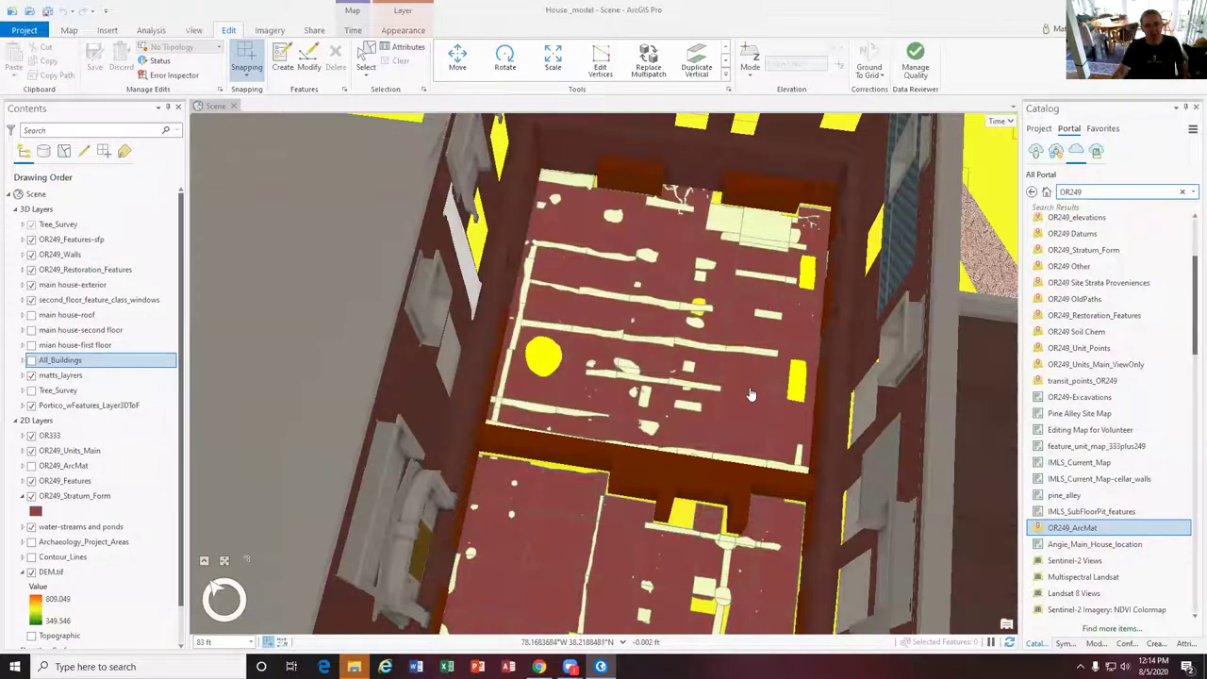
{"action": "left_click", "coordinate": [750, 389]}
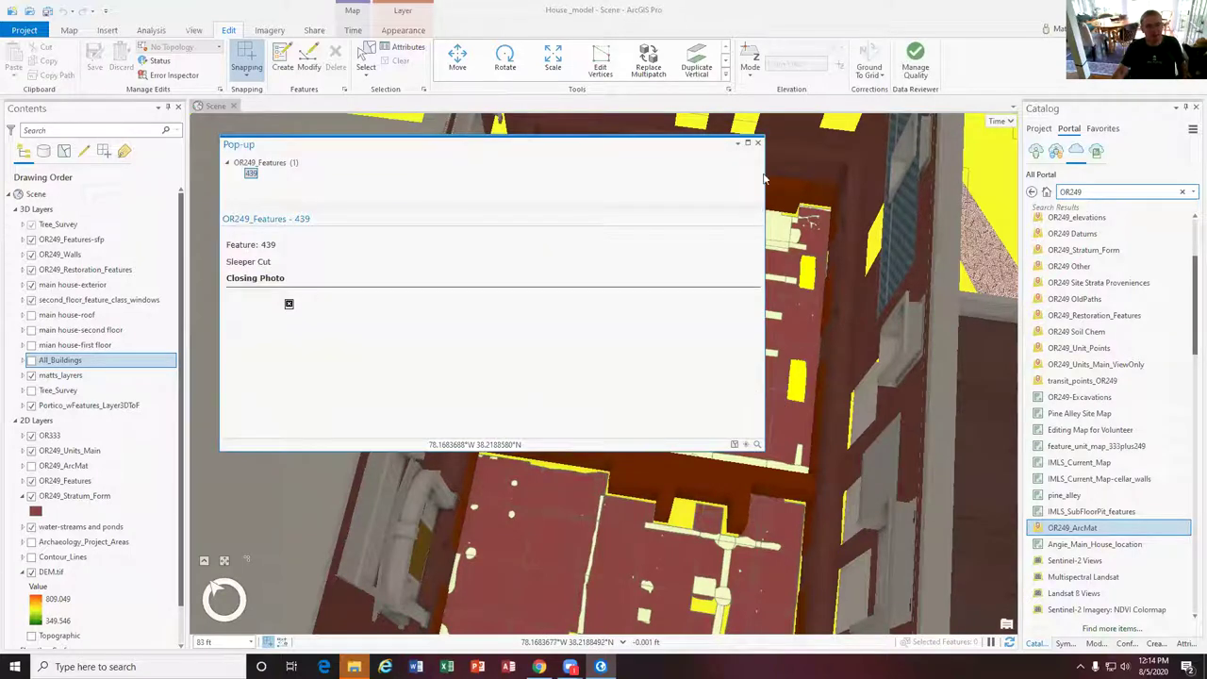
{"action": "left_click", "coordinate": [757, 142]}
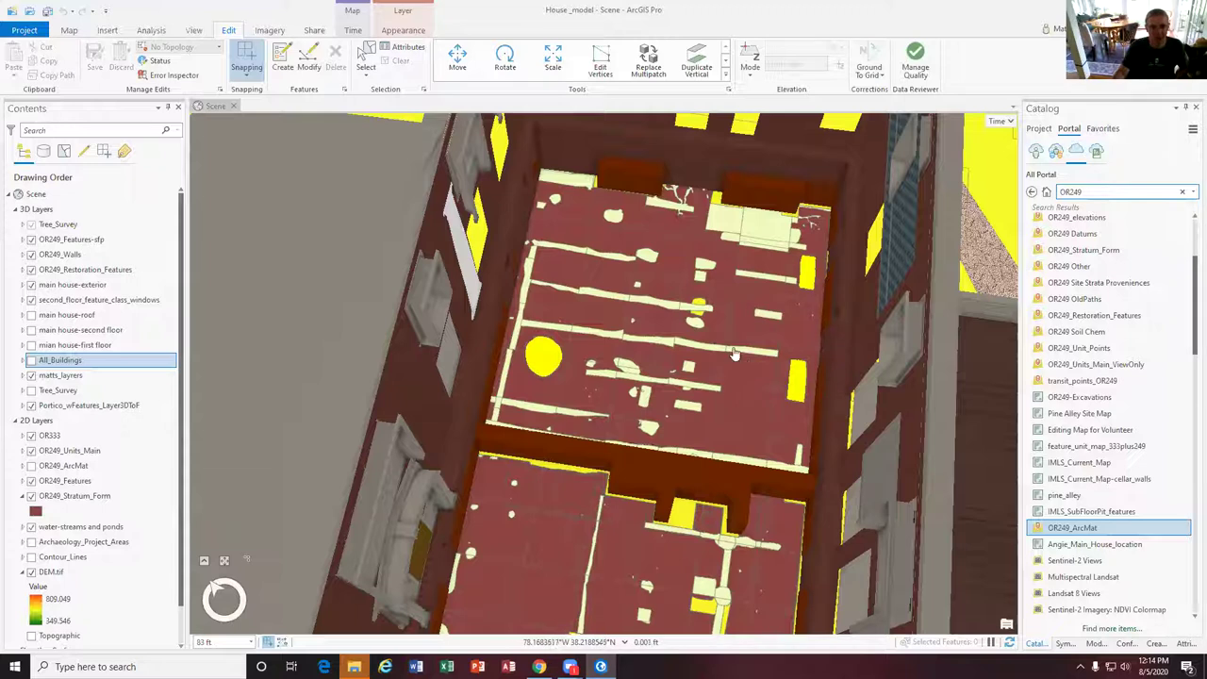
View the records of feature 361 and post hole 377 in the adjoining cellar room
{"action": "left_click", "coordinate": [547, 554]}
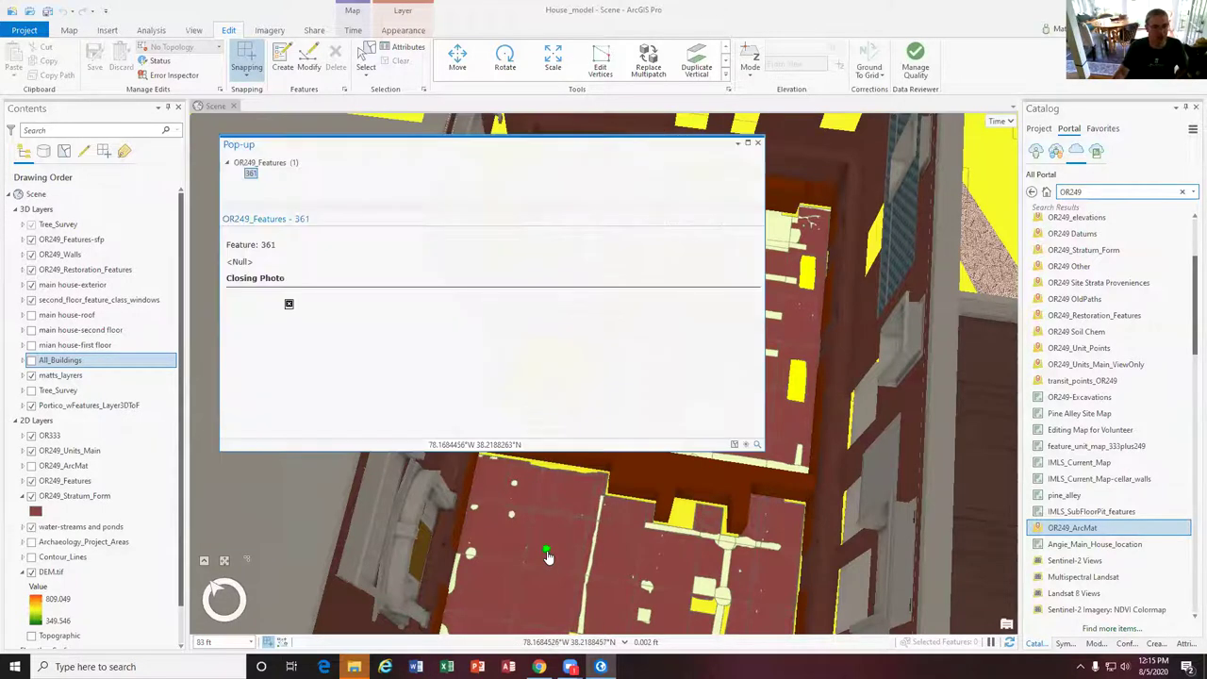
{"action": "left_click", "coordinate": [492, 579]}
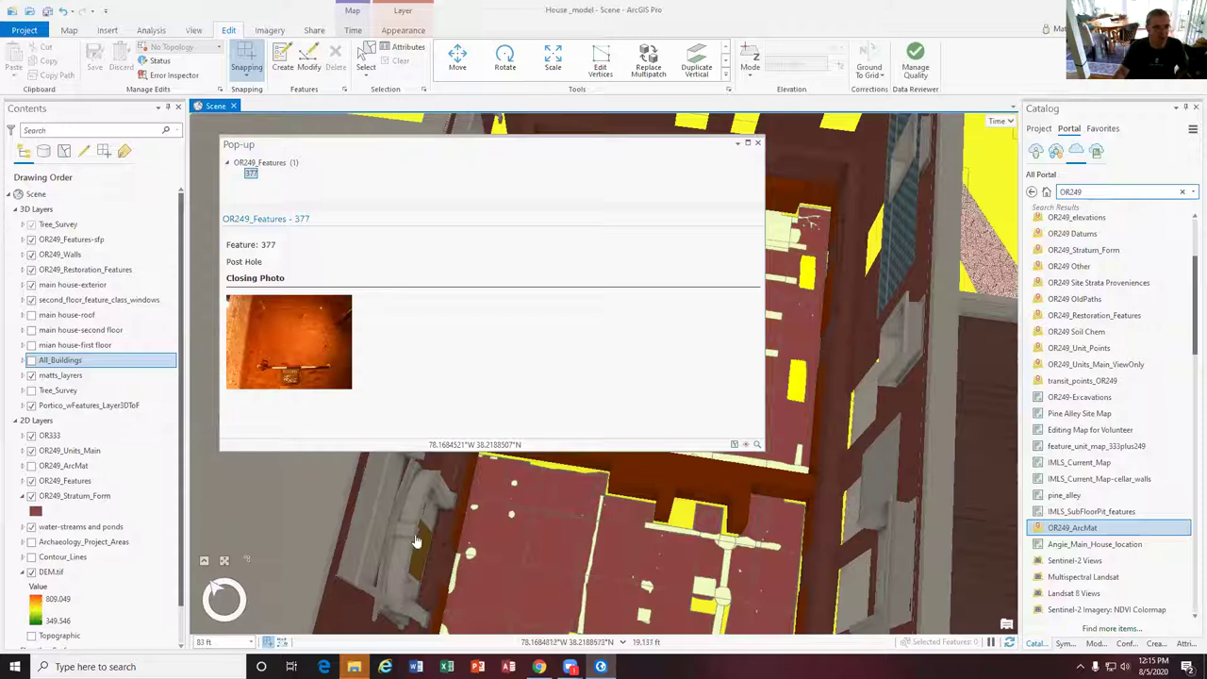
{"action": "left_click", "coordinate": [758, 143]}
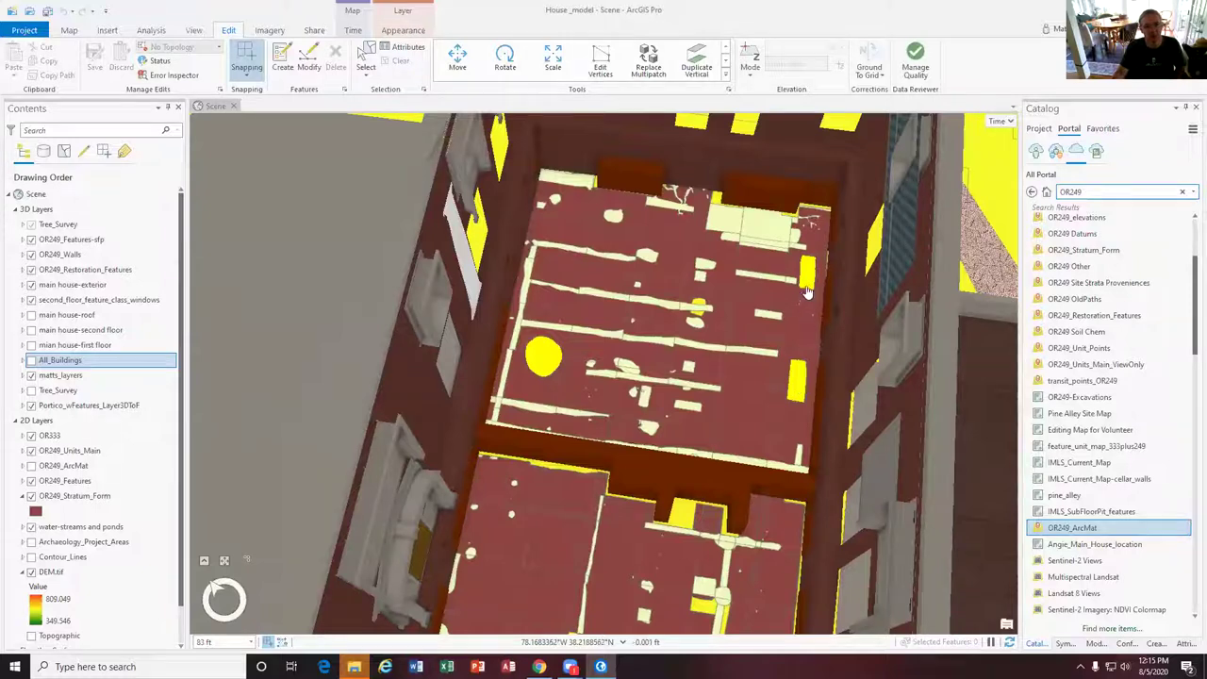
Open the record of pit feature 492, view its full-size closing and profile photos in Chrome, and return to ArcGIS Pro
{"action": "left_click", "coordinate": [808, 287]}
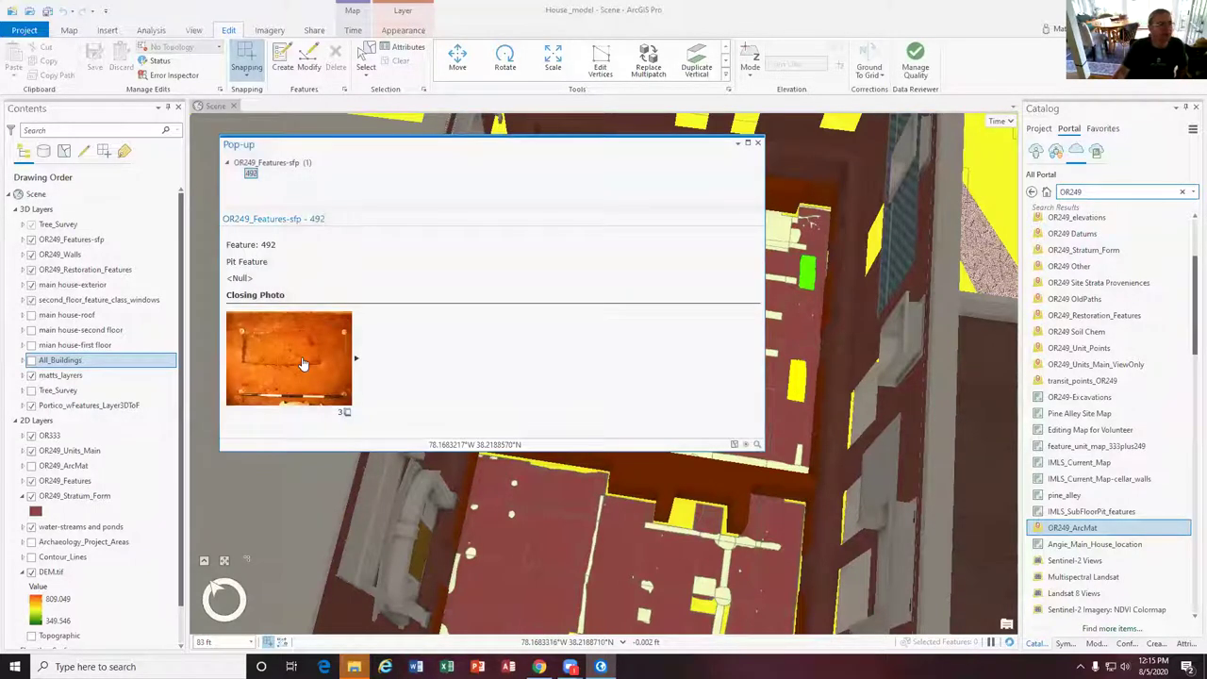
{"action": "left_click", "coordinate": [356, 358]}
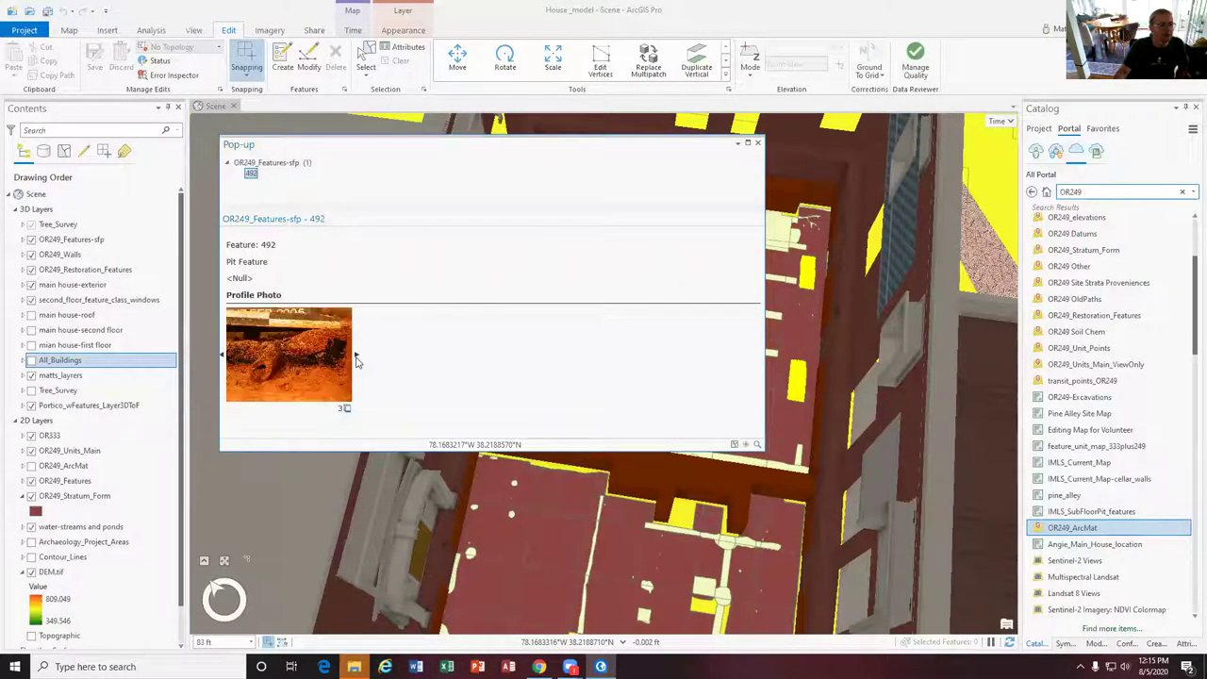
{"action": "left_click", "coordinate": [223, 357]}
{"action": "left_click", "coordinate": [307, 354]}
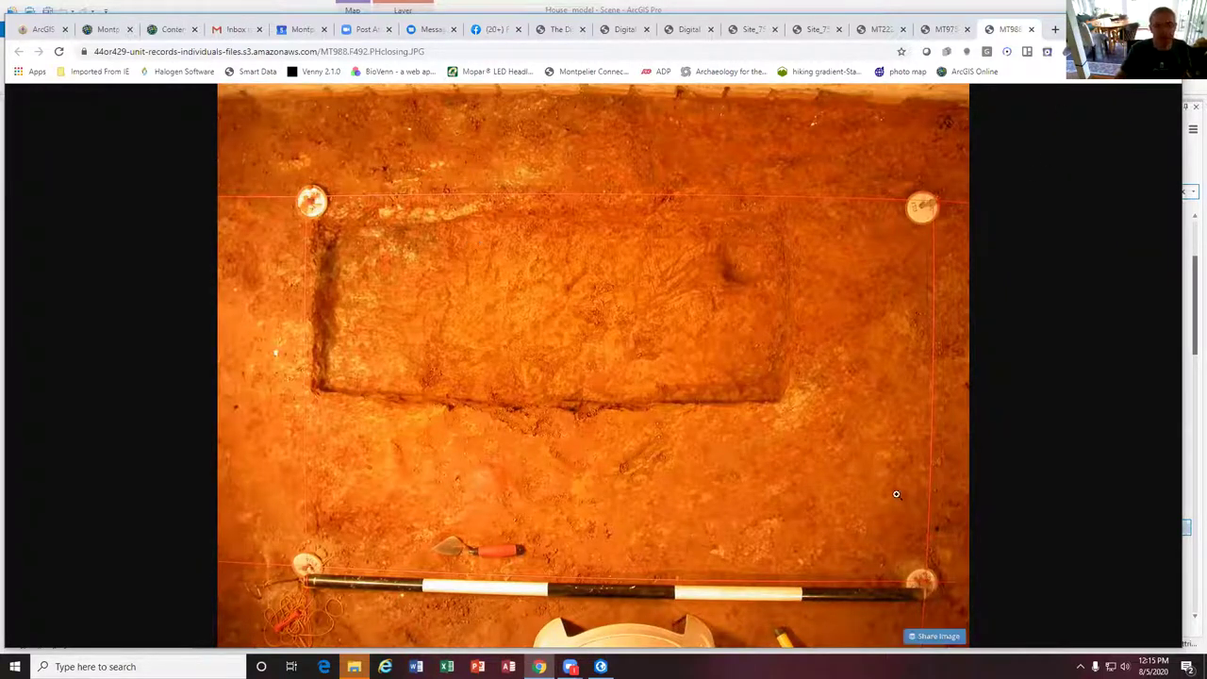
{"action": "left_click", "coordinate": [600, 667]}
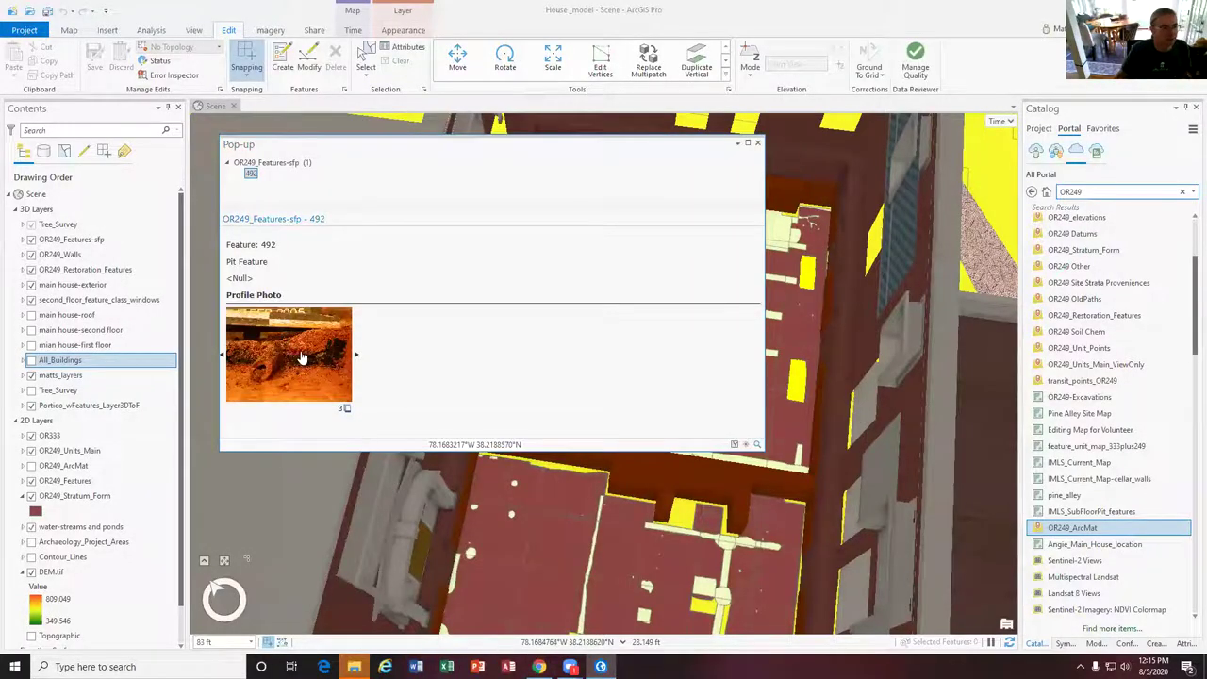
{"action": "left_click", "coordinate": [302, 357]}
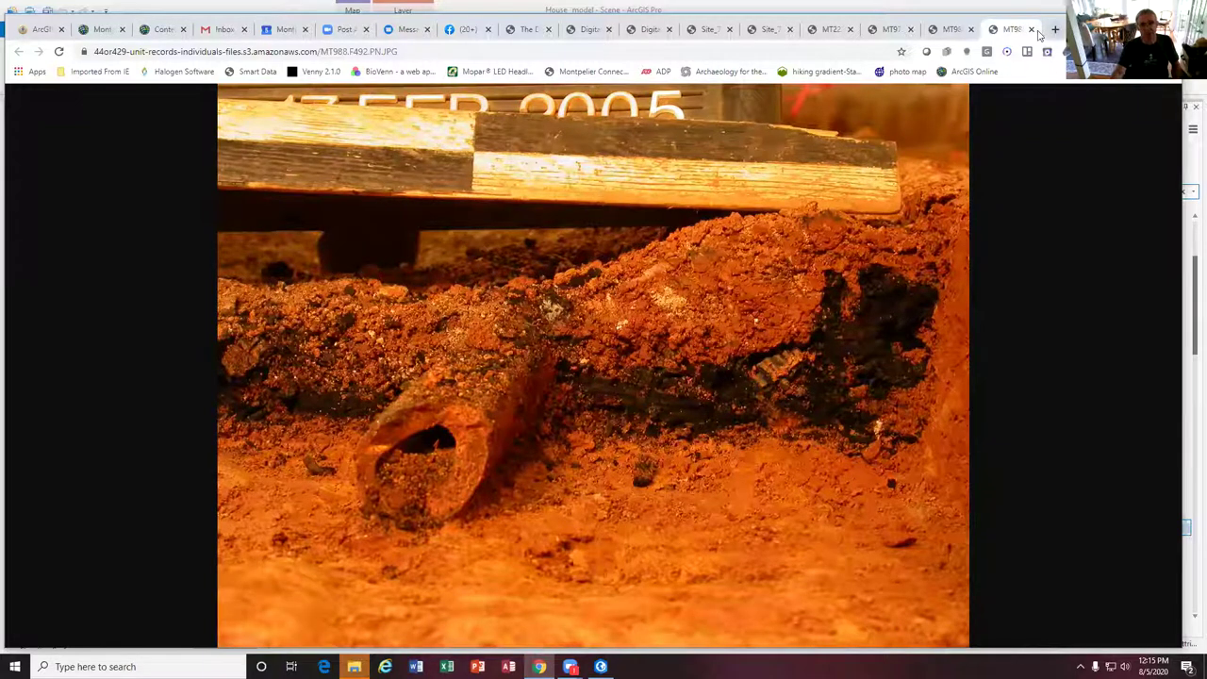
{"action": "left_click", "coordinate": [600, 666]}
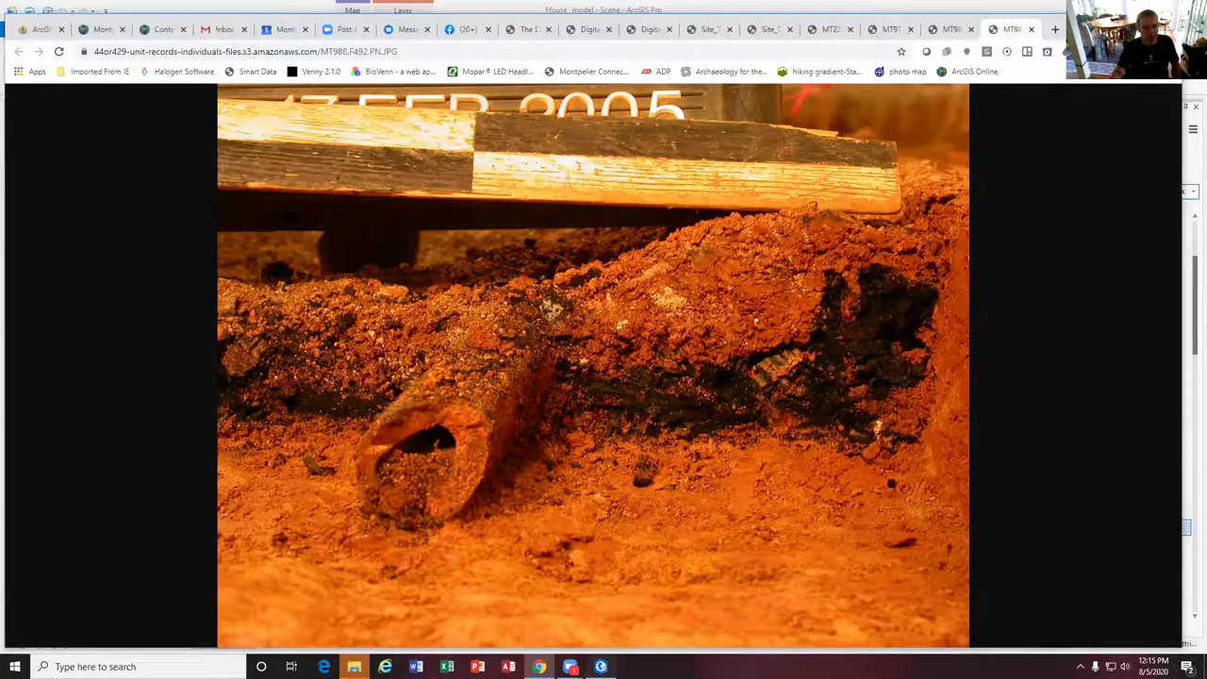
View the full-size profile drawing of pit feature 492, return to ArcGIS Pro, and close the record
{"action": "left_click", "coordinate": [357, 358]}
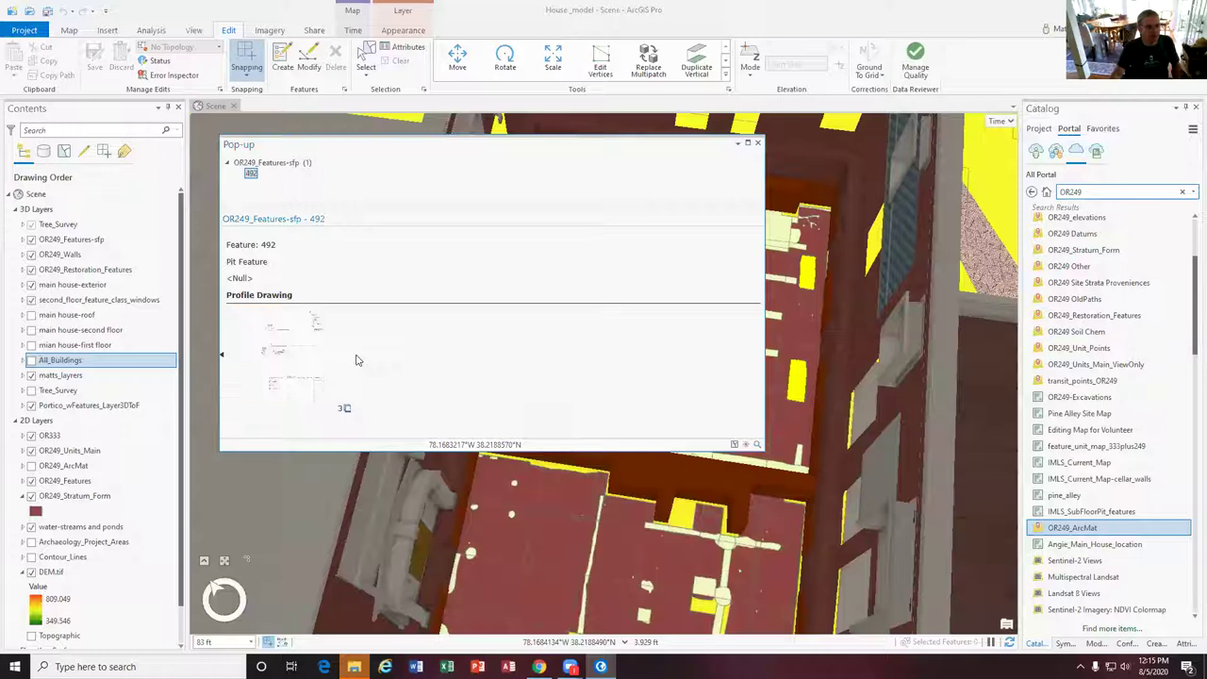
{"action": "left_click", "coordinate": [305, 350]}
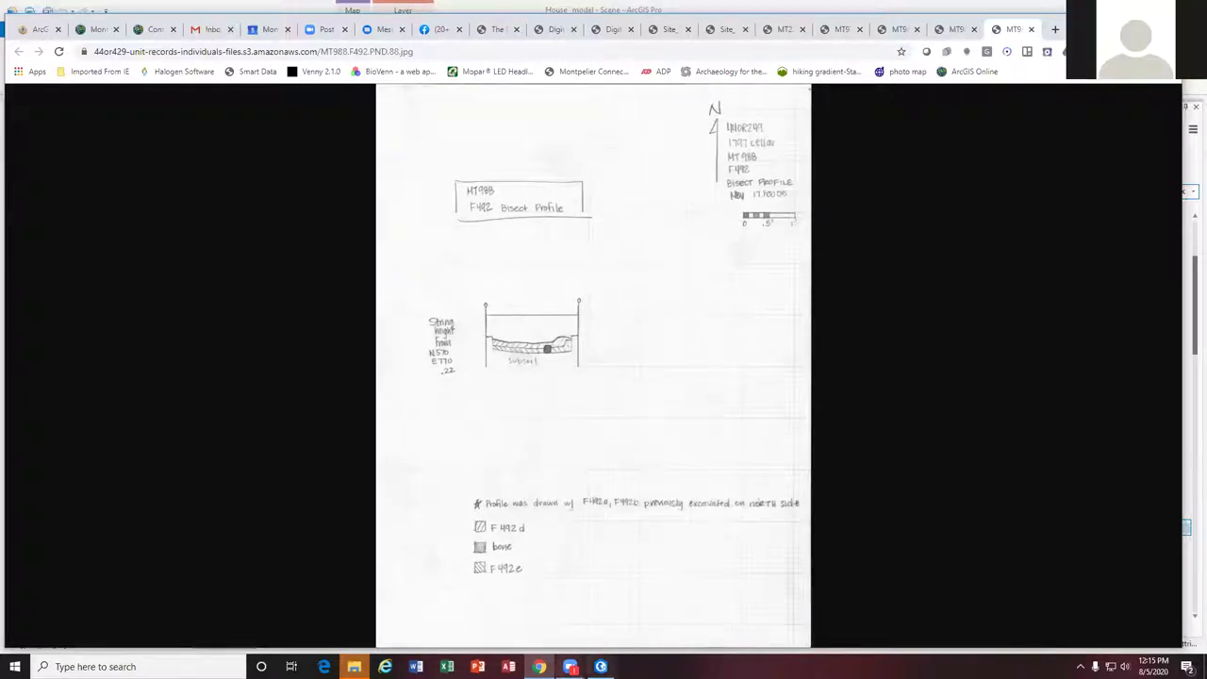
{"action": "left_click", "coordinate": [601, 666]}
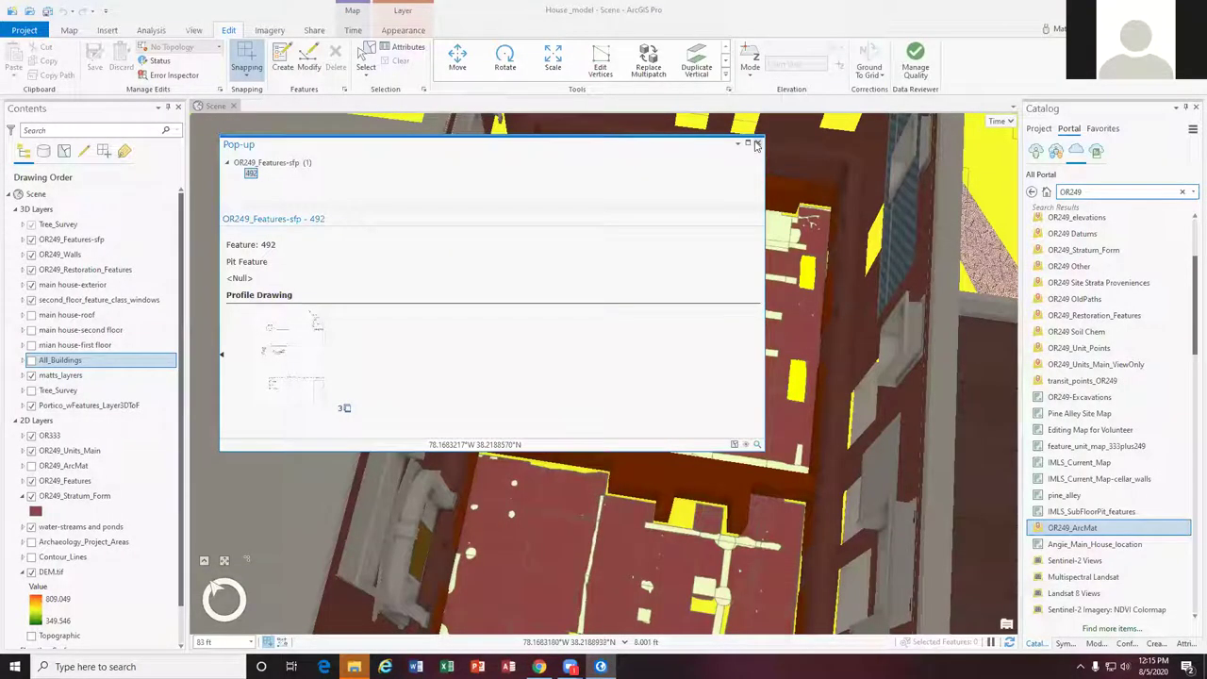
{"action": "left_click", "coordinate": [758, 143]}
Open the record of root cellar feature 519, view its full-size closing and profile photos in Chrome, and return to ArcGIS Pro
{"action": "middle_click_drag", "start_coordinate": [746, 326], "coordinate": [557, 247]}
{"action": "left_click_drag", "start_coordinate": [556, 248], "coordinate": [573, 250]}
{"action": "left_click", "coordinate": [428, 167]}
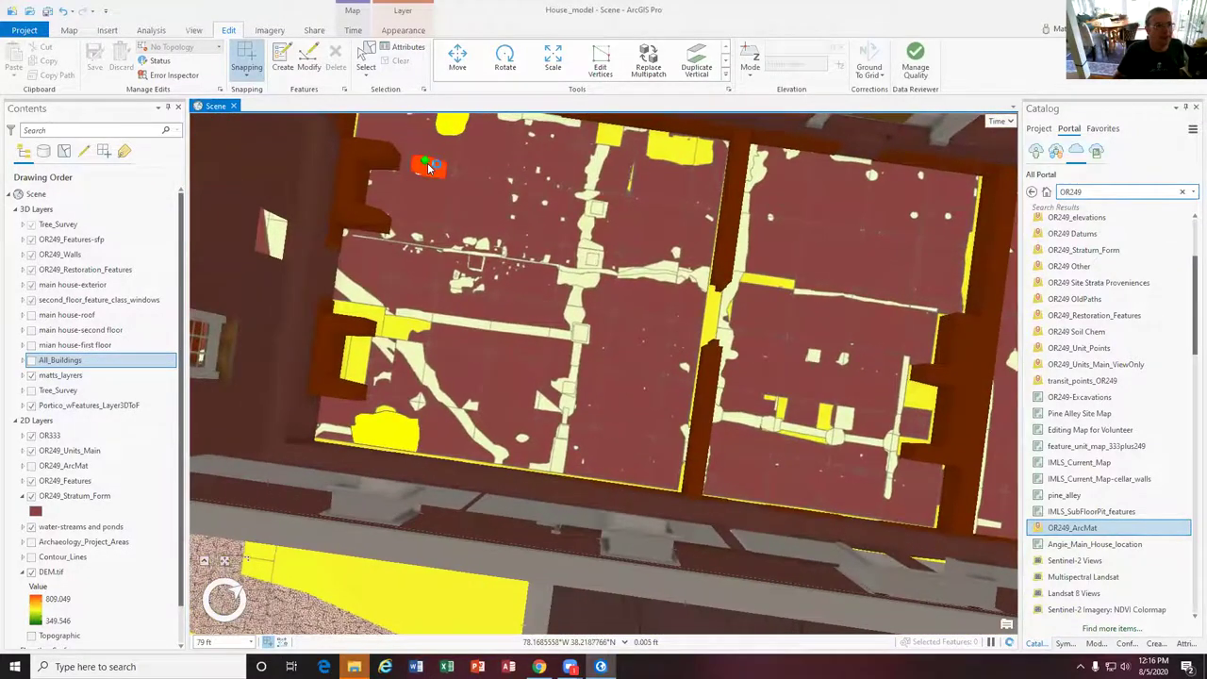
{"action": "left_click", "coordinate": [285, 326]}
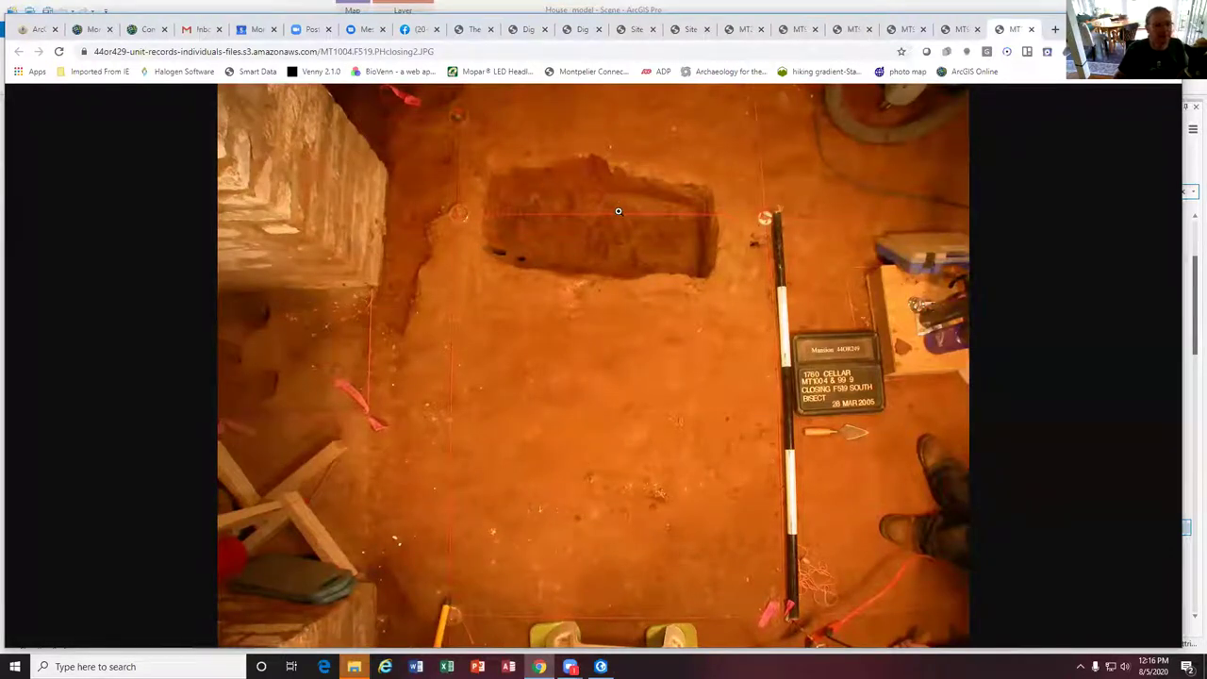
{"action": "left_click", "coordinate": [601, 666]}
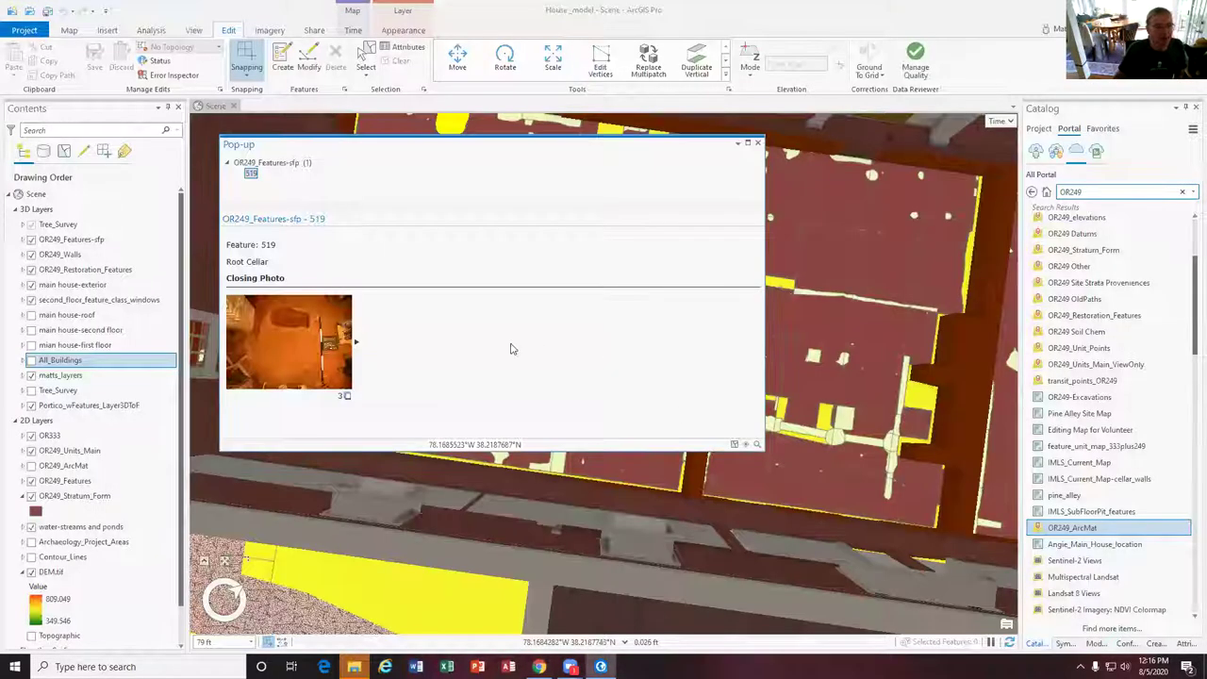
{"action": "left_click", "coordinate": [355, 341]}
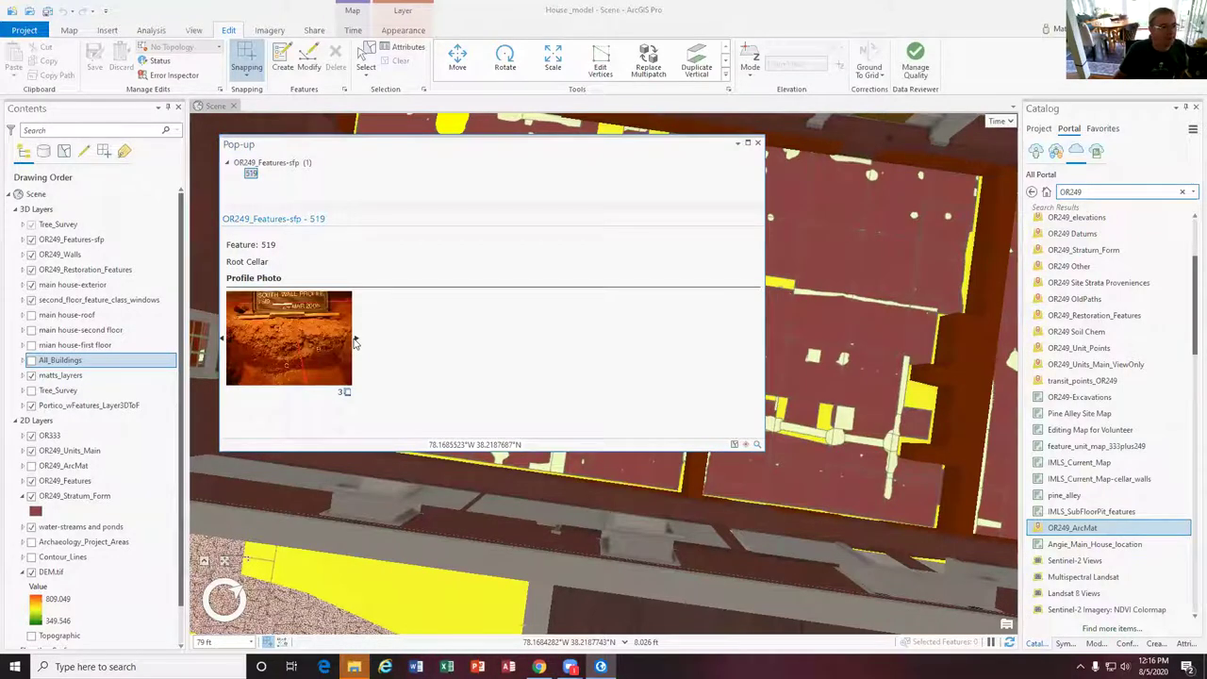
{"action": "left_click", "coordinate": [325, 339]}
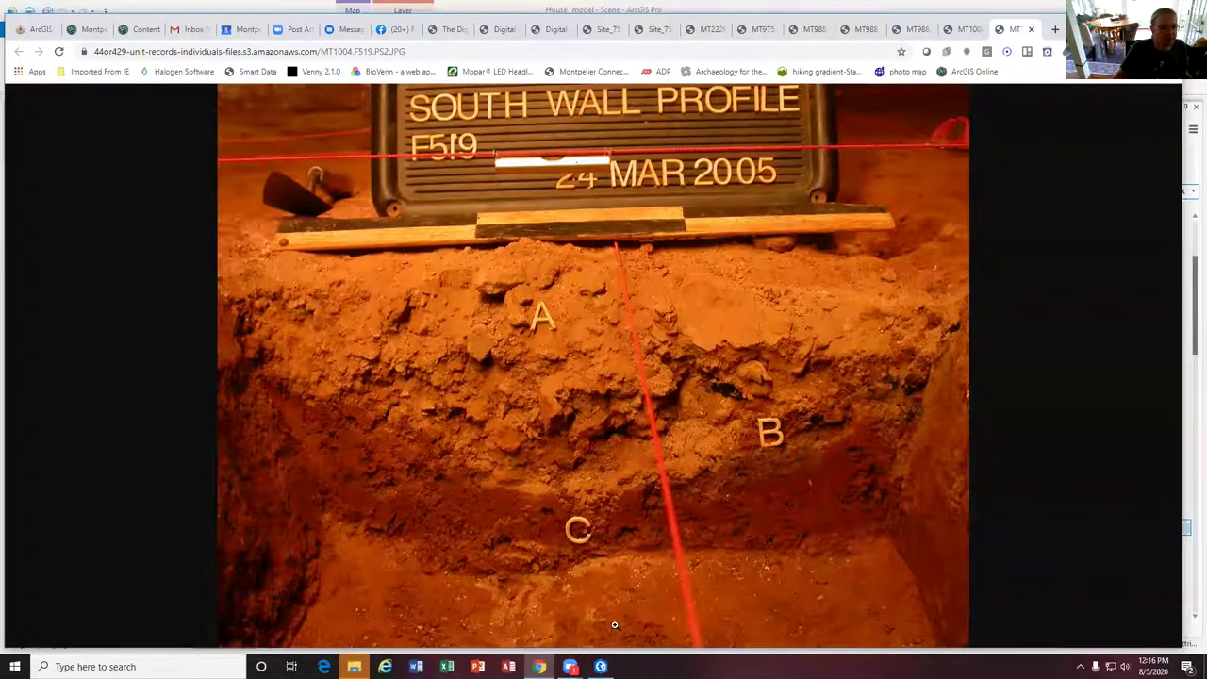
{"action": "left_click", "coordinate": [601, 667]}
Examine the full-size profile drawing of feature 519 up close, return to ArcGIS Pro, and close the record
{"action": "left_click", "coordinate": [356, 341]}
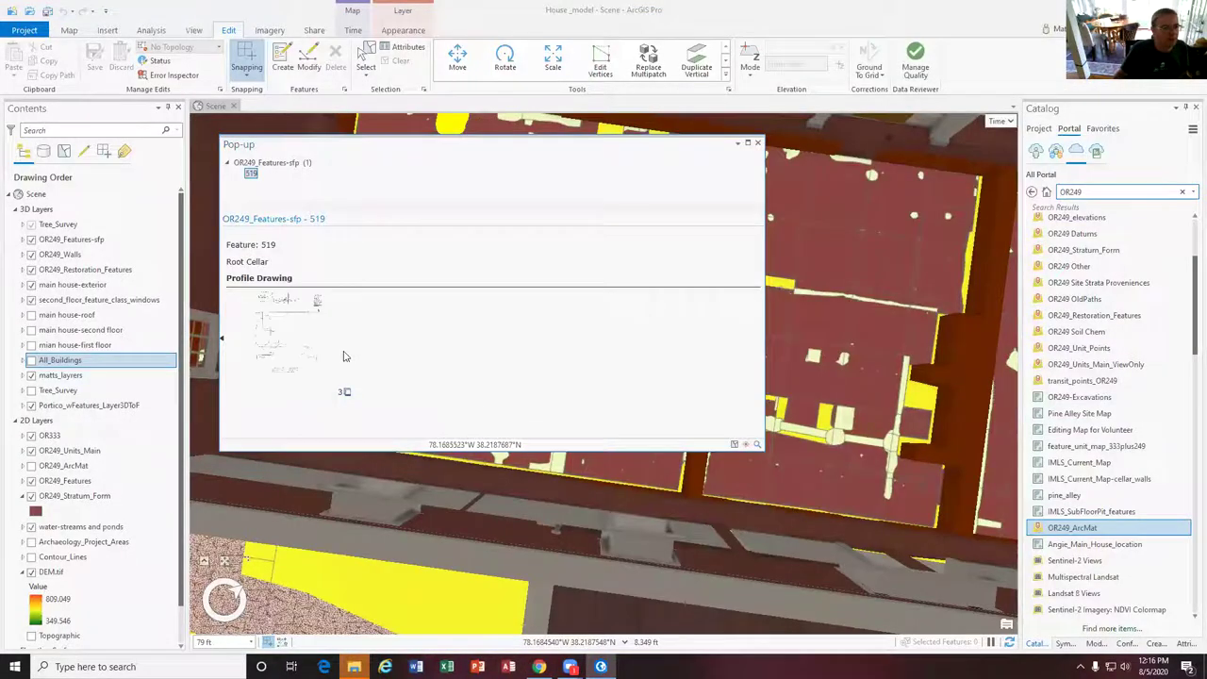
{"action": "left_click", "coordinate": [297, 337]}
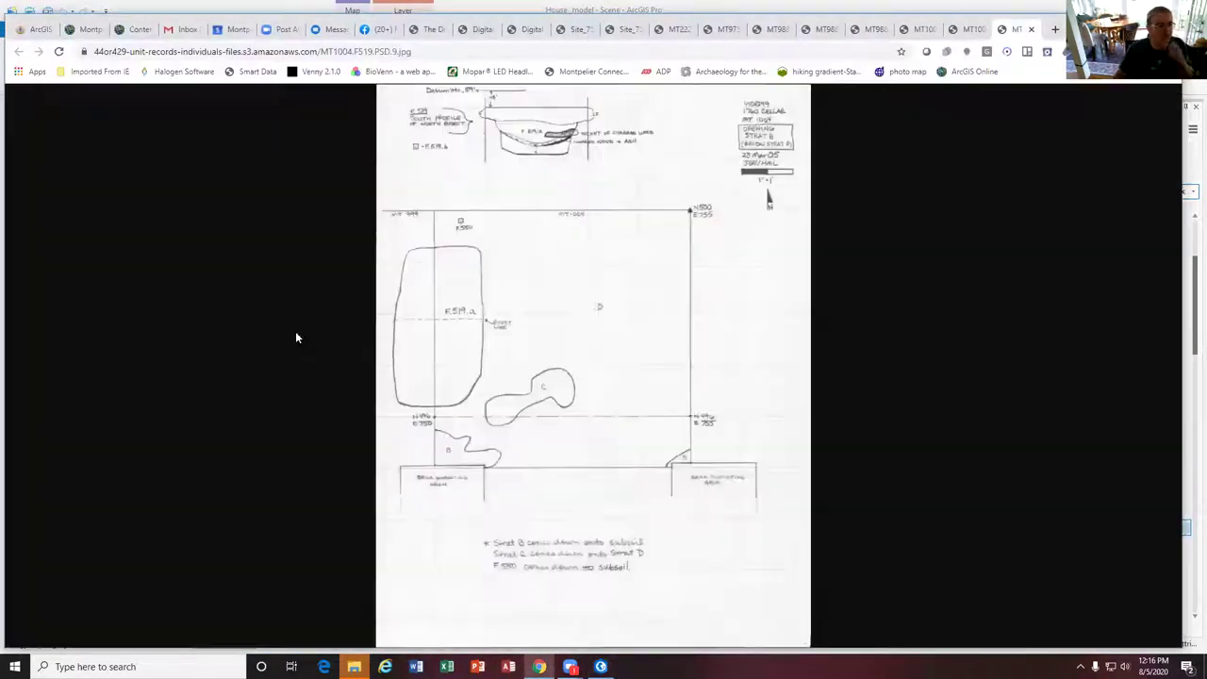
{"action": "left_click", "coordinate": [537, 174]}
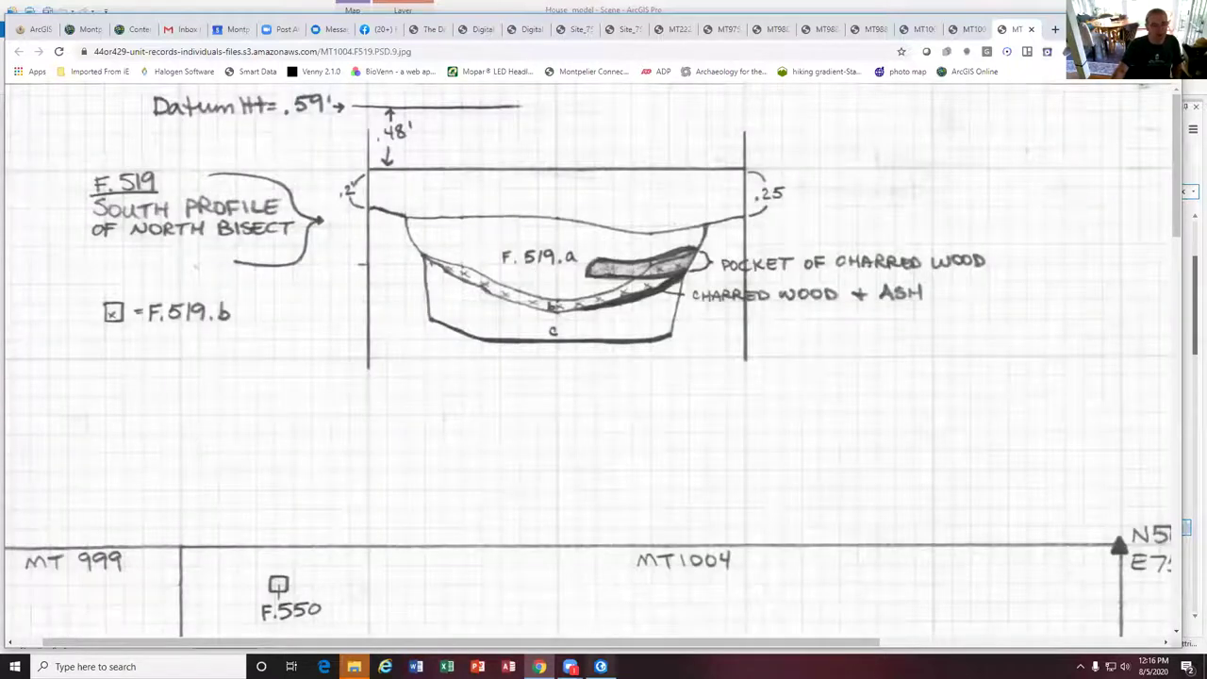
{"action": "scroll", "coordinate": [614, 458], "scroll_direction": "down", "scroll_amount": 8}
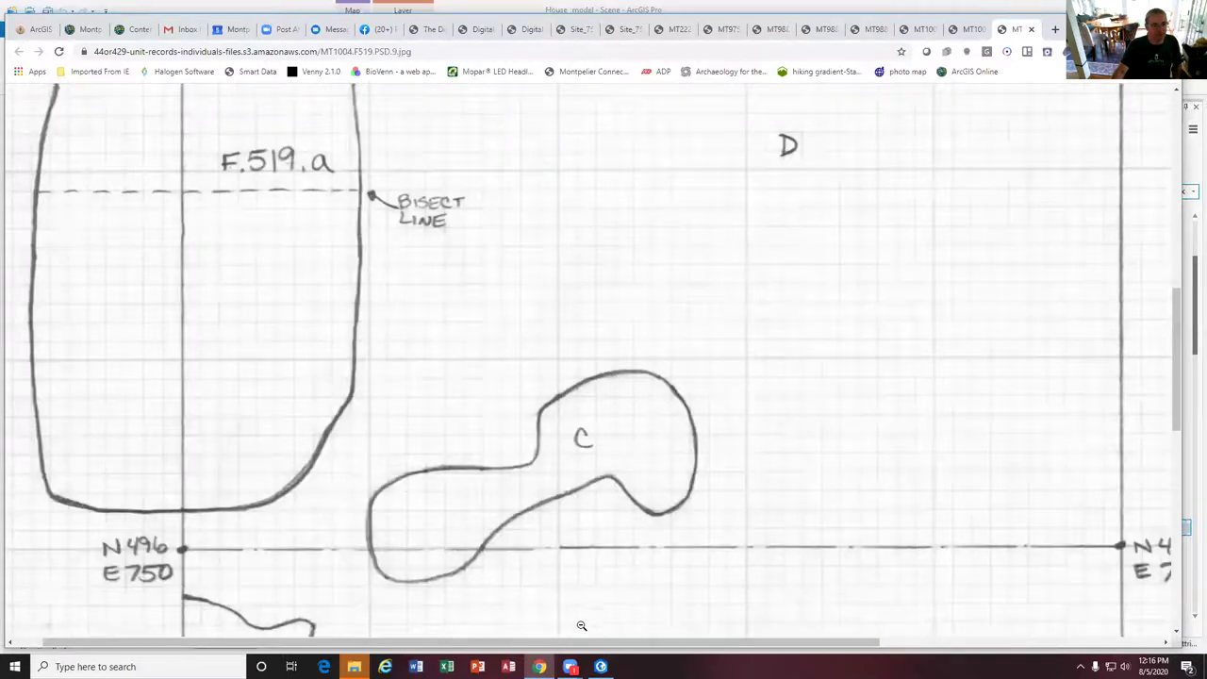
{"action": "left_click", "coordinate": [600, 667]}
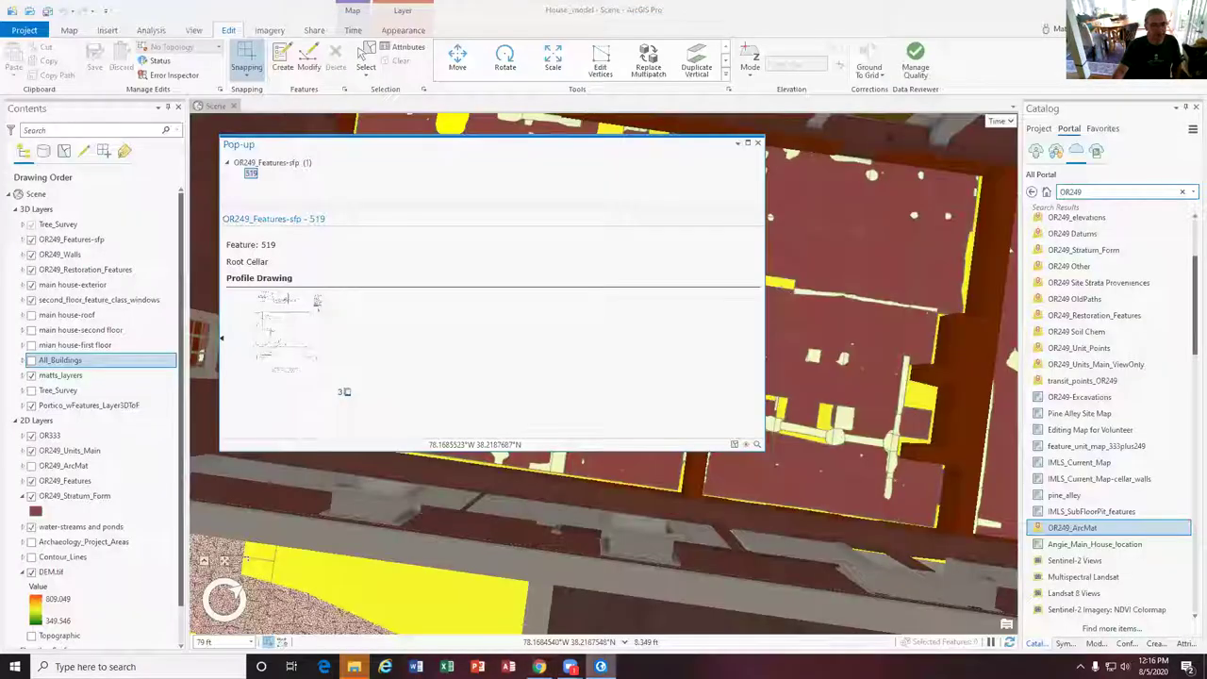
{"action": "left_click", "coordinate": [757, 142]}
Open and close the record of the round feature next to root cellar 519
{"action": "left_click_drag", "start_coordinate": [483, 200], "coordinate": [496, 334]}
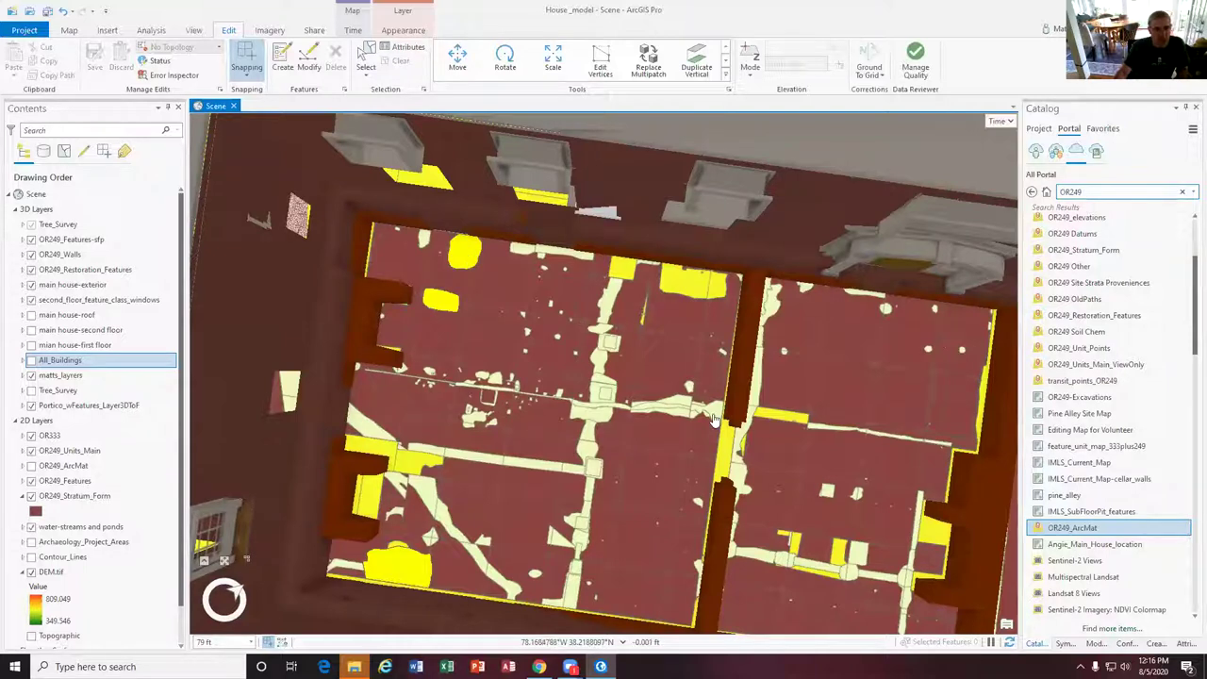
{"action": "left_click", "coordinate": [460, 255]}
{"action": "left_click", "coordinate": [757, 142]}
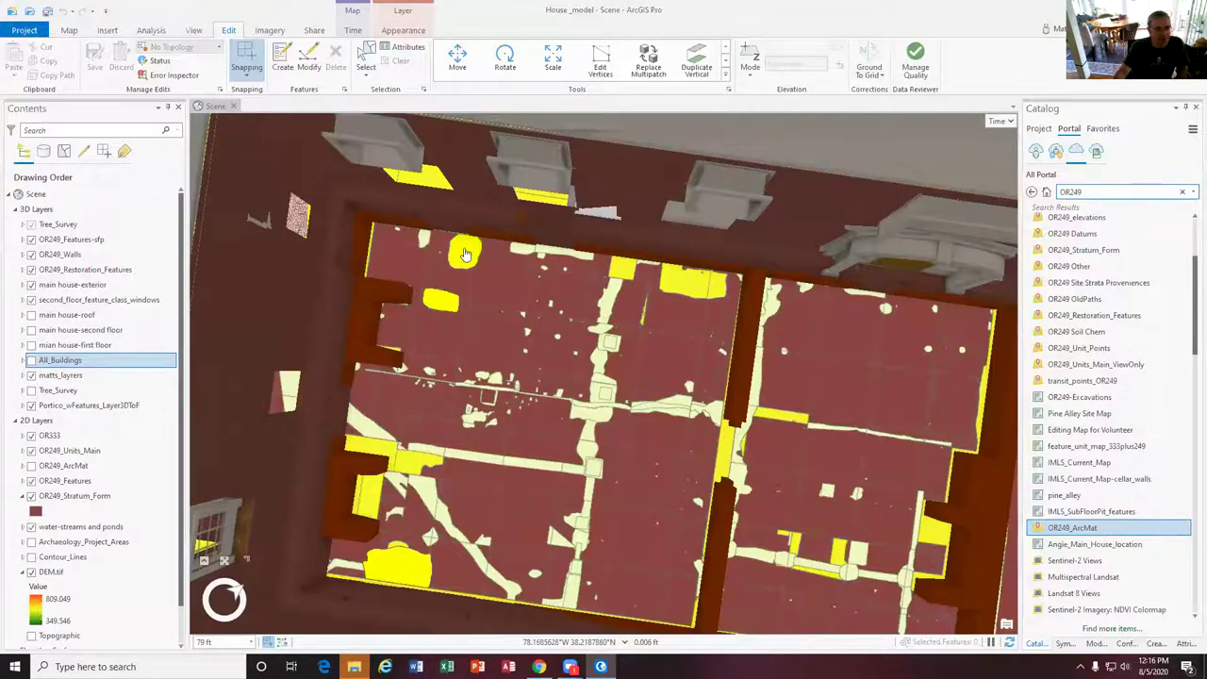
Hide the DEM.tif and OR249_Stratum_Form layers so only the excavation features show across the cellar floor
{"action": "left_click", "coordinate": [32, 573]}
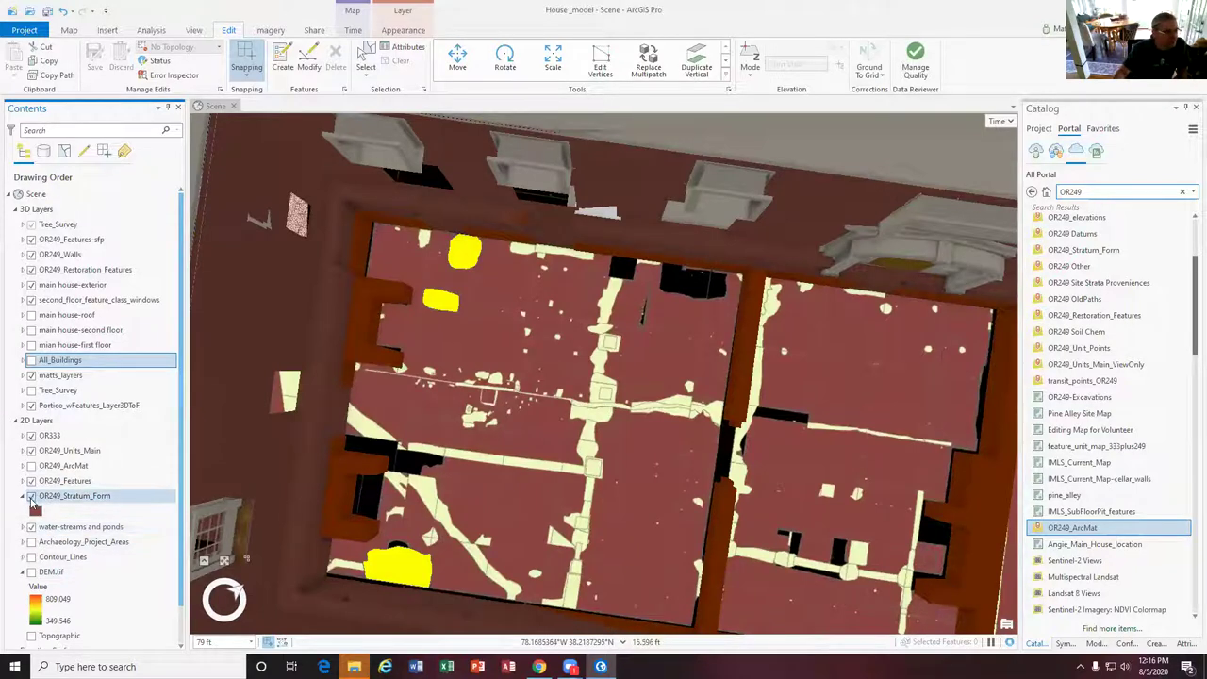
{"action": "left_click", "coordinate": [32, 497]}
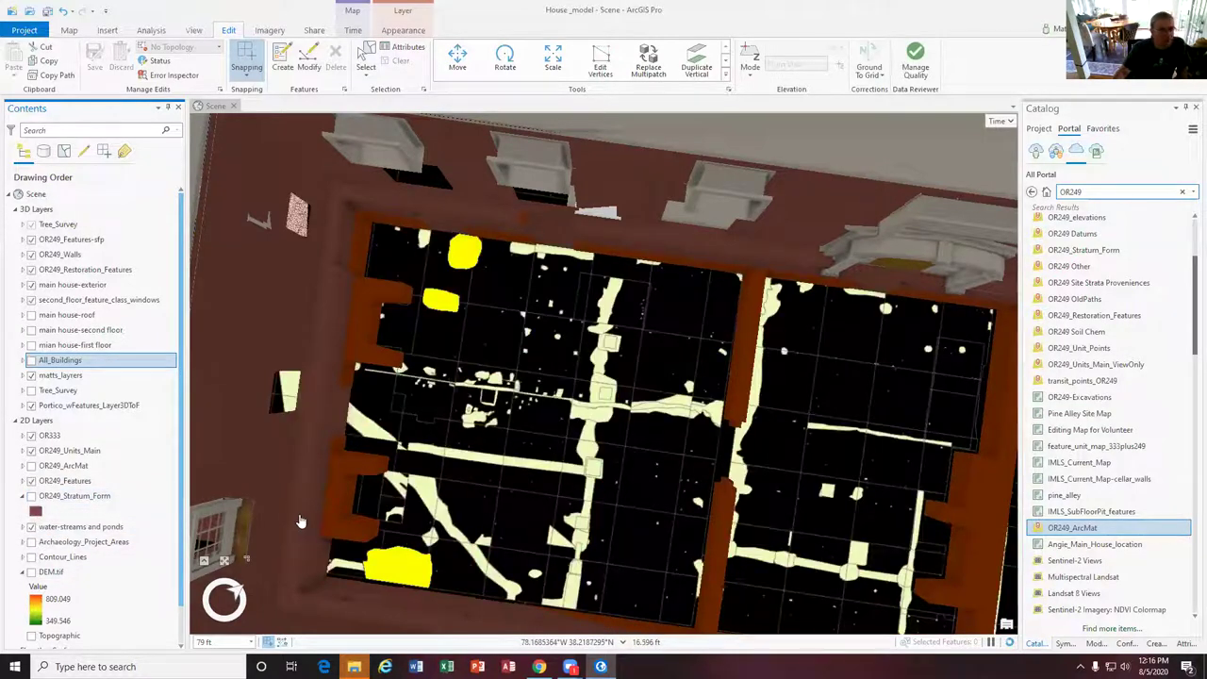
{"action": "middle_click_drag", "start_coordinate": [783, 488], "coordinate": [756, 514]}
{"action": "scroll", "coordinate": [757, 511], "scroll_direction": "down", "scroll_amount": 3}
{"action": "middle_click_drag", "start_coordinate": [837, 502], "coordinate": [754, 447]}
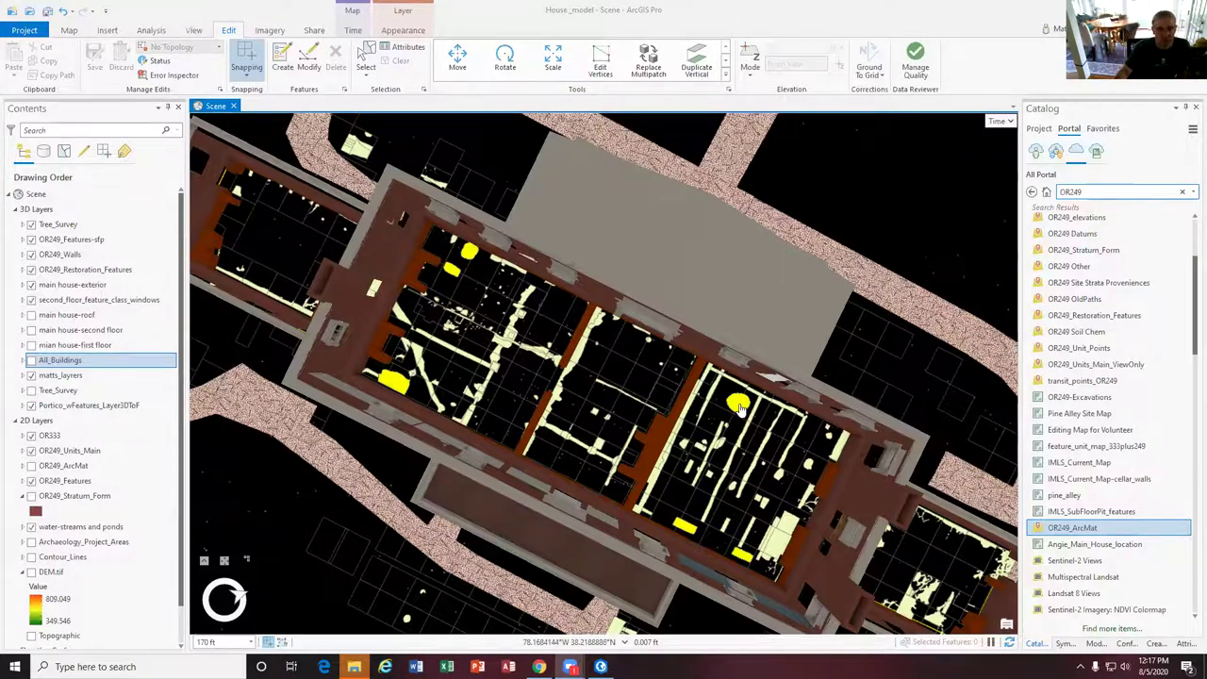
Open the record of barrel-lined storage pit feature 424, view its photos and full-size profile drawing, and close the record in ArcGIS Pro
{"action": "middle_click_drag", "start_coordinate": [755, 480], "coordinate": [608, 400]}
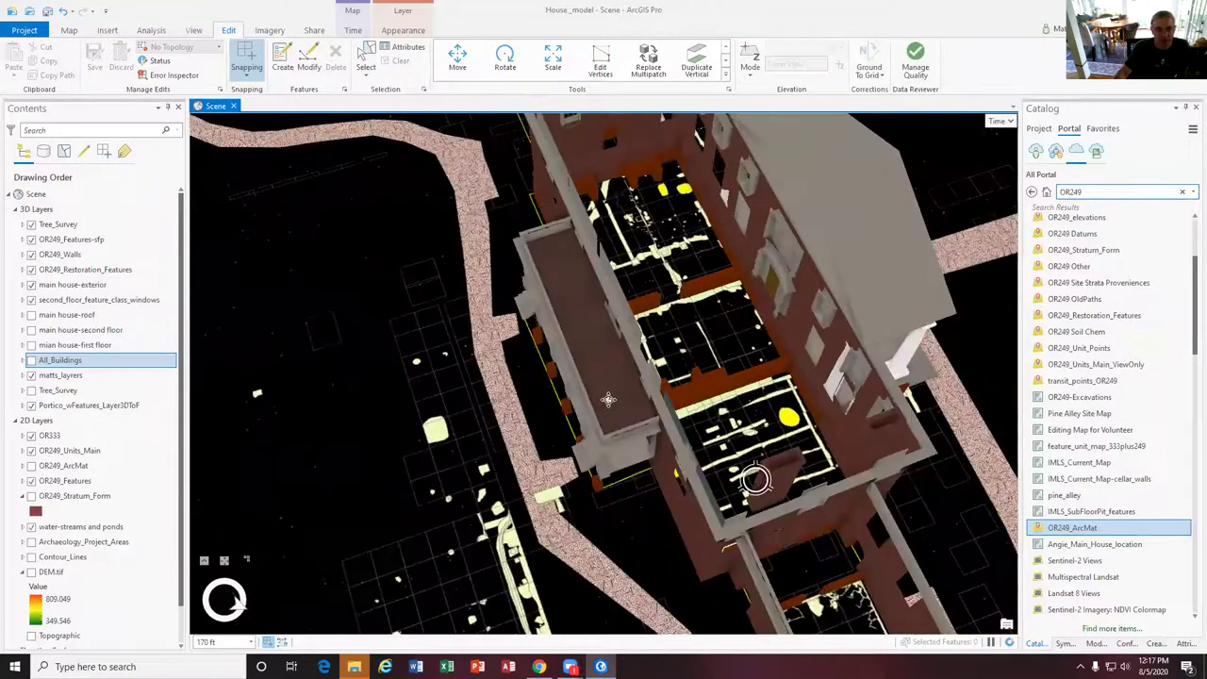
{"action": "scroll", "coordinate": [801, 420], "scroll_direction": "up", "scroll_amount": 5}
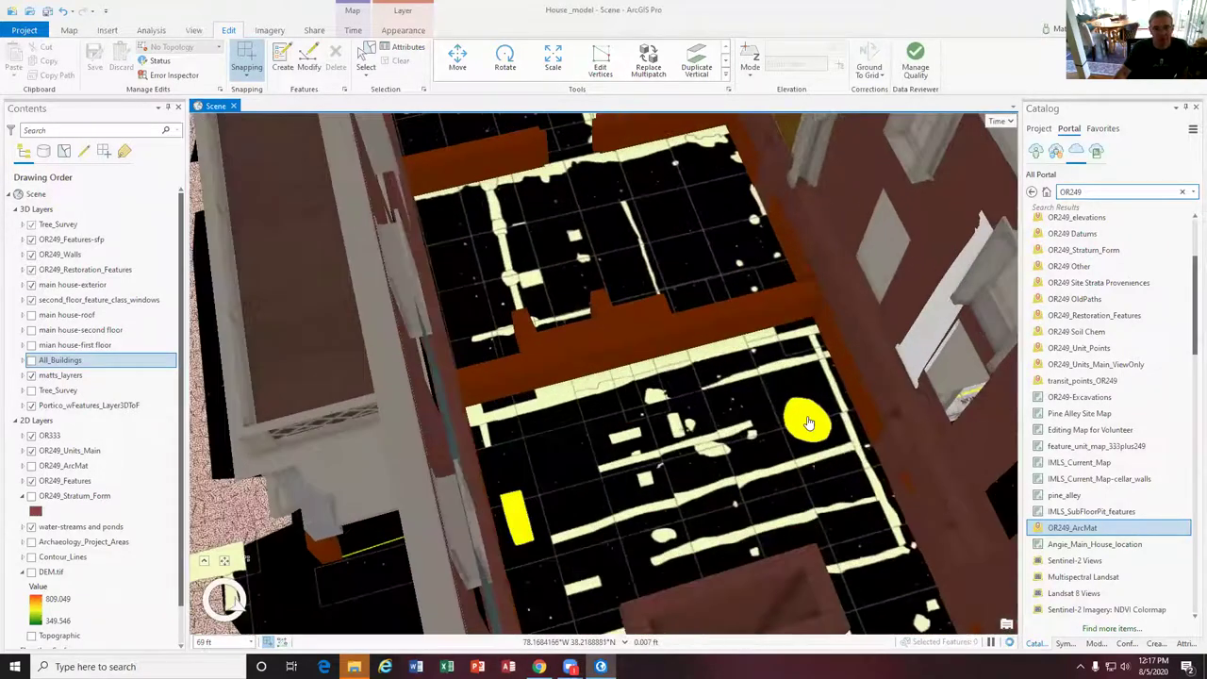
{"action": "left_click", "coordinate": [807, 416]}
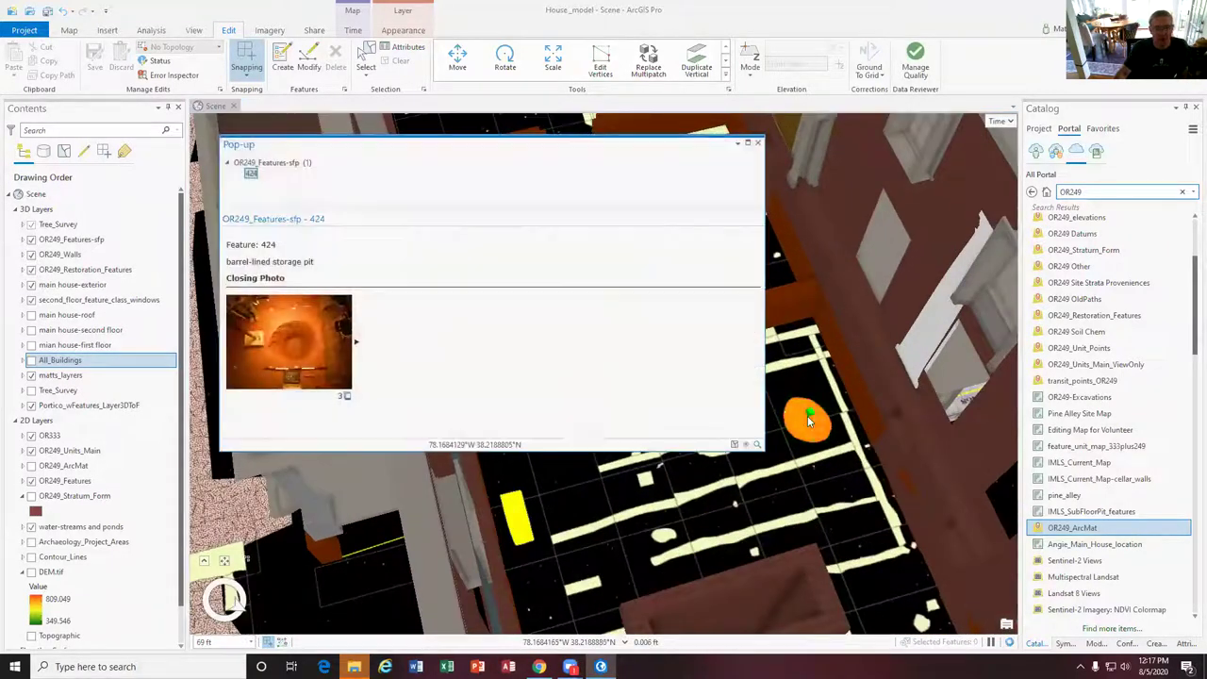
{"action": "left_click", "coordinate": [357, 342]}
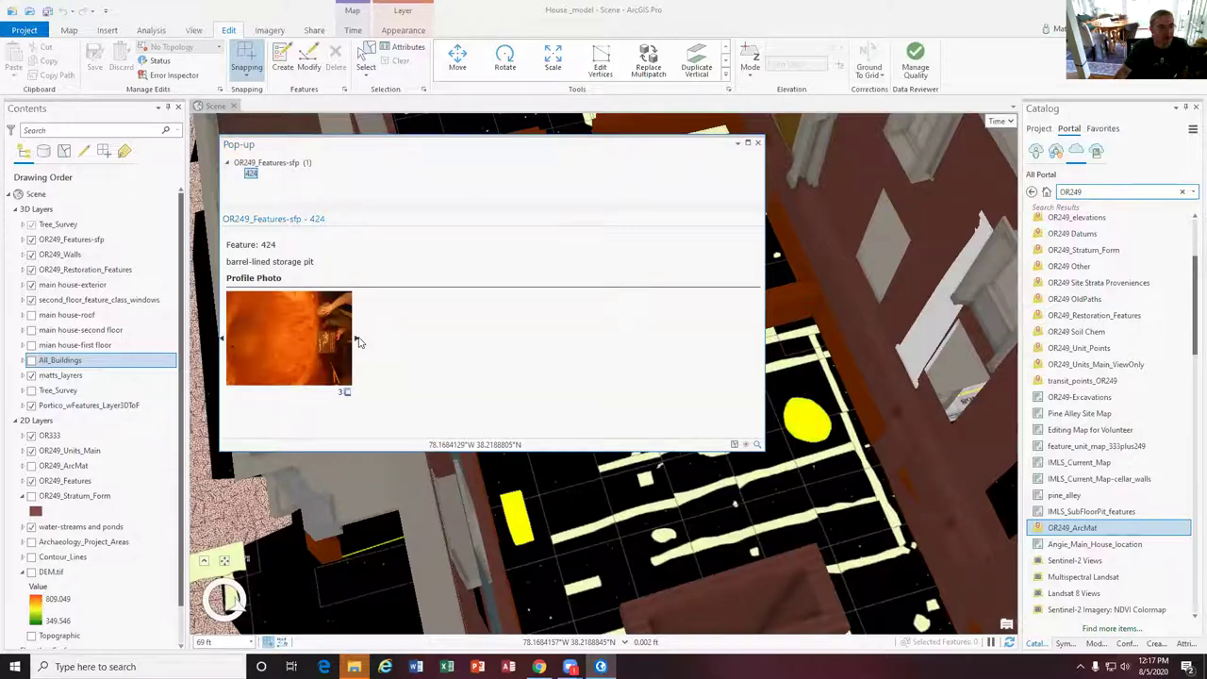
{"action": "left_click", "coordinate": [357, 342]}
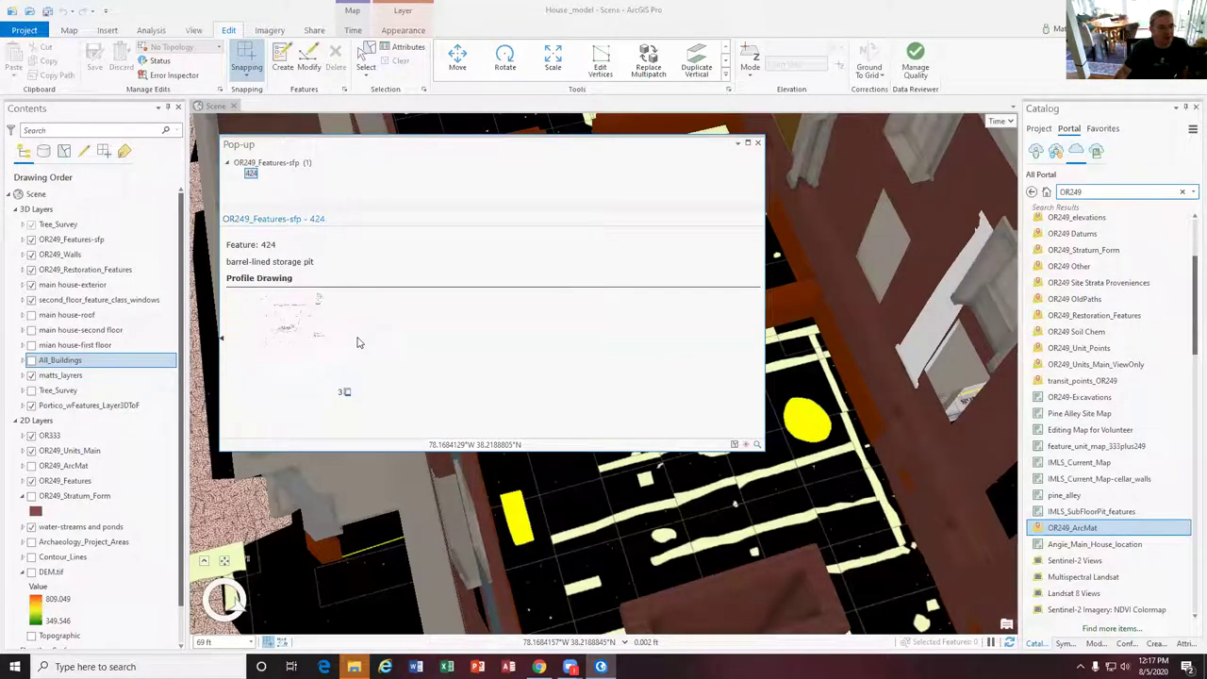
{"action": "left_click", "coordinate": [300, 325]}
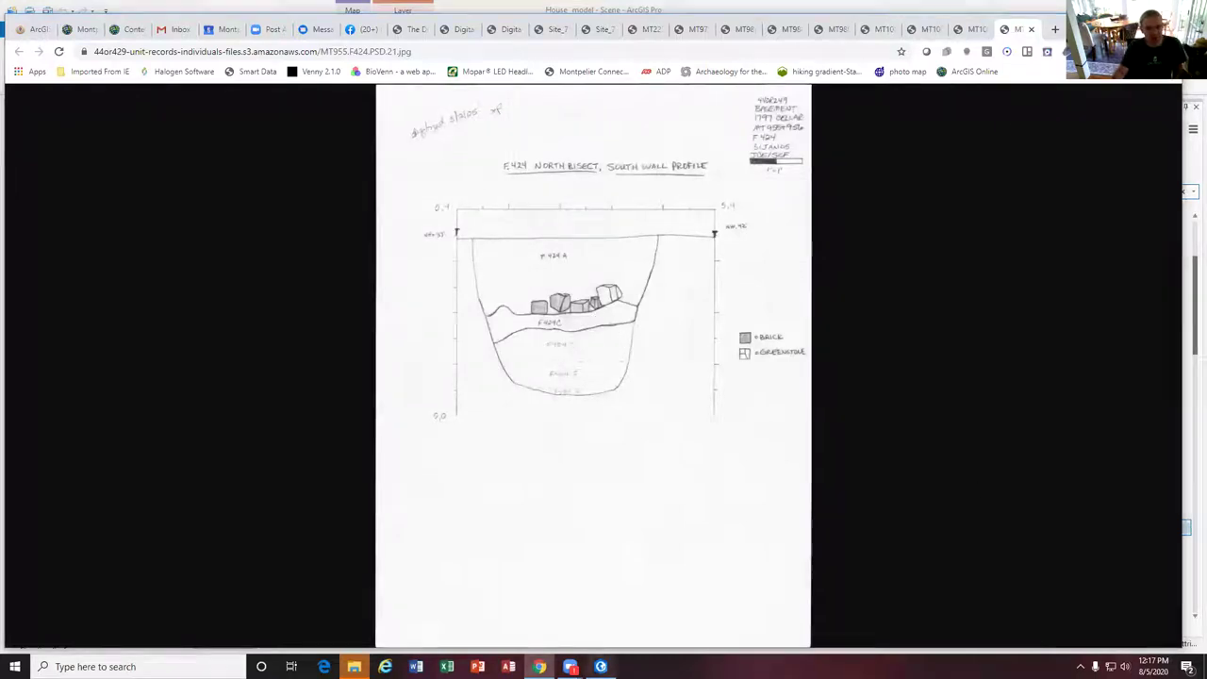
{"action": "left_click", "coordinate": [600, 667]}
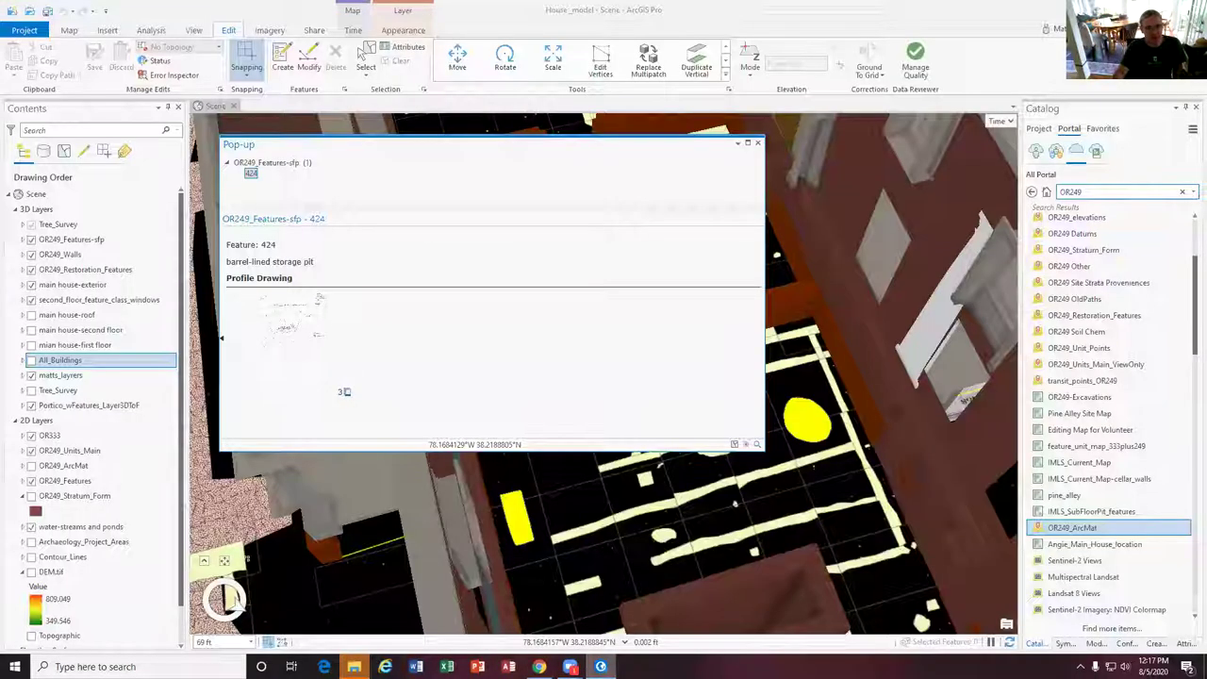
{"action": "left_click", "coordinate": [758, 144]}
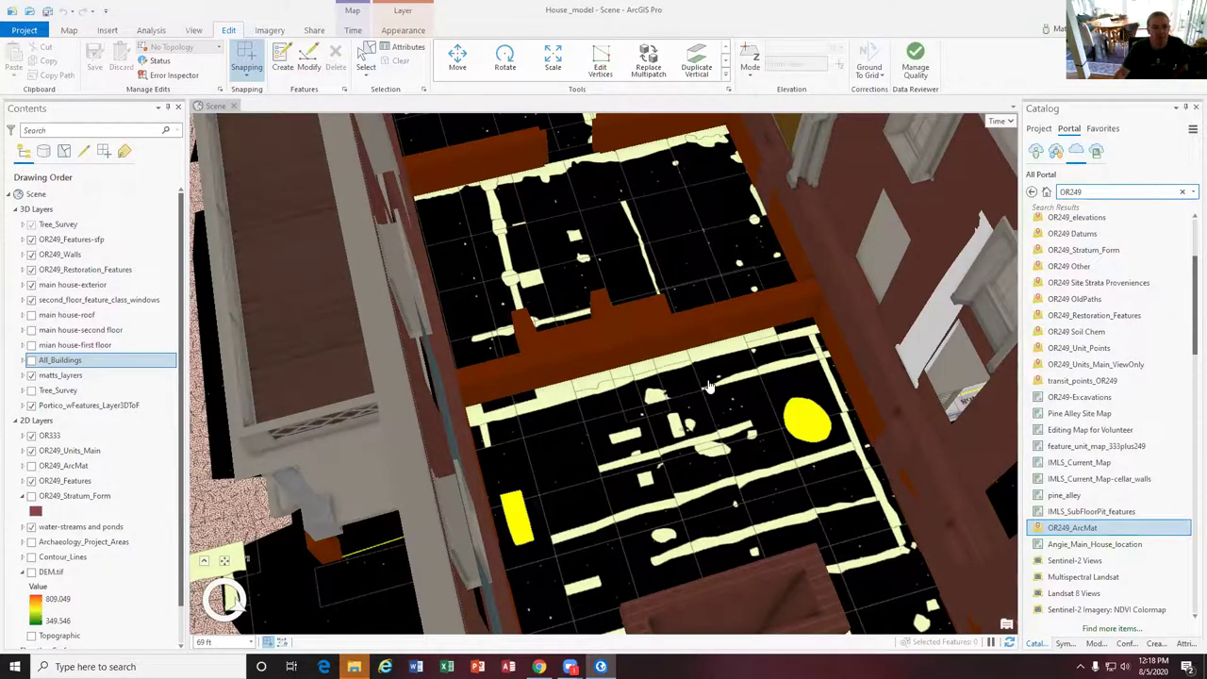
Show the DEM.tif terrain layer again beneath the cellar rooms
{"action": "scroll", "coordinate": [700, 358], "scroll_direction": "down", "scroll_amount": 2}
{"action": "left_click_drag", "start_coordinate": [655, 339], "coordinate": [694, 420]}
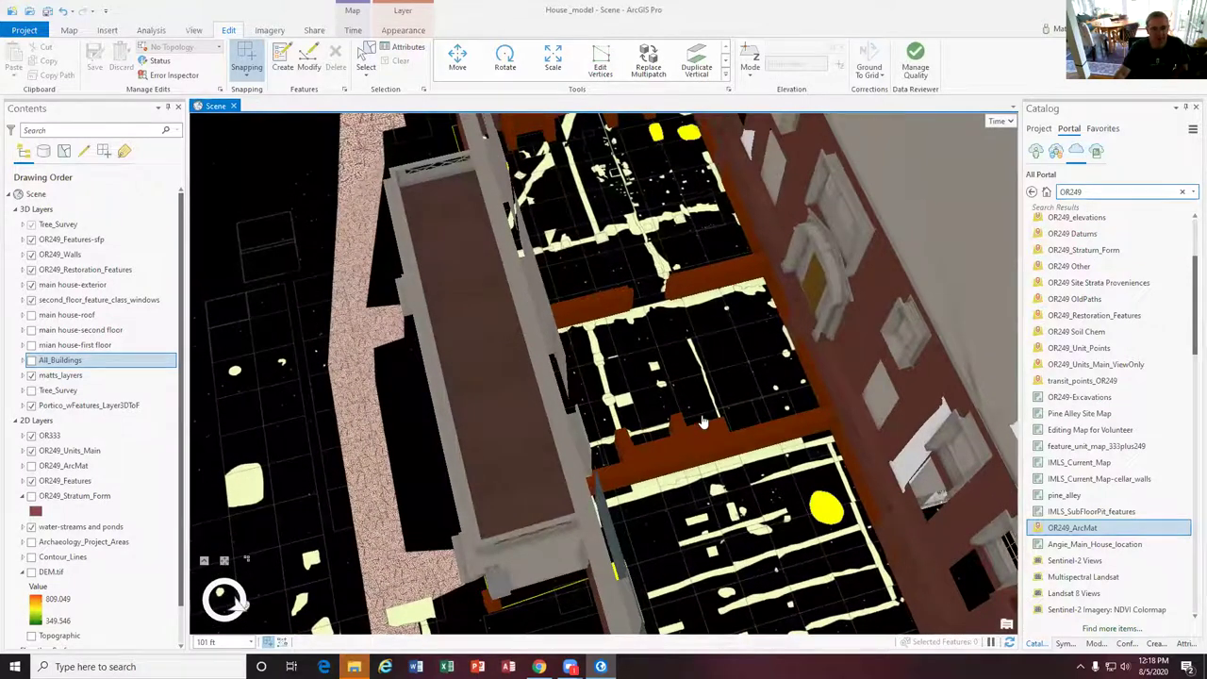
{"action": "scroll", "coordinate": [703, 413], "scroll_direction": "down", "scroll_amount": 2}
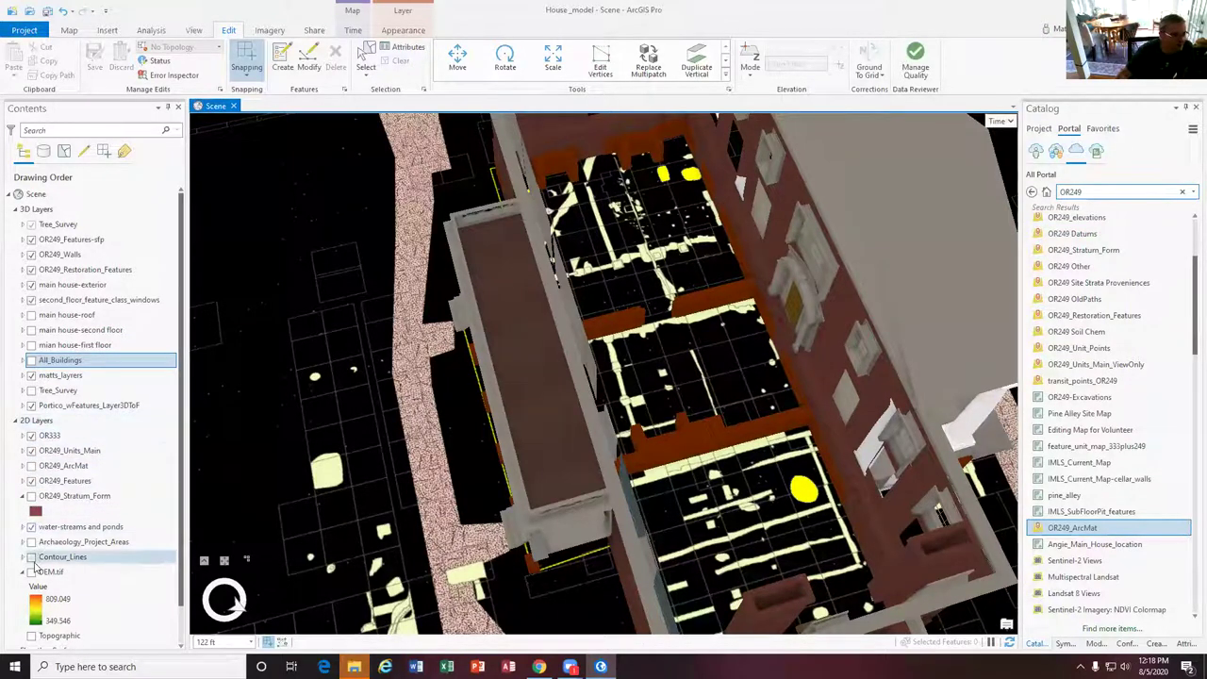
{"action": "left_click", "coordinate": [31, 572]}
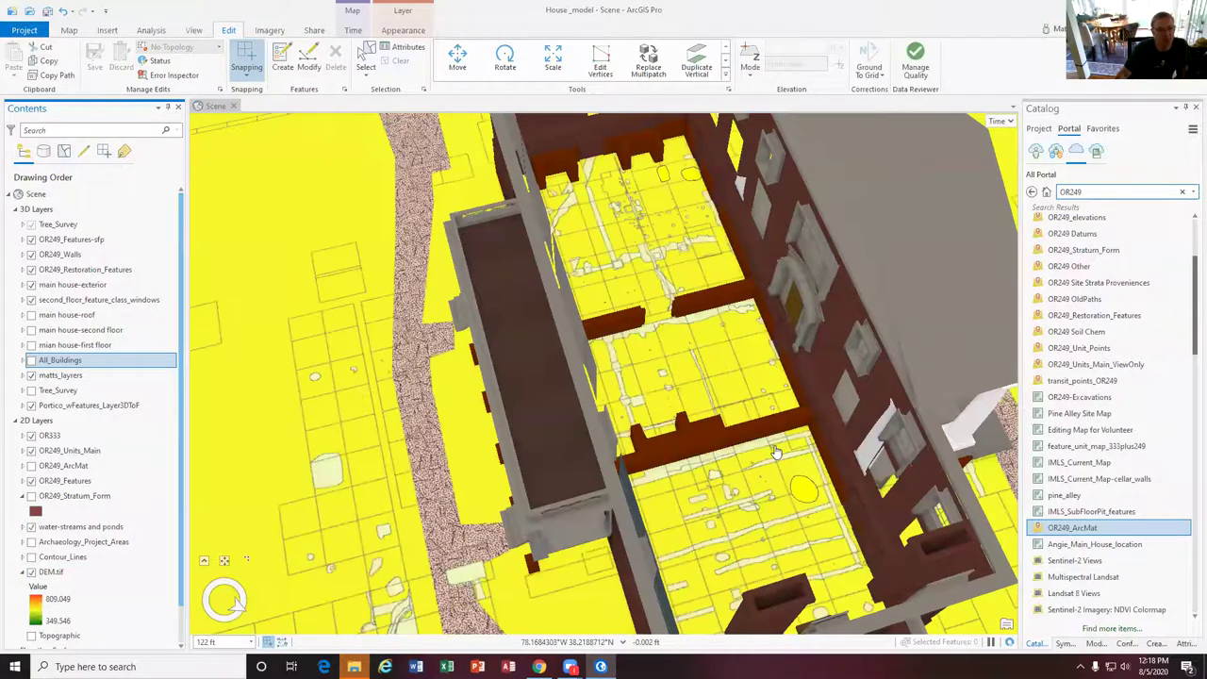
Turn on the roof, second floor and first floor layers of the main house to show the complete building in its grounds
{"action": "mouse_move", "coordinate": [784, 441]}
{"action": "middle_mouse_down"}
{"action": "mouse_move", "coordinate": [709, 457]}
{"action": "mouse_move", "coordinate": [593, 429]}
{"action": "mouse_move", "coordinate": [572, 330]}
{"action": "middle_mouse_up"}
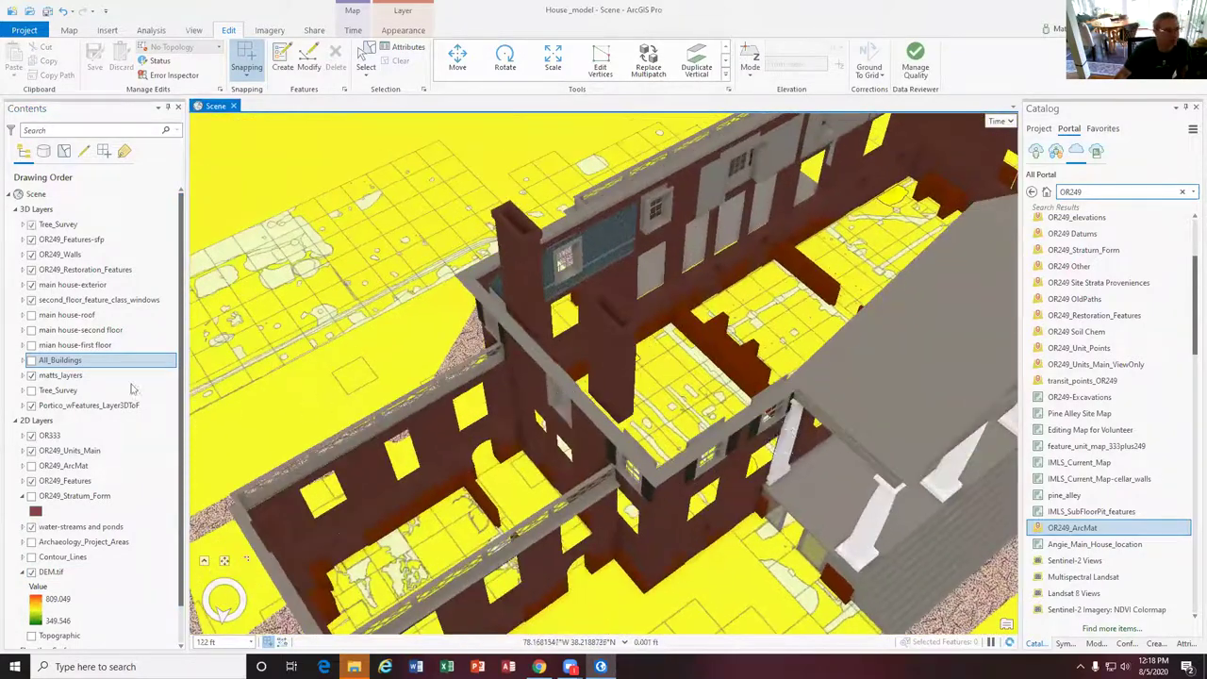
{"action": "scroll", "coordinate": [714, 456], "scroll_direction": "down", "scroll_amount": 4}
{"action": "middle_click_drag", "start_coordinate": [865, 412], "coordinate": [823, 373]}
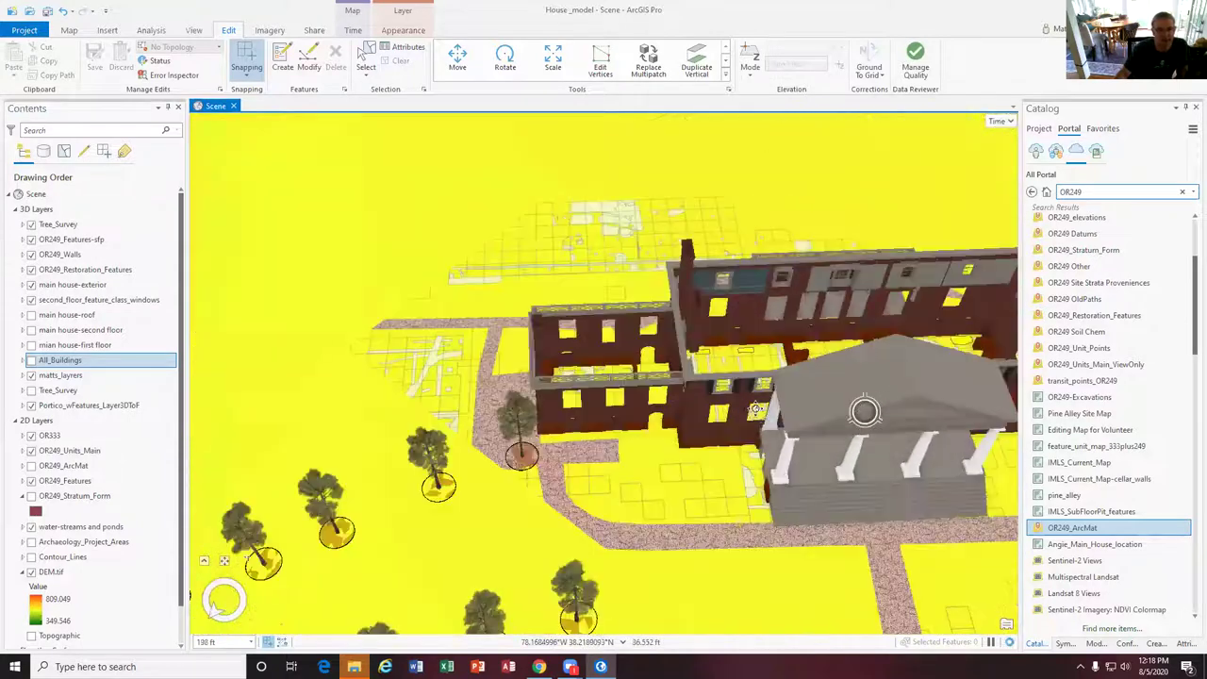
{"action": "scroll", "coordinate": [812, 462], "scroll_direction": "down", "scroll_amount": 1}
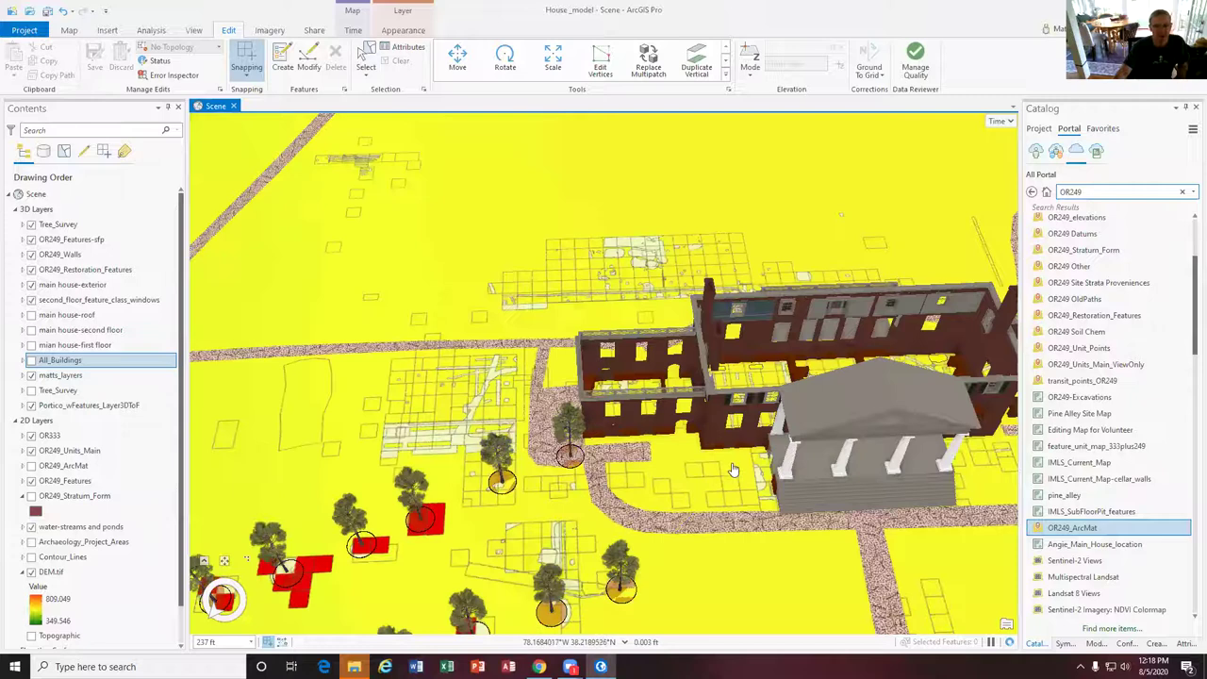
{"action": "left_click", "coordinate": [31, 316]}
{"action": "left_click", "coordinate": [31, 346]}
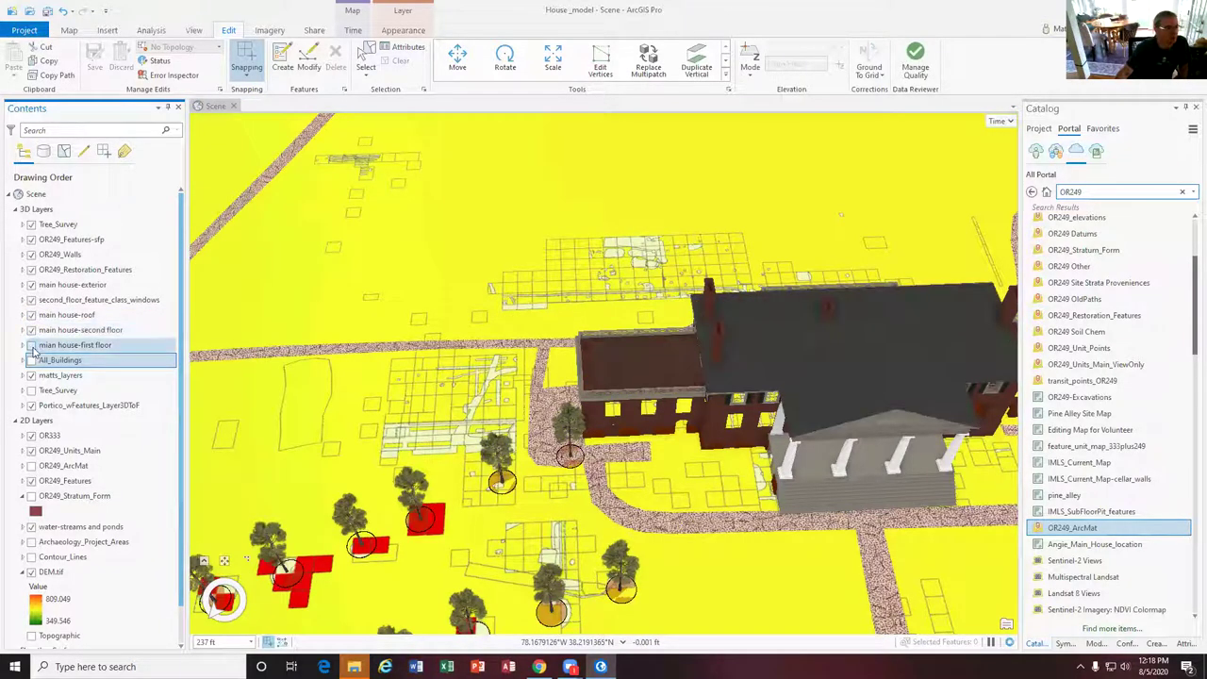
{"action": "scroll", "coordinate": [749, 445], "scroll_direction": "down", "scroll_amount": 1}
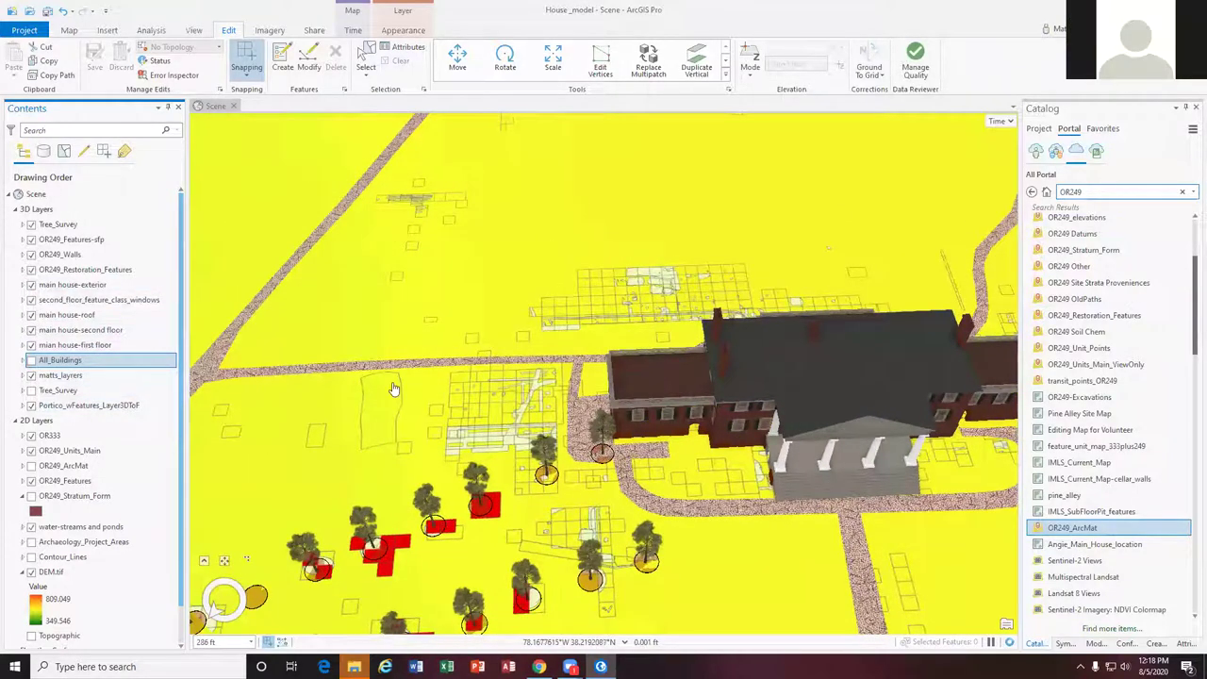
{"action": "middle_click_drag", "start_coordinate": [788, 468], "coordinate": [847, 376]}
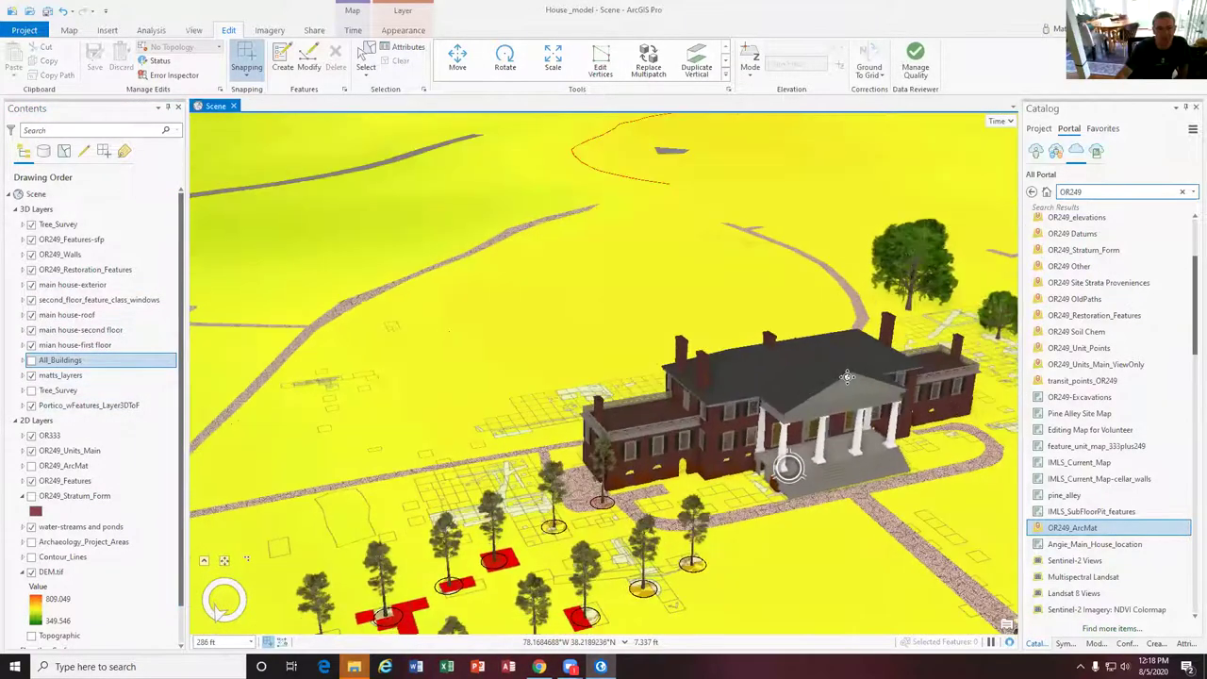
Inspect the portico end of the main house and view the attribute record of its exterior brick wall
{"action": "scroll", "coordinate": [732, 432], "scroll_direction": "up", "scroll_amount": 5}
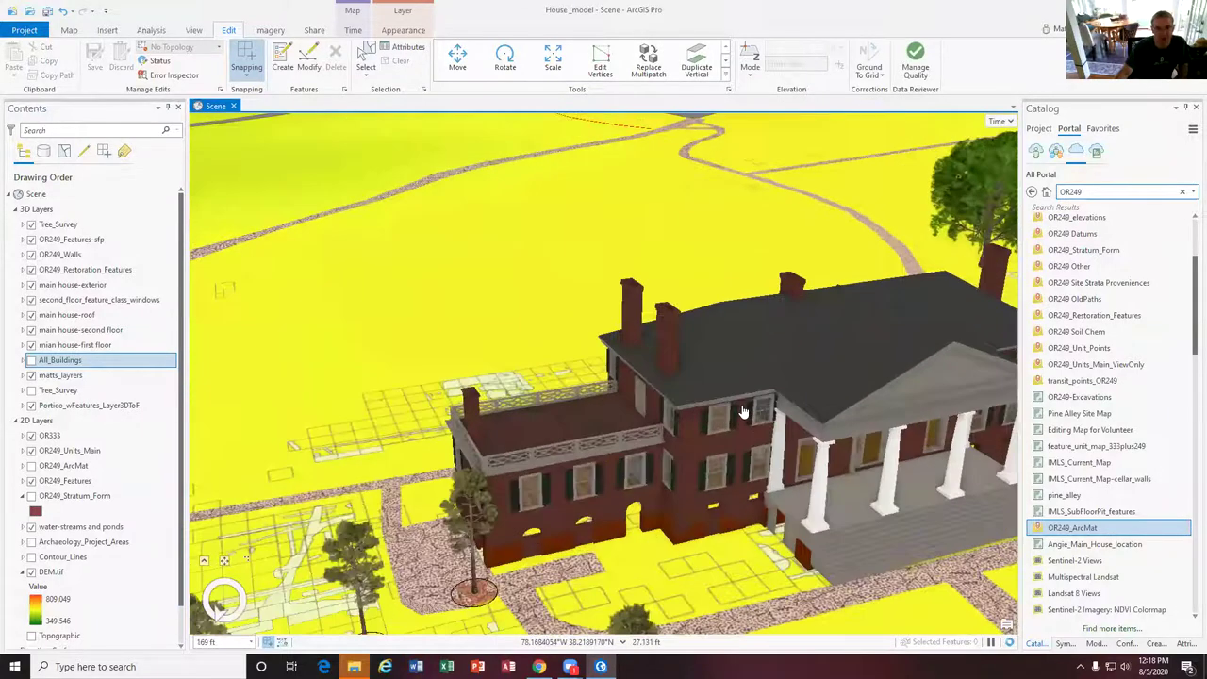
{"action": "middle_click_drag", "start_coordinate": [827, 426], "coordinate": [771, 405]}
{"action": "scroll", "coordinate": [838, 386], "scroll_direction": "up", "scroll_amount": 3}
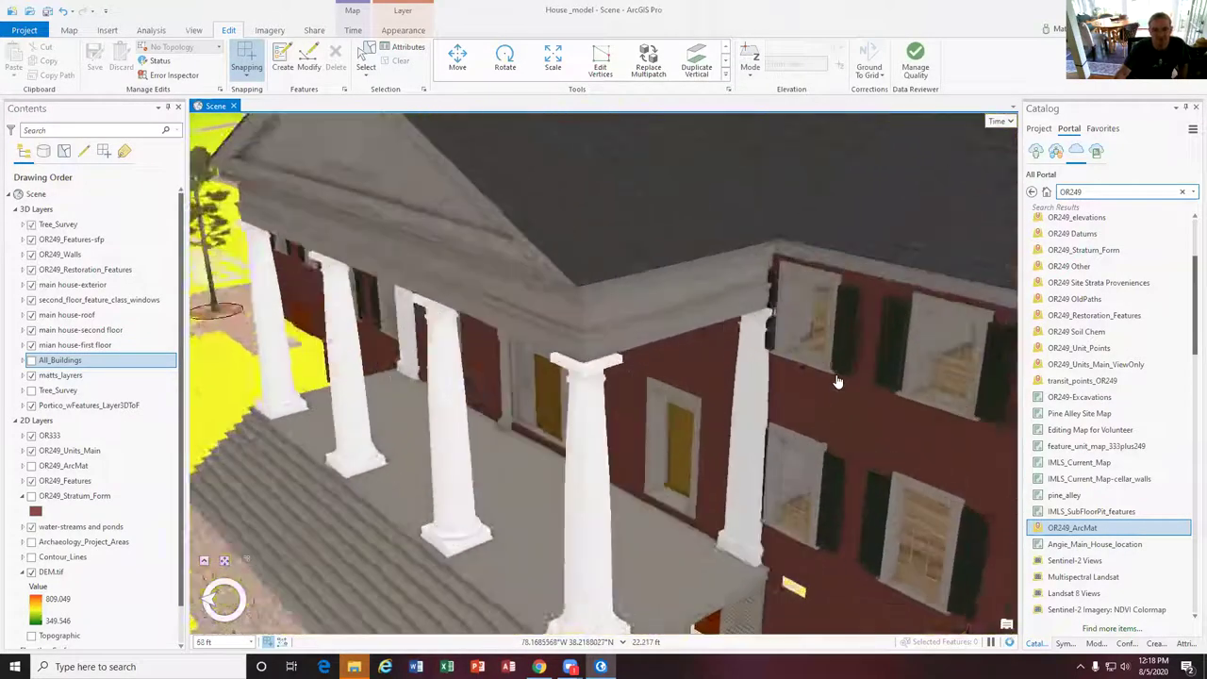
{"action": "scroll", "coordinate": [866, 445], "scroll_direction": "up", "scroll_amount": 3}
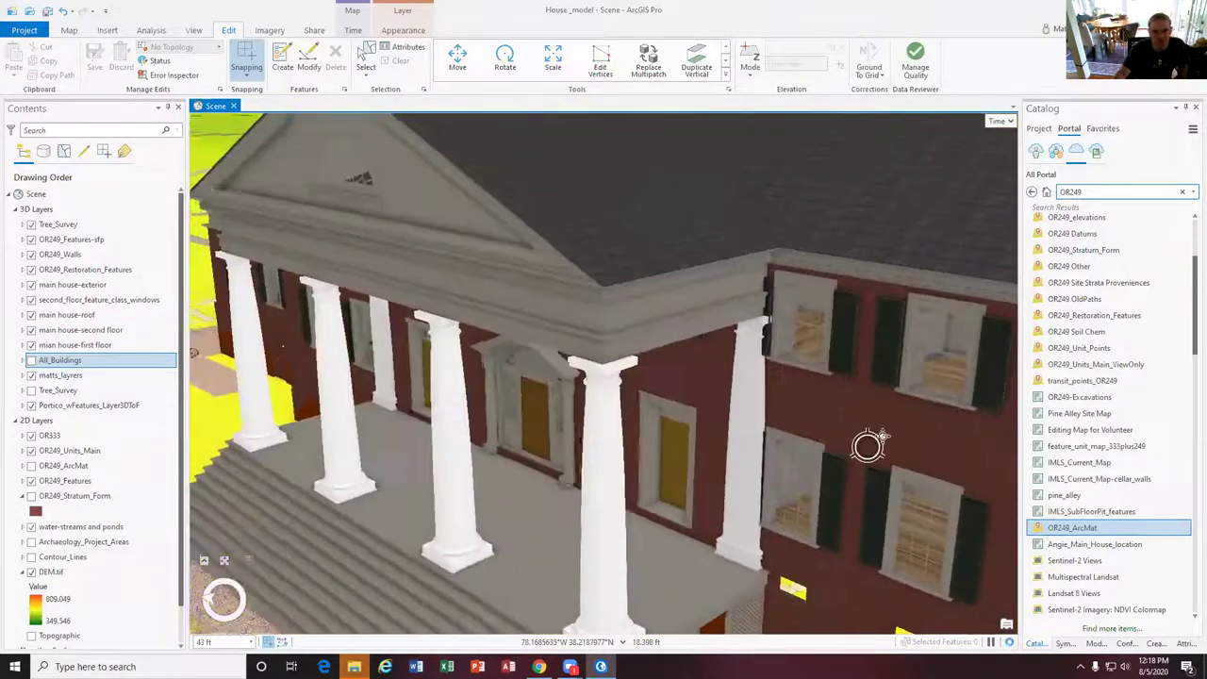
{"action": "middle_click_drag", "start_coordinate": [987, 418], "coordinate": [919, 430]}
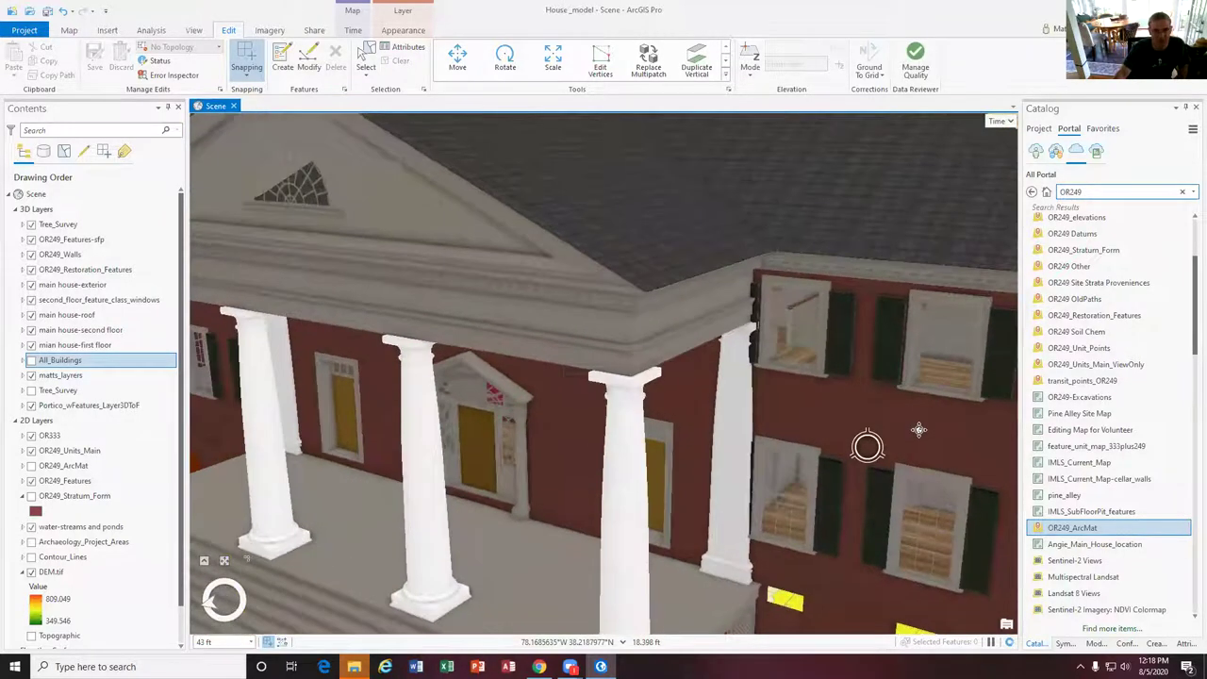
{"action": "left_click", "coordinate": [868, 418]}
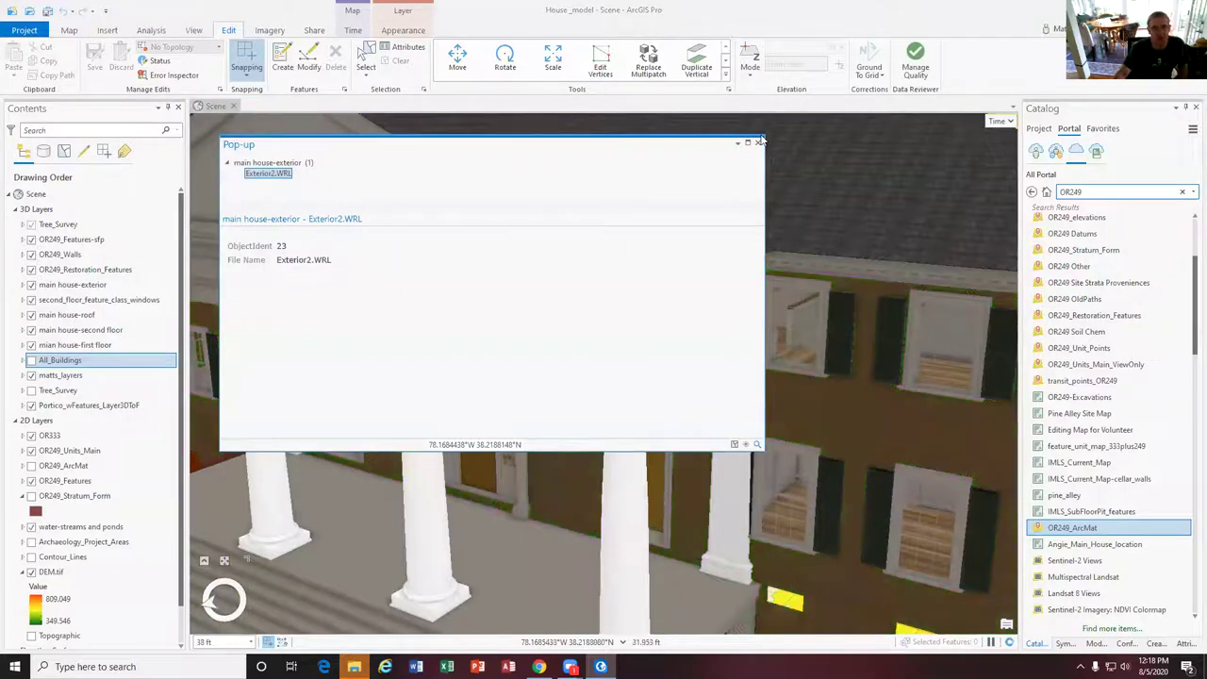
{"action": "left_click", "coordinate": [758, 143]}
View the attribute record of the nearest front portico column and close it
{"action": "scroll", "coordinate": [807, 370], "scroll_direction": "down", "scroll_amount": 5}
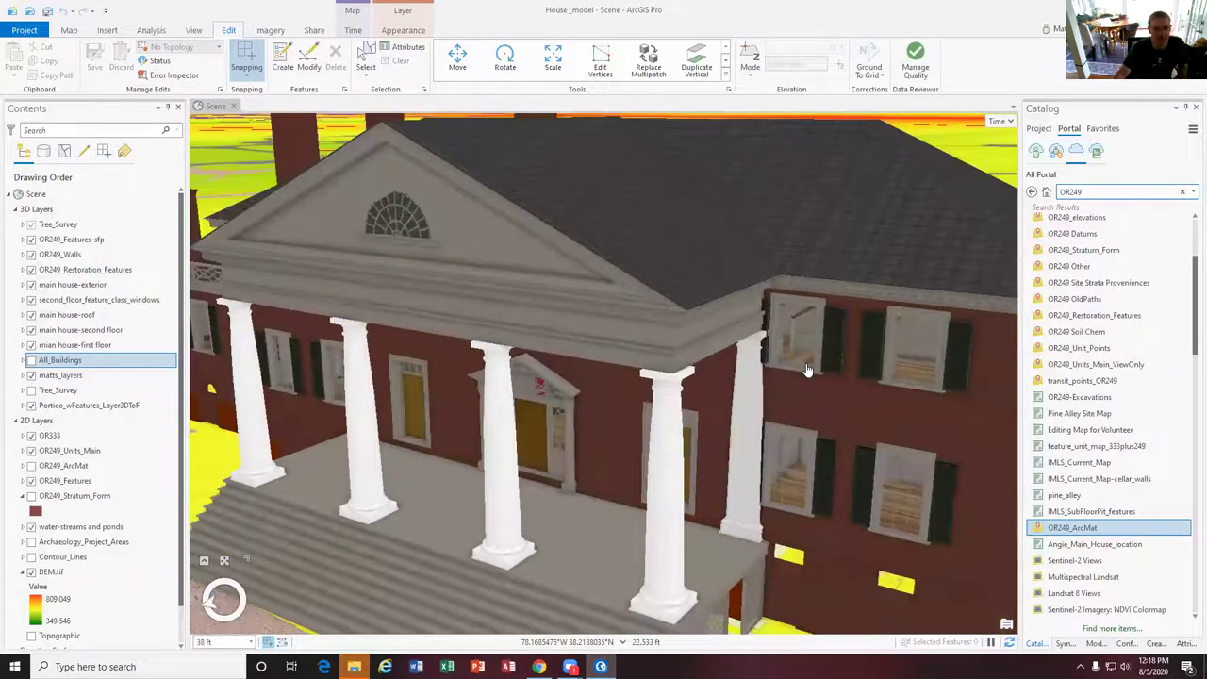
{"action": "left_click", "coordinate": [686, 435]}
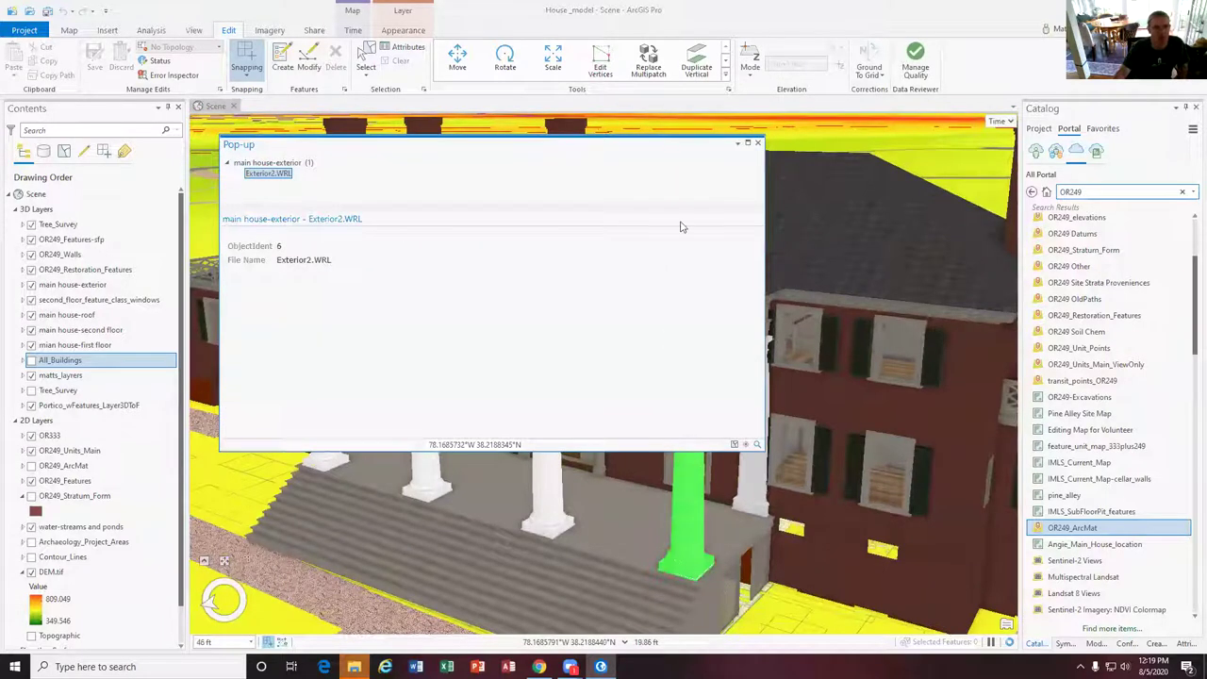
{"action": "left_click", "coordinate": [757, 142]}
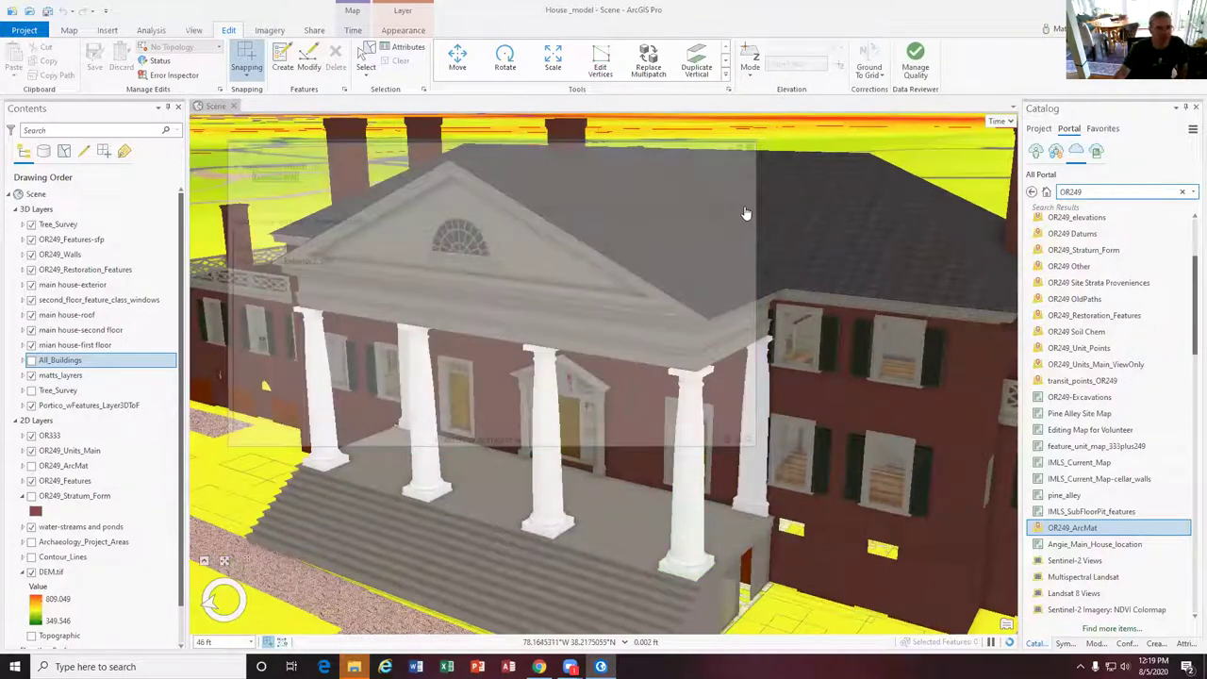
Hide the main house-exterior, main house-roof and DEM.tif layers to expose the interior floors and the excavation features outside
{"action": "scroll", "coordinate": [561, 519], "scroll_direction": "down", "scroll_amount": 3}
{"action": "middle_click_drag", "start_coordinate": [273, 473], "coordinate": [542, 502]}
{"action": "left_click_drag", "start_coordinate": [376, 336], "coordinate": [492, 396]}
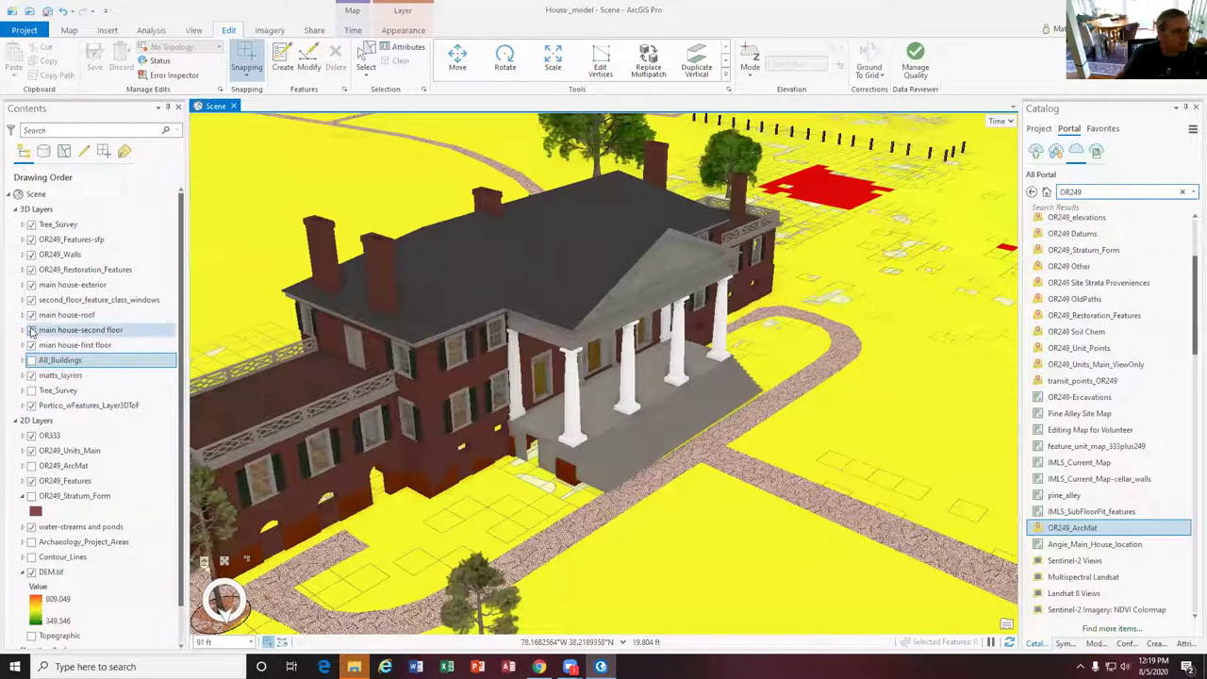
{"action": "left_click", "coordinate": [31, 286]}
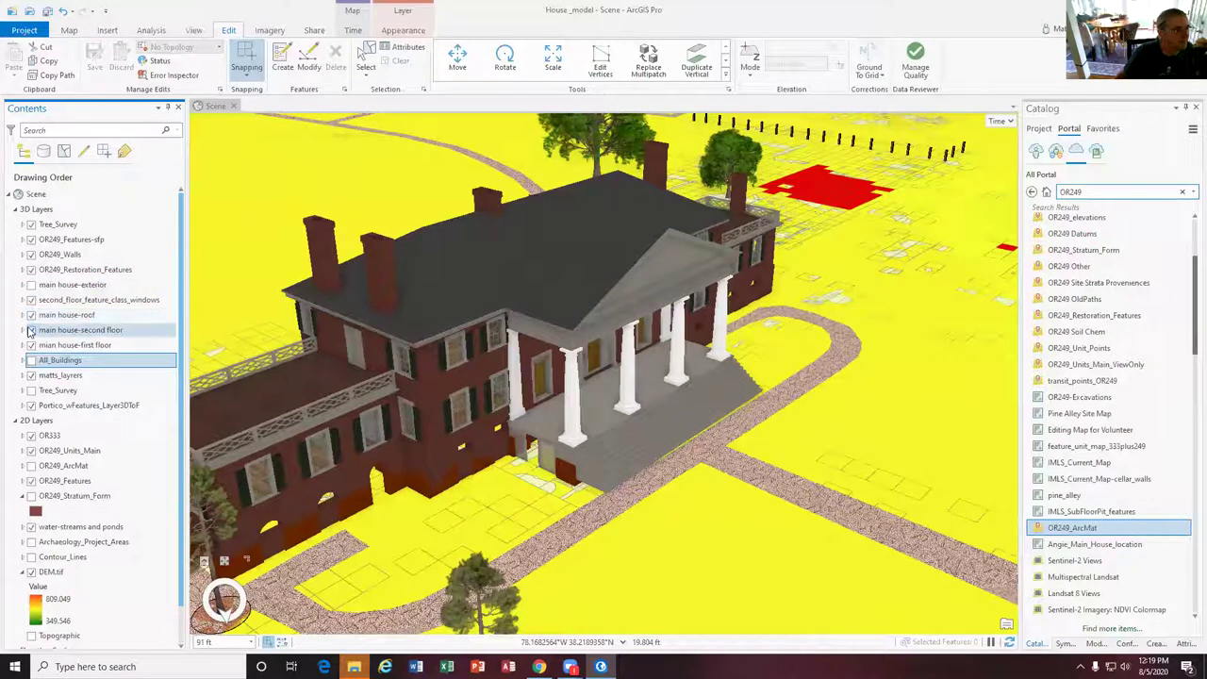
{"action": "left_click", "coordinate": [30, 316]}
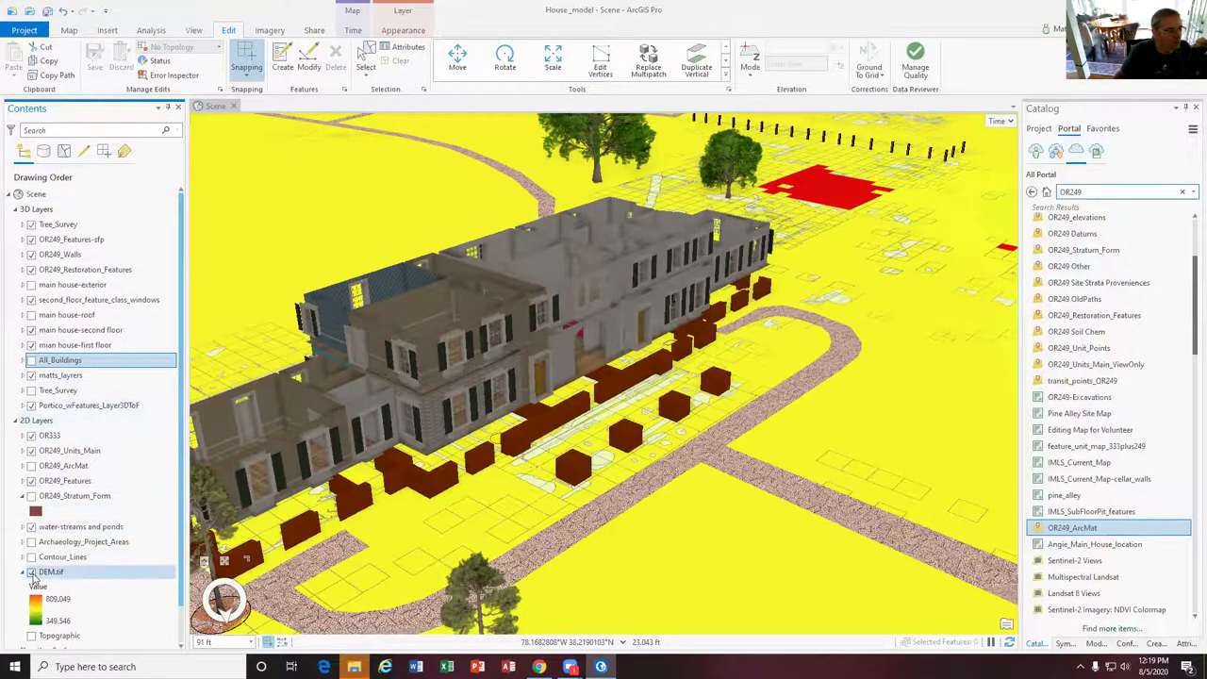
{"action": "left_click", "coordinate": [31, 572]}
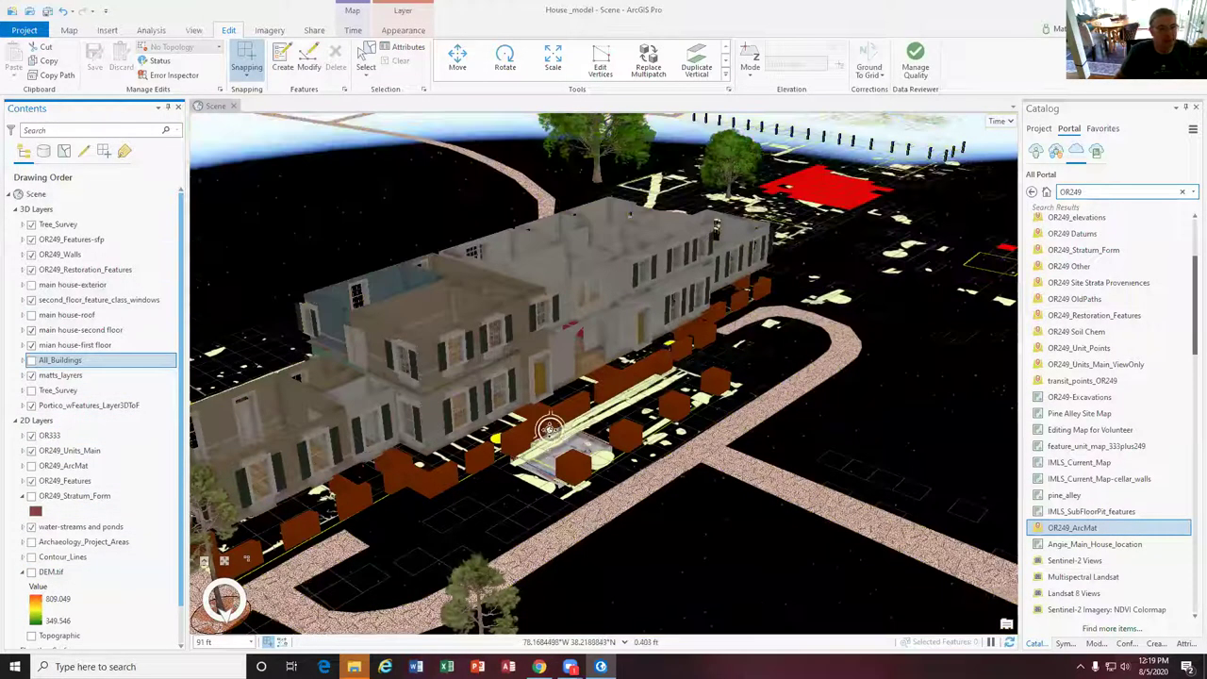
Hide the main house second floor and first floor layers around the excavated units at the portico
{"action": "scroll", "coordinate": [550, 430], "scroll_direction": "up", "scroll_amount": 3}
{"action": "middle_click_drag", "start_coordinate": [590, 446], "coordinate": [586, 446]}
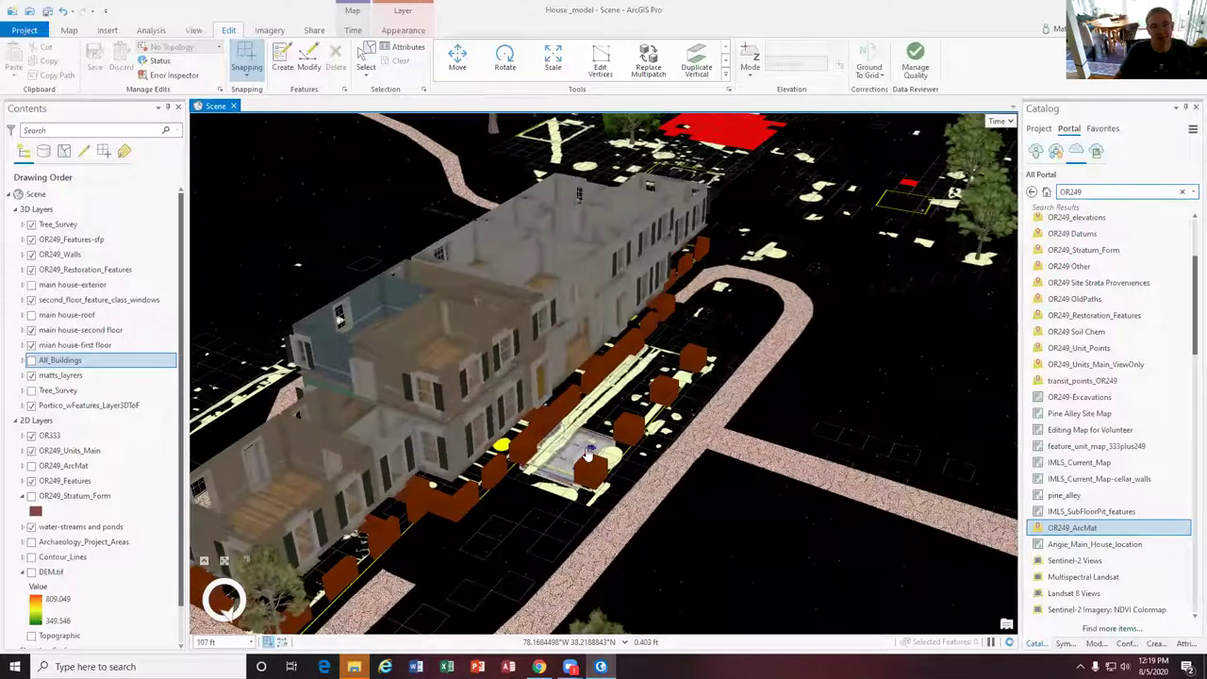
{"action": "scroll", "coordinate": [836, 364], "scroll_direction": "down", "scroll_amount": 5}
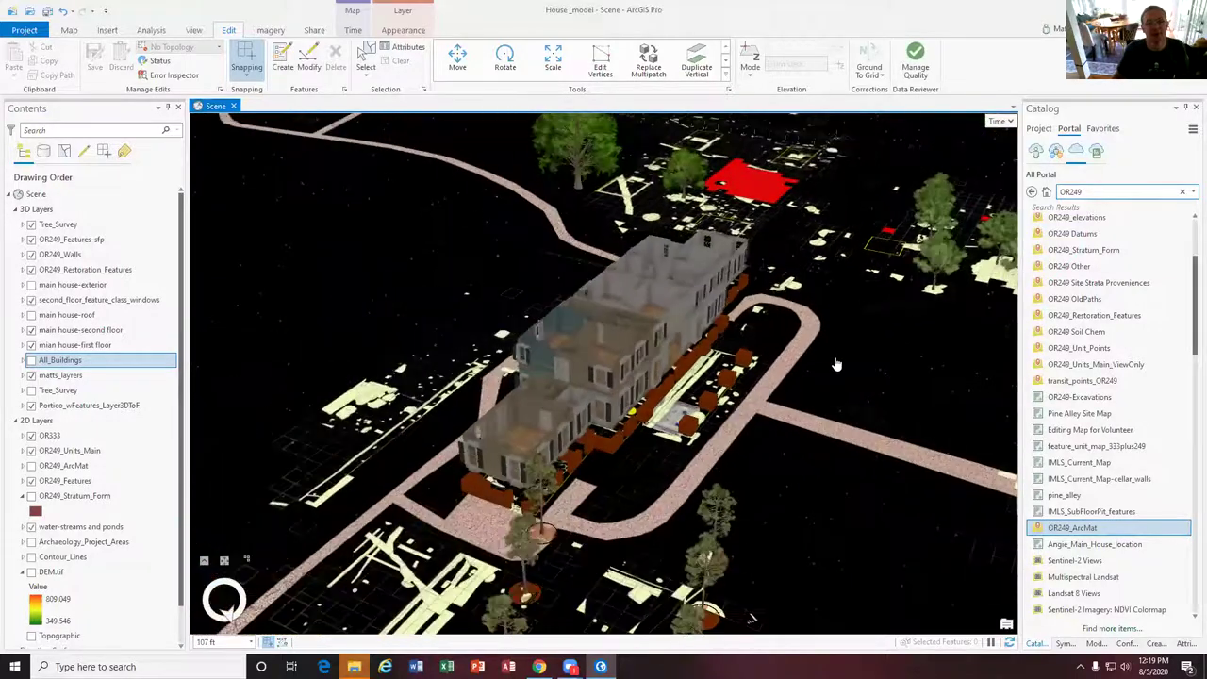
{"action": "scroll", "coordinate": [735, 391], "scroll_direction": "up", "scroll_amount": 5}
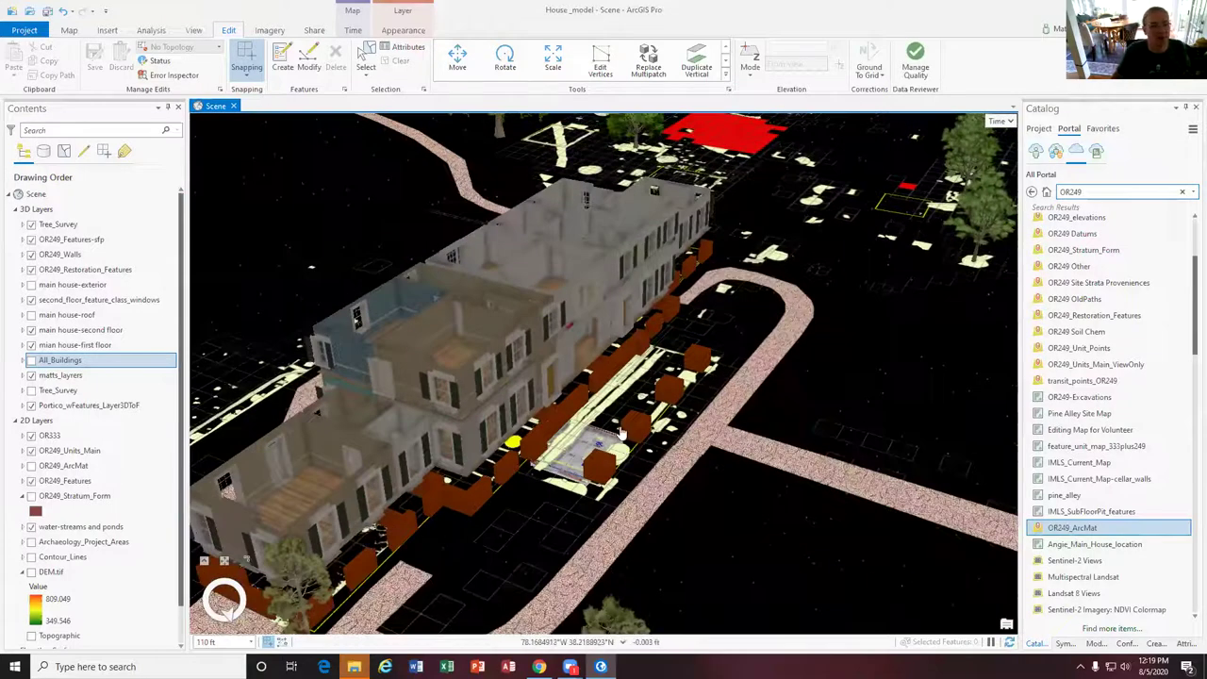
{"action": "scroll", "coordinate": [622, 443], "scroll_direction": "up", "scroll_amount": 3}
{"action": "middle_click_drag", "start_coordinate": [494, 474], "coordinate": [578, 474]}
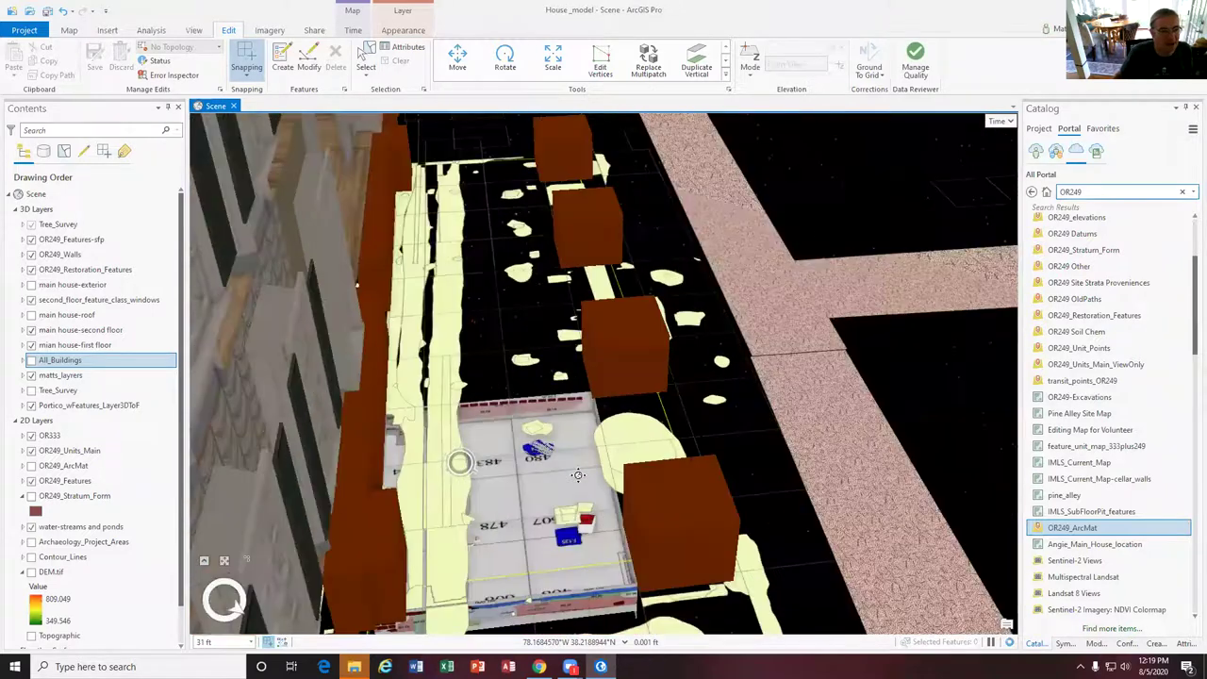
{"action": "left_click", "coordinate": [31, 331]}
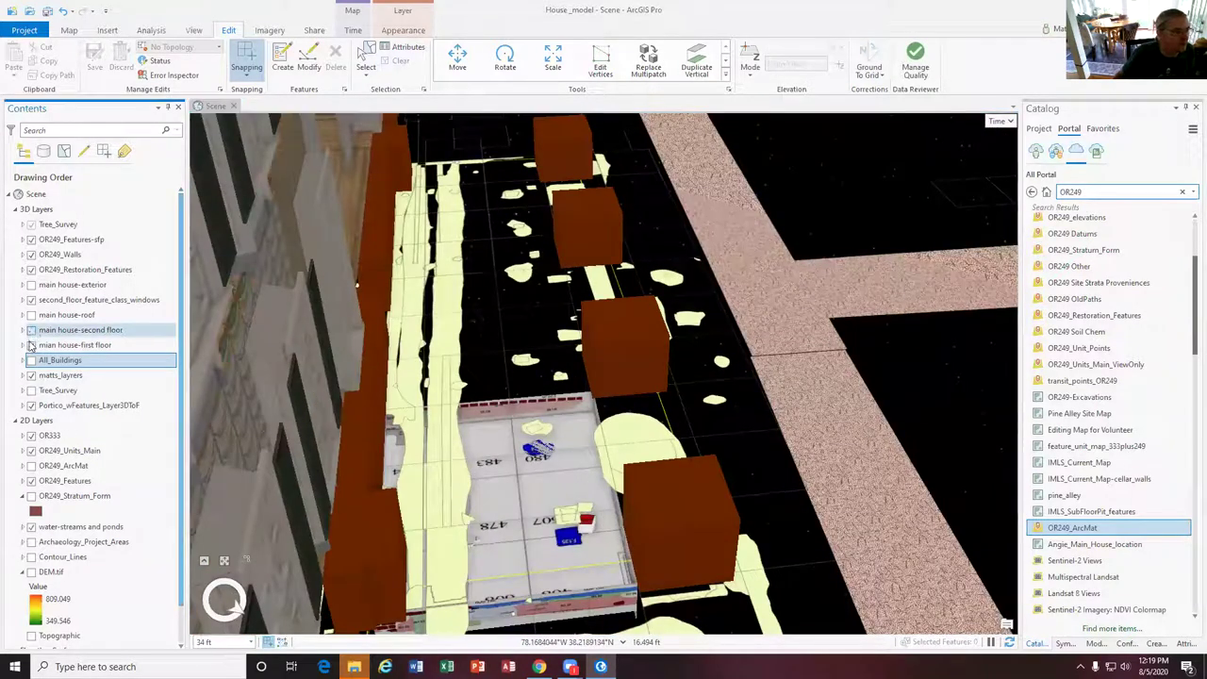
{"action": "left_click", "coordinate": [31, 345]}
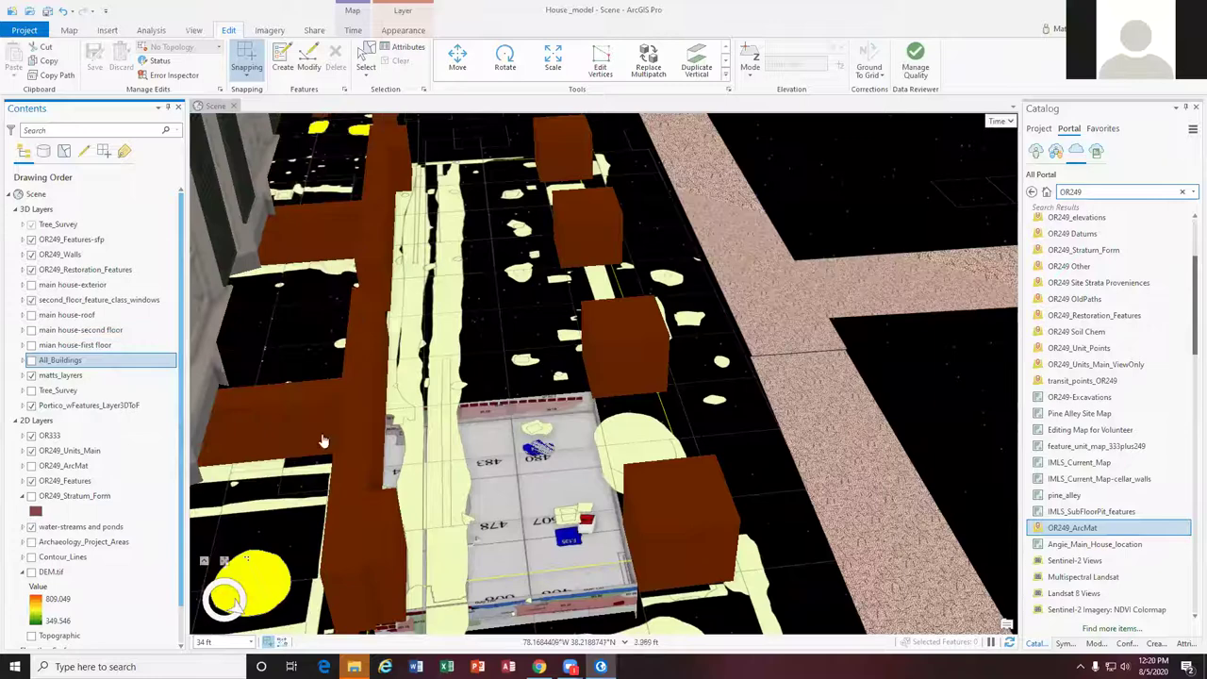
Examine the portico excavation block's MT 480 S profile drawing with strata SS 128 and SS 129, and its unit plan from above
{"action": "middle_click_drag", "start_coordinate": [592, 446], "coordinate": [506, 419]}
{"action": "scroll", "coordinate": [506, 419], "scroll_direction": "up", "scroll_amount": 5}
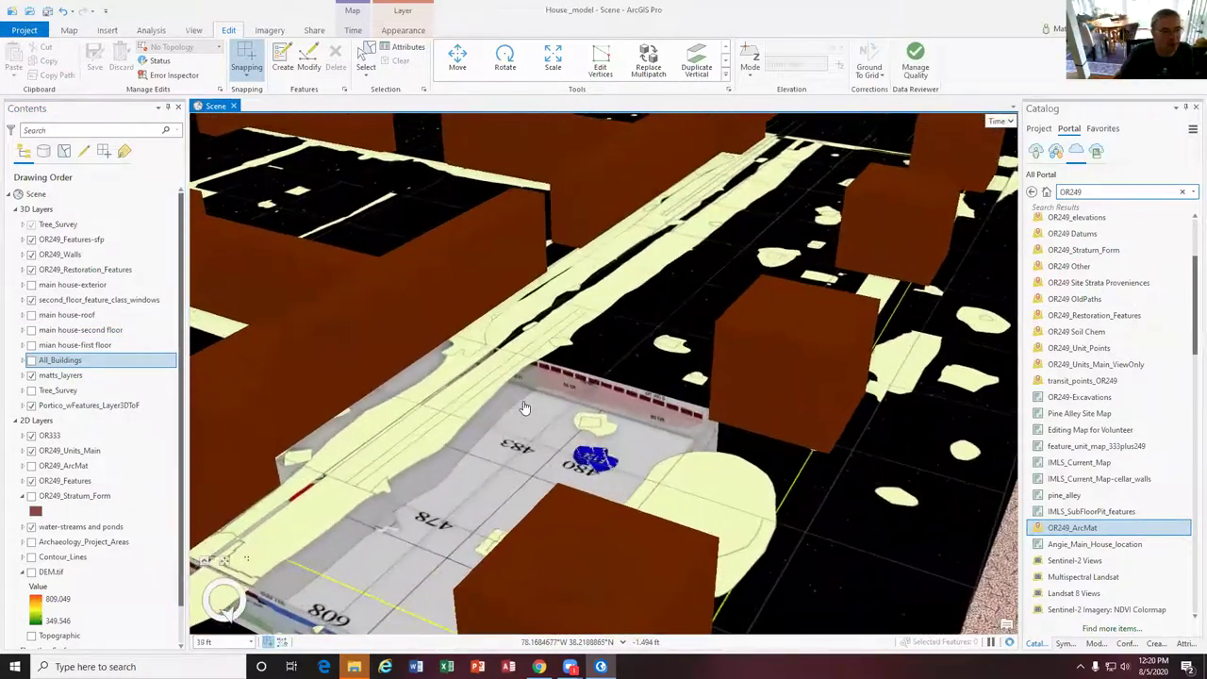
{"action": "scroll", "coordinate": [539, 422], "scroll_direction": "up", "scroll_amount": 3}
{"action": "middle_click_drag", "start_coordinate": [544, 392], "coordinate": [561, 336]}
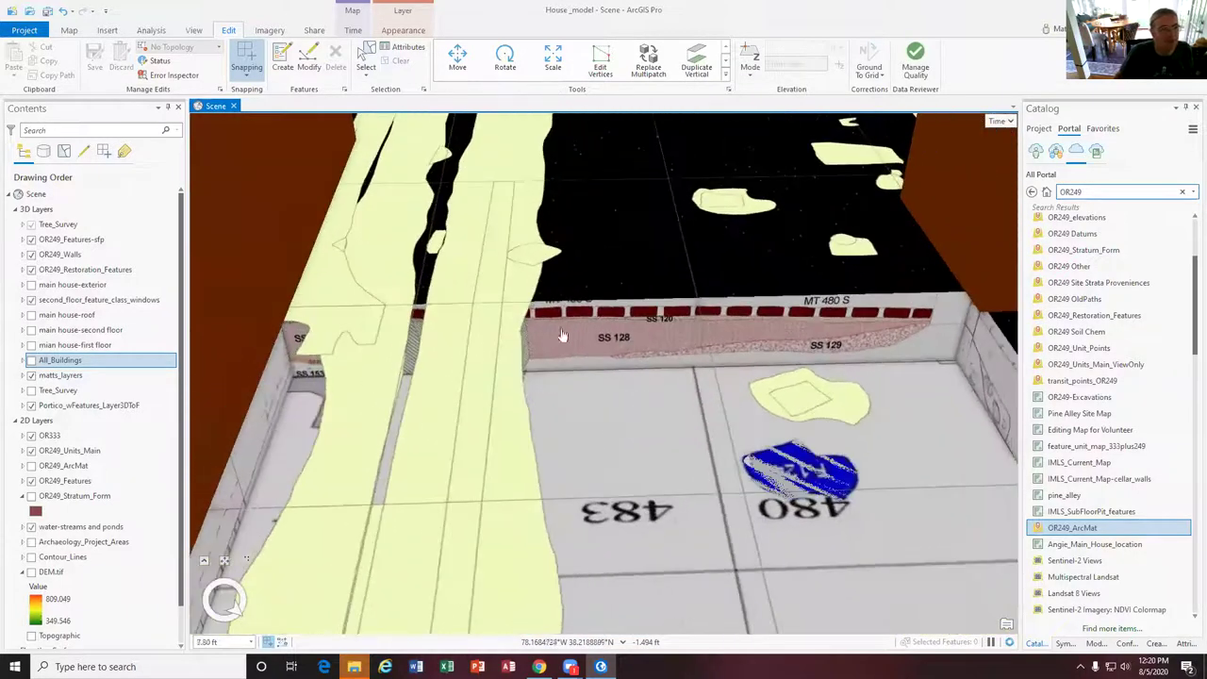
{"action": "scroll", "coordinate": [431, 334], "scroll_direction": "down", "scroll_amount": 2}
{"action": "middle_click_drag", "start_coordinate": [452, 295], "coordinate": [455, 498]}
{"action": "scroll", "coordinate": [490, 226], "scroll_direction": "down", "scroll_amount": 2}
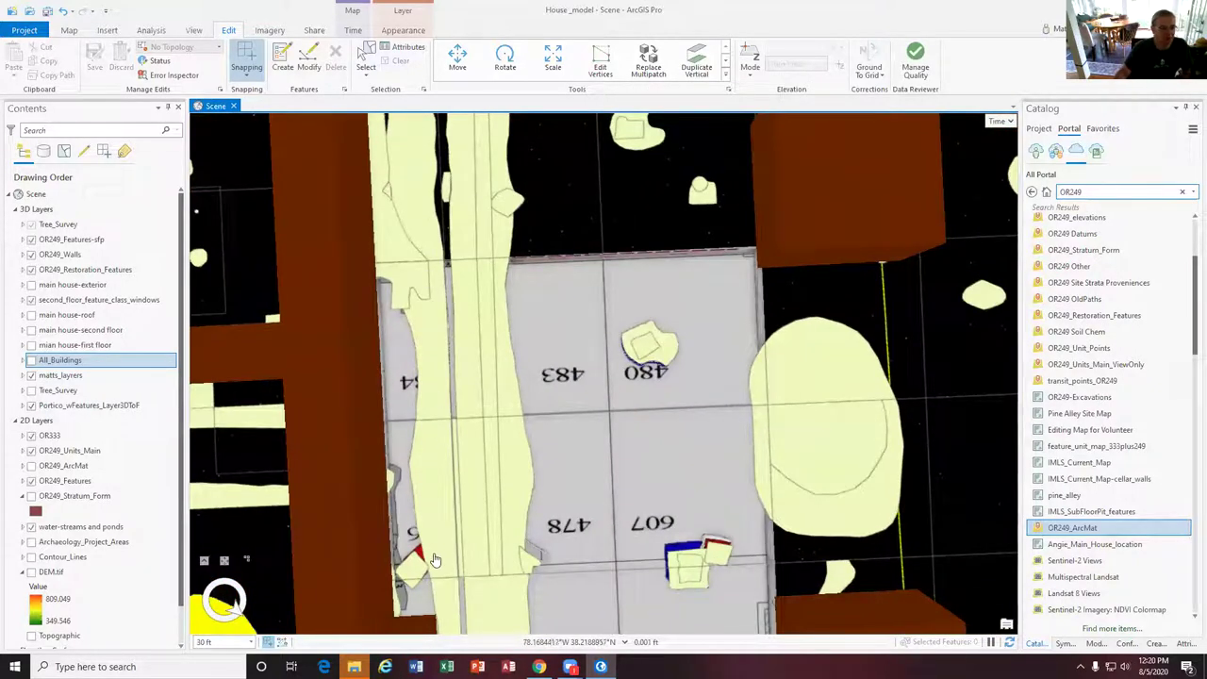
Examine the trench strata SS 21 and SS 135 in the profile wall beyond units 483 and 484, including the adjoining brickwork drawing
{"action": "middle_click_drag", "start_coordinate": [692, 394], "coordinate": [560, 243]}
{"action": "scroll", "coordinate": [592, 312], "scroll_direction": "up", "scroll_amount": 3}
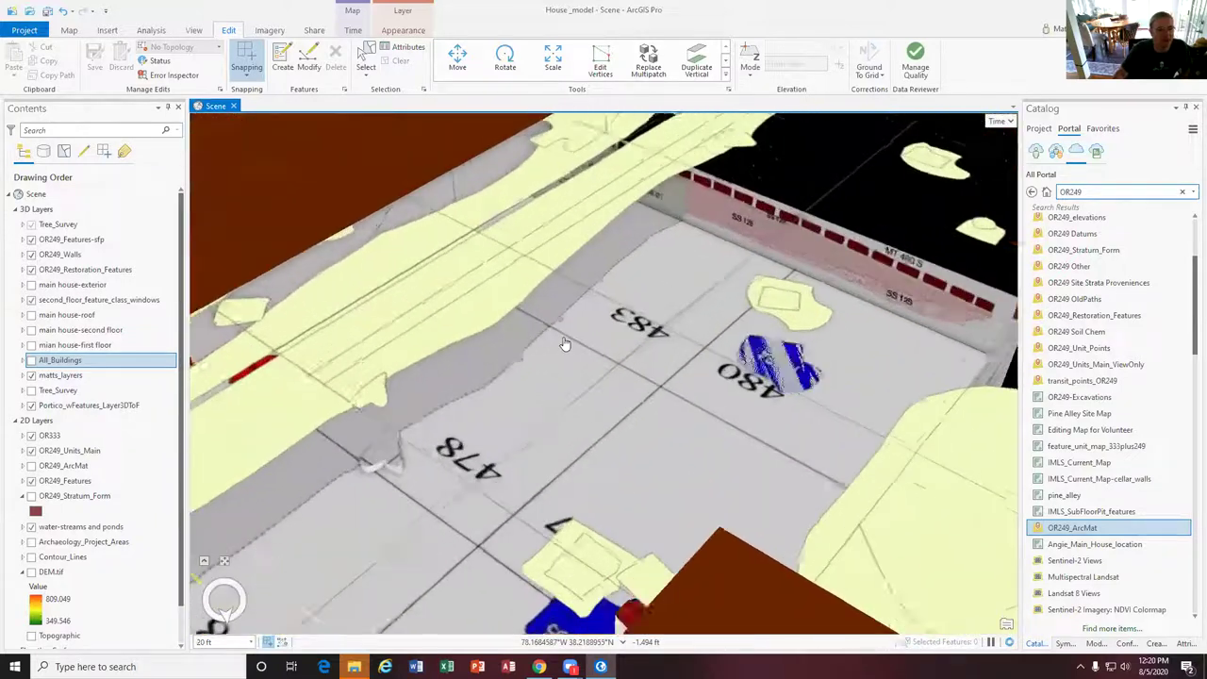
{"action": "middle_click_drag", "start_coordinate": [639, 290], "coordinate": [610, 263]}
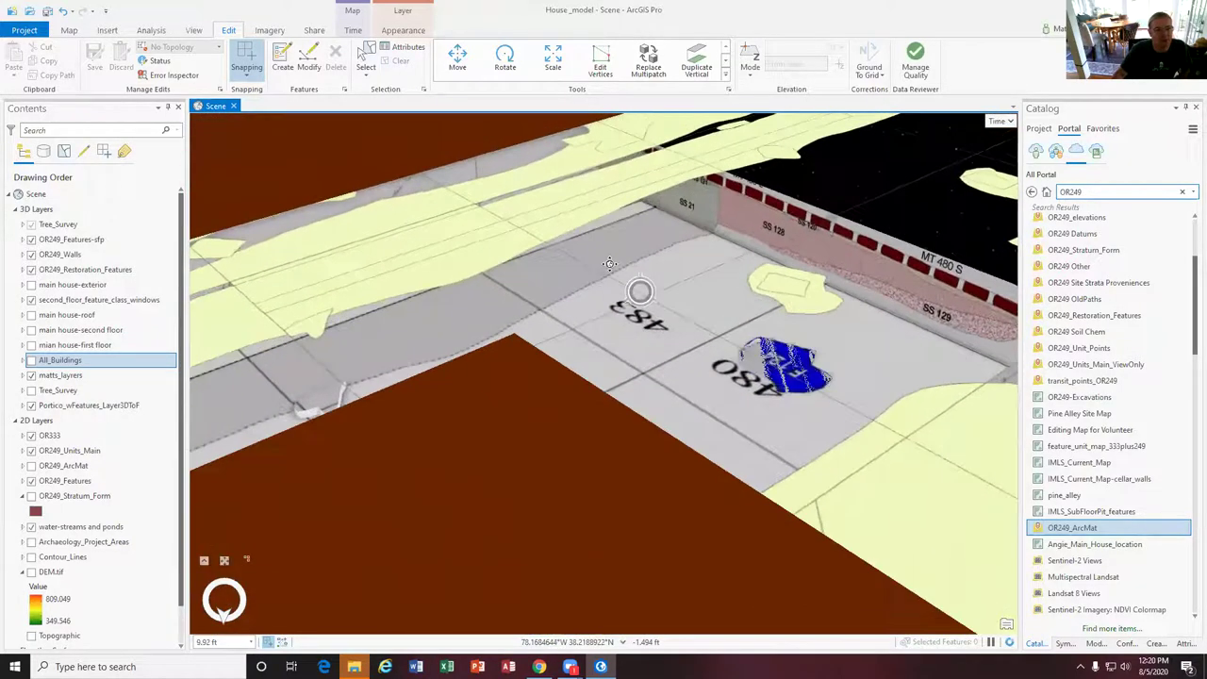
{"action": "scroll", "coordinate": [643, 231], "scroll_direction": "up", "scroll_amount": 3}
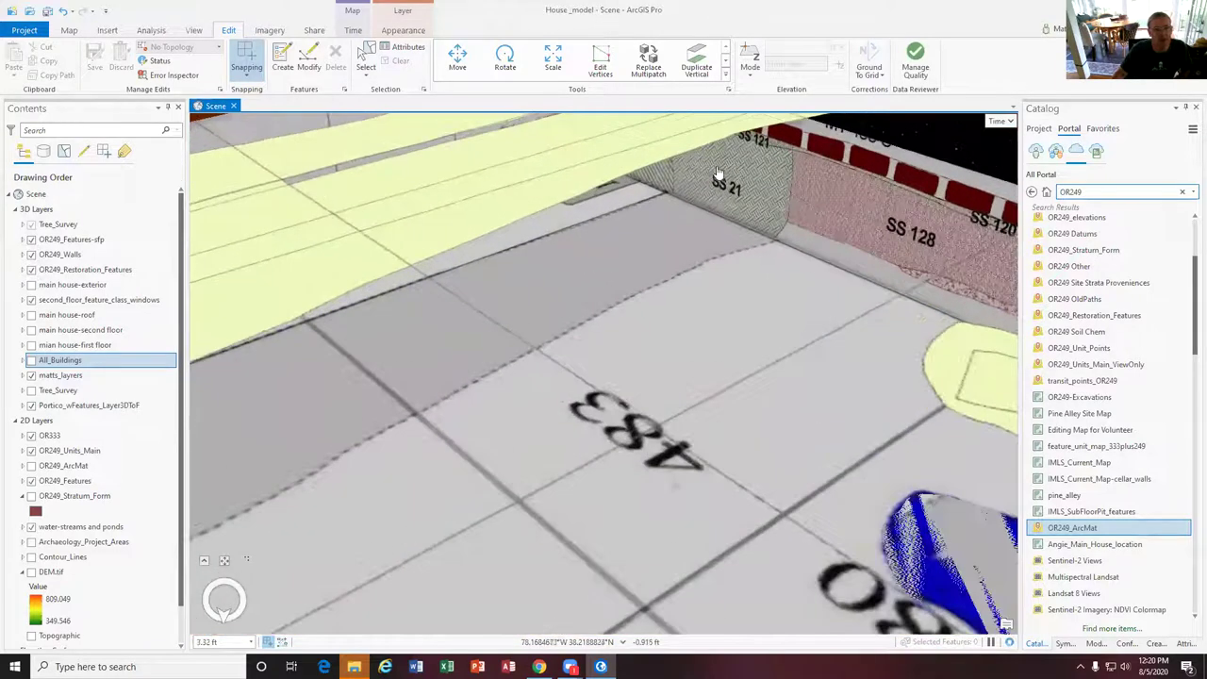
{"action": "middle_click_drag", "start_coordinate": [682, 223], "coordinate": [795, 193]}
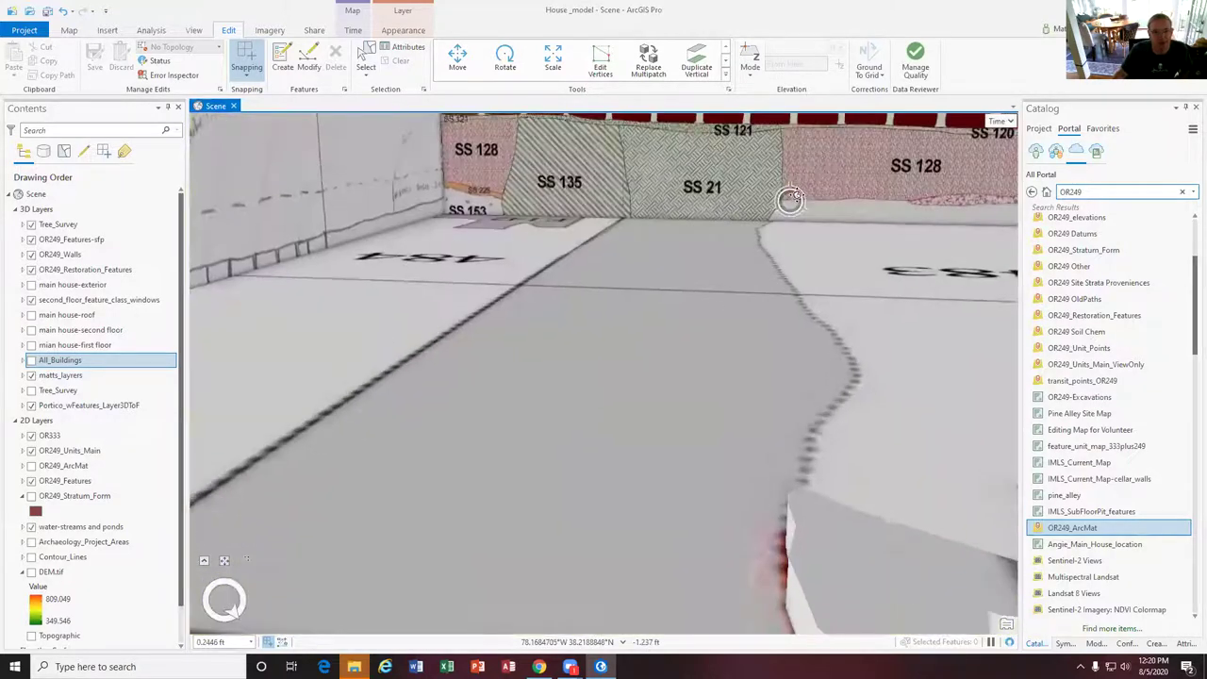
{"action": "middle_click_drag", "start_coordinate": [672, 194], "coordinate": [710, 196]}
{"action": "scroll", "coordinate": [700, 213], "scroll_direction": "down", "scroll_amount": 2}
{"action": "scroll", "coordinate": [700, 214], "scroll_direction": "up", "scroll_amount": 5}
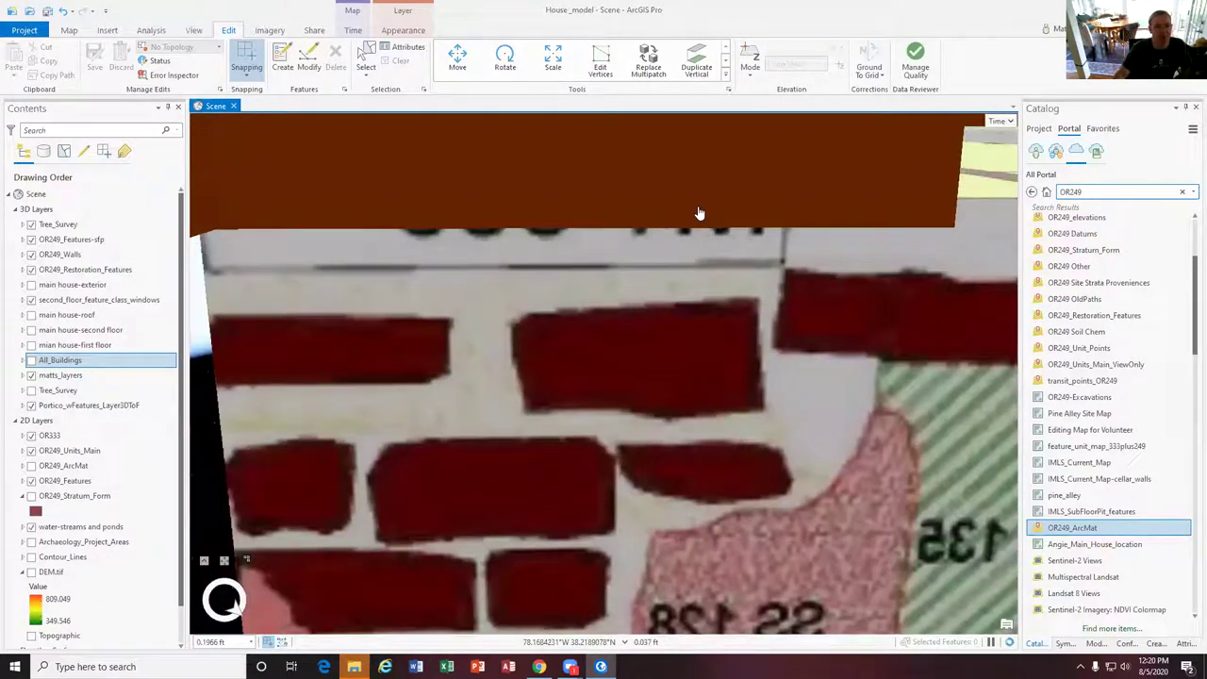
{"action": "scroll", "coordinate": [699, 213], "scroll_direction": "up", "scroll_amount": 5}
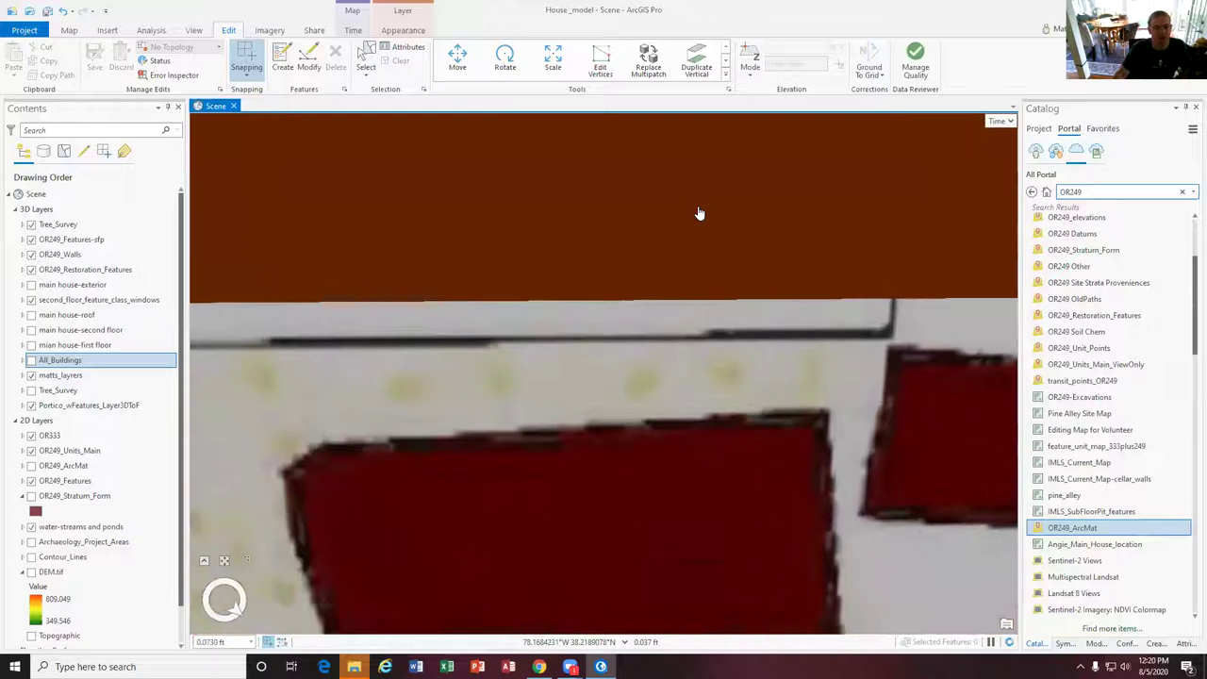
{"action": "scroll", "coordinate": [700, 213], "scroll_direction": "down", "scroll_amount": 5}
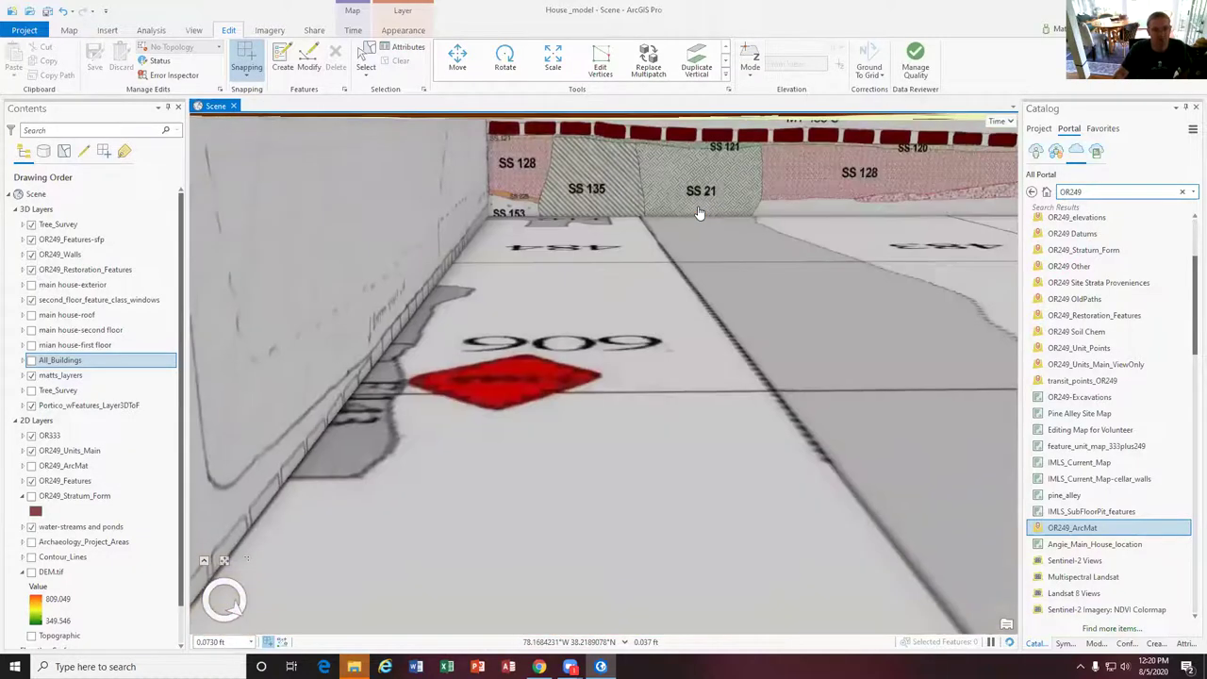
{"action": "scroll", "coordinate": [699, 213], "scroll_direction": "up", "scroll_amount": 3}
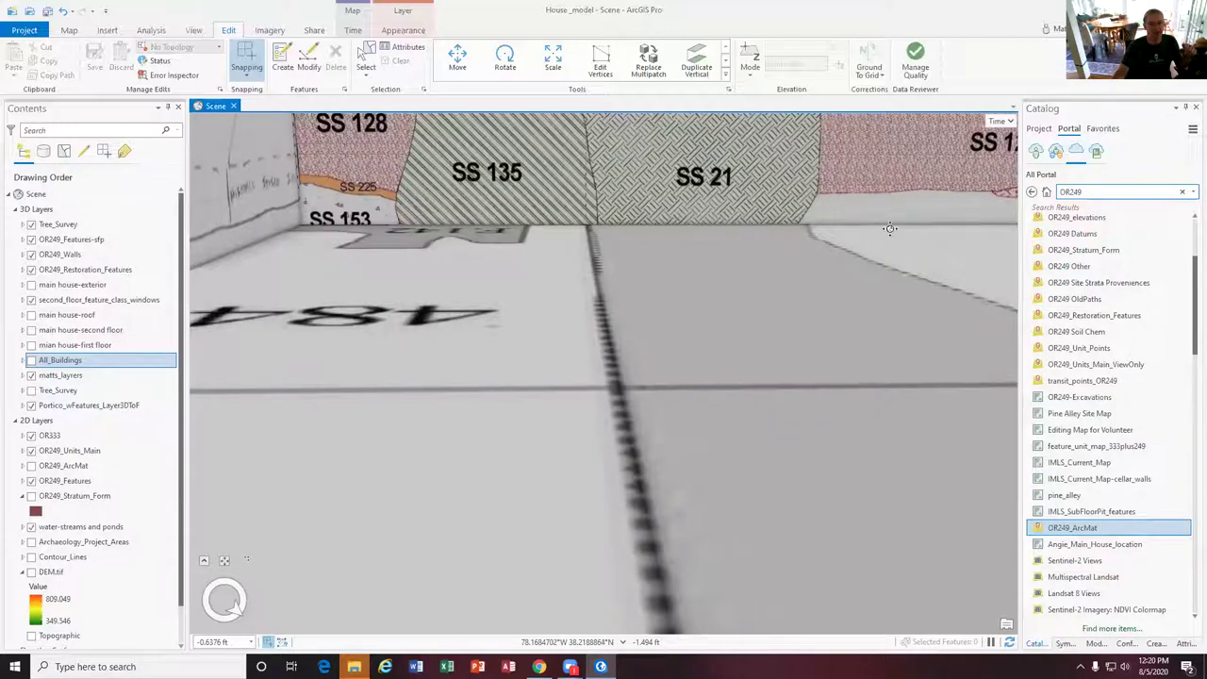
{"action": "middle_click_drag", "start_coordinate": [890, 230], "coordinate": [887, 234]}
Examine the excavation block from the opposite side, focusing on the profile wall behind units 468 and 608
{"action": "scroll", "coordinate": [890, 239], "scroll_direction": "down", "scroll_amount": 3}
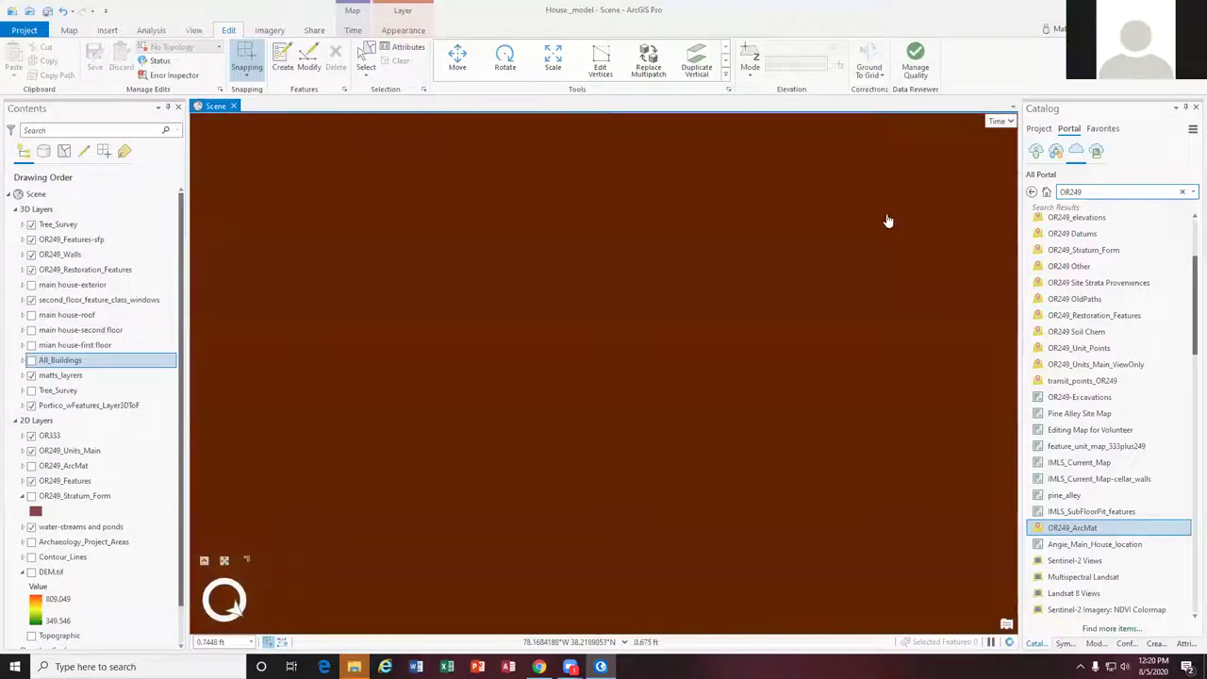
{"action": "scroll", "coordinate": [760, 333], "scroll_direction": "down", "scroll_amount": 4}
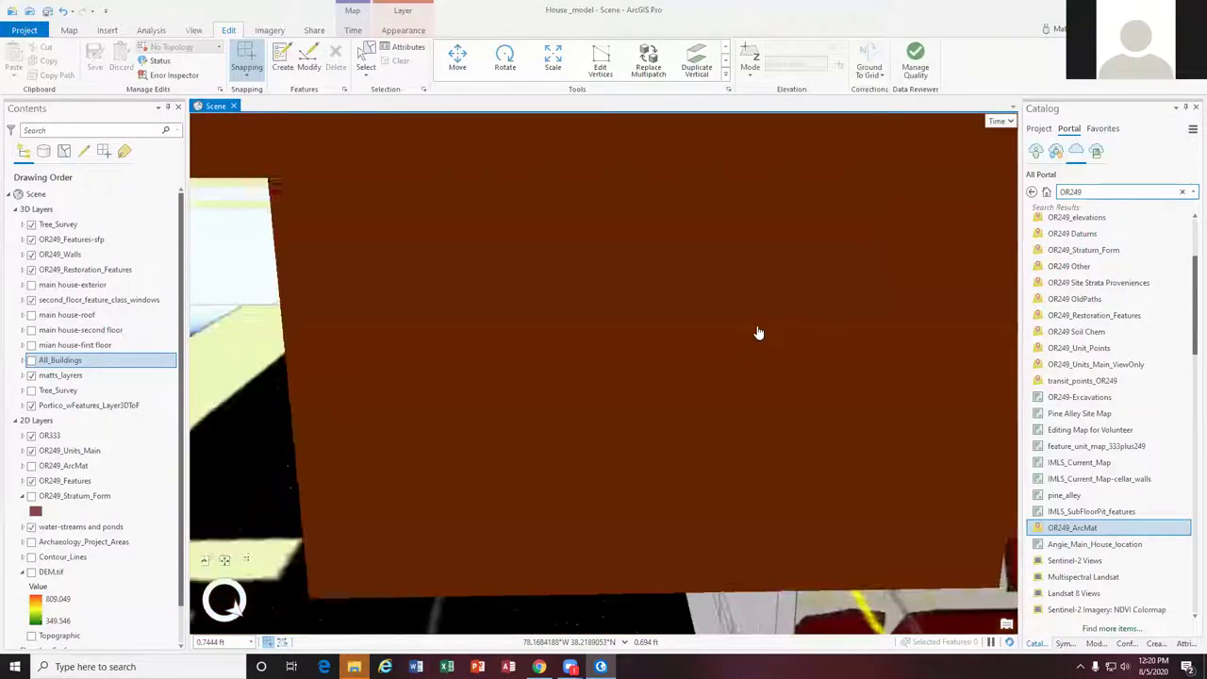
{"action": "scroll", "coordinate": [759, 333], "scroll_direction": "down", "scroll_amount": 5}
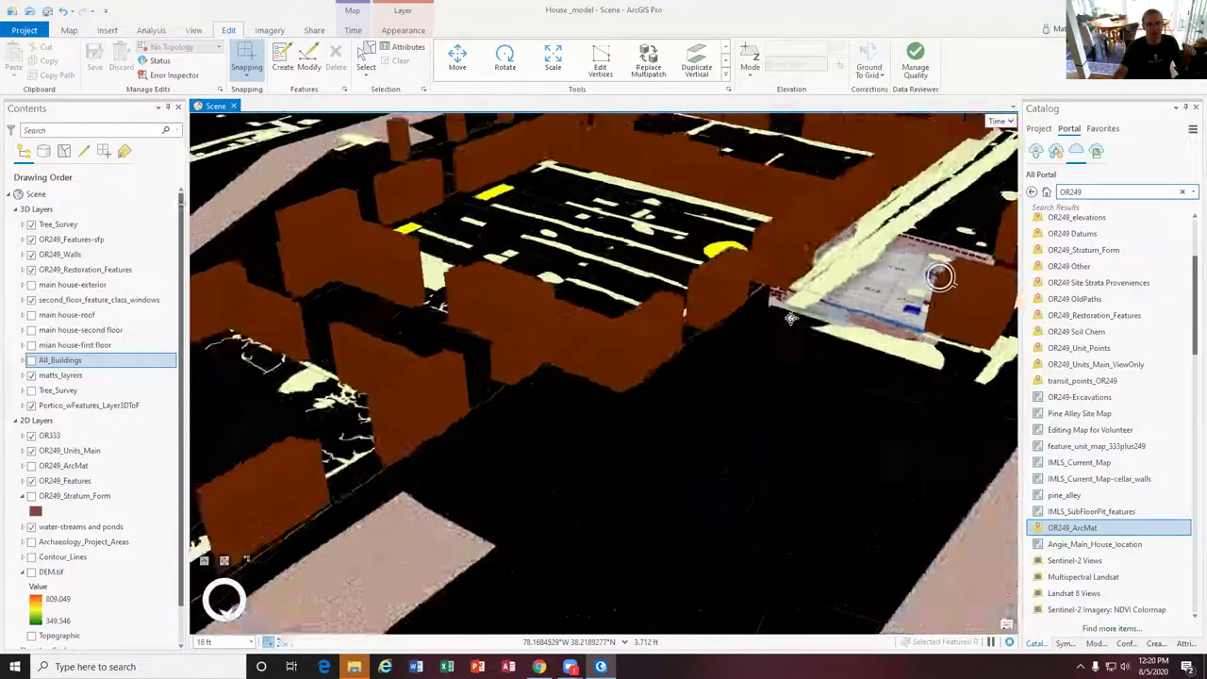
{"action": "mouse_move", "coordinate": [791, 319]}
{"action": "middle_mouse_down"}
{"action": "mouse_move", "coordinate": [704, 315]}
{"action": "mouse_move", "coordinate": [689, 302]}
{"action": "middle_mouse_up"}
{"action": "left_click_drag", "start_coordinate": [991, 267], "coordinate": [695, 285]}
{"action": "mouse_move", "coordinate": [793, 263]}
{"action": "middle_mouse_down"}
{"action": "mouse_move", "coordinate": [617, 286]}
{"action": "mouse_move", "coordinate": [570, 217]}
{"action": "middle_mouse_up"}
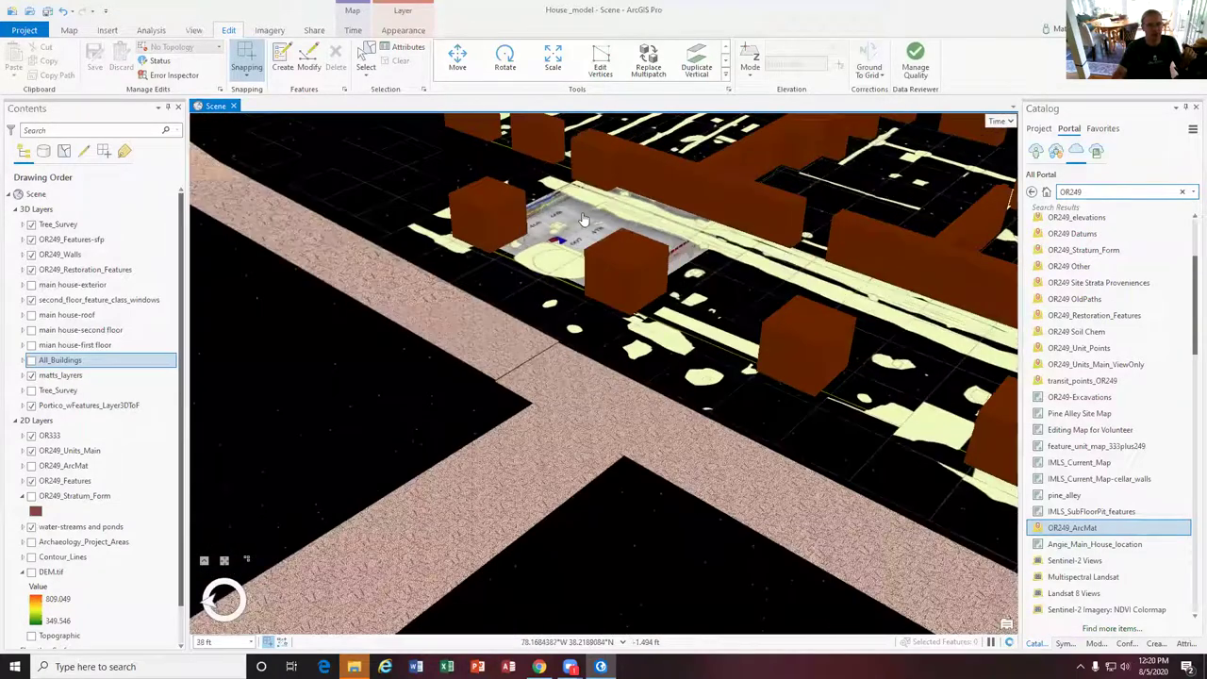
{"action": "scroll", "coordinate": [549, 219], "scroll_direction": "up", "scroll_amount": 4}
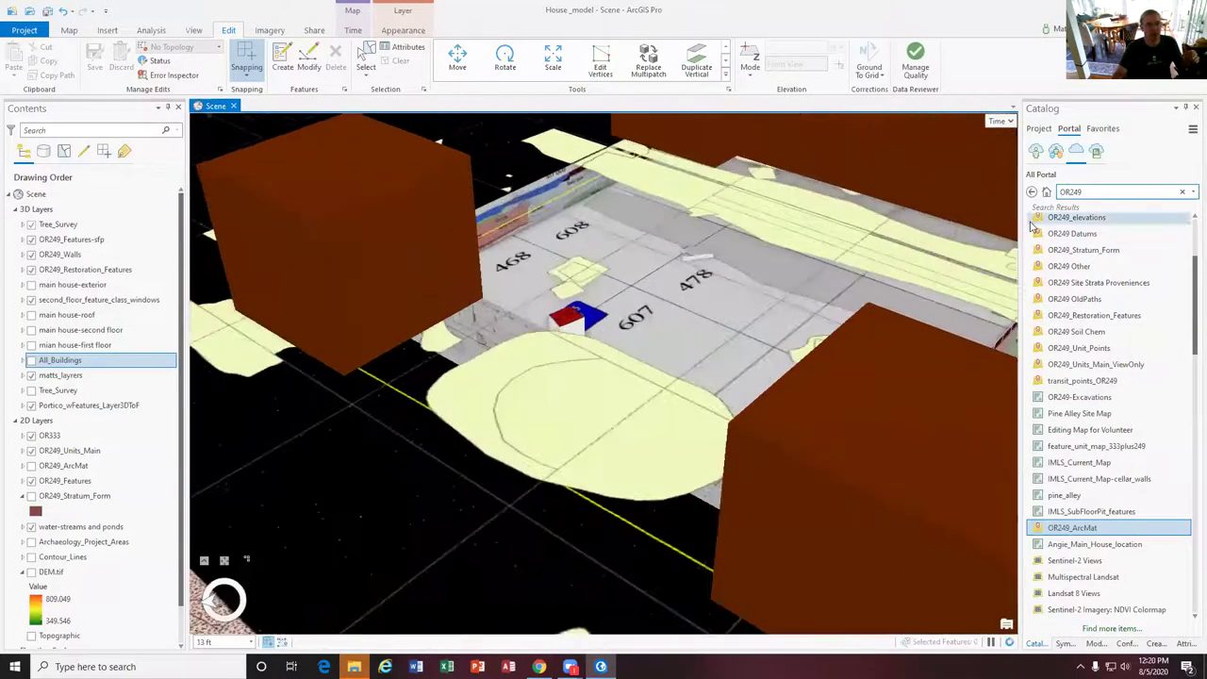
{"action": "middle_click_drag", "start_coordinate": [956, 203], "coordinate": [636, 162]}
{"action": "scroll", "coordinate": [619, 162], "scroll_direction": "up", "scroll_amount": 4}
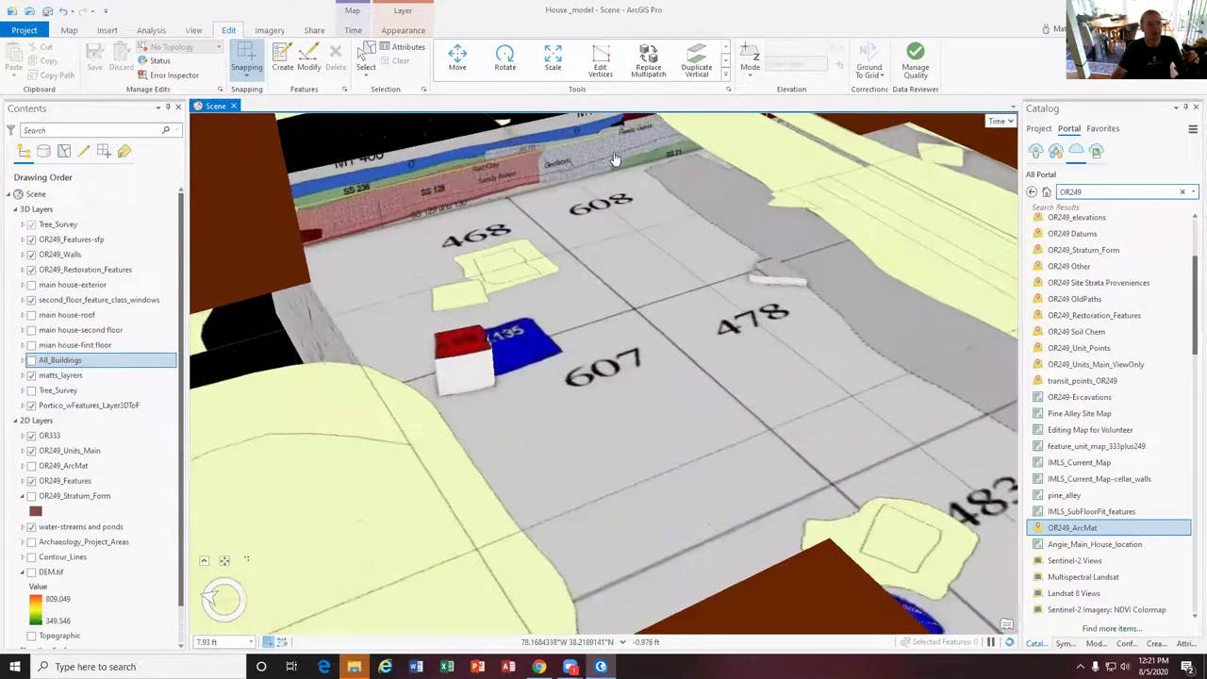
Examine the MT 608 profile drawing behind units 468 and 608 up close, from strata SS 128 through the geofabric fill to SS 21 and SS 25
{"action": "left_click_drag", "start_coordinate": [507, 184], "coordinate": [468, 335]}
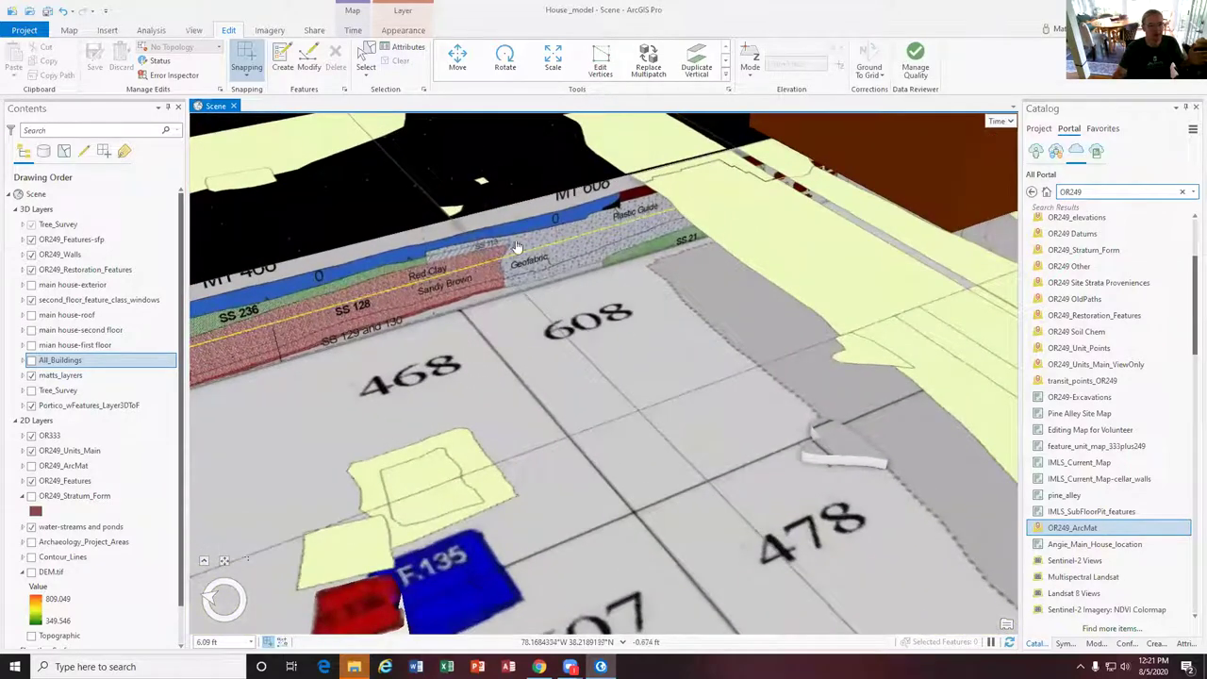
{"action": "scroll", "coordinate": [516, 252], "scroll_direction": "up", "scroll_amount": 2}
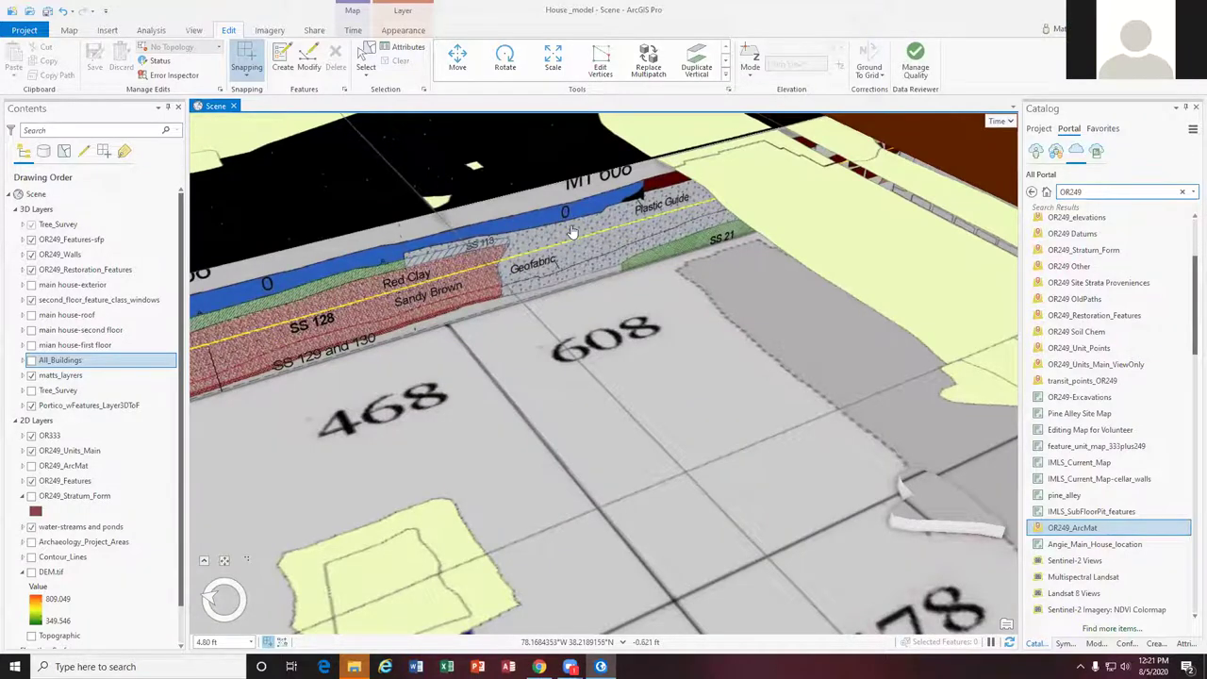
{"action": "scroll", "coordinate": [571, 232], "scroll_direction": "up", "scroll_amount": 2}
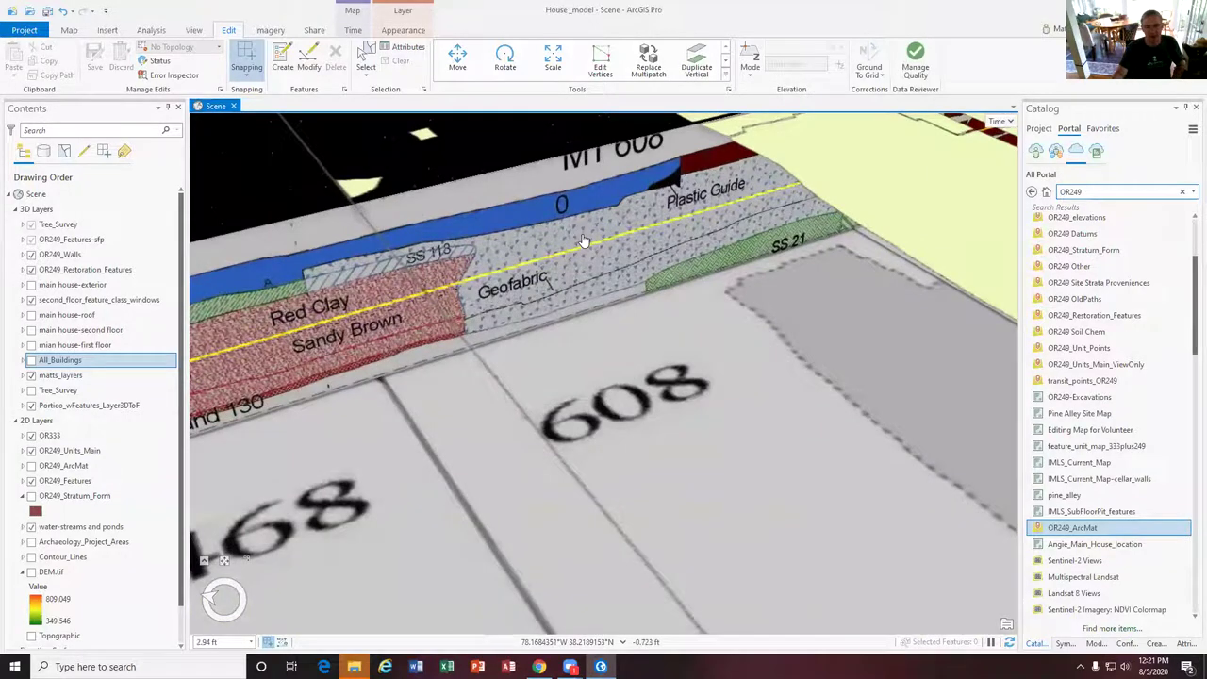
{"action": "mouse_move", "coordinate": [754, 266]}
{"action": "middle_mouse_down"}
{"action": "mouse_move", "coordinate": [732, 256]}
{"action": "mouse_move", "coordinate": [766, 263]}
{"action": "mouse_move", "coordinate": [782, 234]}
{"action": "mouse_move", "coordinate": [755, 266]}
{"action": "middle_mouse_up"}
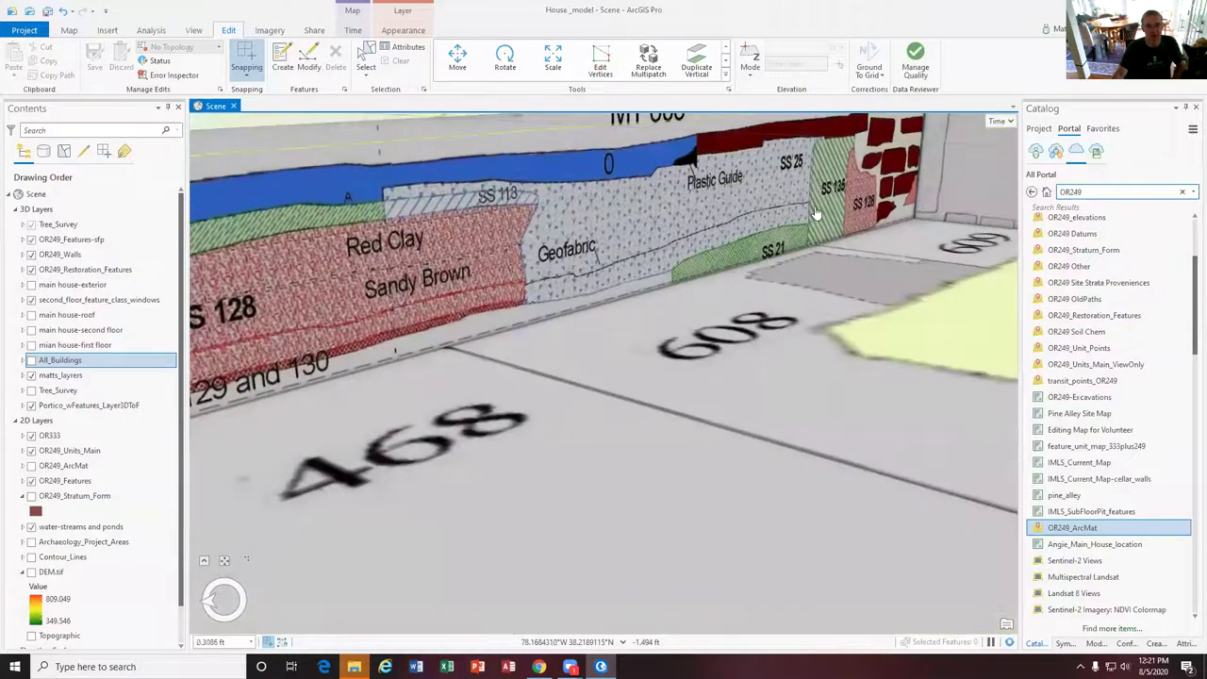
{"action": "scroll", "coordinate": [827, 255], "scroll_direction": "down", "scroll_amount": 5}
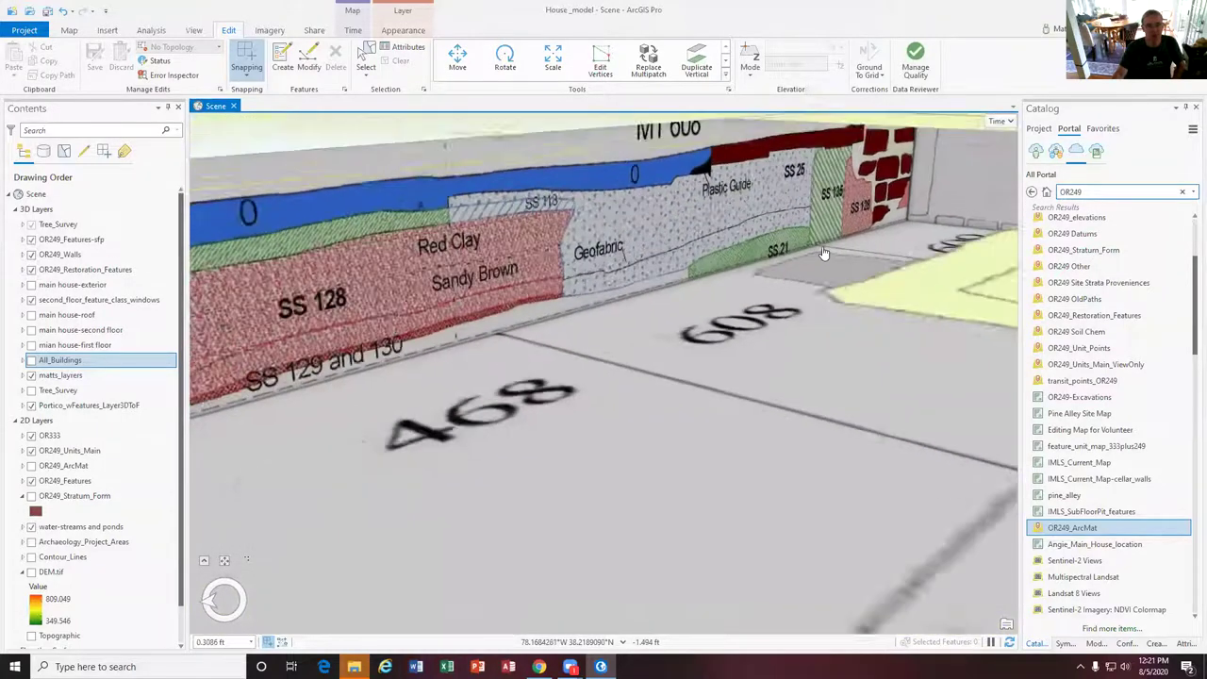
Examine the whole portico excavation block from above and around, including feature F.135 by unit 607 and the profile walls meeting at unit 468
{"action": "middle_click_drag", "start_coordinate": [812, 226], "coordinate": [846, 449]}
{"action": "scroll", "coordinate": [846, 450], "scroll_direction": "down", "scroll_amount": 4}
{"action": "left_click_drag", "start_coordinate": [904, 477], "coordinate": [564, 451]}
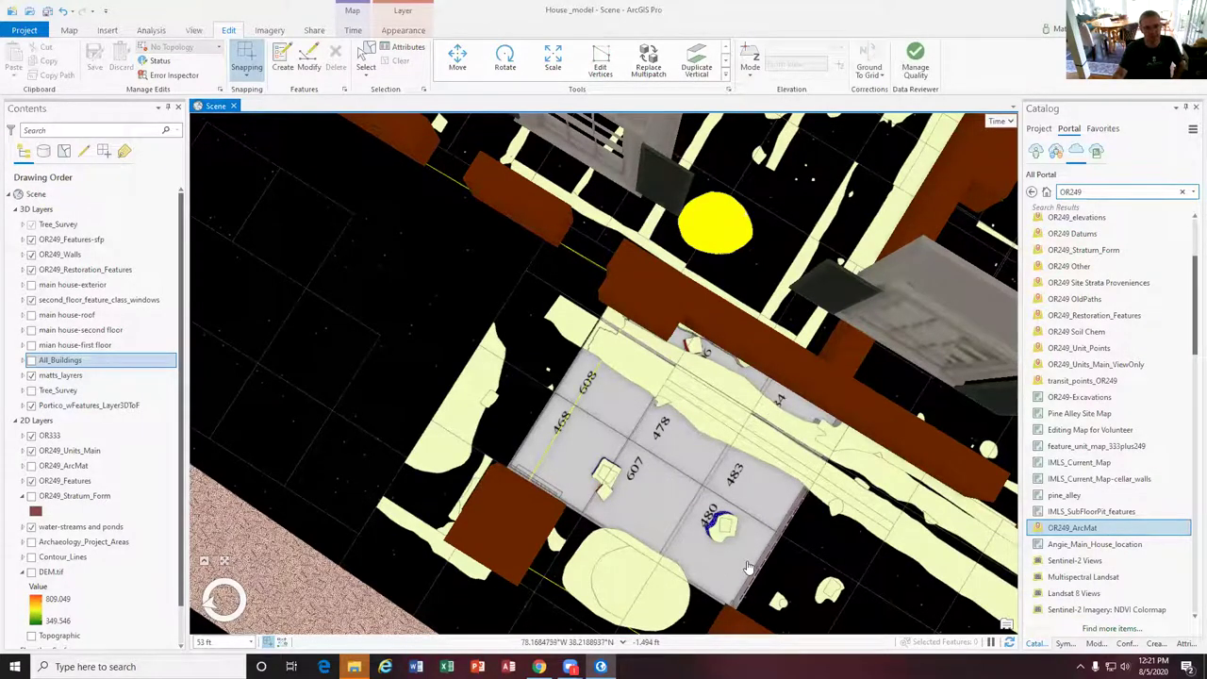
{"action": "middle_click_drag", "start_coordinate": [574, 443], "coordinate": [466, 326]}
{"action": "scroll", "coordinate": [593, 434], "scroll_direction": "up", "scroll_amount": 2}
{"action": "scroll", "coordinate": [611, 421], "scroll_direction": "up", "scroll_amount": 4}
{"action": "middle_click_drag", "start_coordinate": [695, 447], "coordinate": [474, 388]}
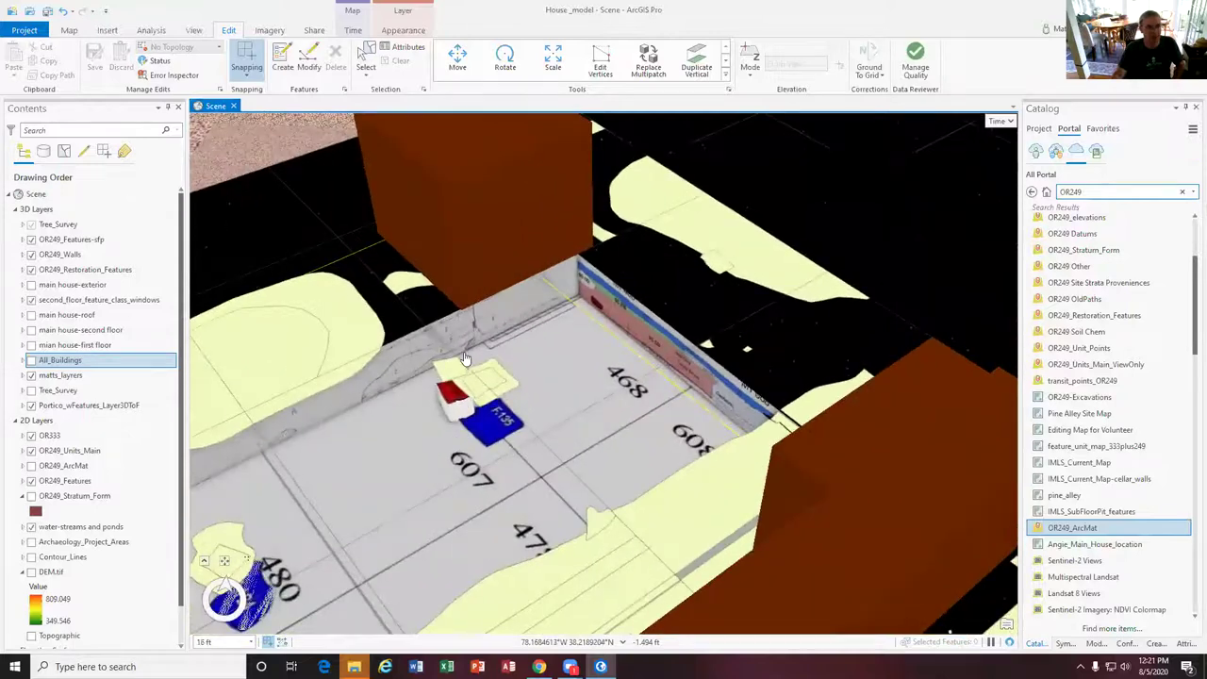
{"action": "scroll", "coordinate": [471, 360], "scroll_direction": "up", "scroll_amount": 3}
{"action": "middle_click_drag", "start_coordinate": [623, 362], "coordinate": [512, 299]}
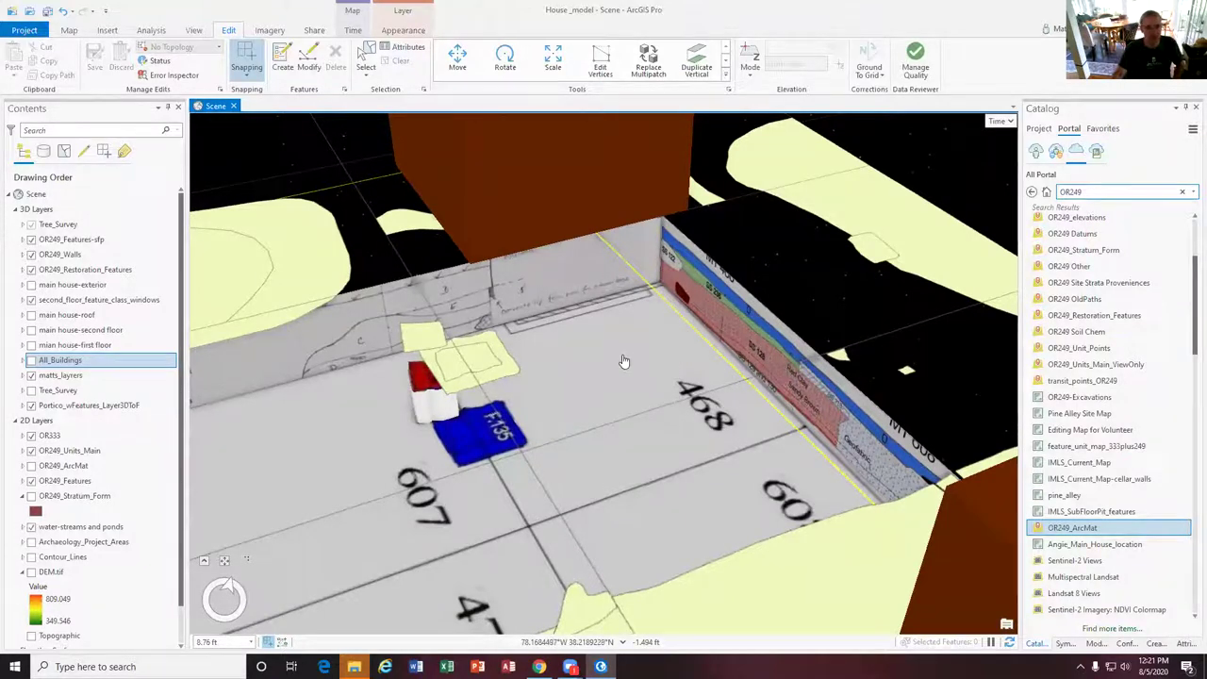
{"action": "scroll", "coordinate": [622, 361], "scroll_direction": "down", "scroll_amount": 4}
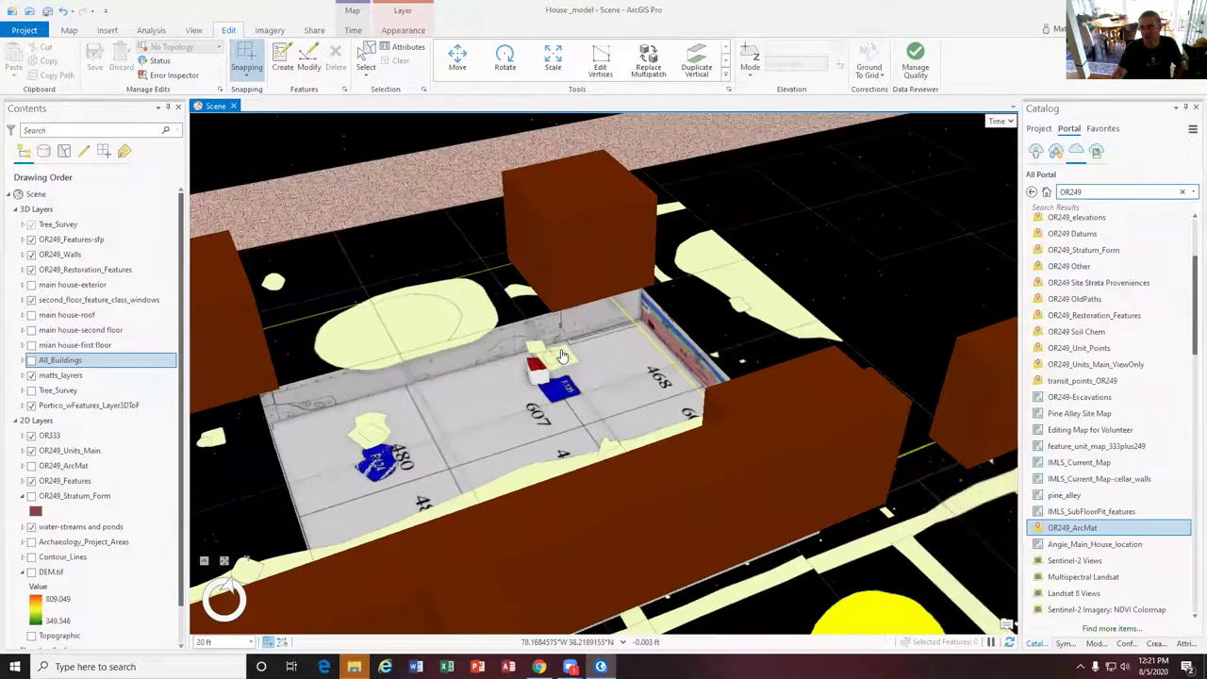
{"action": "middle_click_drag", "start_coordinate": [592, 367], "coordinate": [930, 345]}
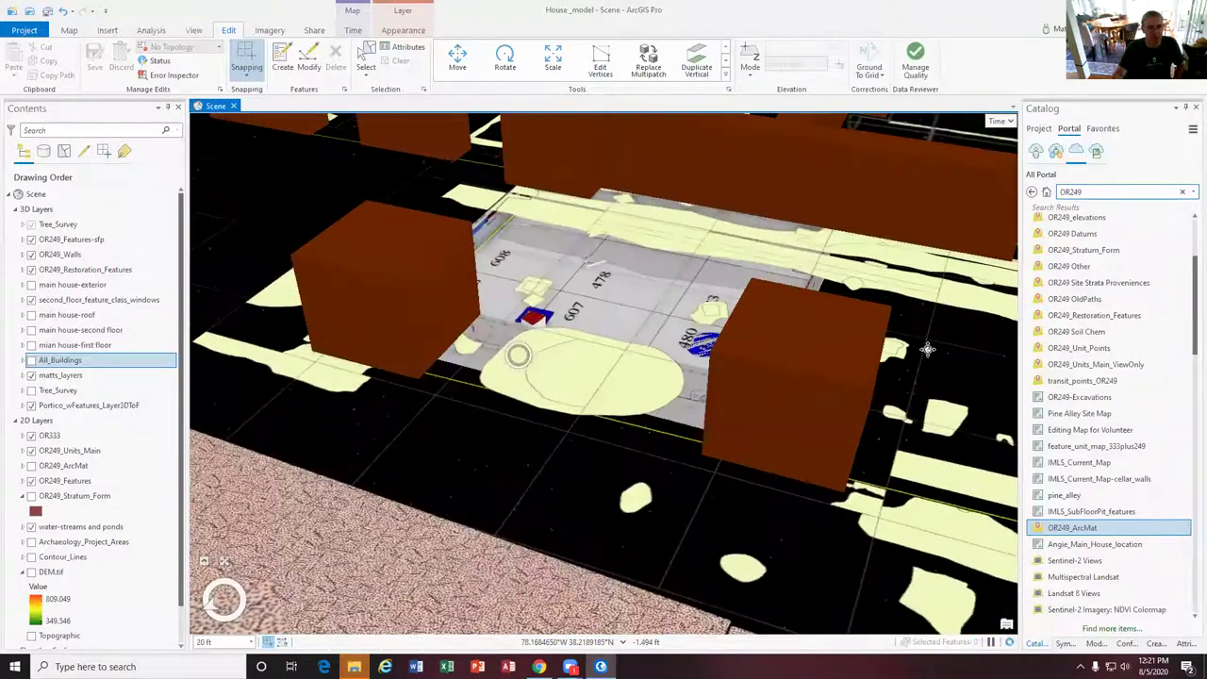
Show the DEM.tif terrain and All_Buildings layers across the grounds around the main house
{"action": "left_click", "coordinate": [31, 571]}
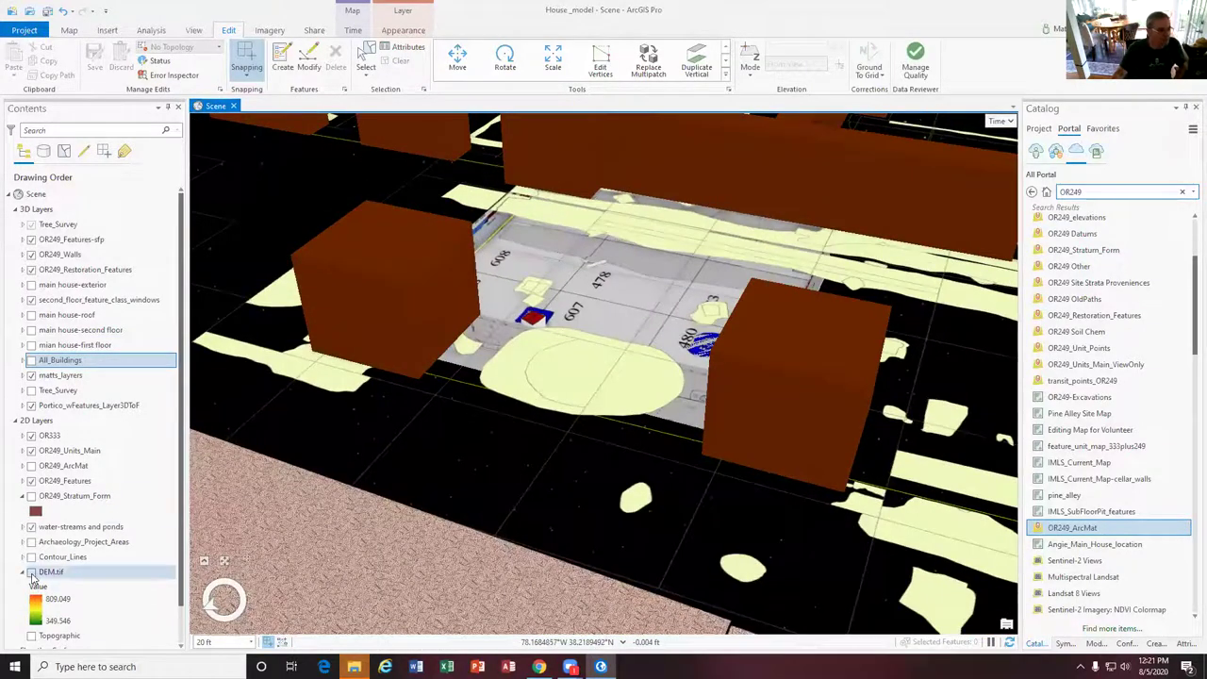
{"action": "scroll", "coordinate": [611, 489], "scroll_direction": "down", "scroll_amount": 3}
{"action": "scroll", "coordinate": [611, 489], "scroll_direction": "down", "scroll_amount": 5}
{"action": "middle_click_drag", "start_coordinate": [837, 452], "coordinate": [680, 422]}
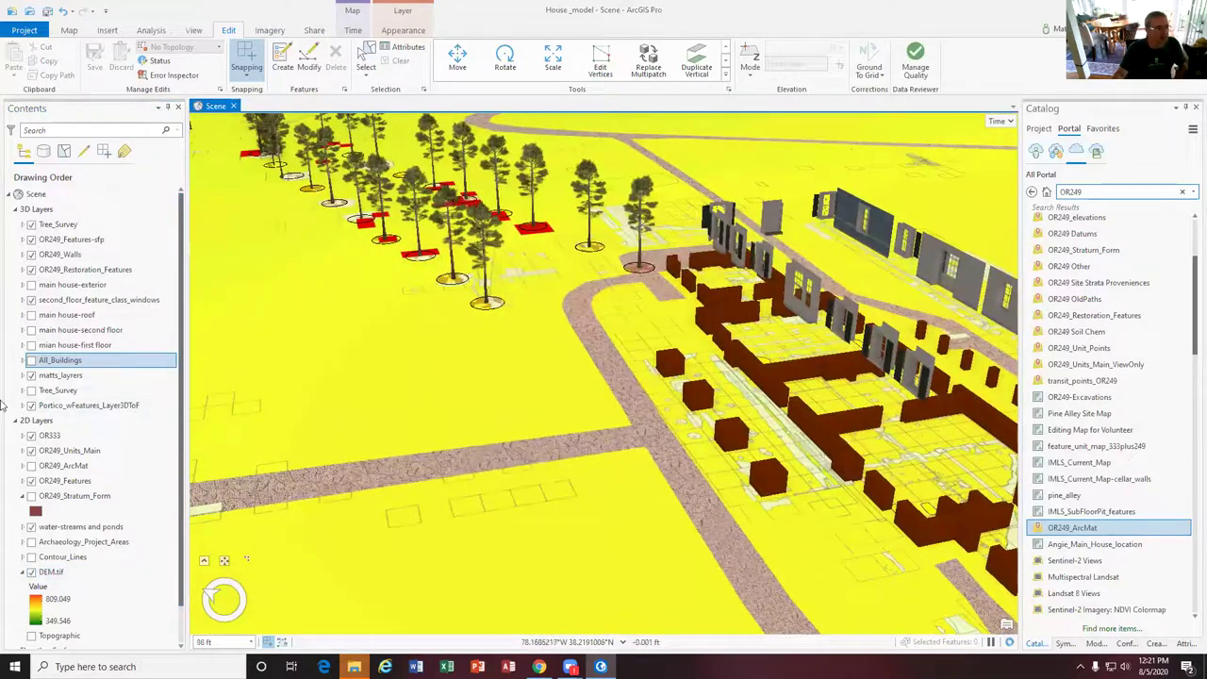
{"action": "left_click", "coordinate": [31, 360]}
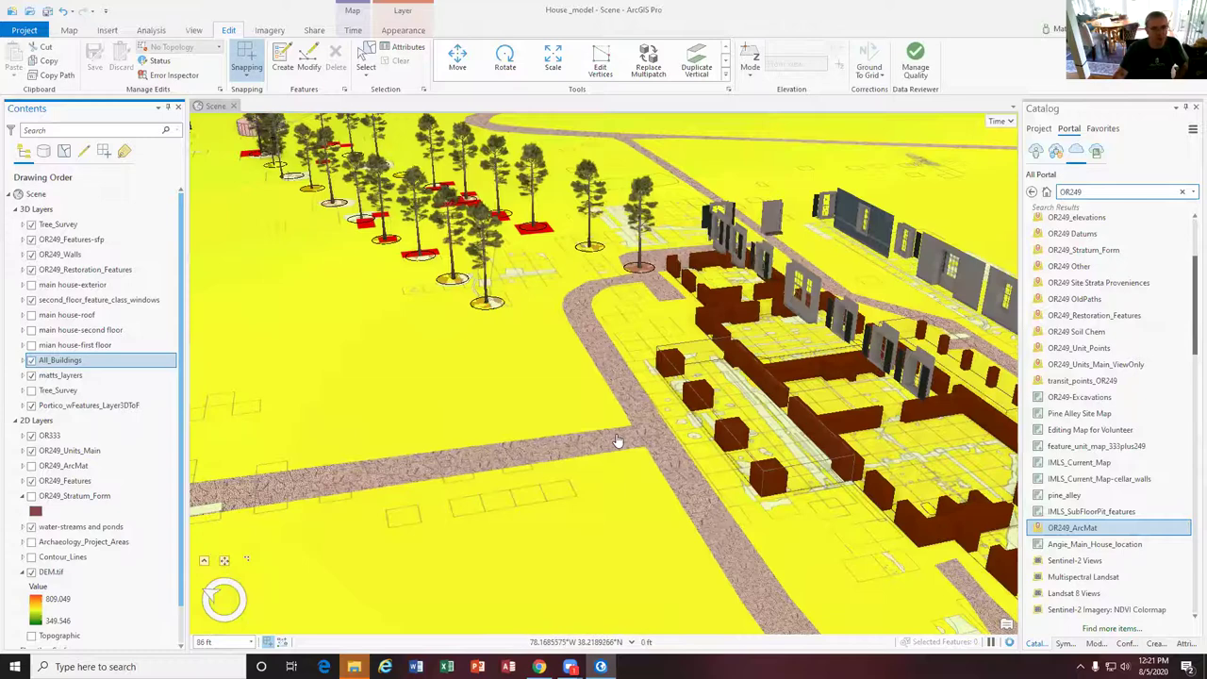
View the Northeast Slave Quarter's building record and its full-size photo, and close the record
{"action": "scroll", "coordinate": [622, 440], "scroll_direction": "down", "scroll_amount": 2}
{"action": "middle_click_drag", "start_coordinate": [638, 443], "coordinate": [839, 359]}
{"action": "left_click_drag", "start_coordinate": [845, 356], "coordinate": [568, 469]}
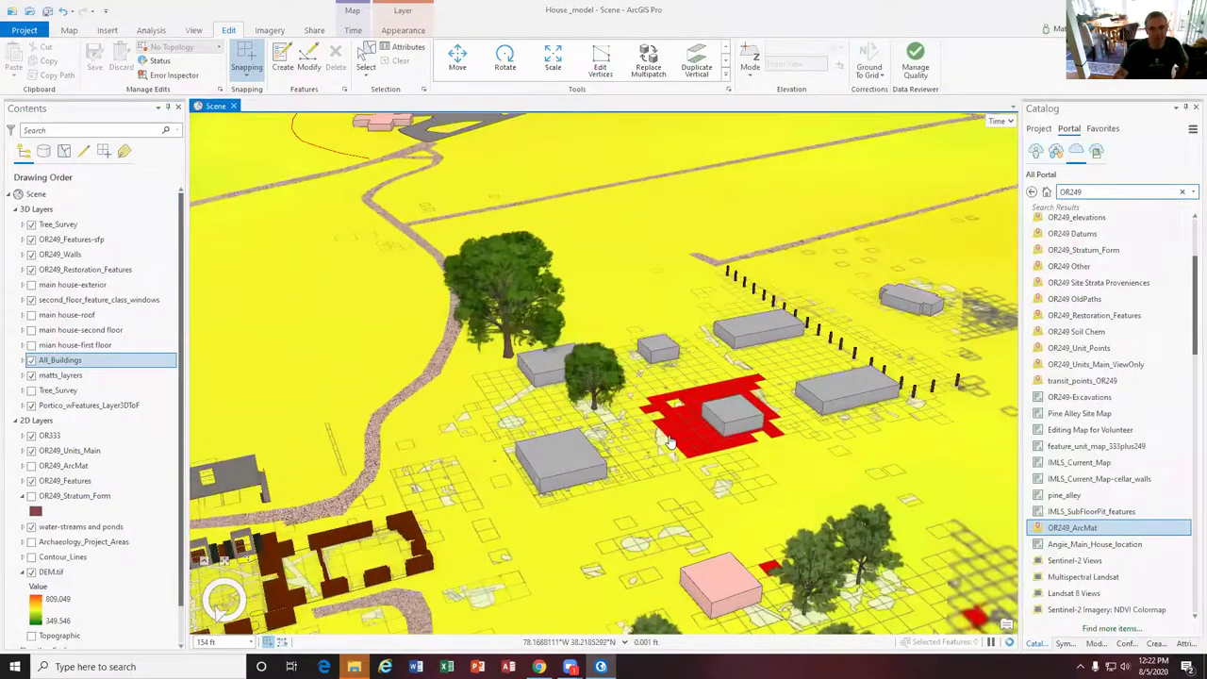
{"action": "scroll", "coordinate": [568, 469], "scroll_direction": "up", "scroll_amount": 2}
{"action": "scroll", "coordinate": [566, 468], "scroll_direction": "up", "scroll_amount": 1}
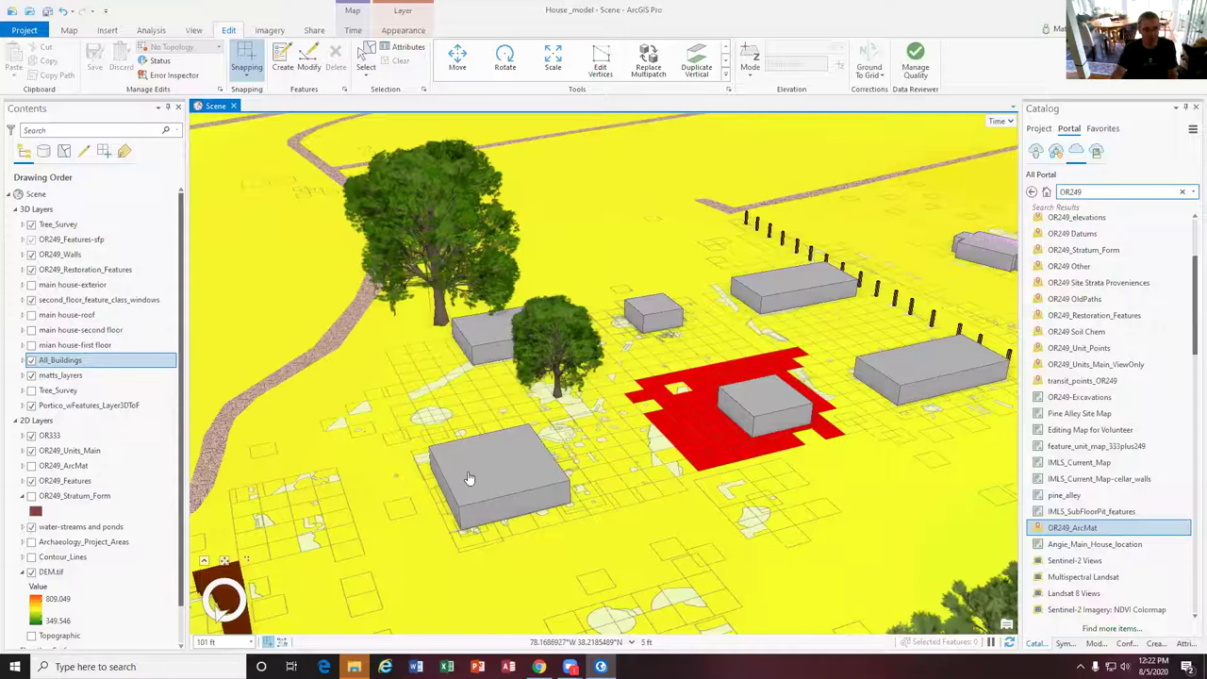
{"action": "left_click", "coordinate": [494, 321]}
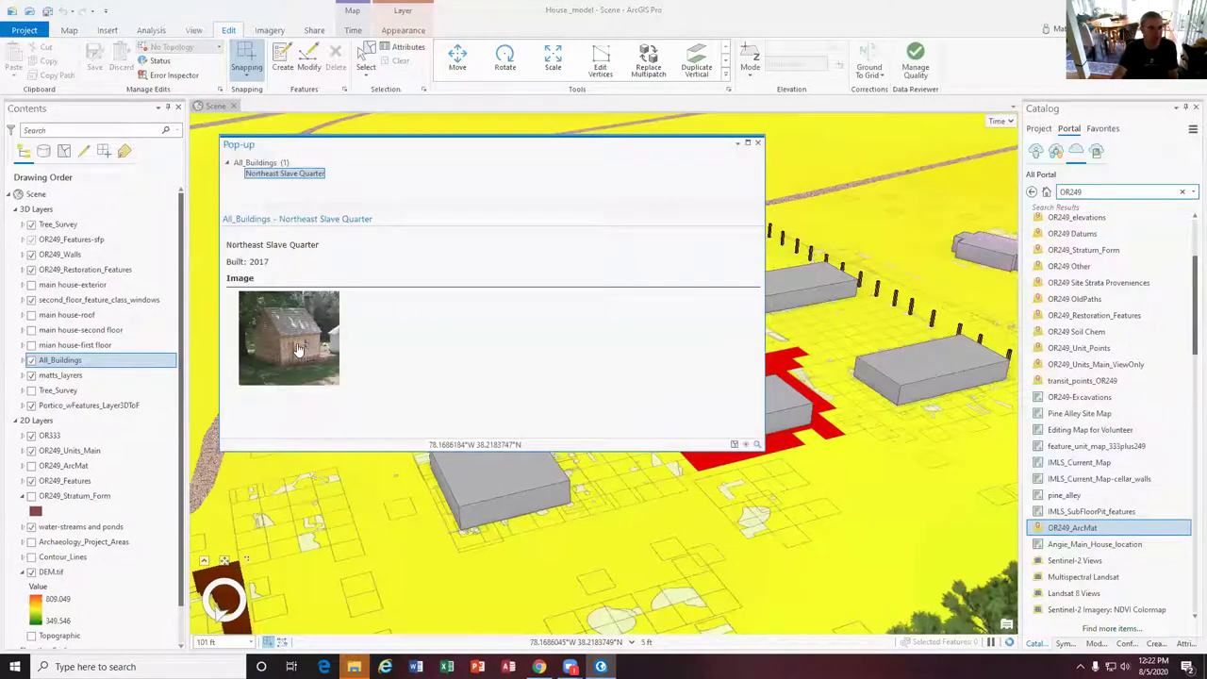
{"action": "left_click", "coordinate": [297, 349]}
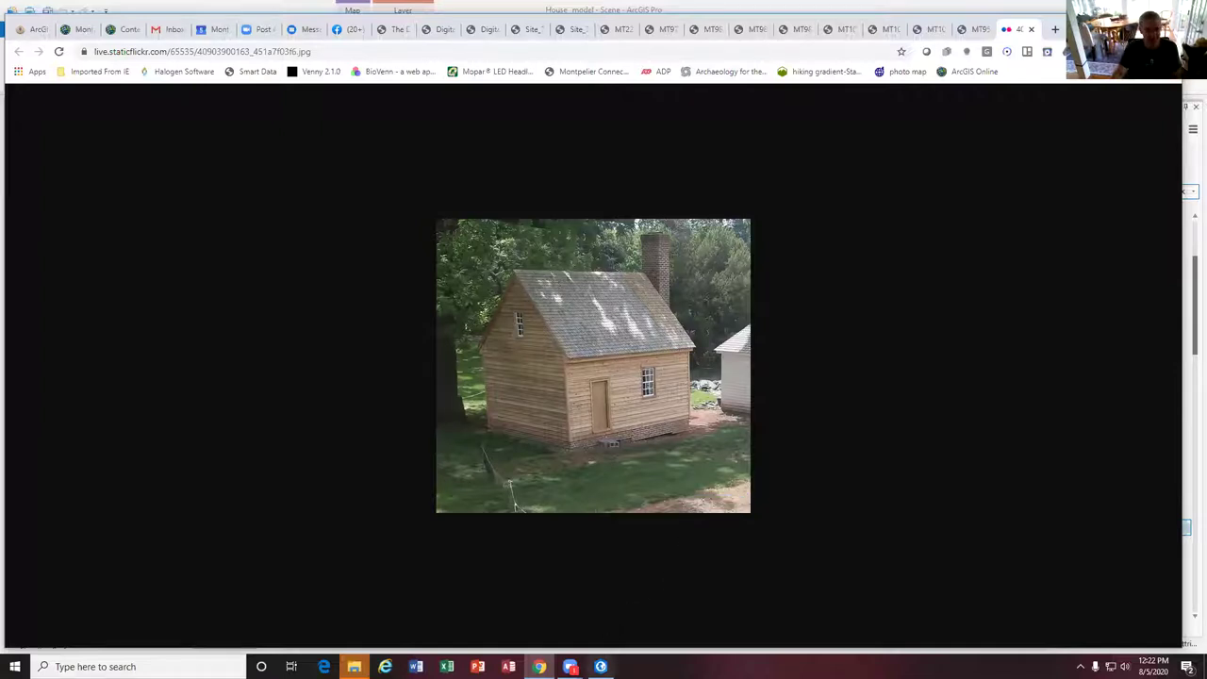
{"action": "left_click", "coordinate": [593, 603]}
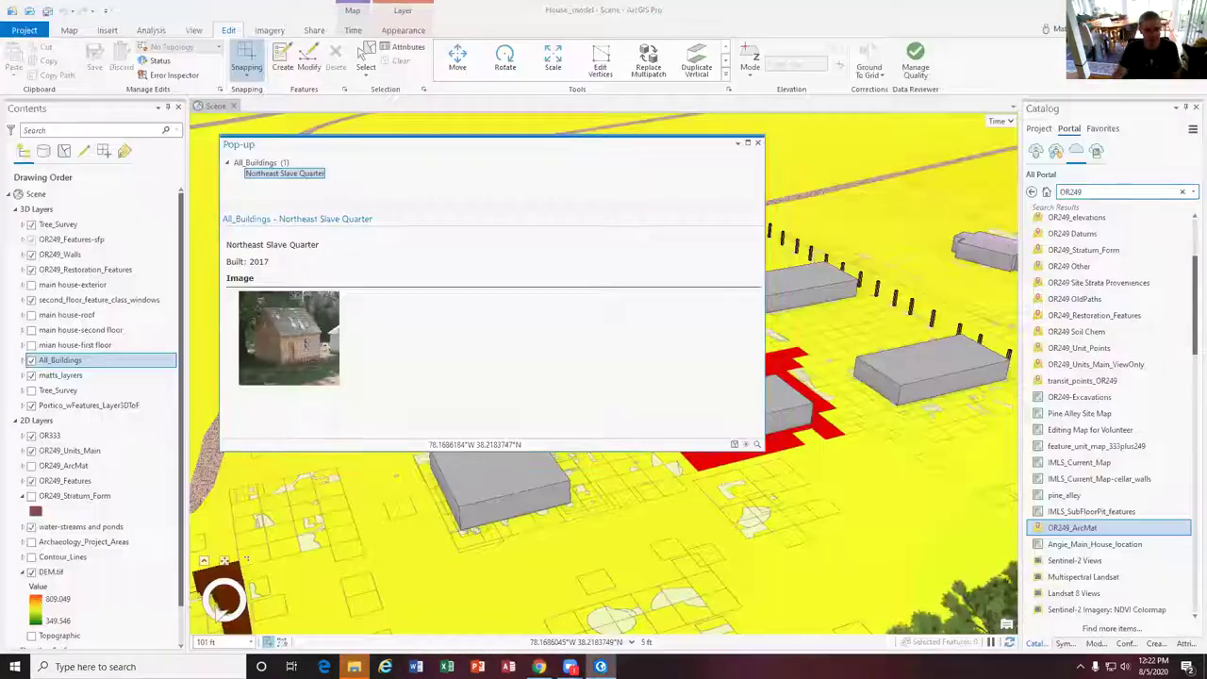
{"action": "left_click", "coordinate": [758, 144]}
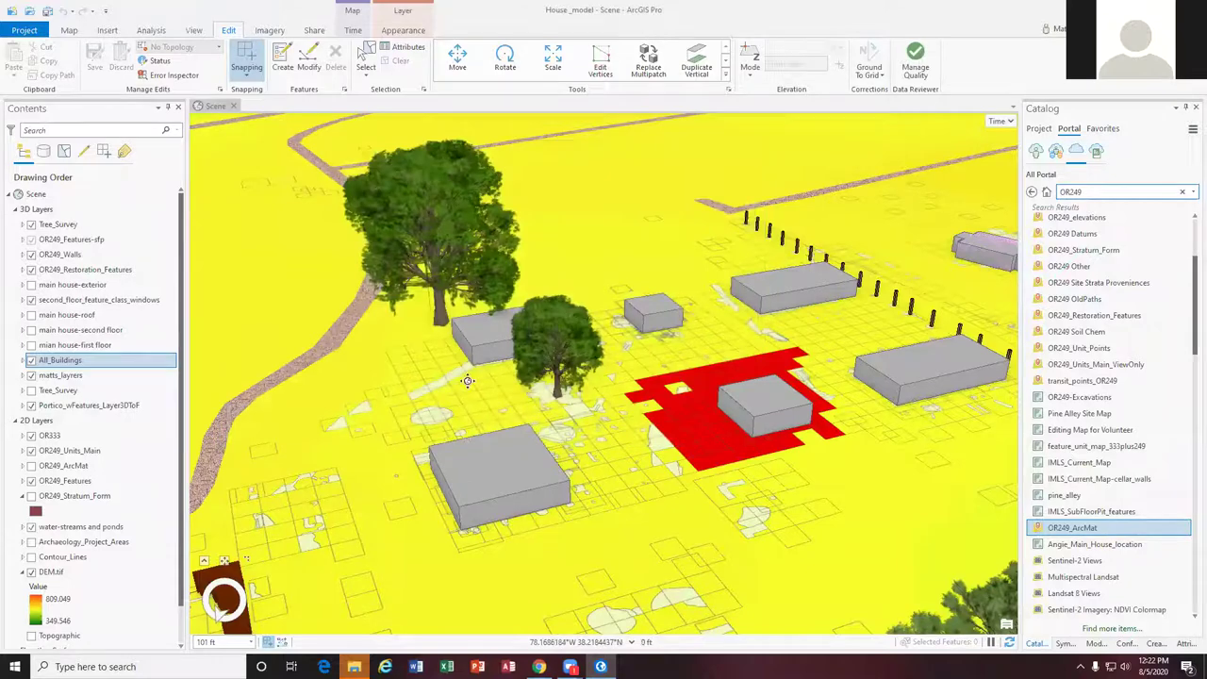
Survey the building blocks beside the main house and view the Southeast Slave Quarter's record
{"action": "middle_click_drag", "start_coordinate": [465, 382], "coordinate": [555, 426]}
{"action": "scroll", "coordinate": [554, 426], "scroll_direction": "down", "scroll_amount": 6}
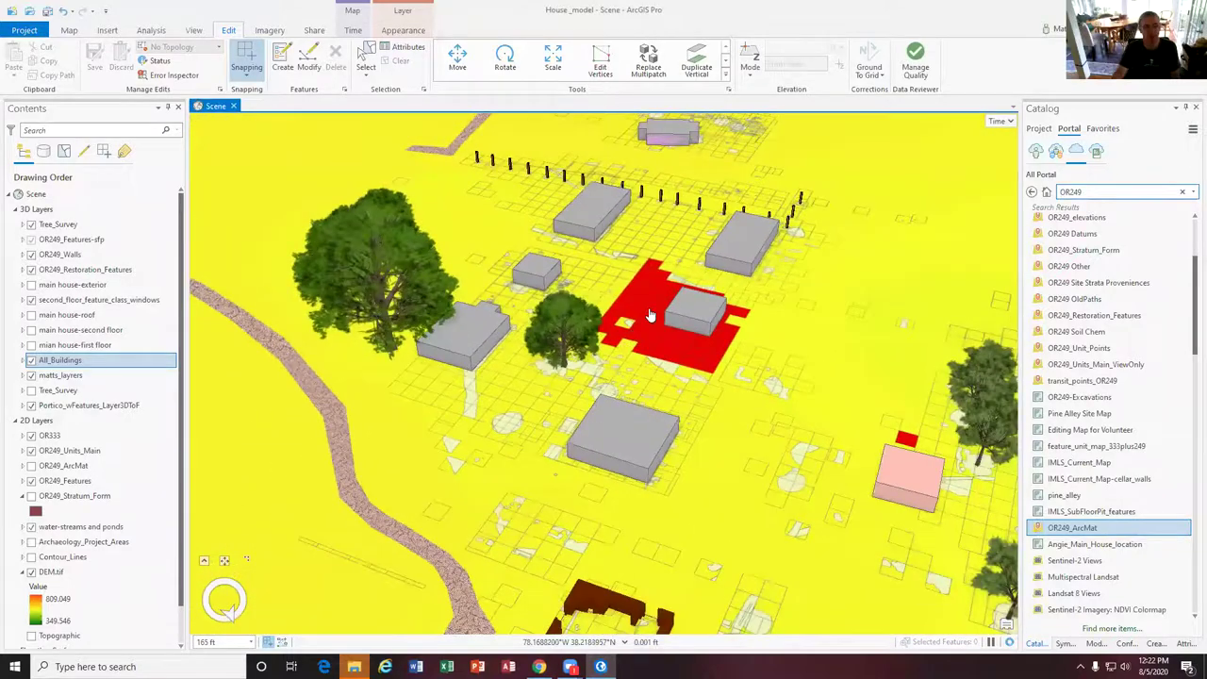
{"action": "scroll", "coordinate": [649, 314], "scroll_direction": "up", "scroll_amount": 5}
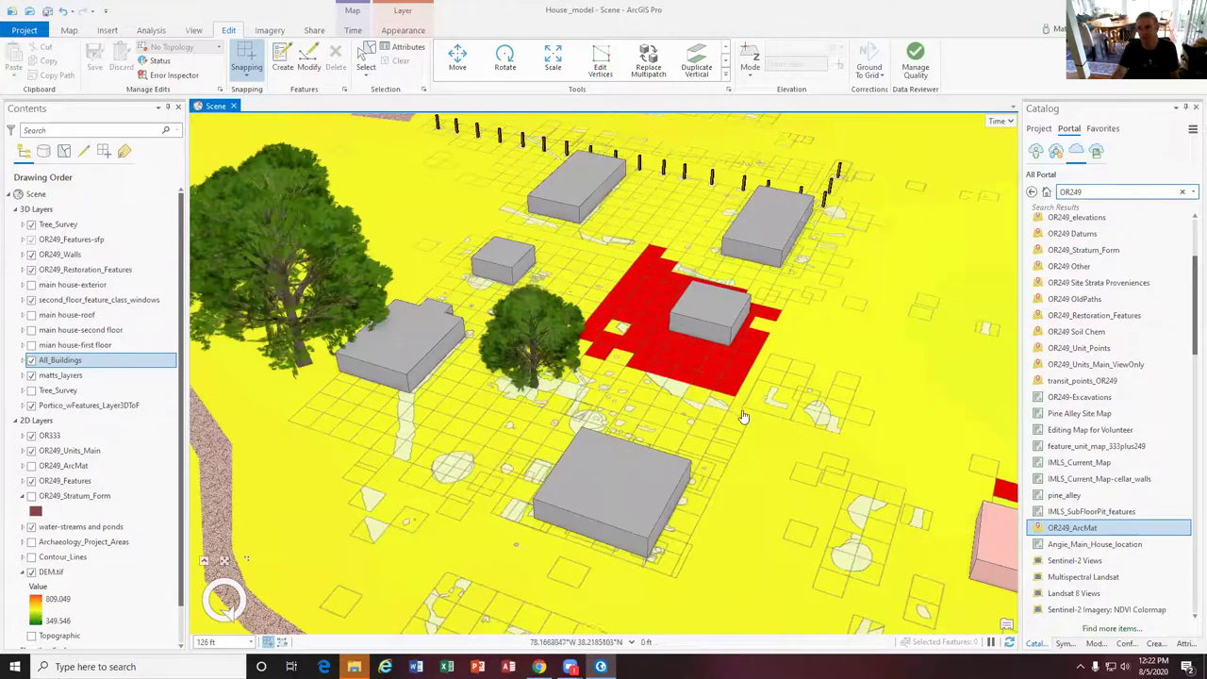
{"action": "scroll", "coordinate": [749, 419], "scroll_direction": "down", "scroll_amount": 5}
{"action": "middle_click_drag", "start_coordinate": [762, 423], "coordinate": [675, 373]}
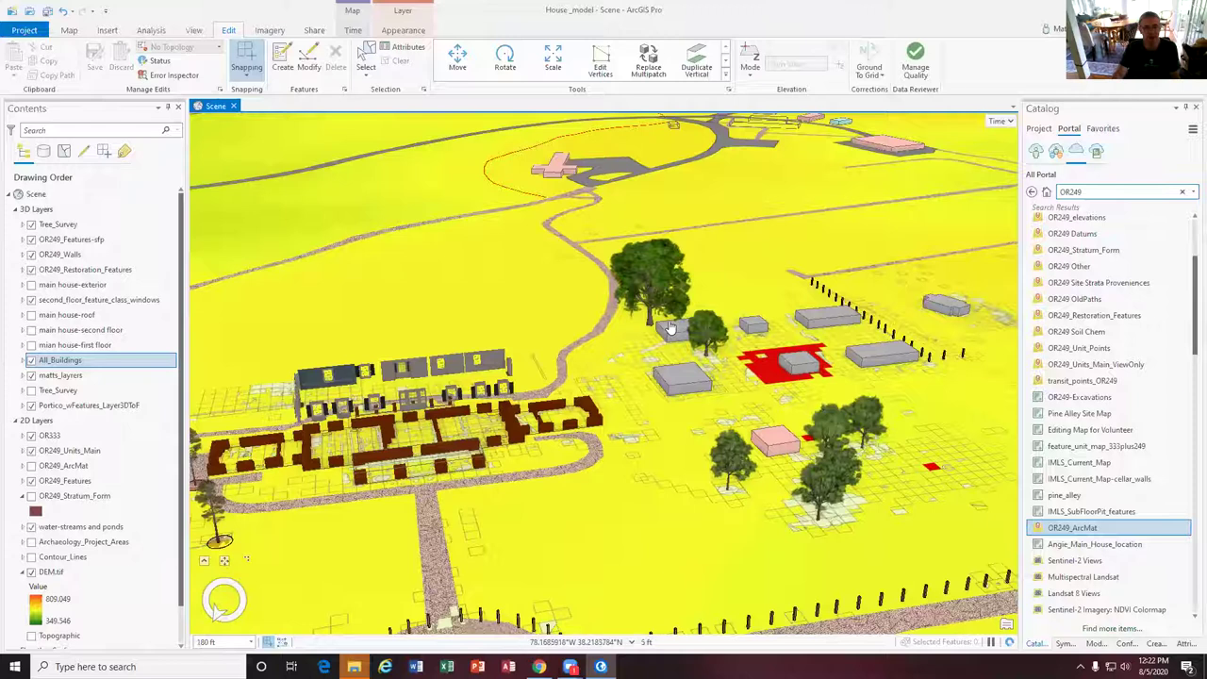
{"action": "left_click", "coordinate": [820, 316]}
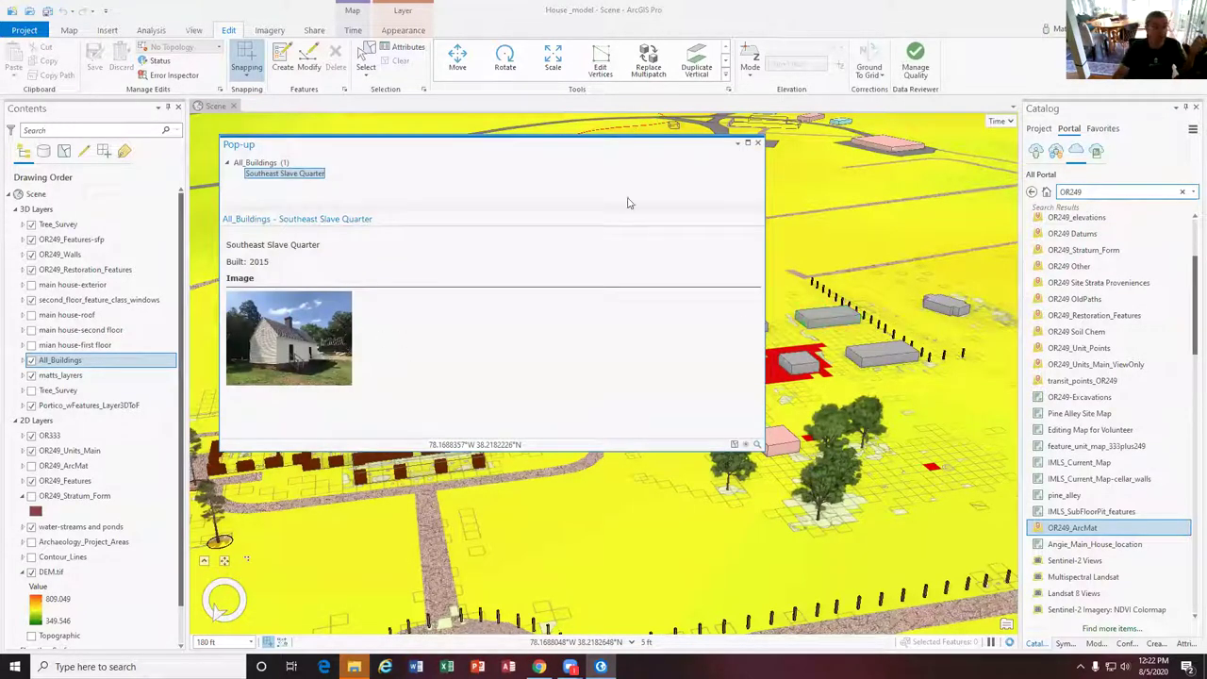
{"action": "left_click", "coordinate": [758, 143]}
View the records of the grey building by the near end of the fence and the pink Mansion Well House
{"action": "left_click", "coordinate": [891, 357]}
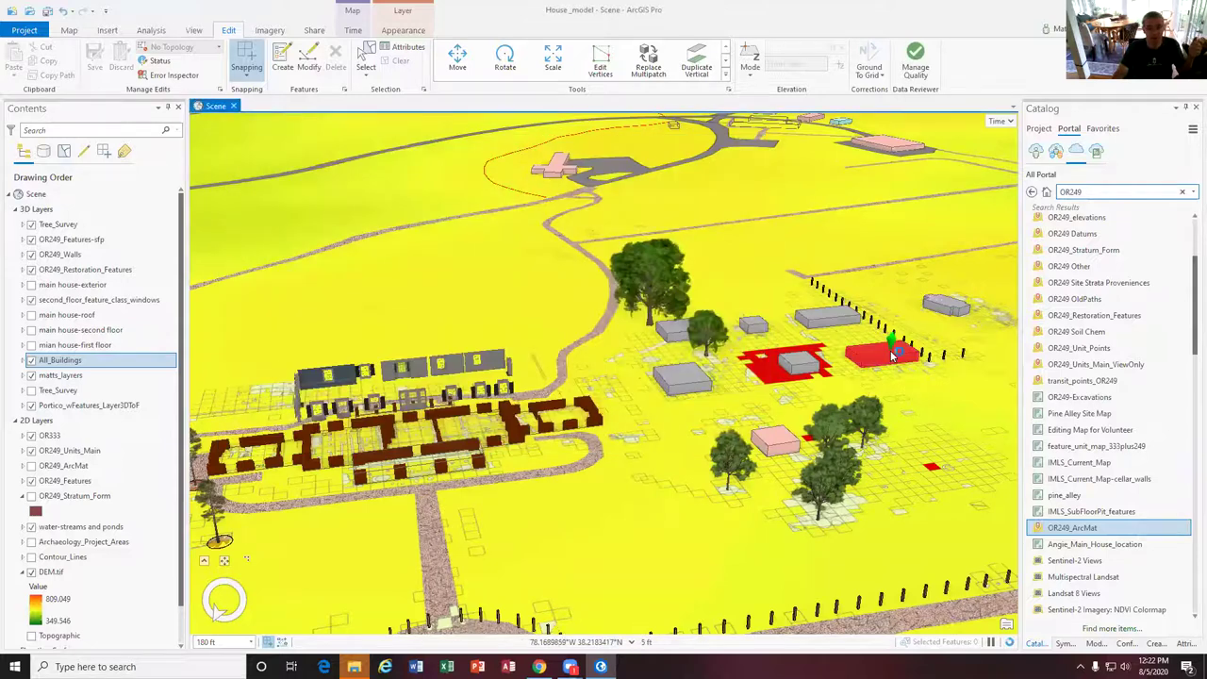
{"action": "left_click", "coordinate": [757, 143]}
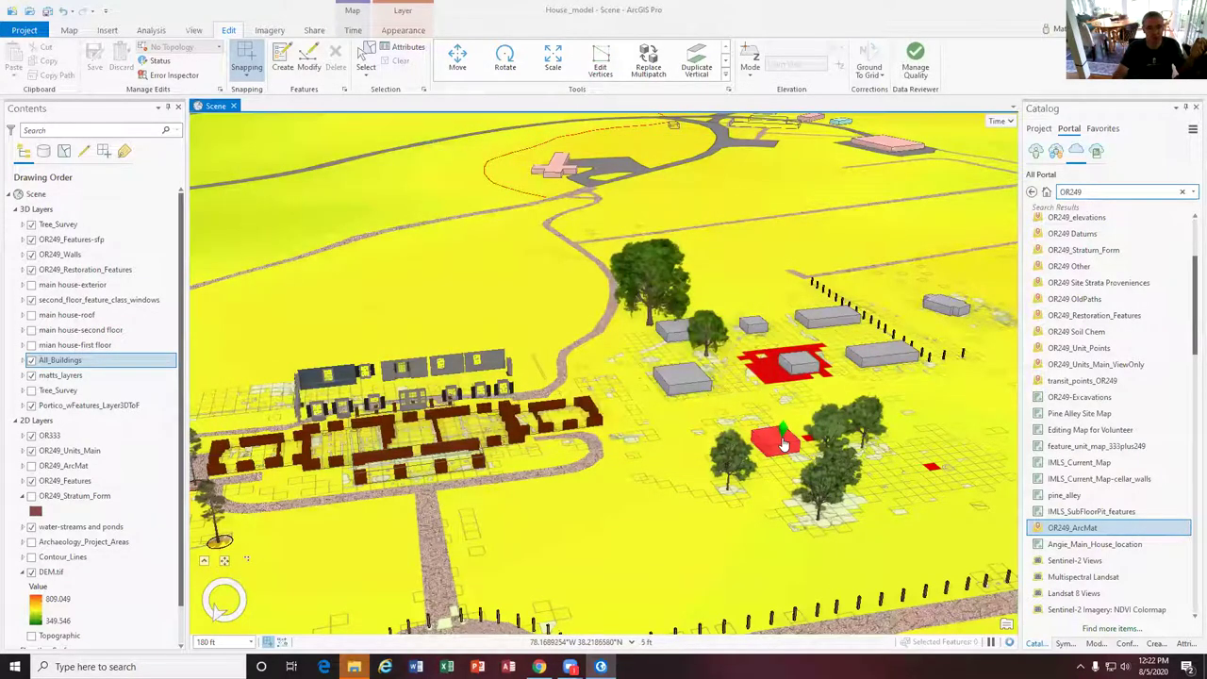
{"action": "left_click", "coordinate": [782, 443]}
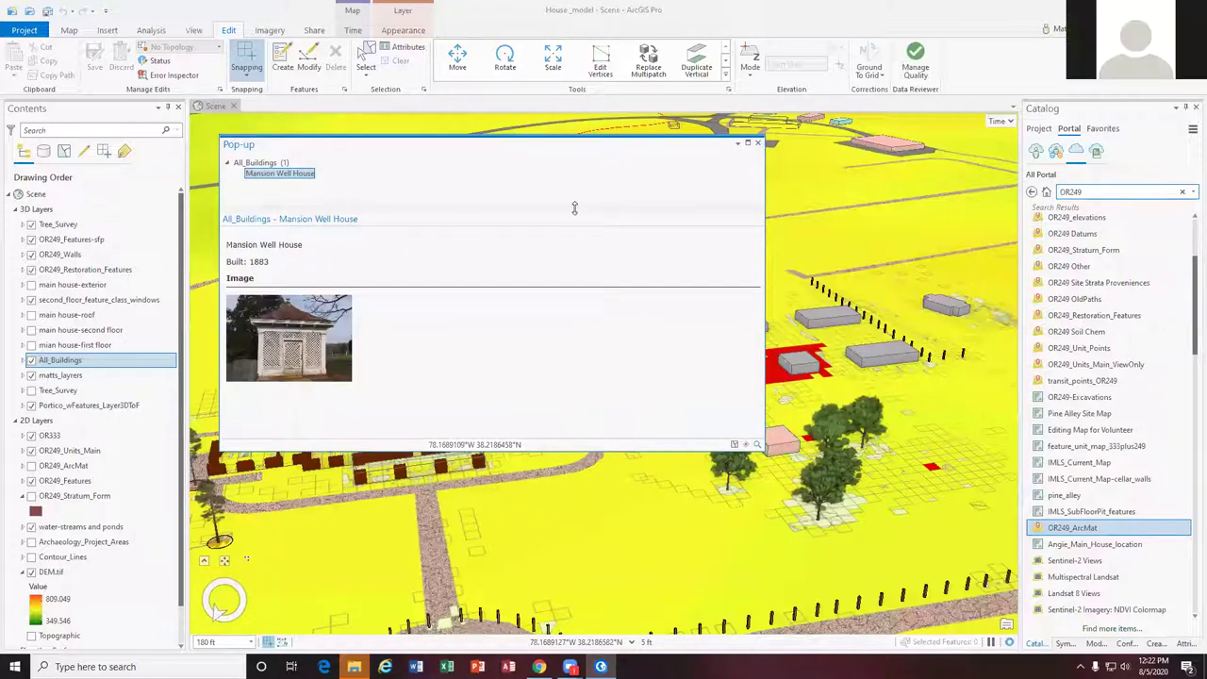
{"action": "left_click", "coordinate": [759, 143]}
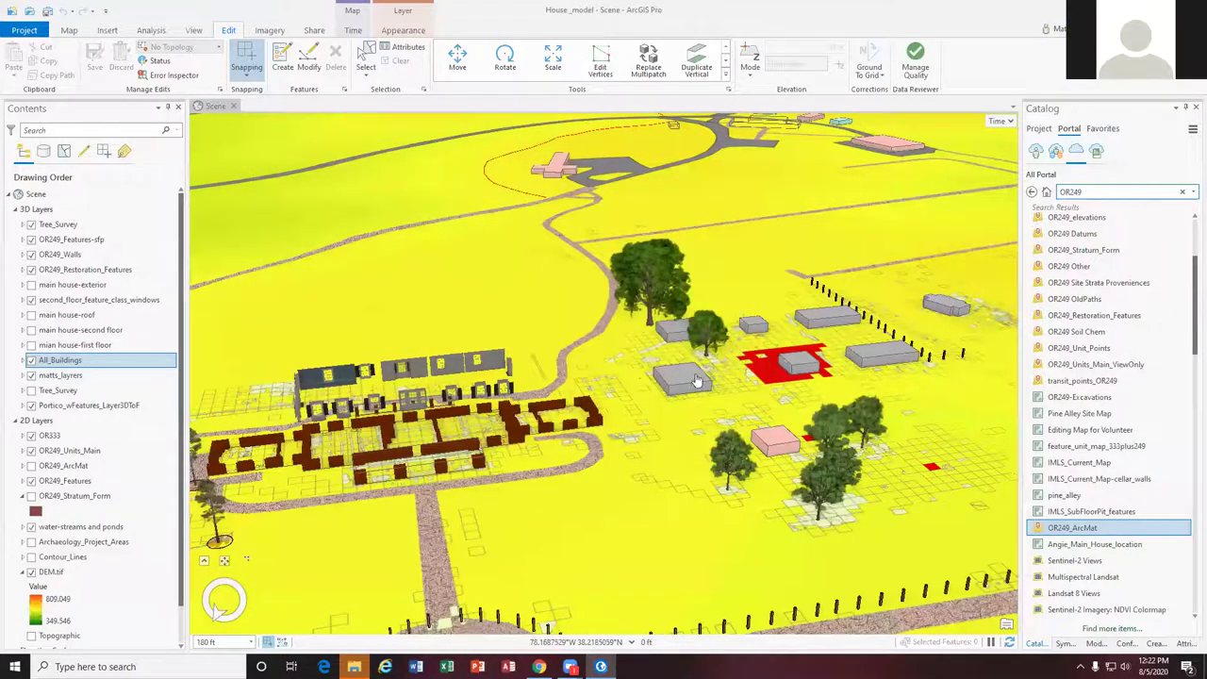
View both Stable Quarter records for the building beyond the fence, including the full-size excavation photo
{"action": "scroll", "coordinate": [728, 472], "scroll_direction": "up", "scroll_amount": 3}
{"action": "middle_click_drag", "start_coordinate": [837, 432], "coordinate": [728, 456]}
{"action": "left_click", "coordinate": [728, 457]}
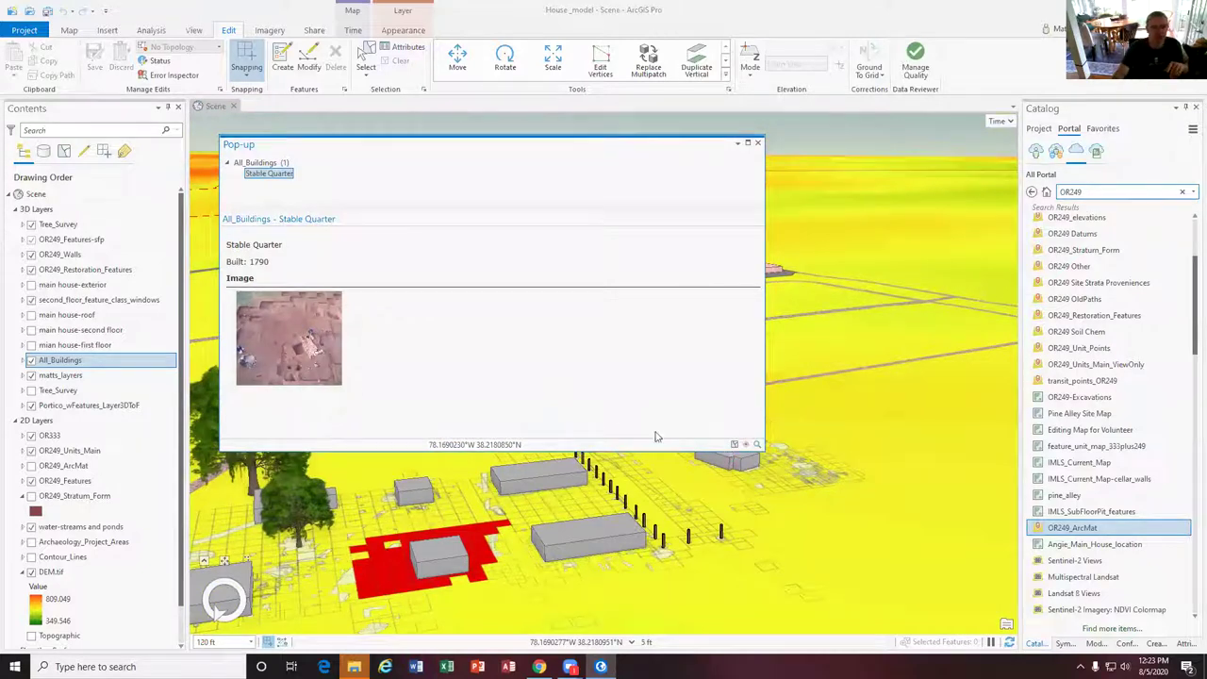
{"action": "left_click", "coordinate": [288, 356]}
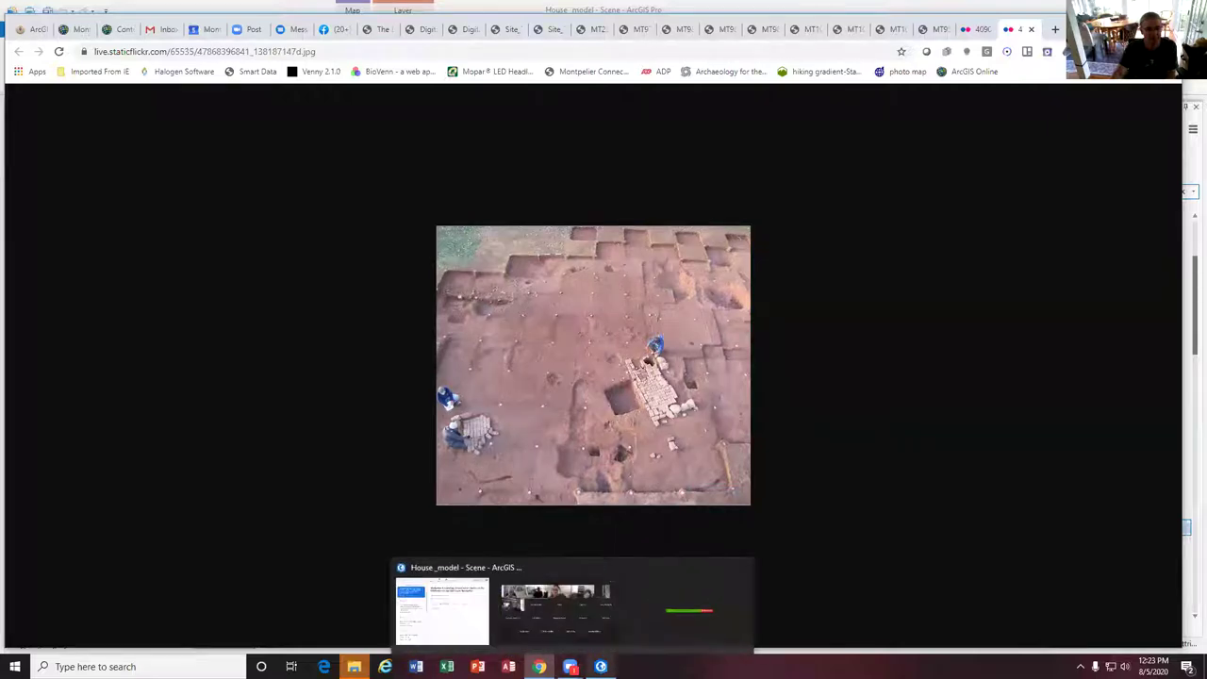
{"action": "left_click", "coordinate": [600, 667]}
{"action": "left_click", "coordinate": [740, 459]}
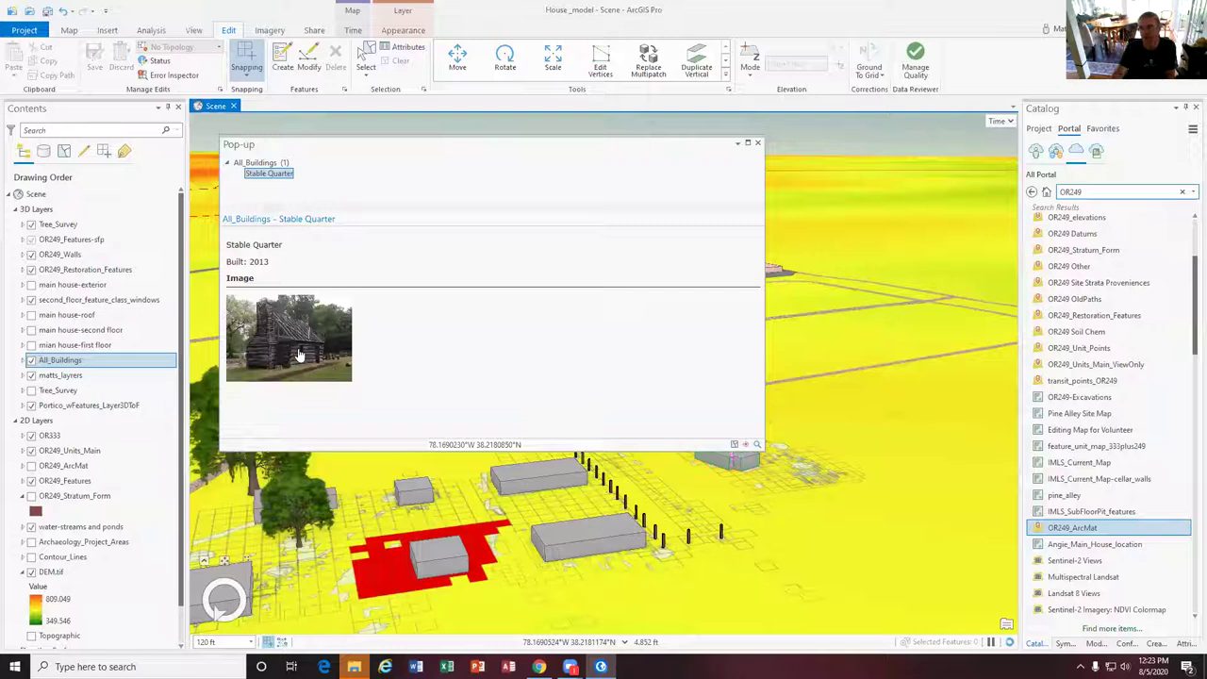
{"action": "left_click", "coordinate": [756, 144]}
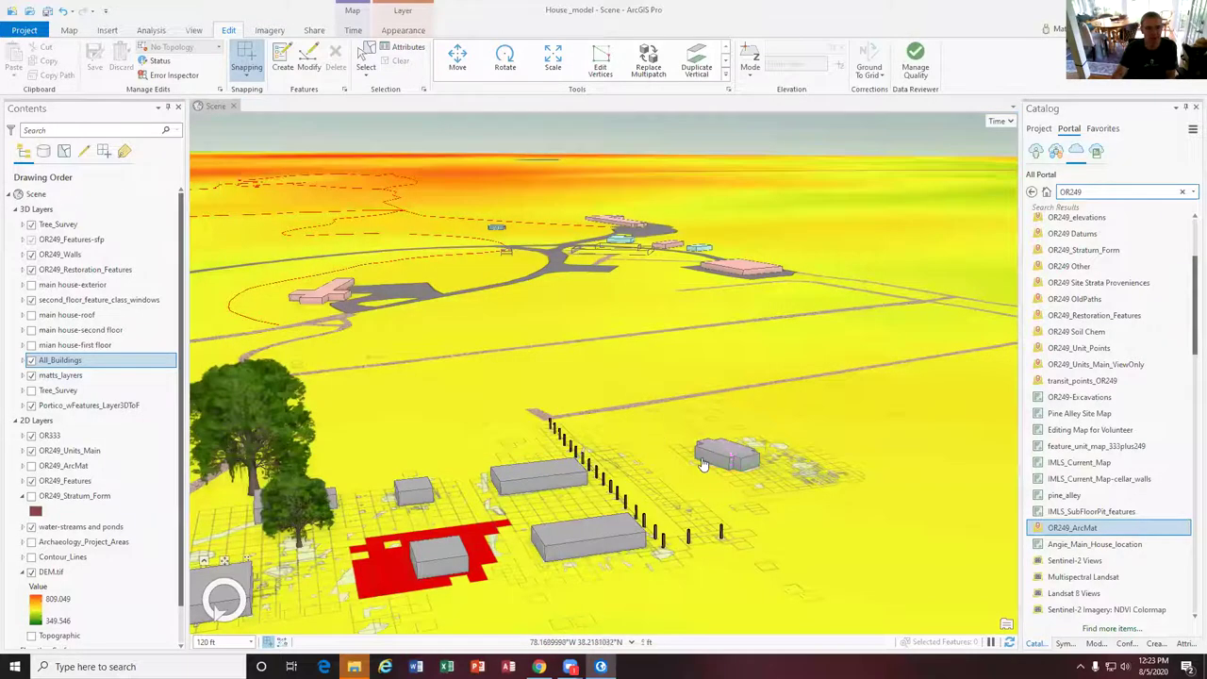
View the record and full-size photo of the Bowling Alley, the pink cross-shaped building beside the grey paved lot
{"action": "scroll", "coordinate": [512, 335], "scroll_direction": "up", "scroll_amount": 5}
{"action": "left_click_drag", "start_coordinate": [630, 179], "coordinate": [639, 507]}
{"action": "scroll", "coordinate": [603, 413], "scroll_direction": "down", "scroll_amount": 4}
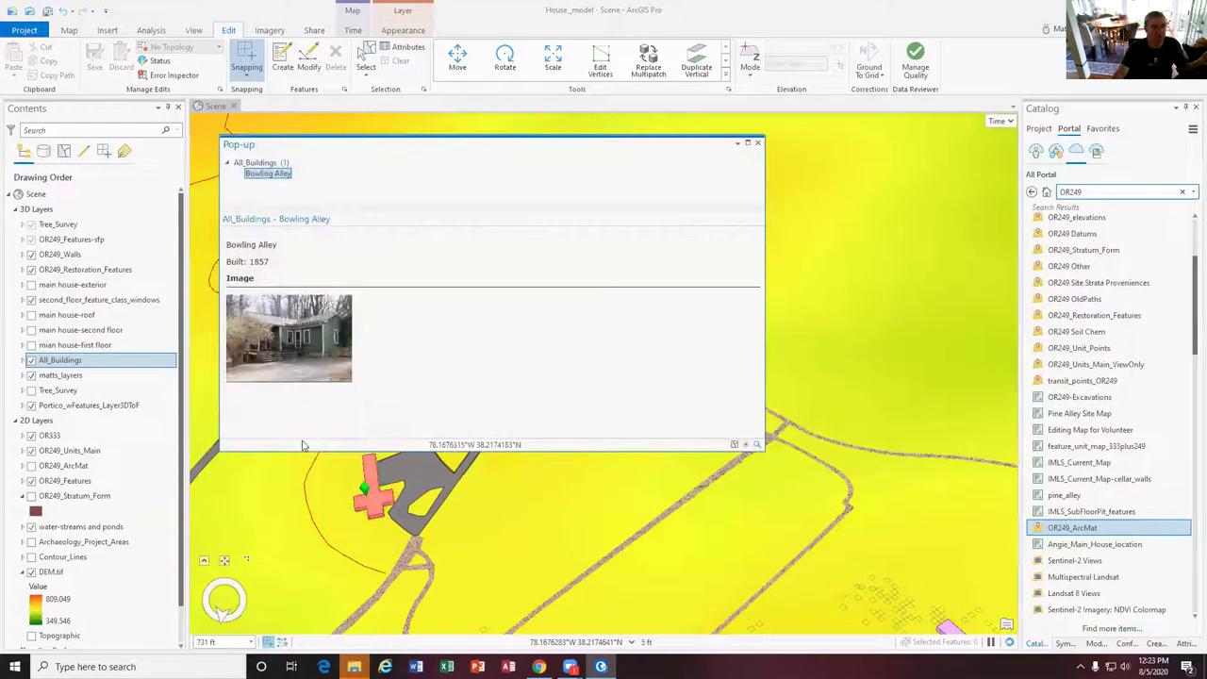
{"action": "left_click", "coordinate": [292, 349]}
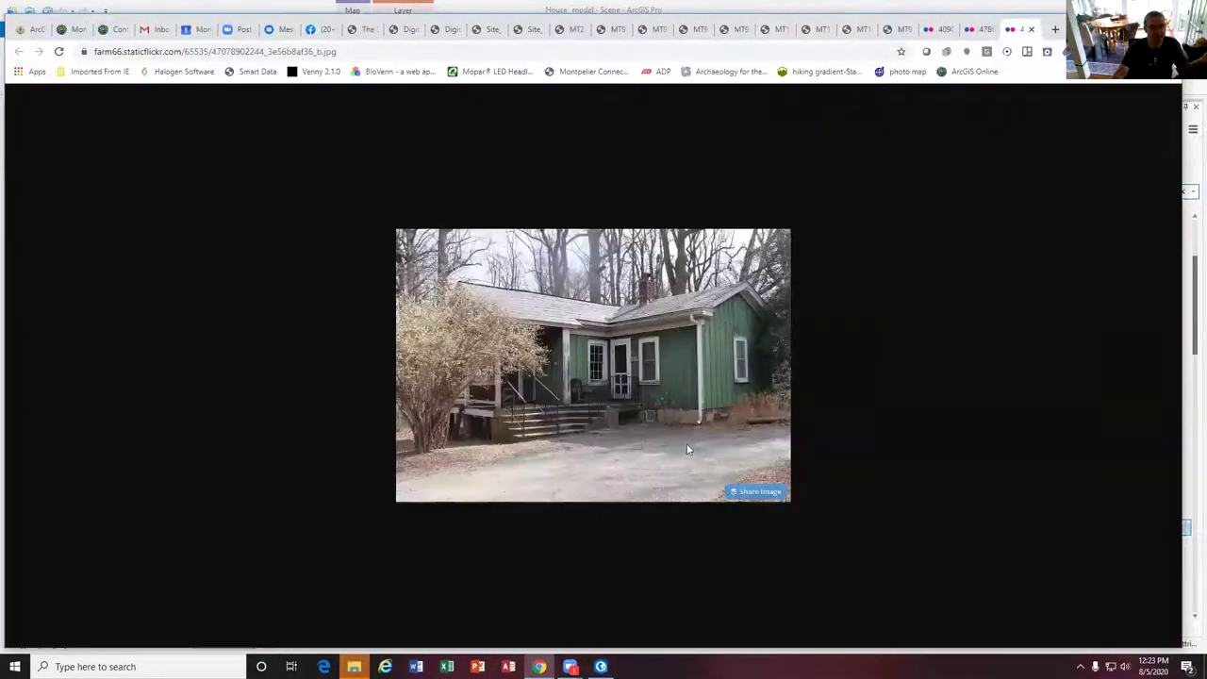
{"action": "left_click", "coordinate": [601, 667]}
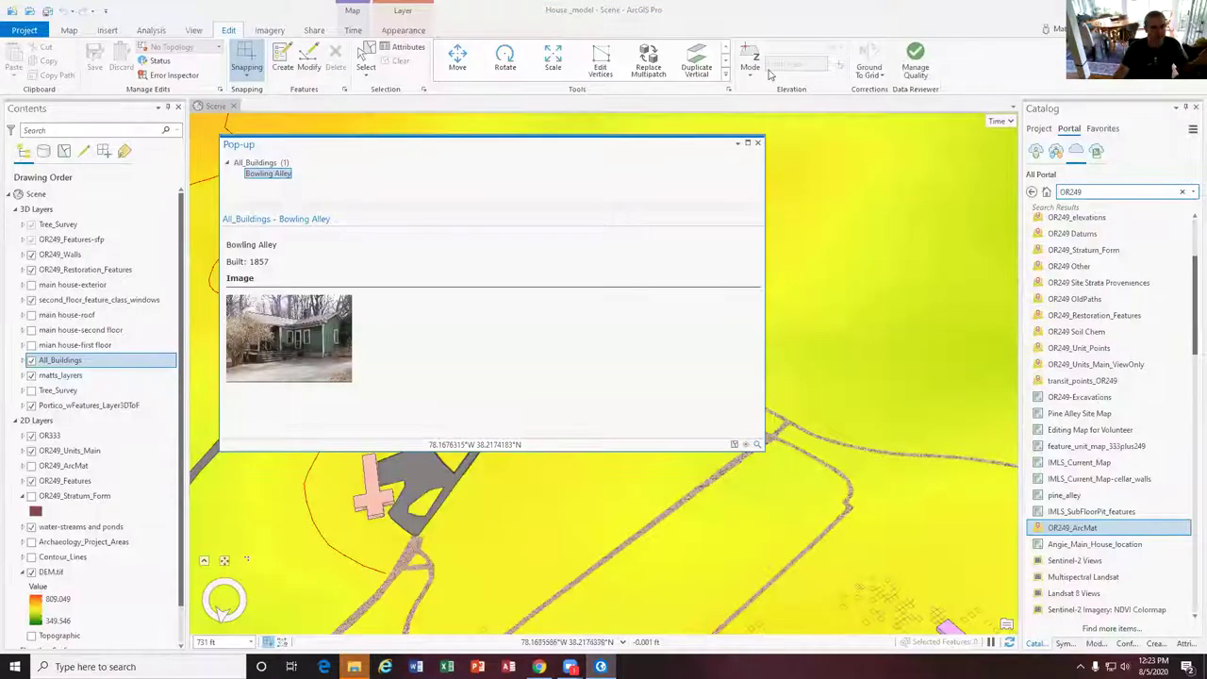
{"action": "left_click", "coordinate": [757, 143]}
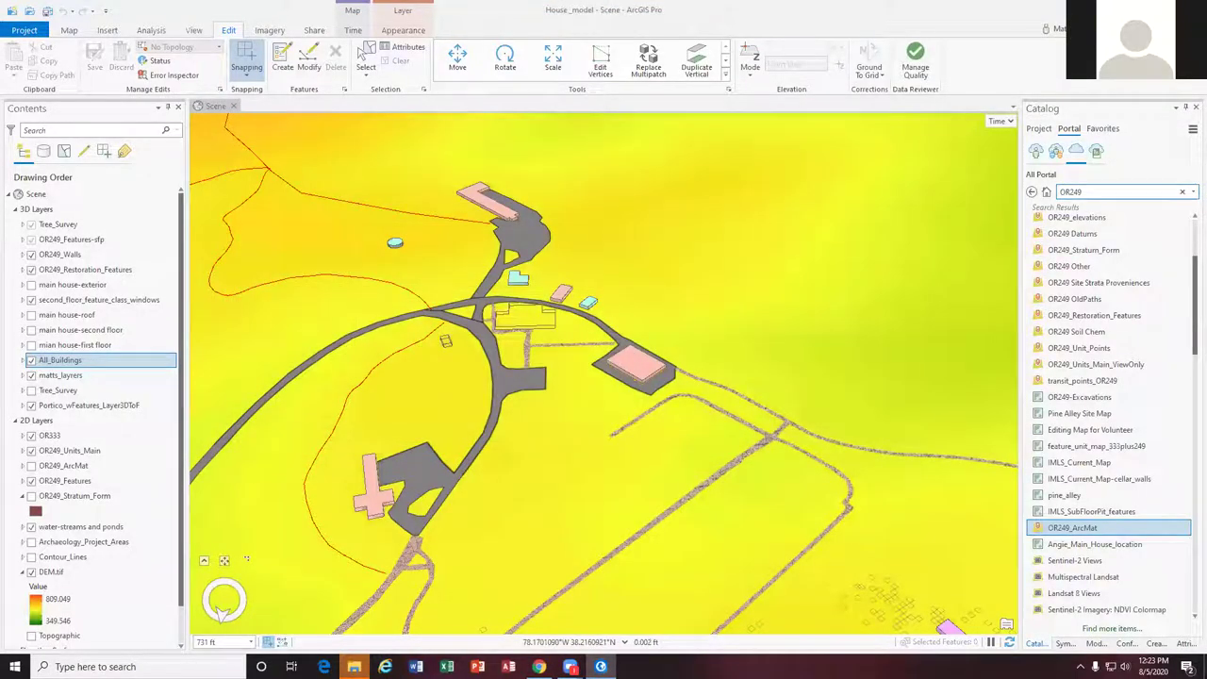
View the Cellar Holes record of the small pink marker inside the northwestern bend of the red boundary line, and inspect its footprint up close
{"action": "scroll", "coordinate": [632, 313], "scroll_direction": "down", "scroll_amount": 5}
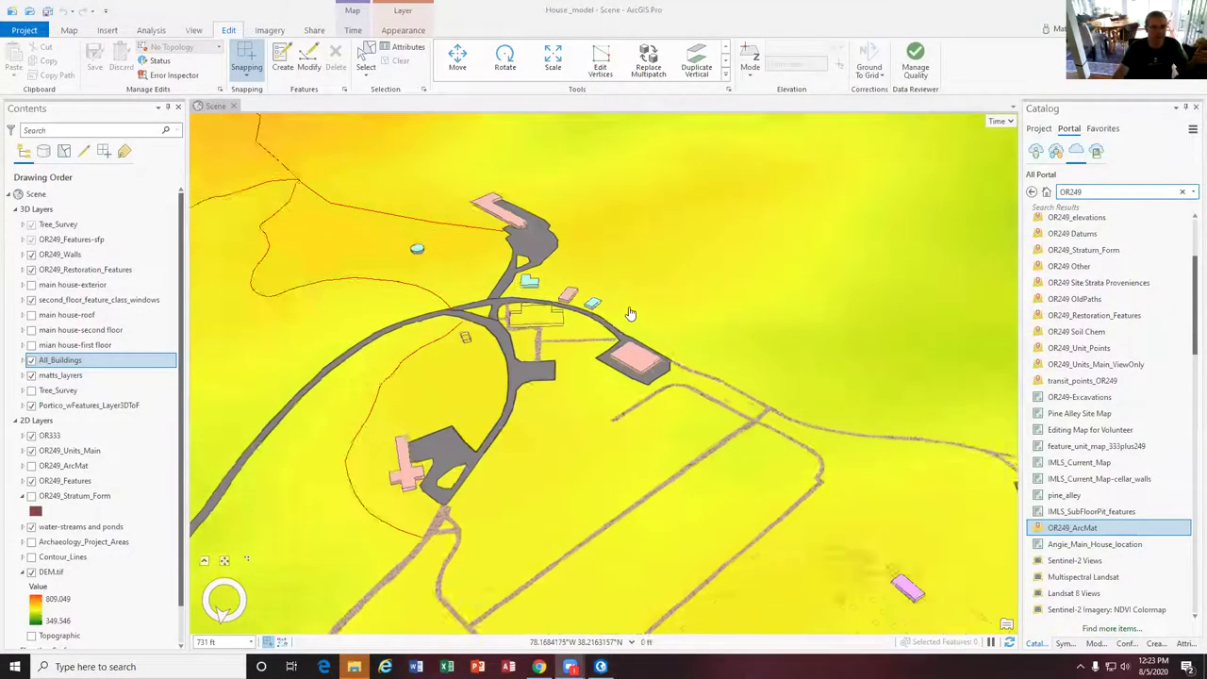
{"action": "scroll", "coordinate": [632, 312], "scroll_direction": "down", "scroll_amount": 2}
{"action": "mouse_move", "coordinate": [584, 354]}
{"action": "middle_mouse_down"}
{"action": "mouse_move", "coordinate": [612, 339]}
{"action": "mouse_move", "coordinate": [459, 361]}
{"action": "middle_mouse_up"}
{"action": "middle_click_drag", "start_coordinate": [586, 311], "coordinate": [418, 358]}
{"action": "left_click_drag", "start_coordinate": [630, 165], "coordinate": [628, 434]}
{"action": "scroll", "coordinate": [562, 277], "scroll_direction": "down", "scroll_amount": 3}
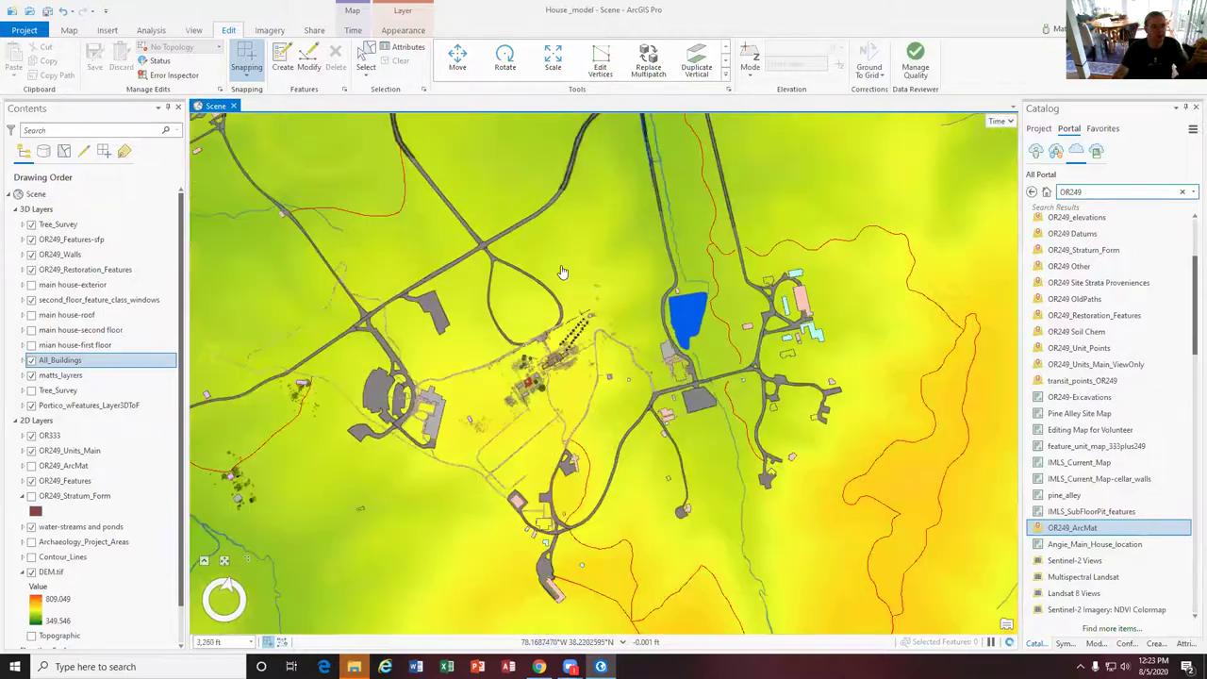
{"action": "left_click_drag", "start_coordinate": [427, 188], "coordinate": [612, 532]}
{"action": "left_click_drag", "start_coordinate": [461, 288], "coordinate": [576, 501]}
{"action": "scroll", "coordinate": [518, 220], "scroll_direction": "up", "scroll_amount": 3}
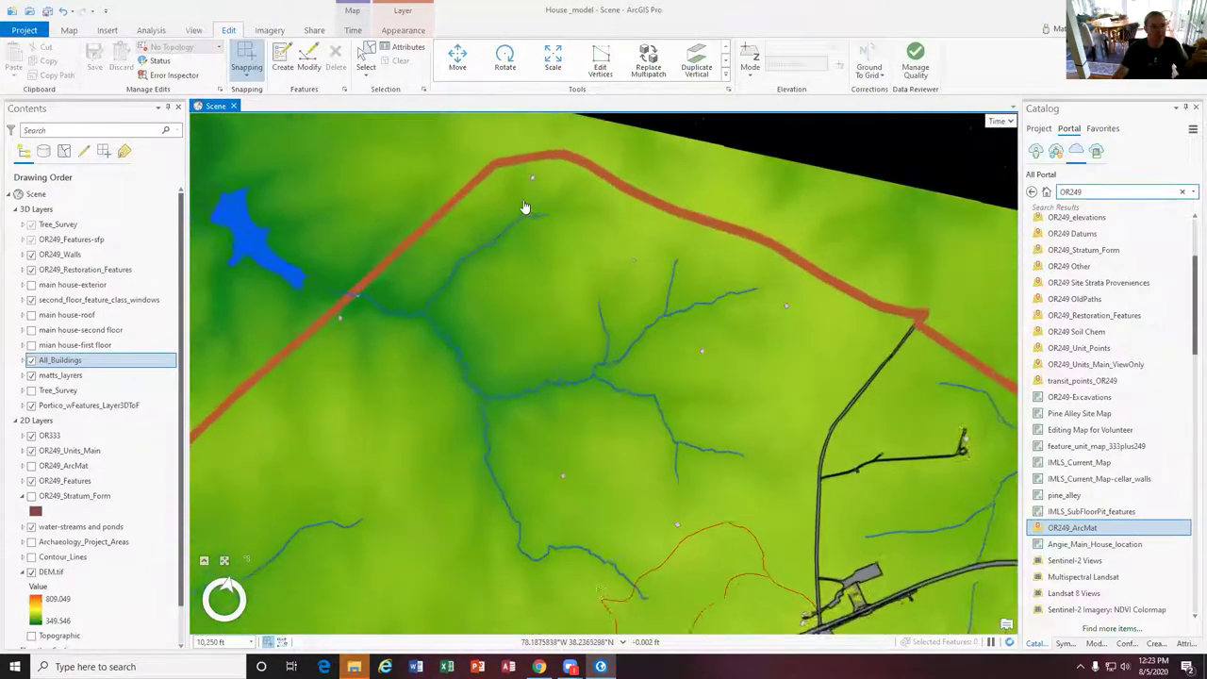
{"action": "left_click", "coordinate": [540, 165]}
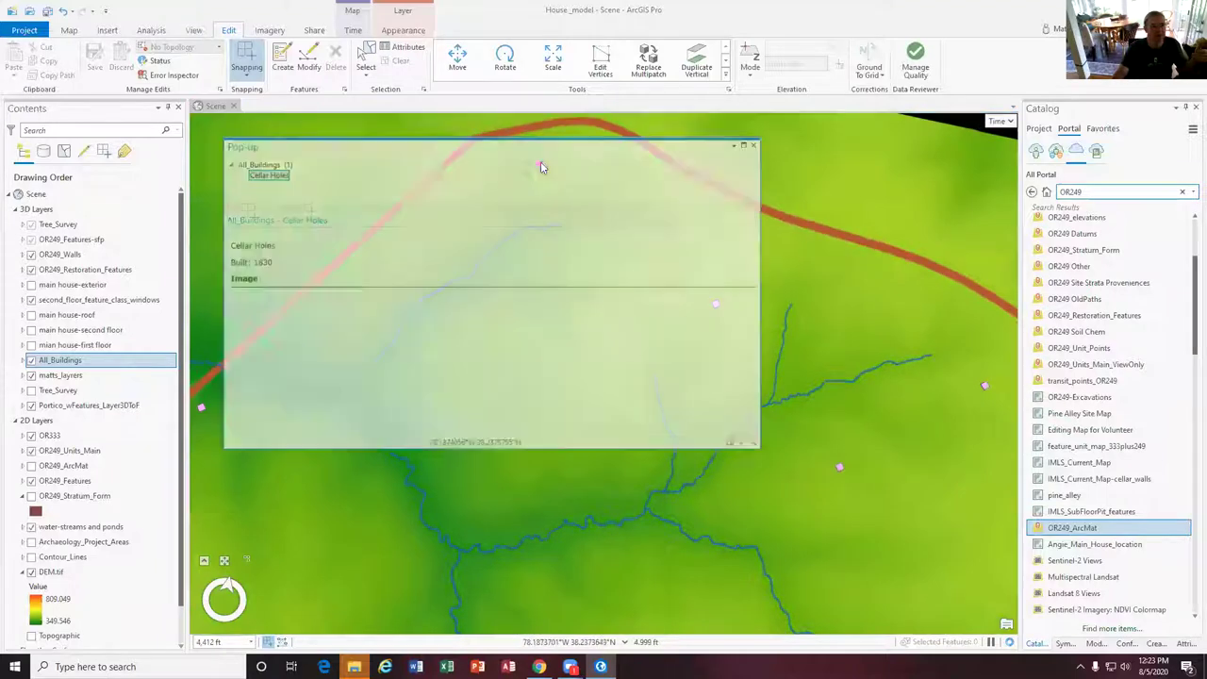
{"action": "left_click", "coordinate": [757, 144]}
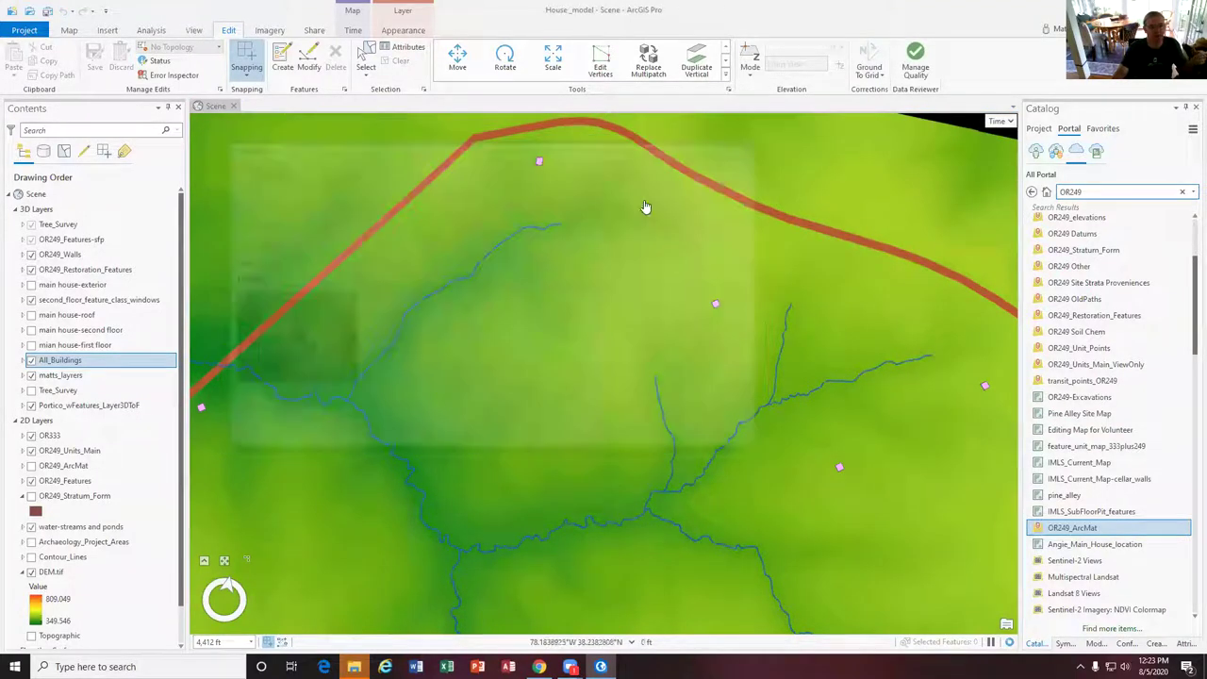
{"action": "scroll", "coordinate": [565, 175], "scroll_direction": "up", "scroll_amount": 4}
{"action": "left_click_drag", "start_coordinate": [453, 157], "coordinate": [507, 337]}
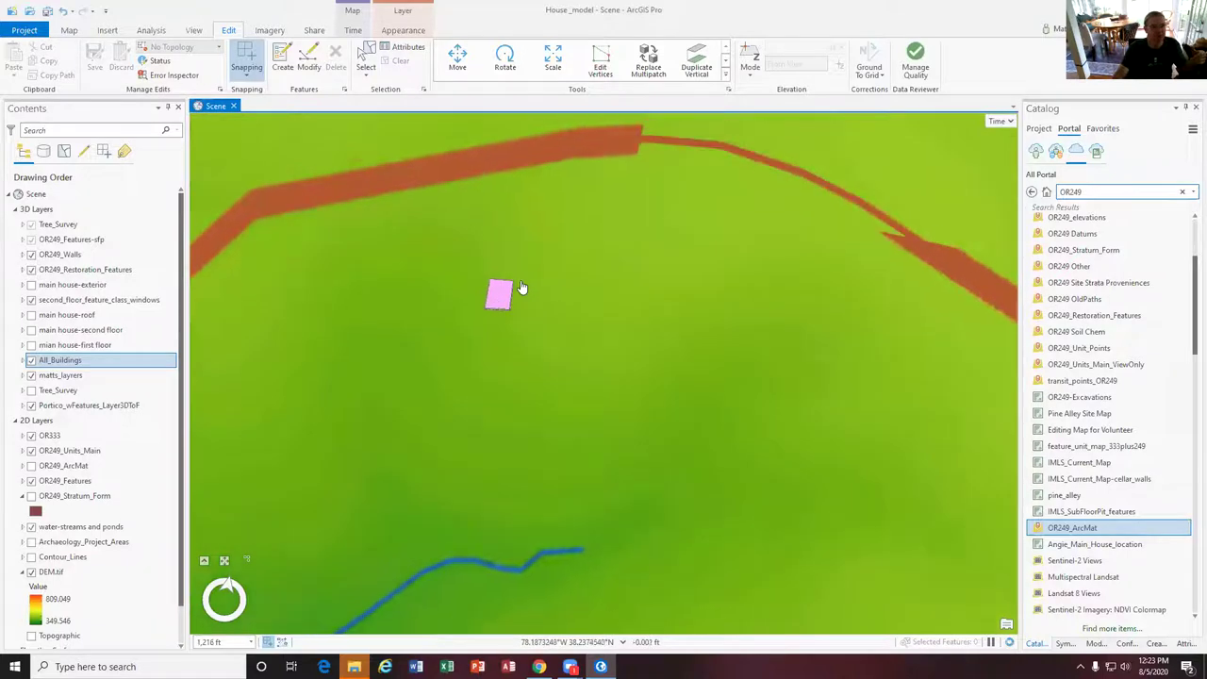
{"action": "scroll", "coordinate": [463, 341], "scroll_direction": "up", "scroll_amount": 3}
{"action": "scroll", "coordinate": [475, 320], "scroll_direction": "down", "scroll_amount": 10}
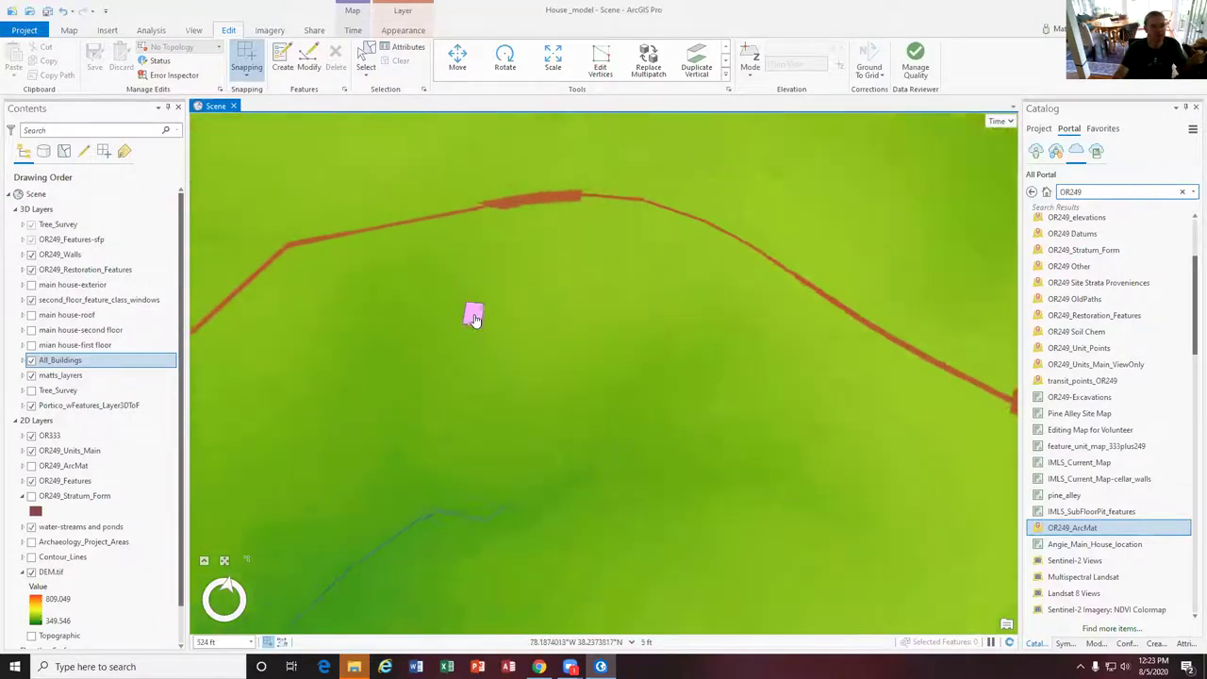
View the Civil War Hut 2 record among the small building outlines along the red trail beyond the grey paved lot
{"action": "scroll", "coordinate": [475, 321], "scroll_direction": "down", "scroll_amount": 3}
{"action": "middle_click_drag", "start_coordinate": [493, 413], "coordinate": [539, 418]}
{"action": "left_click_drag", "start_coordinate": [529, 494], "coordinate": [603, 388]}
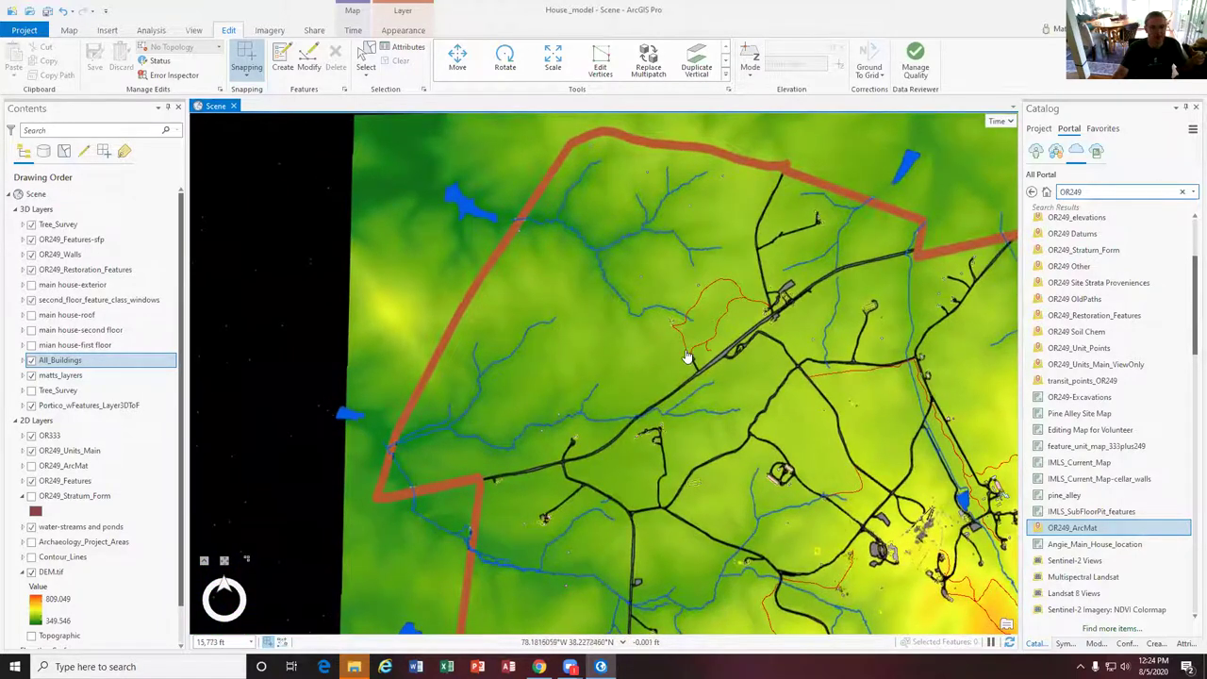
{"action": "scroll", "coordinate": [687, 356], "scroll_direction": "up", "scroll_amount": 5}
{"action": "scroll", "coordinate": [719, 413], "scroll_direction": "up", "scroll_amount": 3}
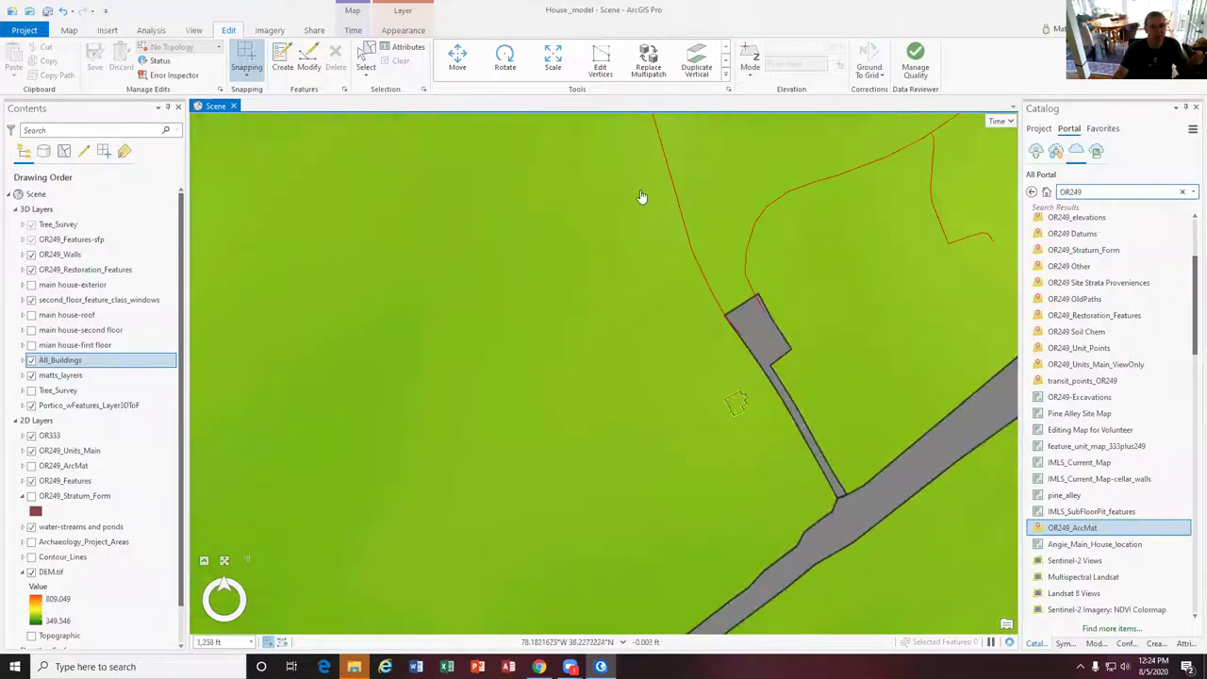
{"action": "left_click_drag", "start_coordinate": [641, 196], "coordinate": [641, 410]}
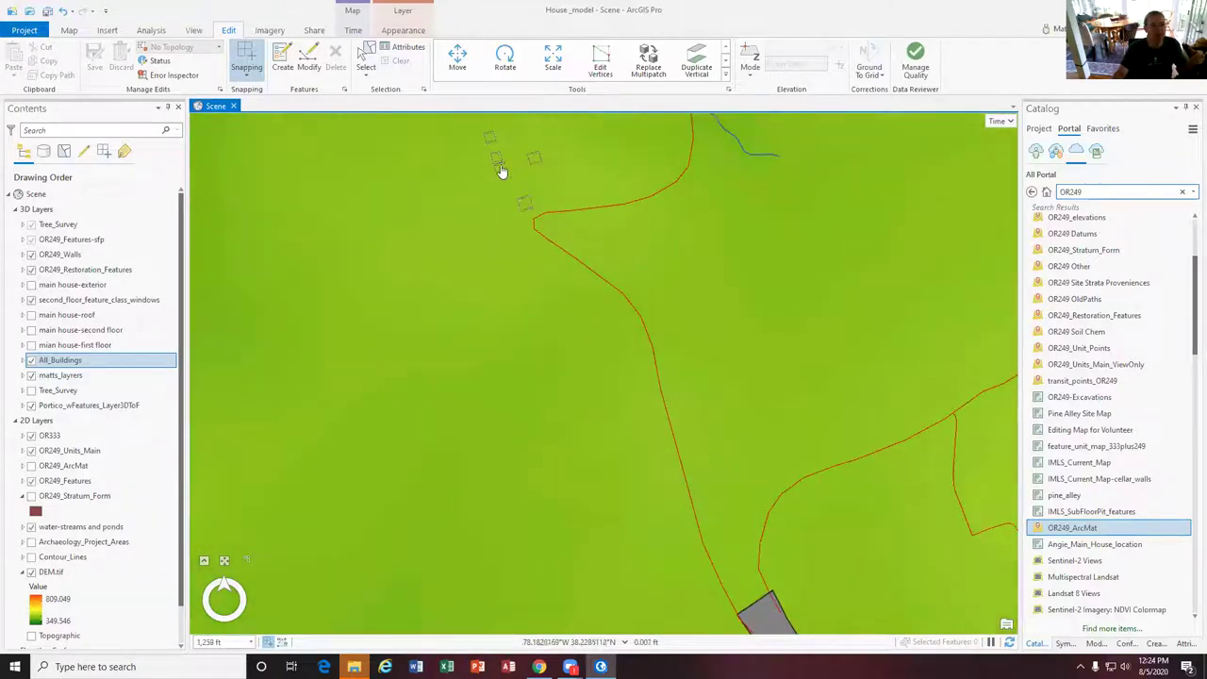
{"action": "left_click", "coordinate": [502, 170]}
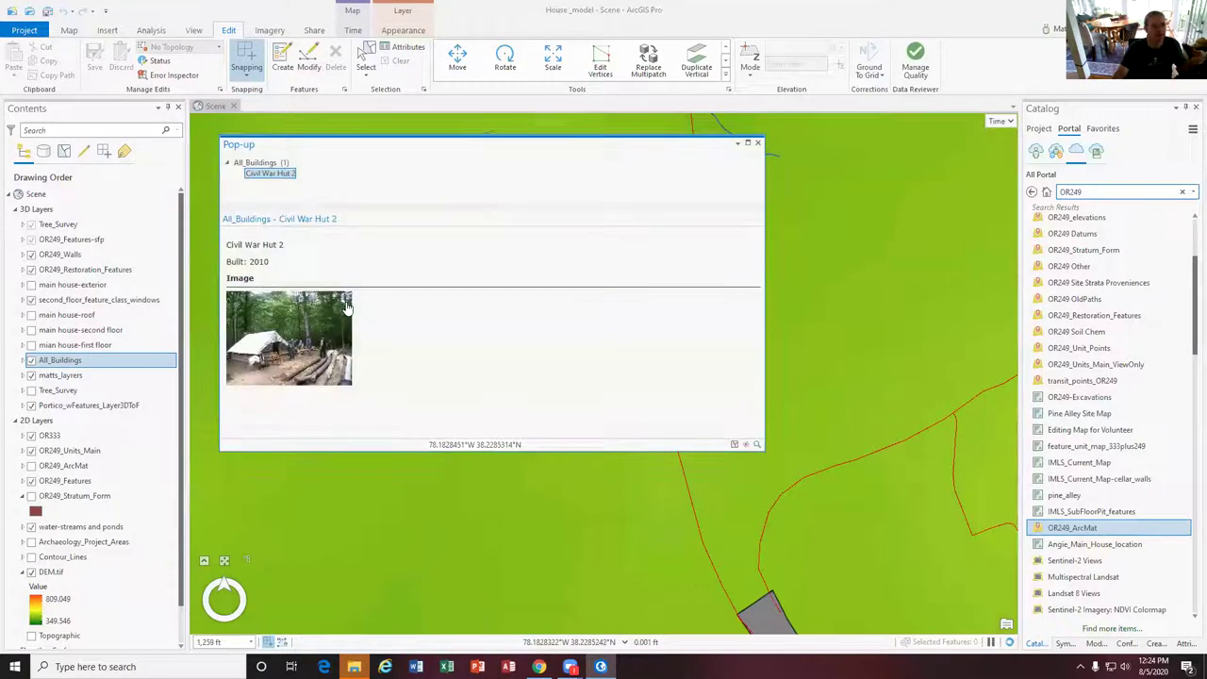
{"action": "left_click", "coordinate": [757, 142]}
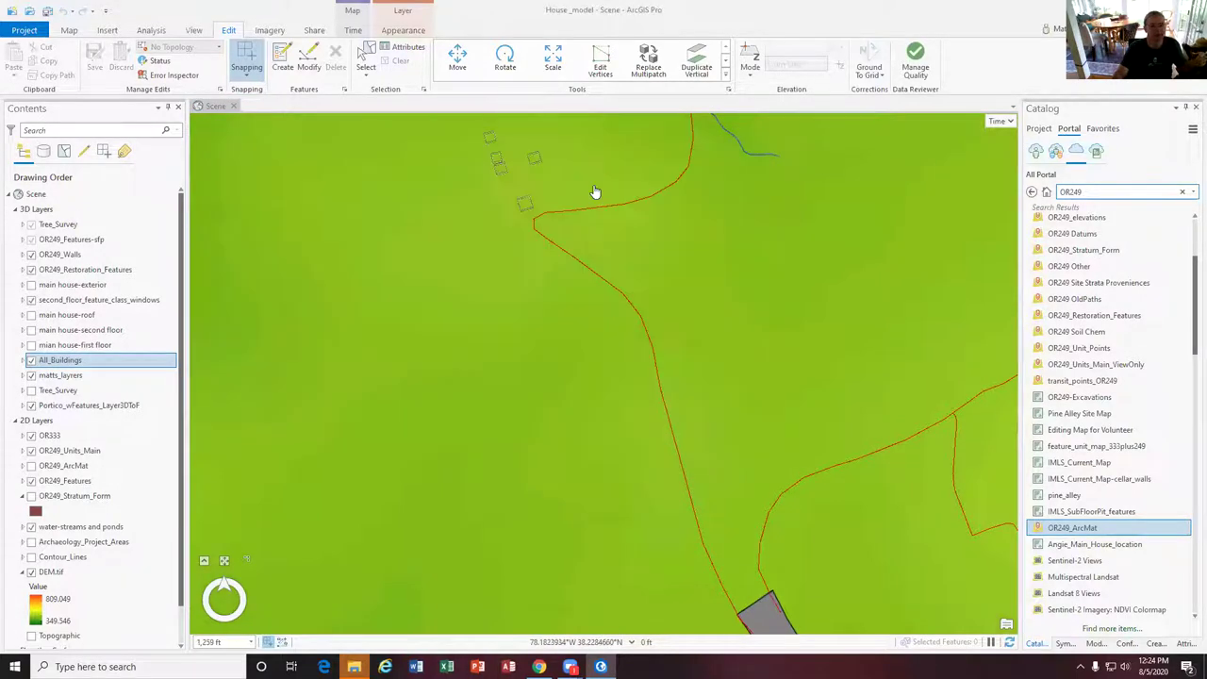
View the Cellar Holes record again at the northwestern boundary bend, including its full-size photo in the browser
{"action": "left_click_drag", "start_coordinate": [563, 167], "coordinate": [590, 484]}
{"action": "left_click_drag", "start_coordinate": [518, 250], "coordinate": [570, 595]}
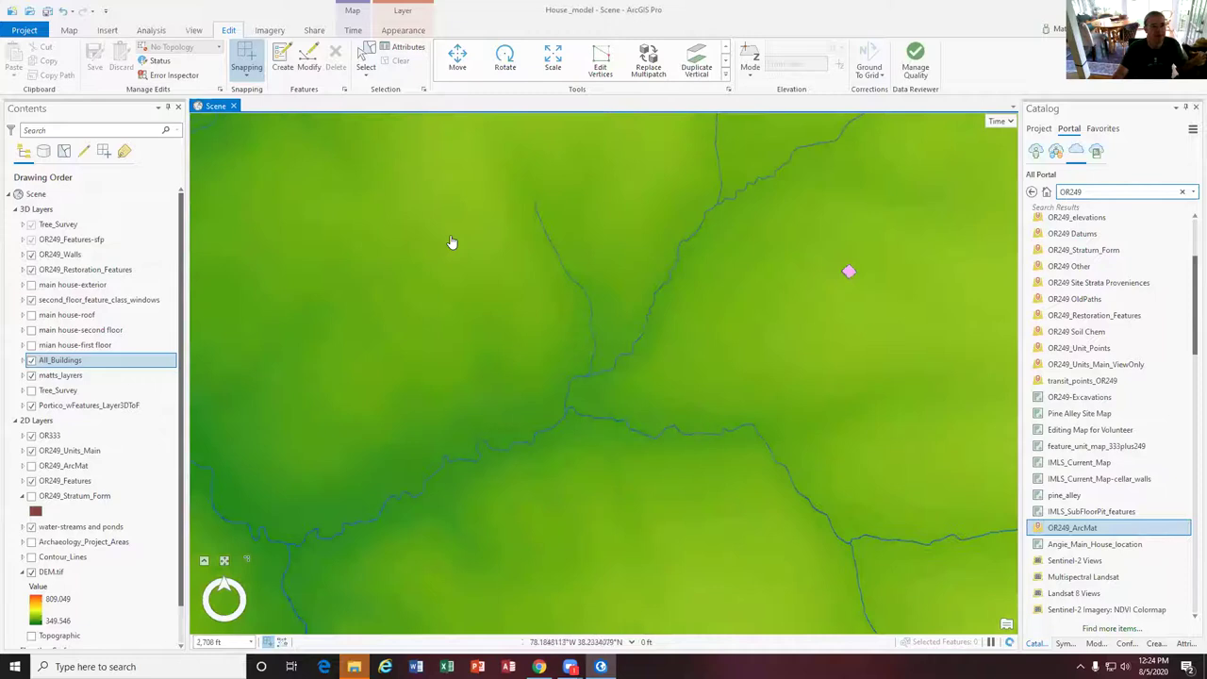
{"action": "left_click_drag", "start_coordinate": [450, 245], "coordinate": [533, 430]}
{"action": "left_click_drag", "start_coordinate": [462, 216], "coordinate": [477, 302]}
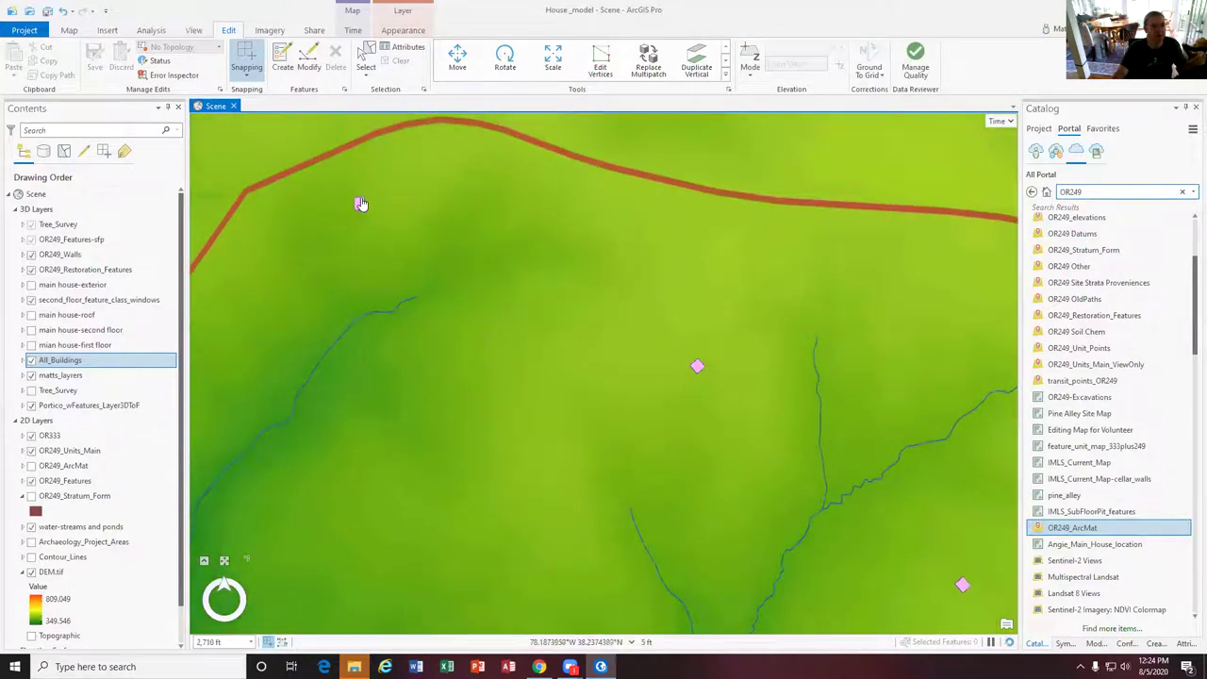
{"action": "left_click", "coordinate": [360, 204]}
{"action": "left_click", "coordinate": [330, 306]}
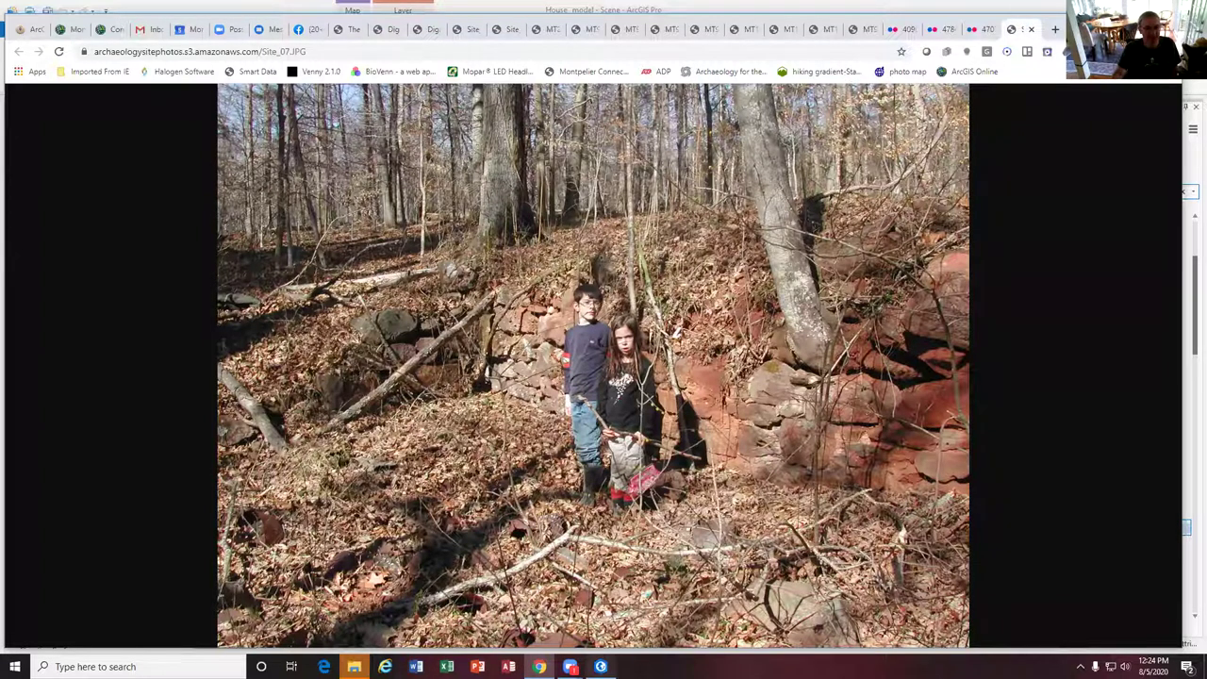
{"action": "left_click", "coordinate": [600, 667]}
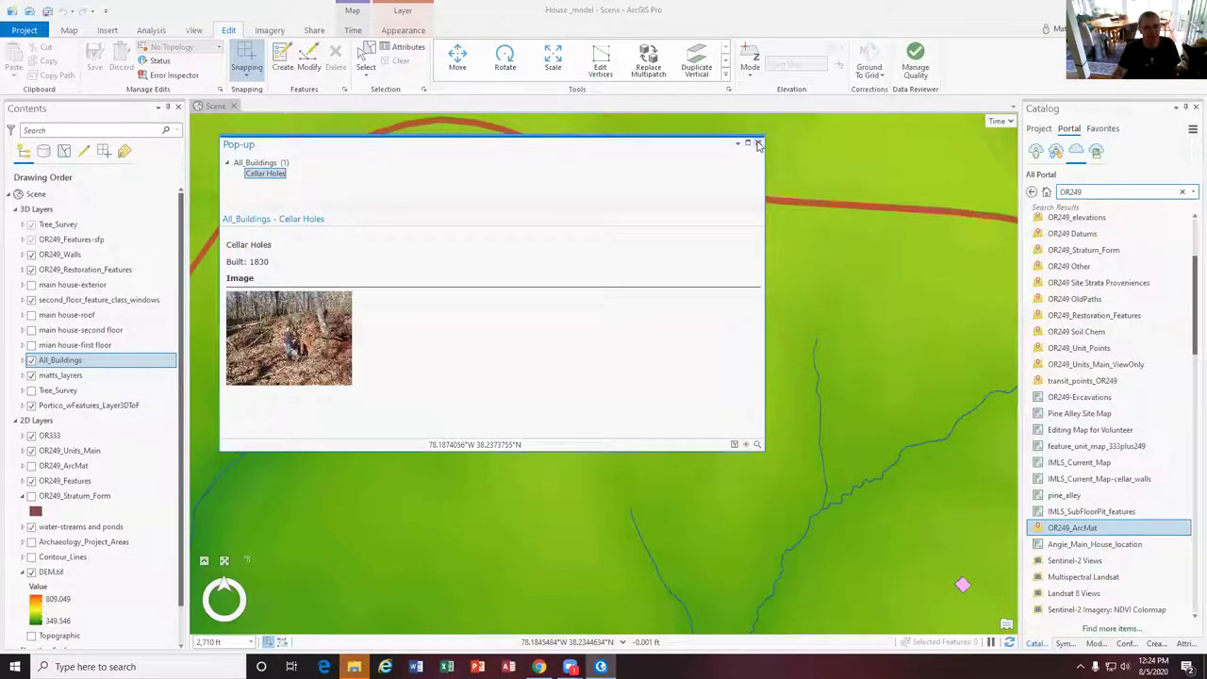
{"action": "left_click", "coordinate": [757, 144]}
View the record and full-size image of the South Carolina Winter Encampment, the small marker beside the red trail loop
{"action": "scroll", "coordinate": [697, 340], "scroll_direction": "down", "scroll_amount": 5}
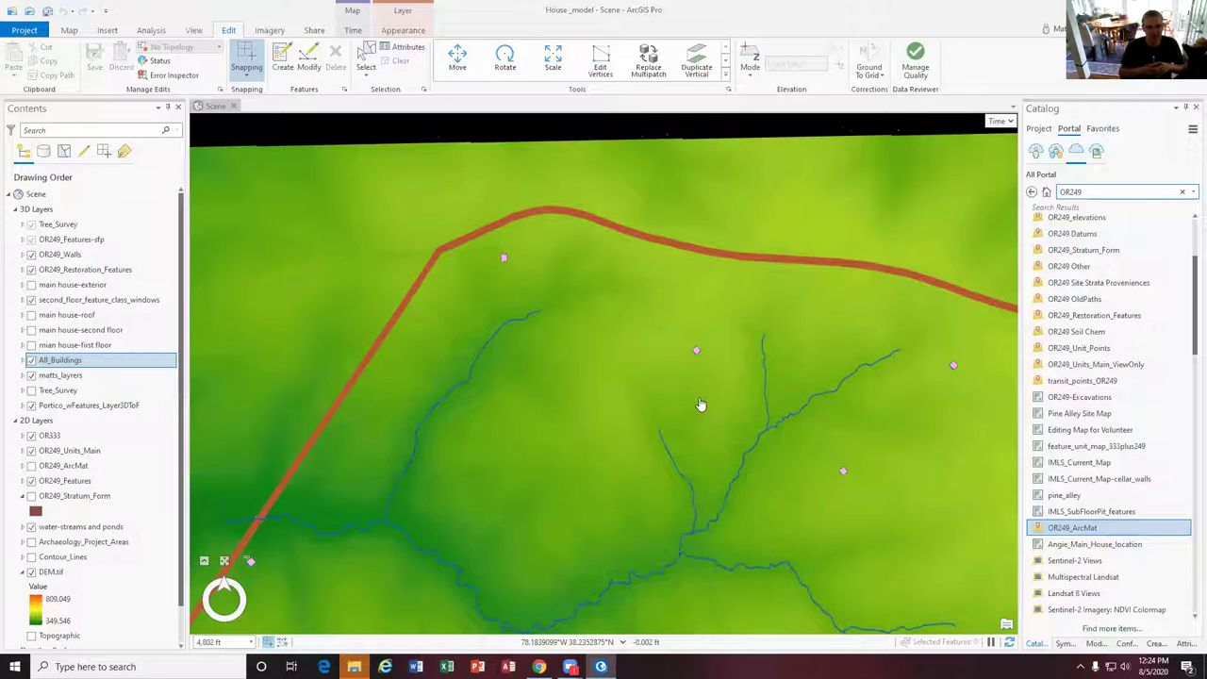
{"action": "scroll", "coordinate": [771, 464], "scroll_direction": "down", "scroll_amount": 3}
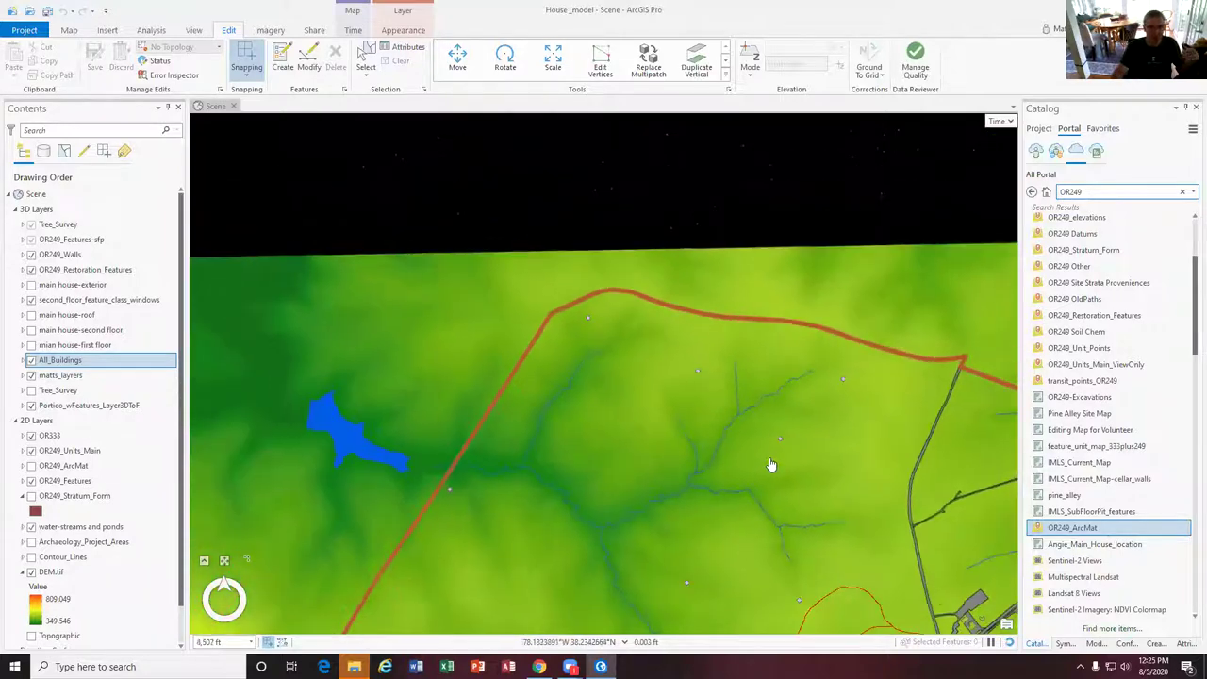
{"action": "left_click_drag", "start_coordinate": [855, 498], "coordinate": [642, 479]}
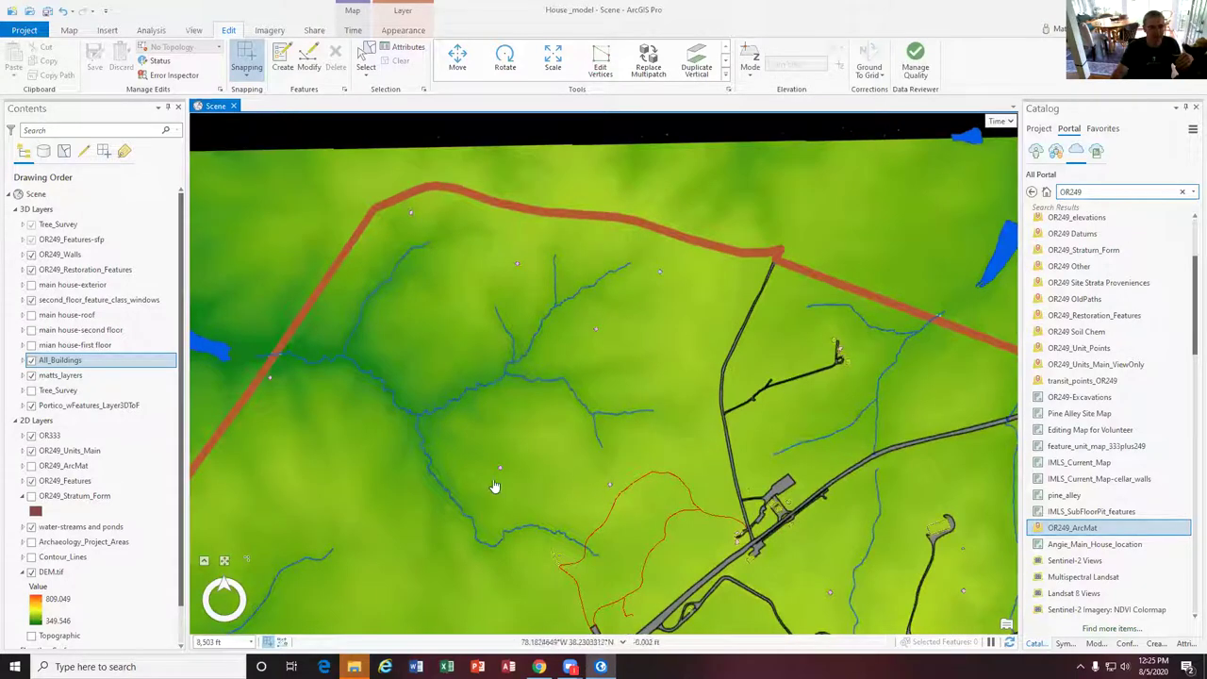
{"action": "left_click", "coordinate": [611, 488]}
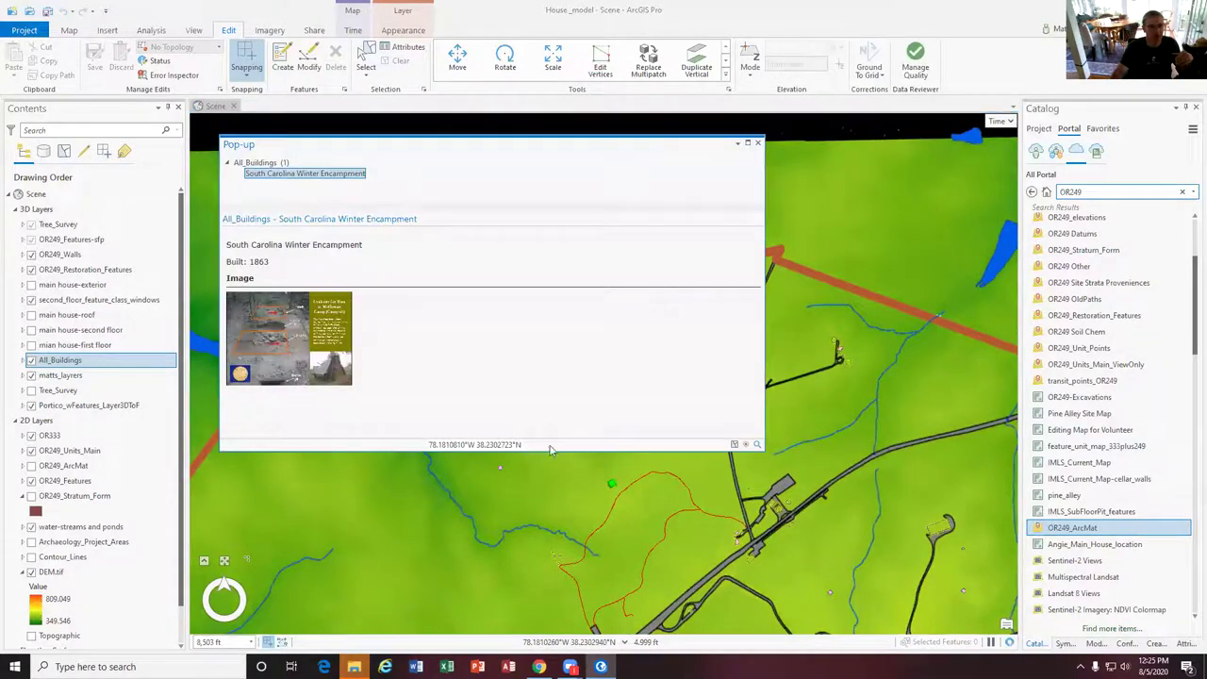
{"action": "left_click", "coordinate": [310, 349]}
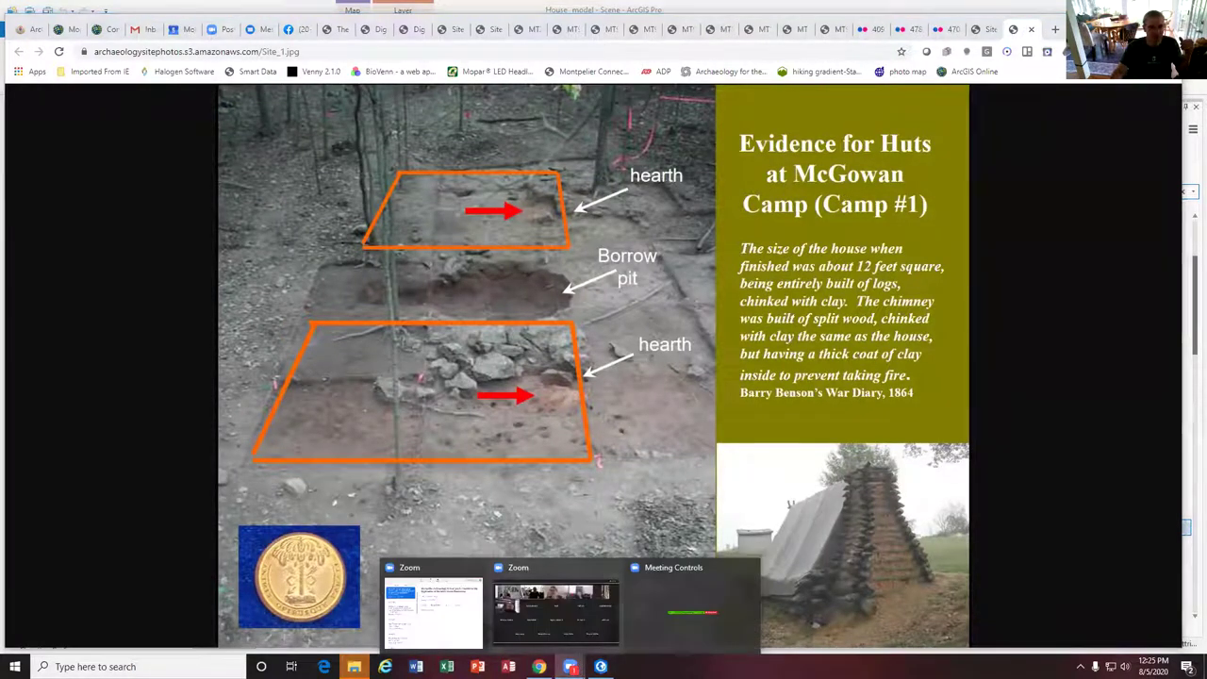
{"action": "left_click", "coordinate": [600, 666]}
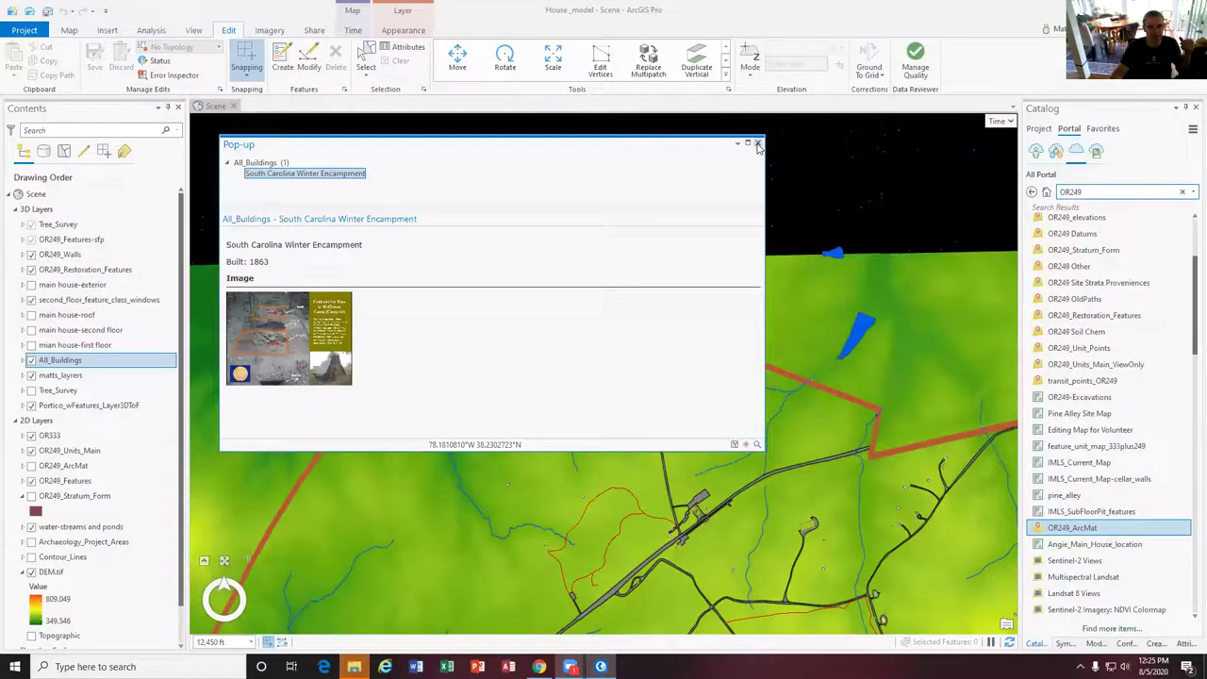
{"action": "left_click", "coordinate": [758, 143]}
View the OR333 feature record for the large black excavation feature beside the pink building southwest of the main house
{"action": "scroll", "coordinate": [762, 471], "scroll_direction": "up", "scroll_amount": 4}
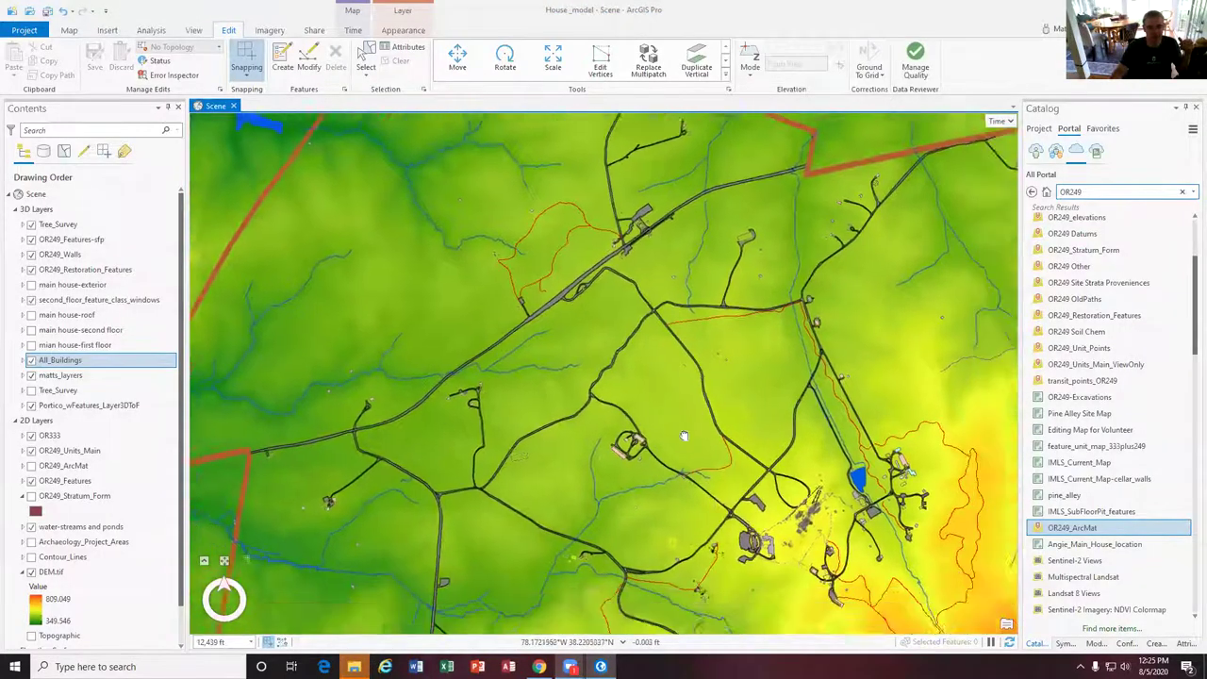
{"action": "scroll", "coordinate": [762, 462], "scroll_direction": "up", "scroll_amount": 5}
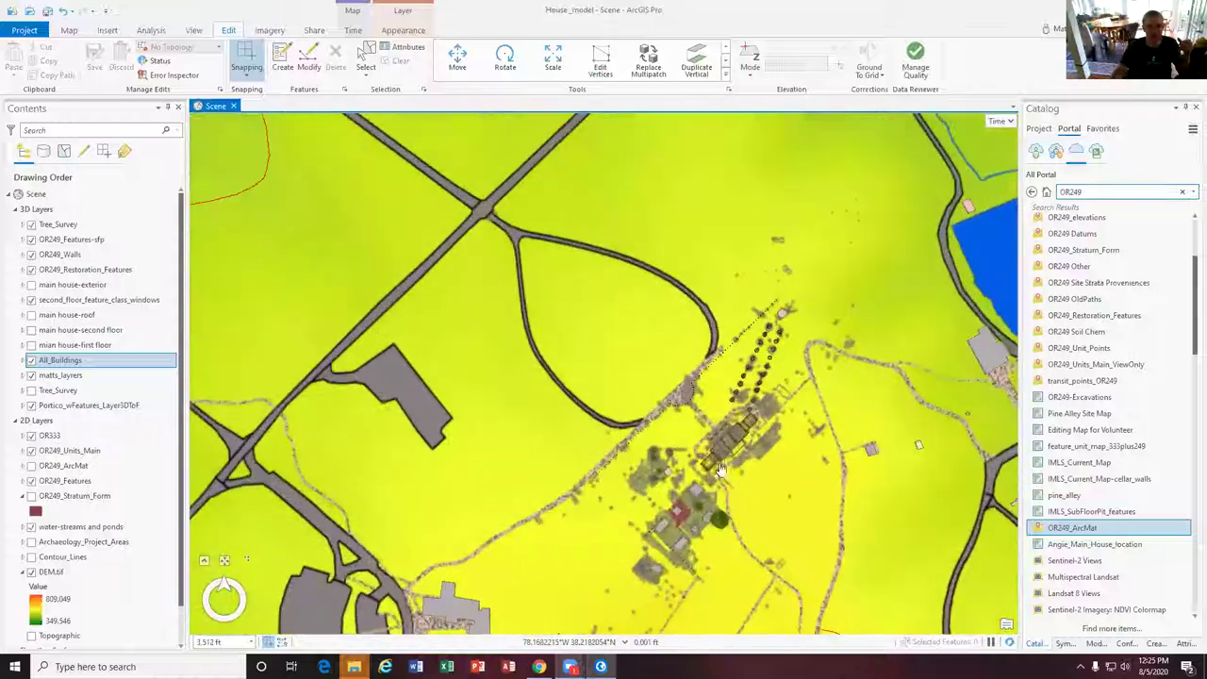
{"action": "scroll", "coordinate": [721, 400], "scroll_direction": "down", "scroll_amount": 5}
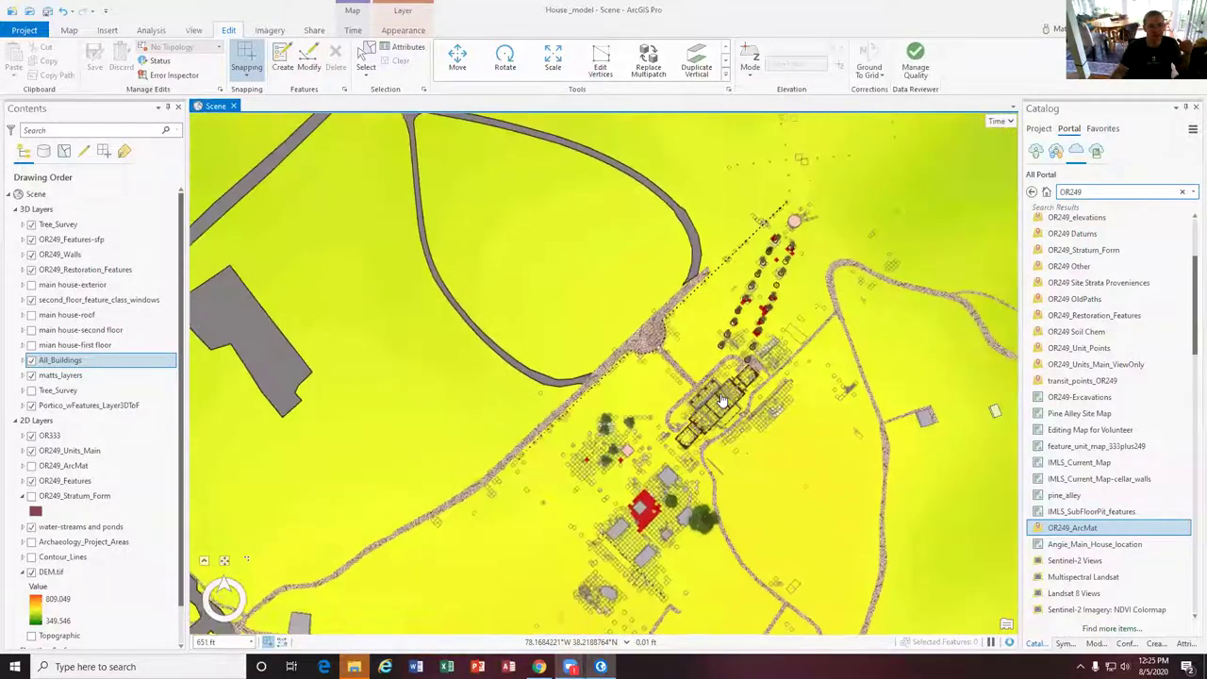
{"action": "scroll", "coordinate": [665, 543], "scroll_direction": "down", "scroll_amount": 4}
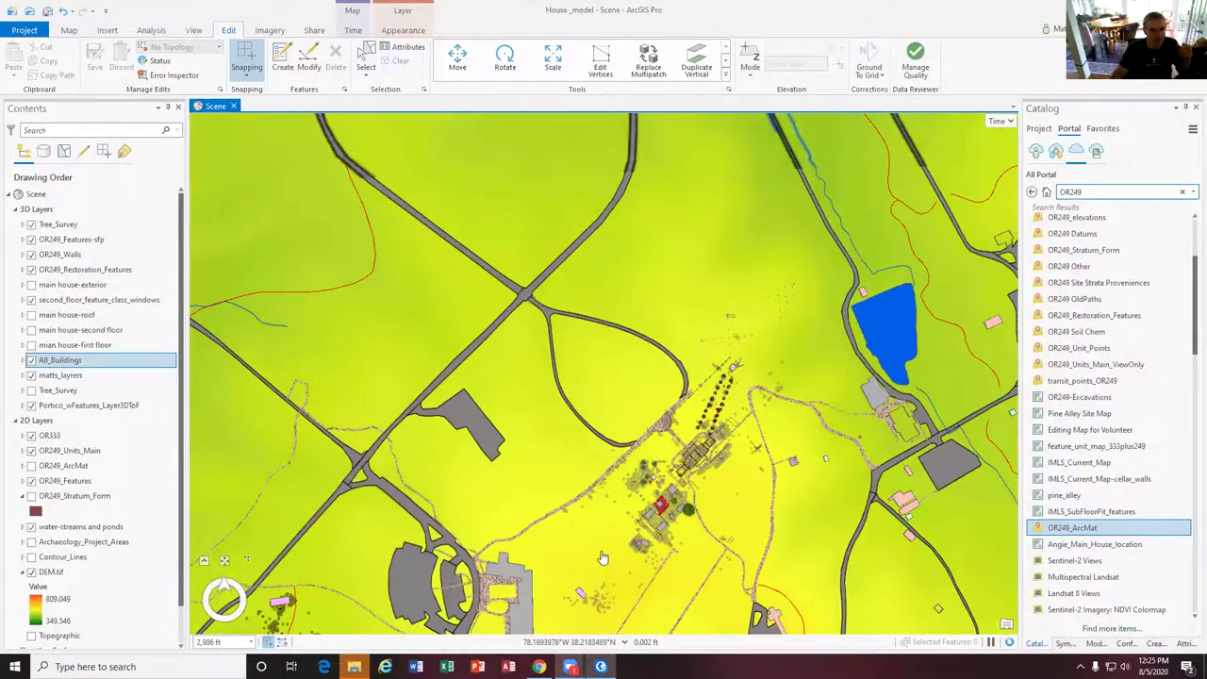
{"action": "scroll", "coordinate": [709, 355], "scroll_direction": "up", "scroll_amount": 2}
{"action": "left_click_drag", "start_coordinate": [709, 355], "coordinate": [900, 253]}
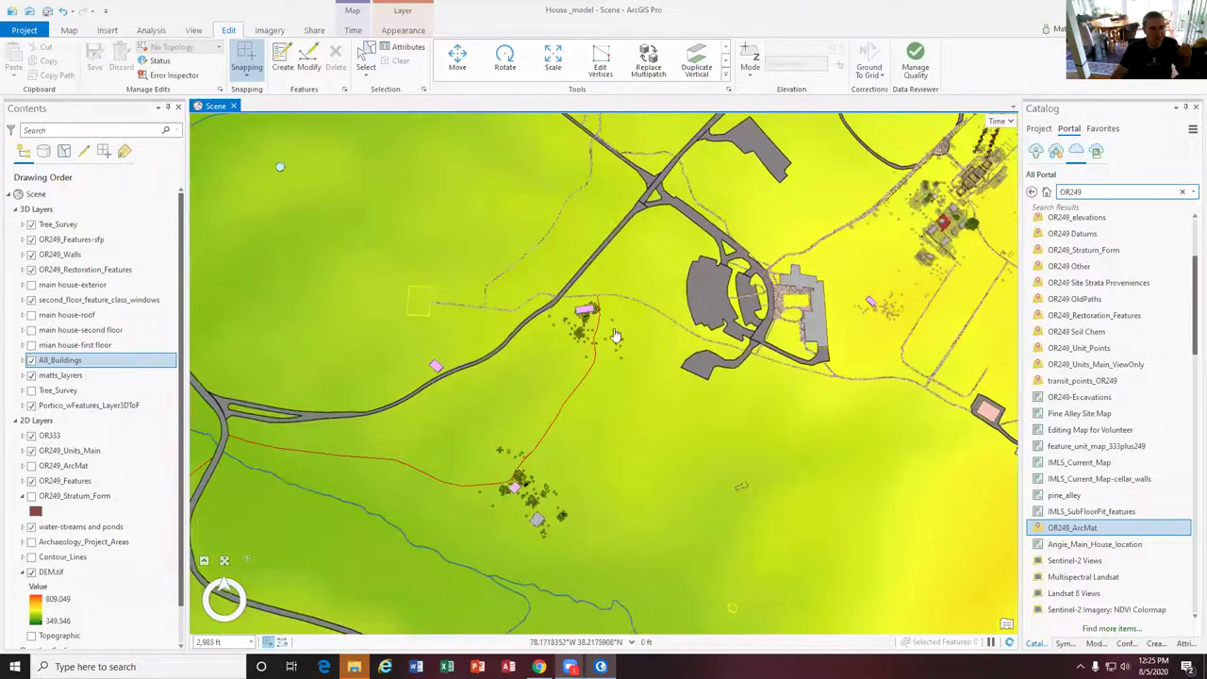
{"action": "scroll", "coordinate": [520, 491], "scroll_direction": "up", "scroll_amount": 4}
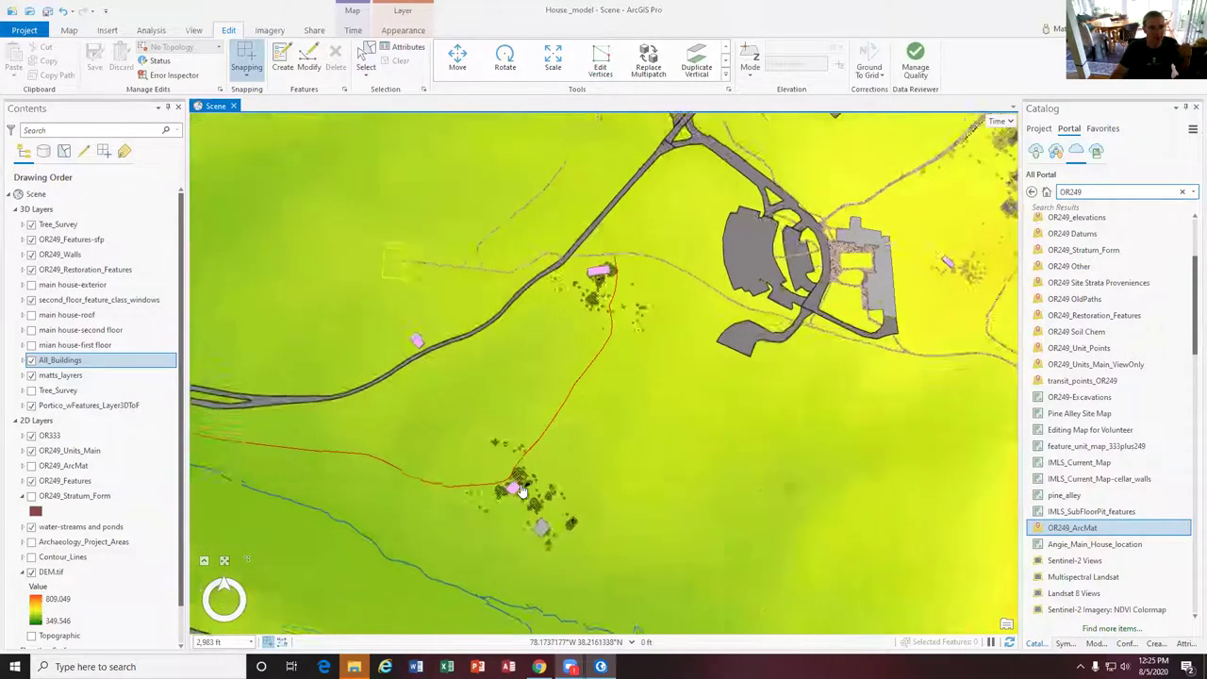
{"action": "scroll", "coordinate": [520, 492], "scroll_direction": "up", "scroll_amount": 3}
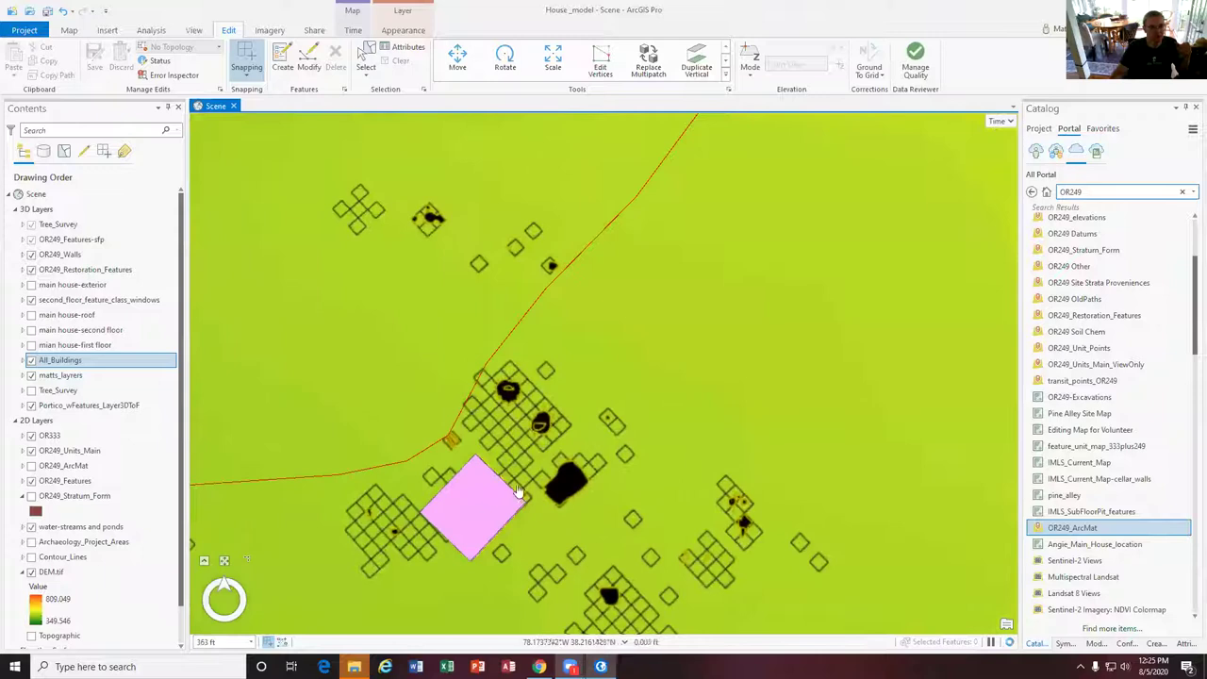
{"action": "left_click", "coordinate": [563, 523]}
{"action": "scroll", "coordinate": [563, 523], "scroll_direction": "down", "scroll_amount": 3}
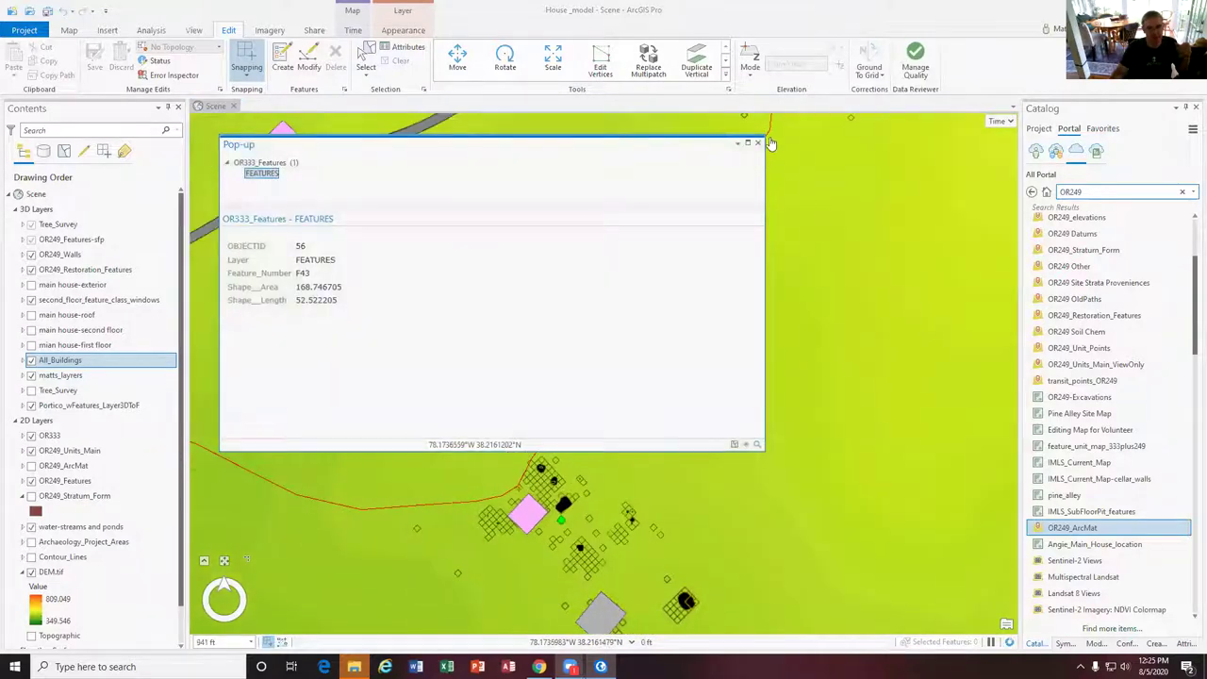
{"action": "left_click", "coordinate": [757, 143]}
View the OR333 unit record for an excavation square beside the black feature between the pink and grey buildings
{"action": "left_click_drag", "start_coordinate": [623, 516], "coordinate": [636, 392]}
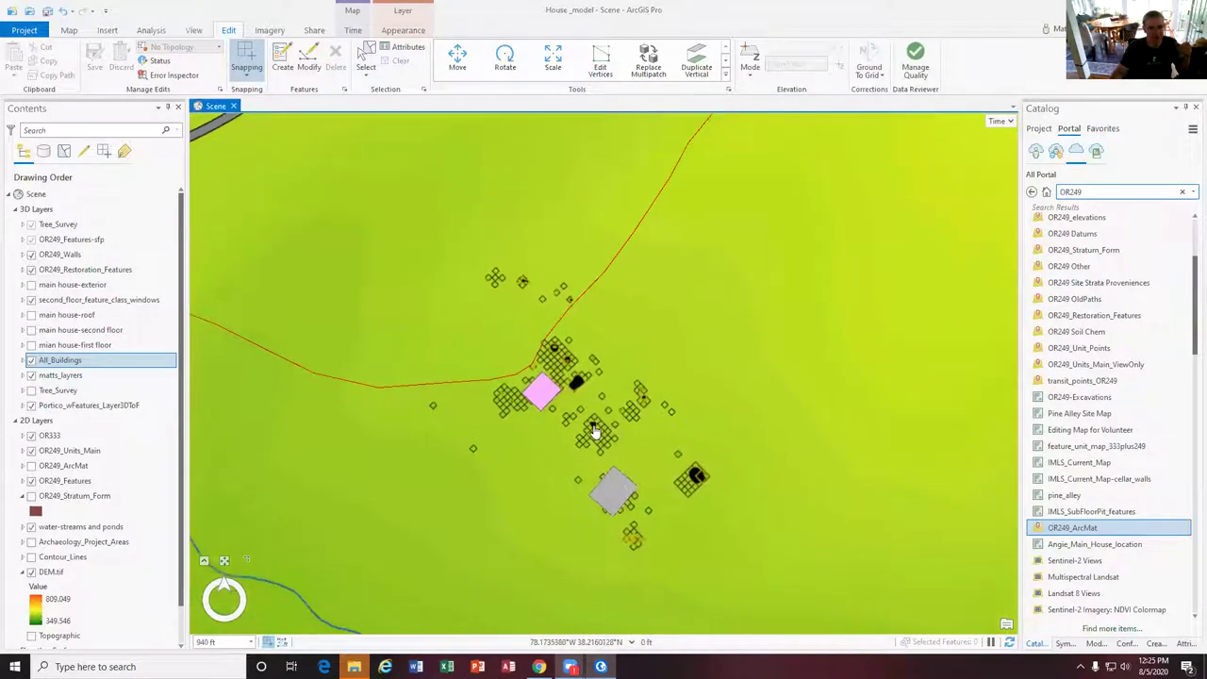
{"action": "scroll", "coordinate": [586, 456], "scroll_direction": "up", "scroll_amount": 2}
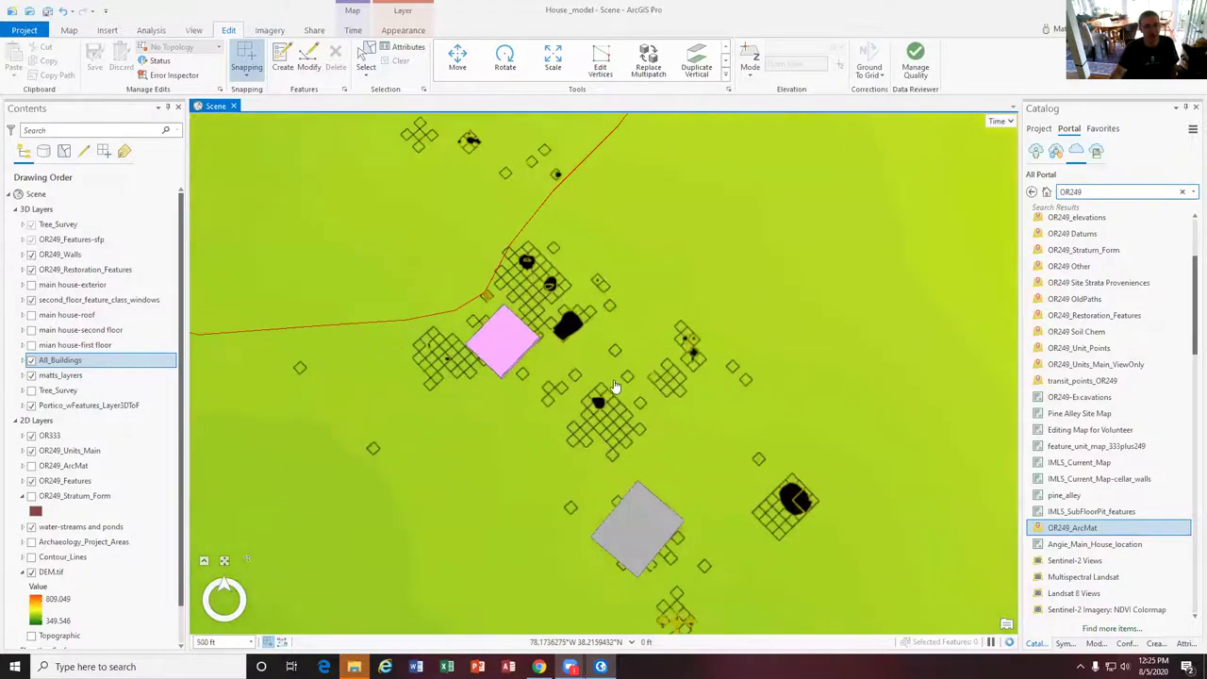
{"action": "scroll", "coordinate": [614, 385], "scroll_direction": "up", "scroll_amount": 2}
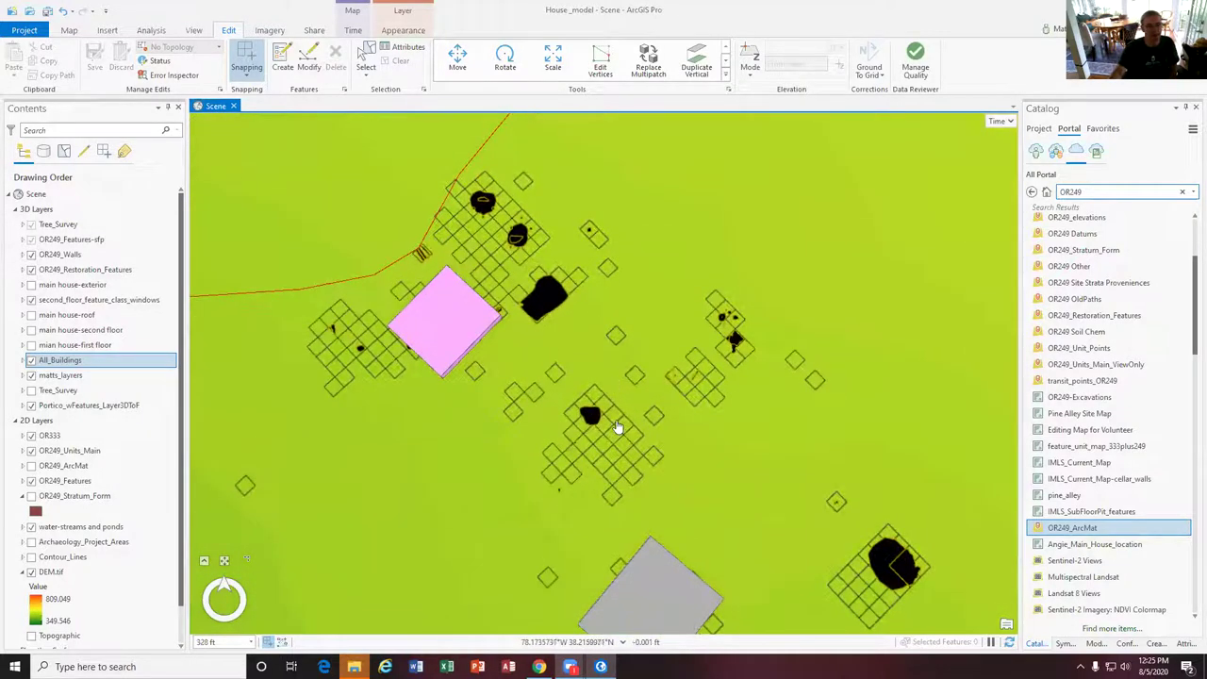
{"action": "left_click", "coordinate": [617, 425]}
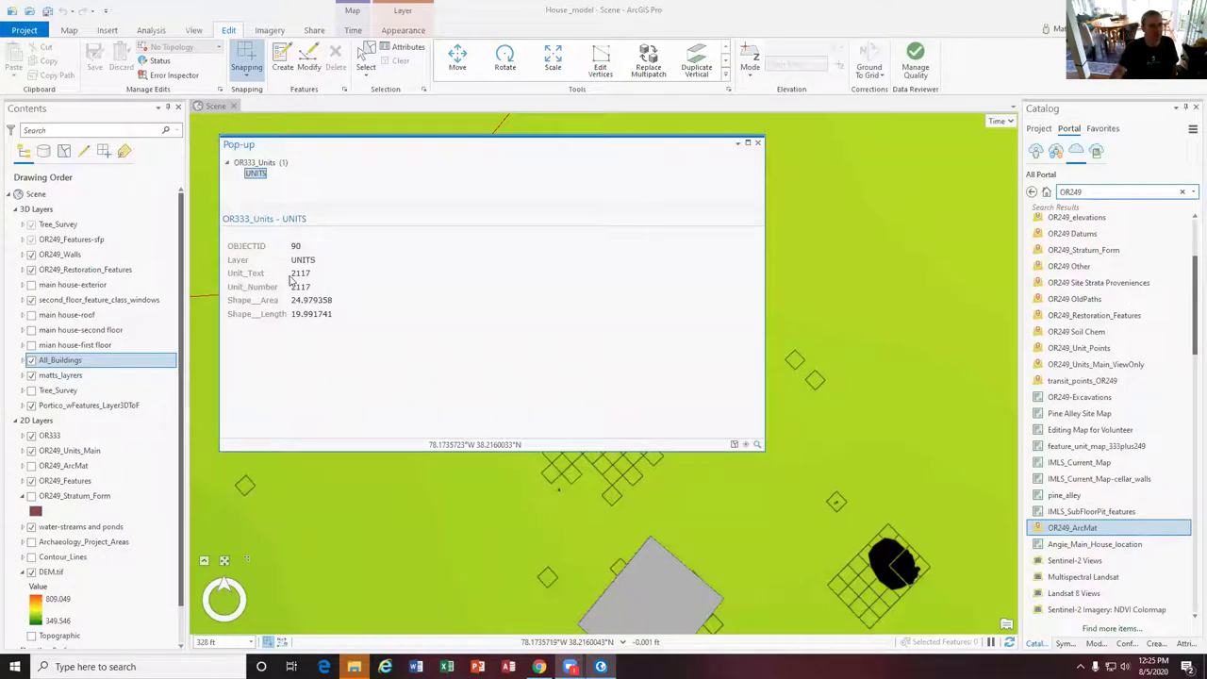
{"action": "left_click", "coordinate": [756, 144]}
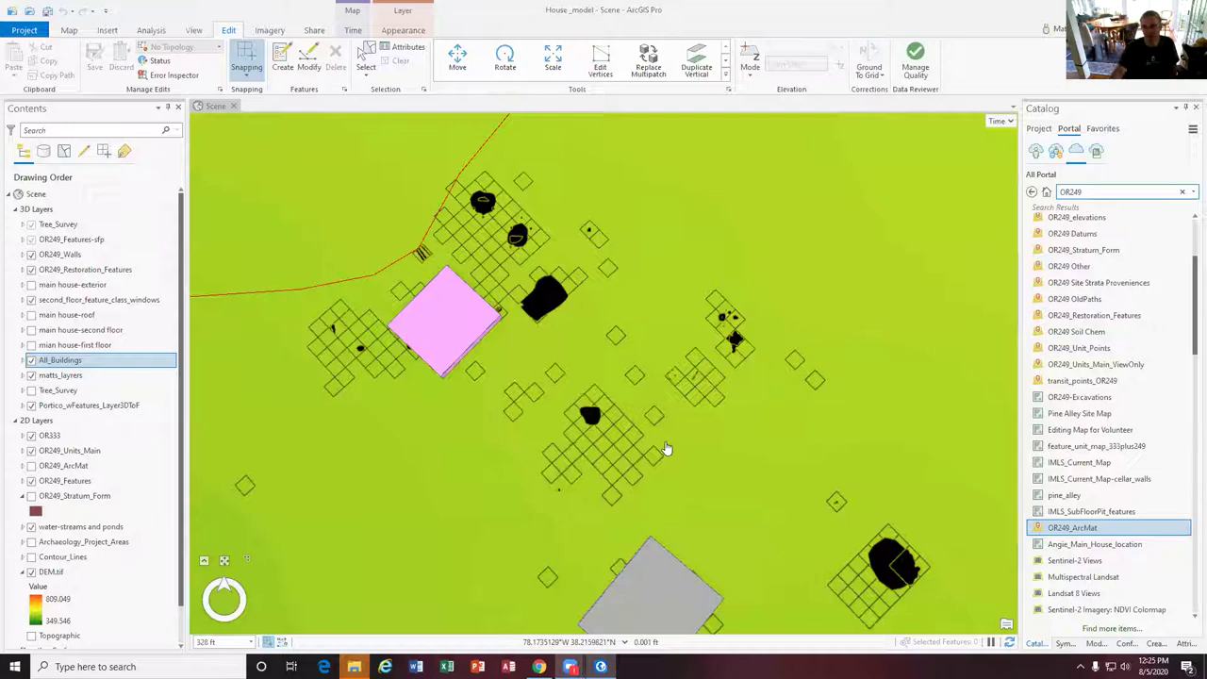
View the OR249_Features record for a small excavation feature southeast of the main house, just north of the large feature cluster
{"action": "scroll", "coordinate": [666, 449], "scroll_direction": "down", "scroll_amount": 8}
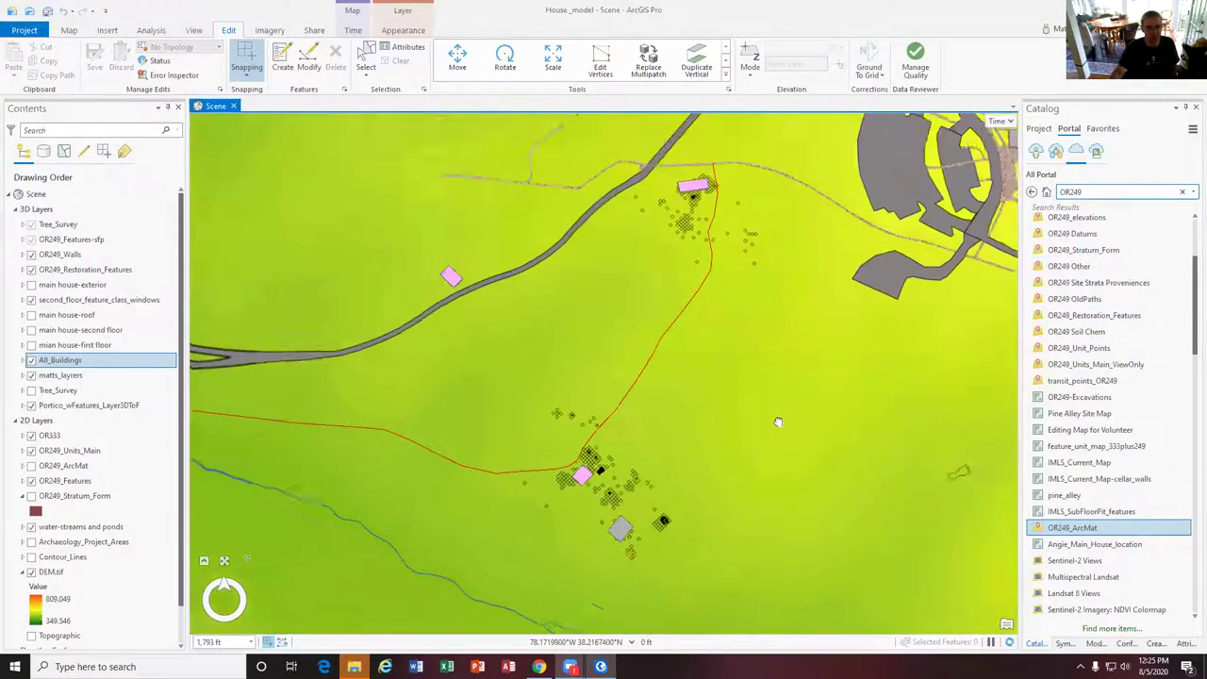
{"action": "left_click_drag", "start_coordinate": [778, 422], "coordinate": [566, 596]}
{"action": "left_click_drag", "start_coordinate": [811, 296], "coordinate": [733, 326]}
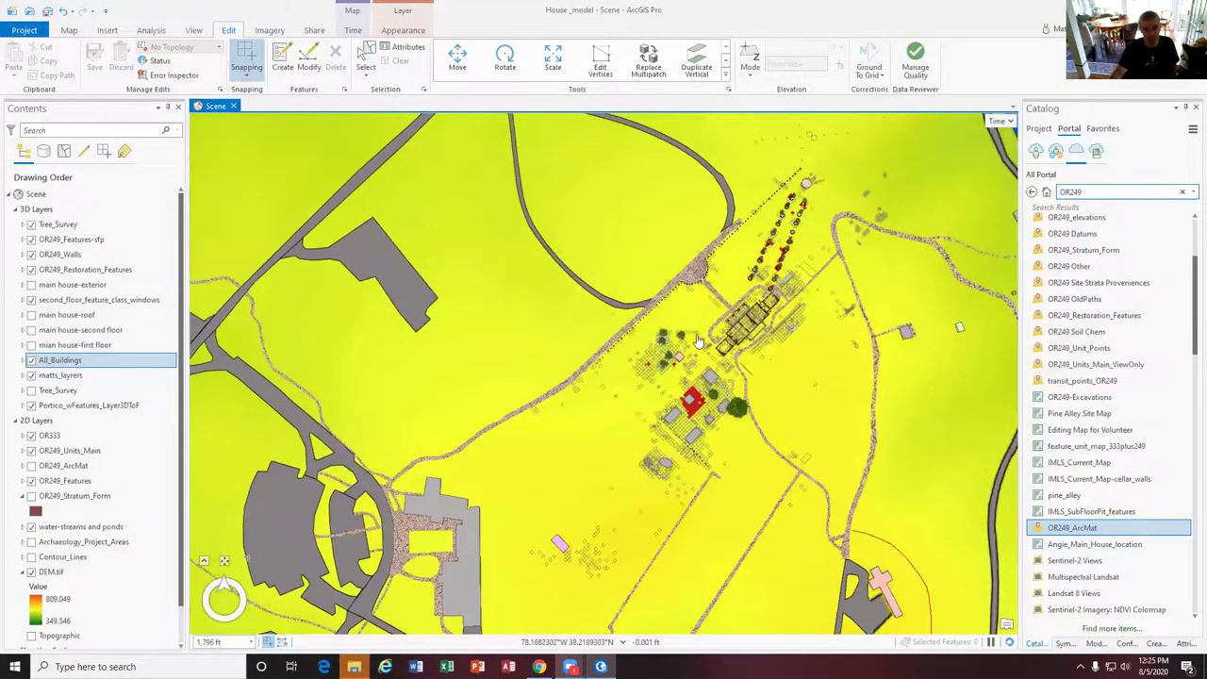
{"action": "scroll", "coordinate": [698, 341], "scroll_direction": "up", "scroll_amount": 6}
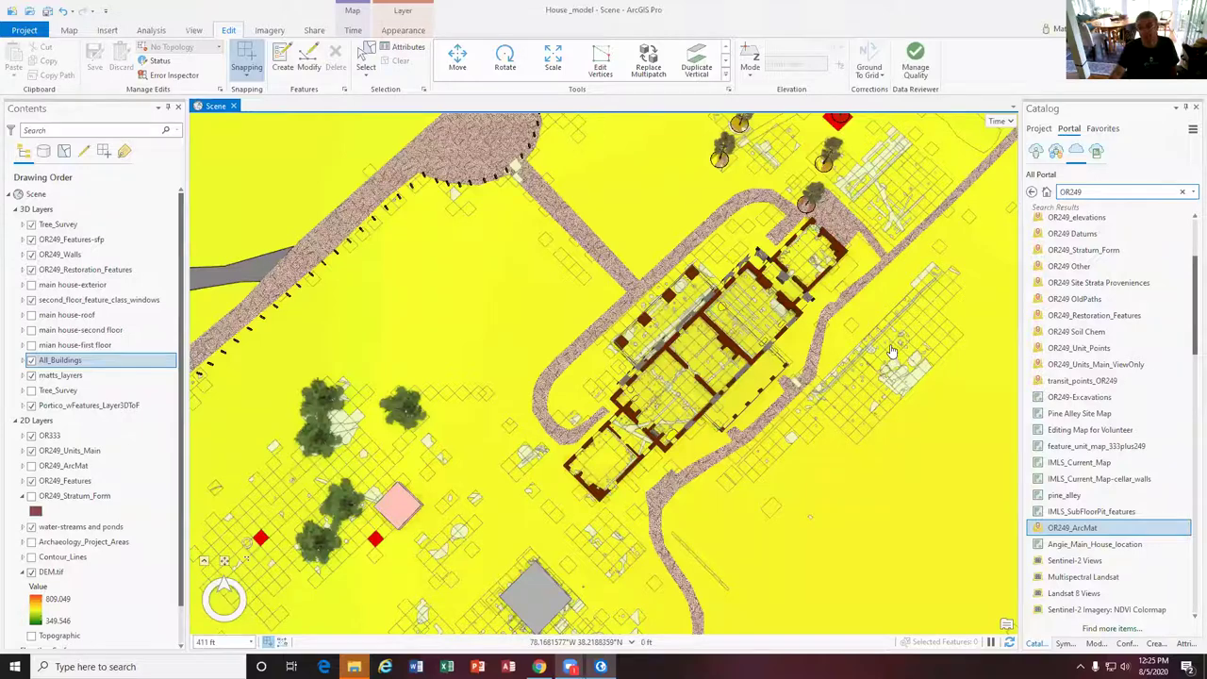
{"action": "scroll", "coordinate": [892, 350], "scroll_direction": "up", "scroll_amount": 5}
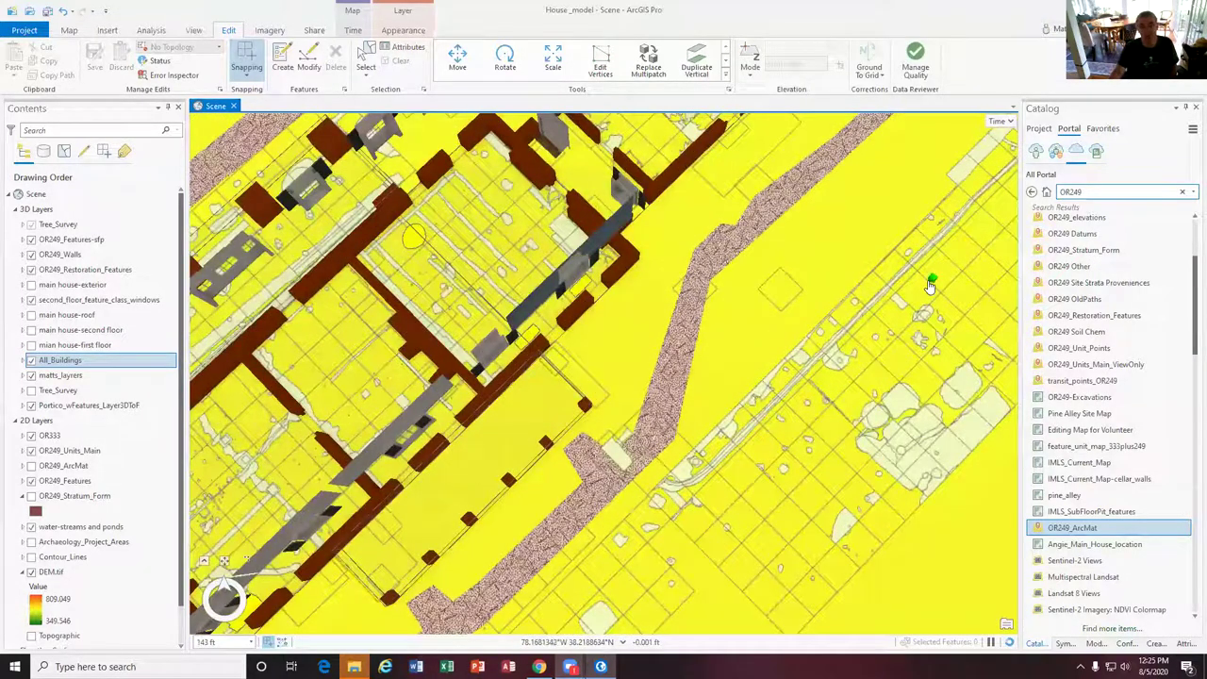
{"action": "left_click", "coordinate": [902, 337]}
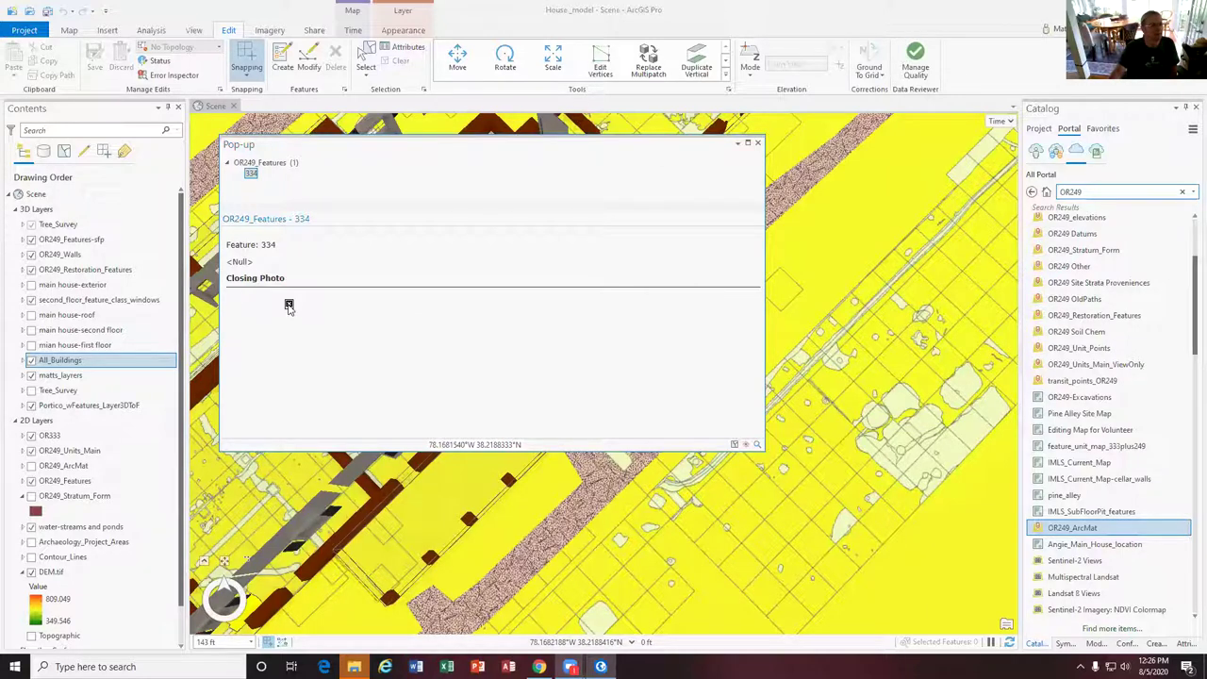
{"action": "left_click", "coordinate": [759, 143]}
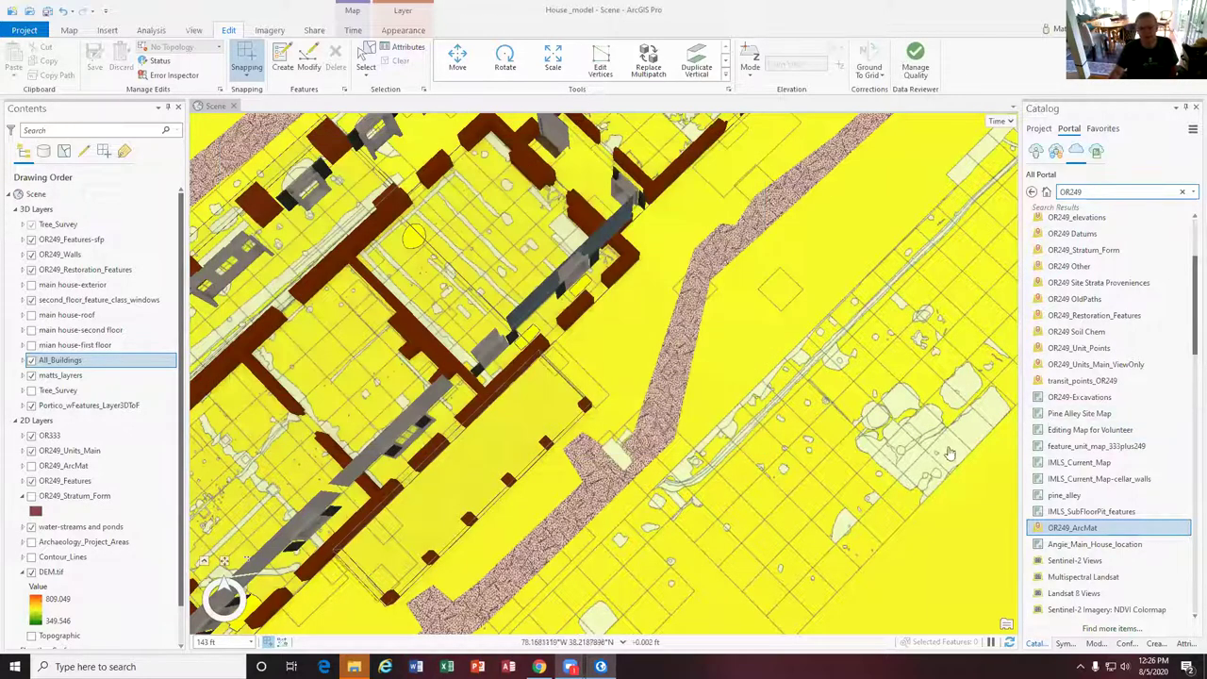
View the OR249_Features records of several excavation features in and around the large cluster southeast of the main house
{"action": "left_click", "coordinate": [867, 486]}
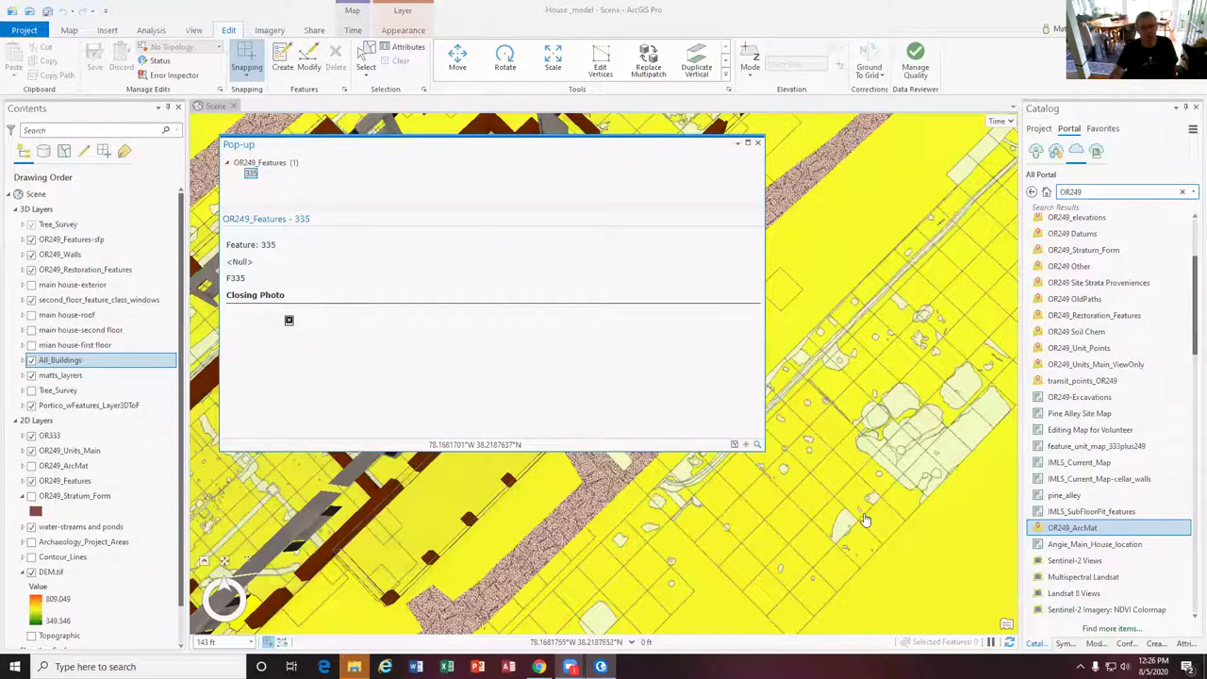
{"action": "left_click", "coordinate": [844, 512]}
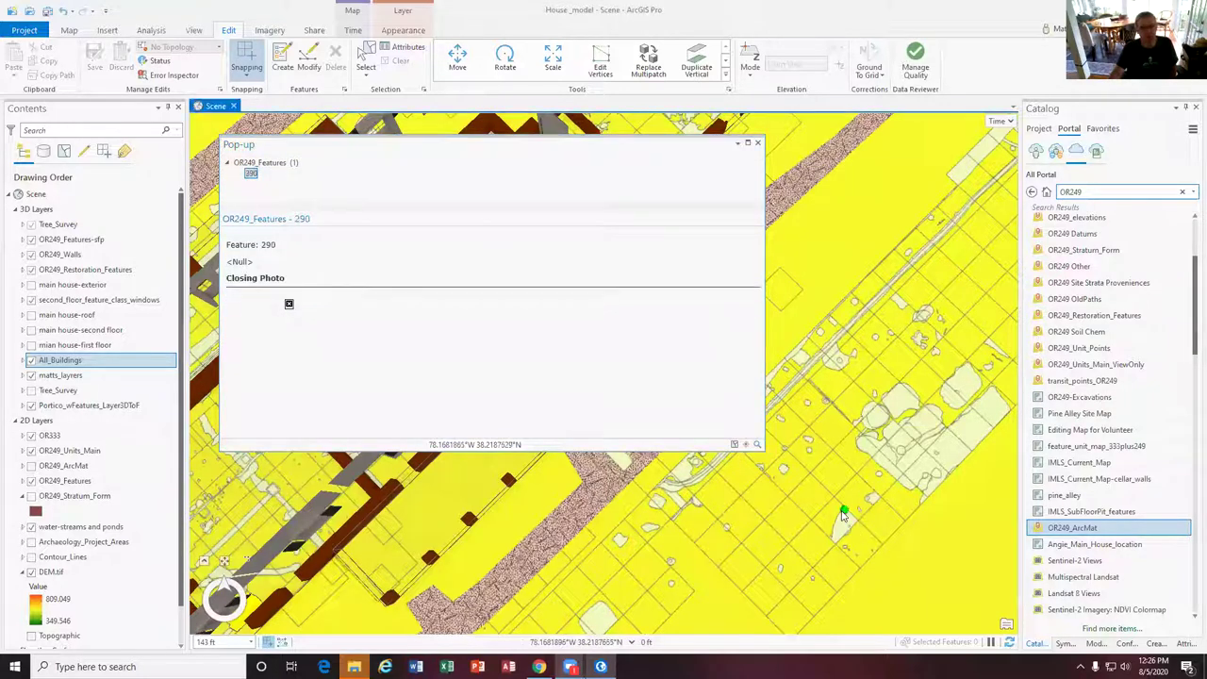
{"action": "left_click", "coordinate": [924, 468]}
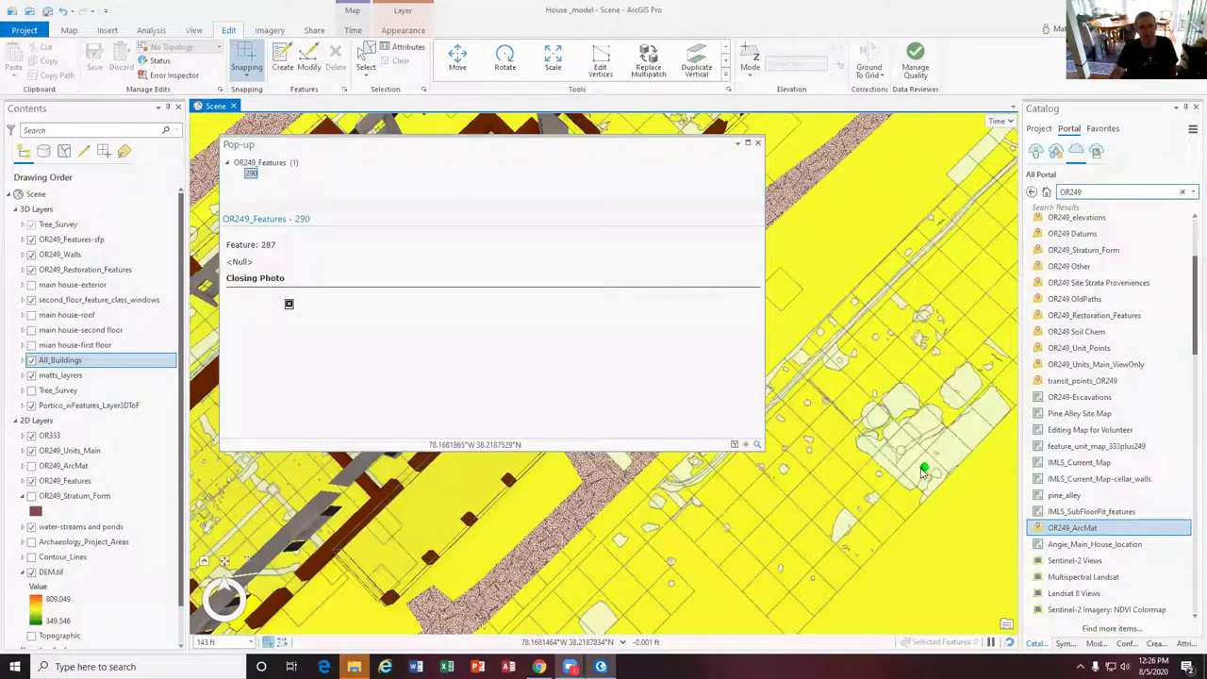
{"action": "left_click", "coordinate": [970, 375]}
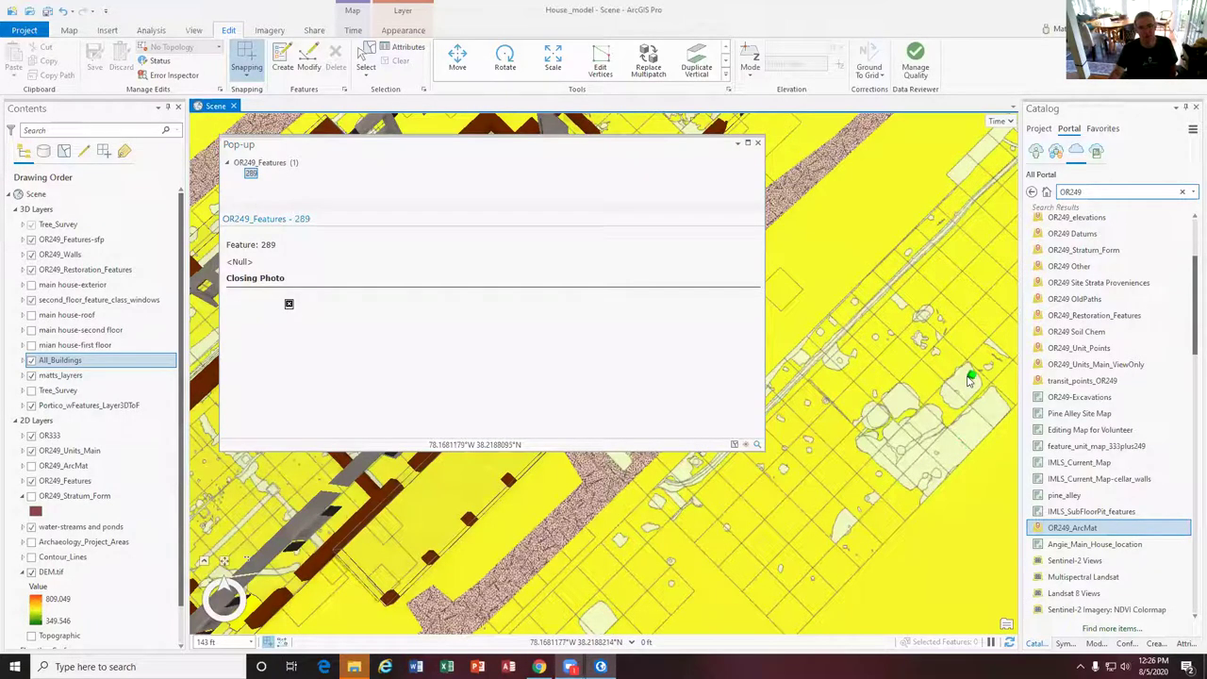
{"action": "left_click", "coordinate": [758, 144]}
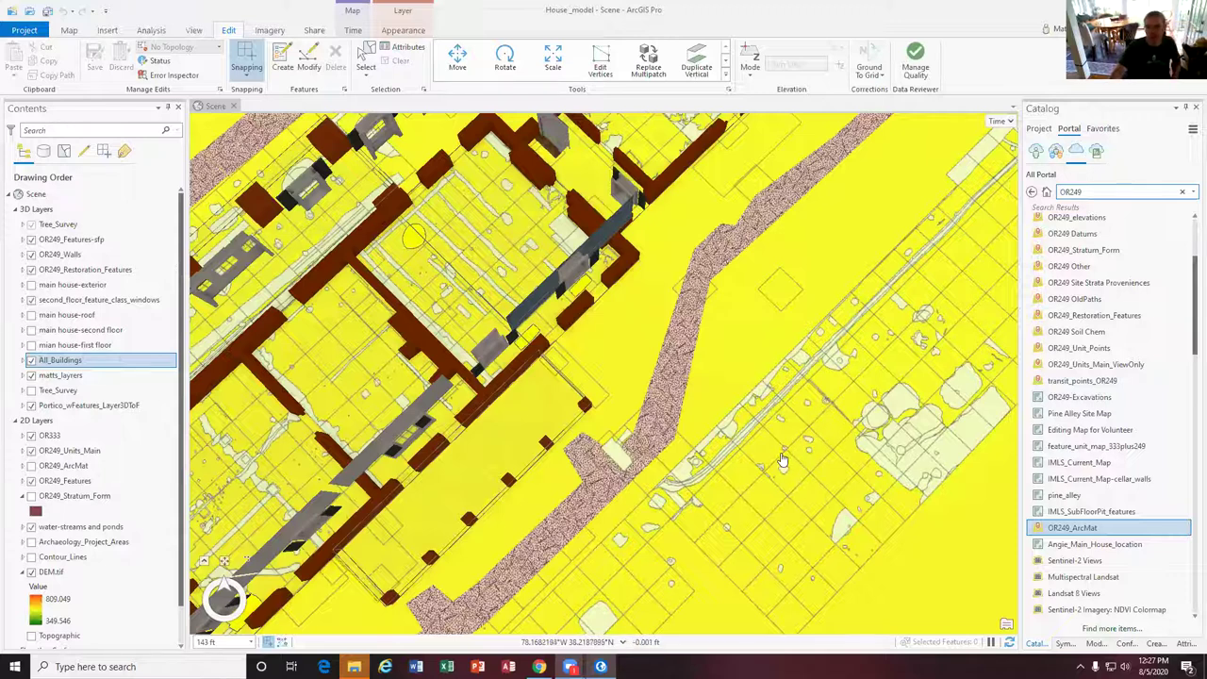
Examine the main house's brick wall remains and floating second-floor windows in perspective from the rear and the tree-lined side
{"action": "scroll", "coordinate": [464, 453], "scroll_direction": "down", "scroll_amount": 3}
{"action": "left_click_drag", "start_coordinate": [465, 454], "coordinate": [641, 322]}
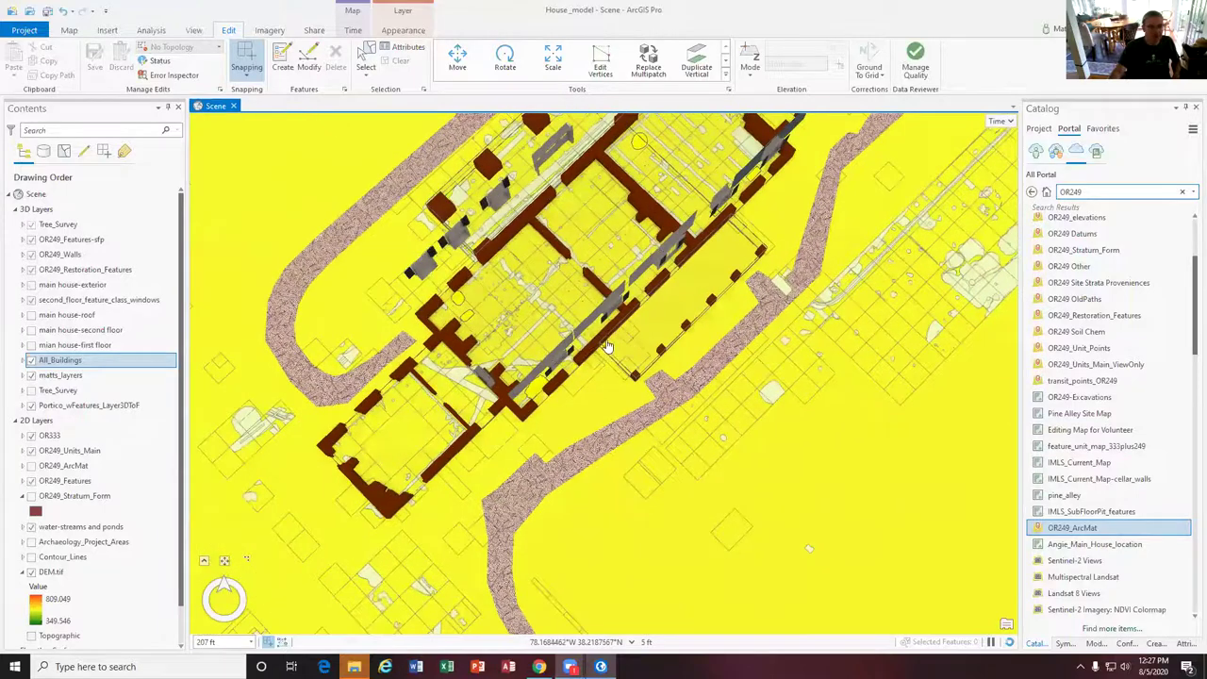
{"action": "middle_click_drag", "start_coordinate": [568, 403], "coordinate": [534, 208]}
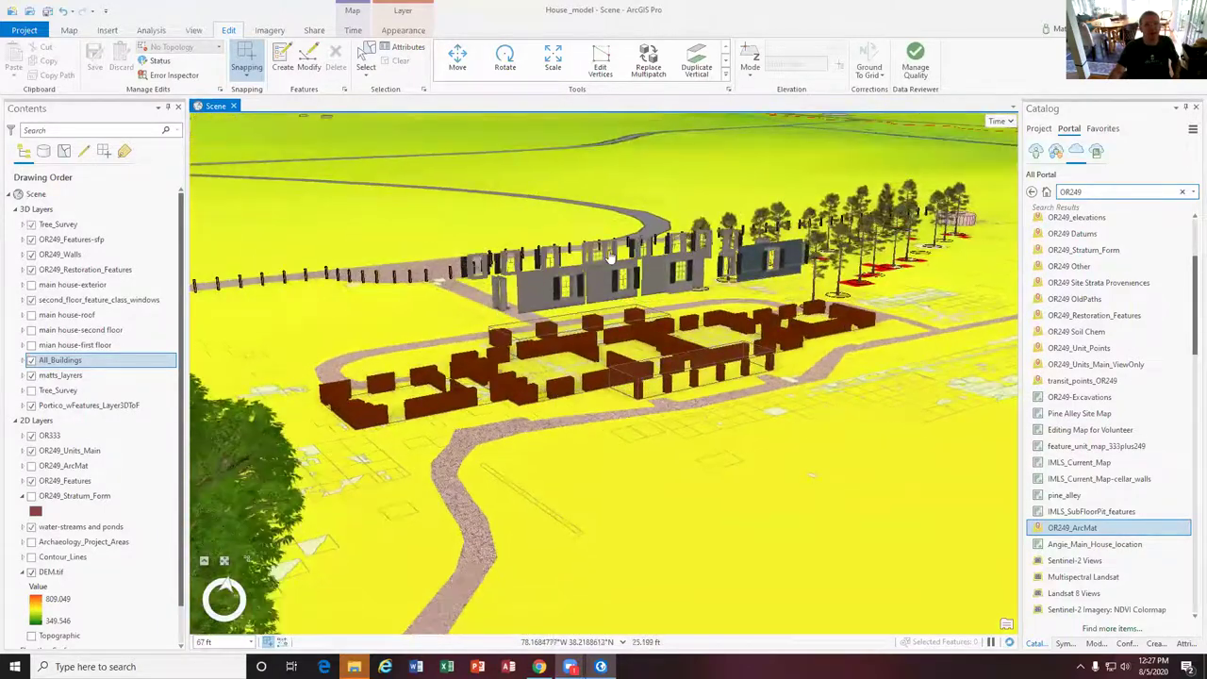
{"action": "scroll", "coordinate": [264, 304], "scroll_direction": "up", "scroll_amount": 5}
{"action": "middle_click_drag", "start_coordinate": [296, 322], "coordinate": [533, 359]}
{"action": "left_click_drag", "start_coordinate": [443, 246], "coordinate": [515, 437]}
{"action": "left_click_drag", "start_coordinate": [410, 203], "coordinate": [556, 490]}
{"action": "middle_click_drag", "start_coordinate": [647, 385], "coordinate": [606, 286]}
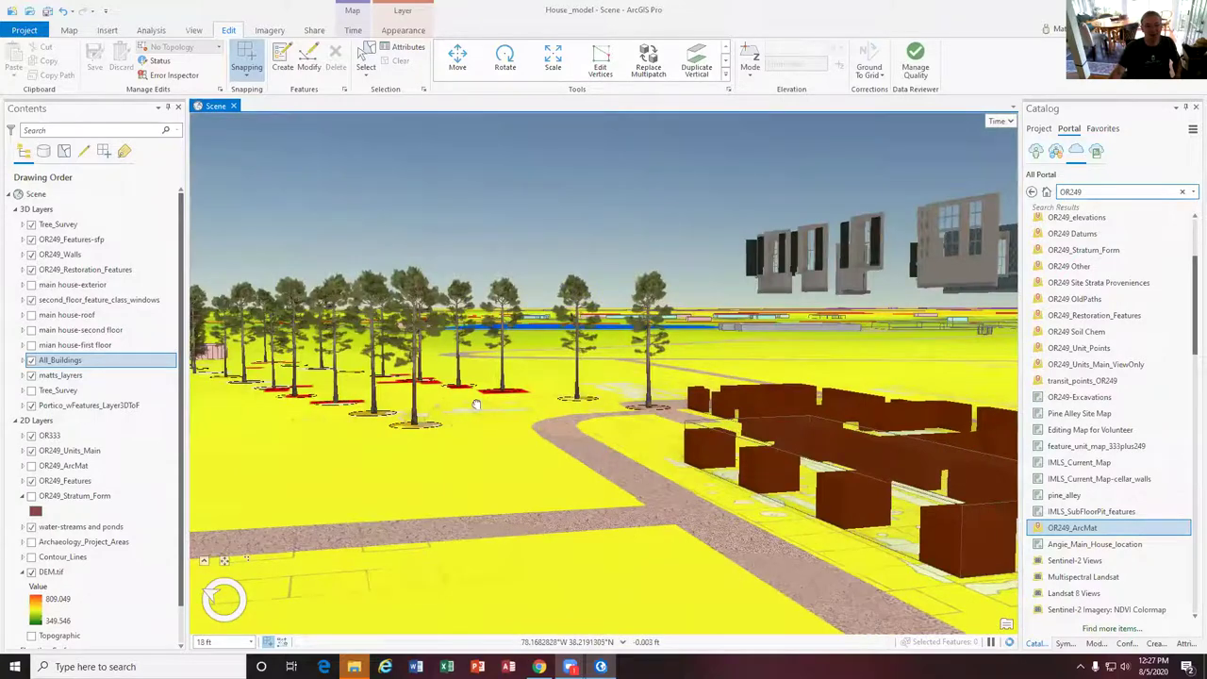
View the second_floor_feature_class_windows record for the shuttered window beside the blue-walled room
{"action": "left_click_drag", "start_coordinate": [474, 402], "coordinate": [518, 425]}
{"action": "middle_click_drag", "start_coordinate": [538, 379], "coordinate": [873, 498]}
{"action": "scroll", "coordinate": [823, 391], "scroll_direction": "up", "scroll_amount": 3}
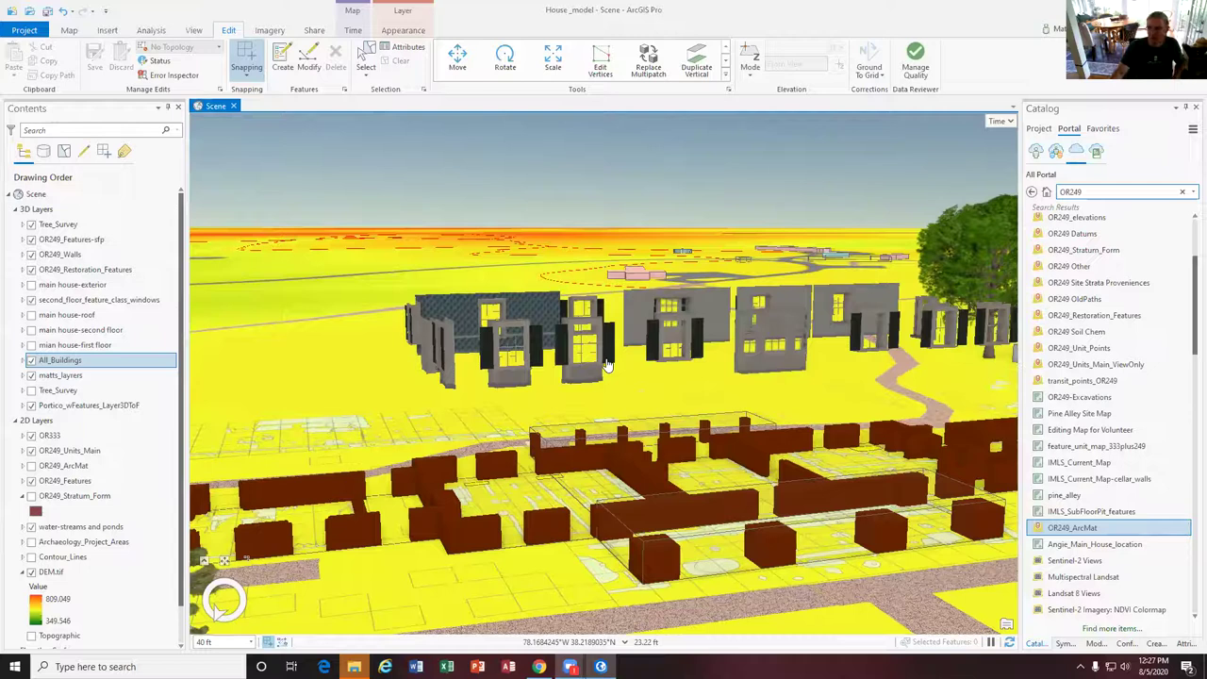
{"action": "left_click", "coordinate": [582, 375]}
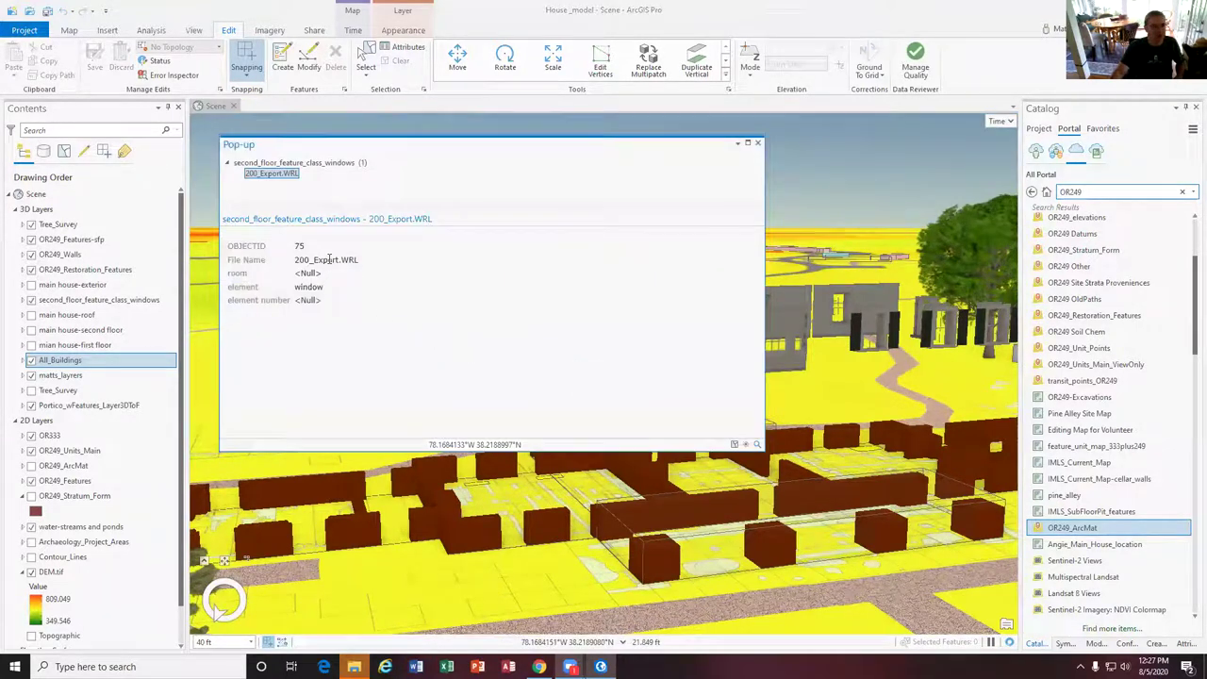
{"action": "left_click", "coordinate": [758, 144]}
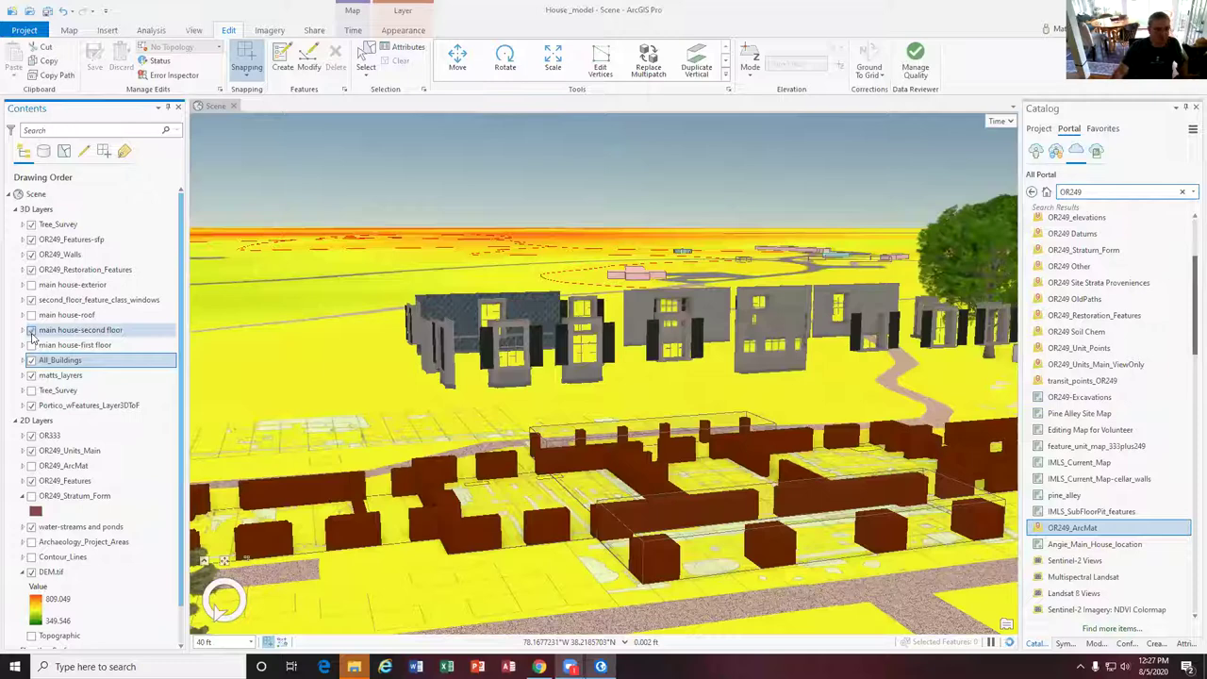
Show the main house-second floor layer and examine its rooms from above
{"action": "left_click", "coordinate": [31, 330]}
{"action": "middle_click_drag", "start_coordinate": [544, 355], "coordinate": [598, 286]}
{"action": "left_click_drag", "start_coordinate": [598, 286], "coordinate": [558, 577]}
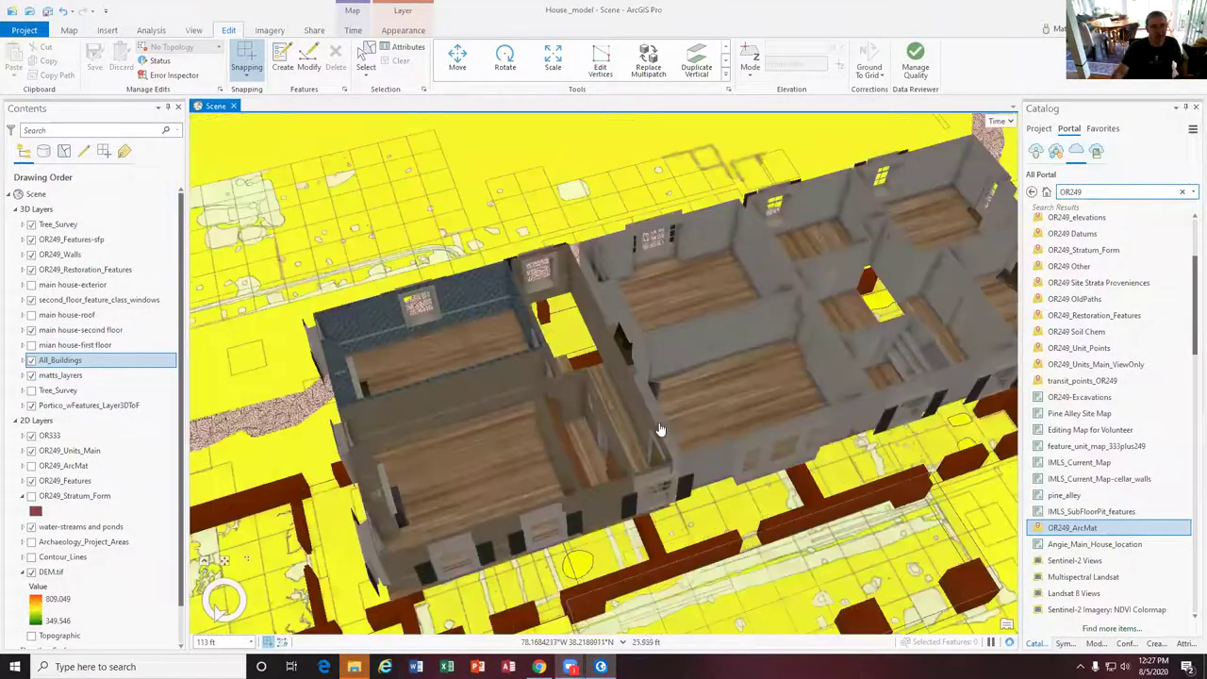
{"action": "scroll", "coordinate": [727, 323], "scroll_direction": "down", "scroll_amount": 1}
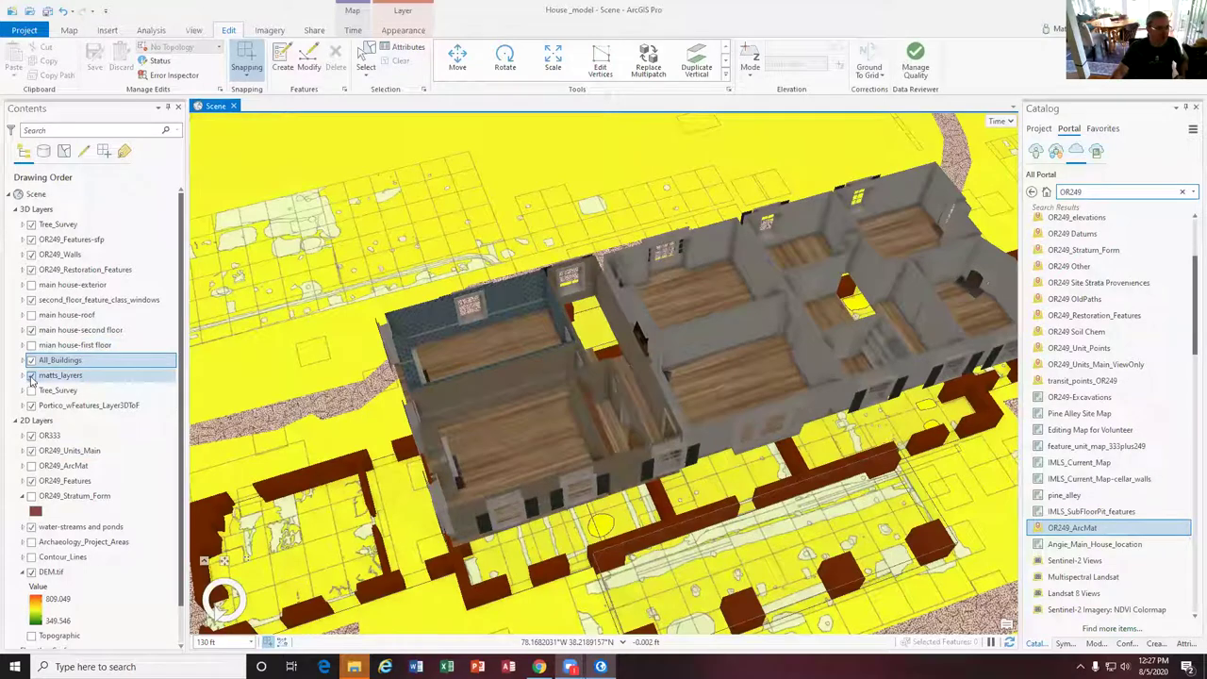
{"action": "left_click", "coordinate": [31, 329]}
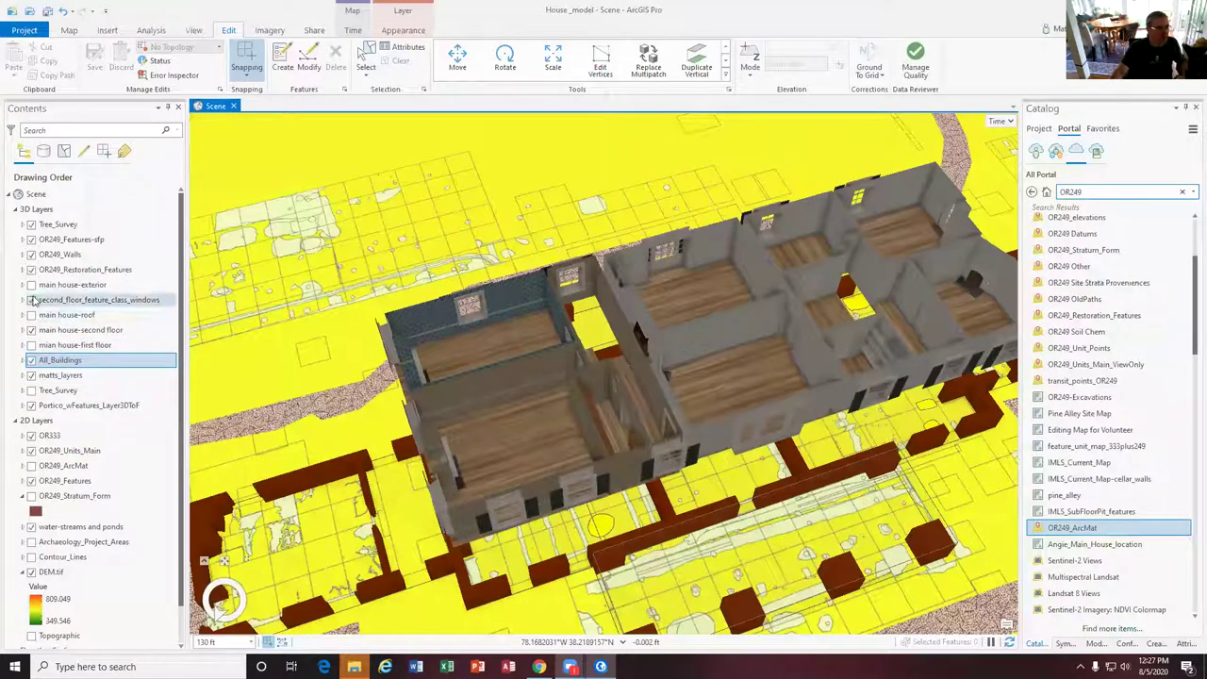
Show the main house-exterior layer and examine the house with its portico from the front and from above
{"action": "left_click", "coordinate": [31, 284]}
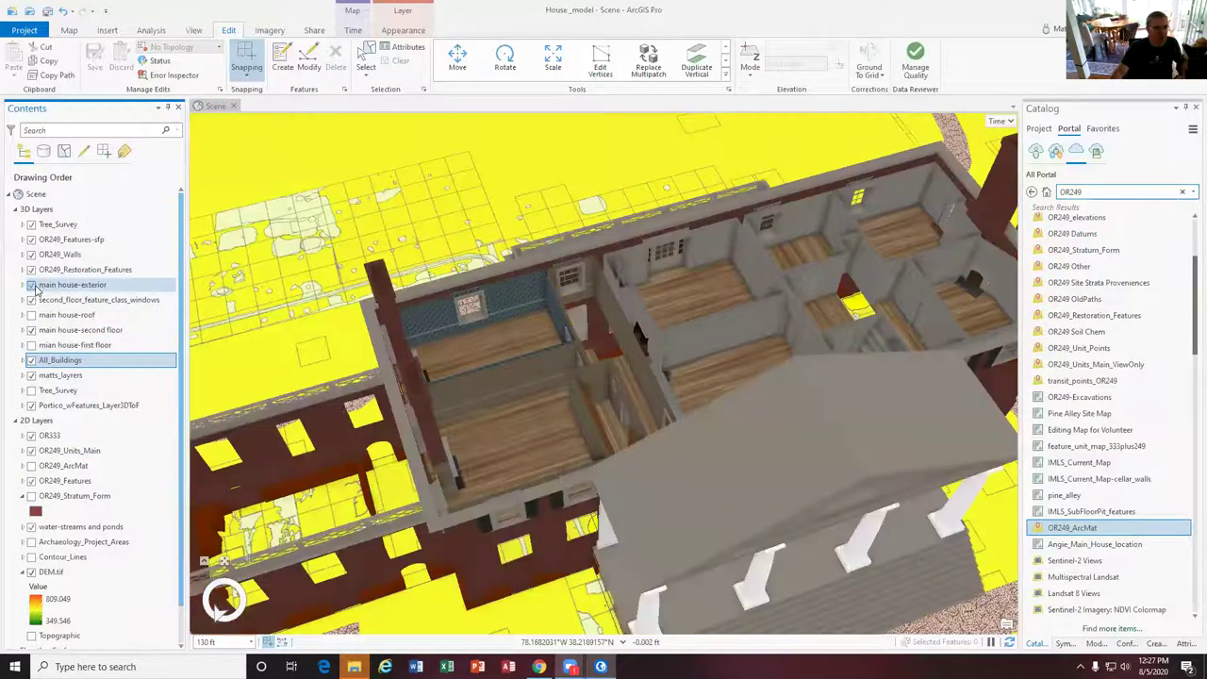
{"action": "middle_click_drag", "start_coordinate": [553, 467], "coordinate": [583, 329]}
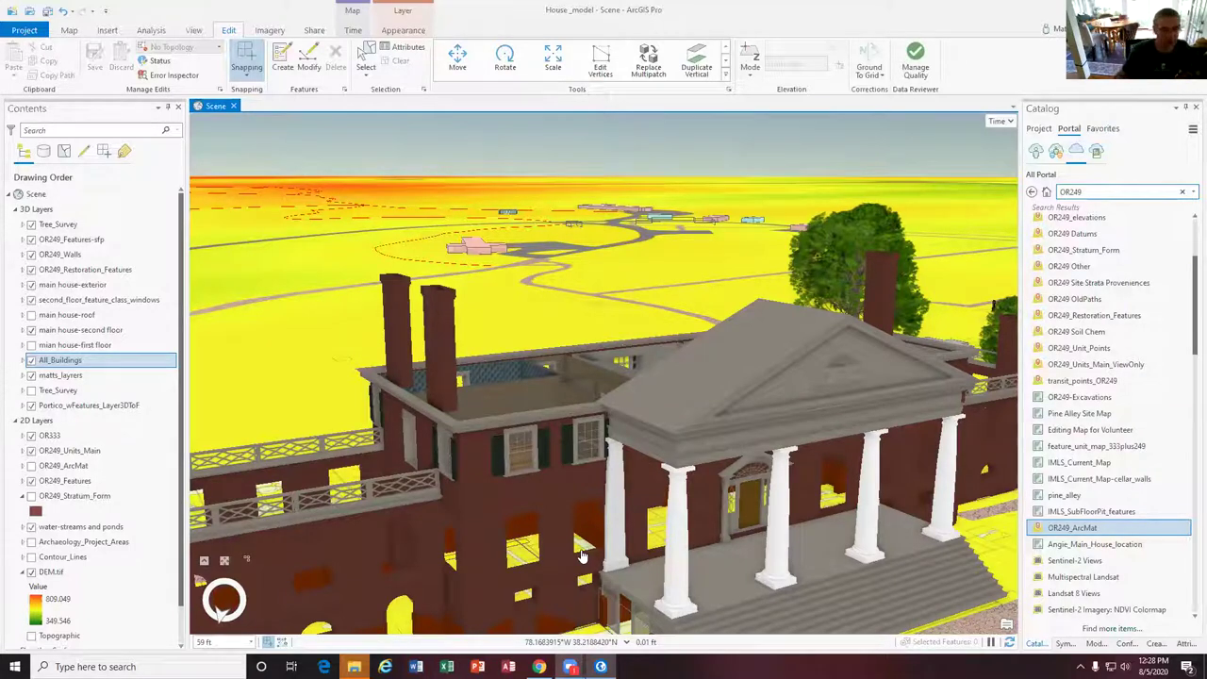
{"action": "middle_click_drag", "start_coordinate": [548, 433], "coordinate": [613, 436]}
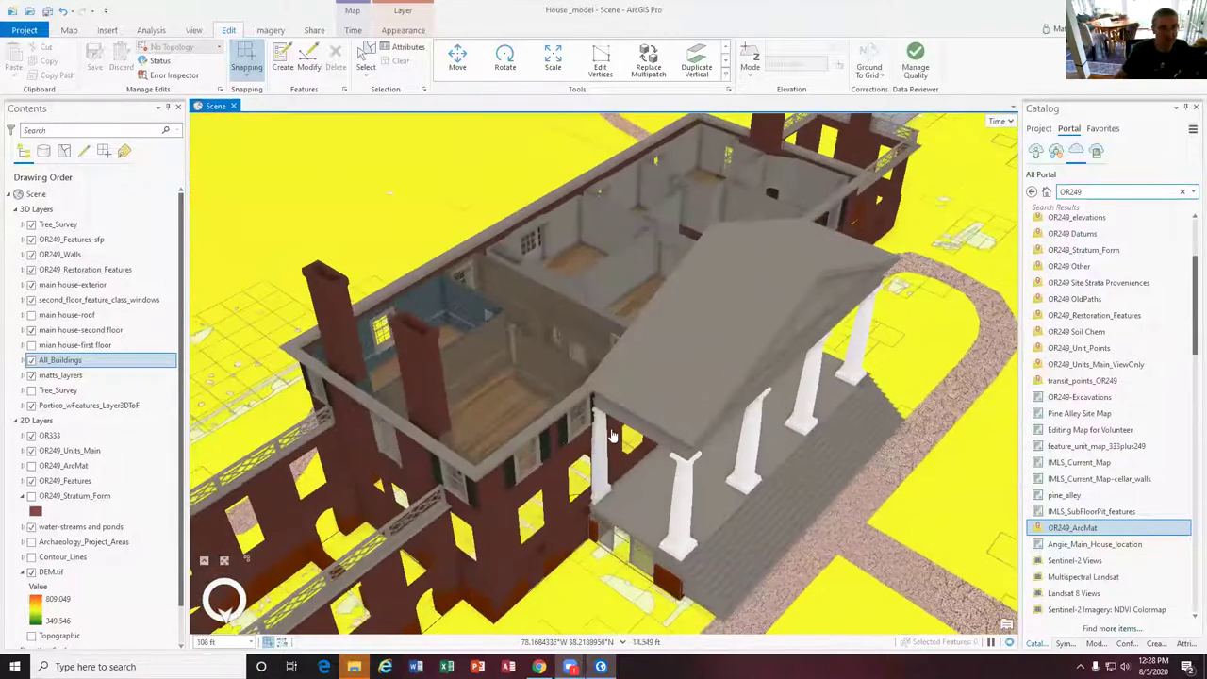
{"action": "scroll", "coordinate": [611, 436], "scroll_direction": "down", "scroll_amount": 3}
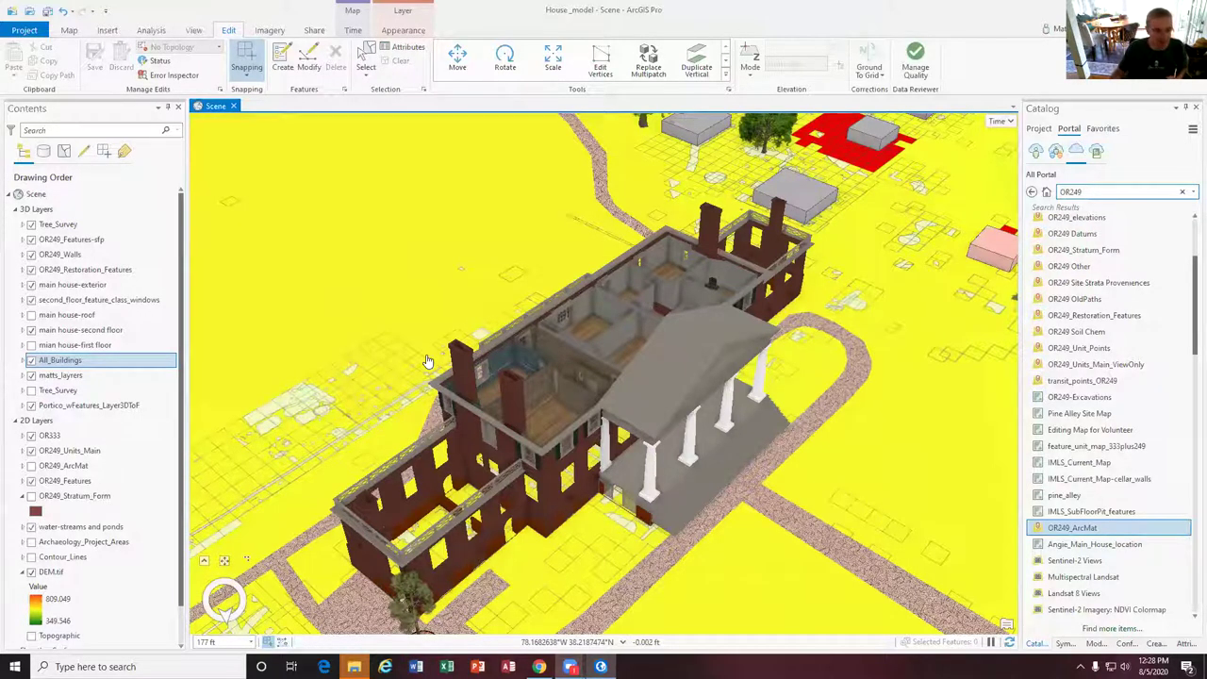
Switch to the Montpelier Maps for Staff web map in the browser and hide its Easements layer
{"action": "left_click", "coordinate": [540, 667]}
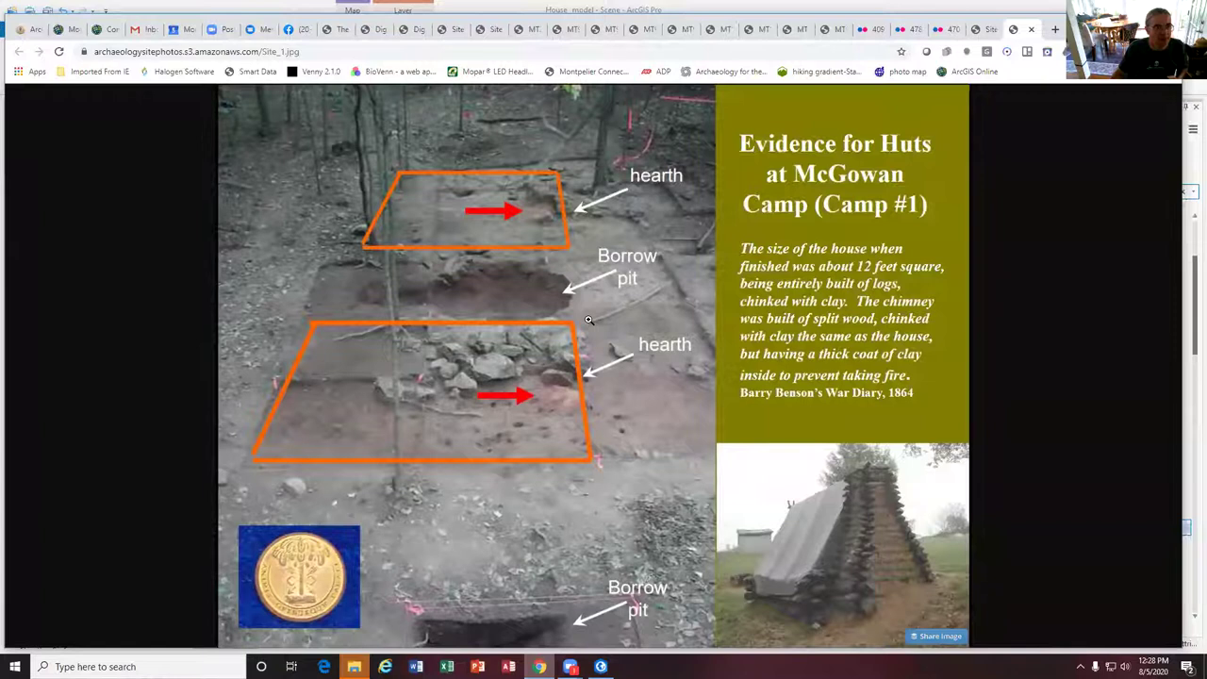
{"action": "left_click", "coordinate": [66, 29]}
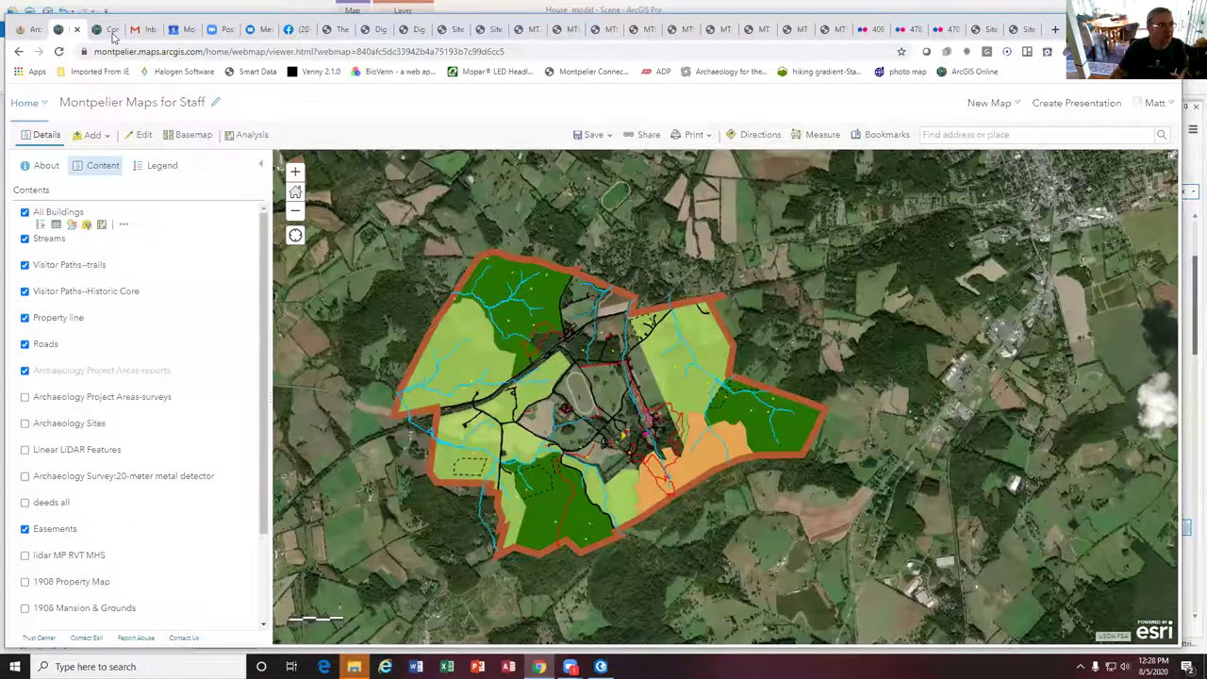
{"action": "left_click", "coordinate": [112, 35]}
{"action": "left_click", "coordinate": [66, 29]}
{"action": "scroll", "coordinate": [431, 364], "scroll_direction": "up", "scroll_amount": 4}
{"action": "left_click", "coordinate": [25, 531]}
Compare the archaeological-site and reconstructed-building records of the Northeast Slave Quarter, southwest of the main house
{"action": "left_click_drag", "start_coordinate": [775, 525], "coordinate": [660, 311]}
{"action": "scroll", "coordinate": [806, 410], "scroll_direction": "up", "scroll_amount": 5}
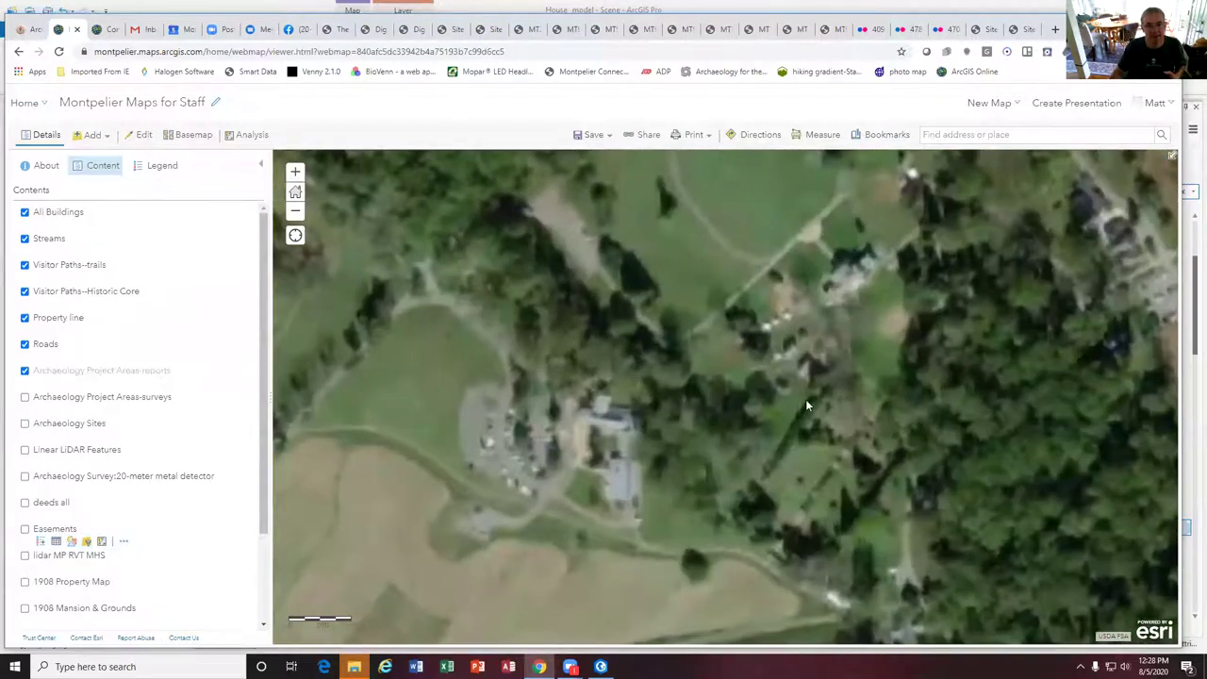
{"action": "scroll", "coordinate": [846, 328], "scroll_direction": "up", "scroll_amount": 3}
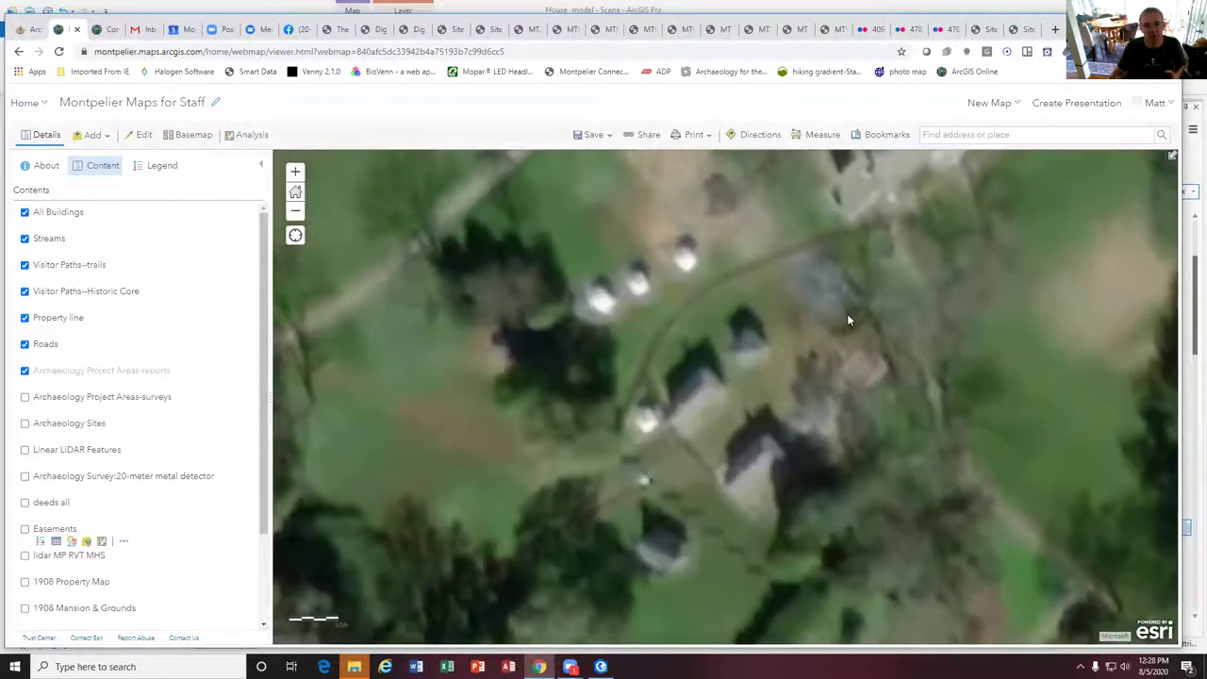
{"action": "left_click", "coordinate": [863, 369]}
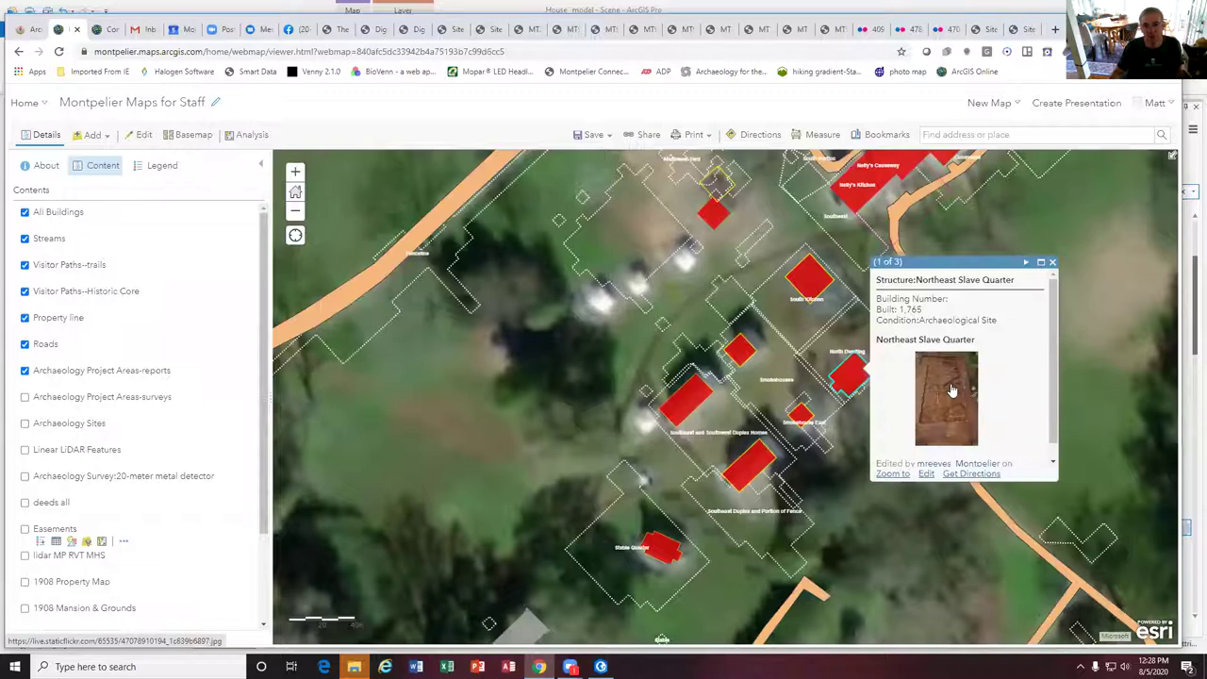
{"action": "left_click", "coordinate": [1028, 264]}
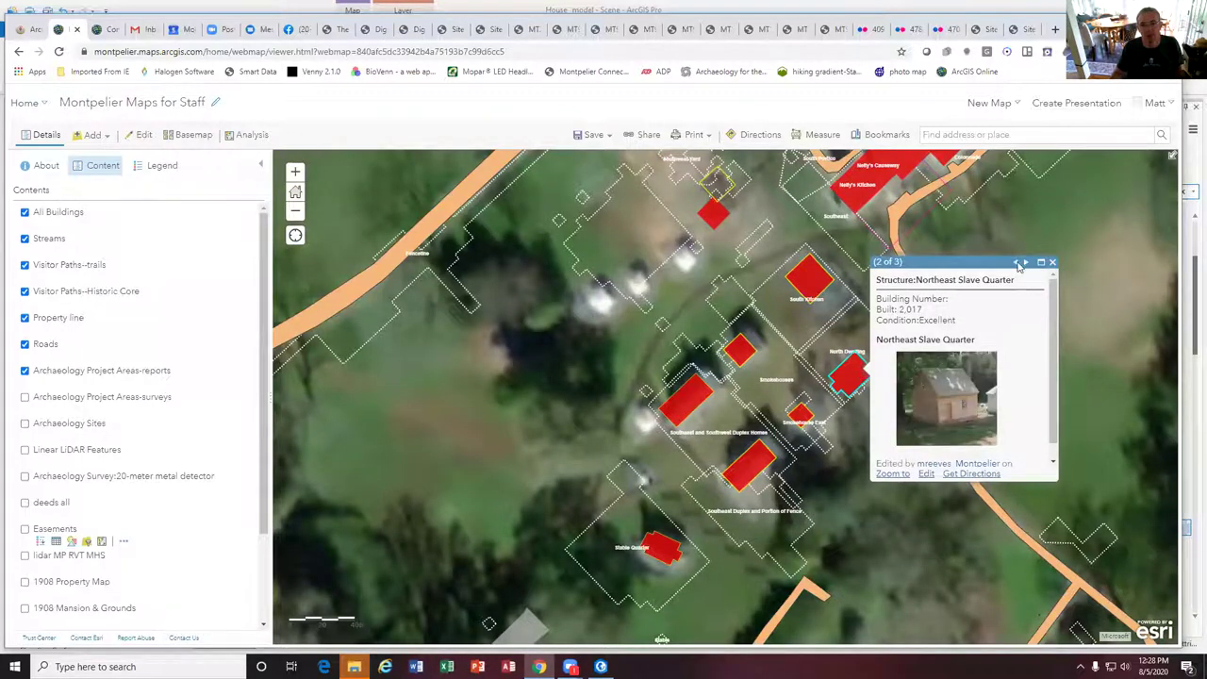
{"action": "left_click", "coordinate": [1016, 264]}
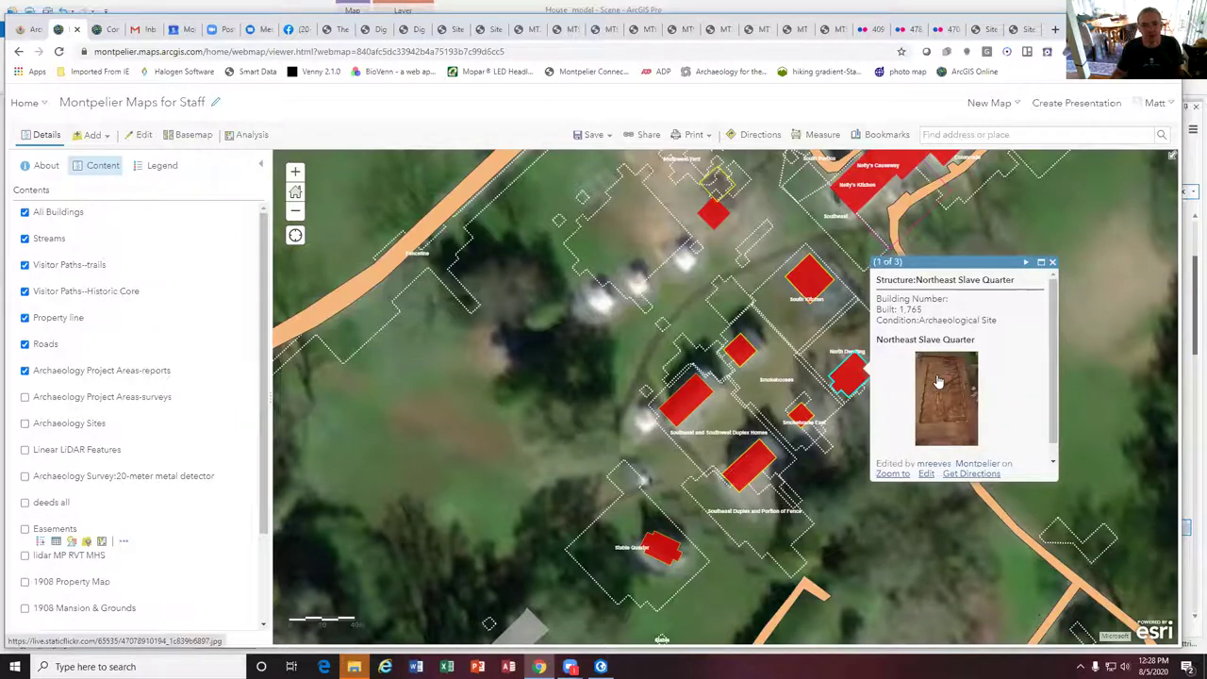
View the North Dwelling project area record and open its full report from the cover image
{"action": "left_click", "coordinate": [864, 307]}
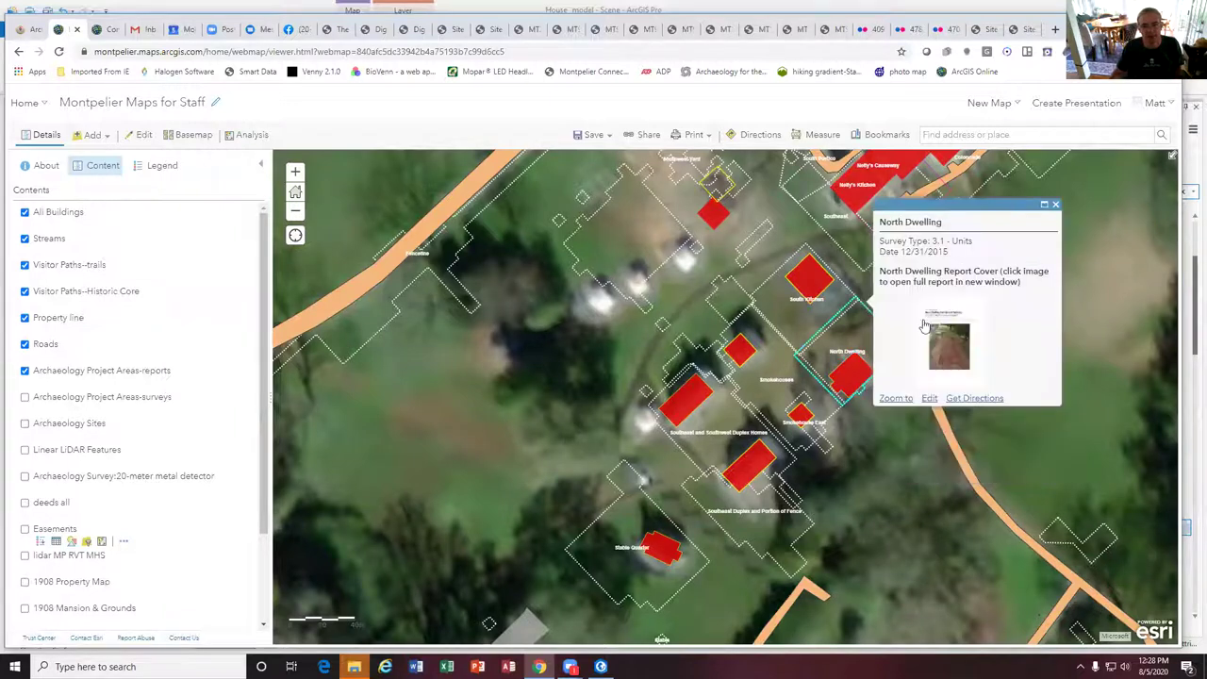
{"action": "left_click", "coordinate": [943, 341]}
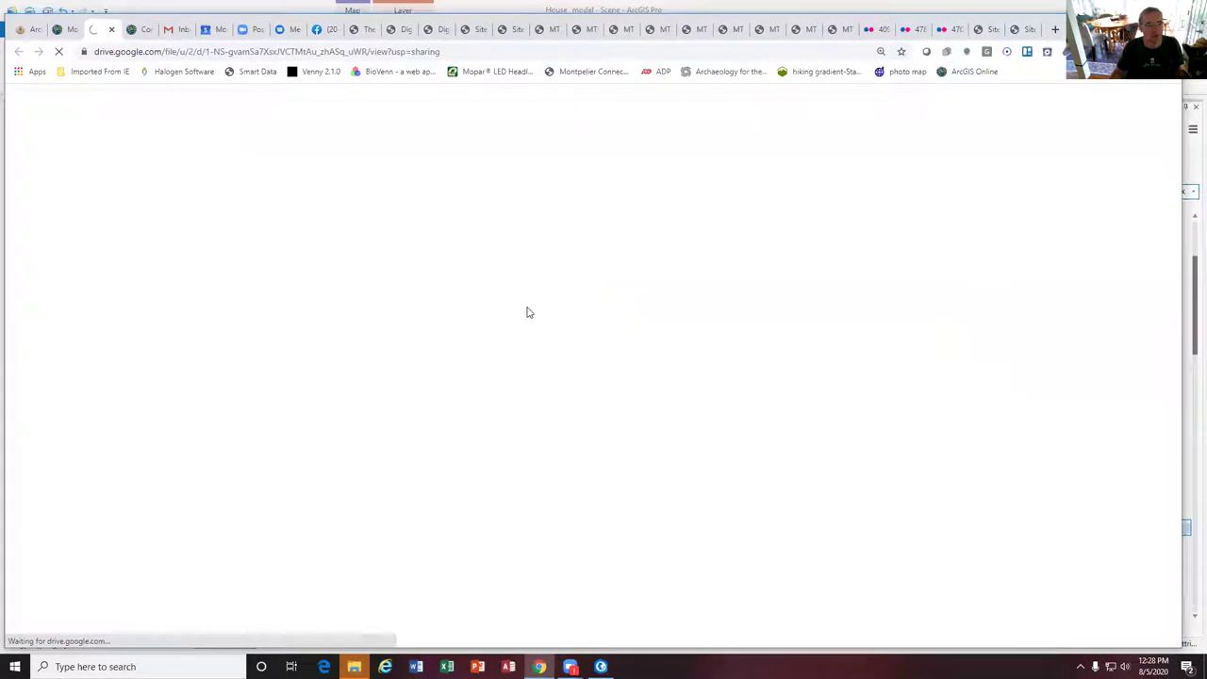
{"action": "scroll", "coordinate": [436, 345], "scroll_direction": "down", "scroll_amount": 4}
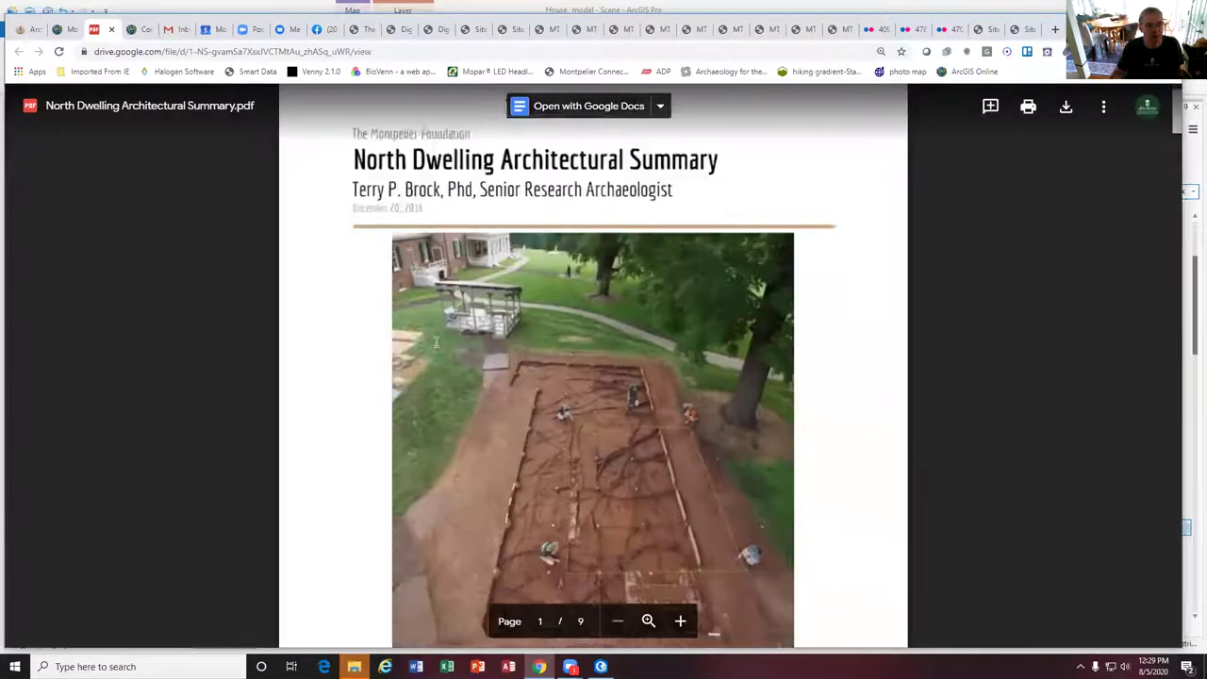
{"action": "scroll", "coordinate": [435, 344], "scroll_direction": "up", "scroll_amount": 2}
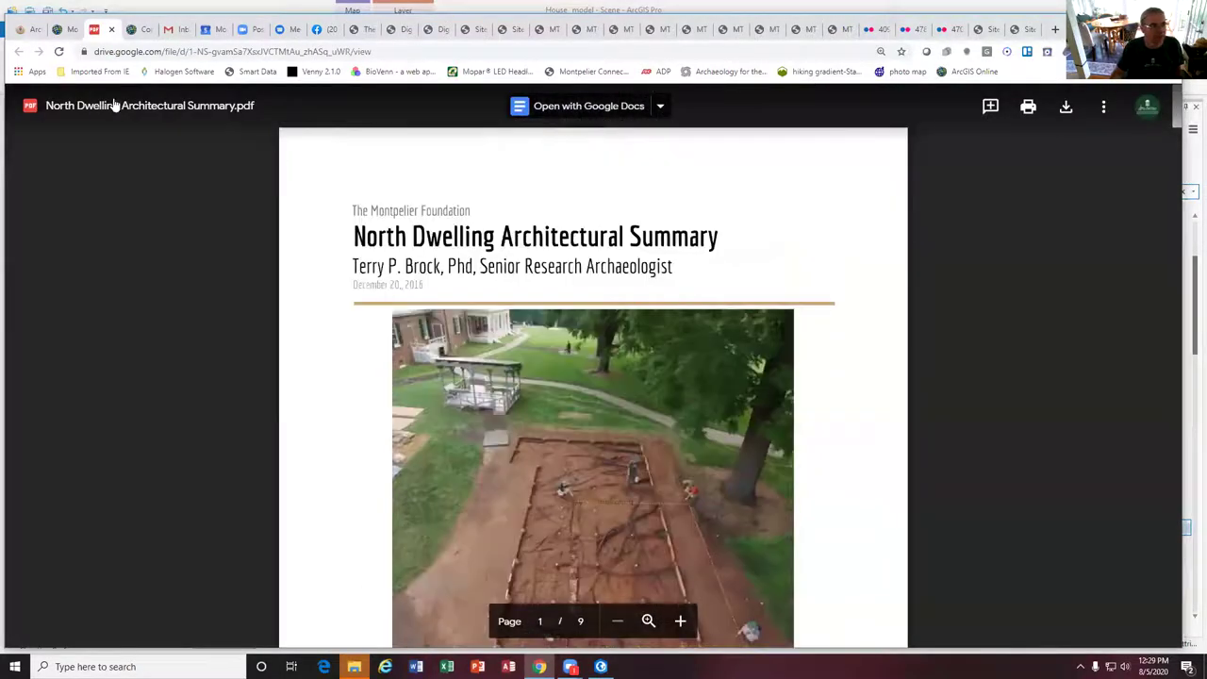
Return to the web map, dismiss the North Dwelling record and look closer at the buildings around the South Kitchen
{"action": "left_click", "coordinate": [65, 28]}
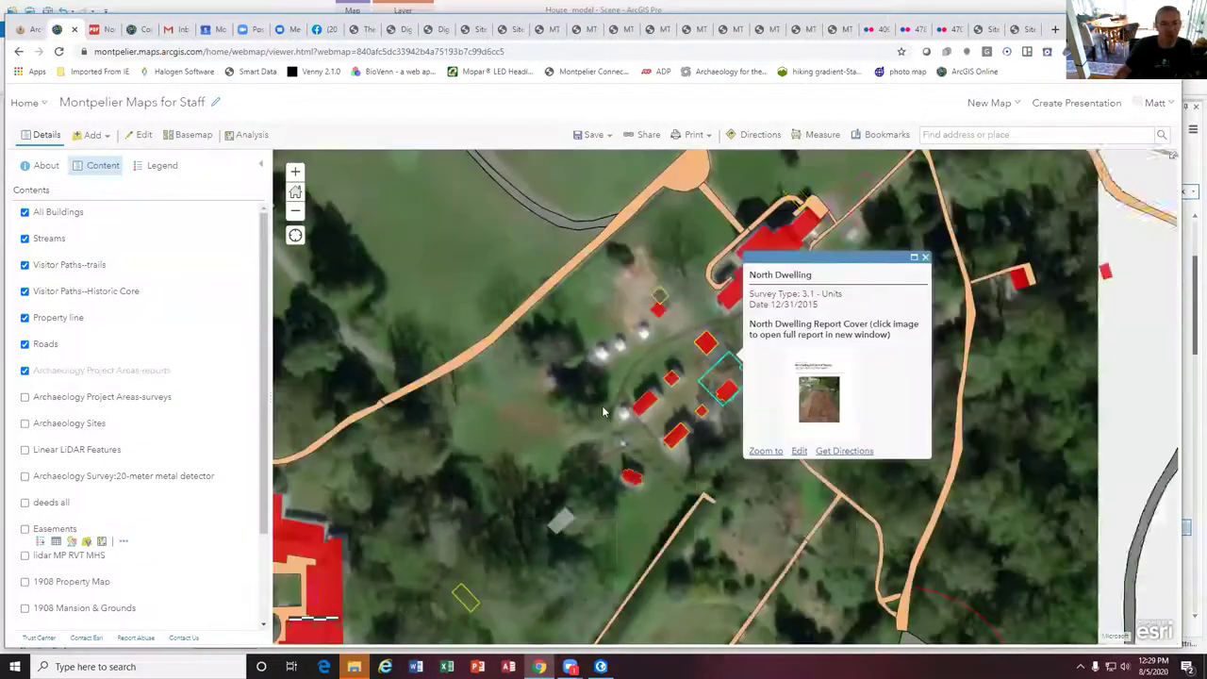
{"action": "left_click", "coordinate": [706, 357]}
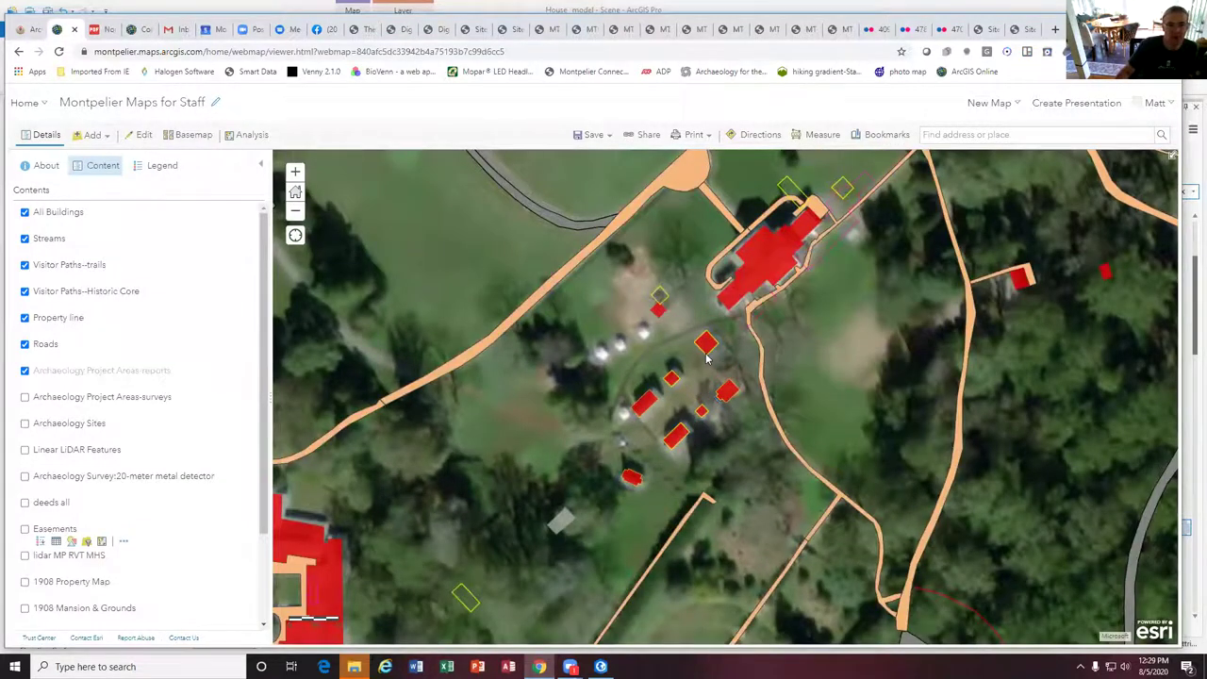
{"action": "scroll", "coordinate": [705, 356], "scroll_direction": "up", "scroll_amount": 2}
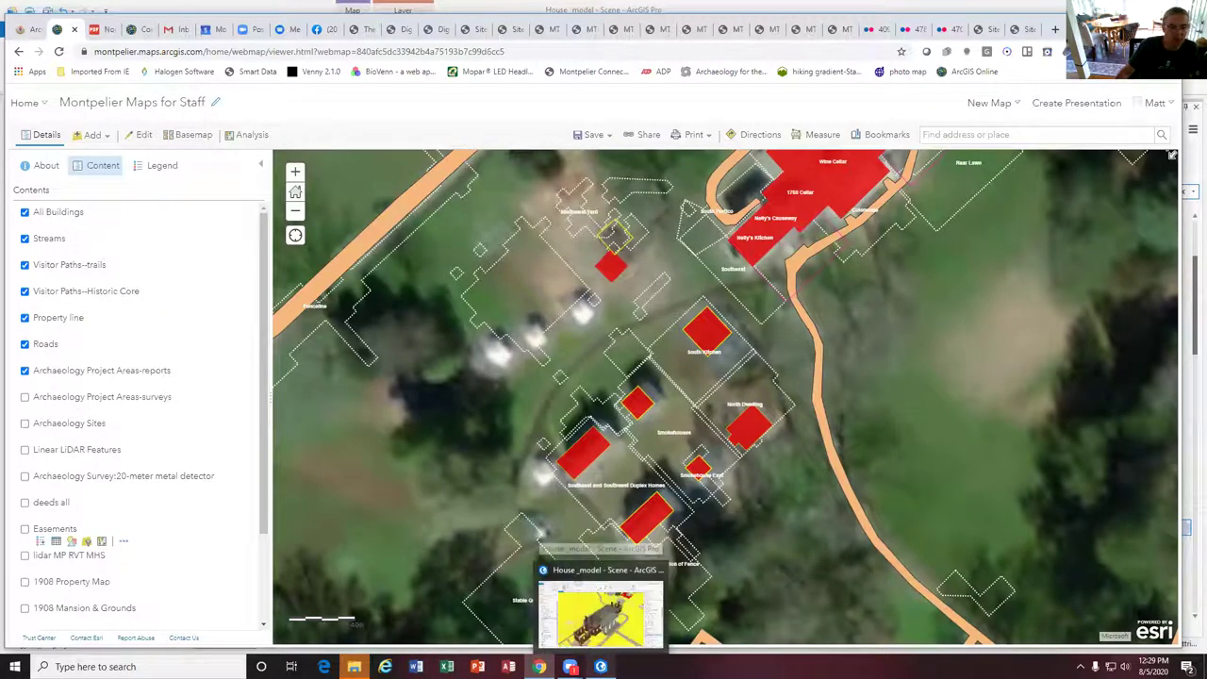
Switch back to the House_model scene in ArcGIS Pro and view the main house from its front corner
{"action": "left_click", "coordinate": [611, 658]}
{"action": "middle_click_drag", "start_coordinate": [681, 396], "coordinate": [615, 351]}
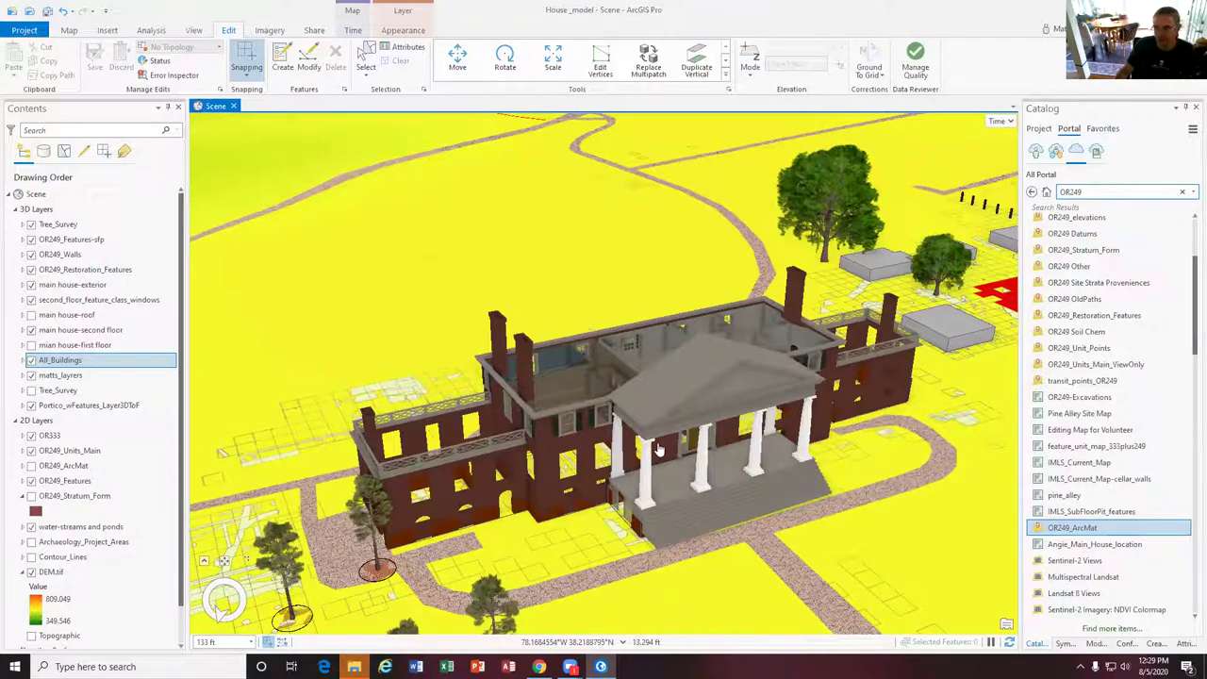
{"action": "middle_click_drag", "start_coordinate": [492, 350], "coordinate": [497, 475]}
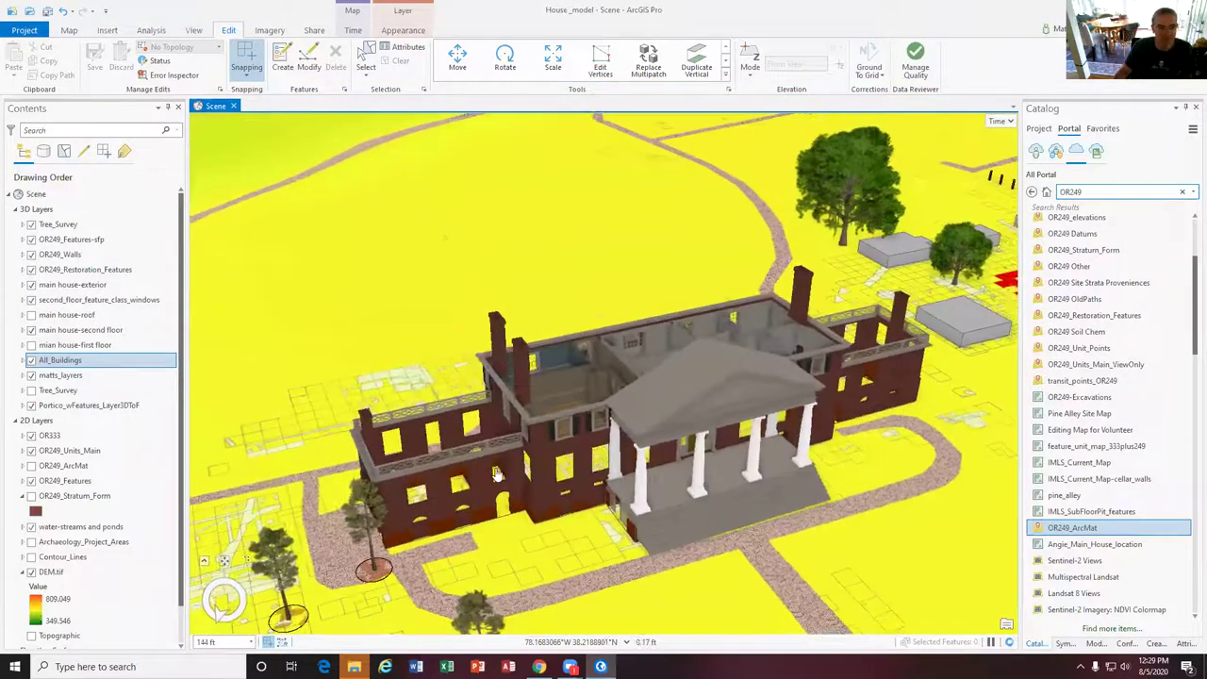
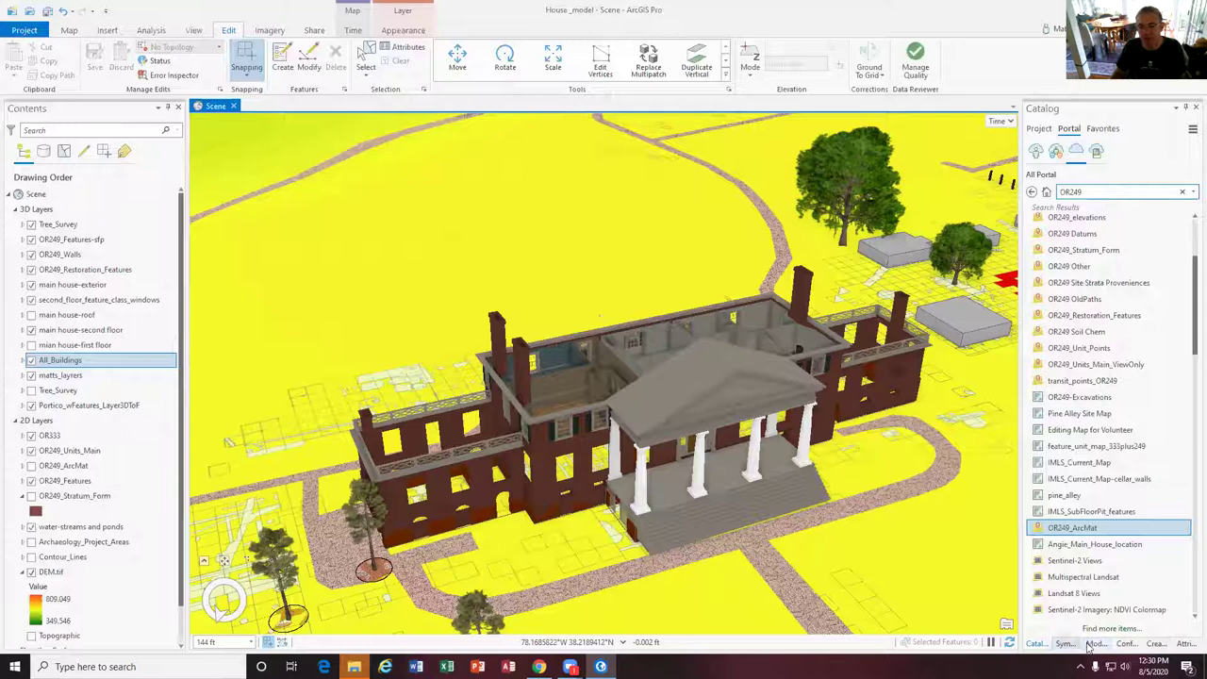
Leave the OR249 portal search results and show the project's own contents in the Catalog
{"action": "left_click", "coordinate": [1039, 644]}
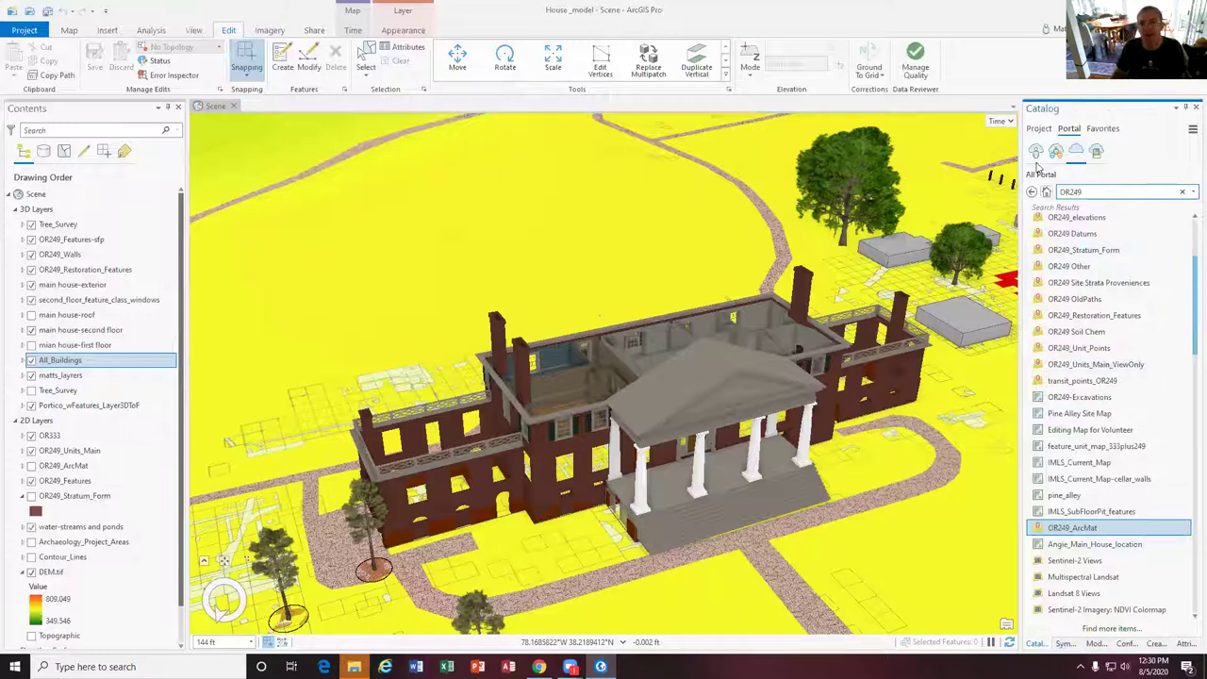
{"action": "left_click", "coordinate": [1031, 192]}
{"action": "scroll", "coordinate": [1092, 330], "scroll_direction": "up", "scroll_amount": 3}
{"action": "left_click", "coordinate": [1031, 193]}
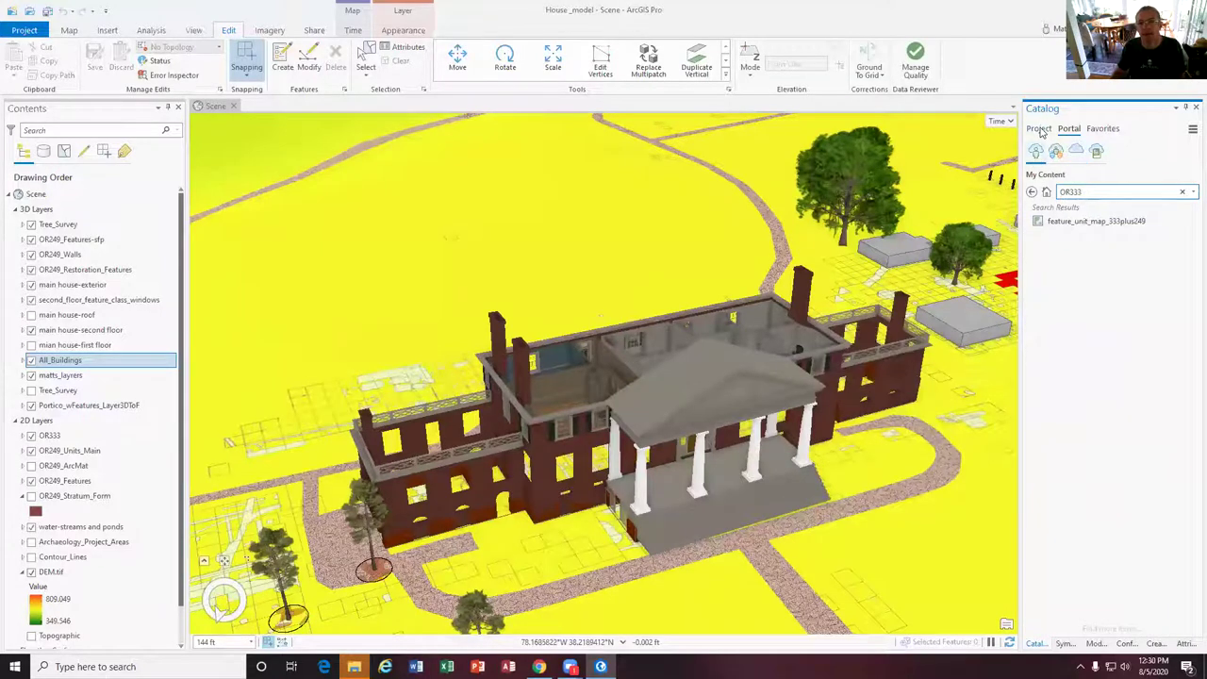
{"action": "left_click", "coordinate": [1039, 129]}
Look through the historic maps and aerials in Base_Maps.gdb, then collapse that geodatabase and Montpelier_General.gdb
{"action": "scroll", "coordinate": [1066, 349], "scroll_direction": "down", "scroll_amount": 3}
{"action": "scroll", "coordinate": [1067, 349], "scroll_direction": "down", "scroll_amount": 2}
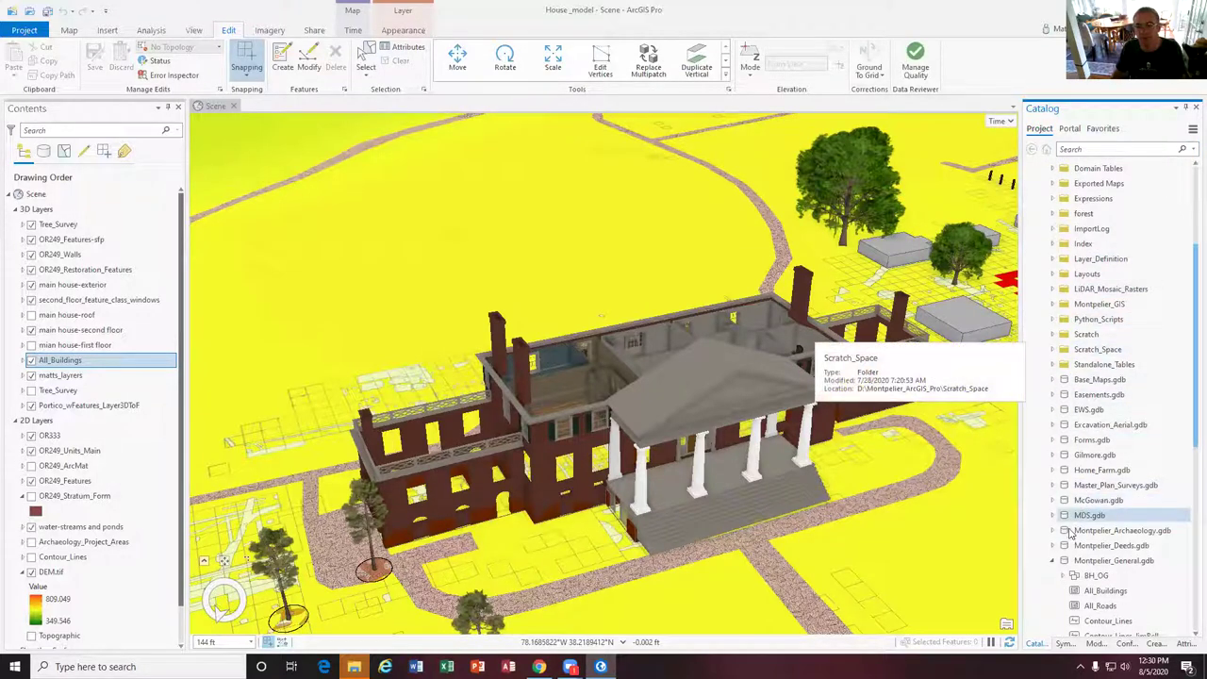
{"action": "left_click", "coordinate": [1052, 379]}
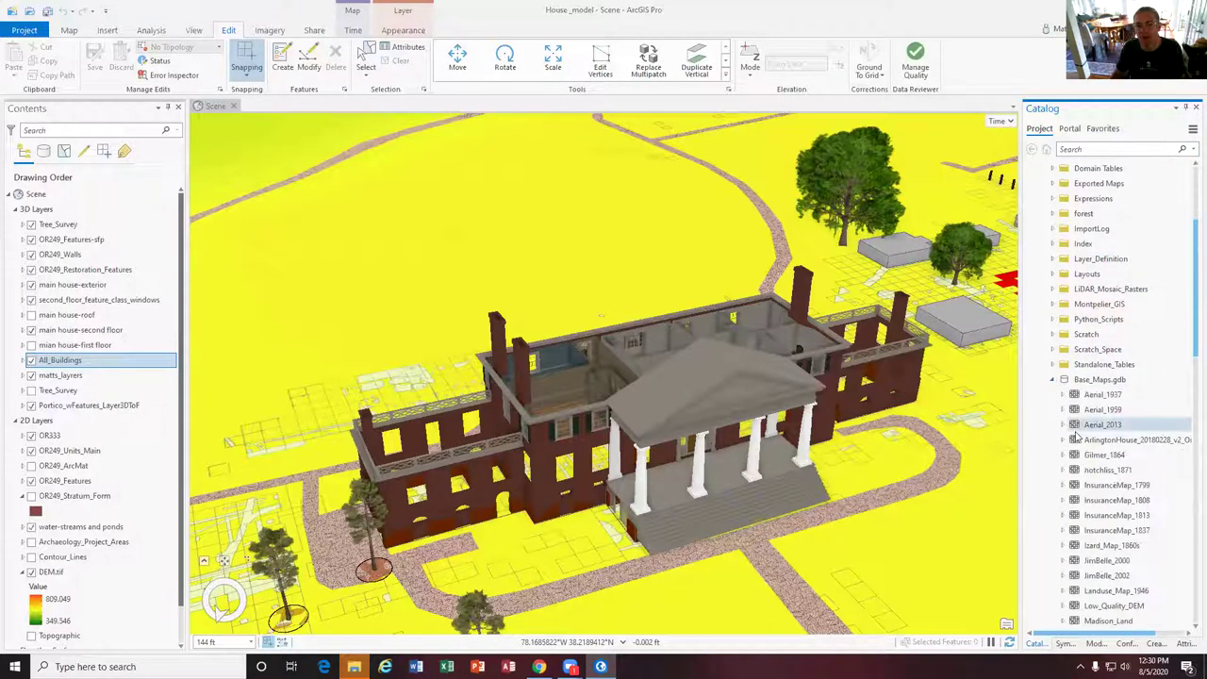
{"action": "scroll", "coordinate": [1075, 436], "scroll_direction": "down", "scroll_amount": 7}
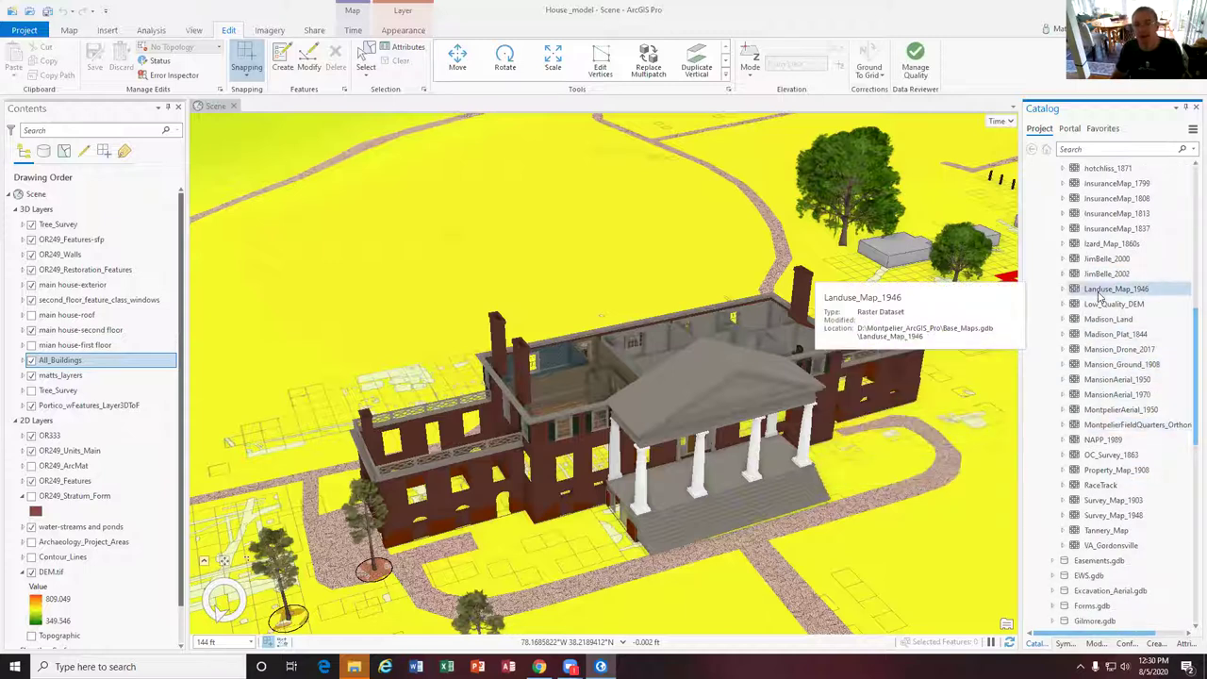
{"action": "scroll", "coordinate": [1094, 293], "scroll_direction": "up", "scroll_amount": 4}
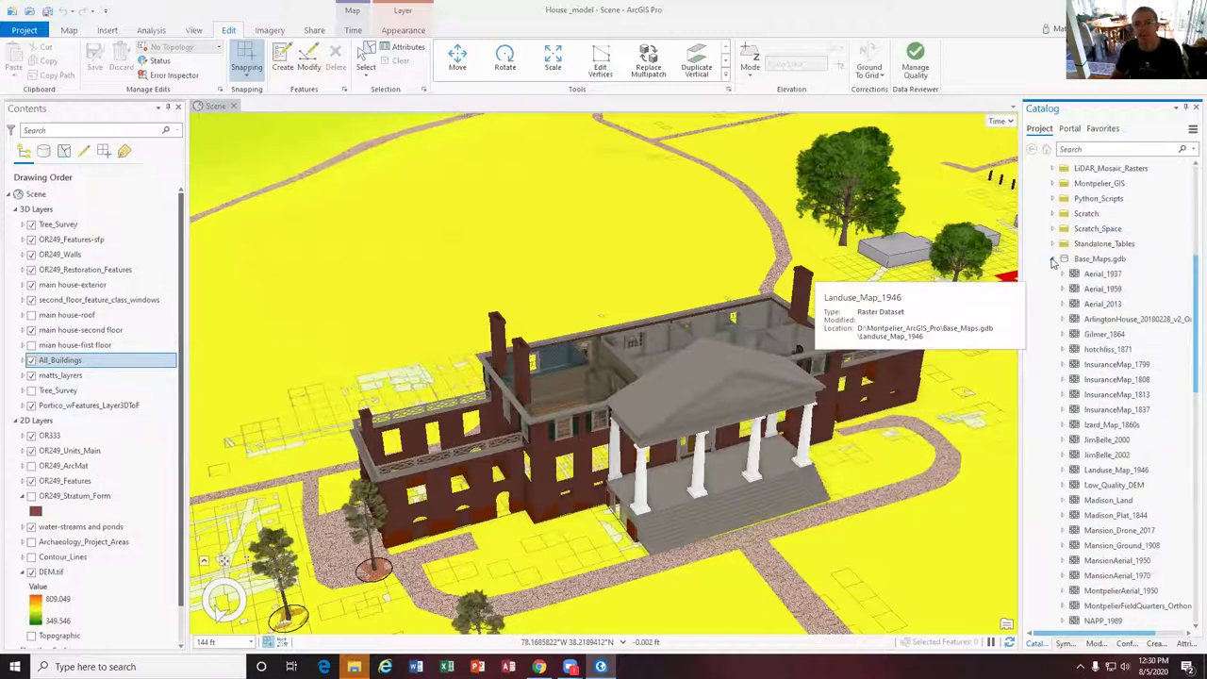
{"action": "left_click", "coordinate": [1053, 260]}
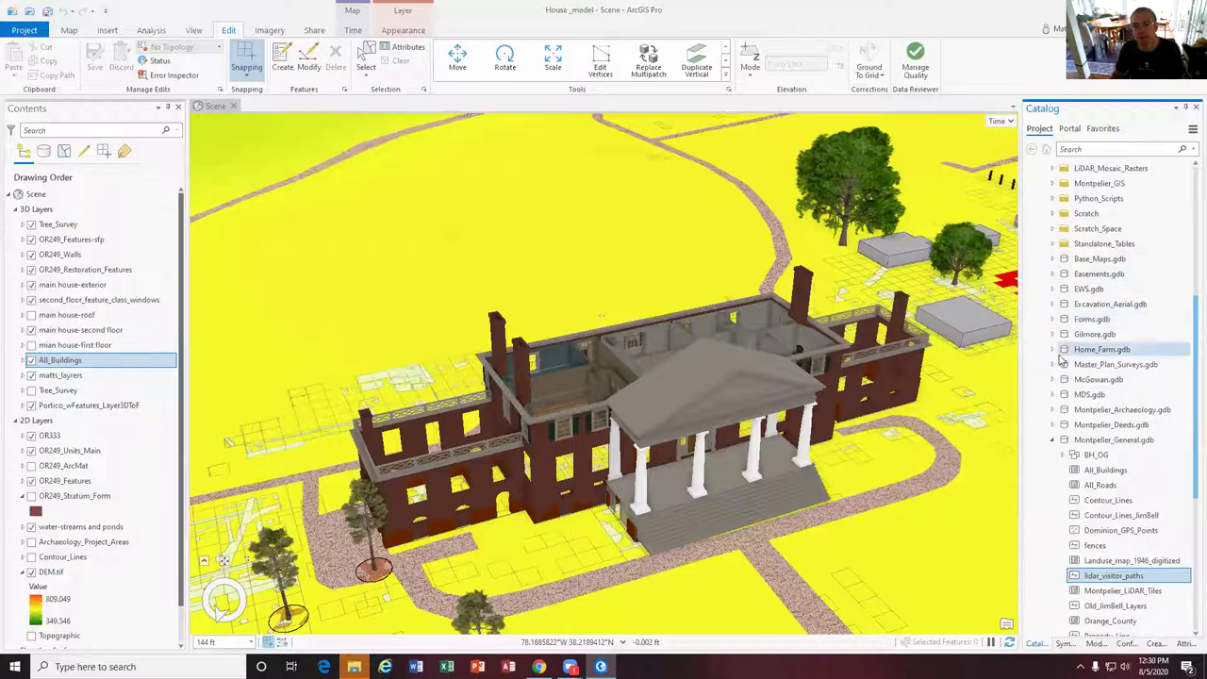
{"action": "left_click", "coordinate": [1053, 440]}
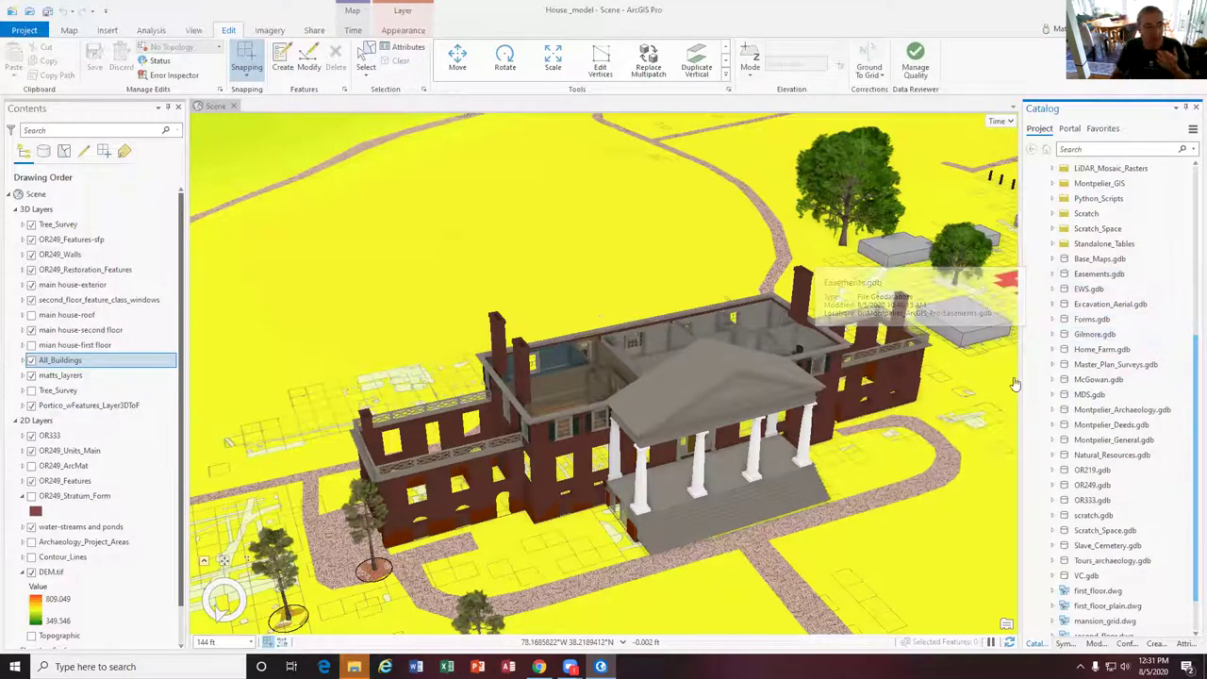
Switch to the Montpelier Maps for Staff web map in Chrome and turn on the lidar MP RVT MHS layer
{"action": "left_click", "coordinate": [538, 667]}
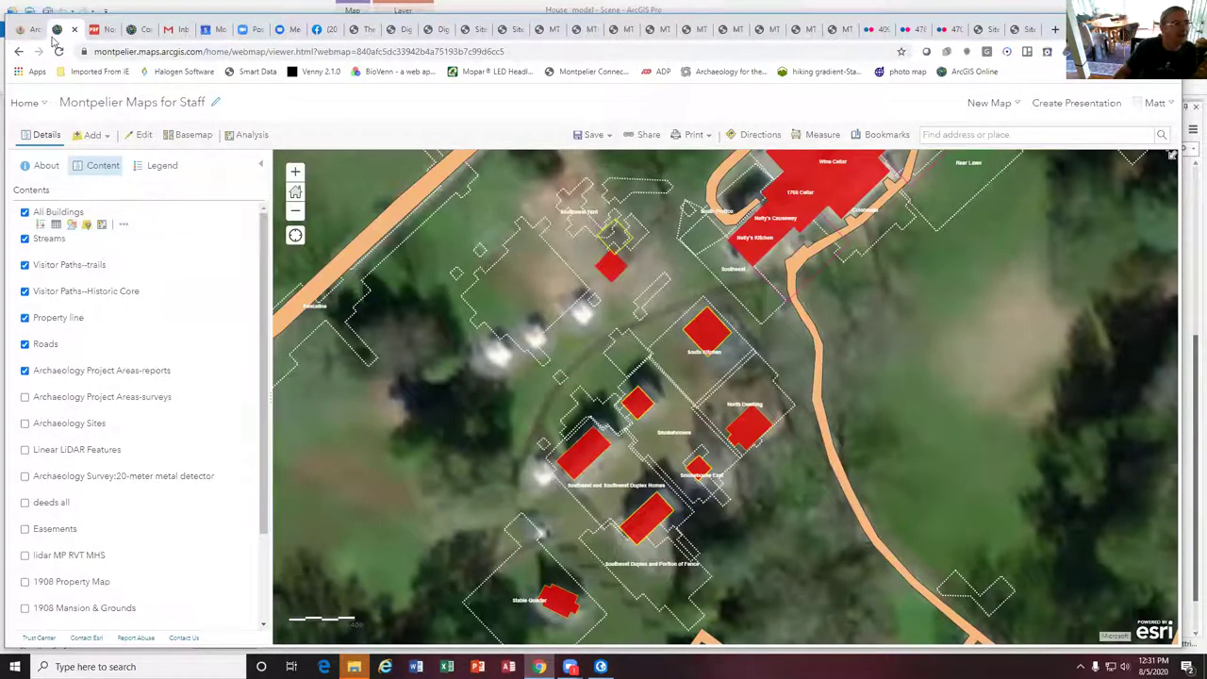
{"action": "scroll", "coordinate": [309, 308], "scroll_direction": "down", "scroll_amount": 2}
{"action": "scroll", "coordinate": [34, 537], "scroll_direction": "down", "scroll_amount": 2}
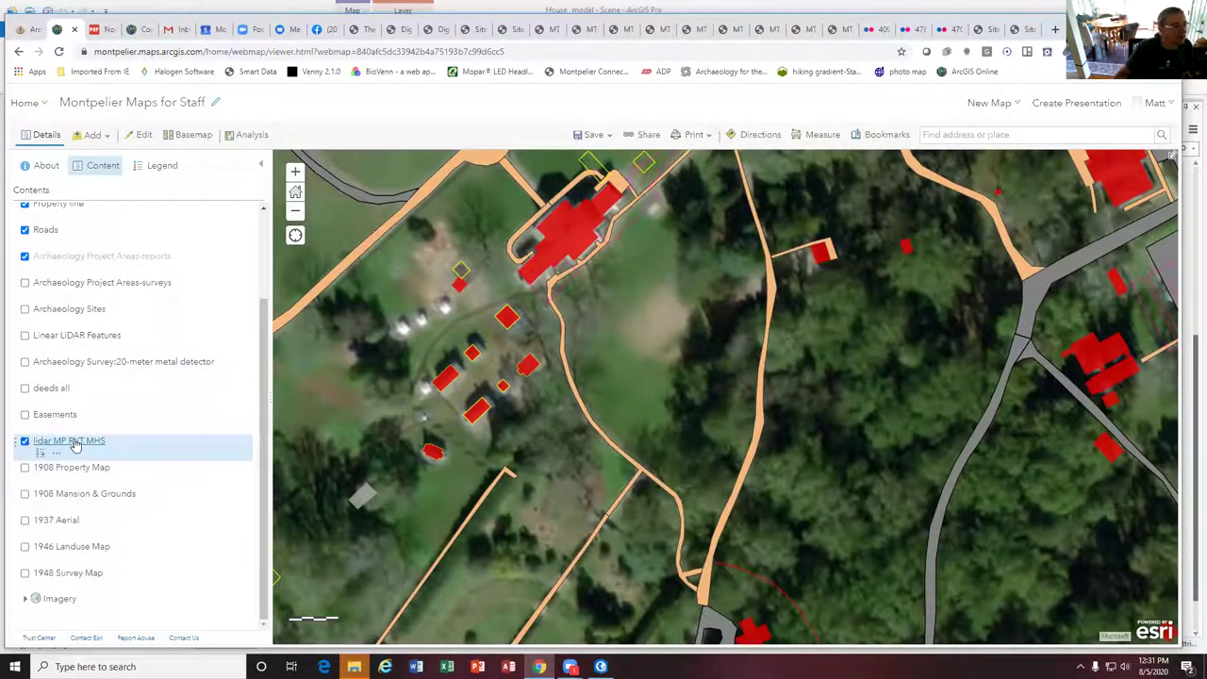
{"action": "scroll", "coordinate": [447, 387], "scroll_direction": "down", "scroll_amount": 2}
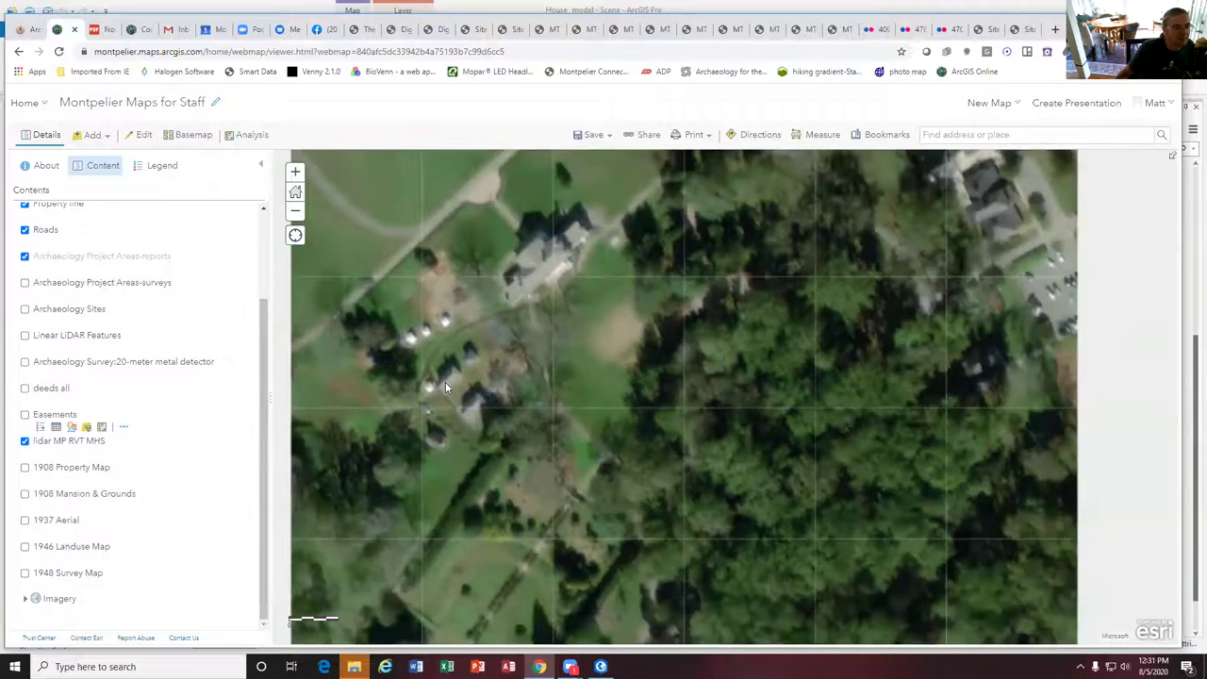
Examine the lidar hillshade over the whole property and the terrain east of the main house
{"action": "scroll", "coordinate": [447, 387], "scroll_direction": "up", "scroll_amount": 4}
{"action": "scroll", "coordinate": [447, 387], "scroll_direction": "down", "scroll_amount": 1}
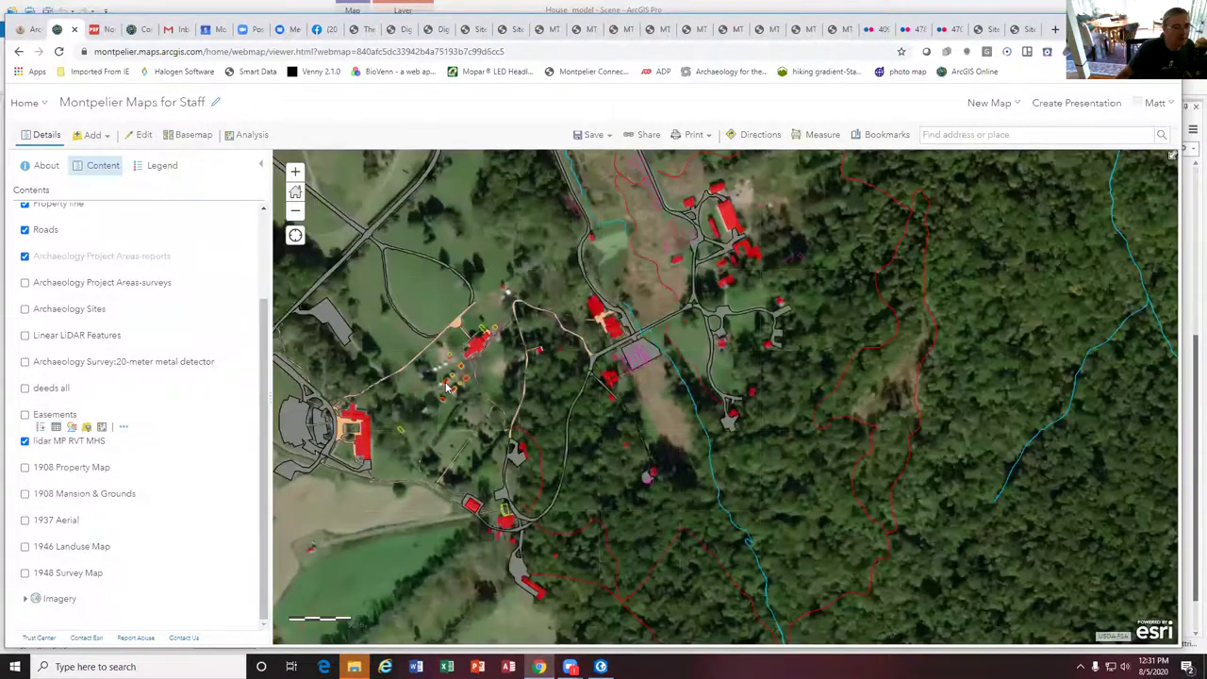
{"action": "scroll", "coordinate": [505, 387], "scroll_direction": "down", "scroll_amount": 1}
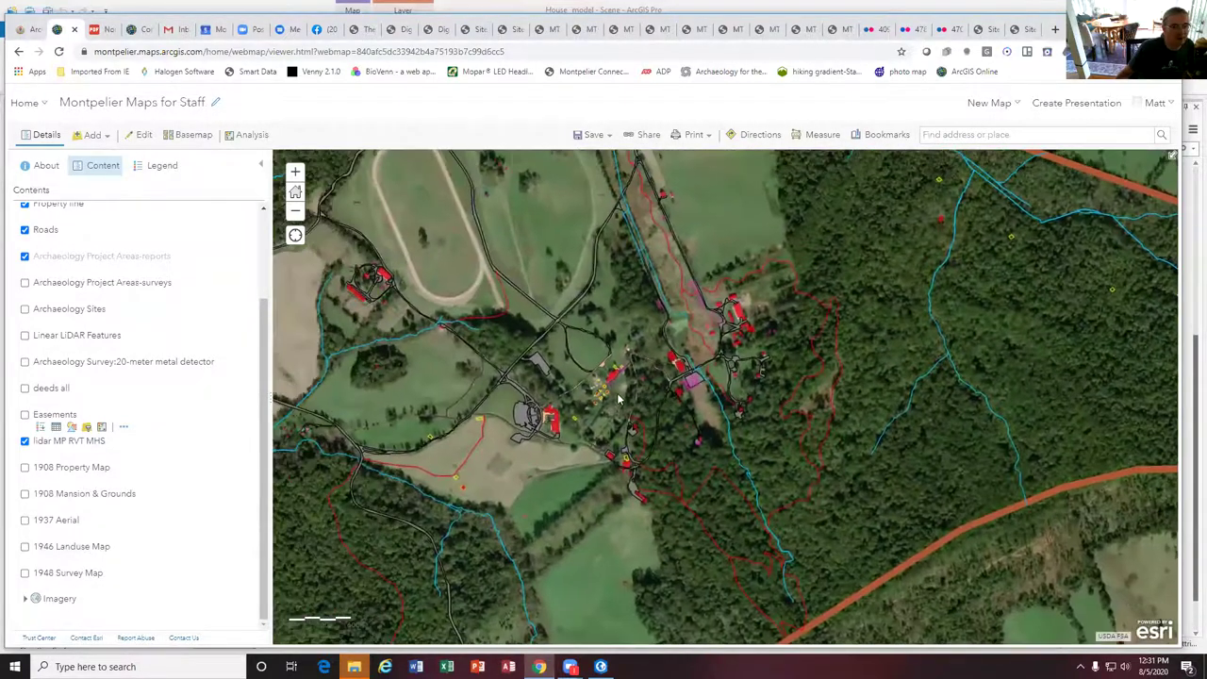
{"action": "scroll", "coordinate": [617, 392], "scroll_direction": "down", "scroll_amount": 1}
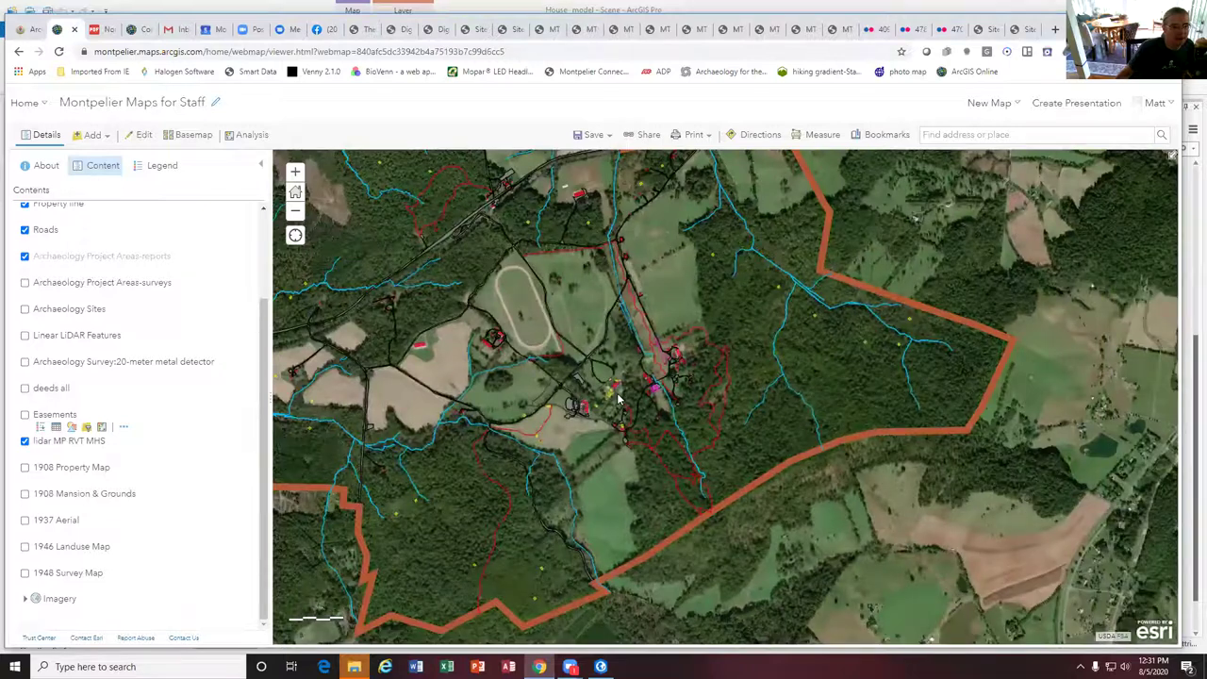
{"action": "scroll", "coordinate": [567, 374], "scroll_direction": "down", "scroll_amount": 1}
{"action": "scroll", "coordinate": [667, 413], "scroll_direction": "down", "scroll_amount": 1}
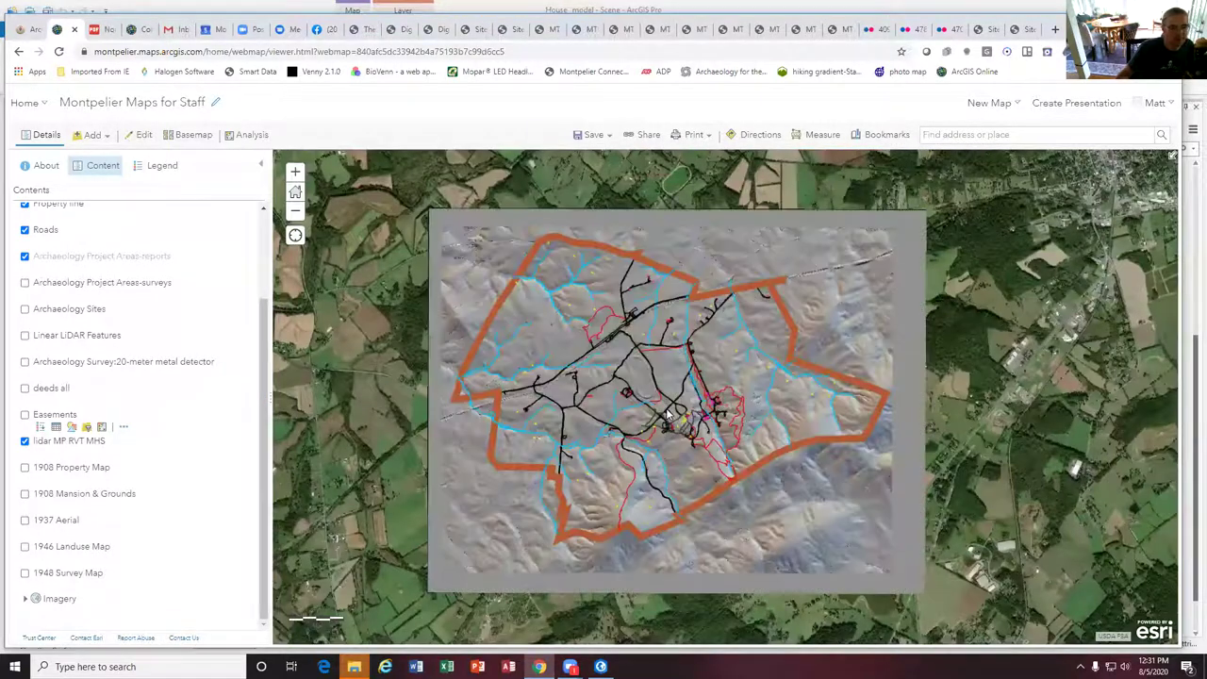
{"action": "scroll", "coordinate": [672, 402], "scroll_direction": "up", "scroll_amount": 2}
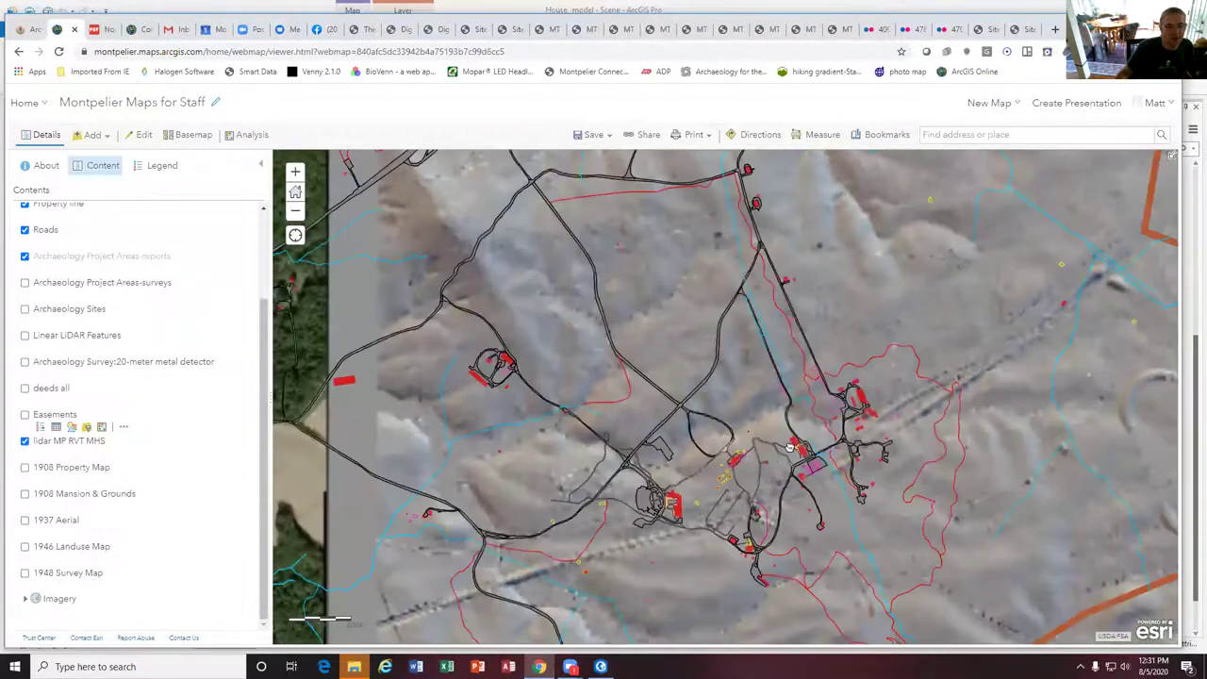
{"action": "left_click_drag", "start_coordinate": [819, 482], "coordinate": [484, 385]}
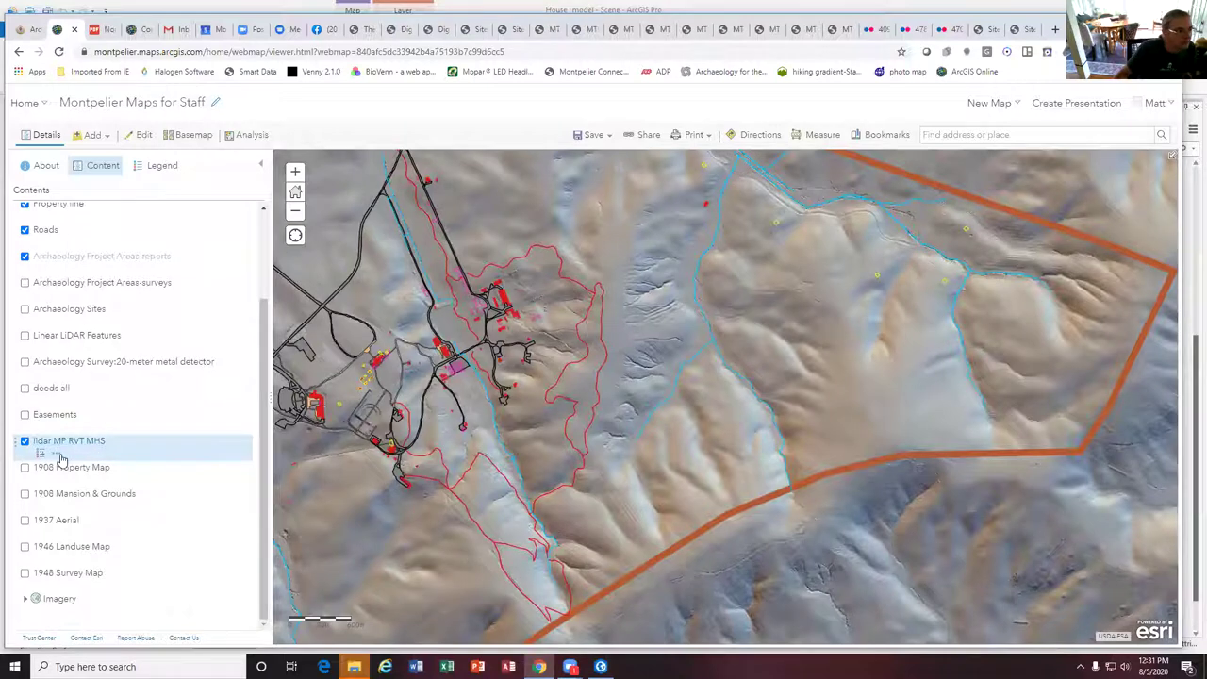
Open the description of the lidar MP RVT MHS layer and copy its image service URL
{"action": "left_click", "coordinate": [56, 454]}
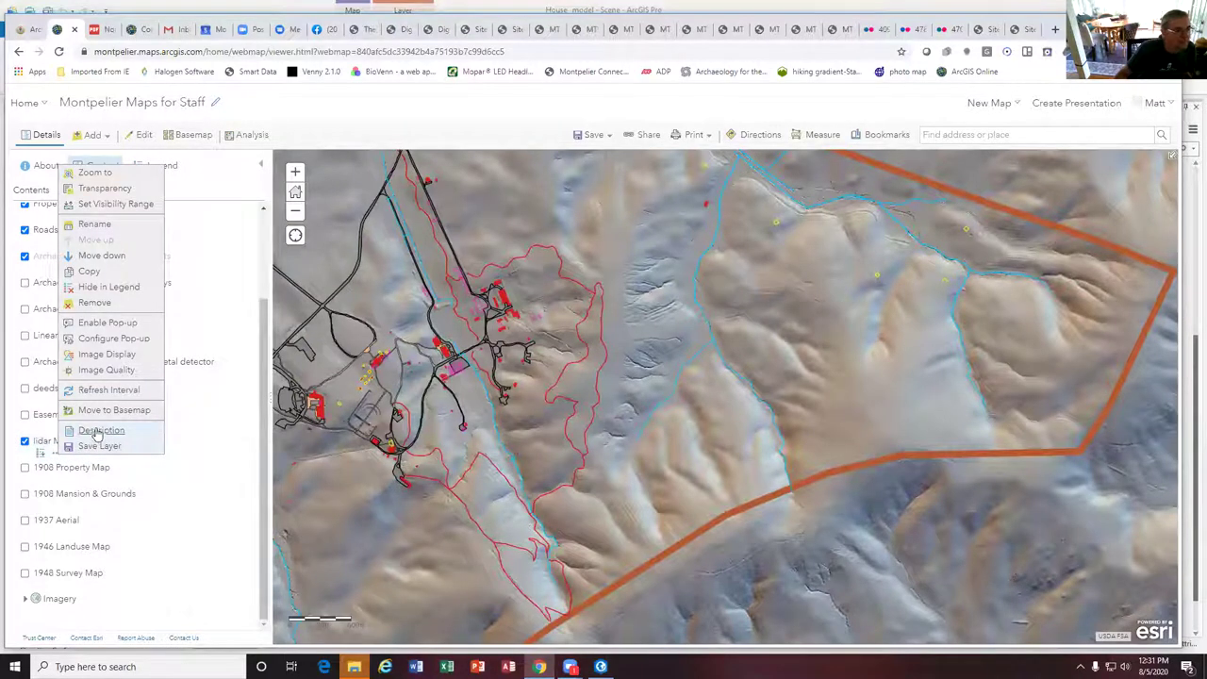
{"action": "left_click", "coordinate": [97, 431]}
{"action": "left_click", "coordinate": [185, 51]}
{"action": "key", "text": "ctrl+c"}
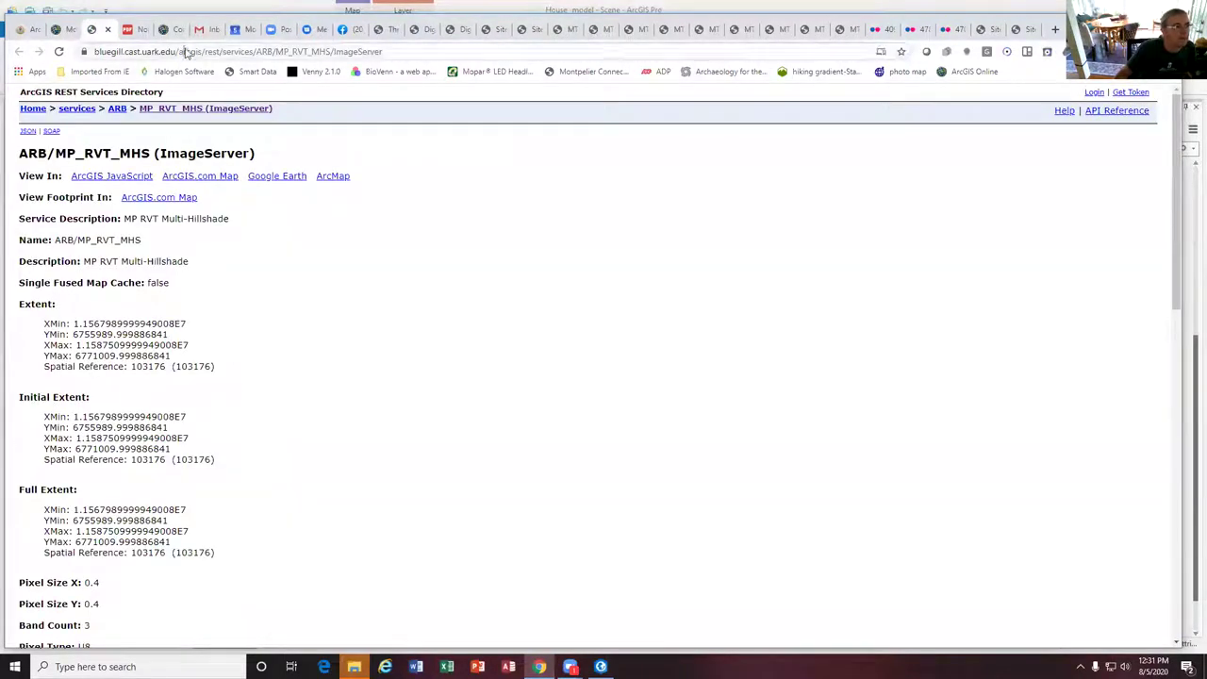
{"action": "right_click", "coordinate": [187, 52]}
{"action": "left_click", "coordinate": [211, 137]}
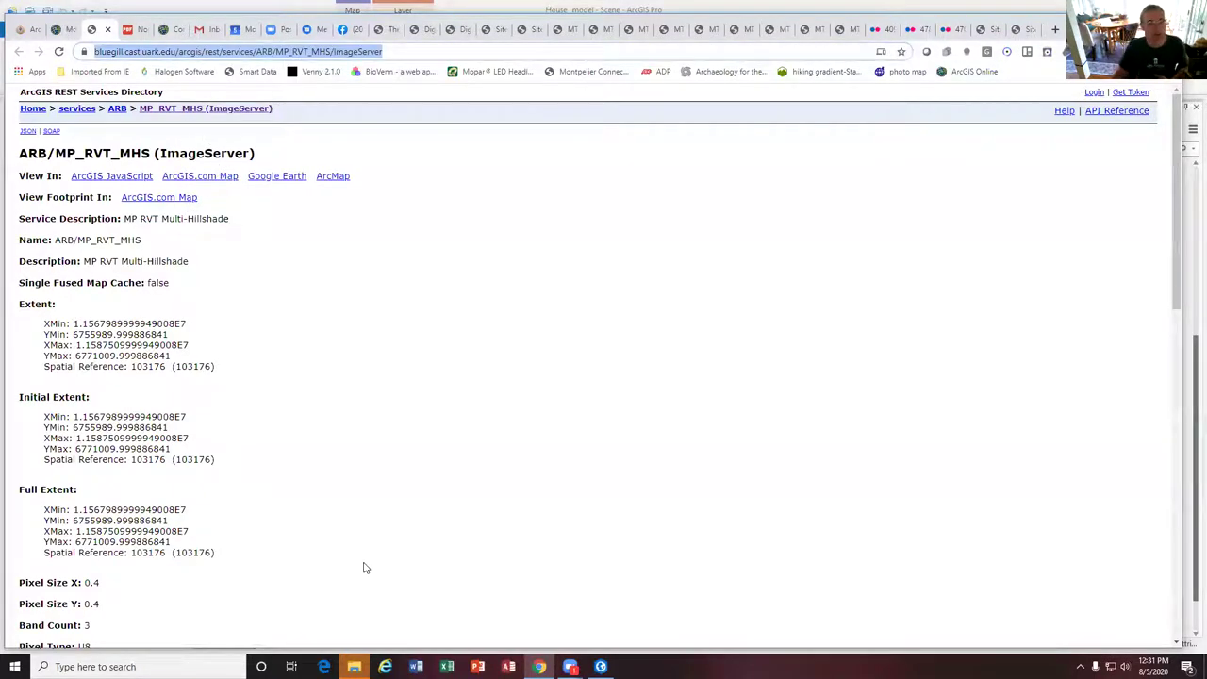
Switch to ArcGIS Pro and add the copied MP_RVT_MHS ImageServer URL to the scene as data from a path
{"action": "mouse_move", "coordinate": [569, 667]}
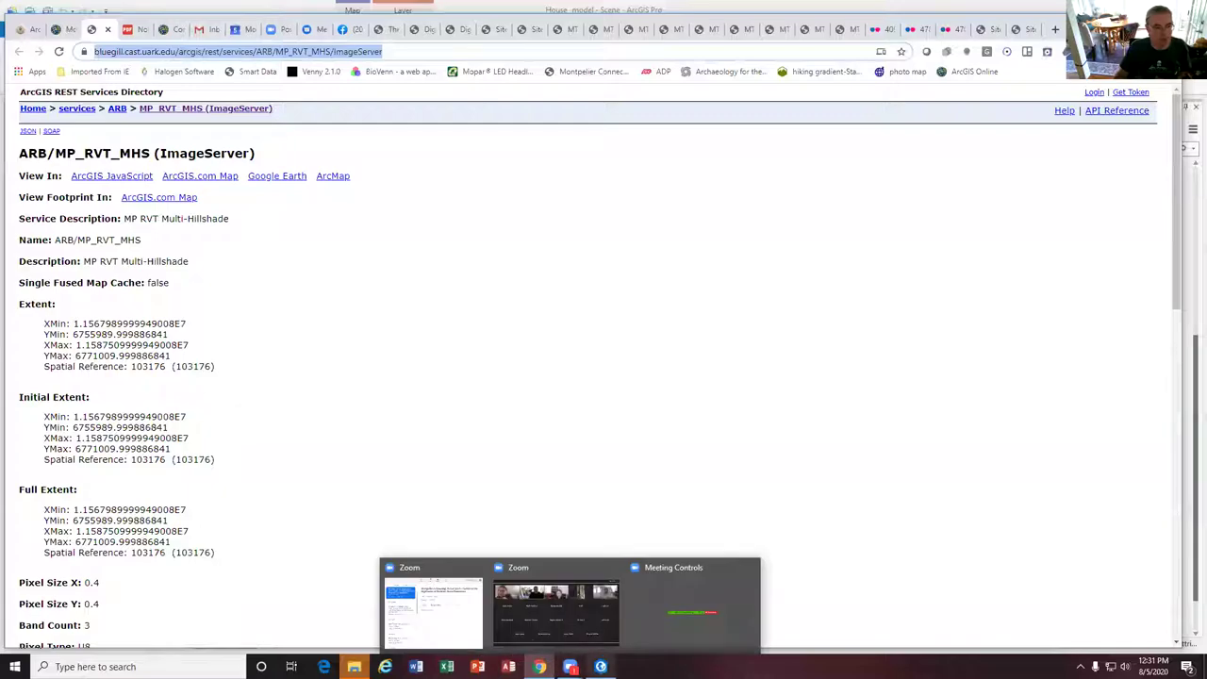
{"action": "left_click", "coordinate": [674, 608]}
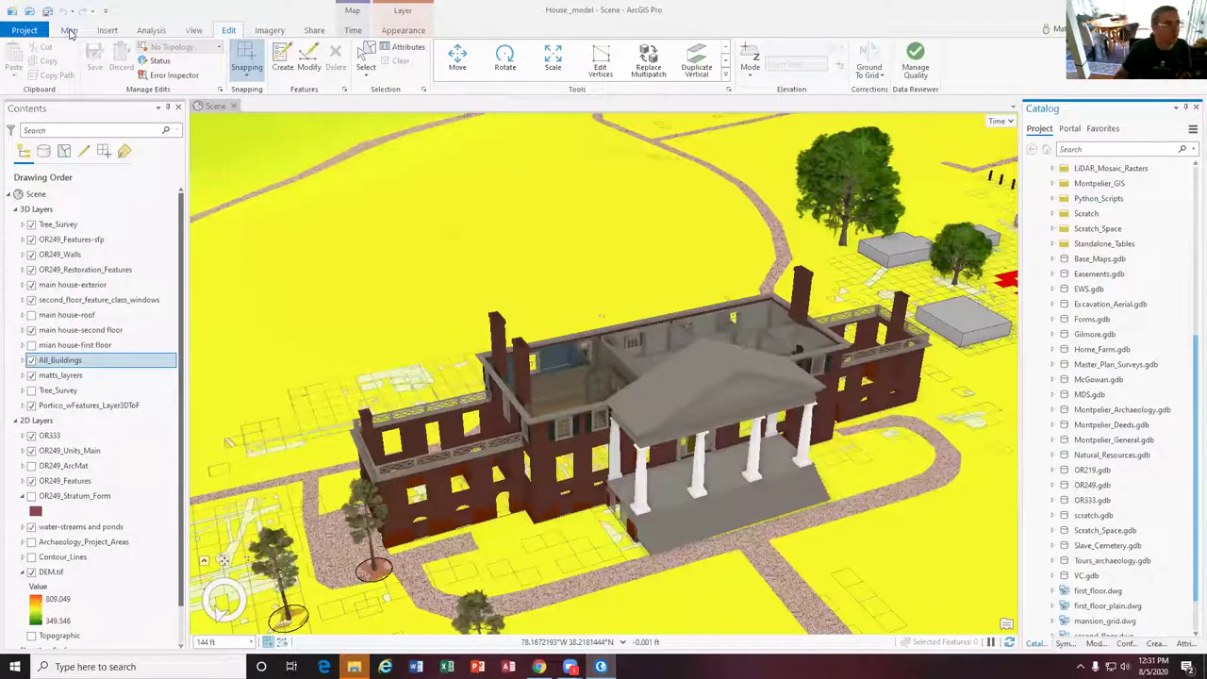
{"action": "left_click", "coordinate": [69, 31]}
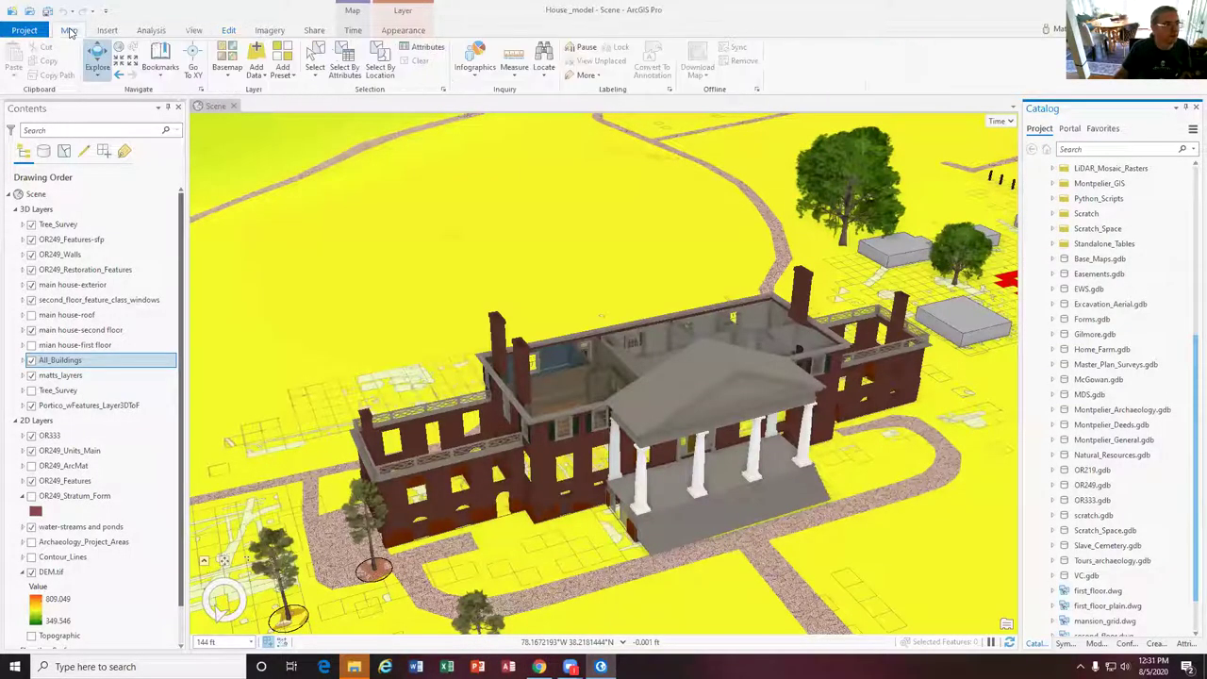
{"action": "left_click", "coordinate": [263, 73]}
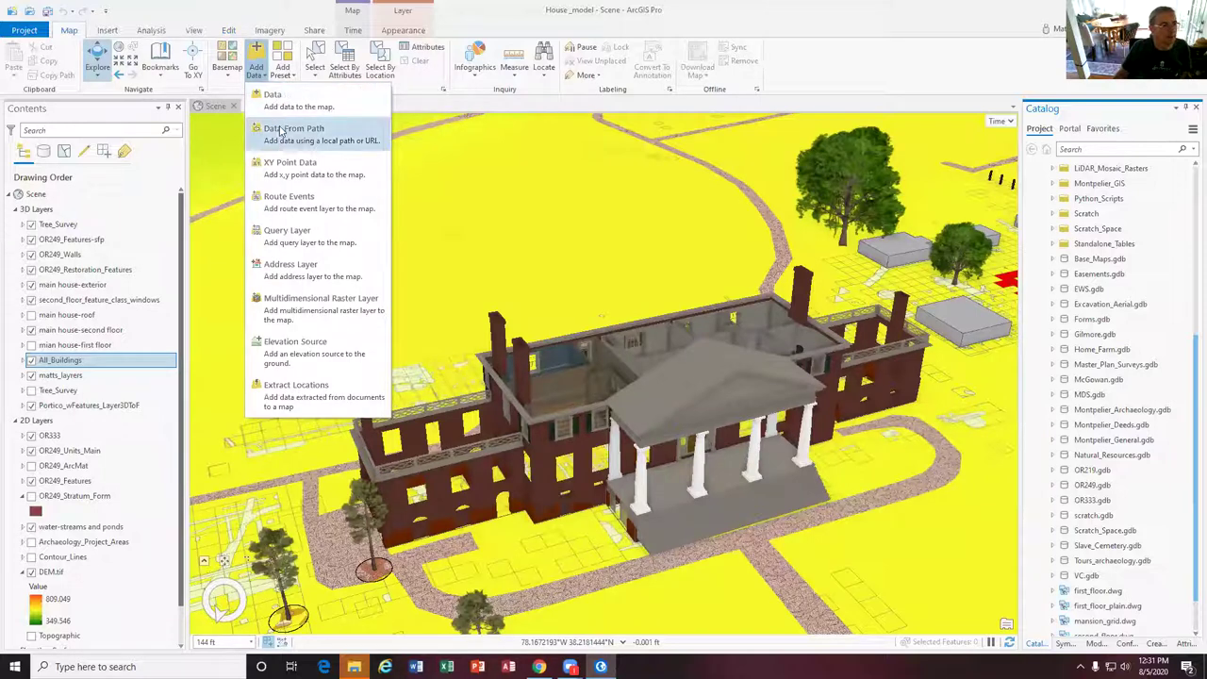
{"action": "left_click", "coordinate": [281, 131]}
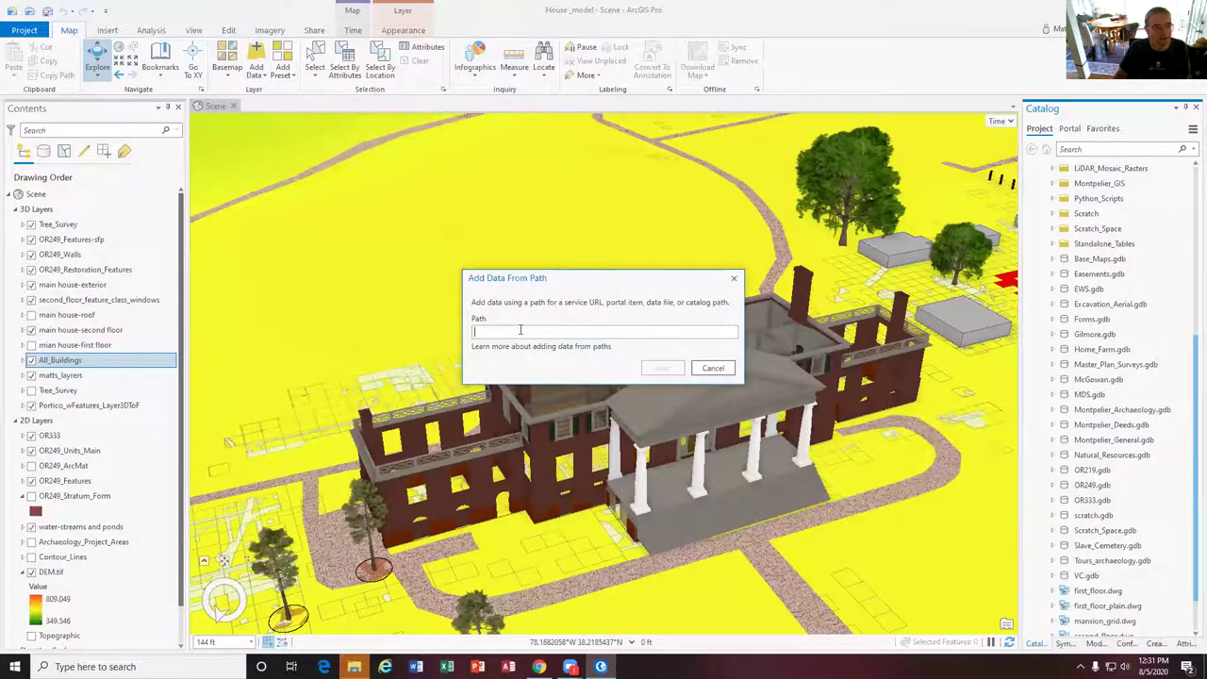
{"action": "key", "text": "ctrl+v"}
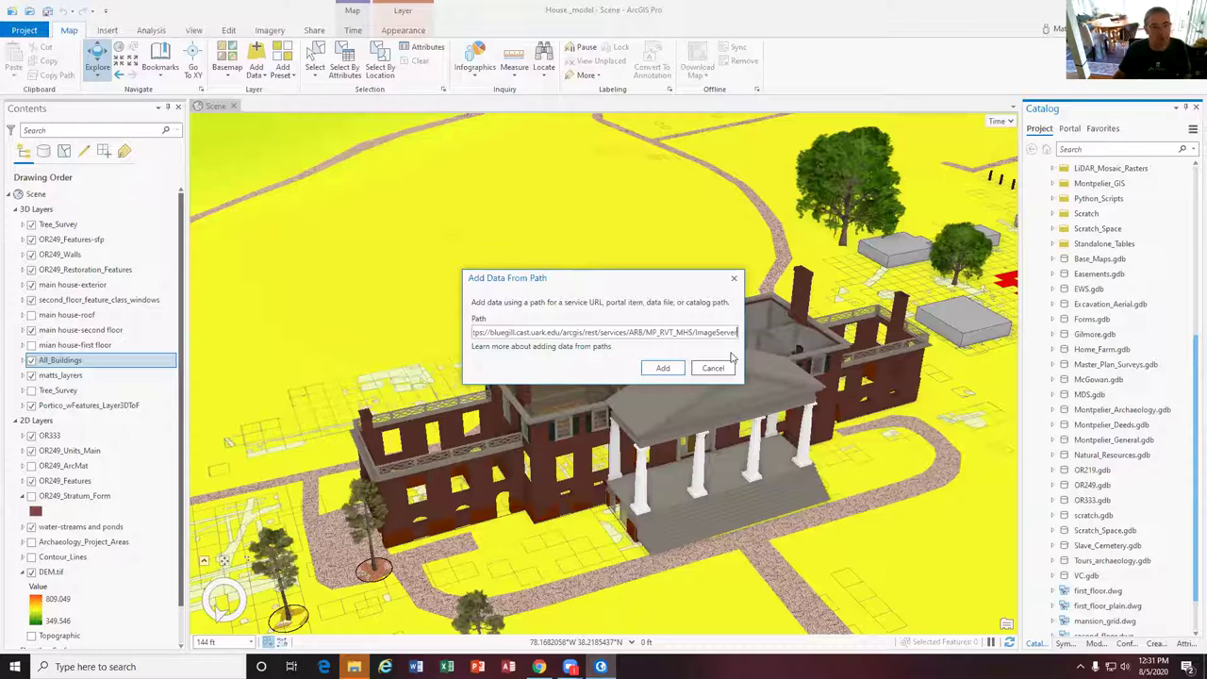
{"action": "left_click", "coordinate": [663, 368]}
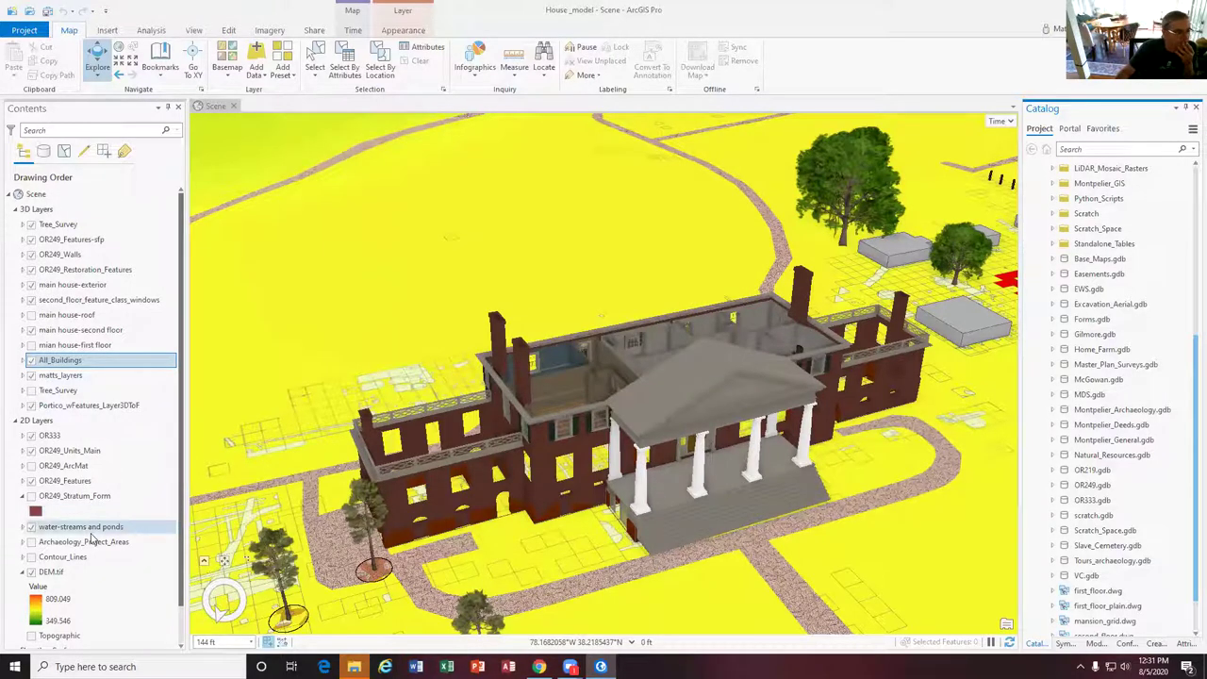
Check the scene's layer list and examine the whole property and its surrounding terrain from high above
{"action": "scroll", "coordinate": [94, 534], "scroll_direction": "down", "scroll_amount": 1}
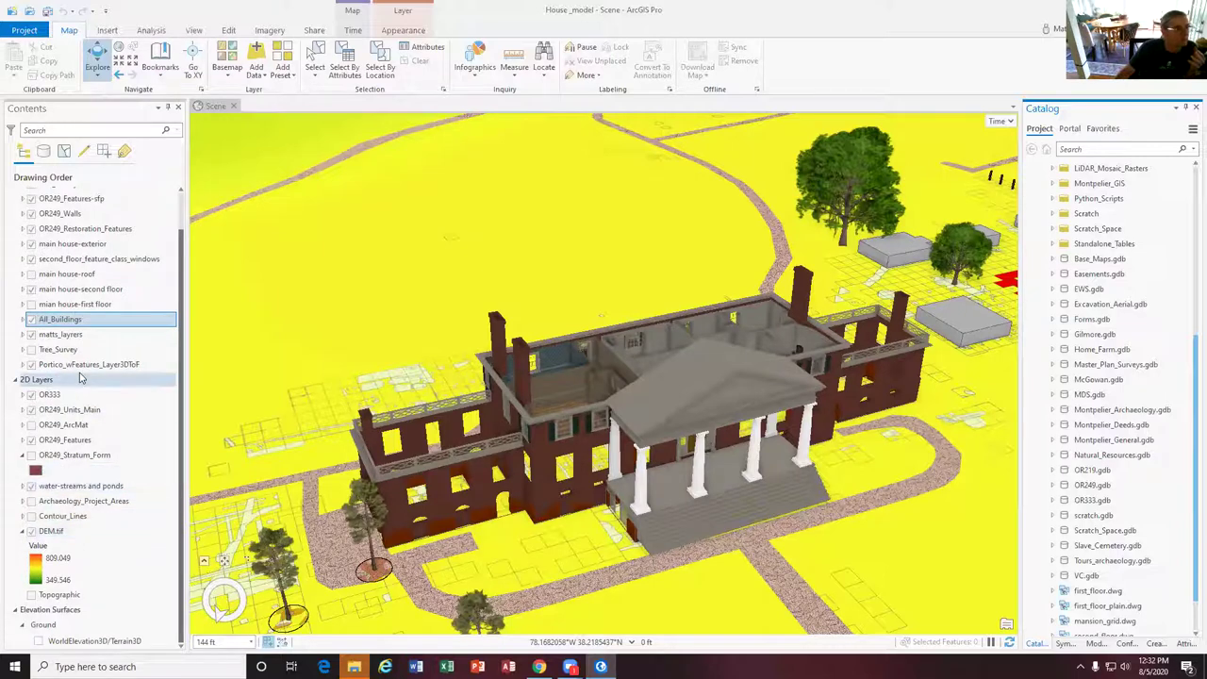
{"action": "scroll", "coordinate": [81, 378], "scroll_direction": "up", "scroll_amount": 1}
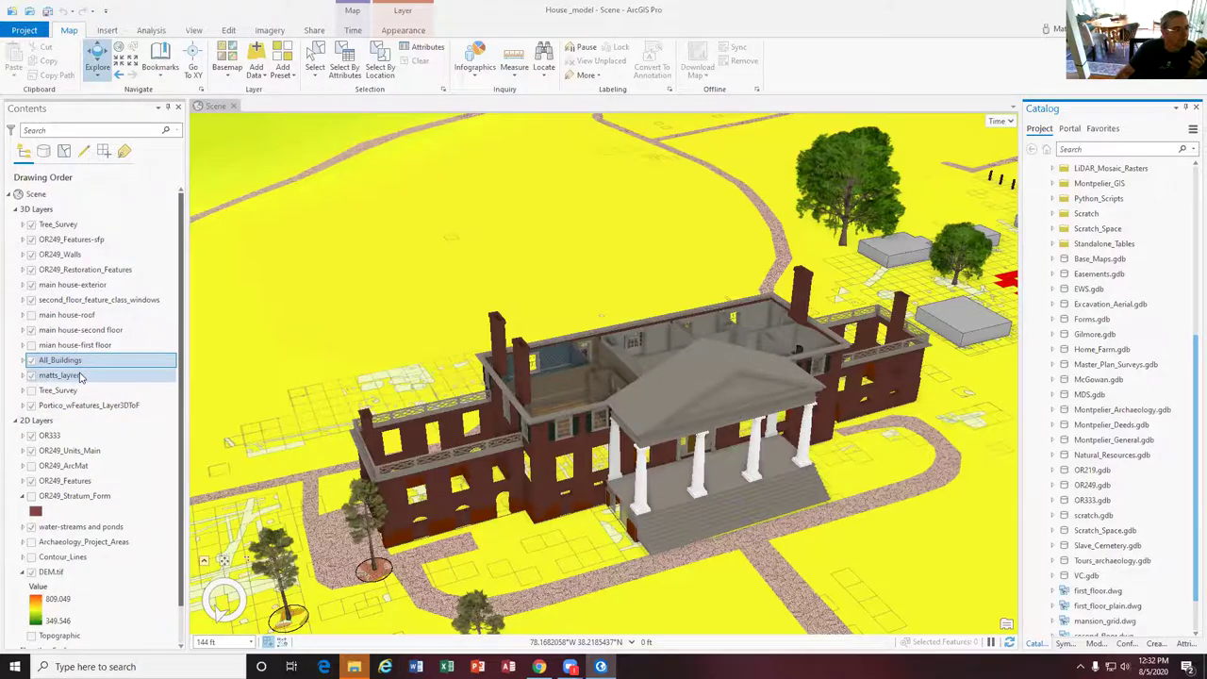
{"action": "scroll", "coordinate": [393, 406], "scroll_direction": "down", "scroll_amount": 3}
{"action": "left_click_drag", "start_coordinate": [408, 403], "coordinate": [558, 415]}
{"action": "scroll", "coordinate": [558, 413], "scroll_direction": "down", "scroll_amount": 4}
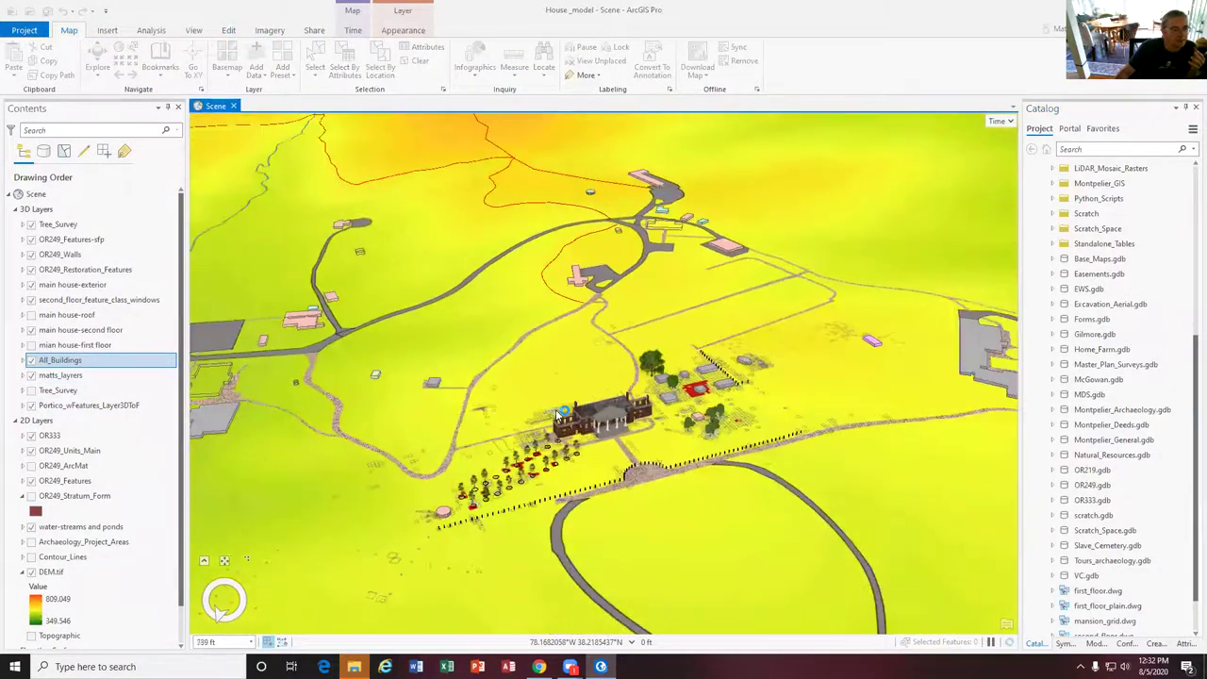
{"action": "scroll", "coordinate": [556, 409], "scroll_direction": "down", "scroll_amount": 2}
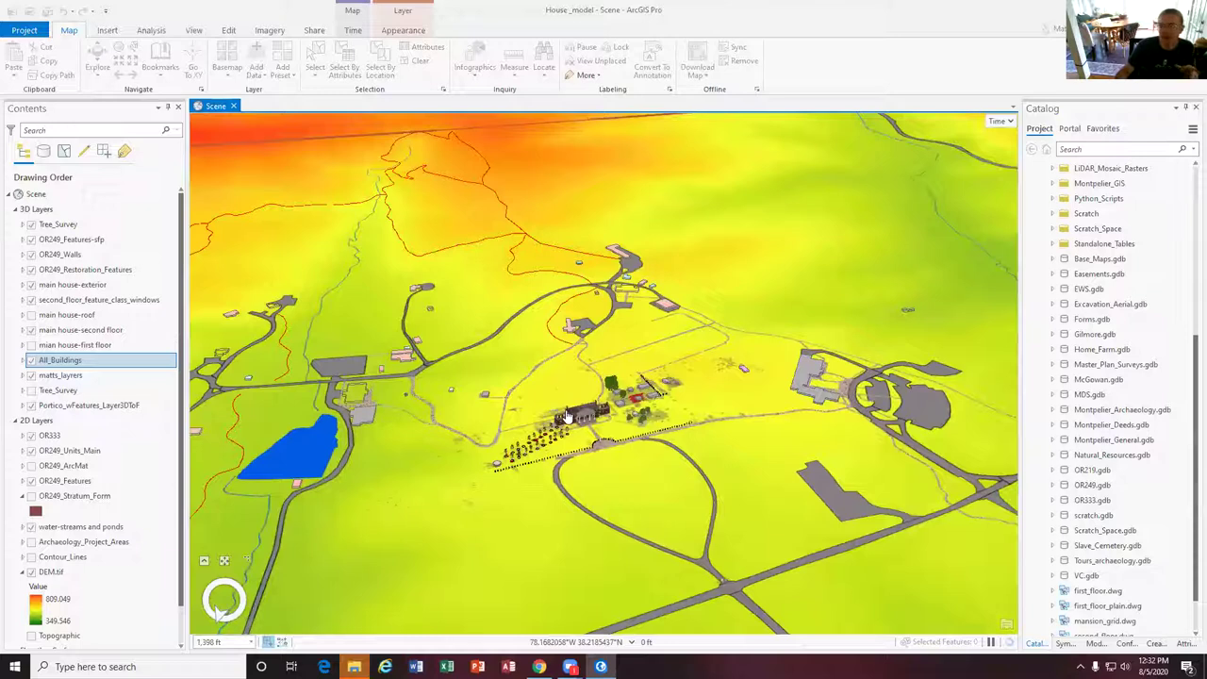
{"action": "scroll", "coordinate": [581, 373], "scroll_direction": "down", "scroll_amount": 5}
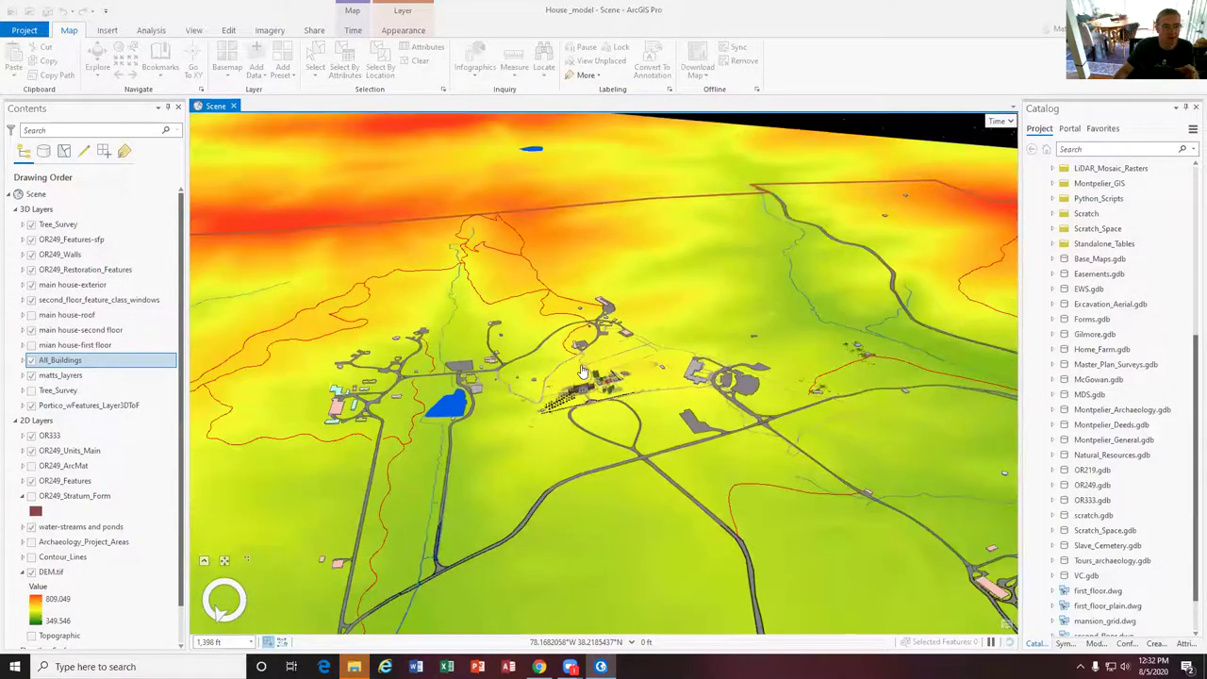
{"action": "scroll", "coordinate": [582, 373], "scroll_direction": "down", "scroll_amount": 2}
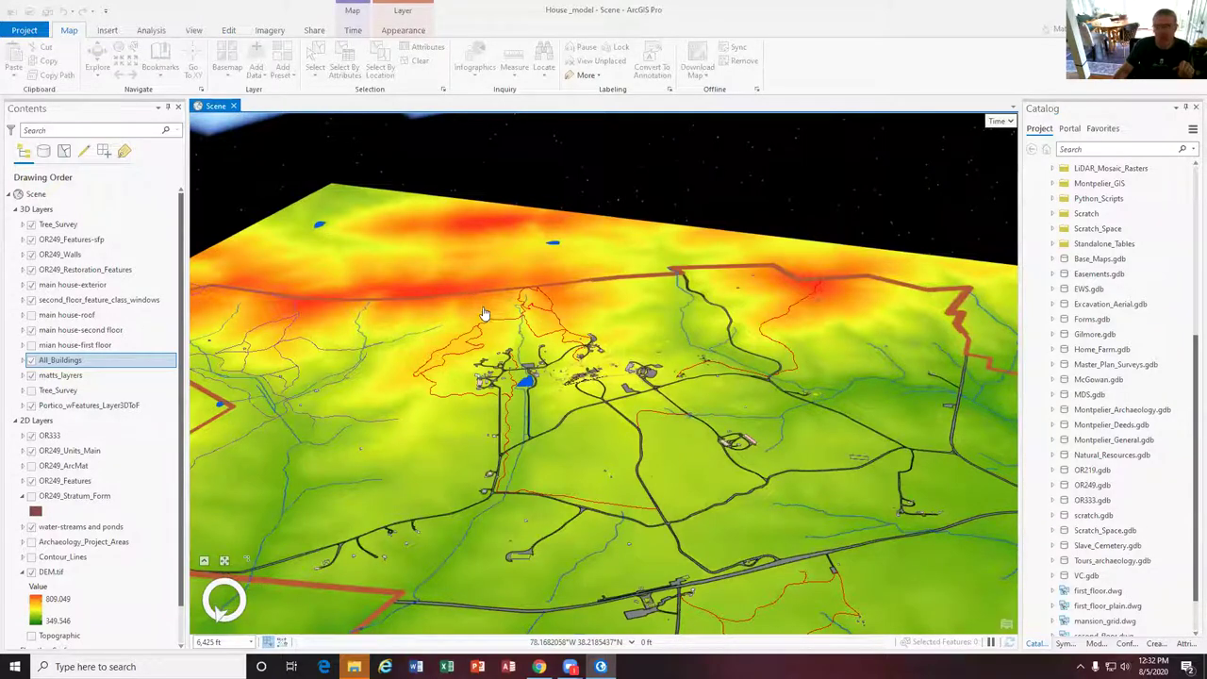
{"action": "scroll", "coordinate": [483, 313], "scroll_direction": "up", "scroll_amount": 5}
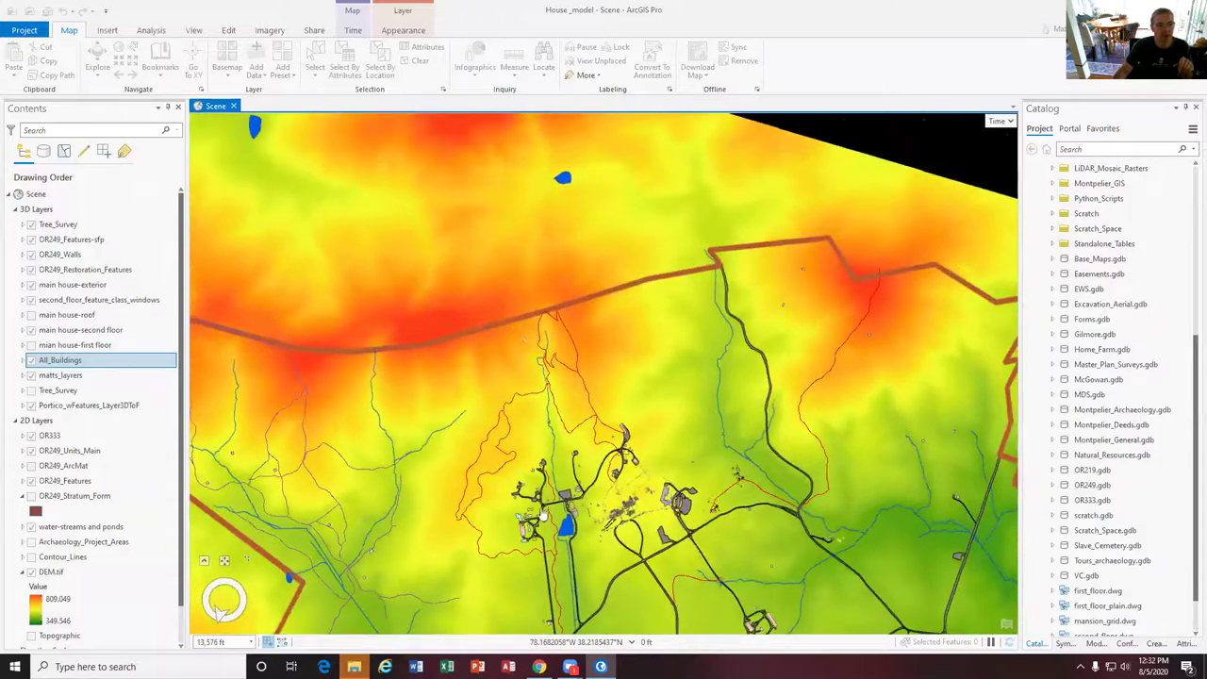
{"action": "scroll", "coordinate": [542, 515], "scroll_direction": "down", "scroll_amount": 5}
{"action": "mouse_move", "coordinate": [673, 484]}
{"action": "middle_mouse_down"}
{"action": "mouse_move", "coordinate": [643, 497]}
{"action": "mouse_move", "coordinate": [575, 396]}
{"action": "middle_mouse_up"}
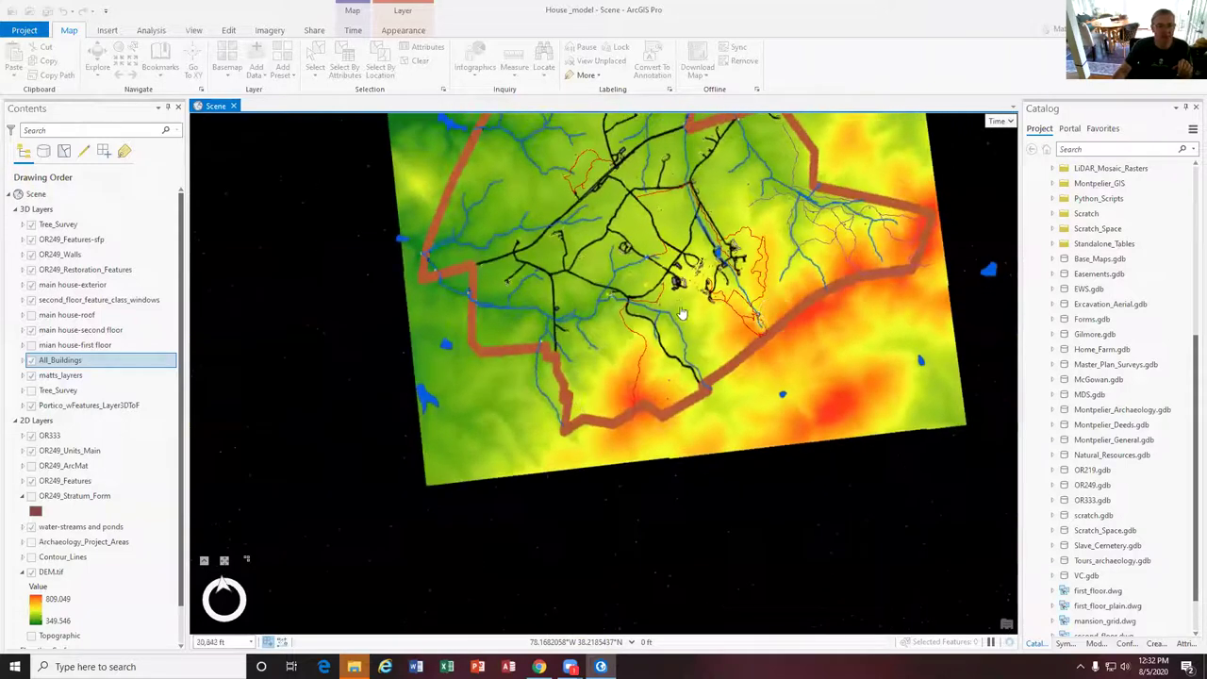
Examine the newly added multi-hillshade layer over the whole property from high above and at a tilt
{"action": "left_click_drag", "start_coordinate": [714, 293], "coordinate": [682, 453]}
{"action": "middle_click_drag", "start_coordinate": [703, 396], "coordinate": [675, 396]}
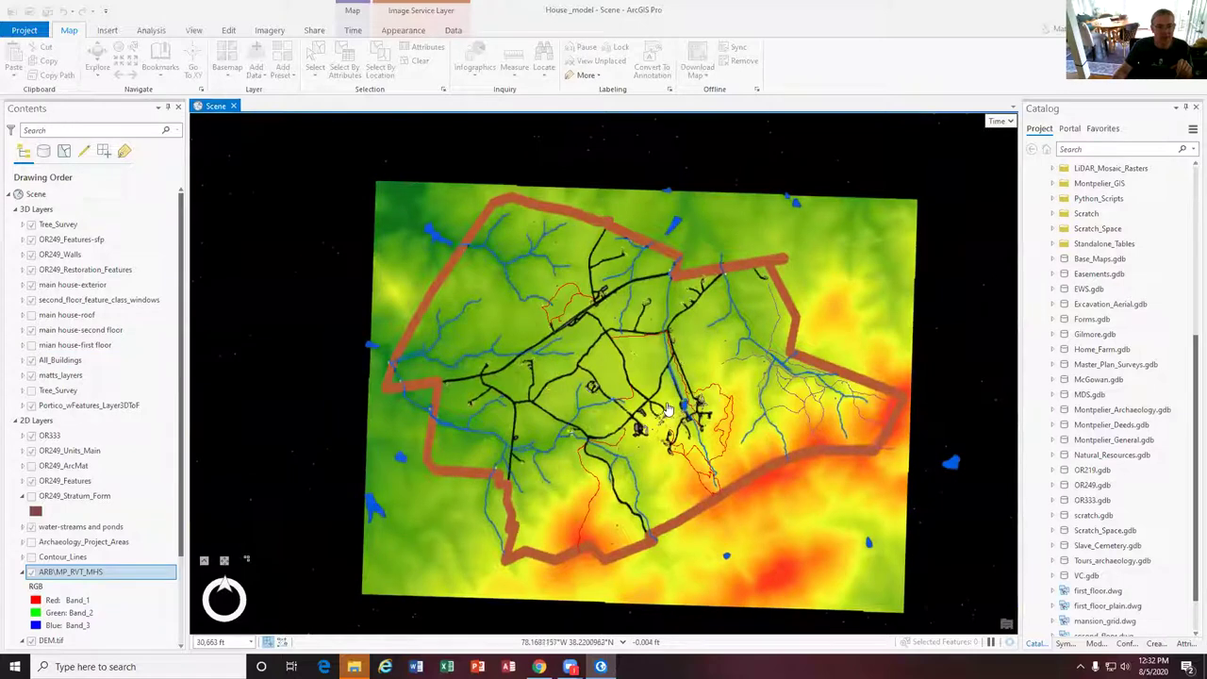
{"action": "scroll", "coordinate": [616, 374], "scroll_direction": "up", "scroll_amount": 3}
{"action": "middle_click_drag", "start_coordinate": [630, 505], "coordinate": [681, 243]}
{"action": "middle_click_drag", "start_coordinate": [731, 547], "coordinate": [732, 622]}
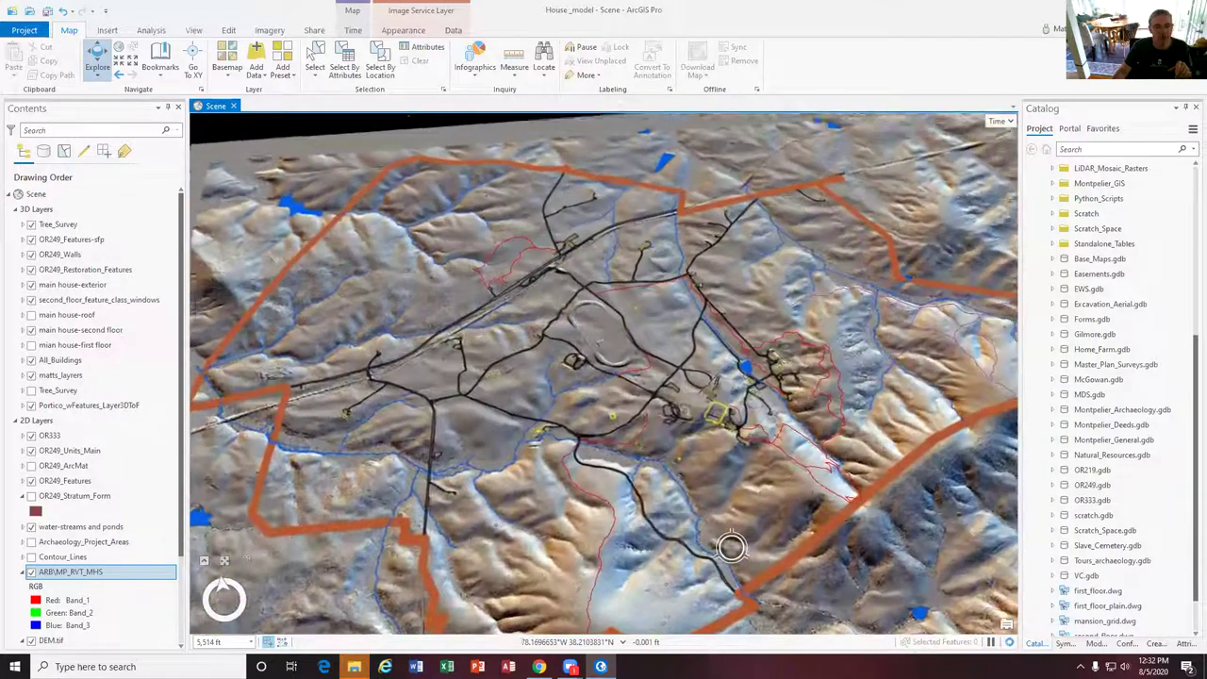
{"action": "scroll", "coordinate": [660, 460], "scroll_direction": "down", "scroll_amount": 5}
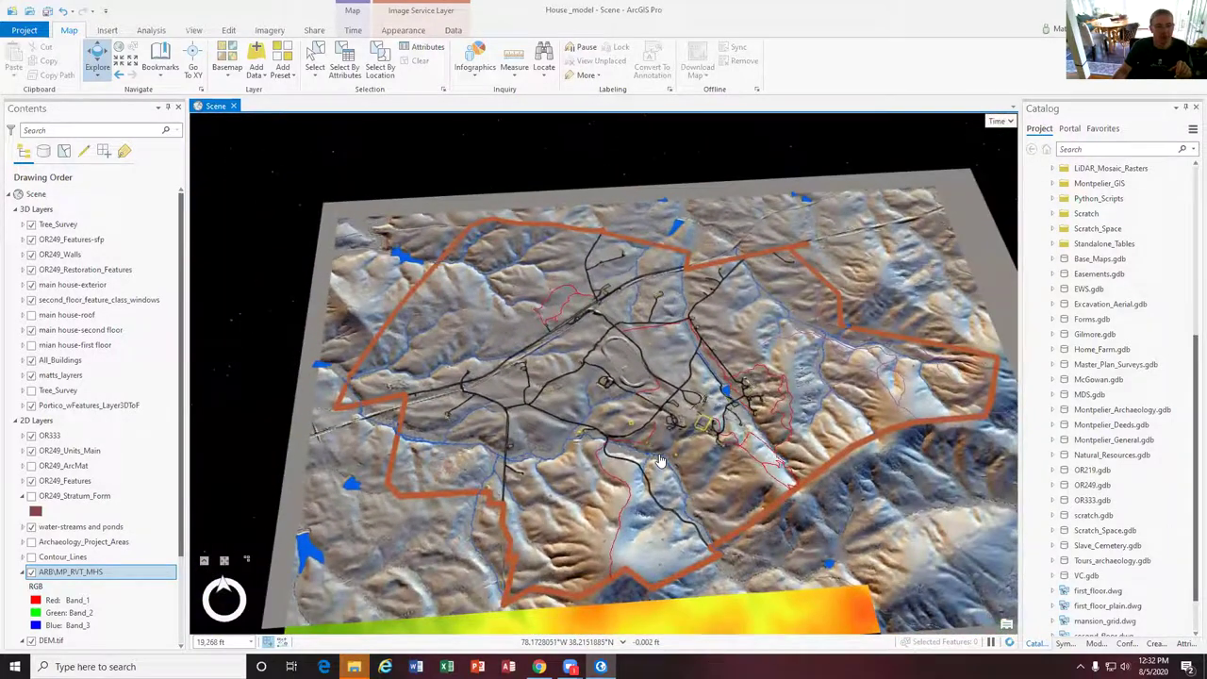
{"action": "scroll", "coordinate": [660, 460], "scroll_direction": "down", "scroll_amount": 2}
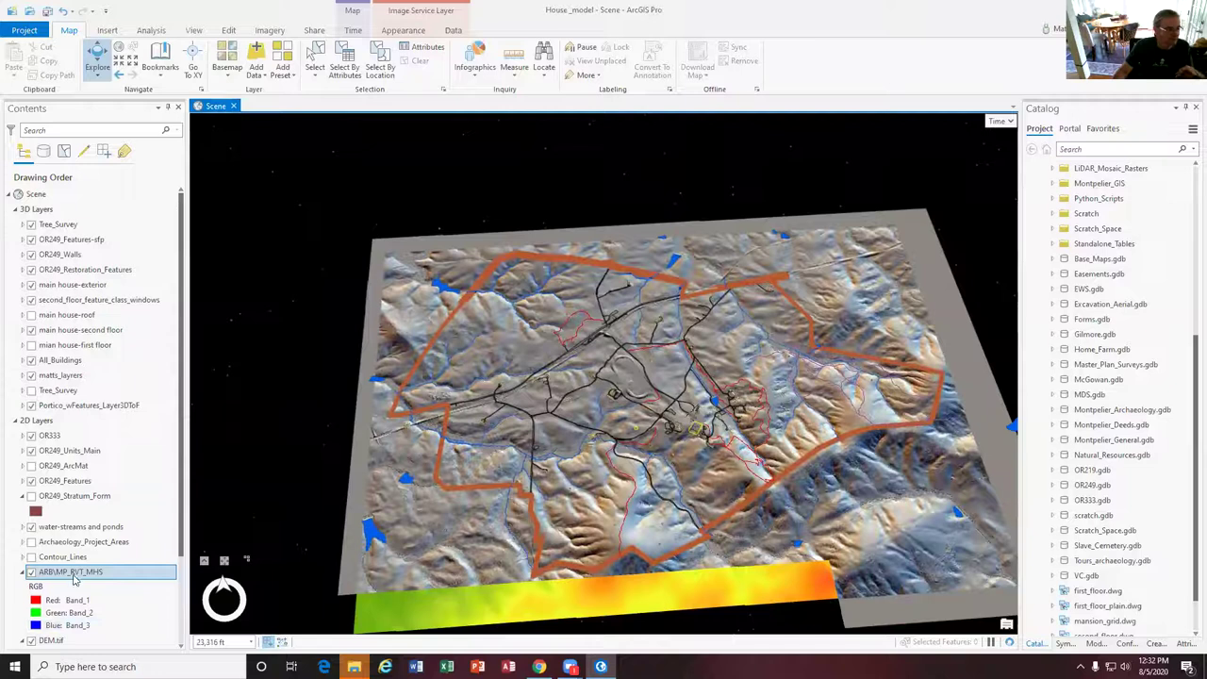
Hide the ARB\MP_RVT_MHS layer and examine the DEM.tif elevation colours along the southern and southeastern boundary
{"action": "scroll", "coordinate": [53, 570], "scroll_direction": "down", "scroll_amount": 2}
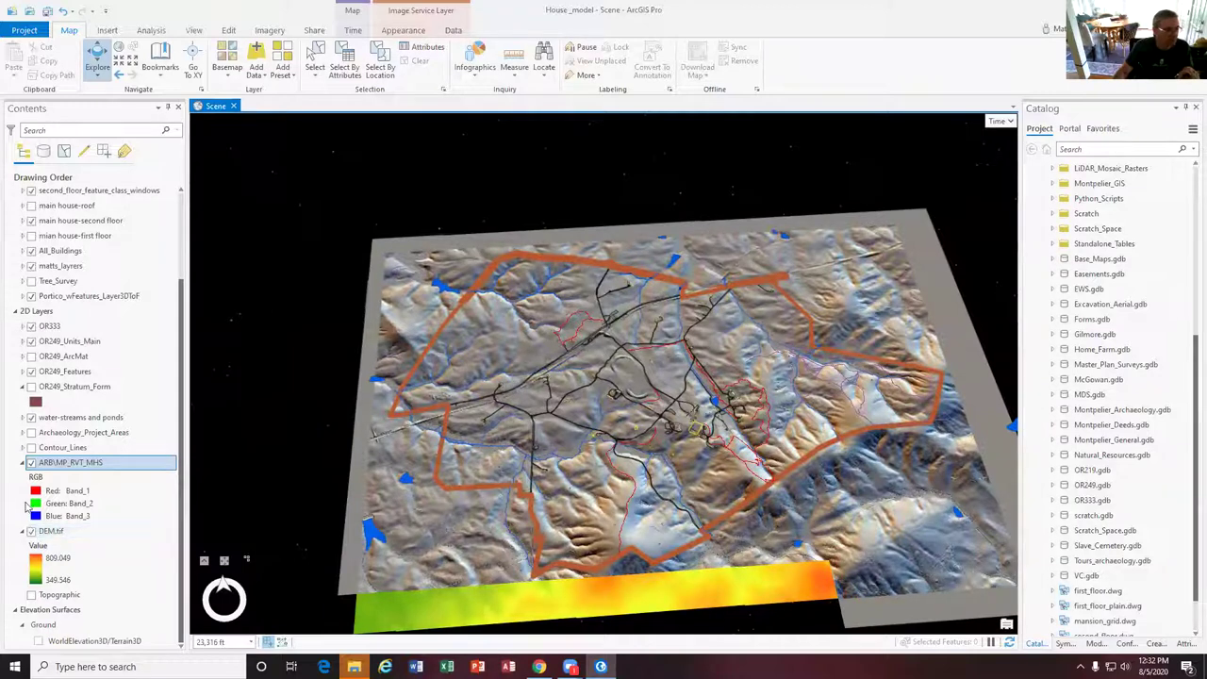
{"action": "left_click", "coordinate": [30, 463]}
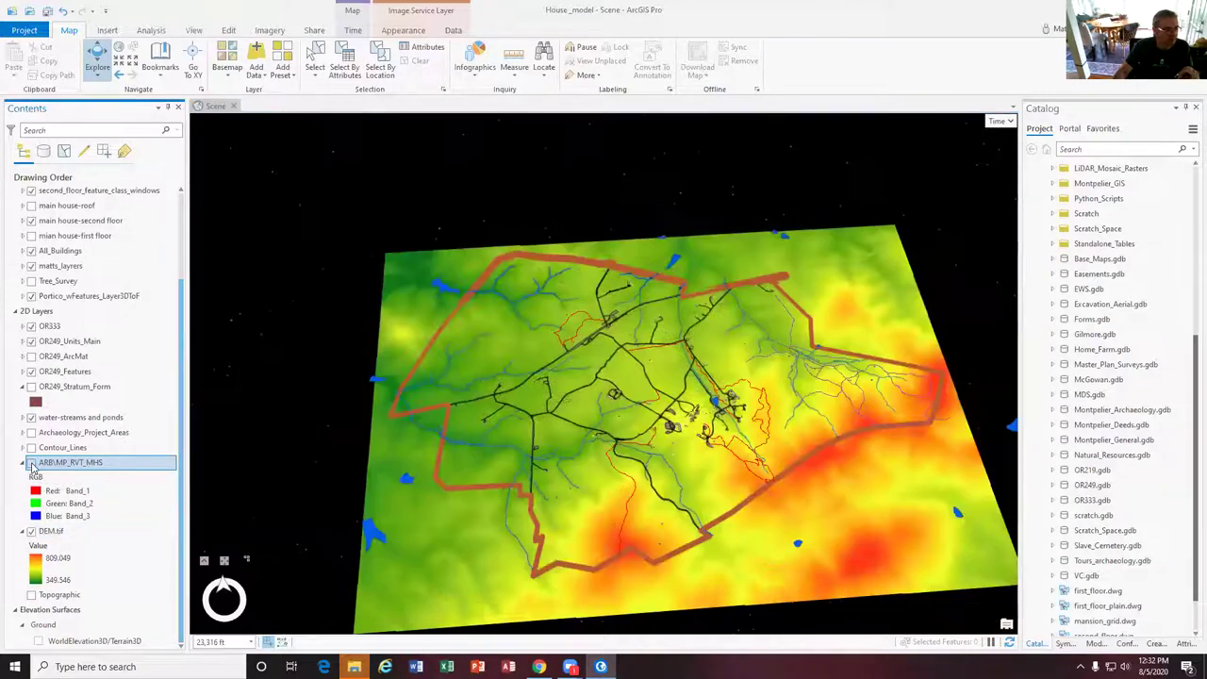
{"action": "scroll", "coordinate": [655, 547], "scroll_direction": "up", "scroll_amount": 6}
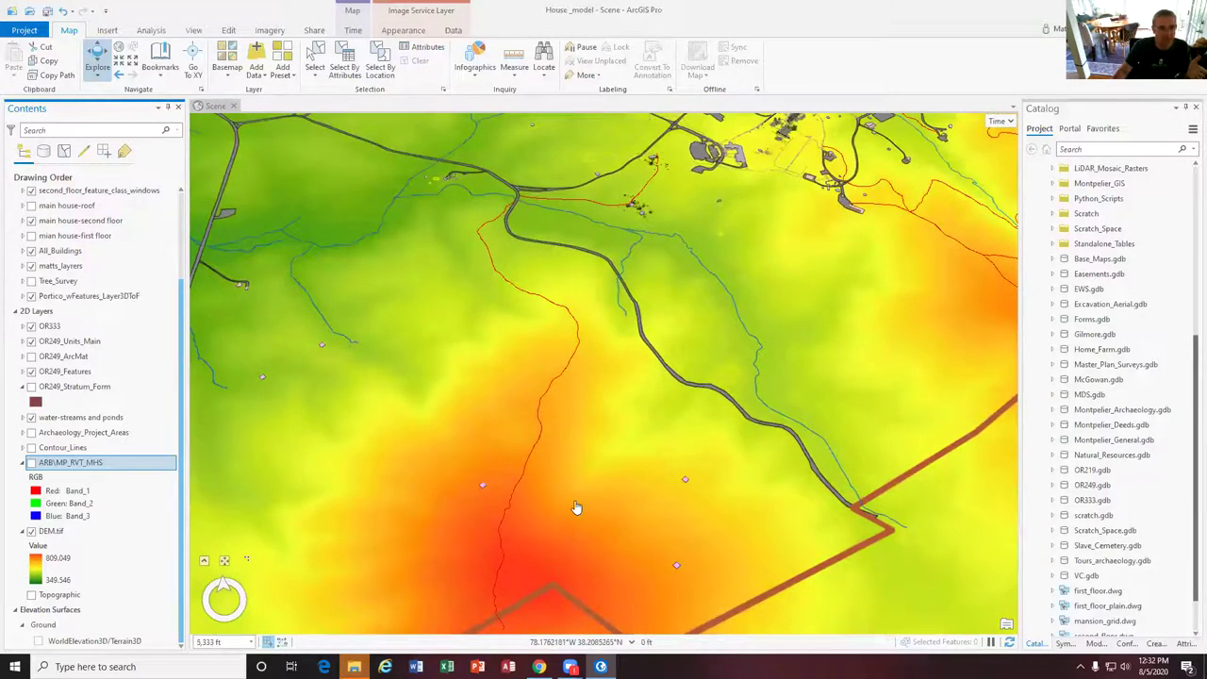
{"action": "scroll", "coordinate": [570, 514], "scroll_direction": "down", "scroll_amount": 2}
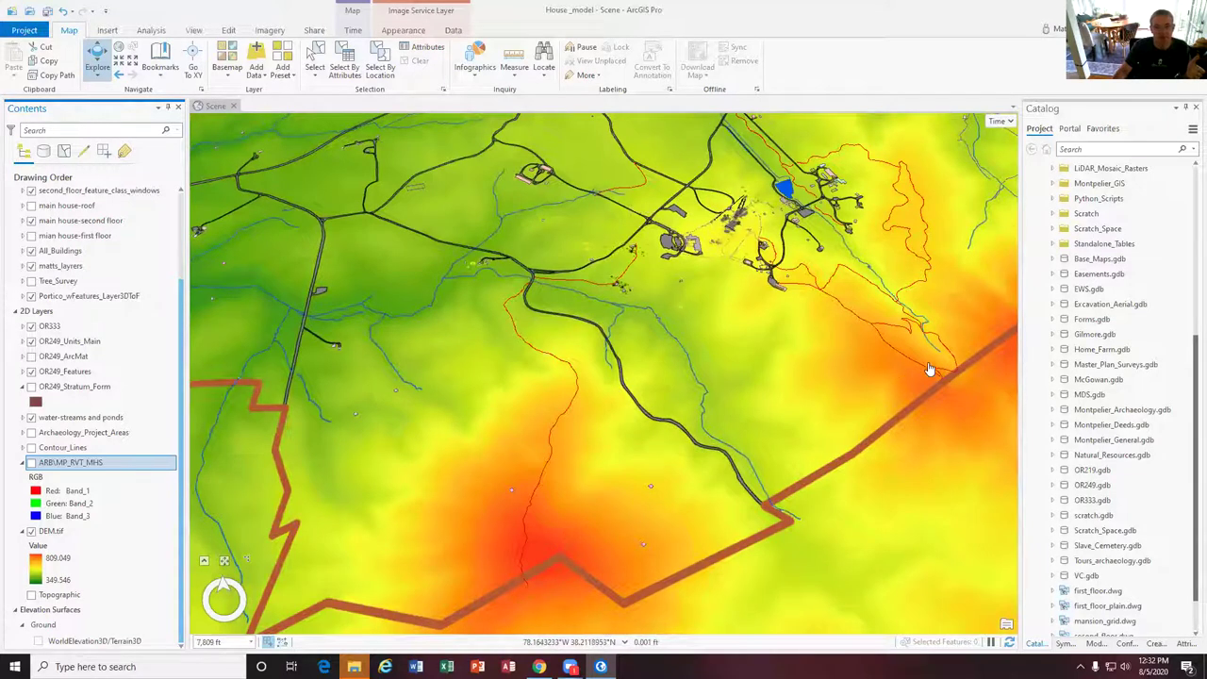
{"action": "left_click_drag", "start_coordinate": [952, 342], "coordinate": [734, 423]}
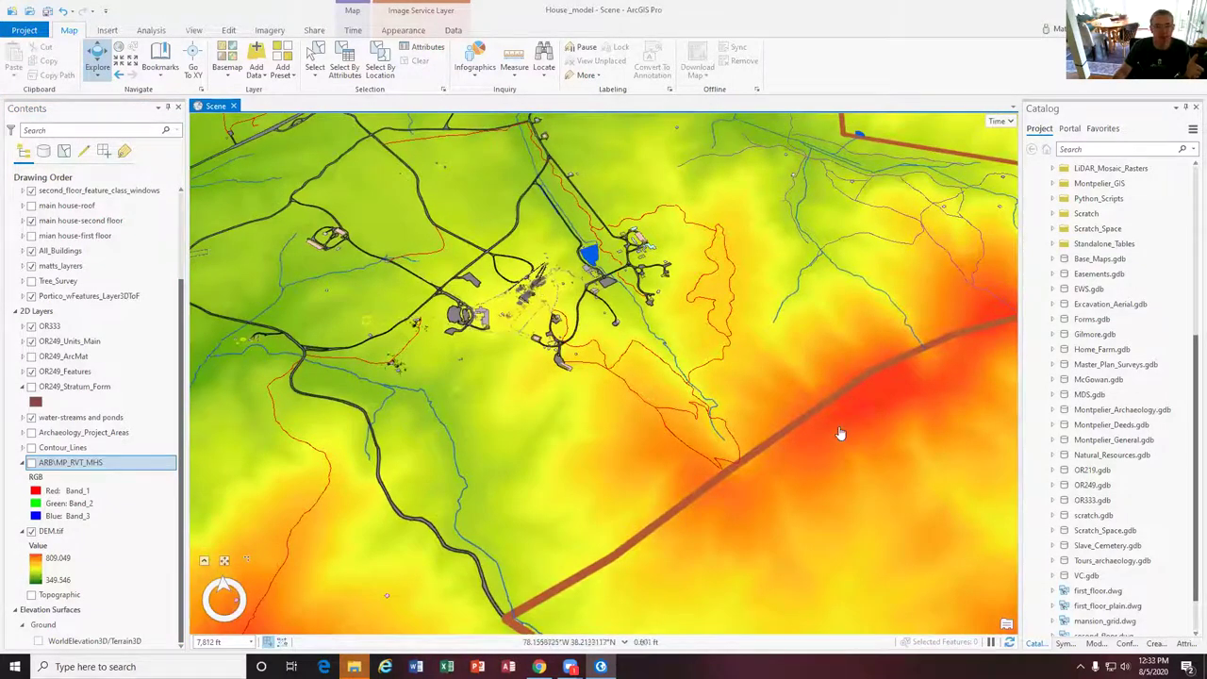
{"action": "left_click_drag", "start_coordinate": [983, 309], "coordinate": [780, 384]}
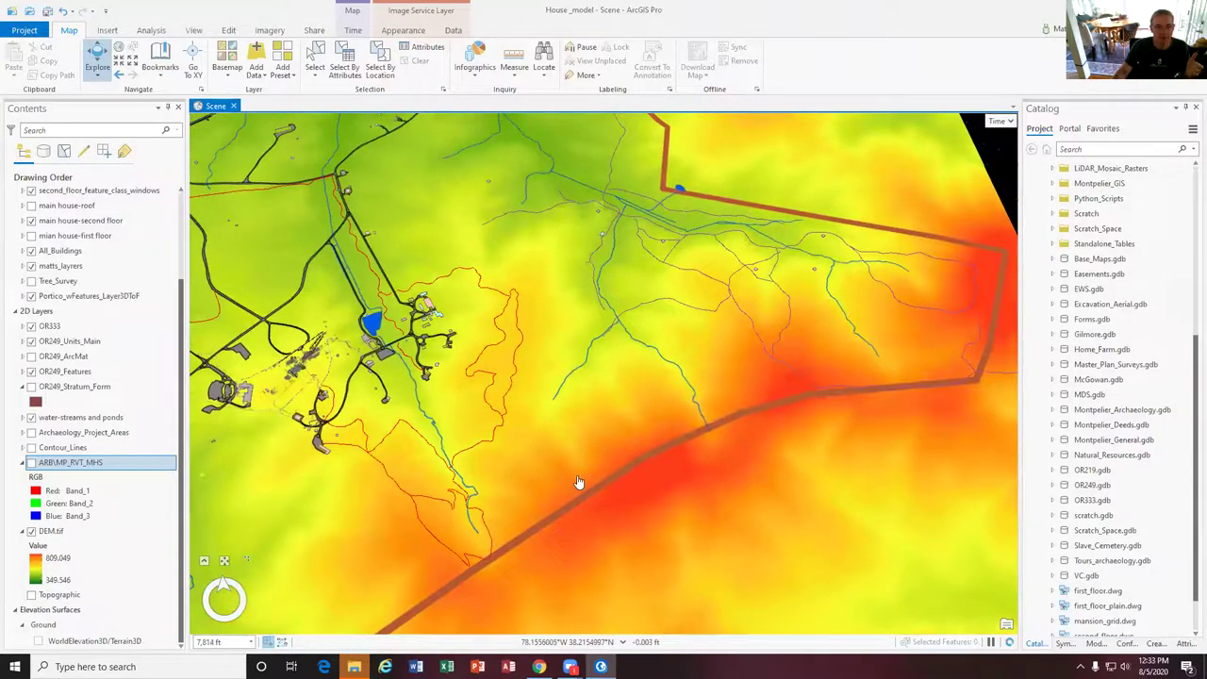
Examine the DEM elevation across the northern and western parts of the property, including a low-angle view toward the horizon
{"action": "scroll", "coordinate": [620, 468], "scroll_direction": "down", "scroll_amount": 2}
{"action": "left_click_drag", "start_coordinate": [519, 358], "coordinate": [717, 369]}
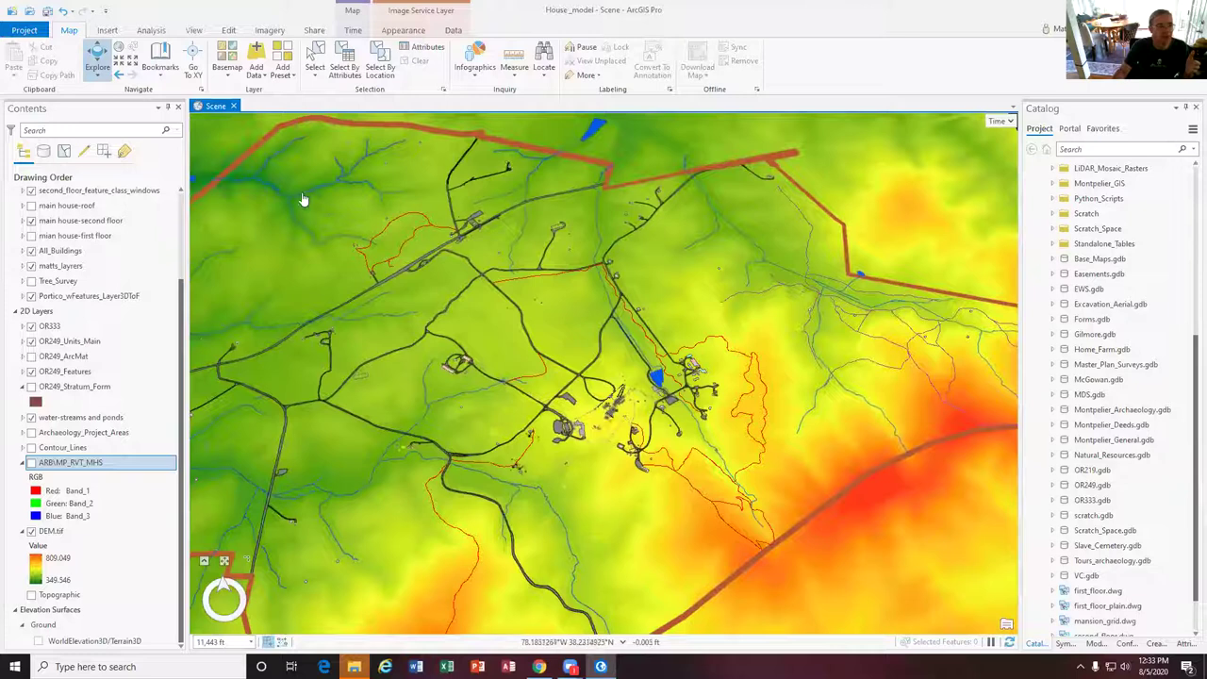
{"action": "left_click_drag", "start_coordinate": [341, 194], "coordinate": [406, 275]}
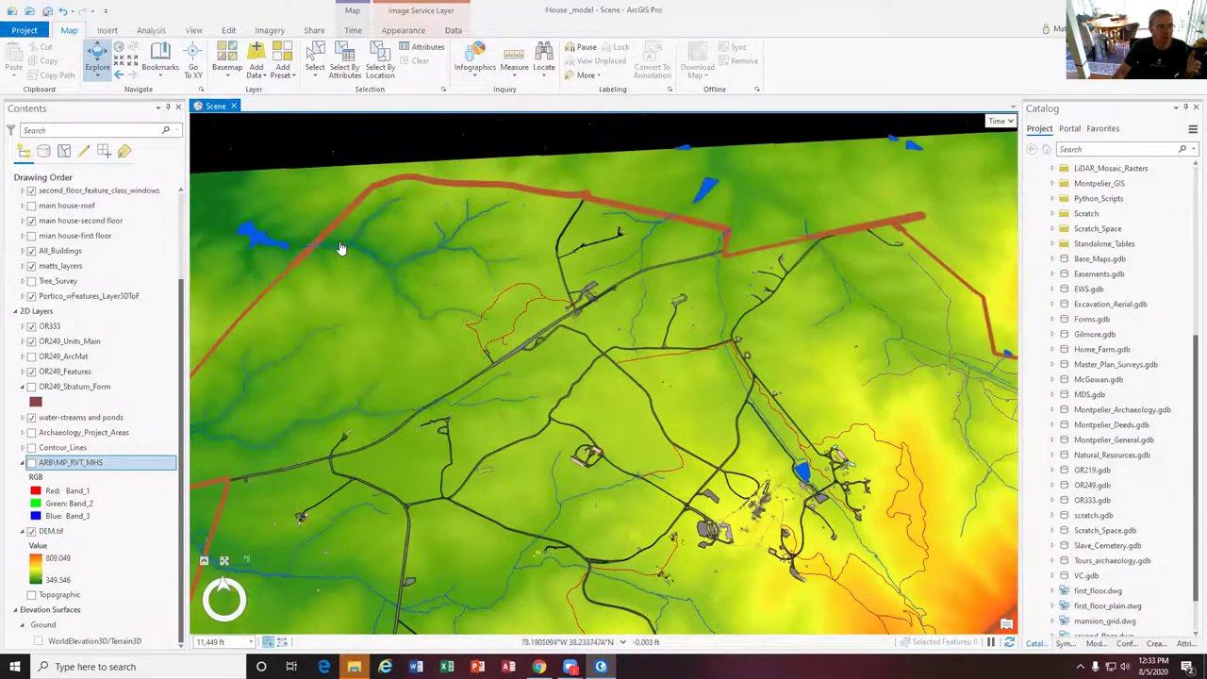
{"action": "left_click_drag", "start_coordinate": [496, 437], "coordinate": [523, 283]}
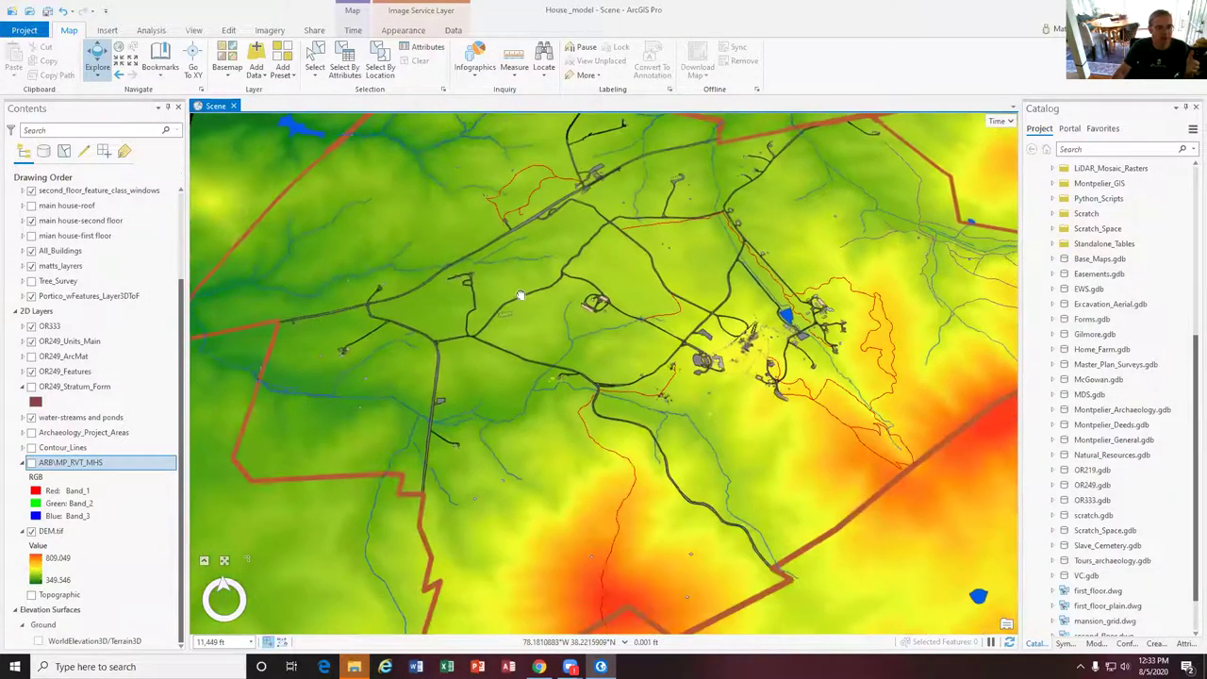
{"action": "scroll", "coordinate": [574, 390], "scroll_direction": "down", "scroll_amount": 2}
{"action": "scroll", "coordinate": [607, 458], "scroll_direction": "up", "scroll_amount": 1}
{"action": "scroll", "coordinate": [607, 459], "scroll_direction": "up", "scroll_amount": 5}
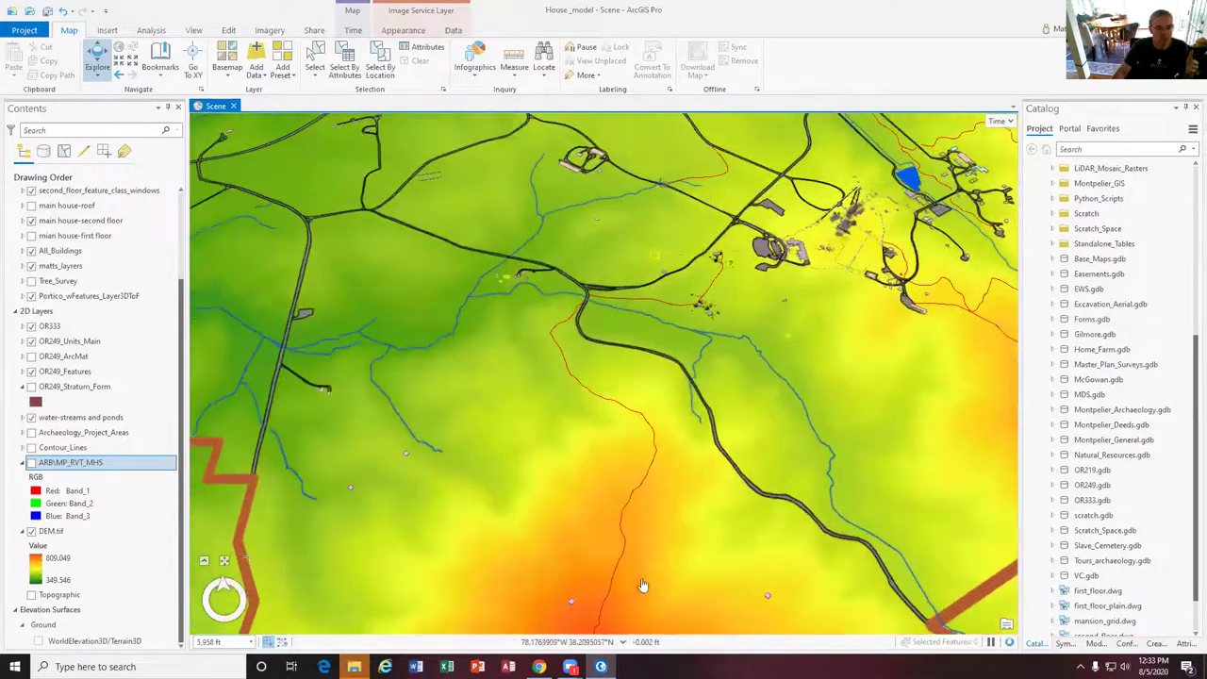
{"action": "middle_click_drag", "start_coordinate": [713, 393], "coordinate": [726, 372]}
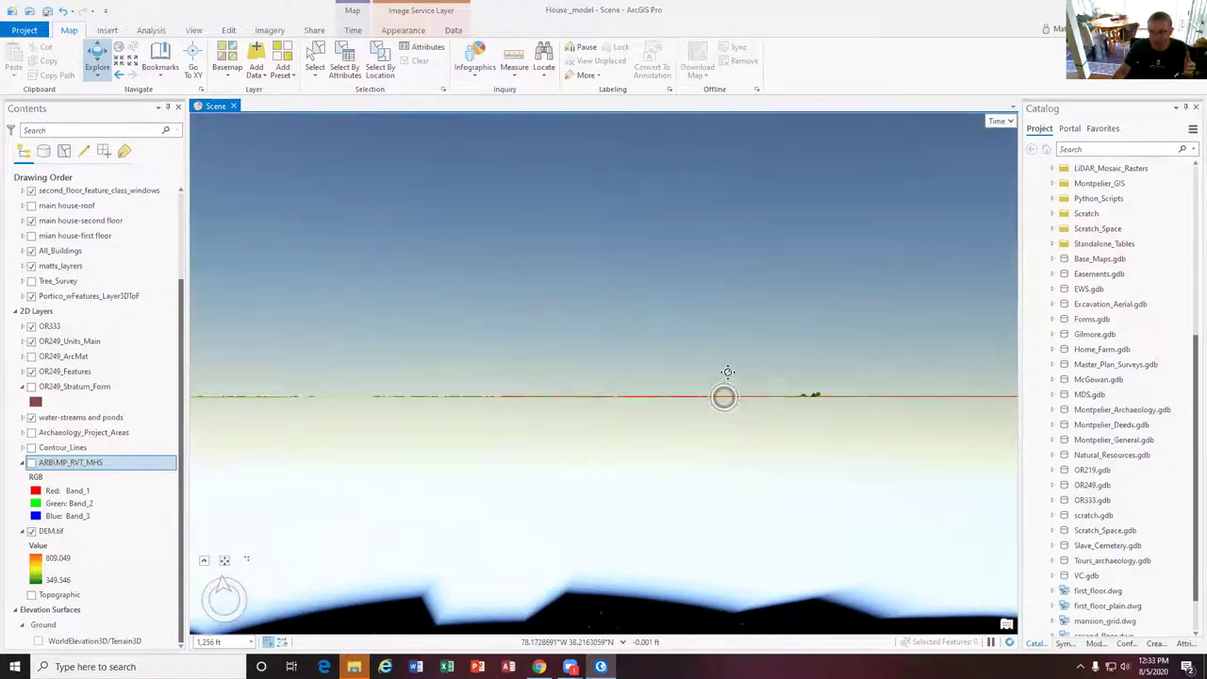
{"action": "middle_click_drag", "start_coordinate": [728, 372], "coordinate": [723, 483]}
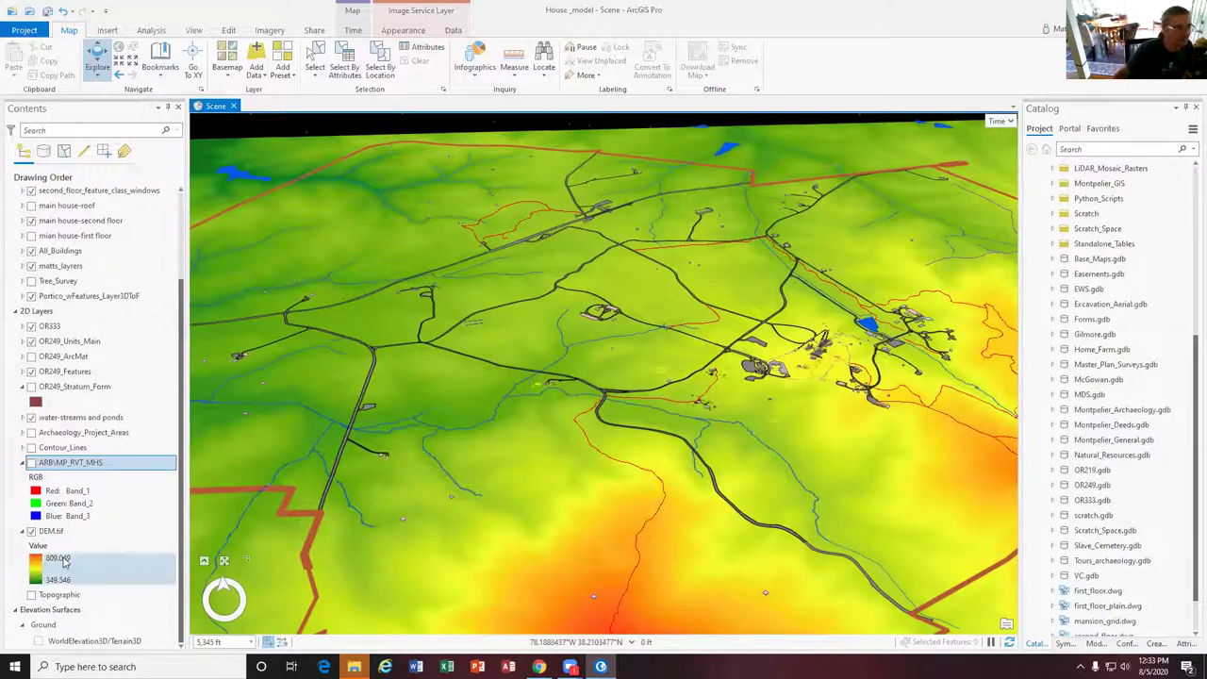
Show the ARB\MP_RVT_MHS layer again and examine the hillshade terrain around the main house and its roads
{"action": "left_click", "coordinate": [31, 462]}
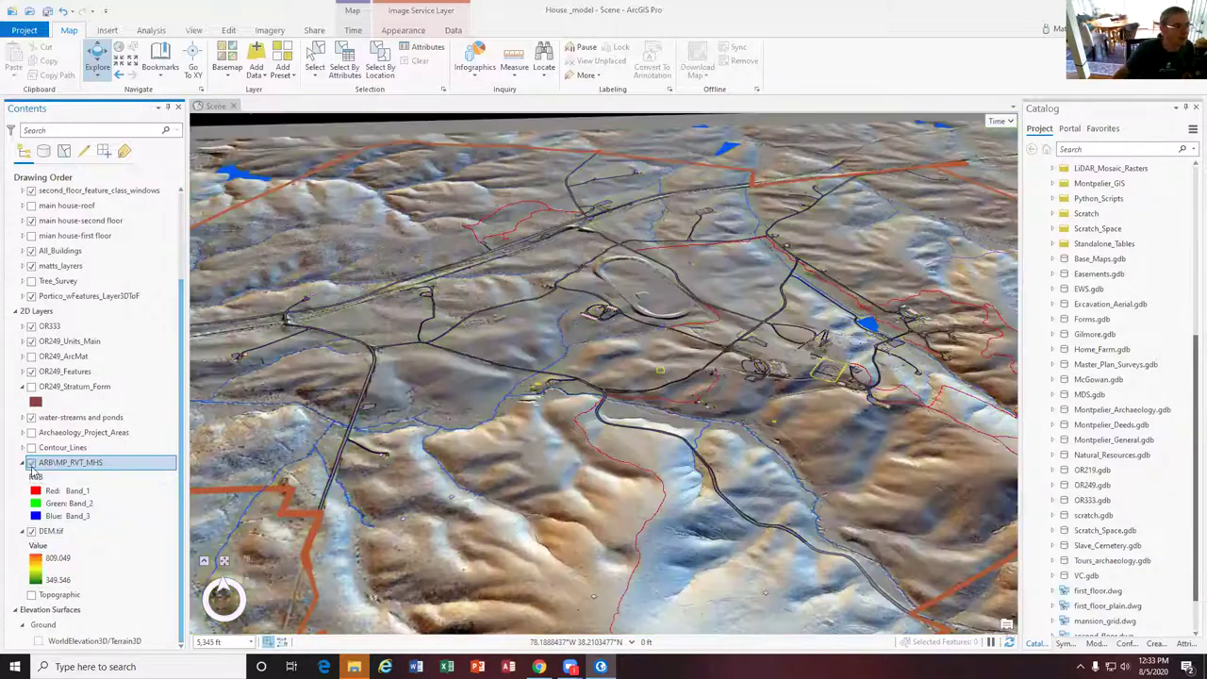
{"action": "scroll", "coordinate": [625, 442], "scroll_direction": "down", "scroll_amount": 3}
{"action": "middle_click_drag", "start_coordinate": [700, 408], "coordinate": [654, 408]}
{"action": "scroll", "coordinate": [660, 391], "scroll_direction": "up", "scroll_amount": 1}
{"action": "scroll", "coordinate": [660, 392], "scroll_direction": "up", "scroll_amount": 1}
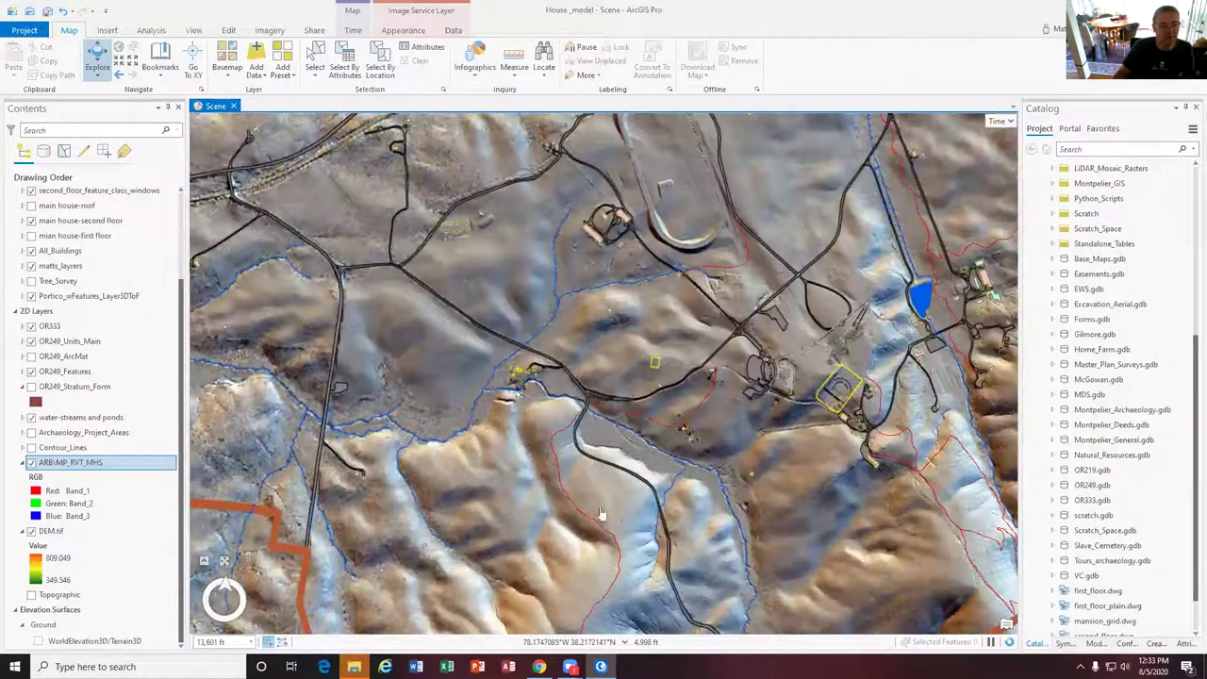
{"action": "scroll", "coordinate": [637, 434], "scroll_direction": "up", "scroll_amount": 1}
{"action": "scroll", "coordinate": [830, 368], "scroll_direction": "up", "scroll_amount": 1}
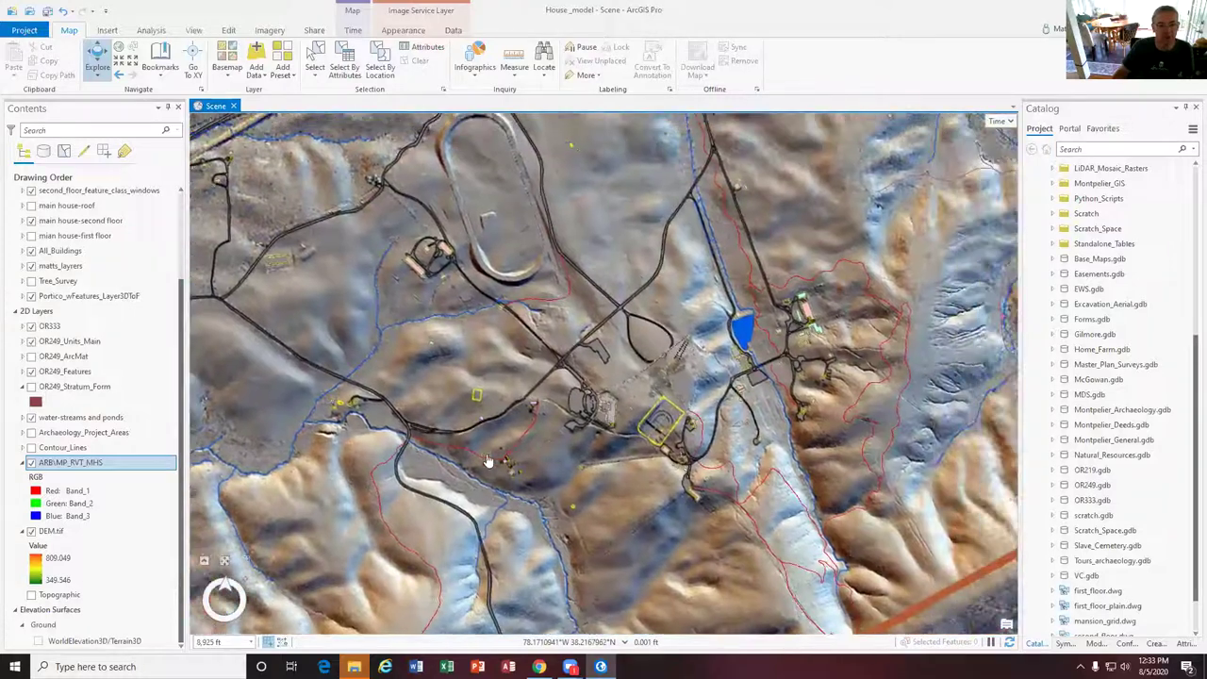
Examine the hillshade close up on the slopes east of the main house and its neighbouring buildings
{"action": "scroll", "coordinate": [848, 356], "scroll_direction": "up", "scroll_amount": 1}
{"action": "scroll", "coordinate": [849, 355], "scroll_direction": "up", "scroll_amount": 2}
{"action": "left_click_drag", "start_coordinate": [849, 356], "coordinate": [556, 434]}
{"action": "scroll", "coordinate": [743, 320], "scroll_direction": "up", "scroll_amount": 1}
{"action": "scroll", "coordinate": [742, 321], "scroll_direction": "up", "scroll_amount": 1}
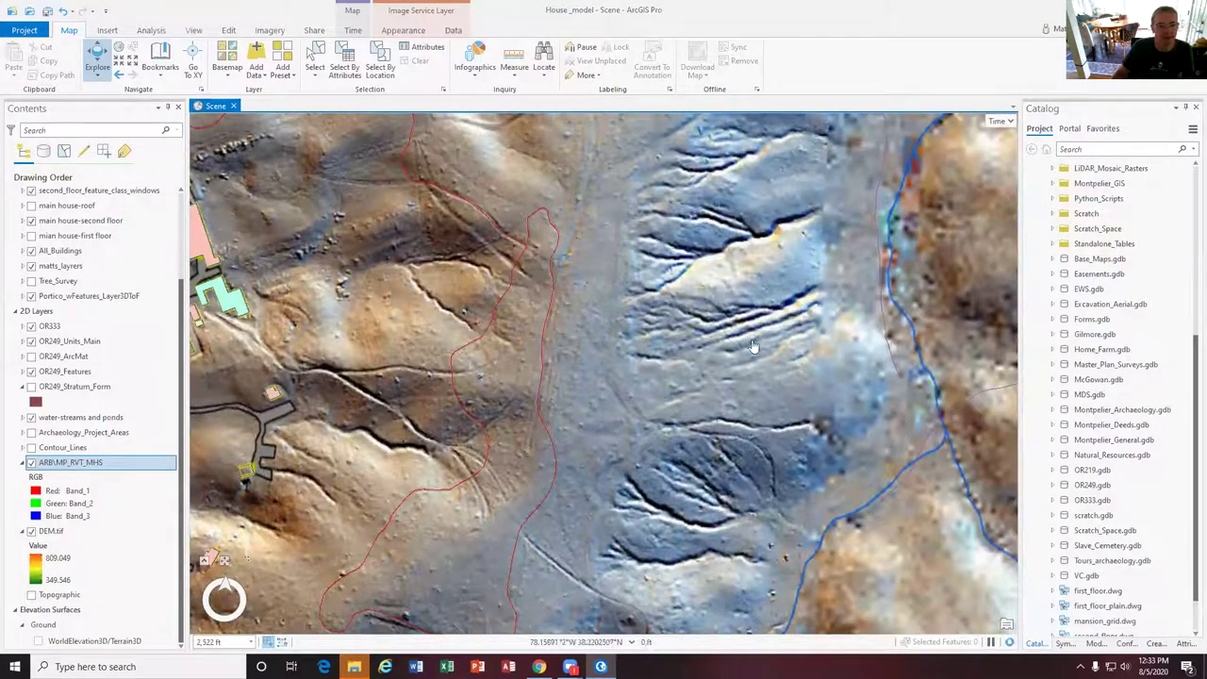
{"action": "scroll", "coordinate": [764, 372], "scroll_direction": "down", "scroll_amount": 3}
{"action": "scroll", "coordinate": [780, 275], "scroll_direction": "down", "scroll_amount": 3}
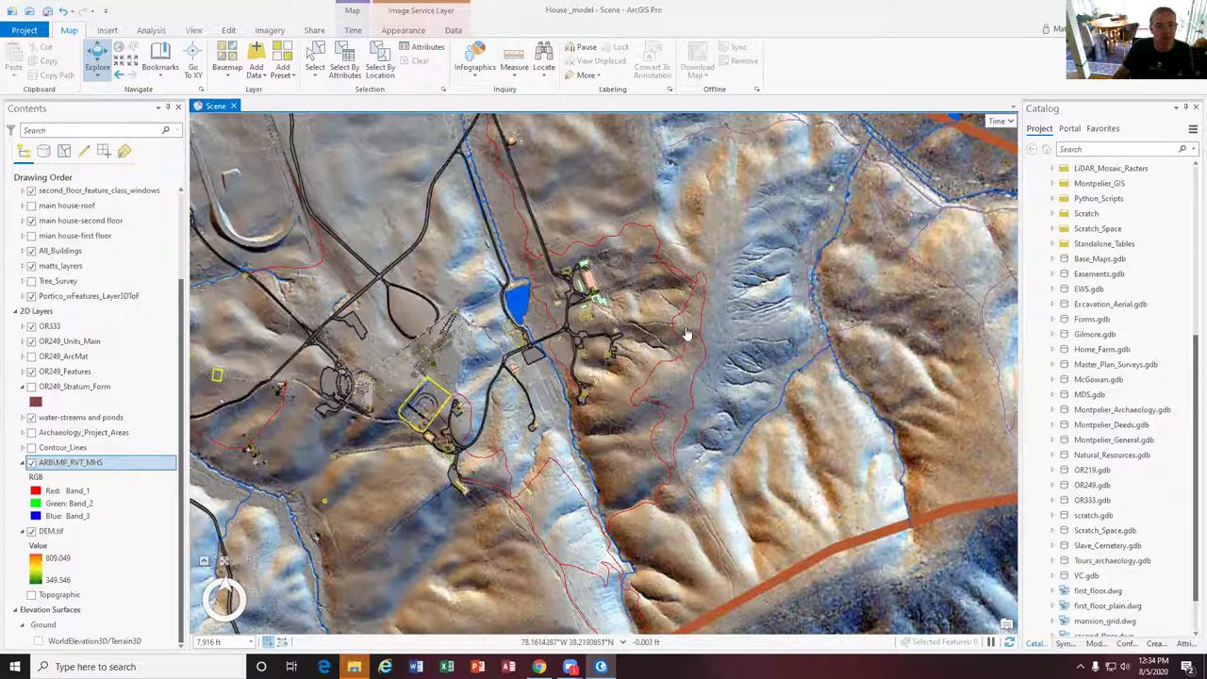
View the pop-up records of two All_Buildings points in the eastern woods, the Slave Quarter and the Barn-threshing? site
{"action": "left_click_drag", "start_coordinate": [852, 231], "coordinate": [675, 303]}
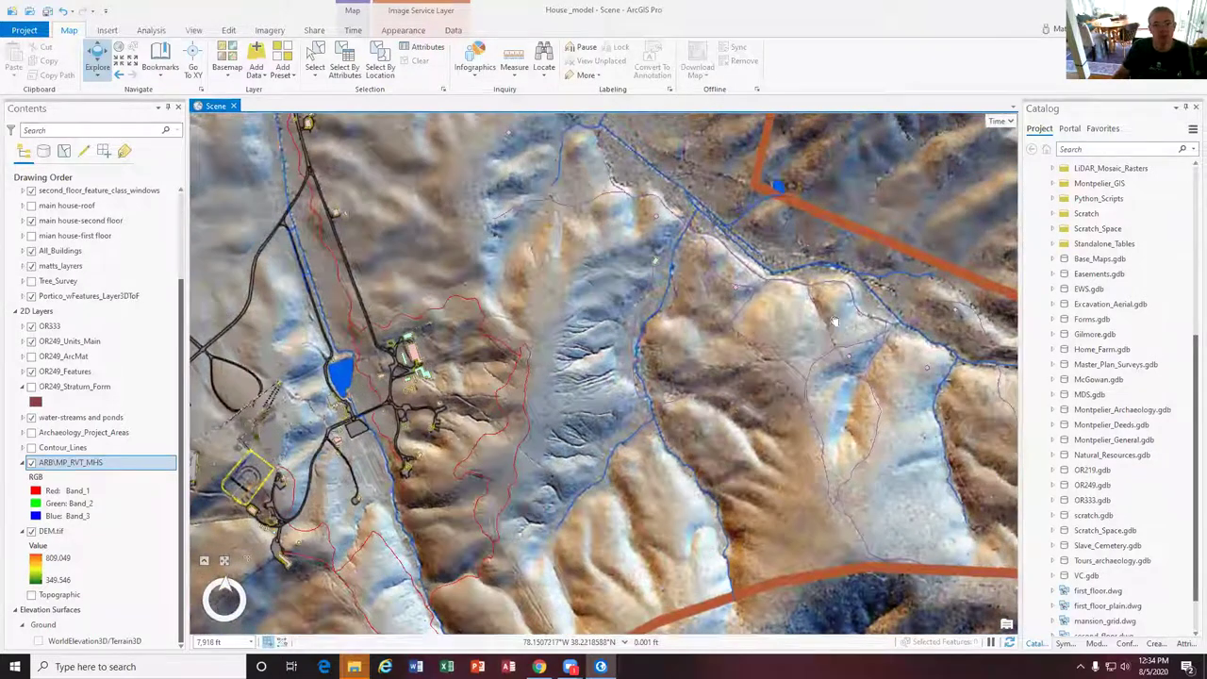
{"action": "left_click_drag", "start_coordinate": [835, 321], "coordinate": [734, 336]}
{"action": "scroll", "coordinate": [762, 334], "scroll_direction": "up", "scroll_amount": 2}
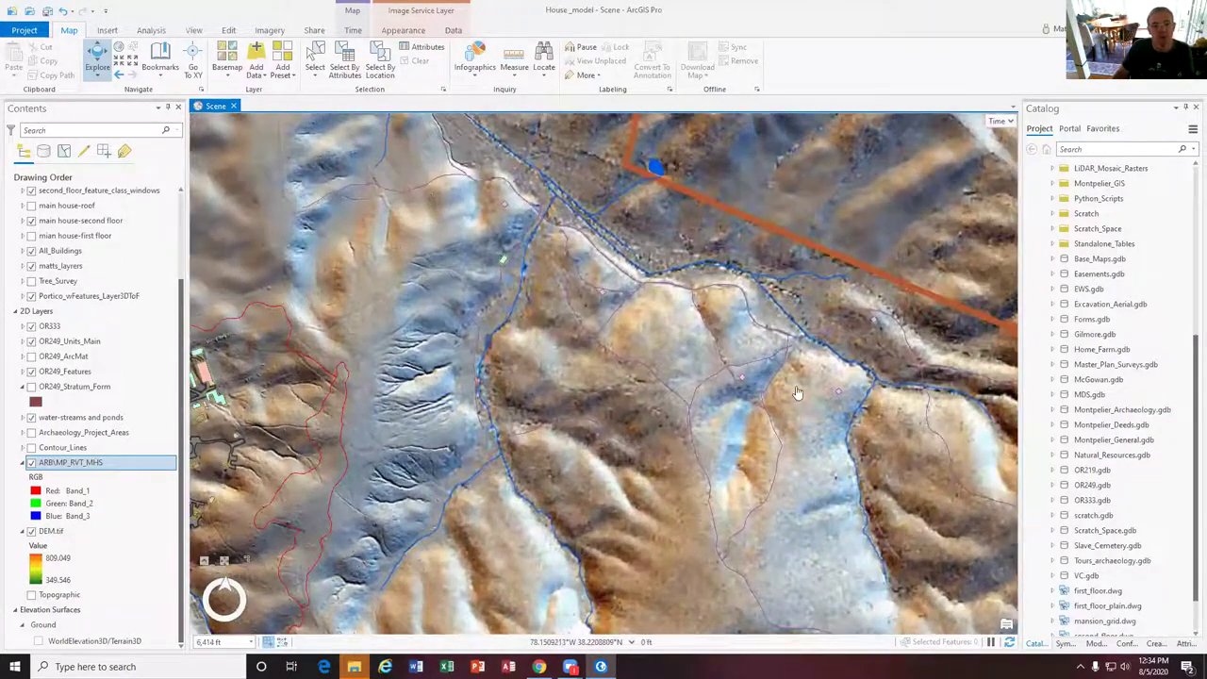
{"action": "left_click", "coordinate": [841, 399]}
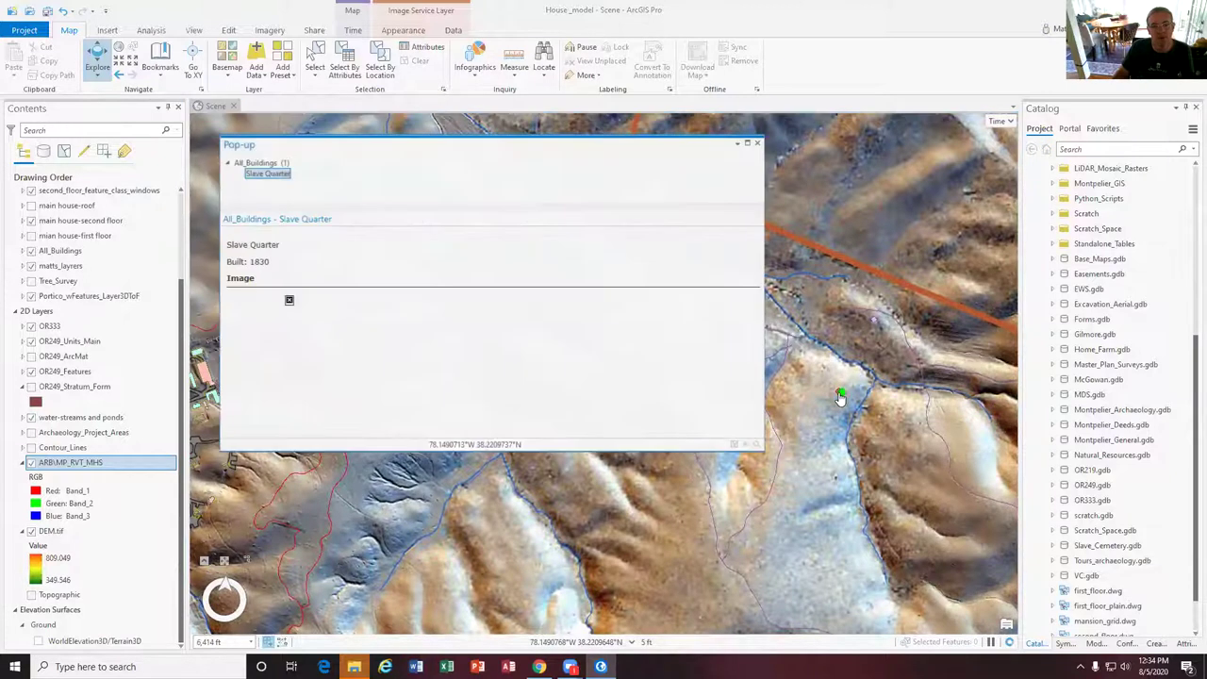
{"action": "left_click", "coordinate": [758, 144]}
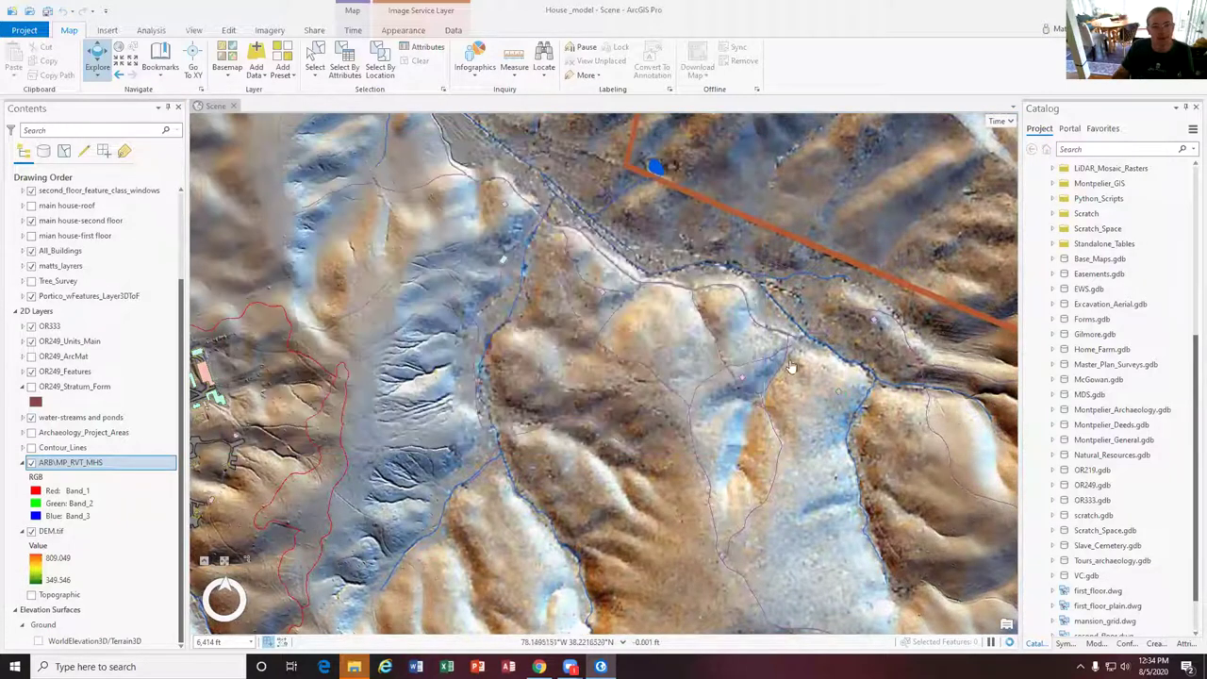
{"action": "left_click", "coordinate": [742, 383]}
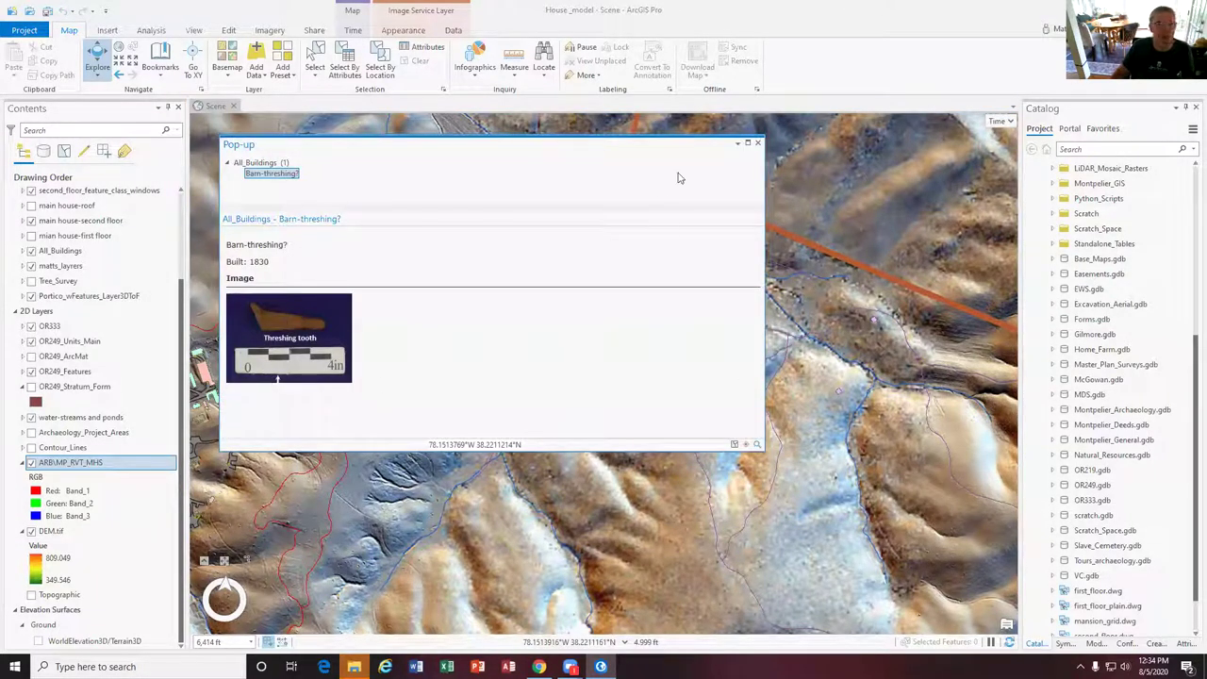
{"action": "left_click", "coordinate": [758, 142]}
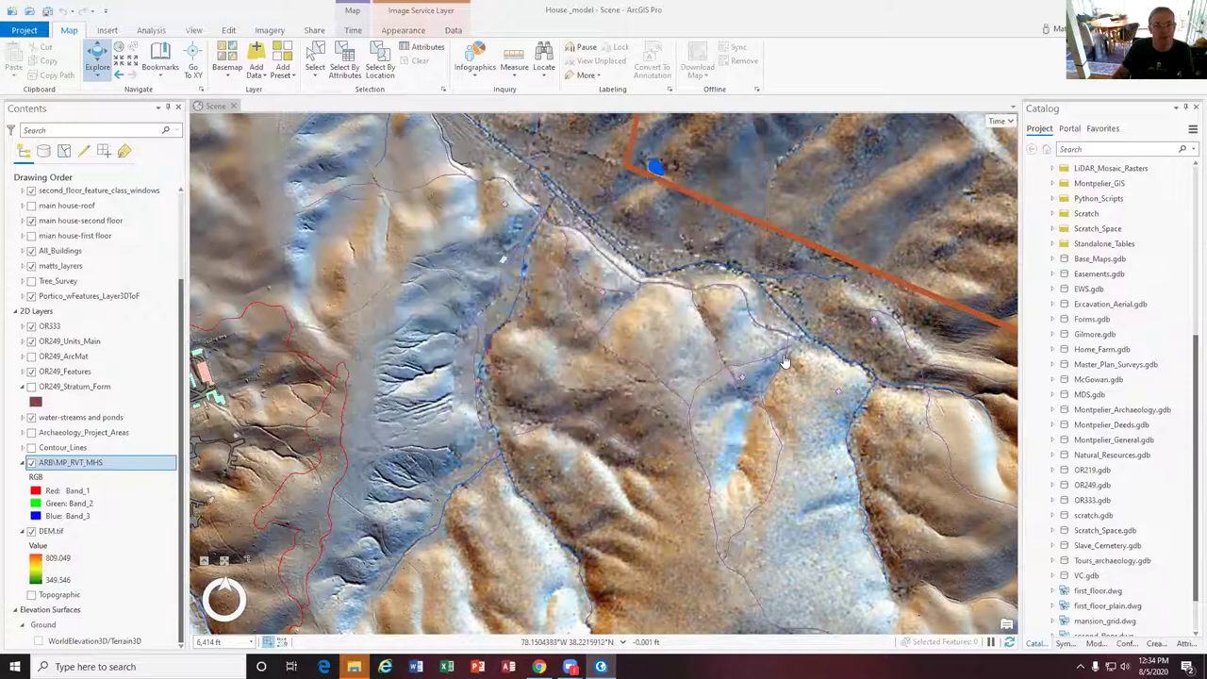
Examine the hillshade from the eastern slopes out to the full property boundary
{"action": "left_click_drag", "start_coordinate": [454, 429], "coordinate": [695, 434]}
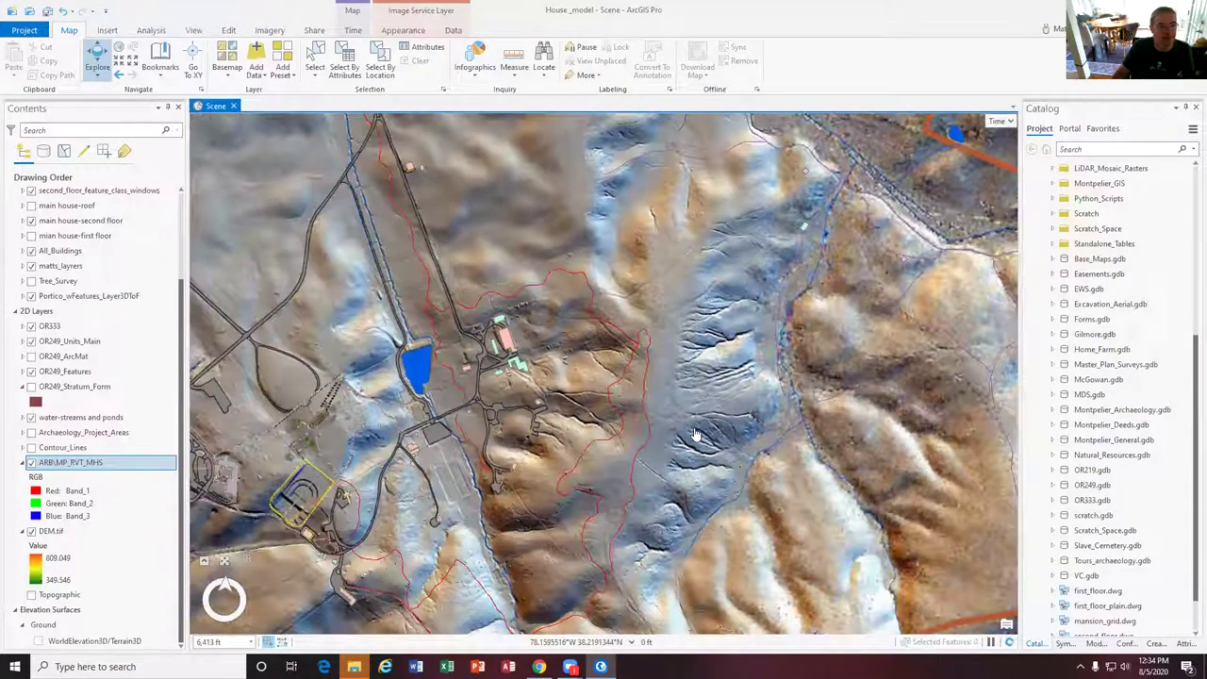
{"action": "scroll", "coordinate": [695, 433], "scroll_direction": "down", "scroll_amount": 3}
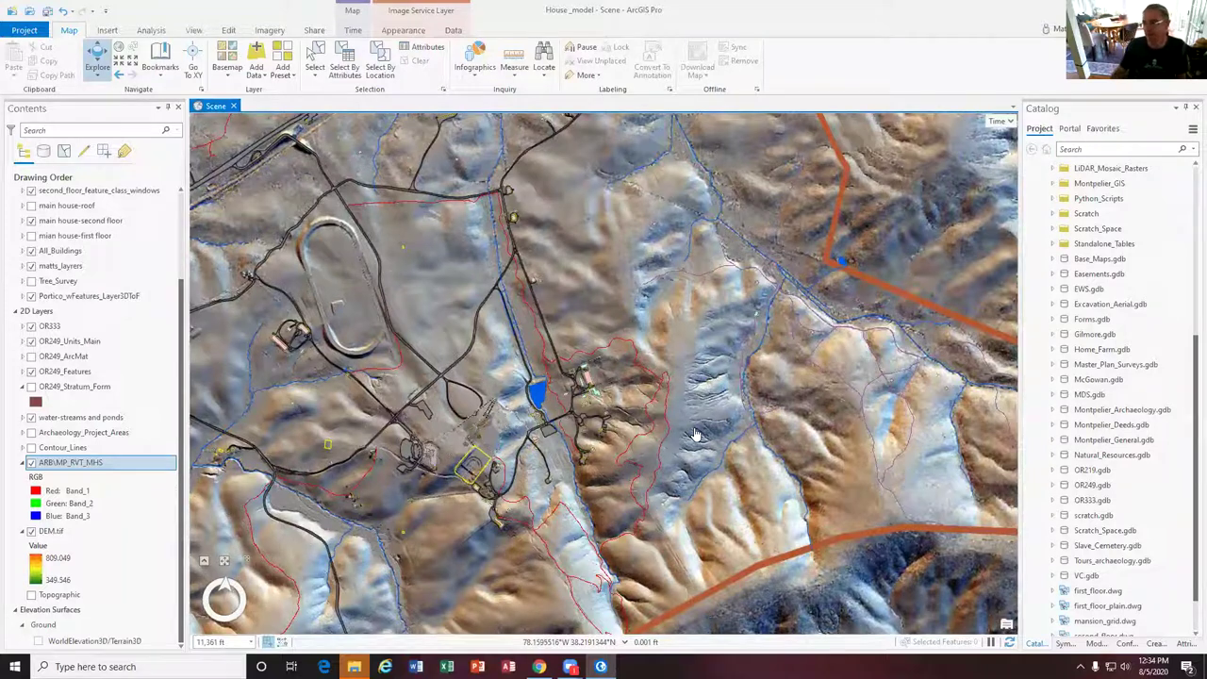
{"action": "scroll", "coordinate": [526, 479], "scroll_direction": "down", "scroll_amount": 2}
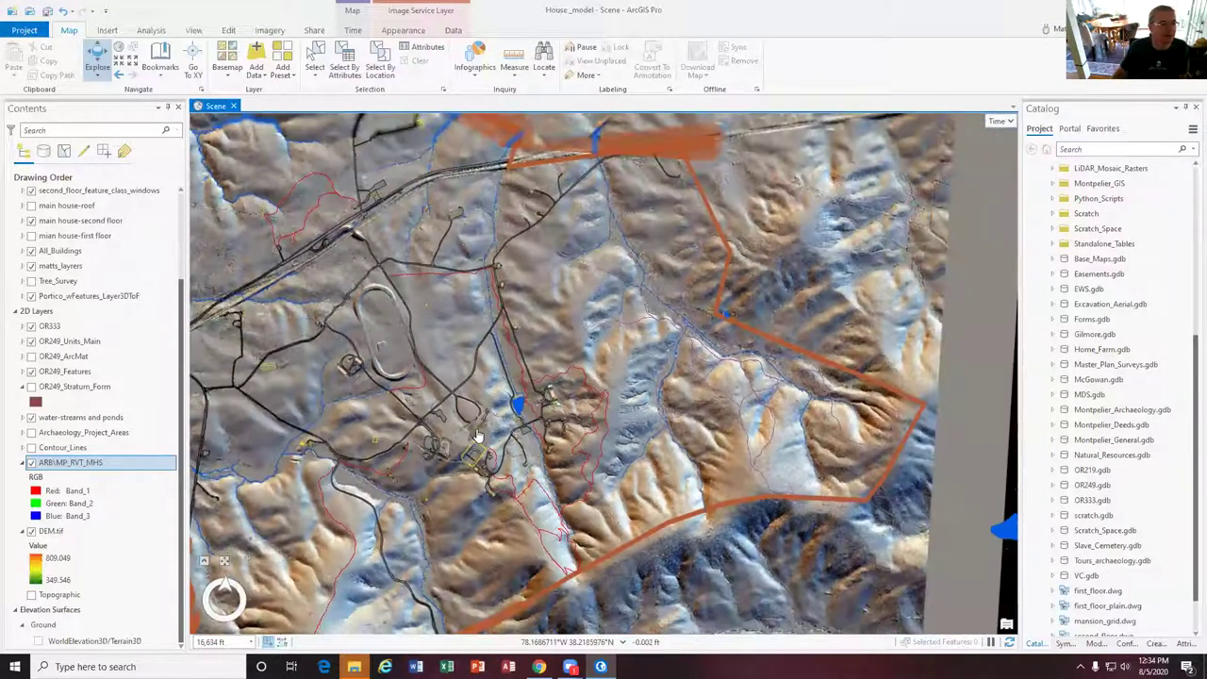
{"action": "left_click_drag", "start_coordinate": [502, 421], "coordinate": [671, 379]}
{"action": "scroll", "coordinate": [673, 378], "scroll_direction": "down", "scroll_amount": 1}
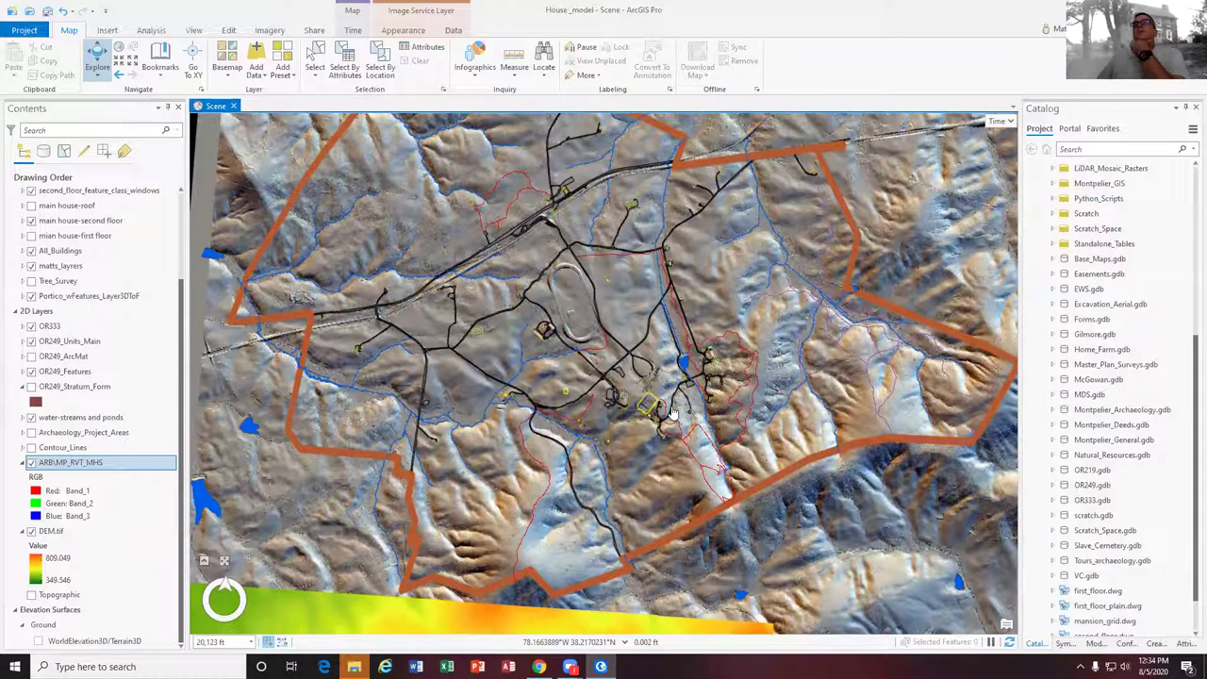
Switch to Chrome and open the story map "East Woods: Plantation Below the Canopy" in a new tab
{"action": "left_click", "coordinate": [539, 667]}
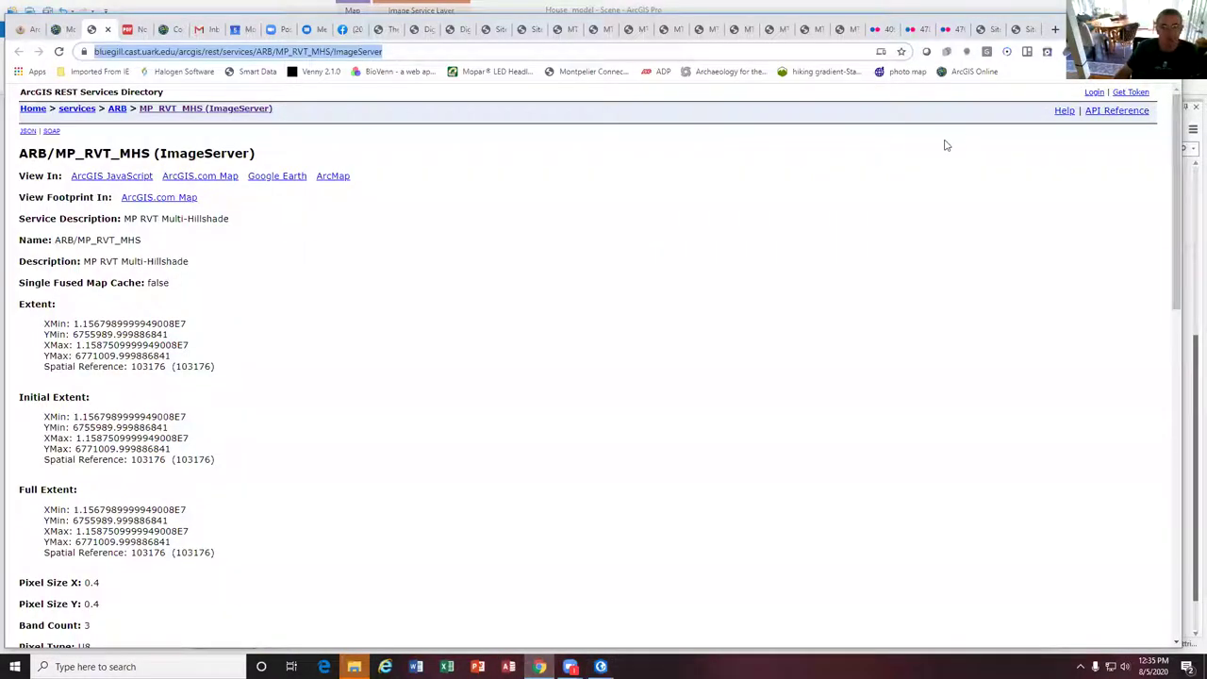
{"action": "left_click", "coordinate": [1055, 29]}
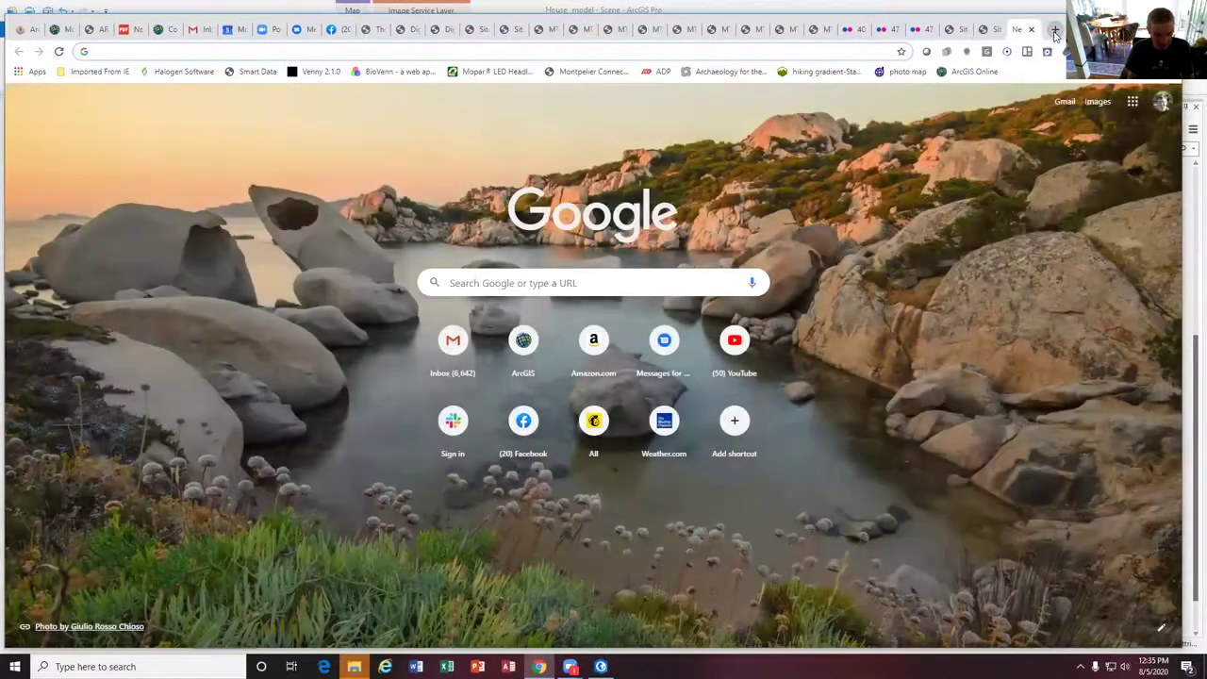
{"action": "type", "text": "east"}
{"action": "key", "text": "Down"}
{"action": "key", "text": "Down"}
{"action": "key", "text": "Down"}
{"action": "key", "text": "Down"}
{"action": "key", "text": "Down"}
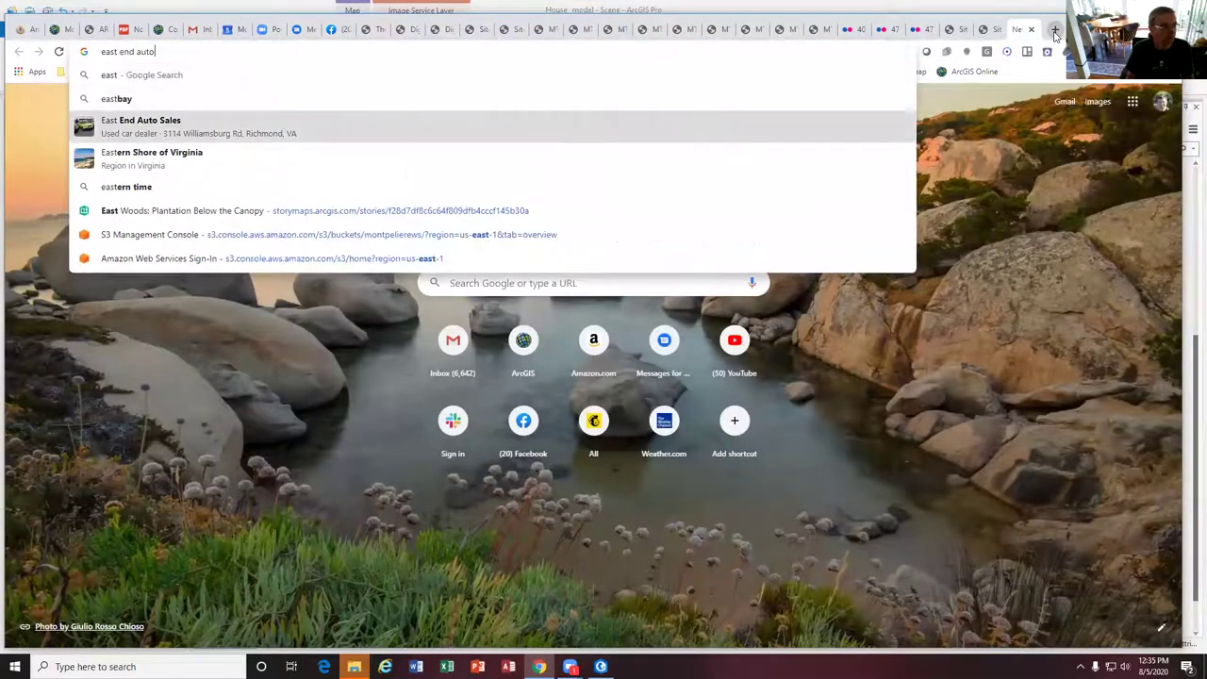
{"action": "key", "text": "Return"}
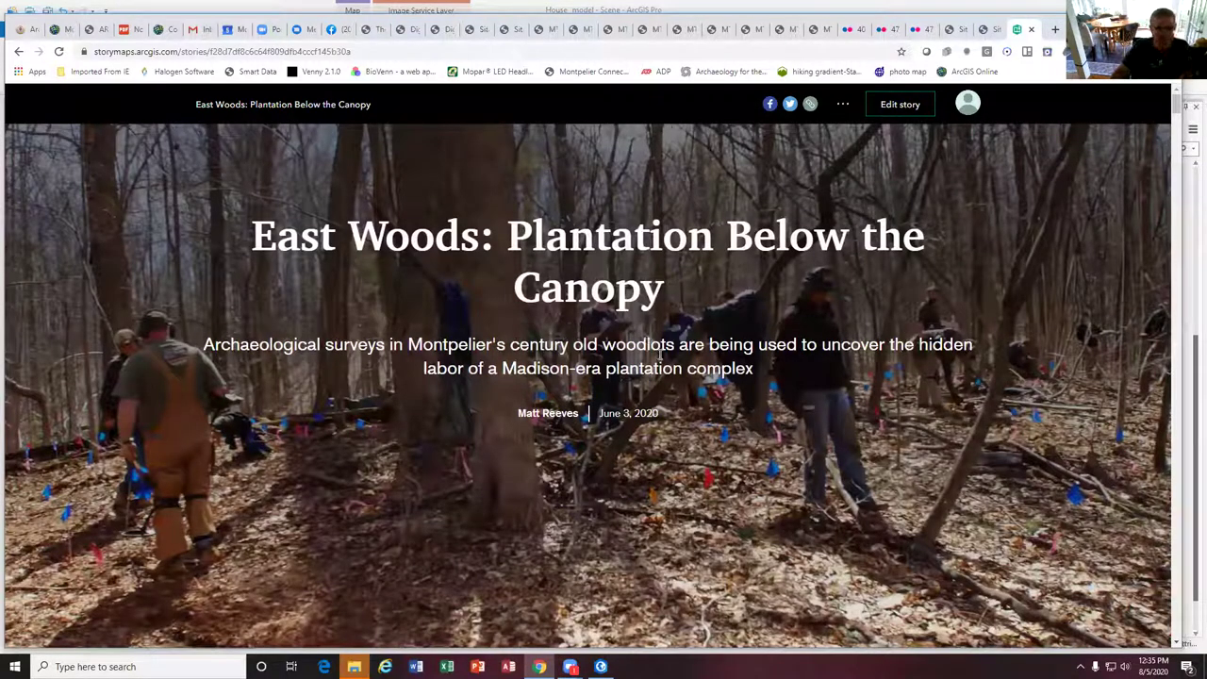
Read the story map's introduction on finding the sites of labor, as far as the 20 Meter Metal Detector Survey map
{"action": "scroll", "coordinate": [661, 358], "scroll_direction": "down", "scroll_amount": 2}
{"action": "scroll", "coordinate": [659, 358], "scroll_direction": "down", "scroll_amount": 5}
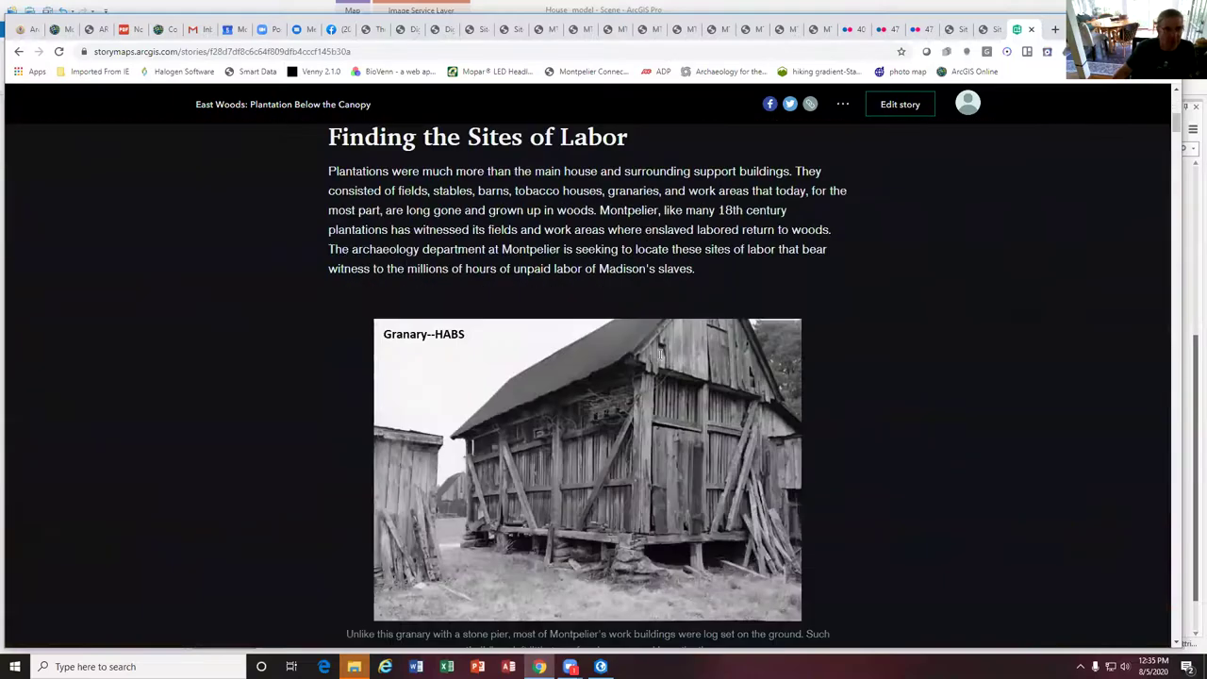
{"action": "scroll", "coordinate": [659, 358], "scroll_direction": "up", "scroll_amount": 3}
{"action": "scroll", "coordinate": [660, 358], "scroll_direction": "up", "scroll_amount": 5}
{"action": "scroll", "coordinate": [659, 356], "scroll_direction": "down", "scroll_amount": 10}
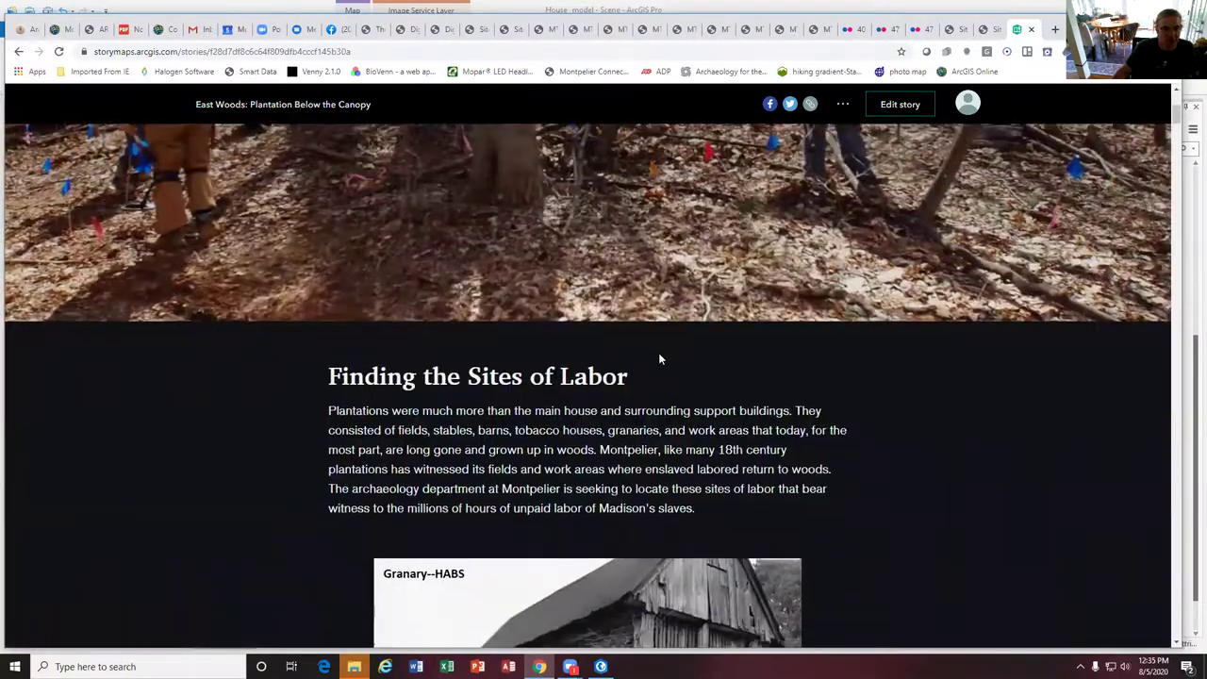
{"action": "scroll", "coordinate": [659, 354], "scroll_direction": "down", "scroll_amount": 10}
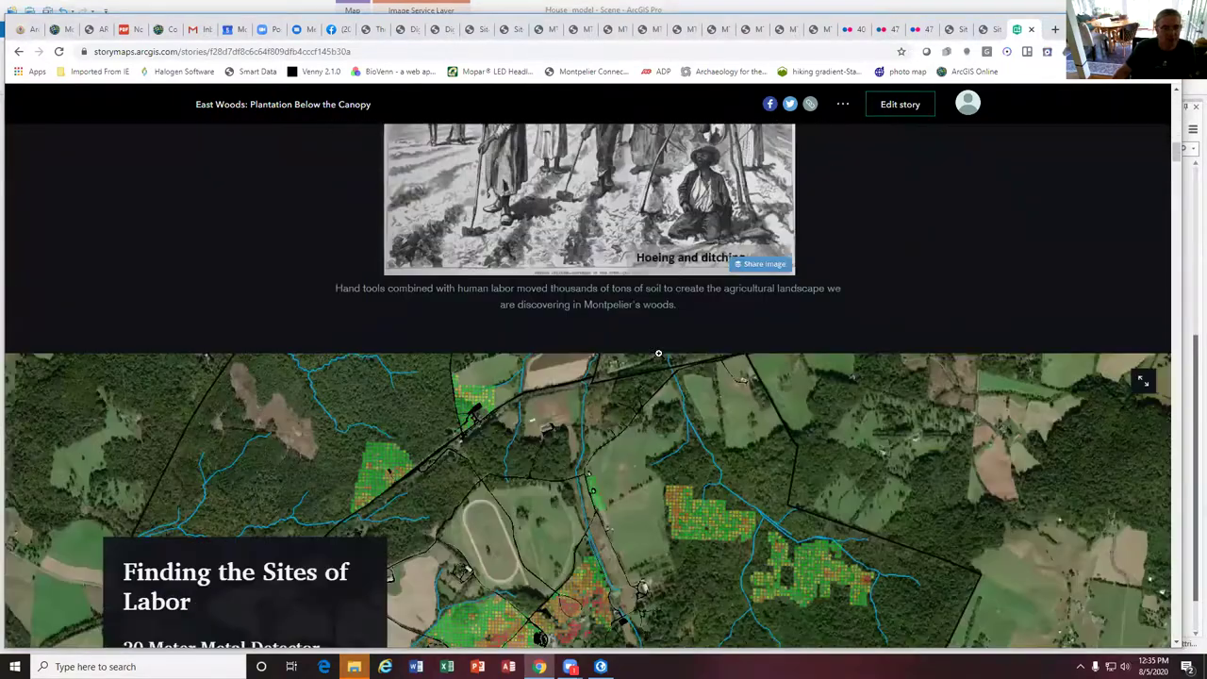
{"action": "scroll", "coordinate": [802, 399], "scroll_direction": "down", "scroll_amount": 1}
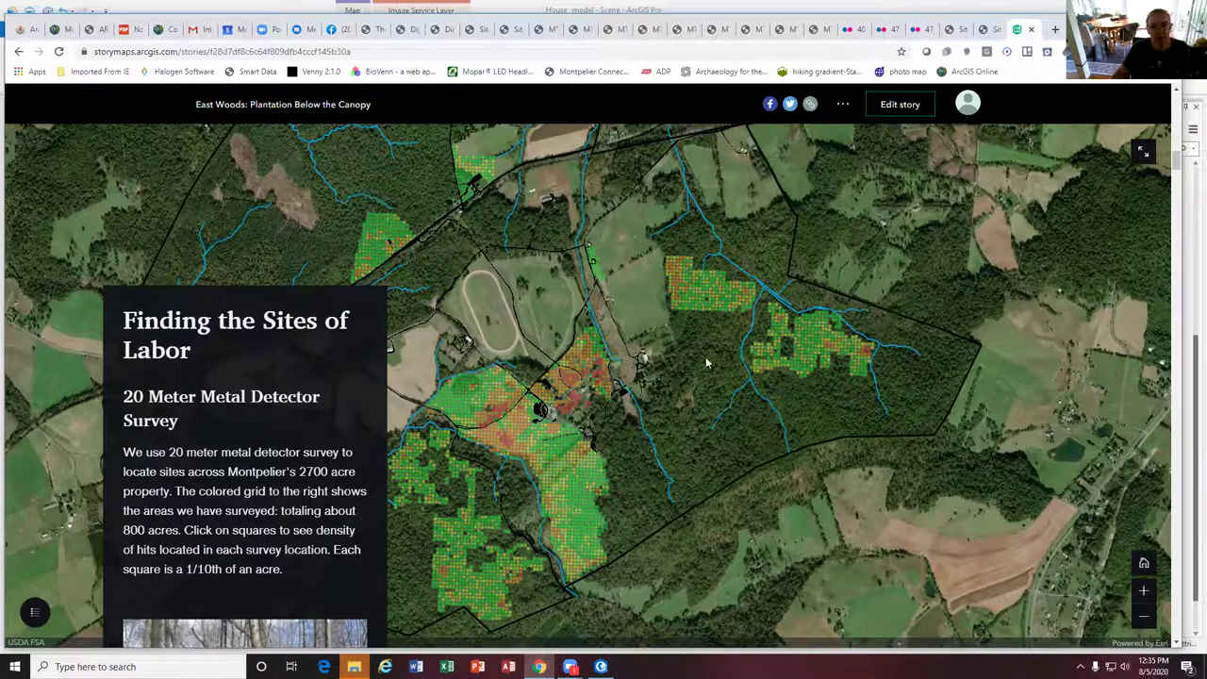
View the story map's metal detector survey grids and artifact photos, continuing to the LiDAR terrain section
{"action": "scroll", "coordinate": [753, 438], "scroll_direction": "down", "scroll_amount": 15}
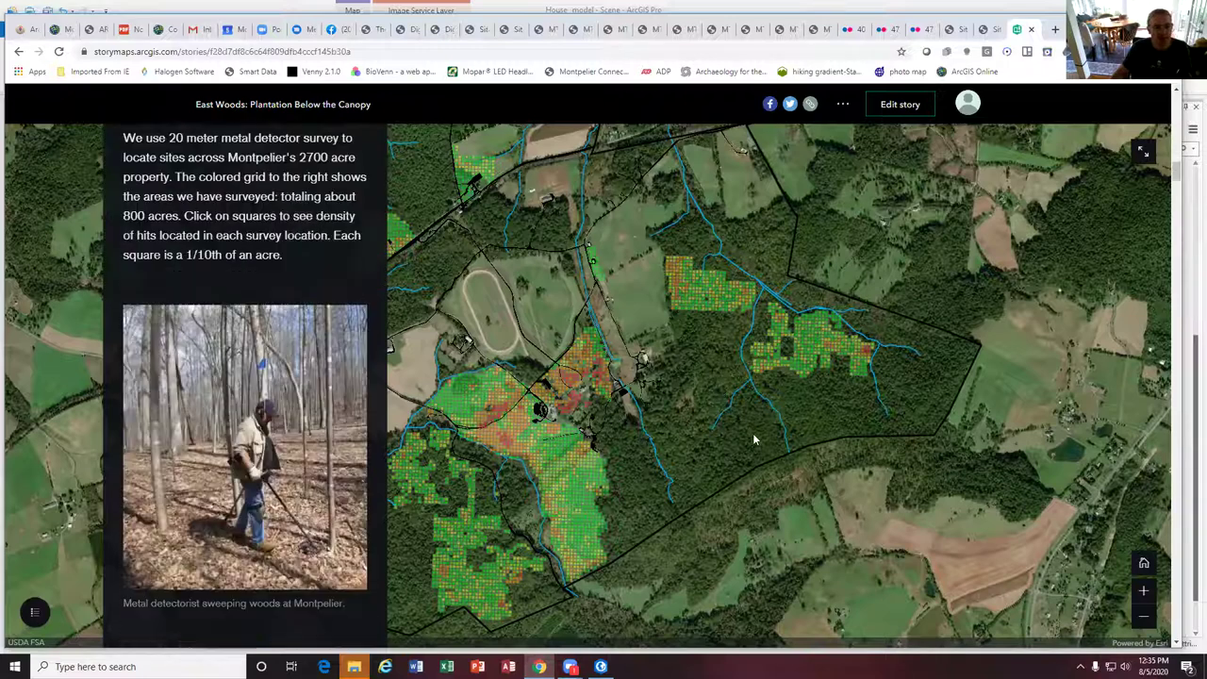
{"action": "scroll", "coordinate": [753, 438], "scroll_direction": "down", "scroll_amount": 15}
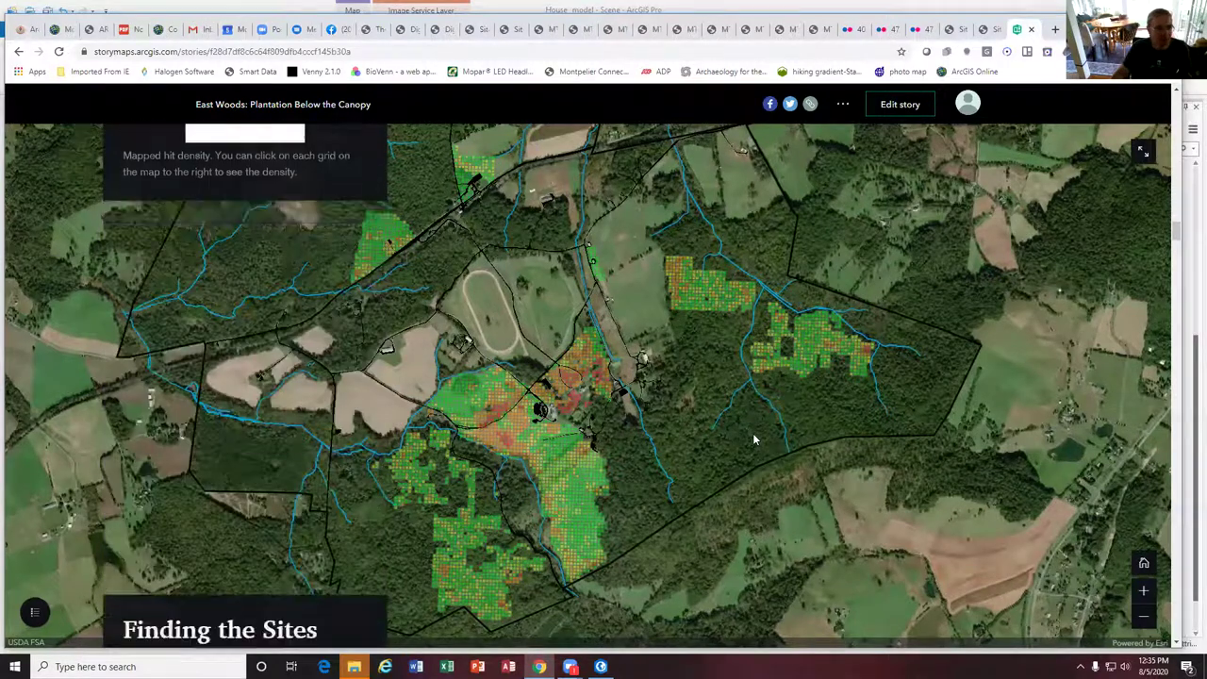
{"action": "scroll", "coordinate": [753, 438], "scroll_direction": "down", "scroll_amount": 15}
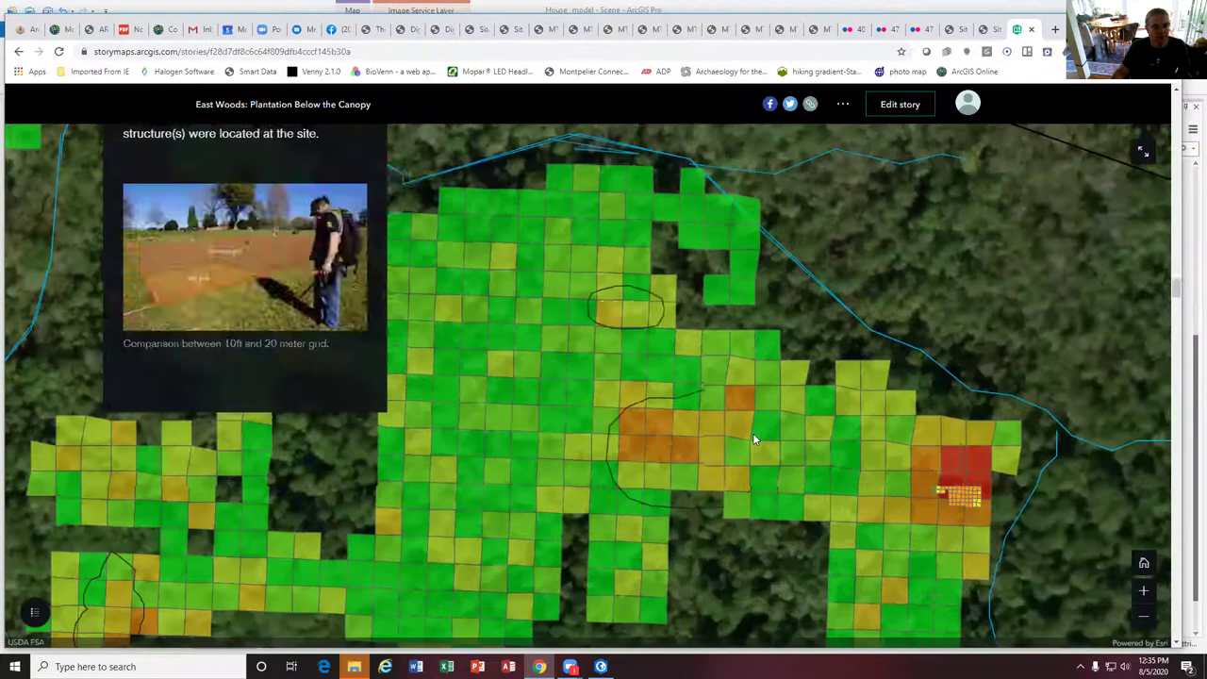
{"action": "scroll", "coordinate": [752, 438], "scroll_direction": "down", "scroll_amount": 15}
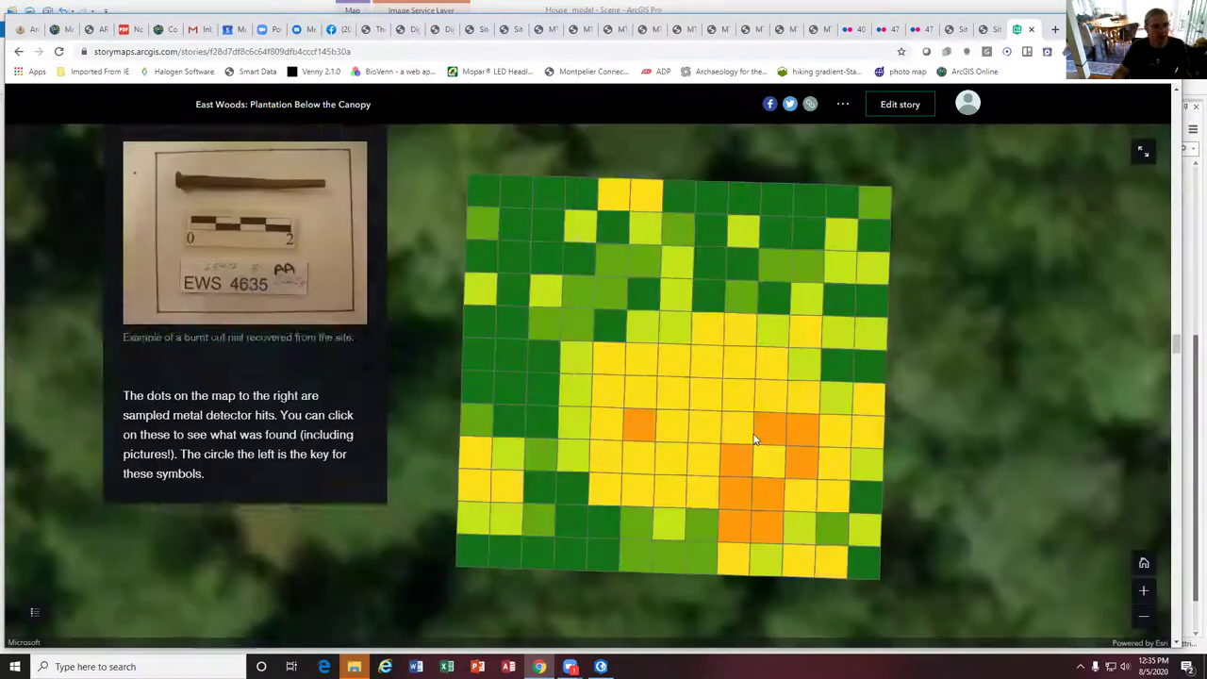
{"action": "scroll", "coordinate": [754, 438], "scroll_direction": "down", "scroll_amount": 15}
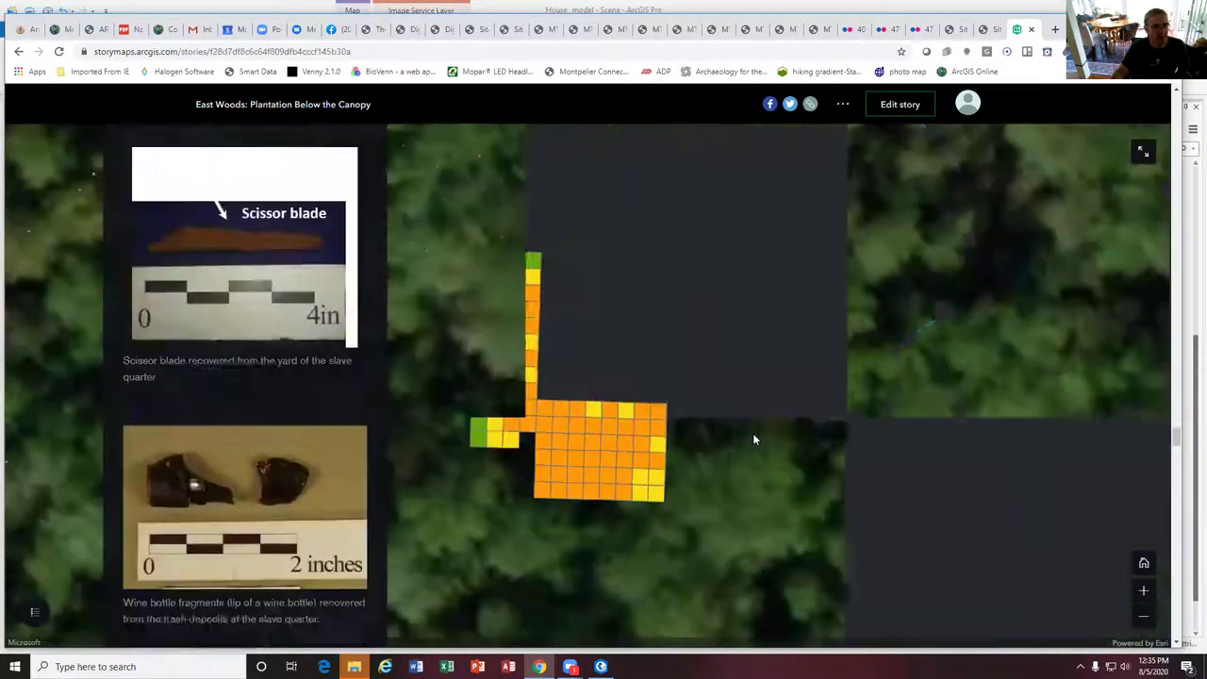
{"action": "scroll", "coordinate": [753, 438], "scroll_direction": "down", "scroll_amount": 10}
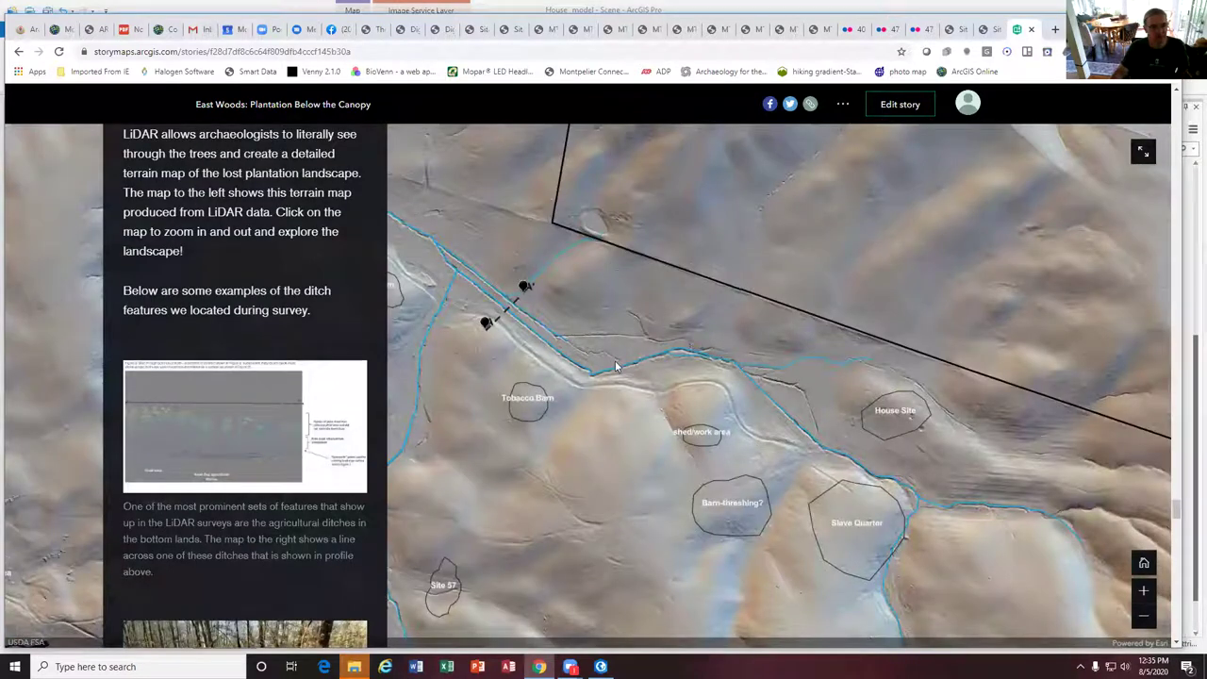
Examine the ditches and plow furrows north of the Tobacco Barn close up on the LiDAR terrain map
{"action": "scroll", "coordinate": [731, 377], "scroll_direction": "up", "scroll_amount": 1}
{"action": "scroll", "coordinate": [731, 377], "scroll_direction": "down", "scroll_amount": 1}
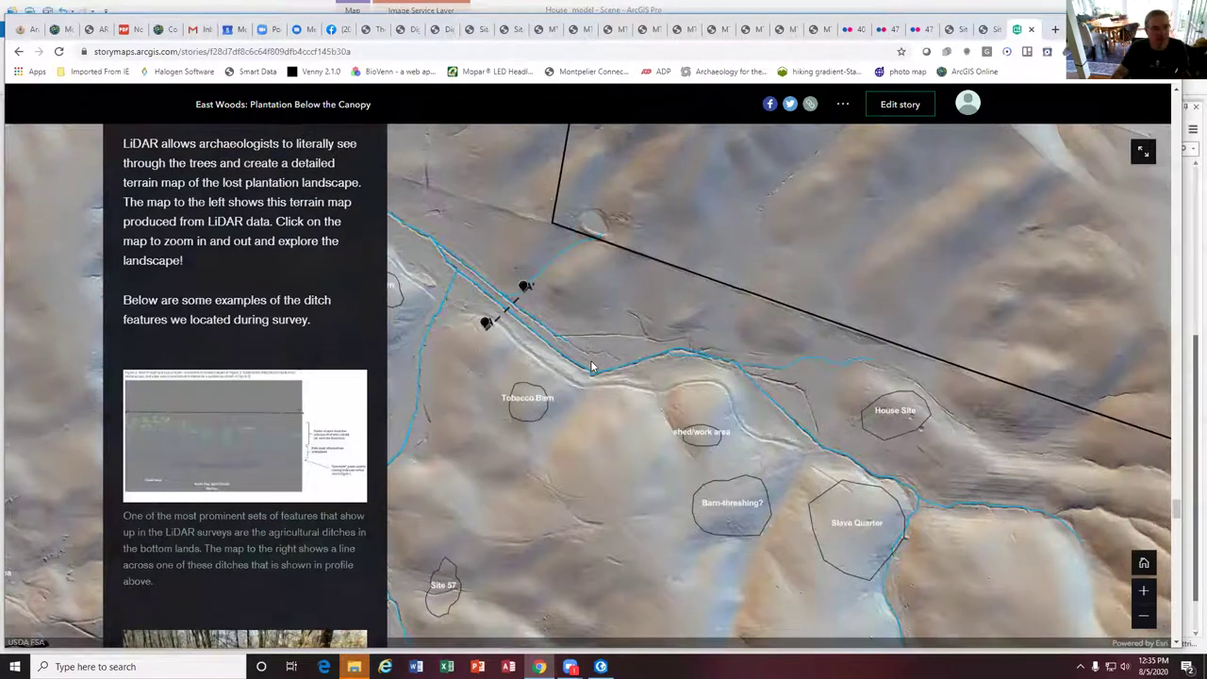
{"action": "left_click", "coordinate": [592, 364]}
{"action": "left_click", "coordinate": [722, 185]}
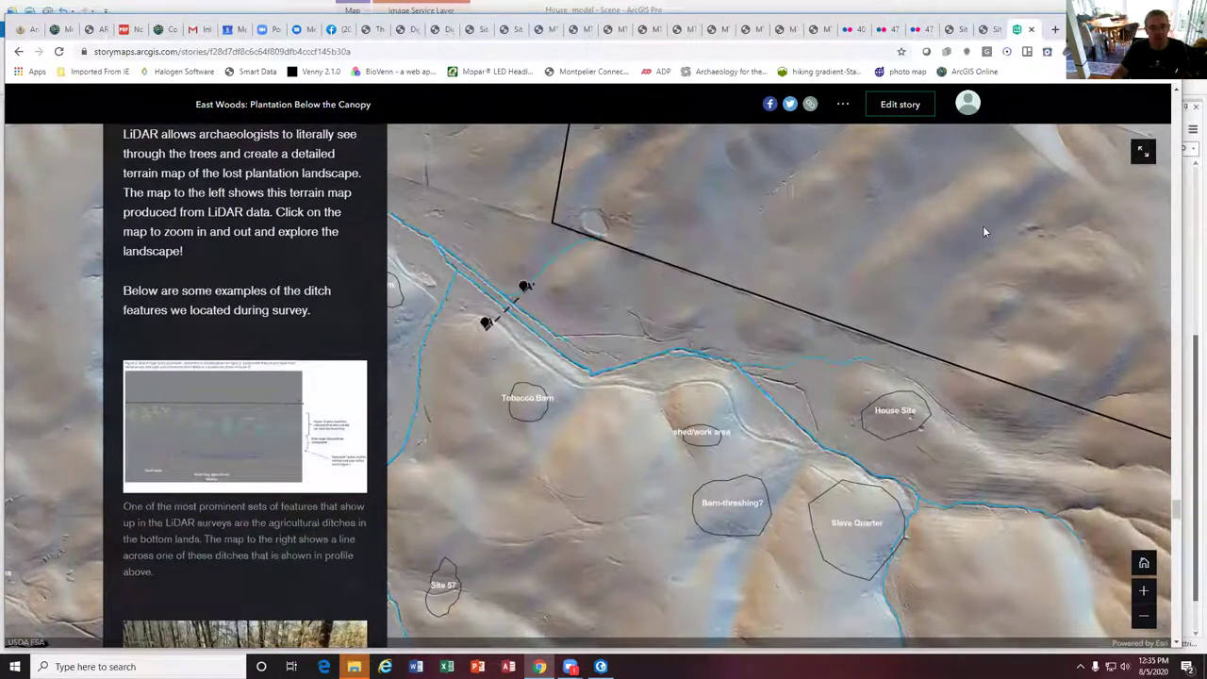
{"action": "left_click", "coordinate": [1144, 592]}
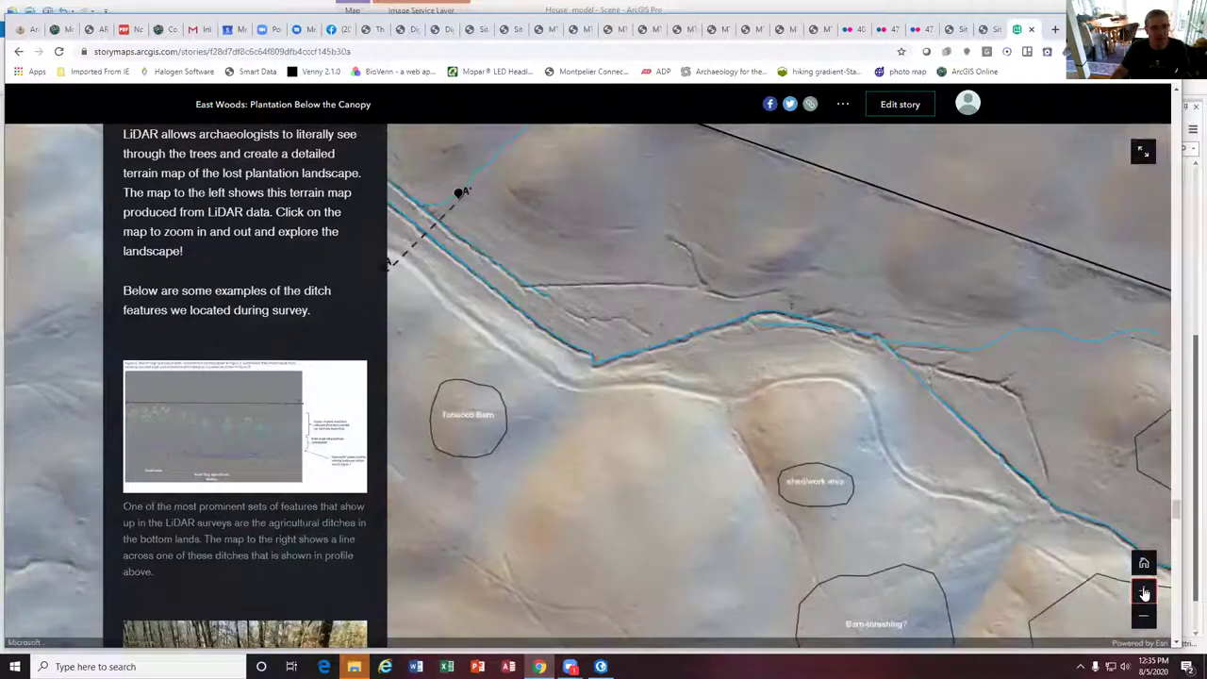
{"action": "left_click", "coordinate": [1144, 593]}
{"action": "left_click_drag", "start_coordinate": [763, 342], "coordinate": [784, 464]}
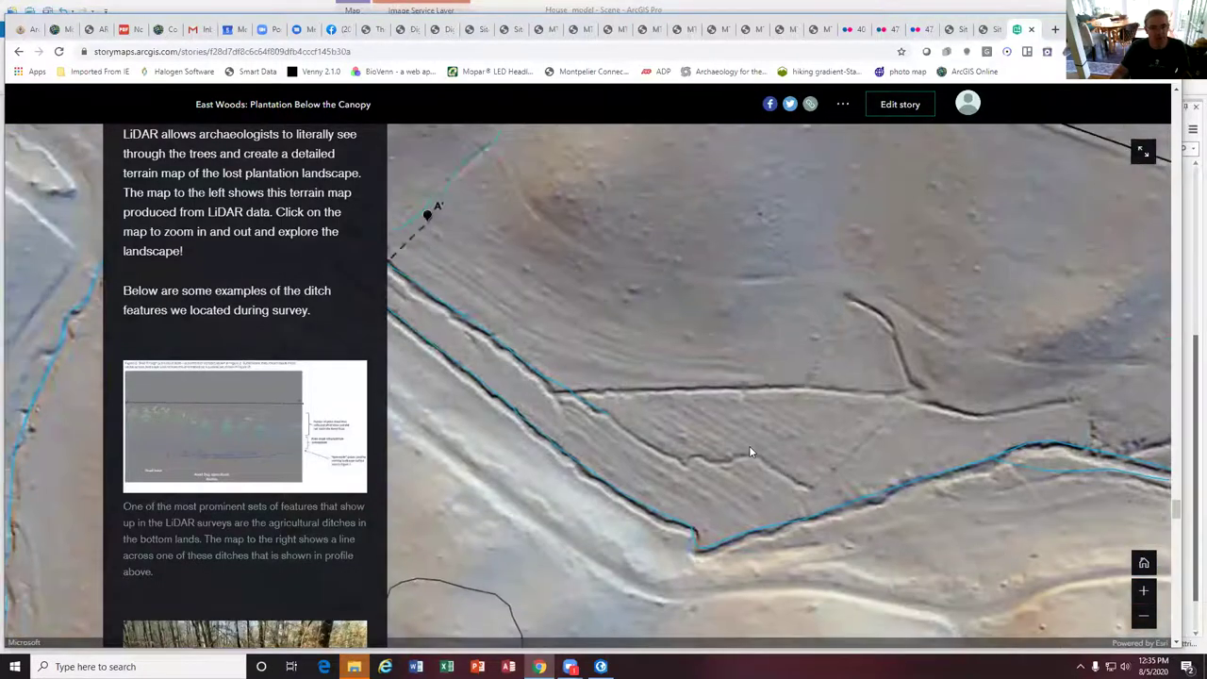
{"action": "scroll", "coordinate": [751, 451], "scroll_direction": "down", "scroll_amount": 1}
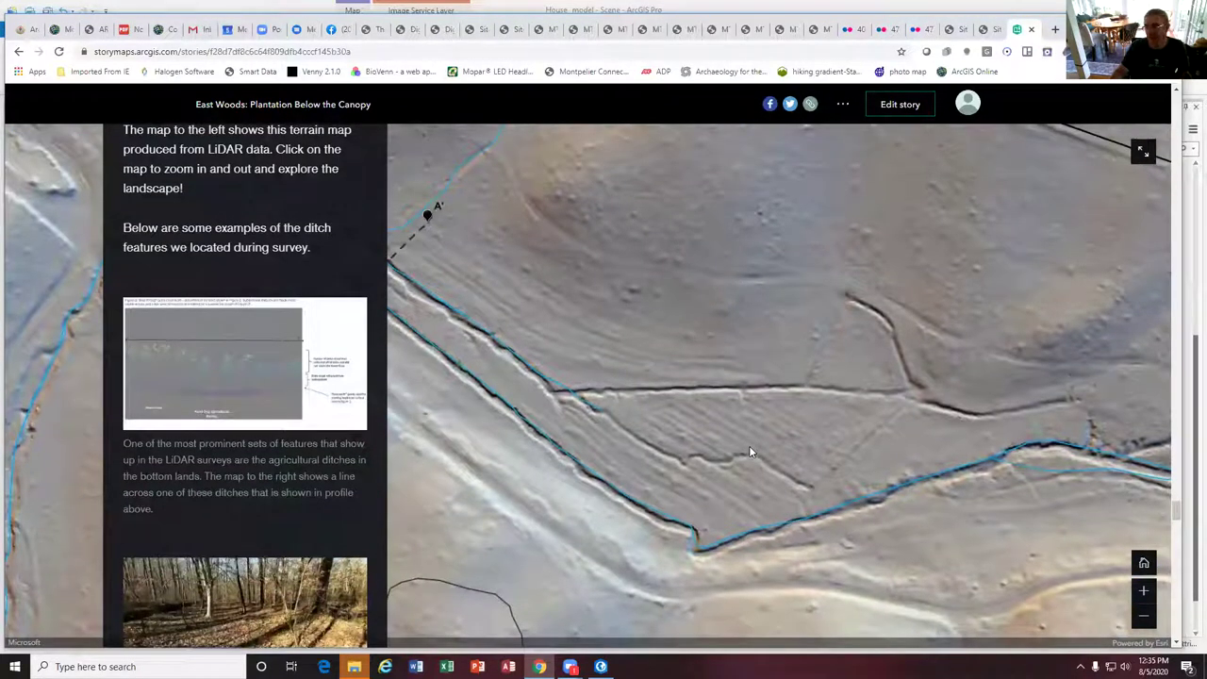
{"action": "left_click", "coordinate": [1142, 614]}
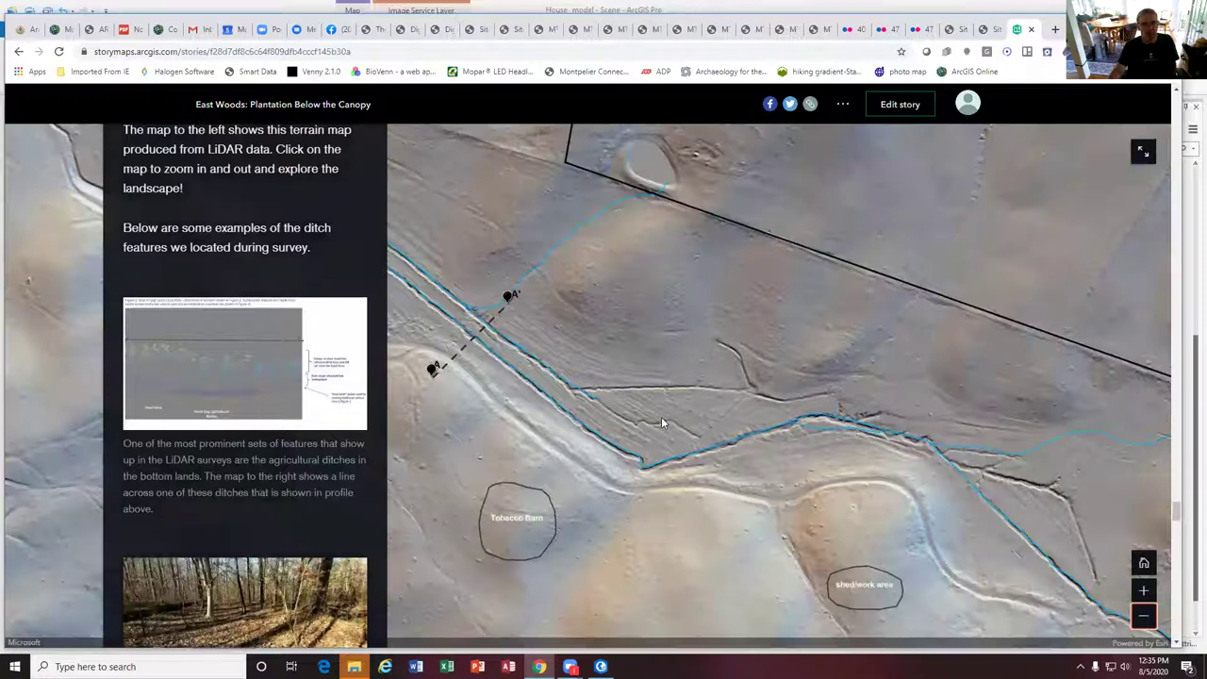
View the story map's captioned photos of the plow-furrow area and the ditched stream
{"action": "scroll", "coordinate": [368, 371], "scroll_direction": "down", "scroll_amount": 3}
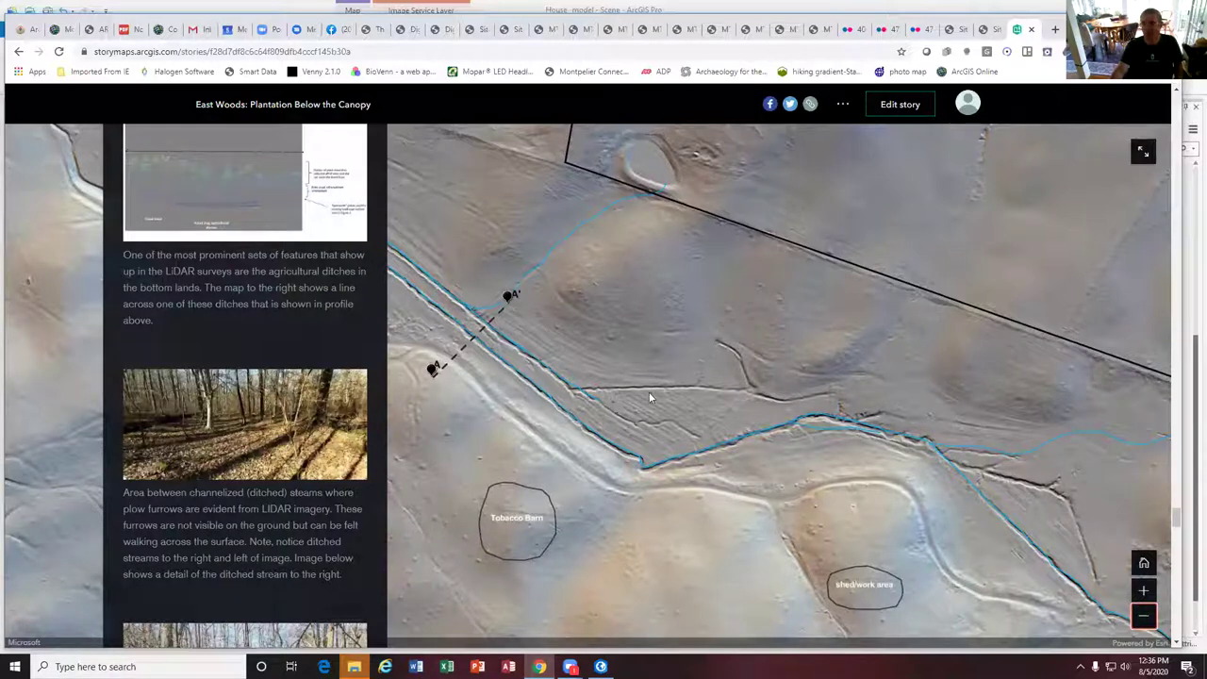
{"action": "scroll", "coordinate": [542, 417], "scroll_direction": "down", "scroll_amount": 2}
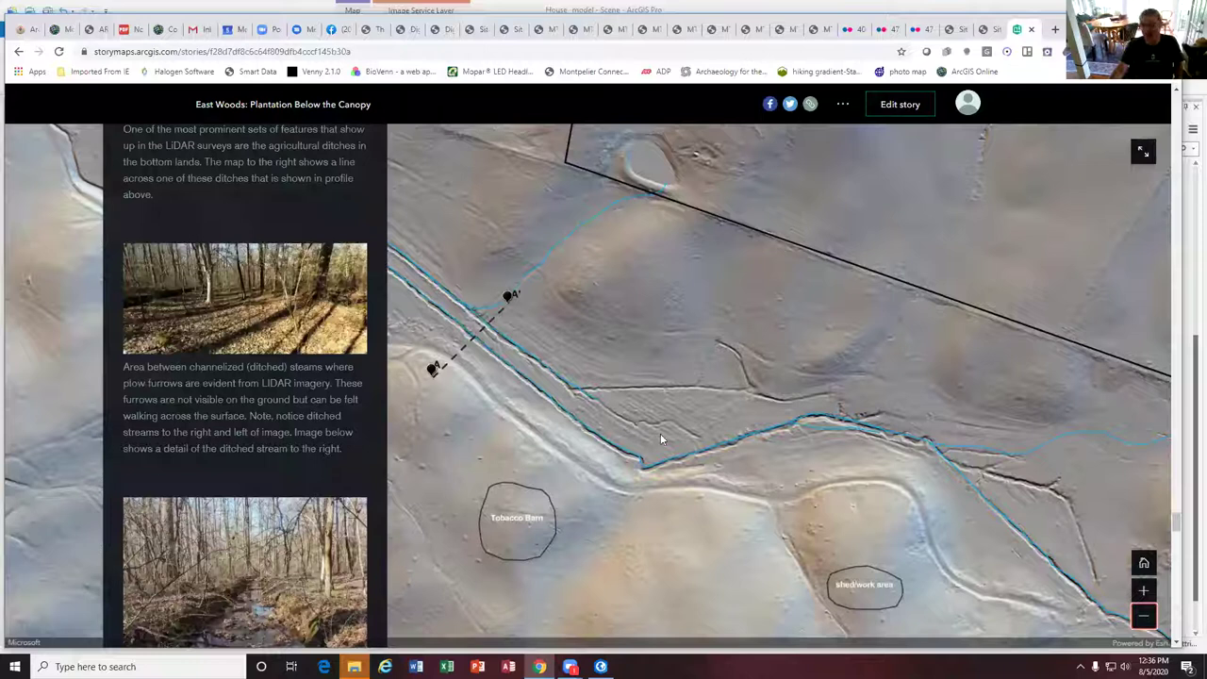
{"action": "scroll", "coordinate": [660, 438], "scroll_direction": "down", "scroll_amount": 1}
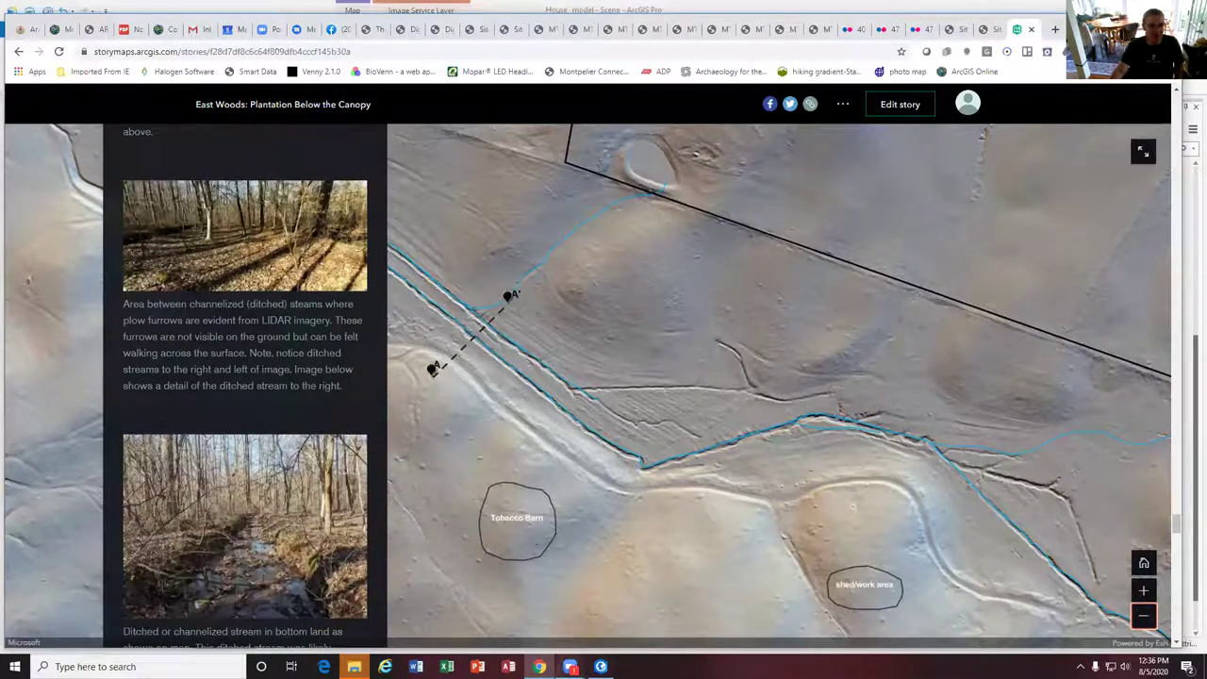
Switch to the Montpelier Maps for Staff web map and examine its lidar hillshade and layer list
{"action": "left_click", "coordinate": [66, 30]}
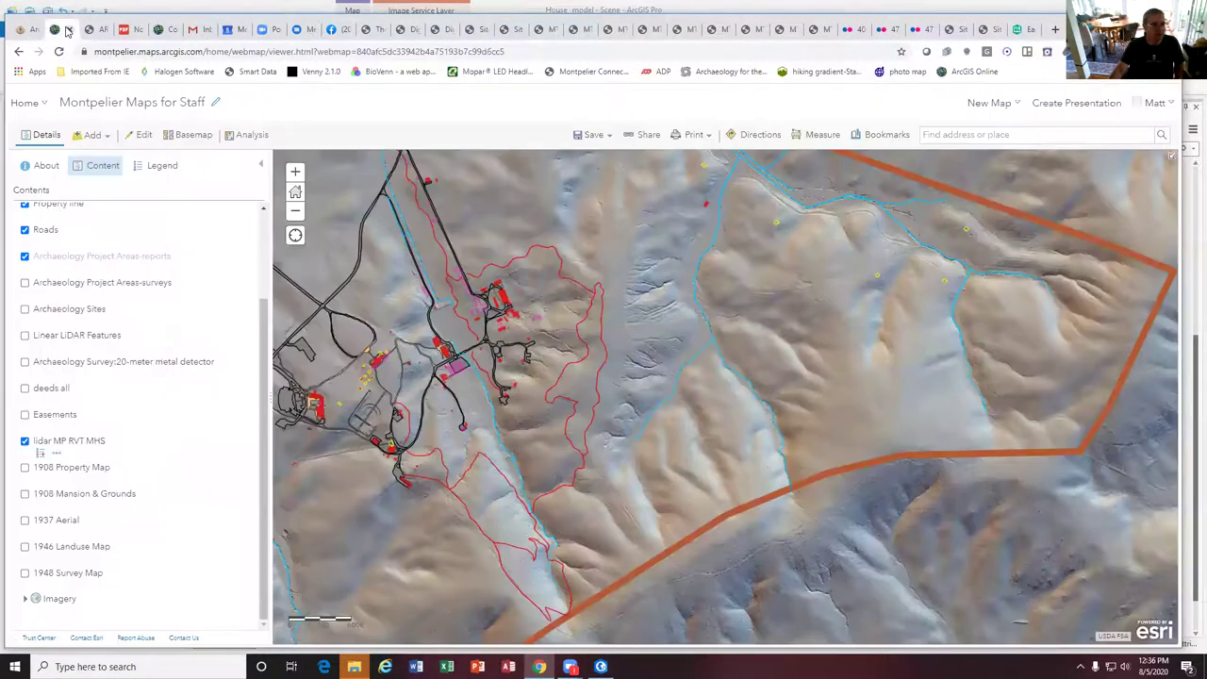
{"action": "scroll", "coordinate": [641, 378], "scroll_direction": "up", "scroll_amount": 3}
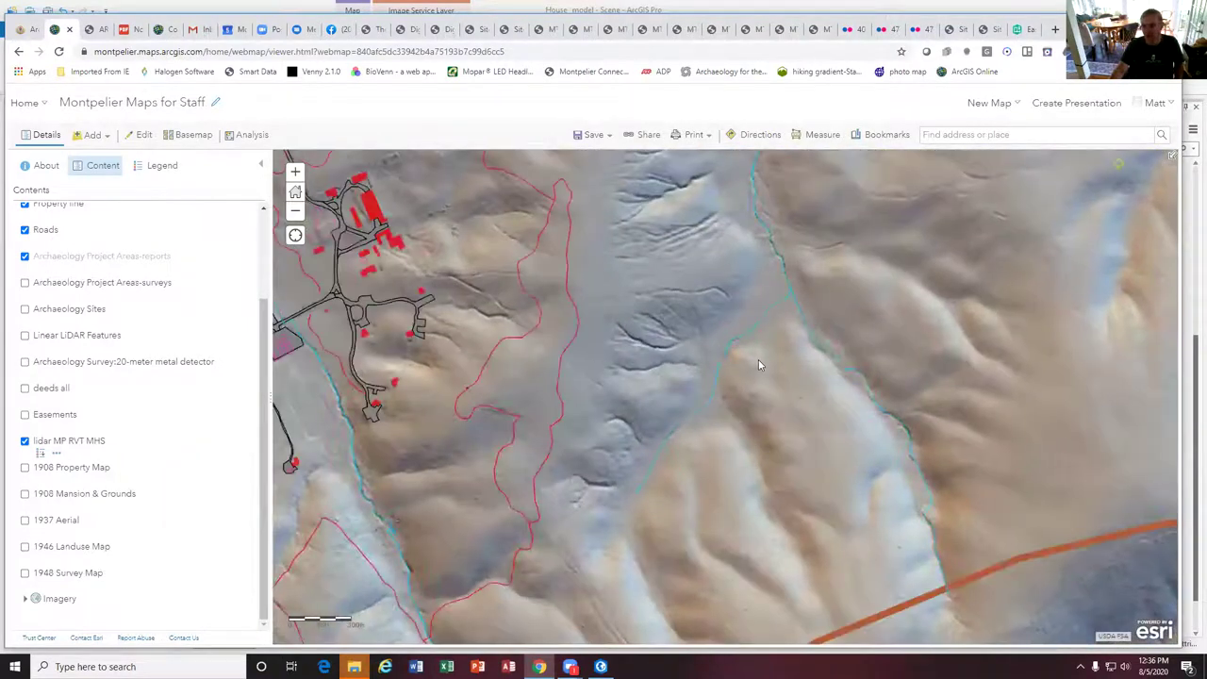
{"action": "scroll", "coordinate": [707, 407], "scroll_direction": "down", "scroll_amount": 2}
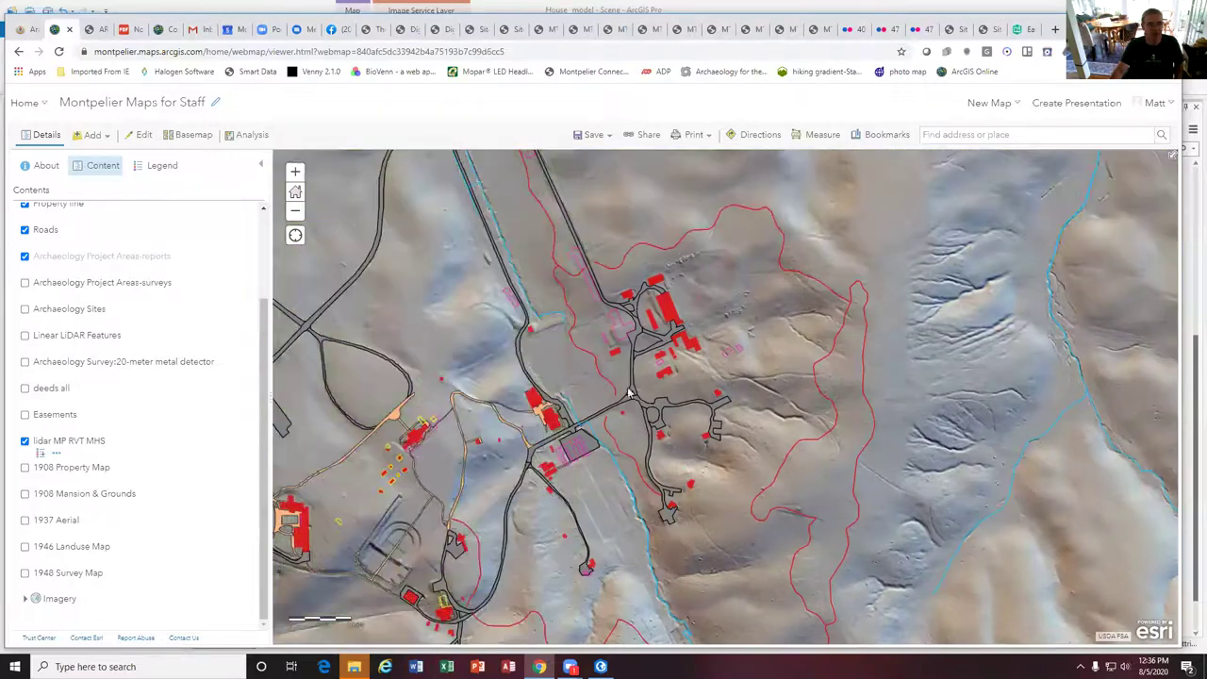
{"action": "scroll", "coordinate": [80, 330], "scroll_direction": "up", "scroll_amount": 3}
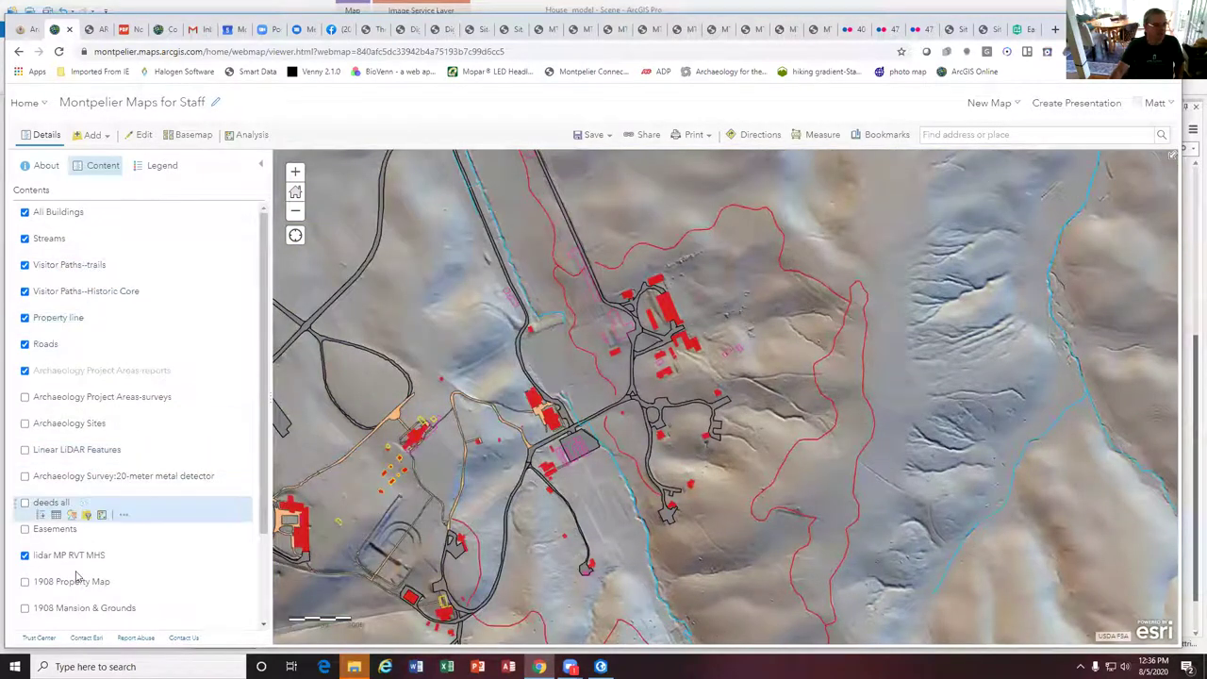
{"action": "scroll", "coordinate": [78, 577], "scroll_direction": "down", "scroll_amount": 2}
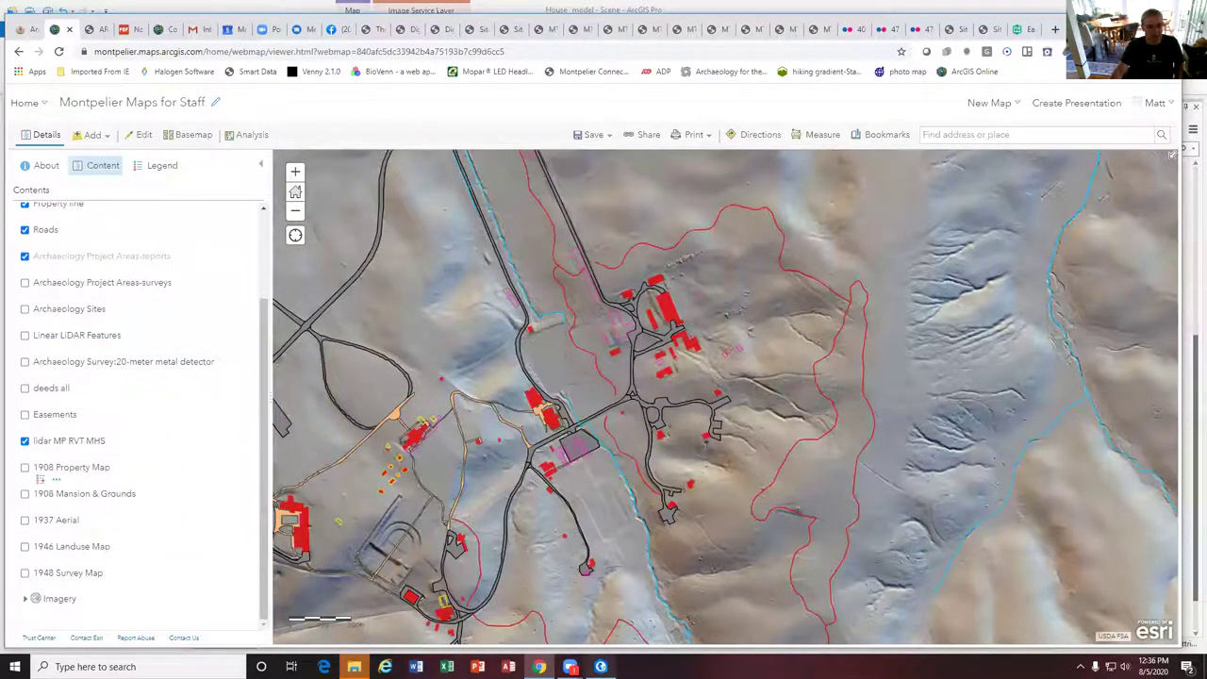
Switch to ArcGIS Pro and examine the excavation units and features inside the main house's northeast wing
{"action": "left_click", "coordinate": [600, 667]}
{"action": "scroll", "coordinate": [671, 368], "scroll_direction": "up", "scroll_amount": 10}
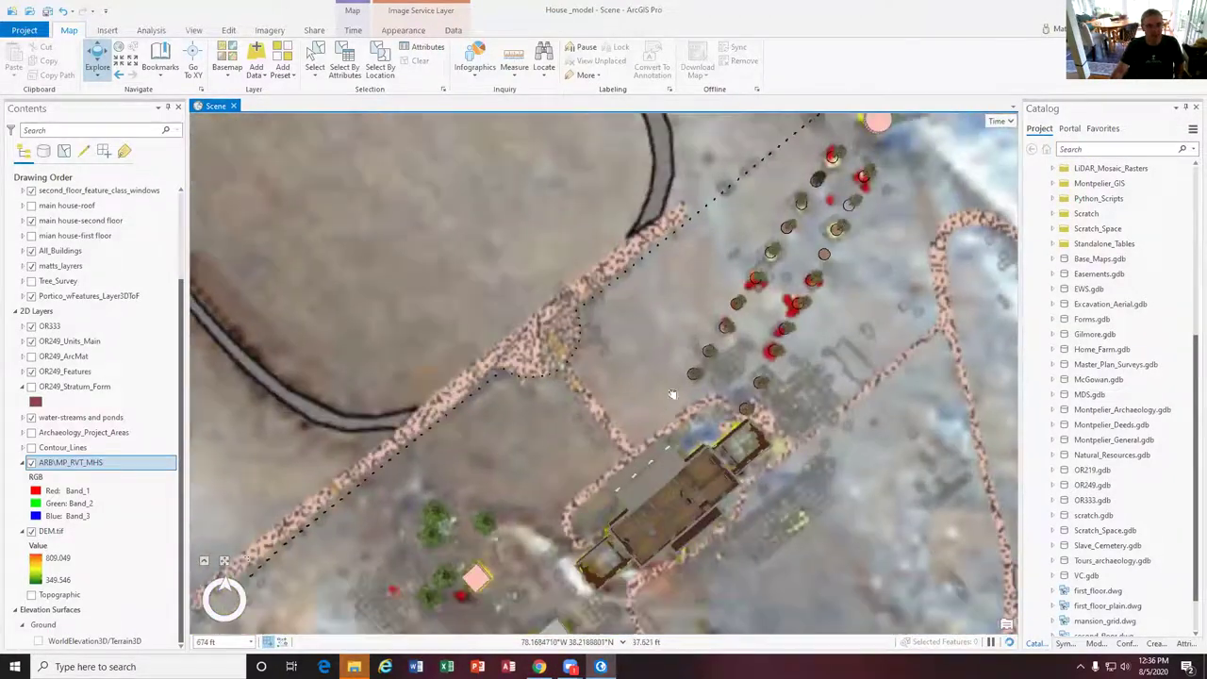
{"action": "scroll", "coordinate": [672, 394], "scroll_direction": "up", "scroll_amount": 8}
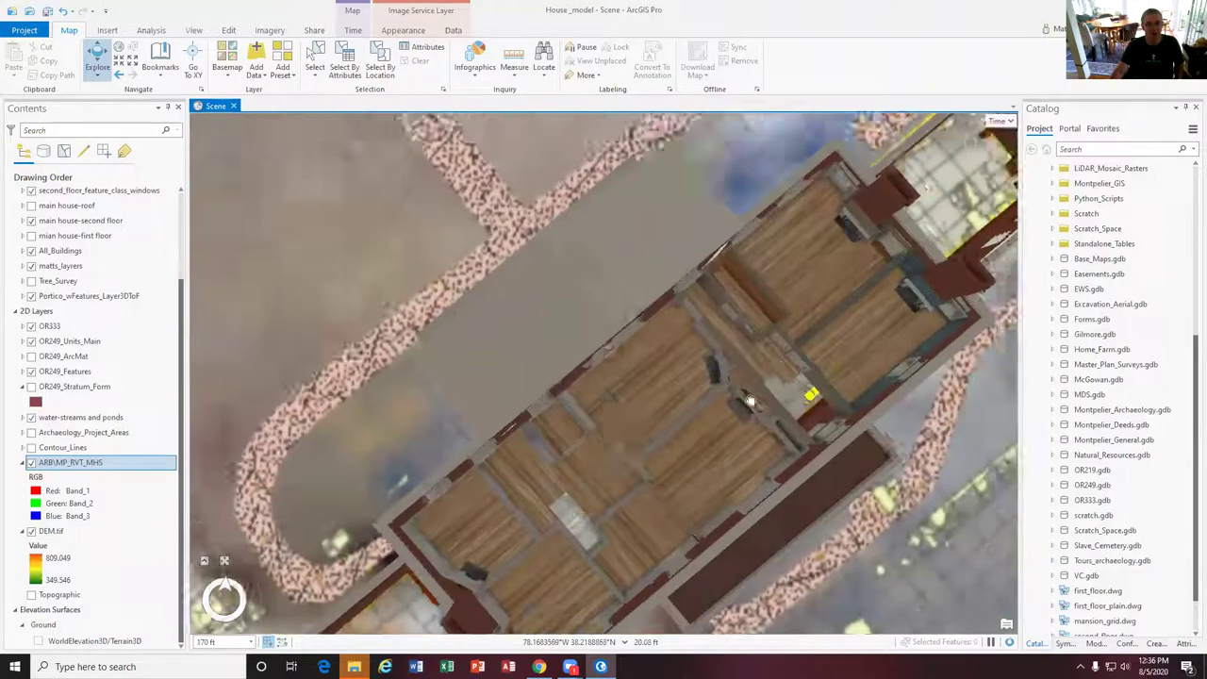
{"action": "scroll", "coordinate": [749, 400], "scroll_direction": "up", "scroll_amount": 8}
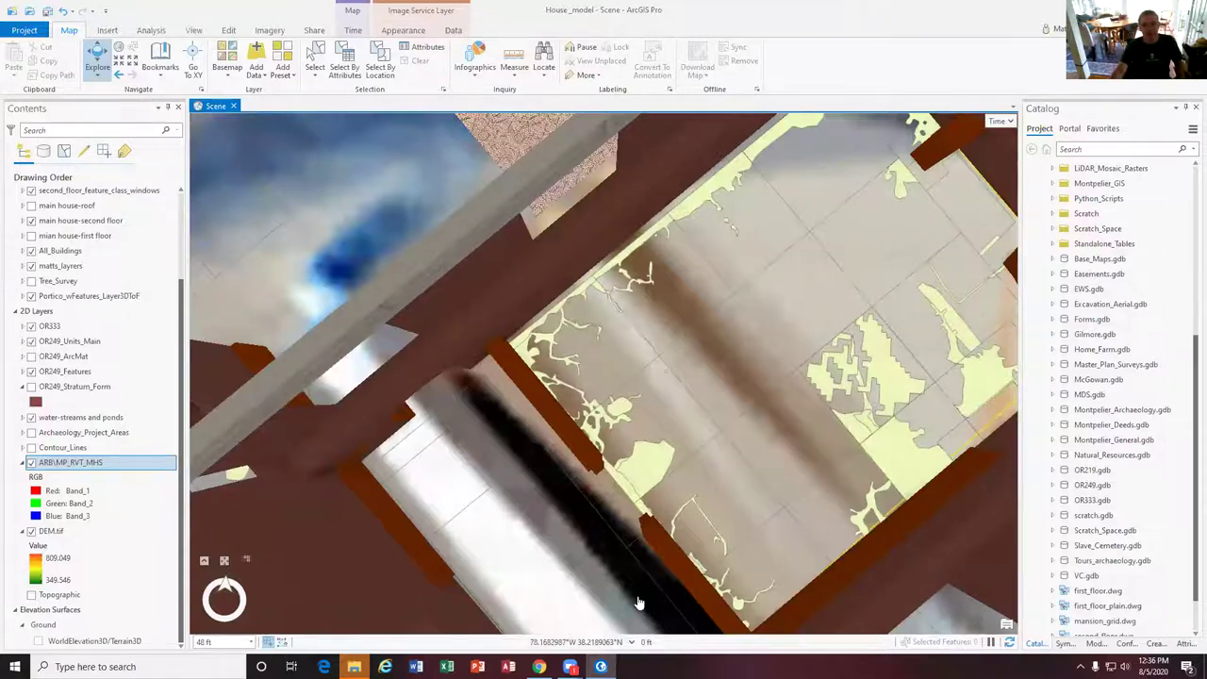
{"action": "scroll", "coordinate": [657, 479], "scroll_direction": "down", "scroll_amount": 2}
{"action": "scroll", "coordinate": [658, 478], "scroll_direction": "down", "scroll_amount": 3}
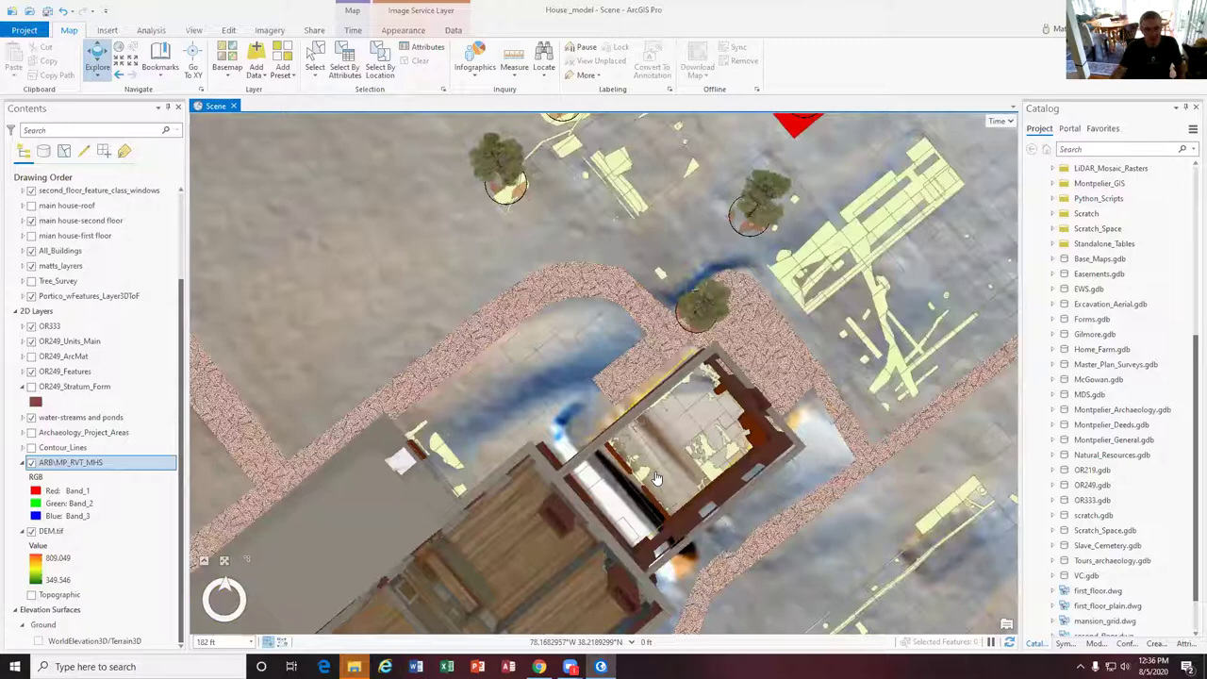
View the main house's portico front obliquely together with the tree rows and excavated features beside it
{"action": "middle_click_drag", "start_coordinate": [363, 369], "coordinate": [482, 368]}
{"action": "left_click_drag", "start_coordinate": [571, 371], "coordinate": [828, 375]}
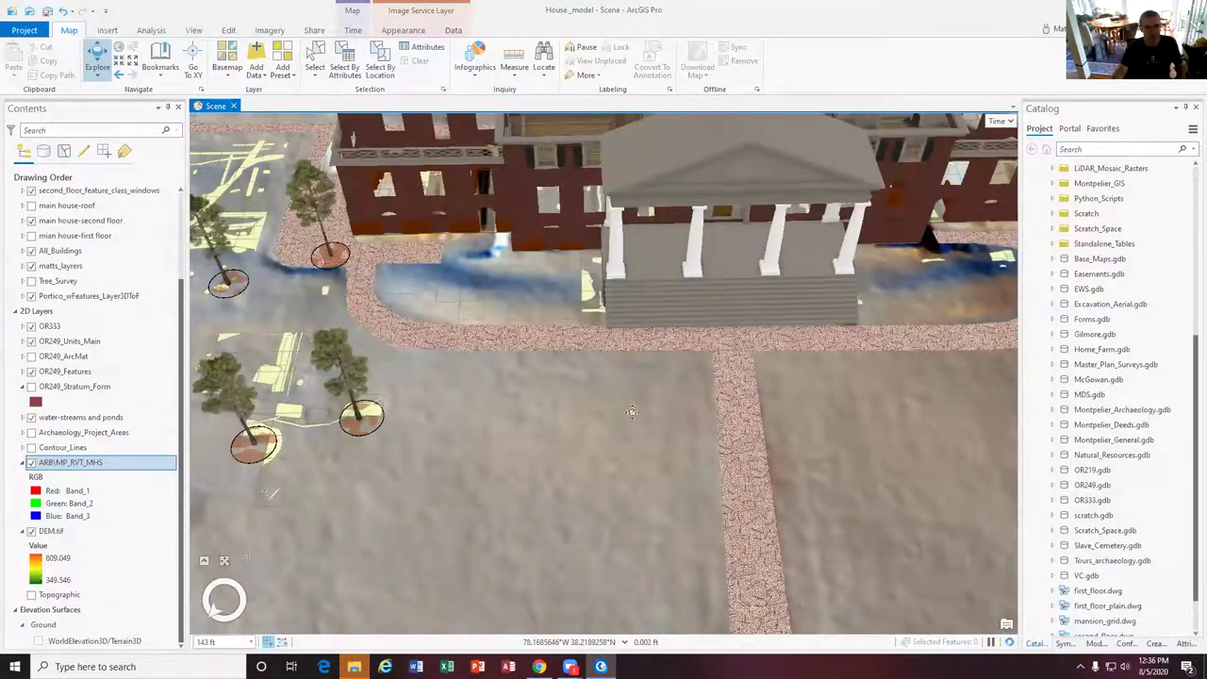
{"action": "middle_click_drag", "start_coordinate": [632, 411], "coordinate": [707, 380]}
{"action": "scroll", "coordinate": [714, 414], "scroll_direction": "down", "scroll_amount": 4}
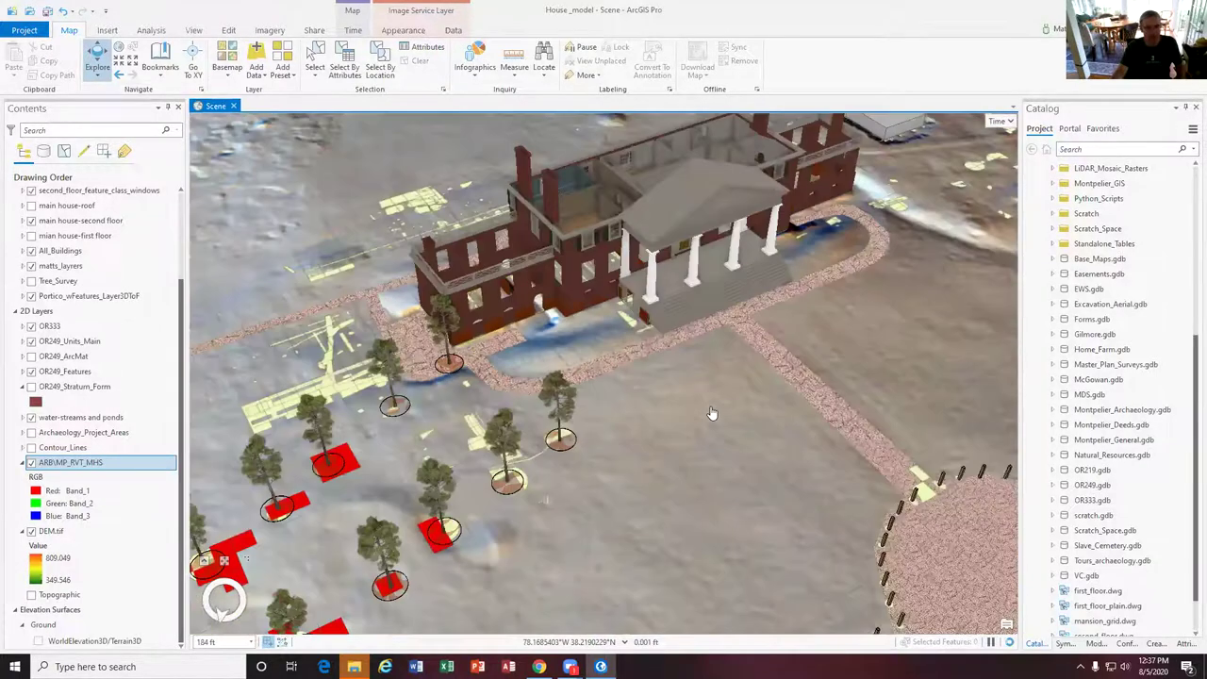
{"action": "left_click_drag", "start_coordinate": [713, 485], "coordinate": [727, 337]}
Hide the visible 3D Tree_Survey layer and examine the excavation units along the tree rows northeast of the main house
{"action": "mouse_move", "coordinate": [542, 435]}
{"action": "middle_mouse_down"}
{"action": "mouse_move", "coordinate": [532, 375]}
{"action": "mouse_move", "coordinate": [553, 350]}
{"action": "mouse_move", "coordinate": [556, 394]}
{"action": "mouse_move", "coordinate": [641, 549]}
{"action": "mouse_move", "coordinate": [637, 540]}
{"action": "middle_mouse_up"}
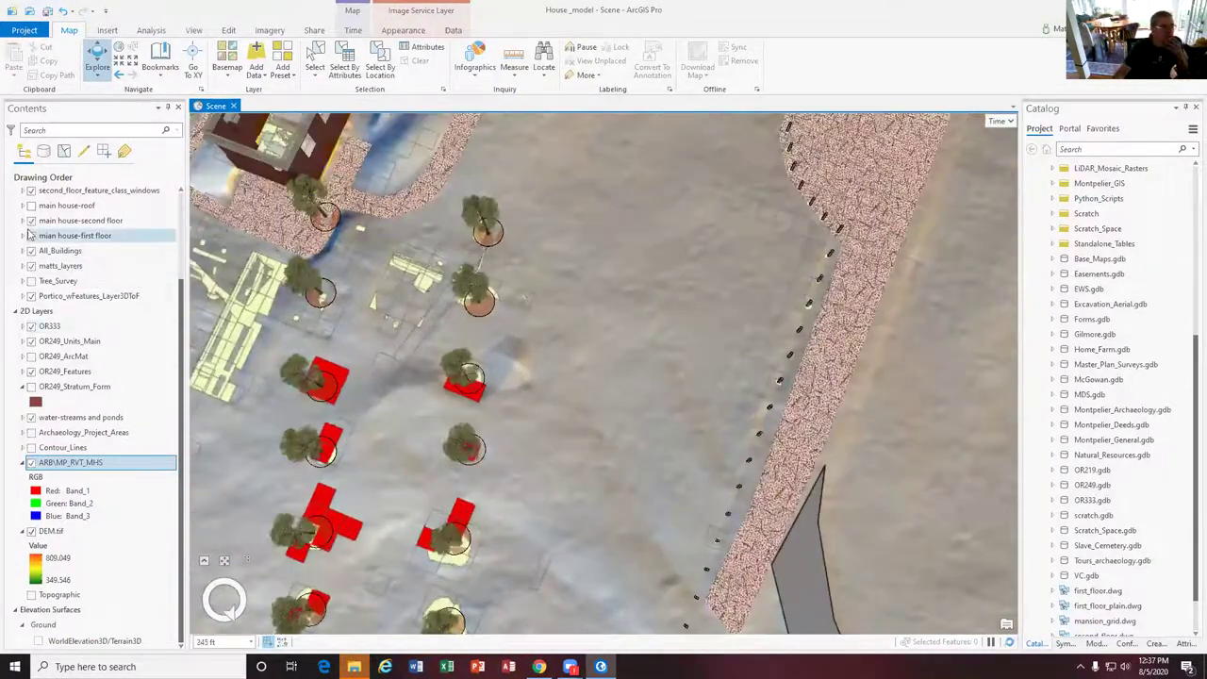
{"action": "scroll", "coordinate": [27, 238], "scroll_direction": "up", "scroll_amount": 2}
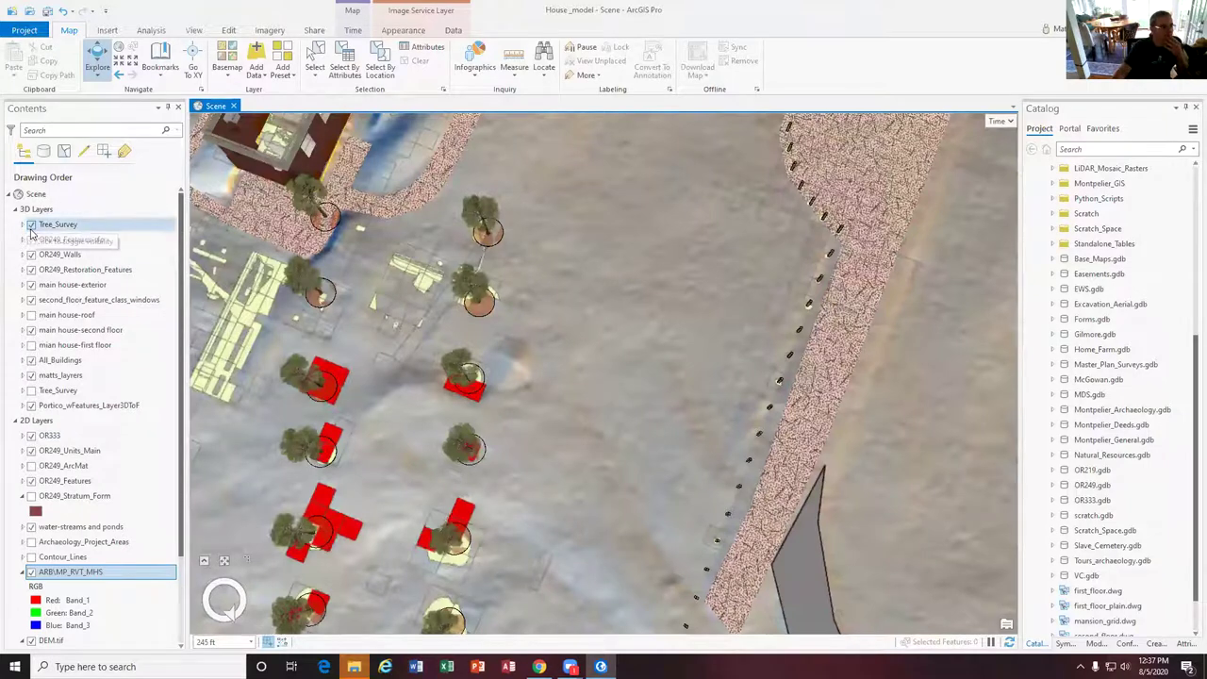
{"action": "left_click", "coordinate": [31, 225]}
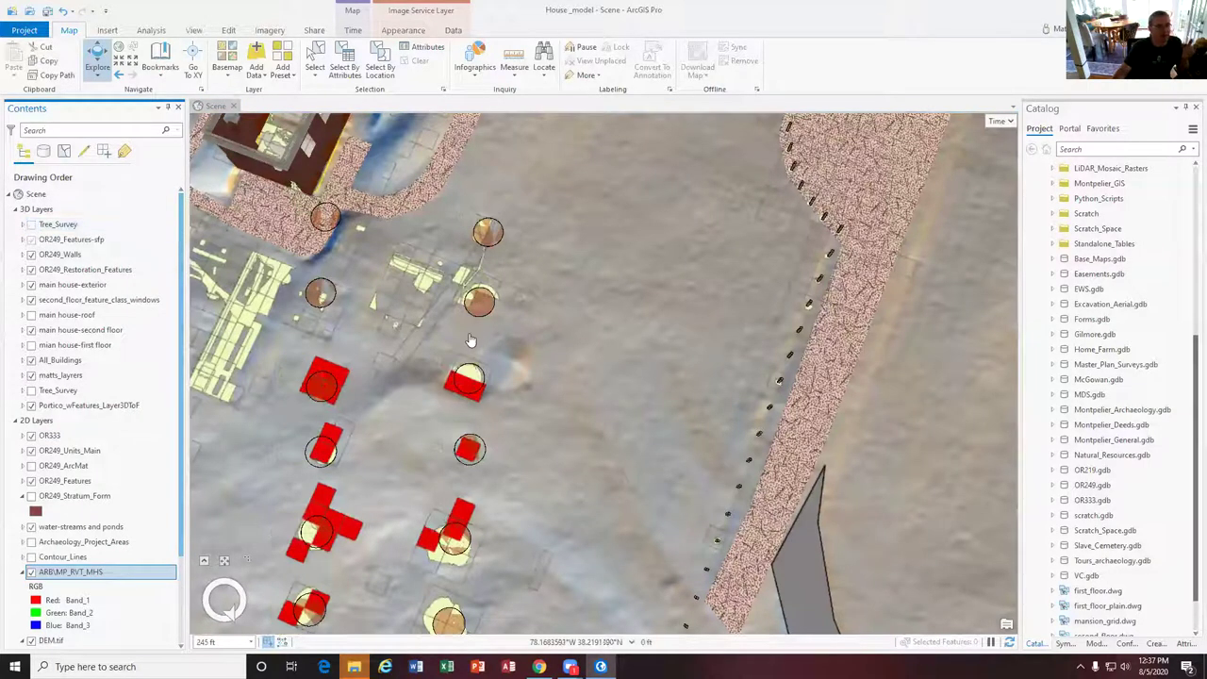
{"action": "mouse_move", "coordinate": [353, 413]}
{"action": "middle_mouse_down"}
{"action": "mouse_move", "coordinate": [424, 457]}
{"action": "mouse_move", "coordinate": [534, 557]}
{"action": "middle_mouse_up"}
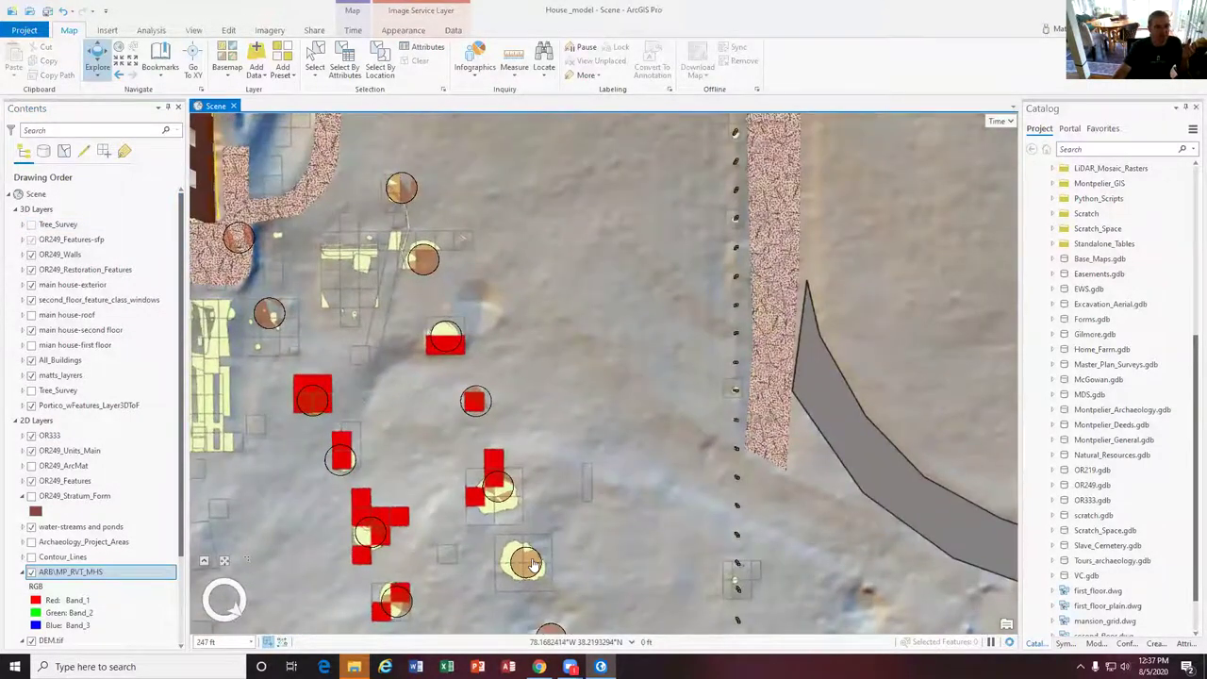
{"action": "left_click_drag", "start_coordinate": [497, 519], "coordinate": [571, 407]}
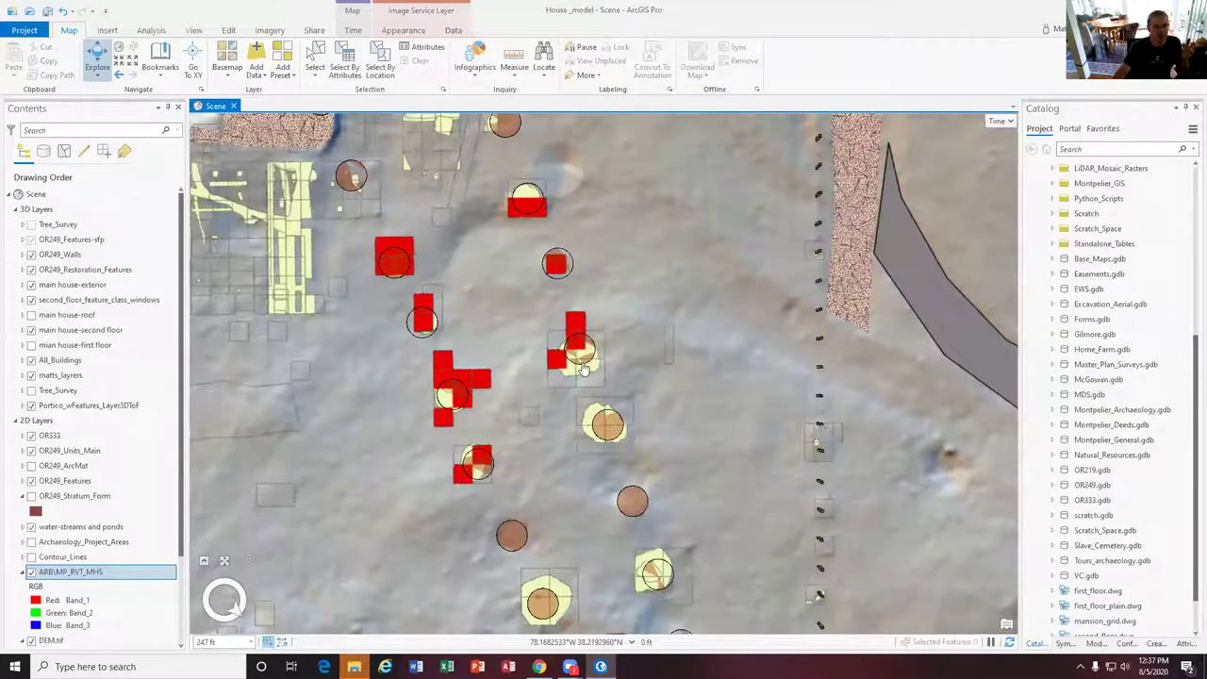
Inspect the pop-up of the excavated OR249 feature around a circled tree location and examine the other features along the tree rows
{"action": "left_click", "coordinate": [592, 418]}
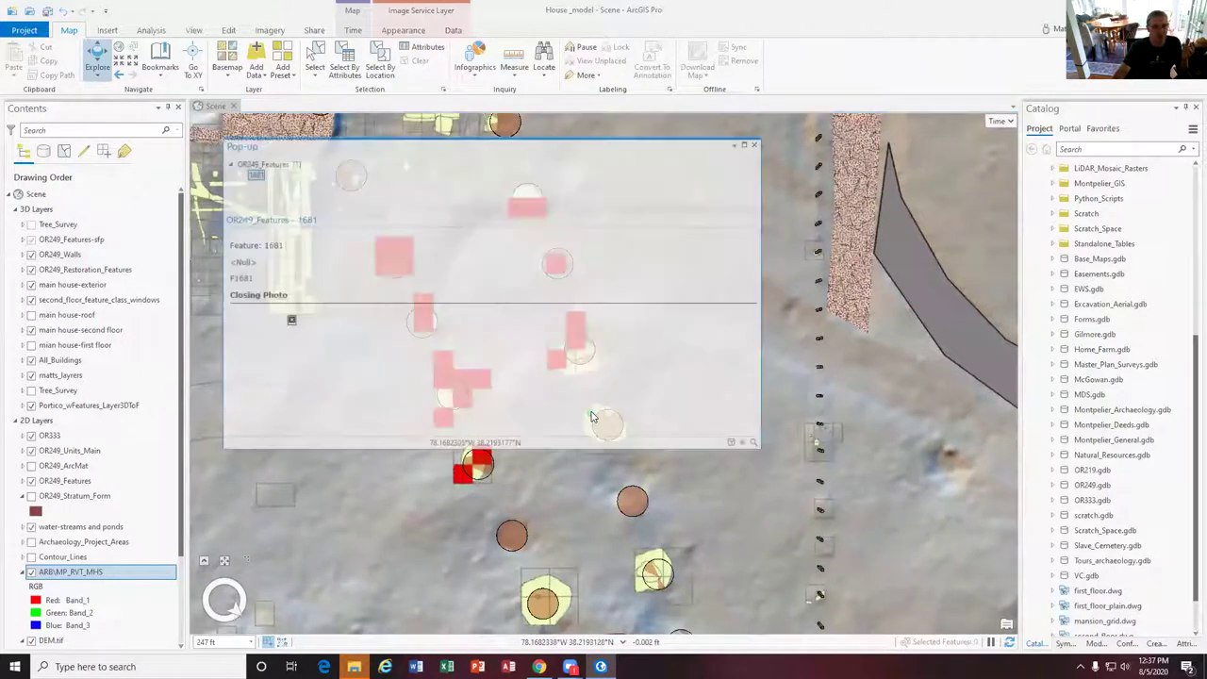
{"action": "left_click", "coordinate": [756, 144]}
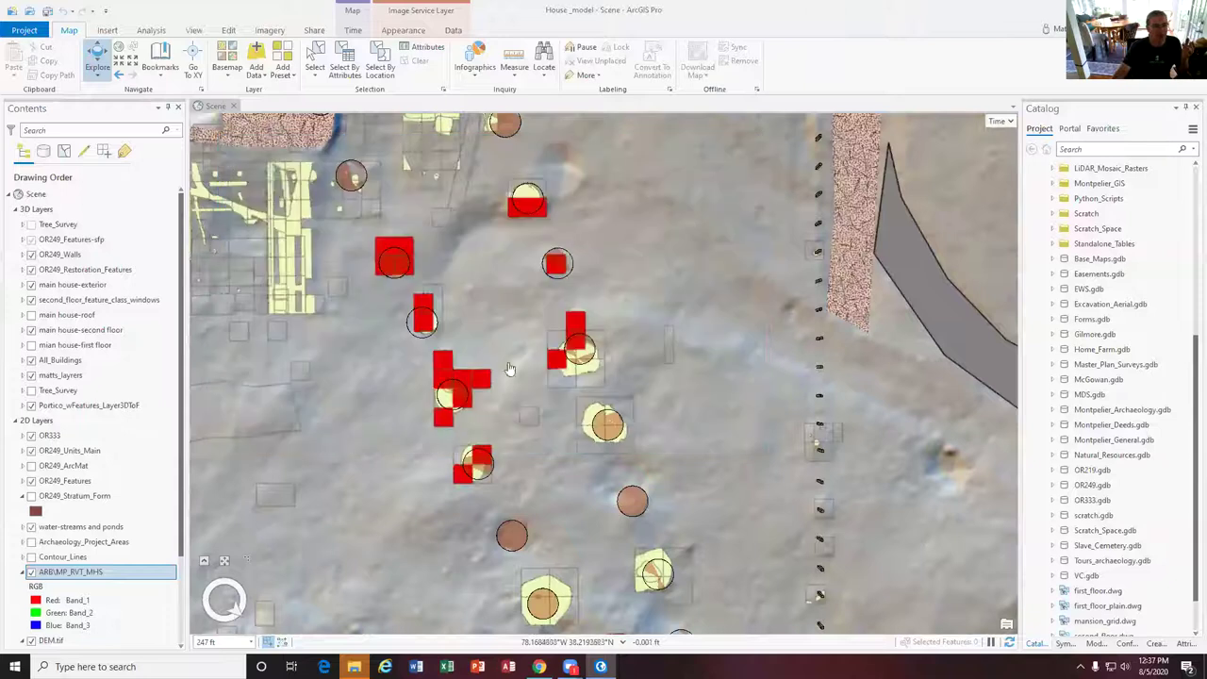
{"action": "scroll", "coordinate": [619, 568], "scroll_direction": "down", "scroll_amount": 3}
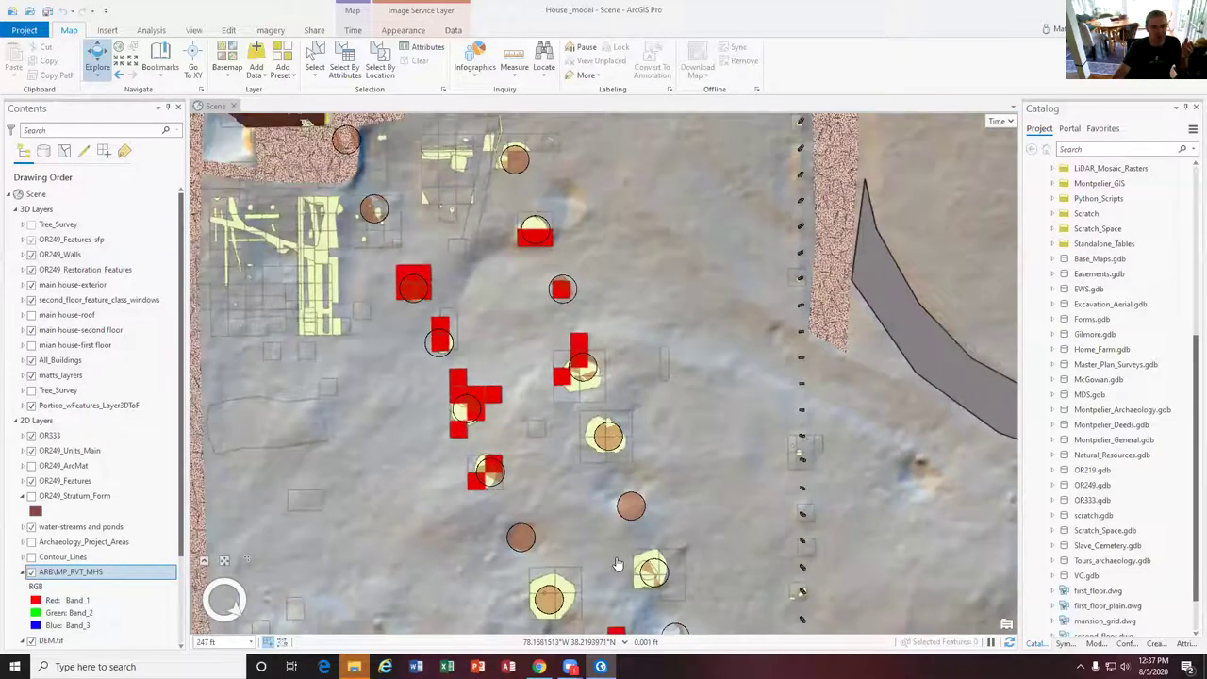
{"action": "left_click_drag", "start_coordinate": [619, 570], "coordinate": [607, 408]}
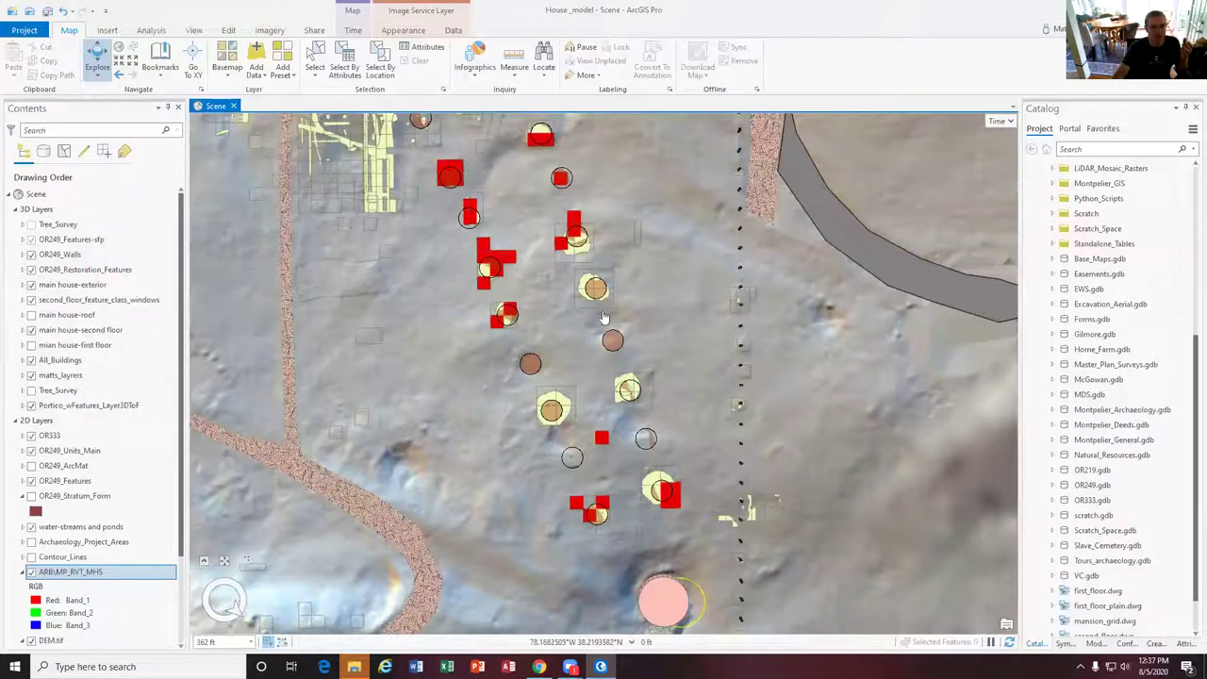
{"action": "scroll", "coordinate": [579, 317], "scroll_direction": "up", "scroll_amount": 4}
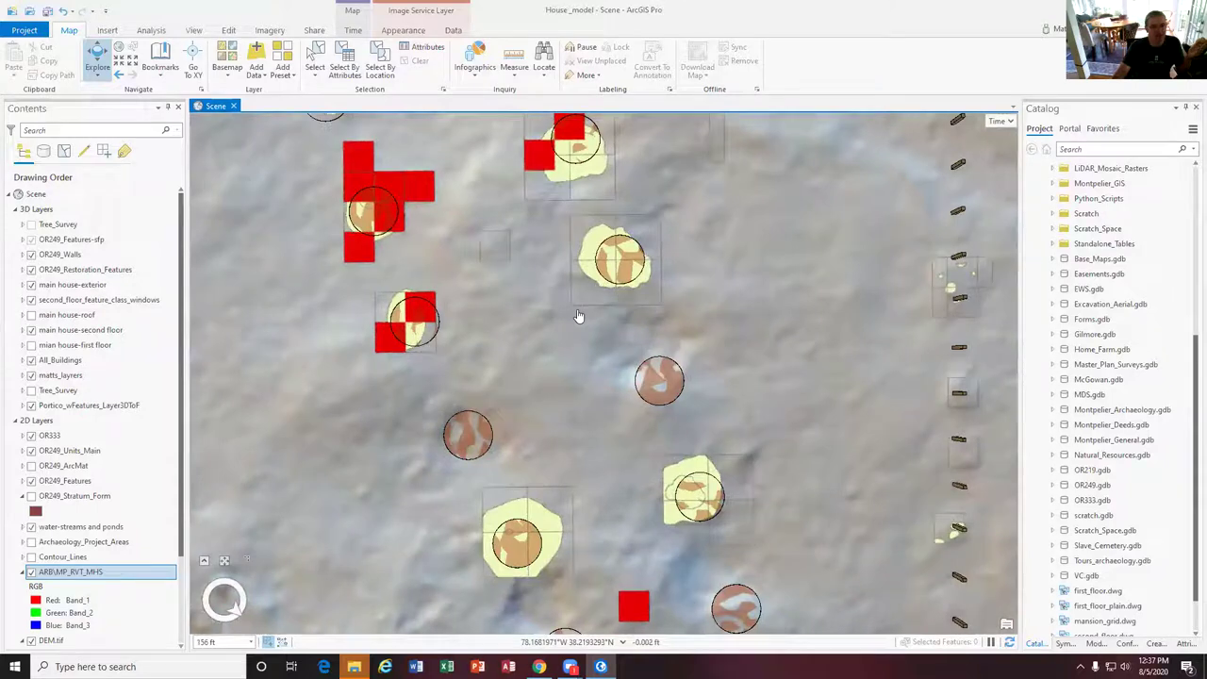
Show the 3D Tree_Survey layer and view the tree rows obliquely above their excavated features
{"action": "left_click", "coordinate": [31, 225]}
{"action": "middle_click_drag", "start_coordinate": [837, 406], "coordinate": [698, 316]}
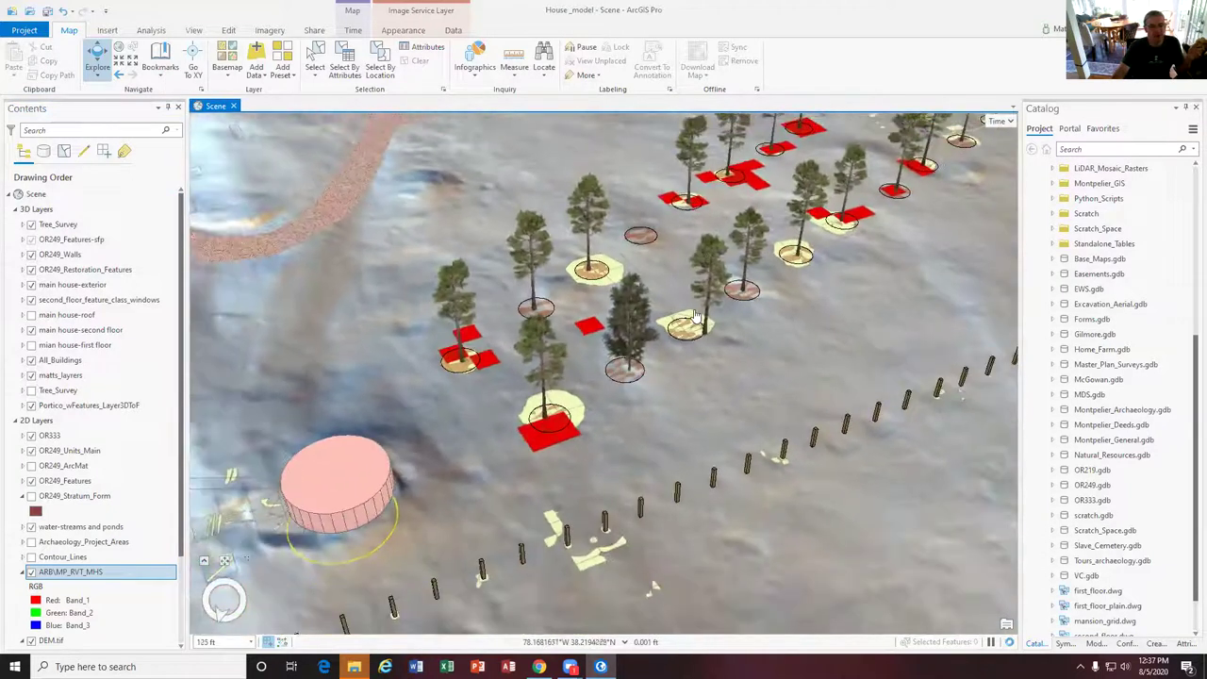
{"action": "scroll", "coordinate": [695, 316], "scroll_direction": "up", "scroll_amount": 3}
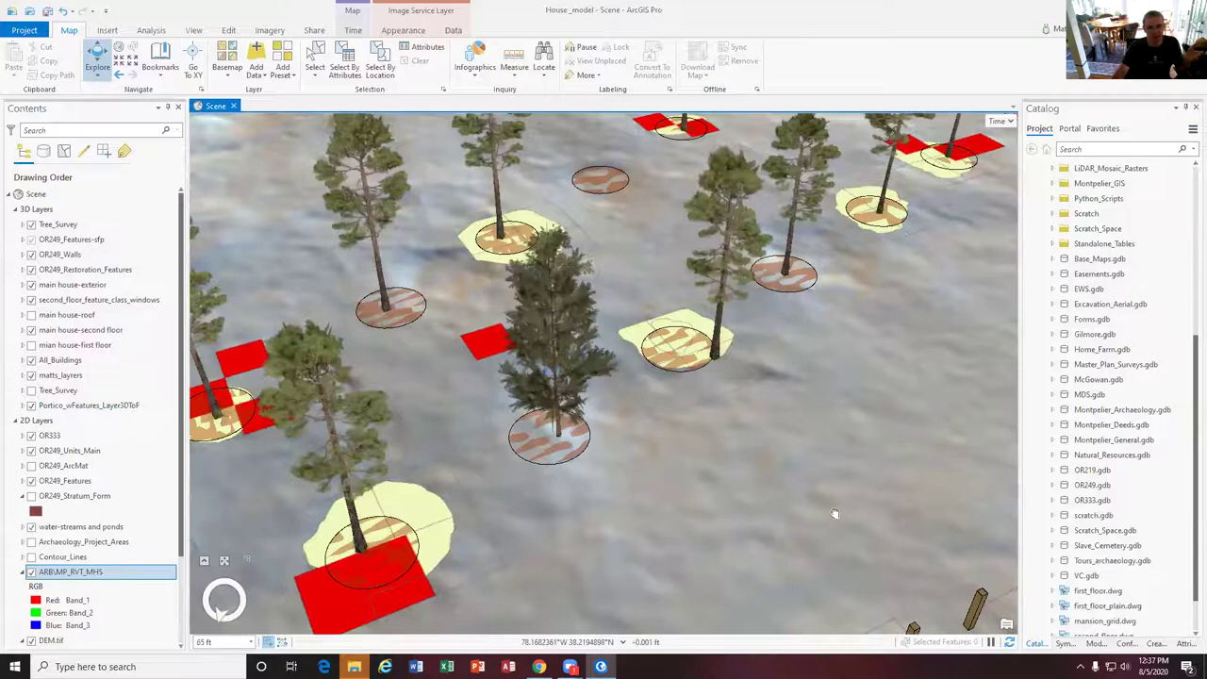
Follow the line of fence posts to the driveway and examine a post standing on its excavated feature up close
{"action": "left_click_drag", "start_coordinate": [835, 514], "coordinate": [444, 377]}
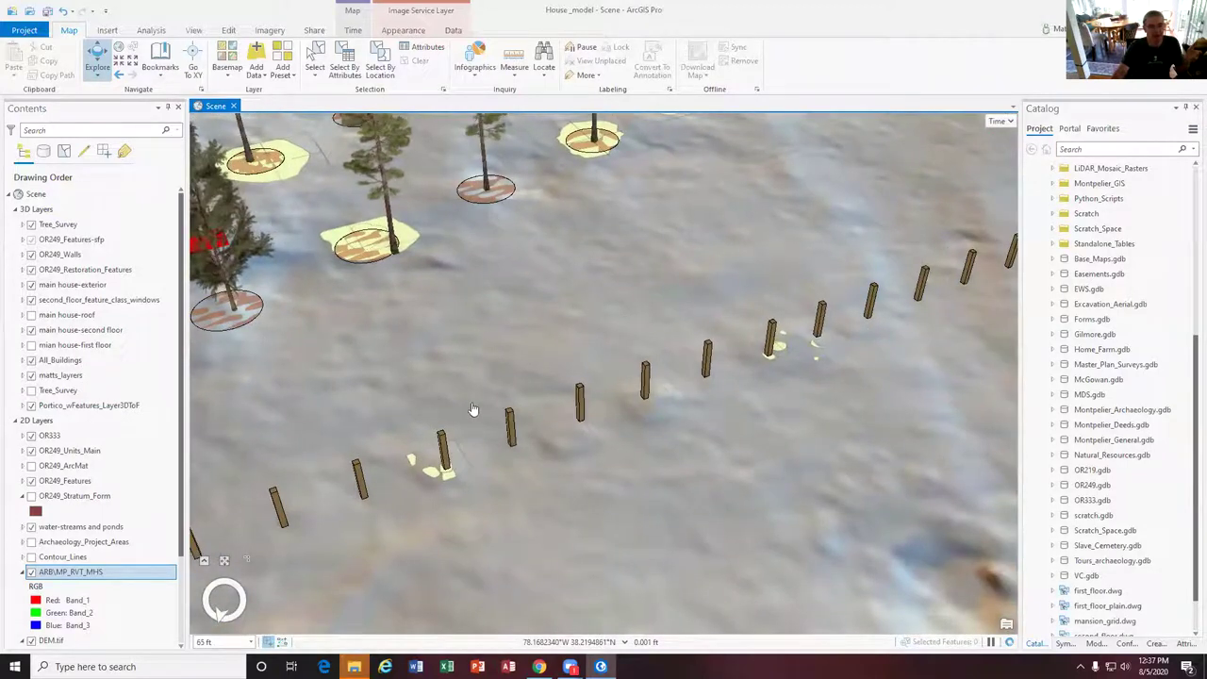
{"action": "left_click_drag", "start_coordinate": [824, 360], "coordinate": [231, 533]}
{"action": "scroll", "coordinate": [579, 423], "scroll_direction": "down", "scroll_amount": 3}
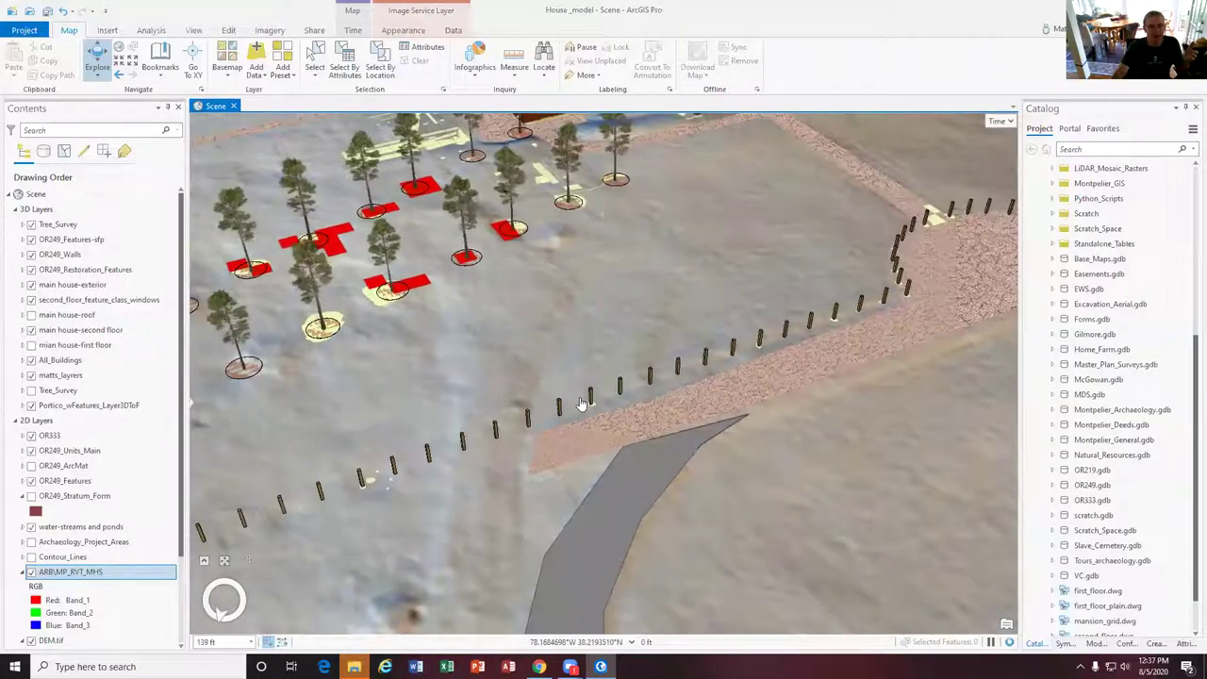
{"action": "scroll", "coordinate": [579, 407], "scroll_direction": "up", "scroll_amount": 5}
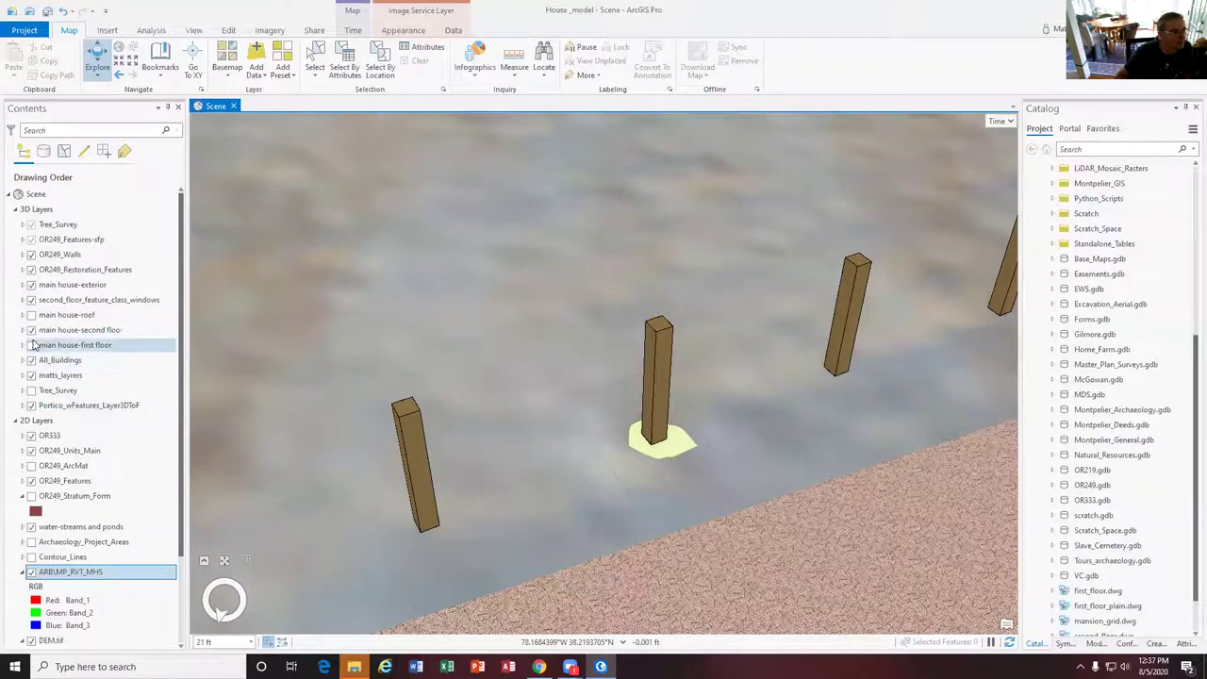
Hide the OR249_Restoration_Features layer to examine the excavated postholes along the driveway, and show the layer again
{"action": "left_click", "coordinate": [31, 269]}
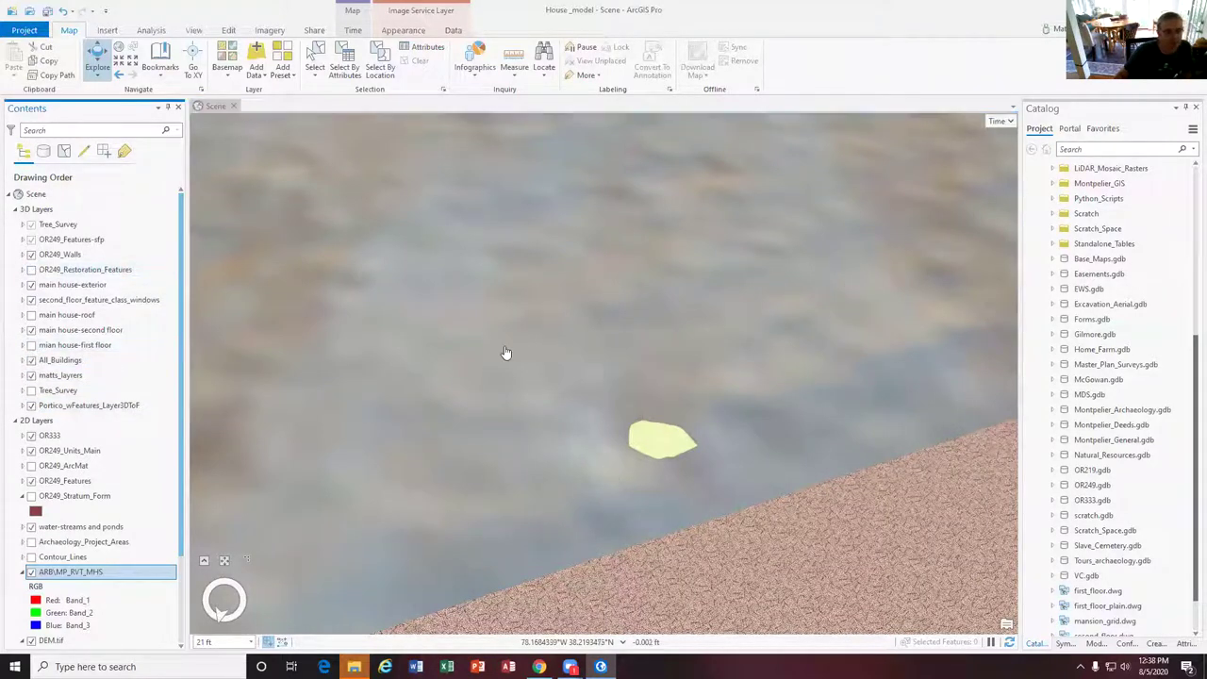
{"action": "scroll", "coordinate": [720, 384], "scroll_direction": "down", "scroll_amount": 5}
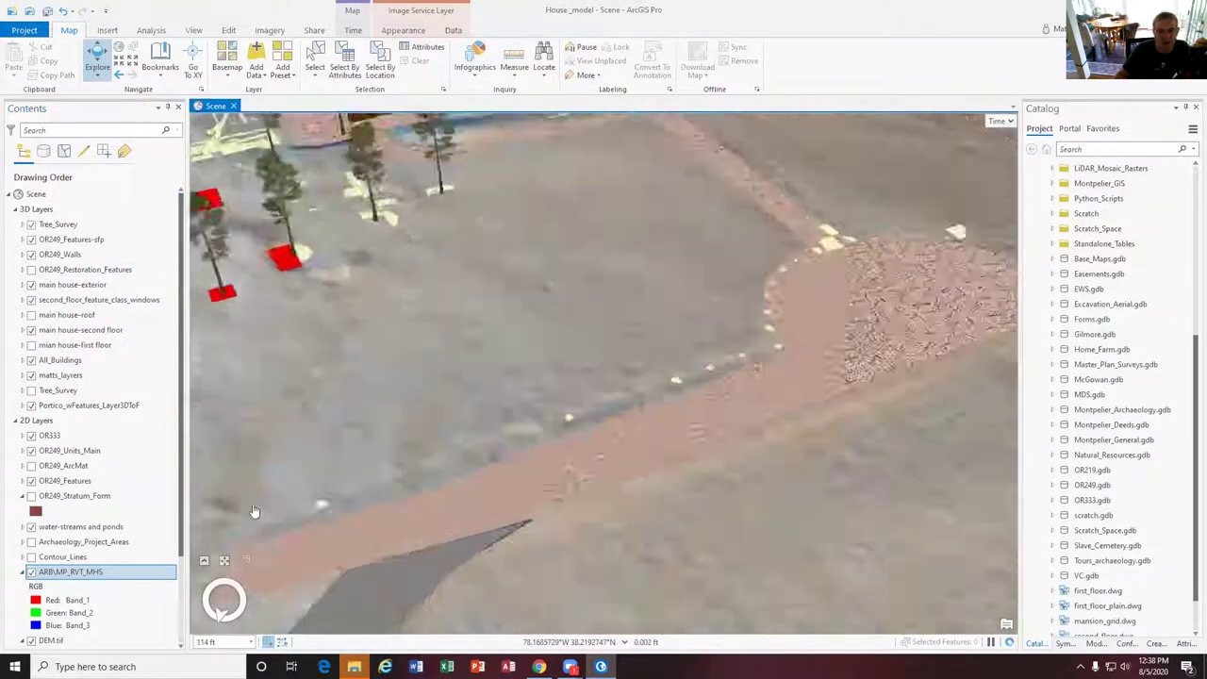
{"action": "scroll", "coordinate": [691, 396], "scroll_direction": "up", "scroll_amount": 5}
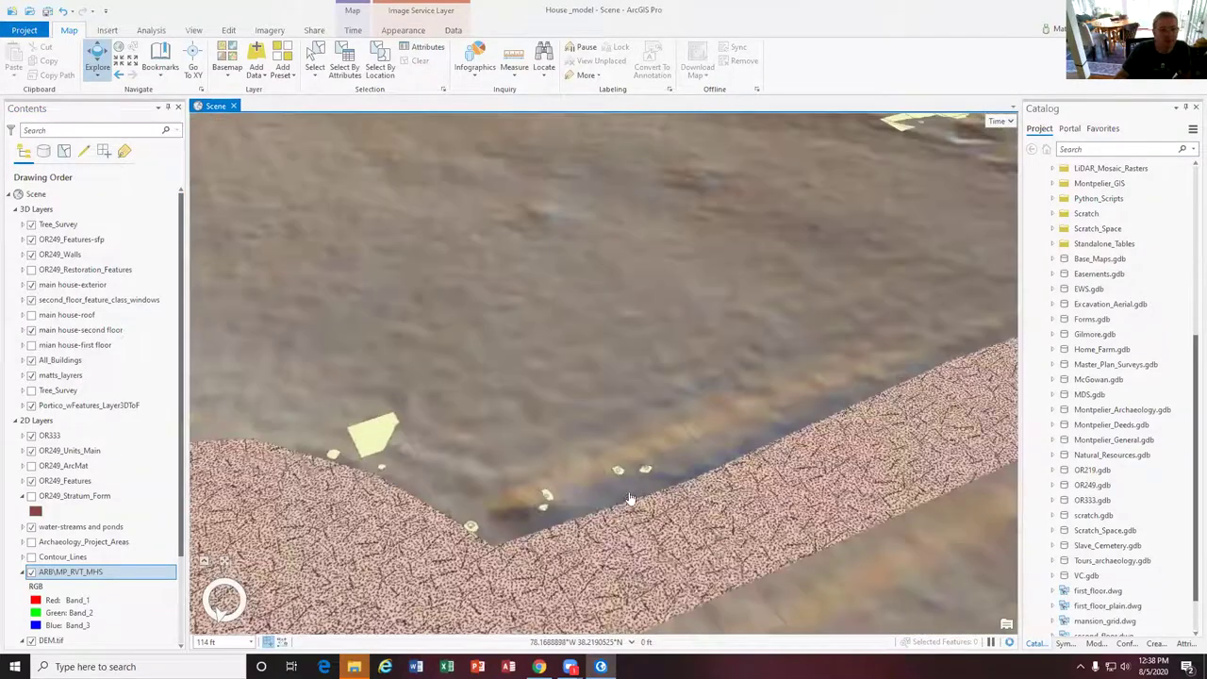
{"action": "scroll", "coordinate": [651, 464], "scroll_direction": "up", "scroll_amount": 4}
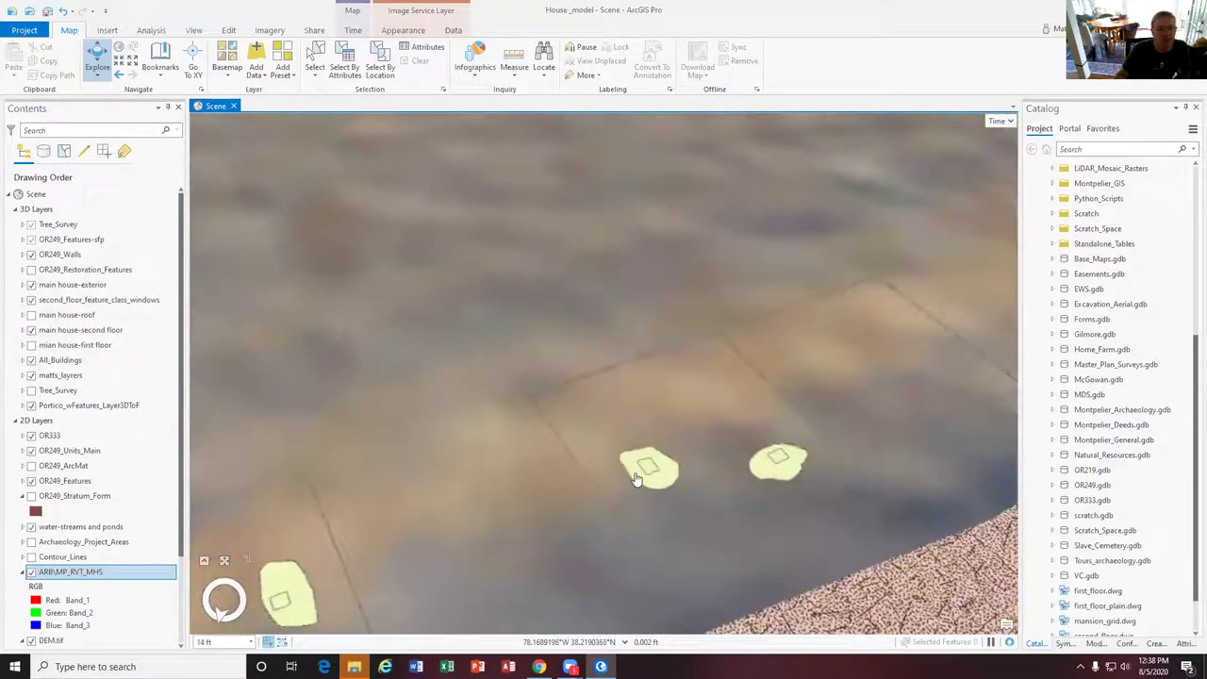
{"action": "left_click", "coordinate": [31, 270]}
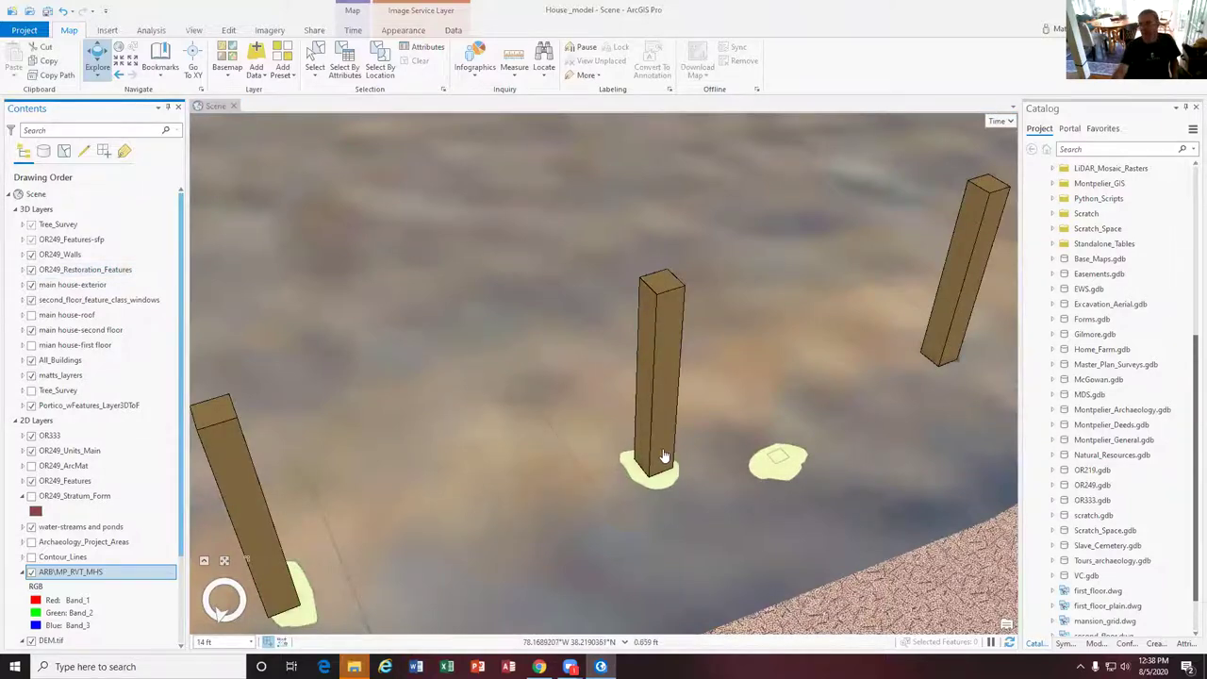
Examine the fence line along the driveway and inspect the pop-up of the OR249 feature beneath one fence post
{"action": "scroll", "coordinate": [664, 457], "scroll_direction": "down", "scroll_amount": 4}
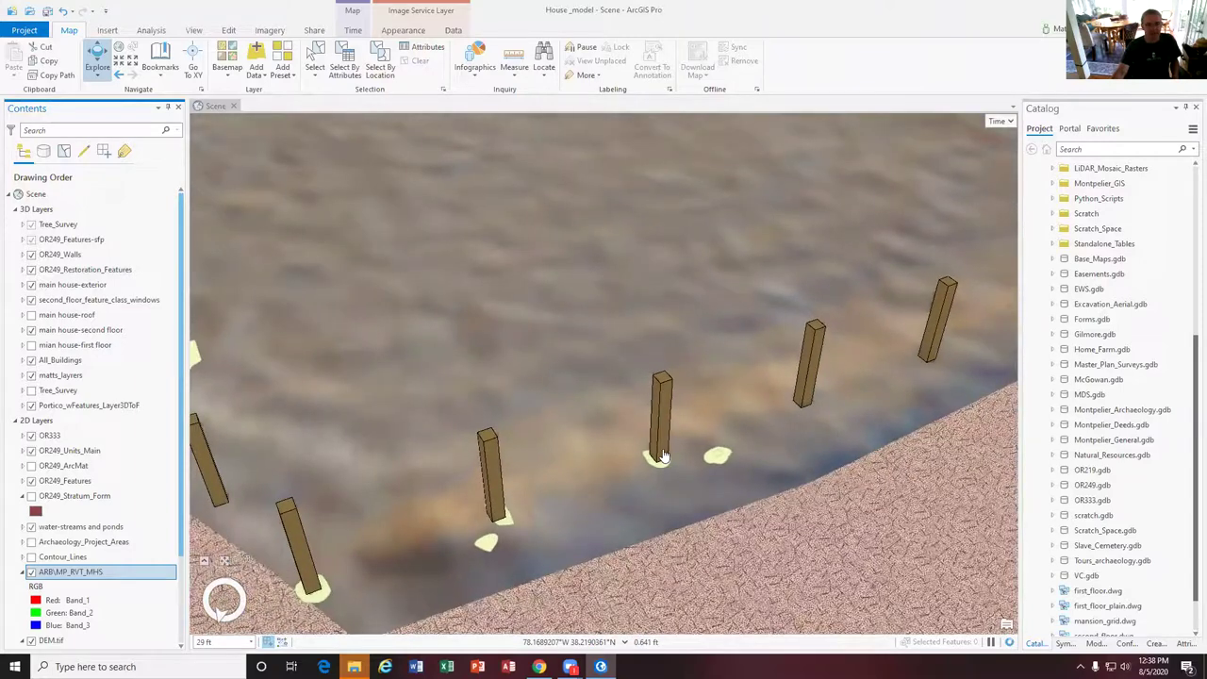
{"action": "scroll", "coordinate": [664, 456], "scroll_direction": "down", "scroll_amount": 5}
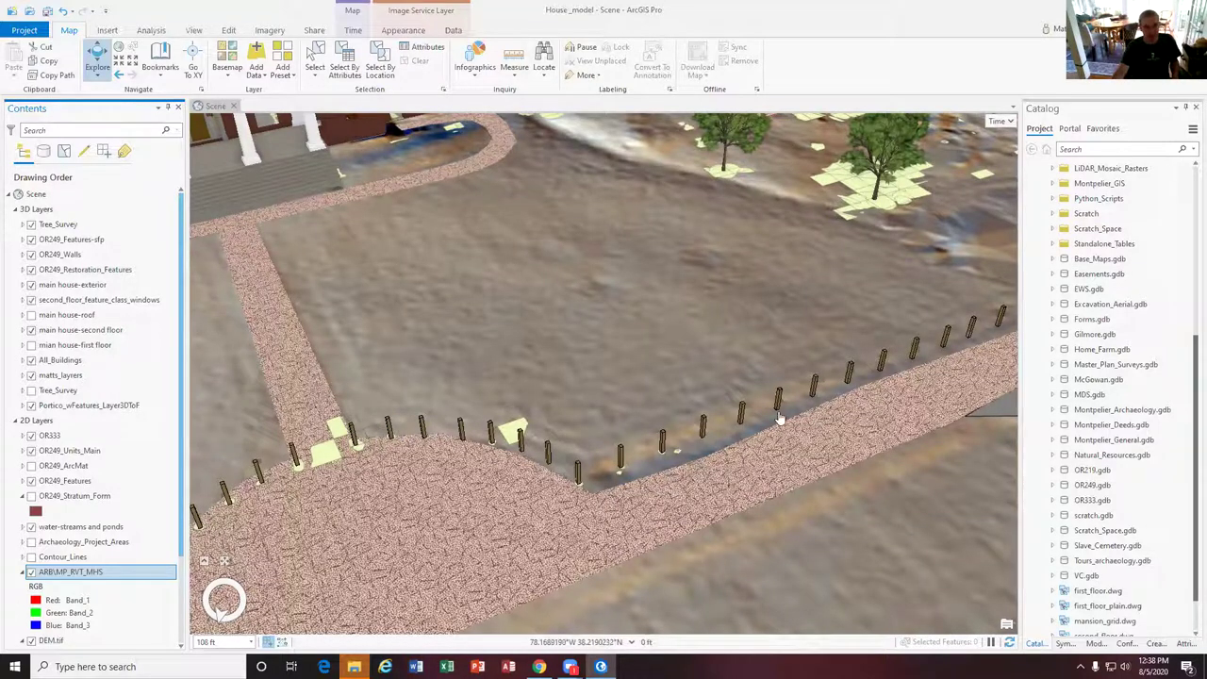
{"action": "scroll", "coordinate": [674, 445], "scroll_direction": "up", "scroll_amount": 5}
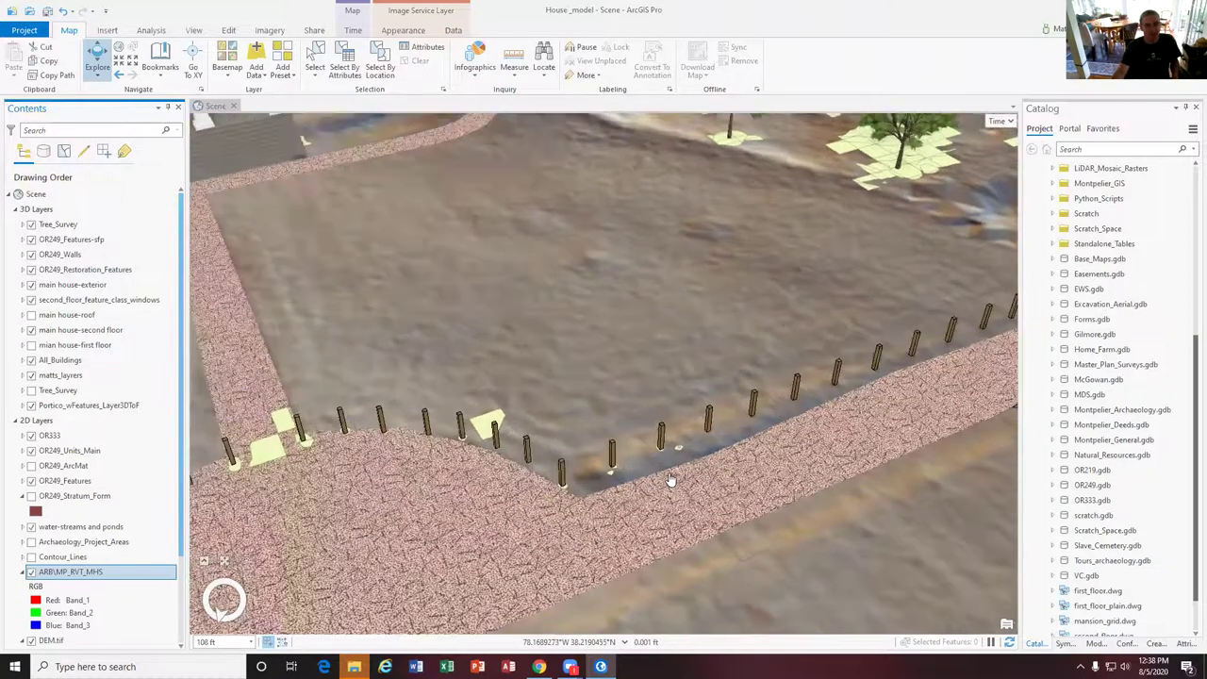
{"action": "scroll", "coordinate": [656, 424], "scroll_direction": "up", "scroll_amount": 2}
{"action": "left_click", "coordinate": [649, 422]}
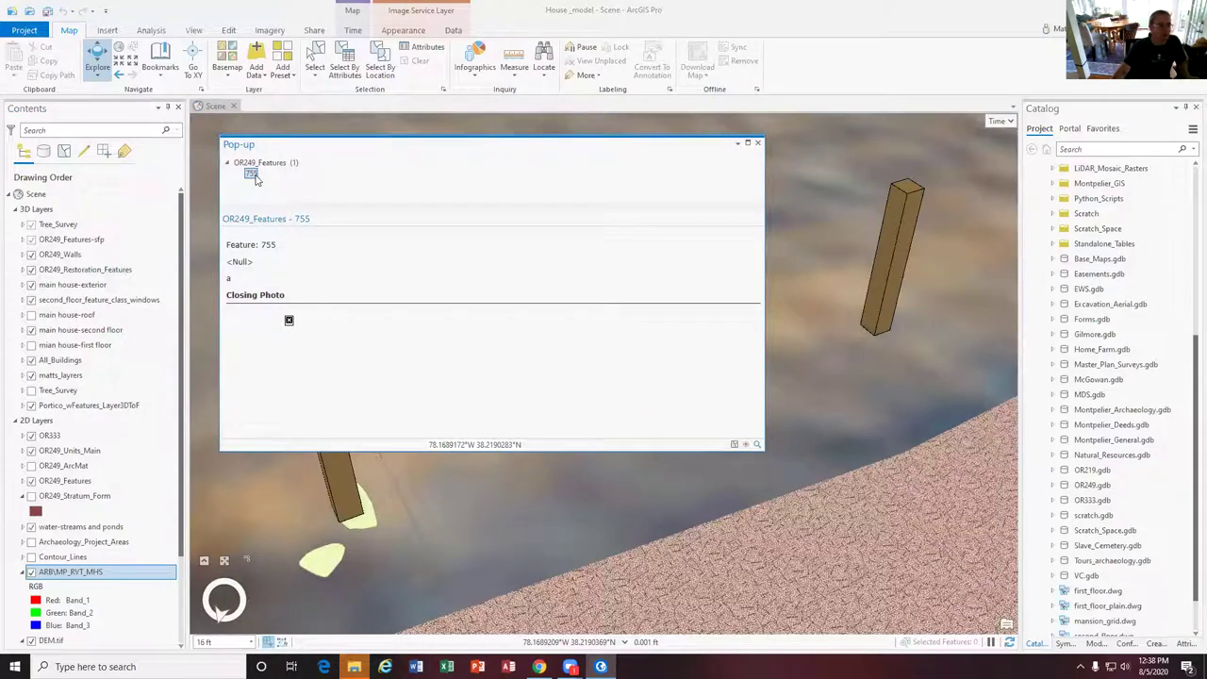
{"action": "left_click", "coordinate": [757, 143]}
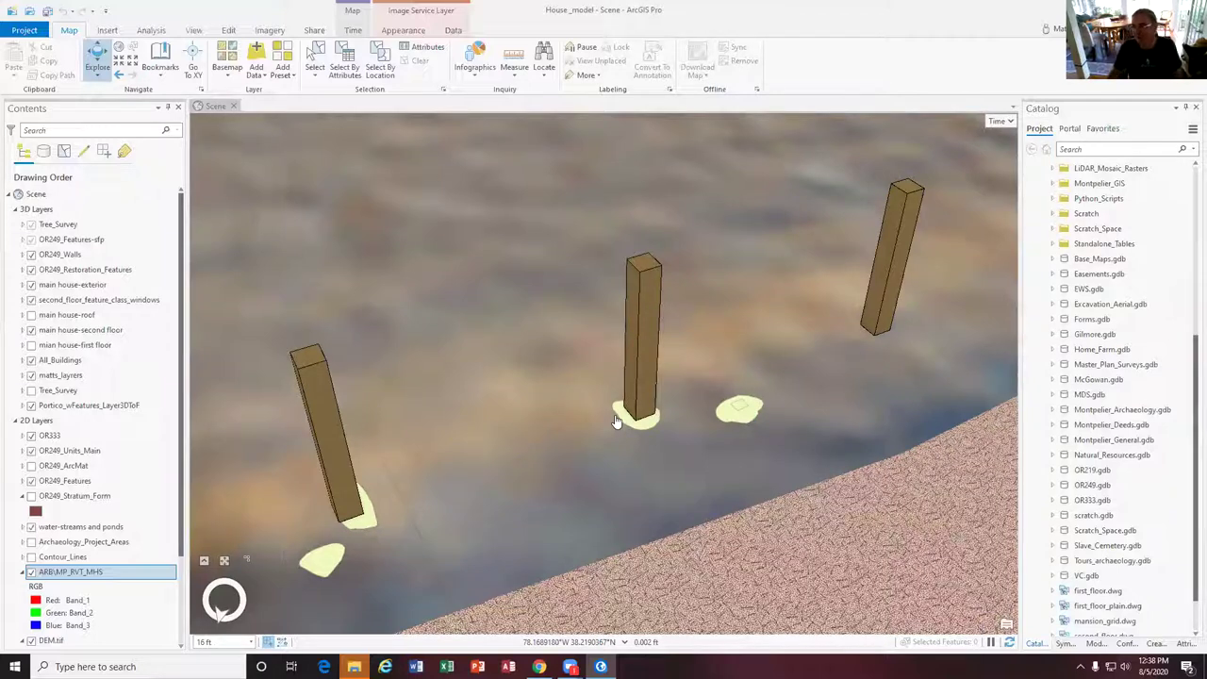
Examine the trees around the pink building block and inspect the pop-up of the OR249 feature beneath the lone tree
{"action": "scroll", "coordinate": [619, 429], "scroll_direction": "down", "scroll_amount": 5}
{"action": "scroll", "coordinate": [618, 429], "scroll_direction": "down", "scroll_amount": 10}
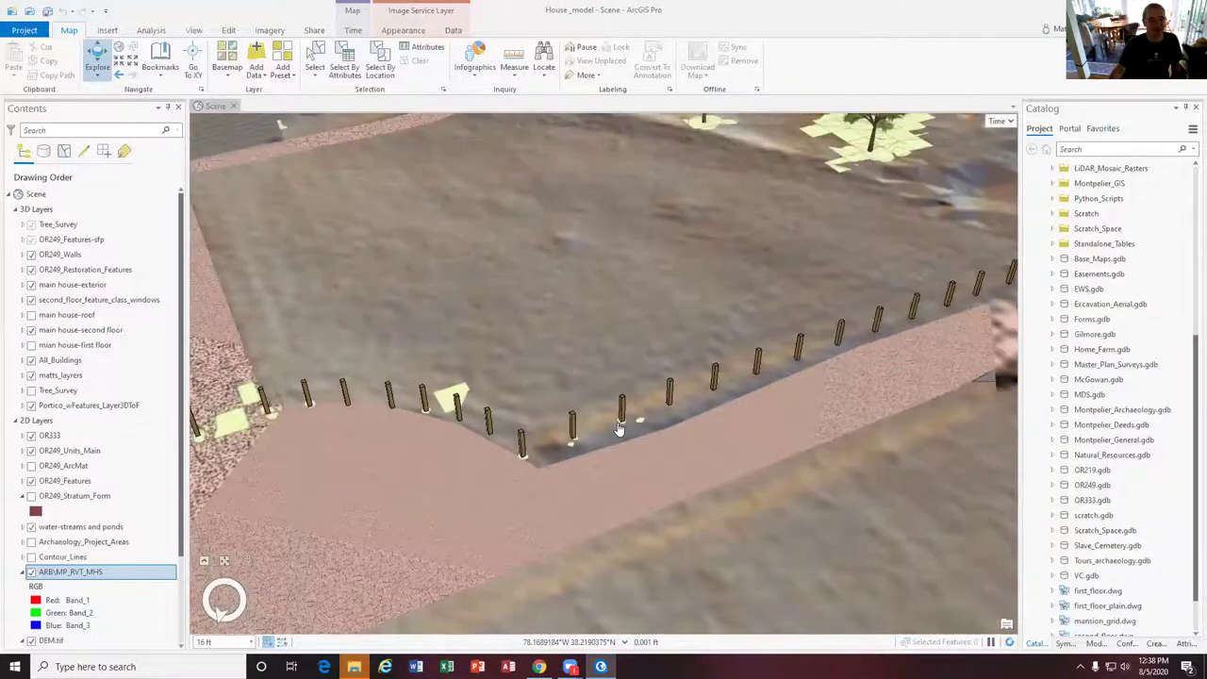
{"action": "scroll", "coordinate": [683, 305], "scroll_direction": "up", "scroll_amount": 10}
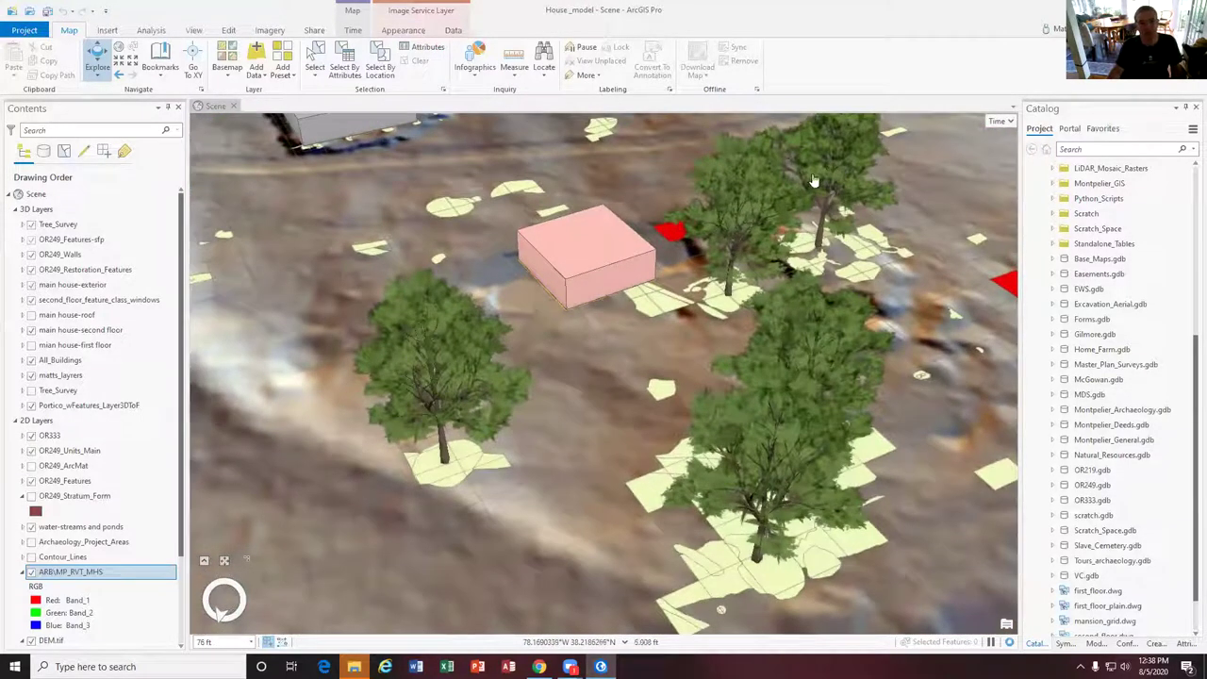
{"action": "scroll", "coordinate": [476, 449], "scroll_direction": "up", "scroll_amount": 5}
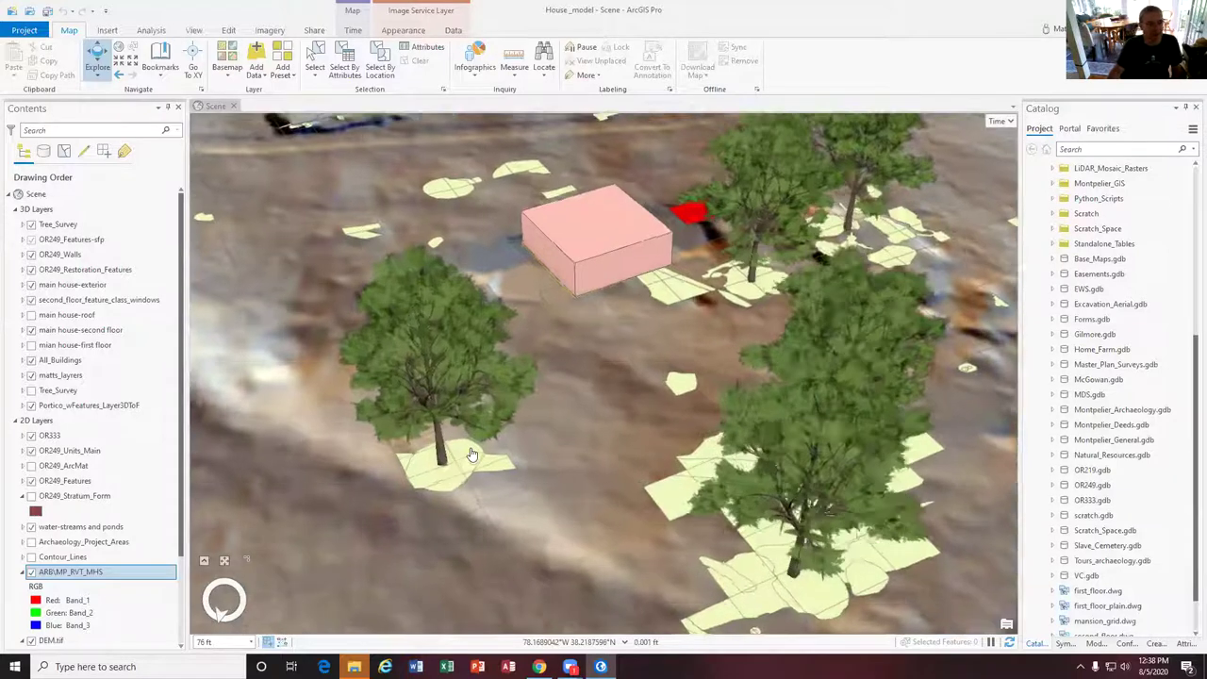
{"action": "left_click", "coordinate": [455, 457]}
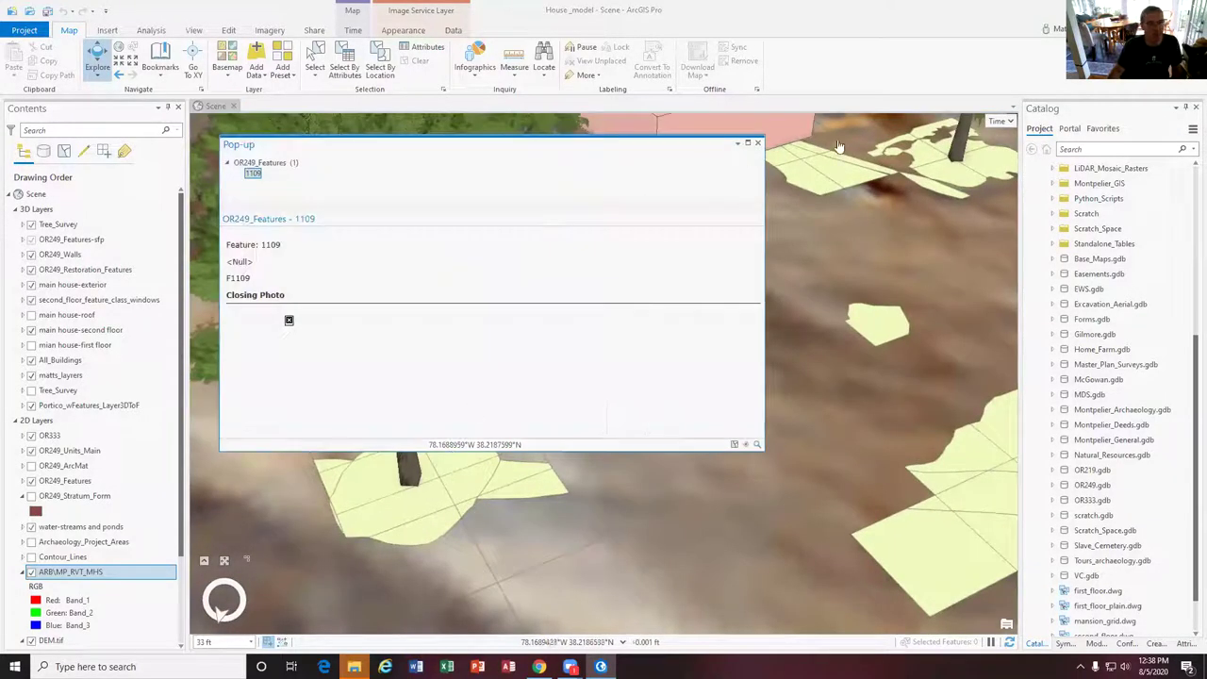
{"action": "left_click", "coordinate": [757, 143]}
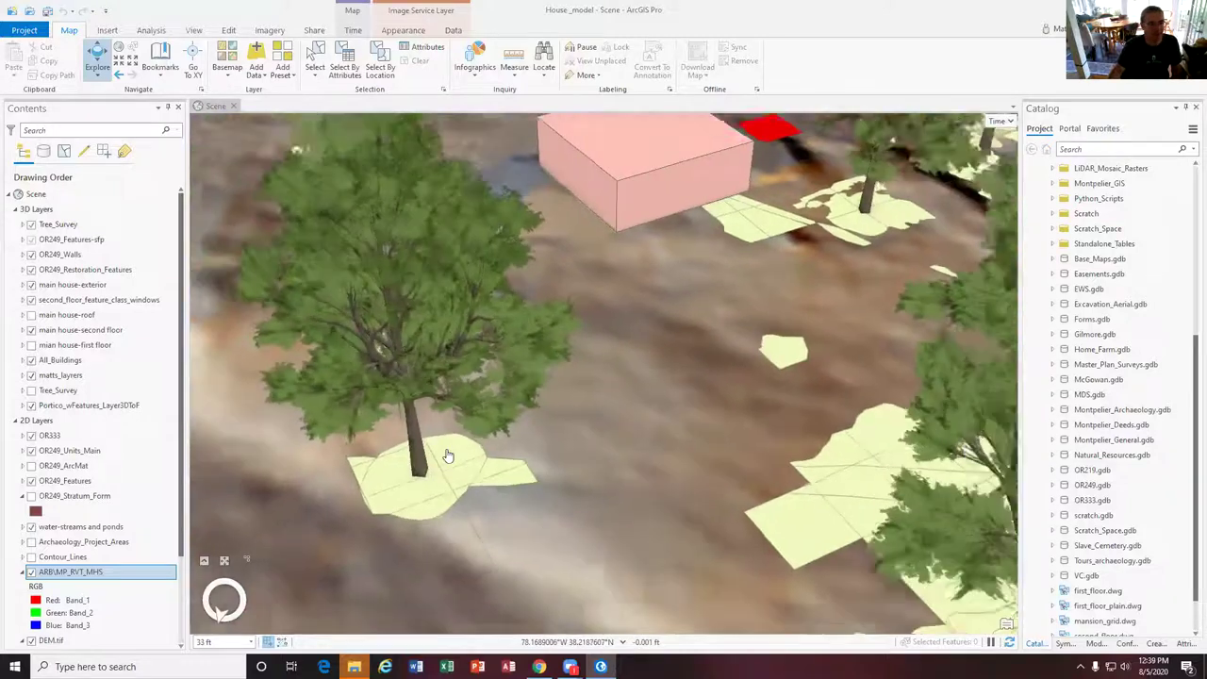
Inspect the Tree_Survey attributes of the tree beside the pink building block, including its species and dimensions
{"action": "scroll", "coordinate": [448, 456], "scroll_direction": "down", "scroll_amount": 1}
{"action": "left_click_drag", "start_coordinate": [875, 536], "coordinate": [492, 274]}
{"action": "left_click_drag", "start_coordinate": [571, 263], "coordinate": [521, 441]}
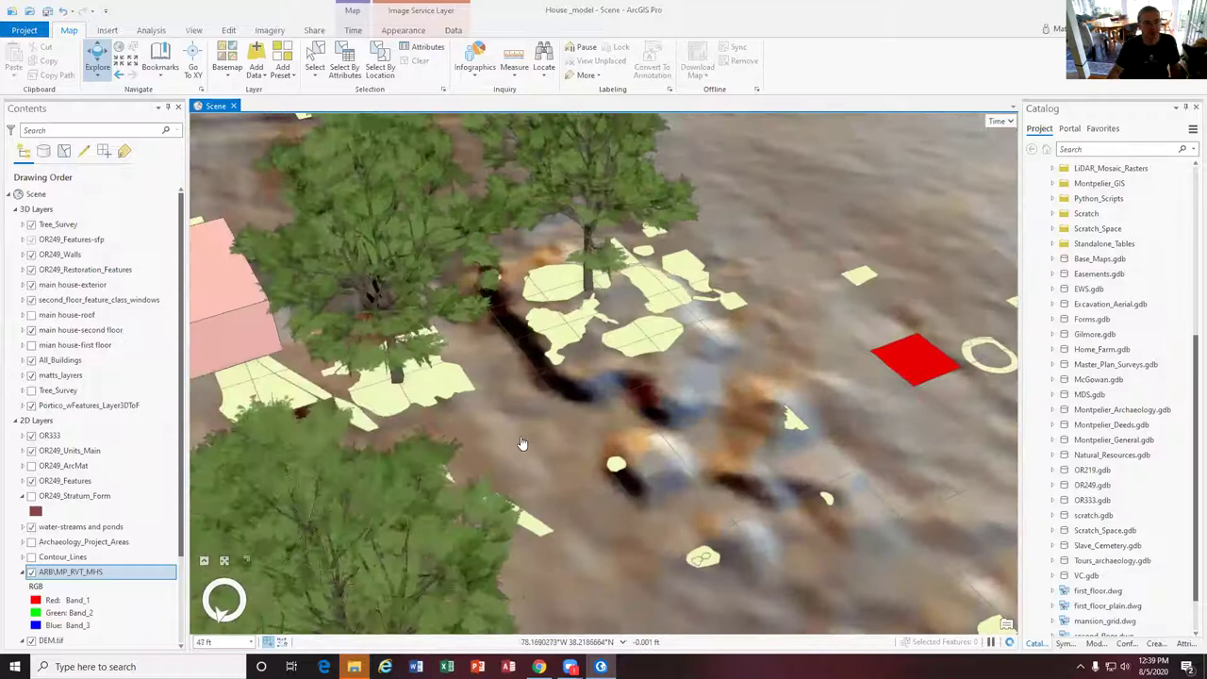
{"action": "left_click", "coordinate": [393, 328]}
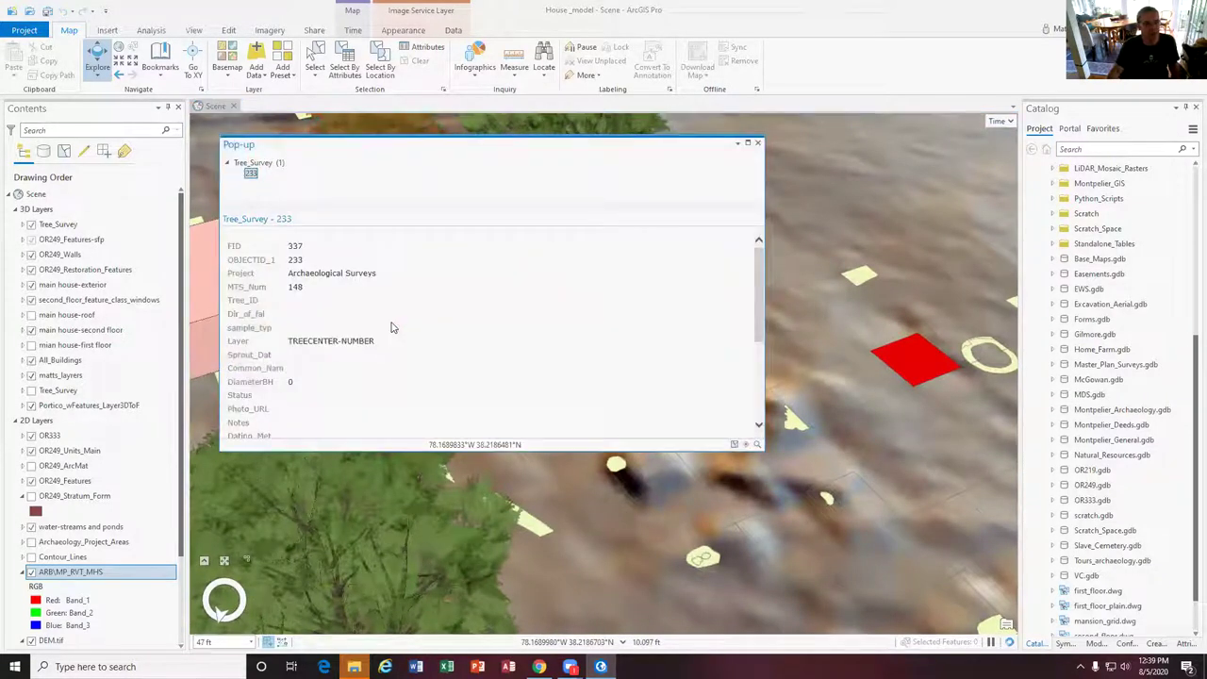
{"action": "scroll", "coordinate": [385, 329], "scroll_direction": "down", "scroll_amount": 5}
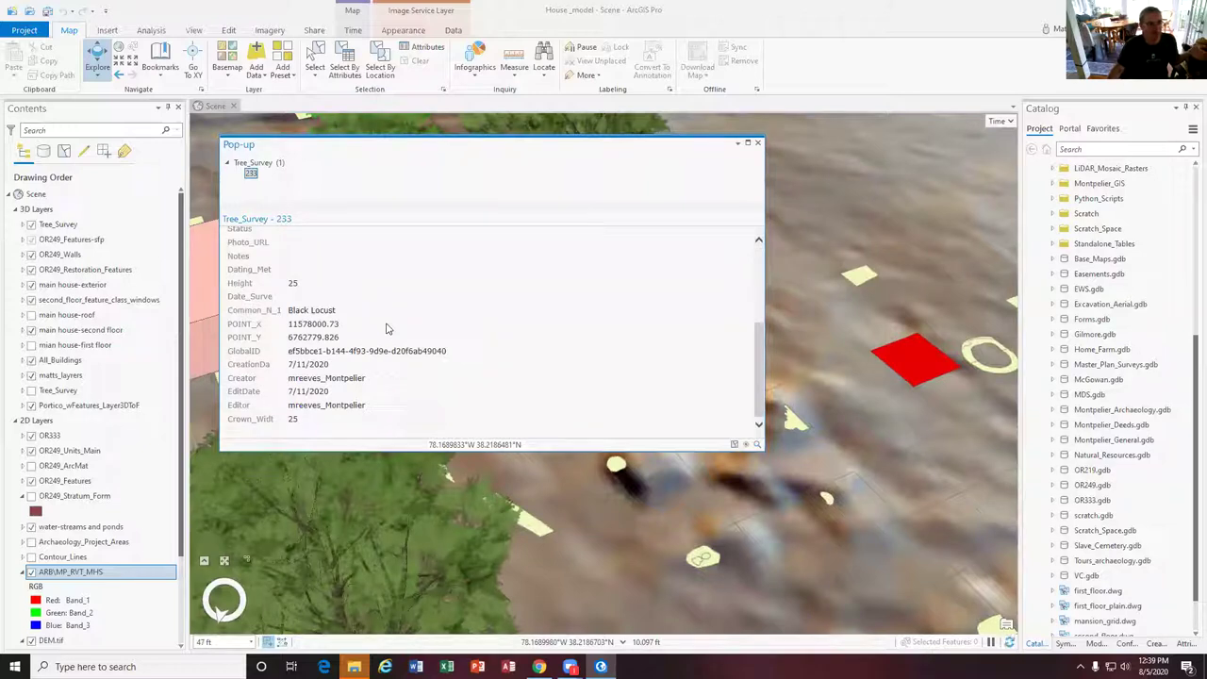
{"action": "left_click", "coordinate": [759, 144]}
{"action": "left_click", "coordinate": [389, 253]}
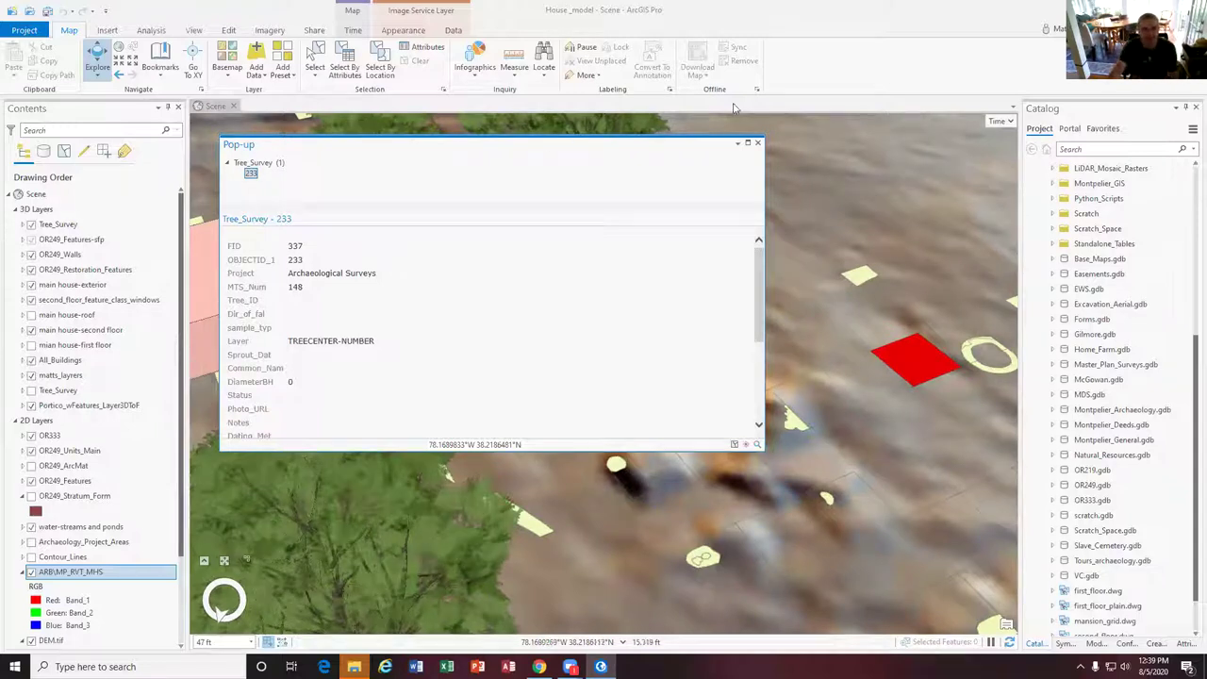
{"action": "left_click", "coordinate": [758, 143]}
Examine the gray outbuildings and excavation units beside the main house and inspect the Tree_Survey attributes of the small tree between them
{"action": "scroll", "coordinate": [677, 294], "scroll_direction": "down", "scroll_amount": 4}
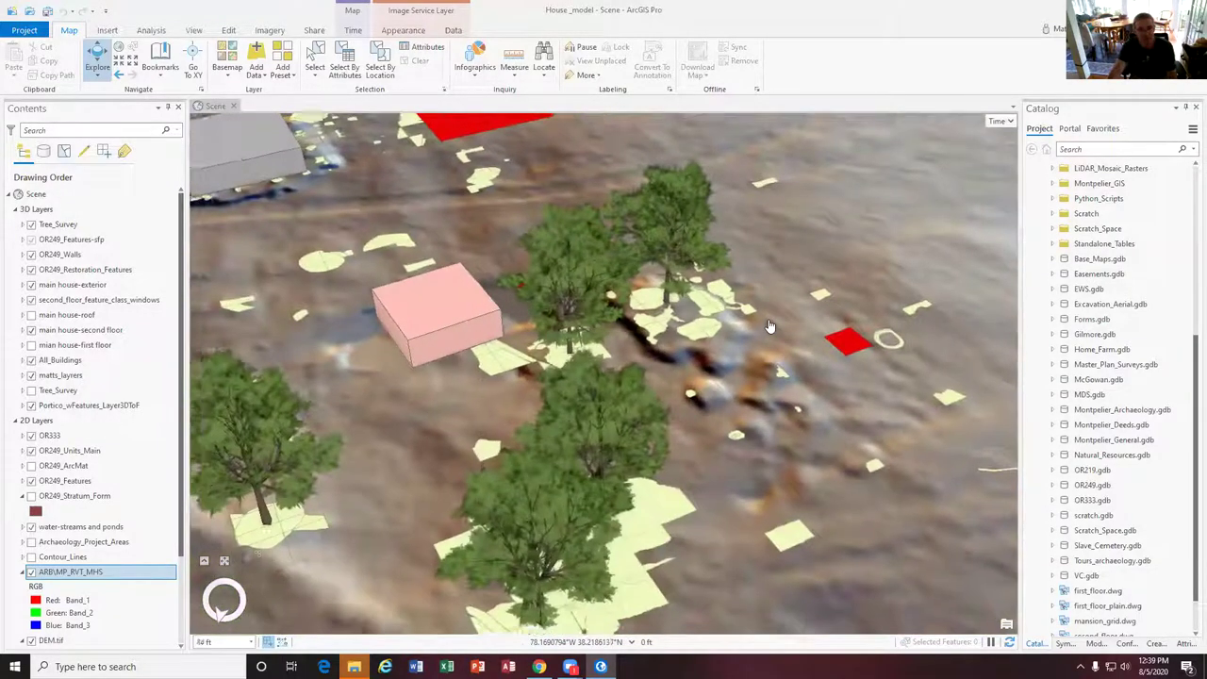
{"action": "left_click_drag", "start_coordinate": [635, 260], "coordinate": [778, 453]}
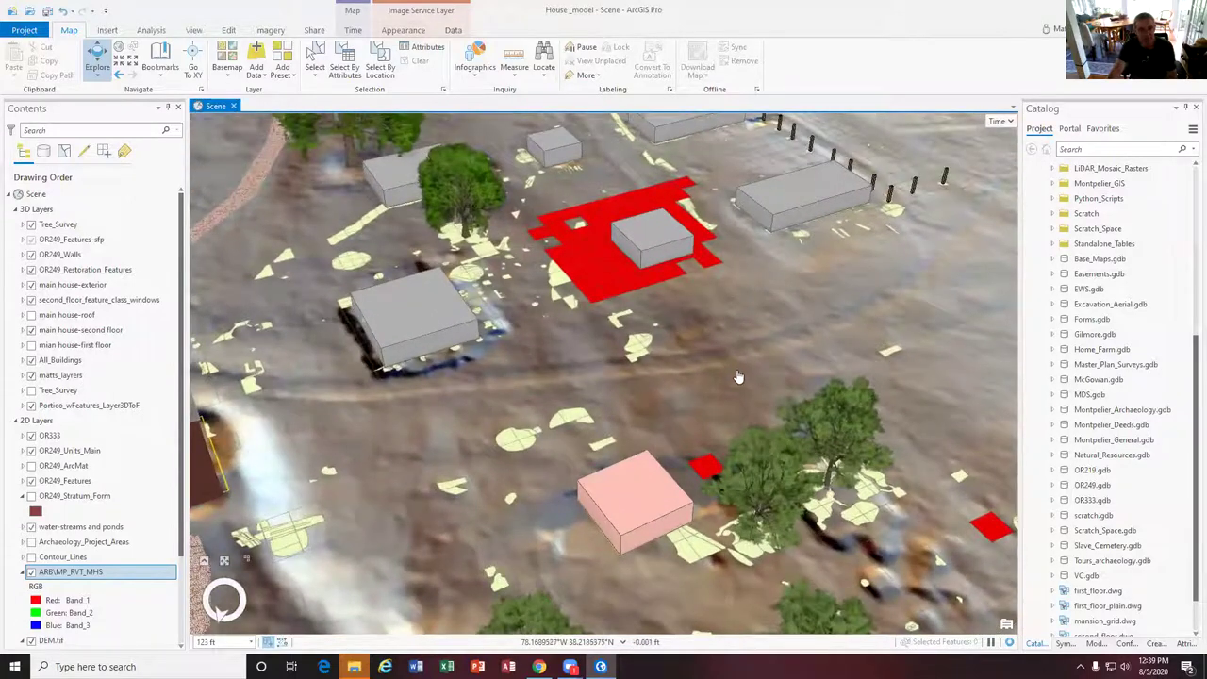
{"action": "scroll", "coordinate": [739, 376], "scroll_direction": "down", "scroll_amount": 2}
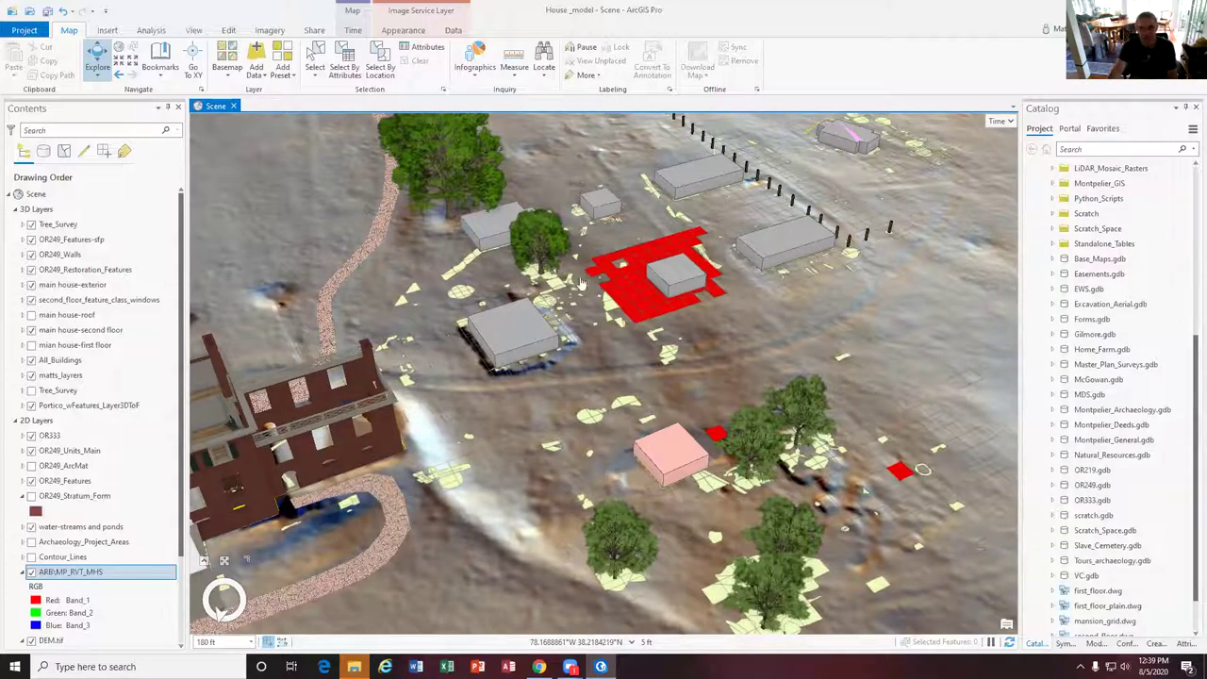
{"action": "left_click_drag", "start_coordinate": [514, 297], "coordinate": [679, 319]}
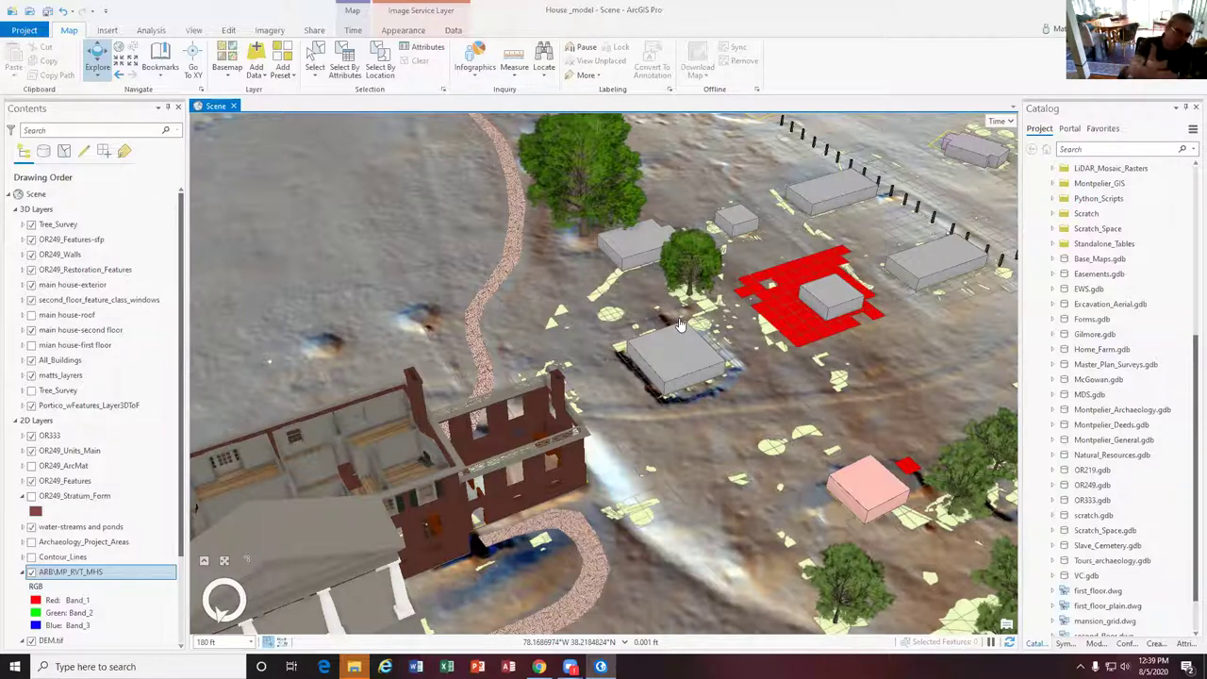
{"action": "scroll", "coordinate": [699, 300], "scroll_direction": "up", "scroll_amount": 5}
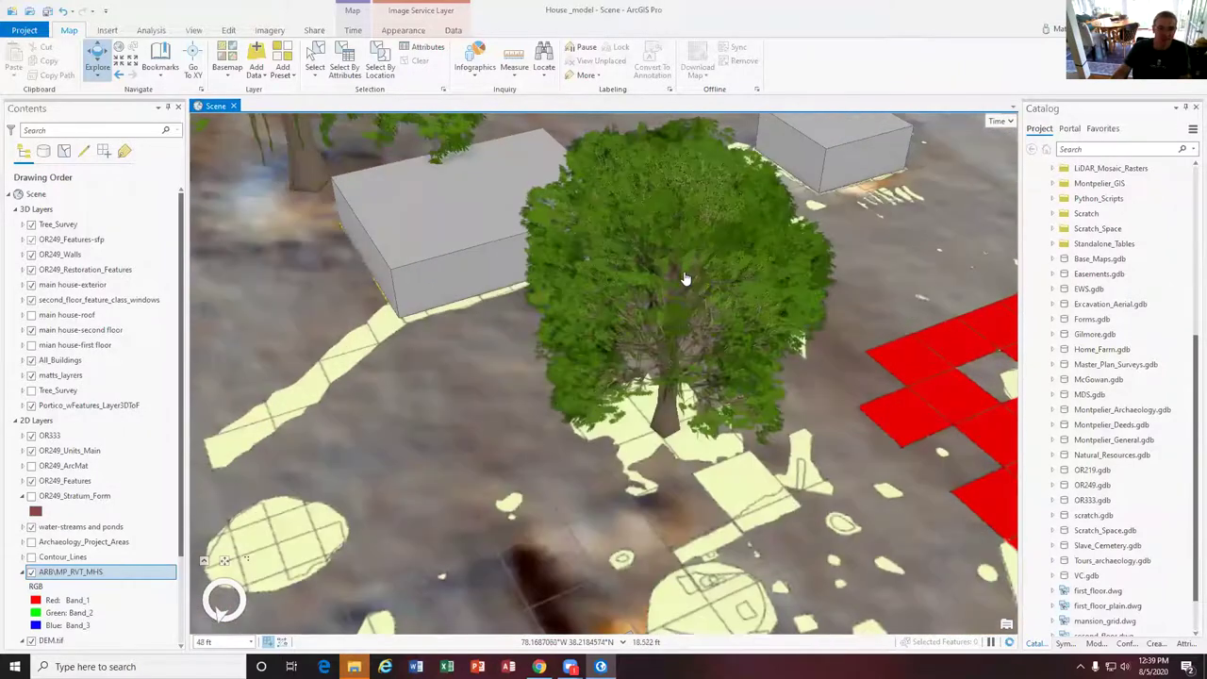
{"action": "left_click", "coordinate": [686, 280]}
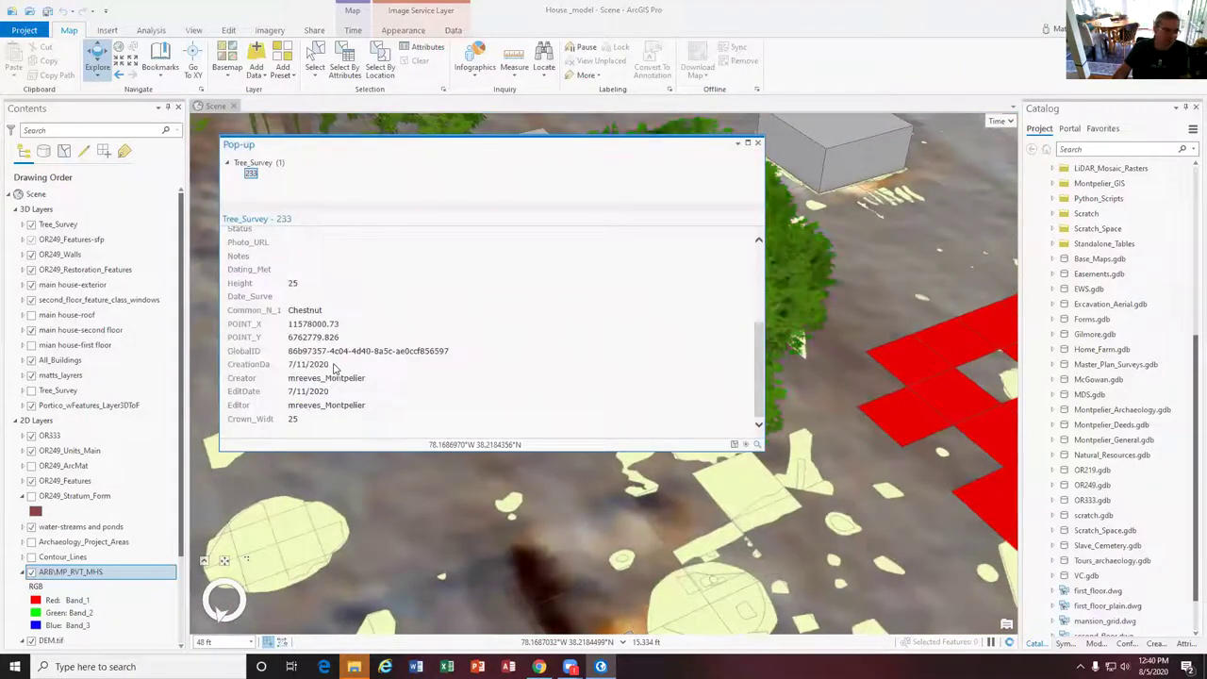
Highlight the common name Chestnut in the tree's Tree_Survey attributes and inspect the pop-up of the OR249 feature beneath its trunk
{"action": "double_click", "coordinate": [305, 311]}
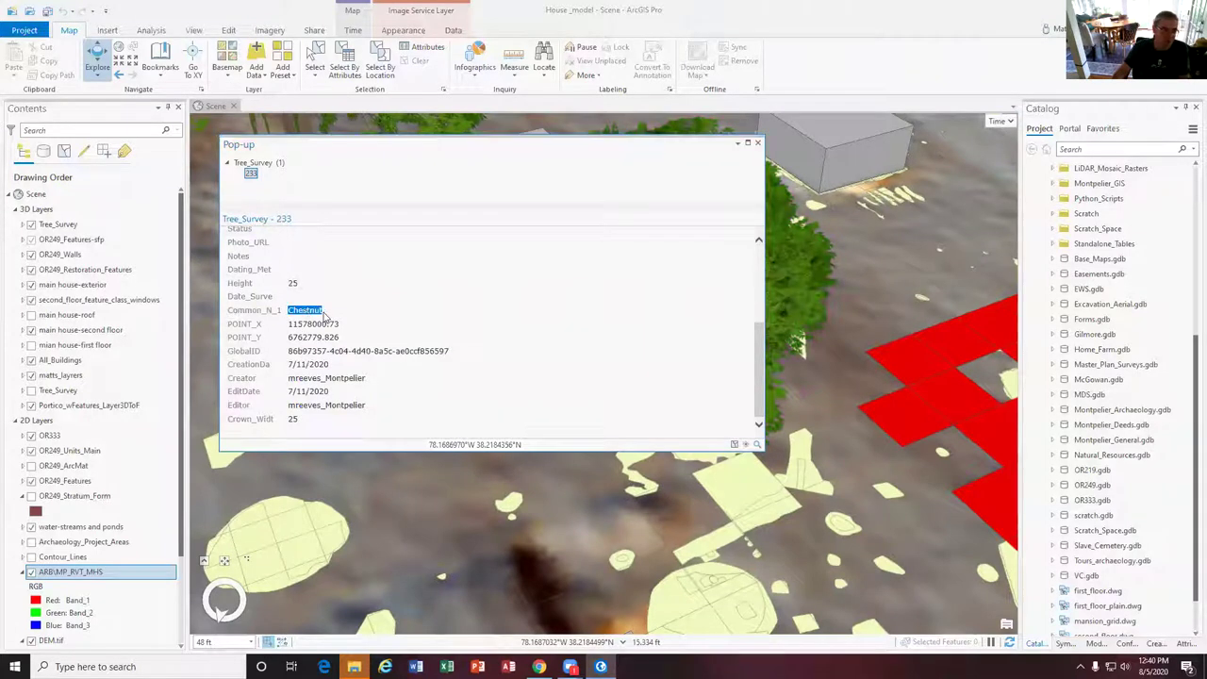
{"action": "left_click", "coordinate": [757, 143]}
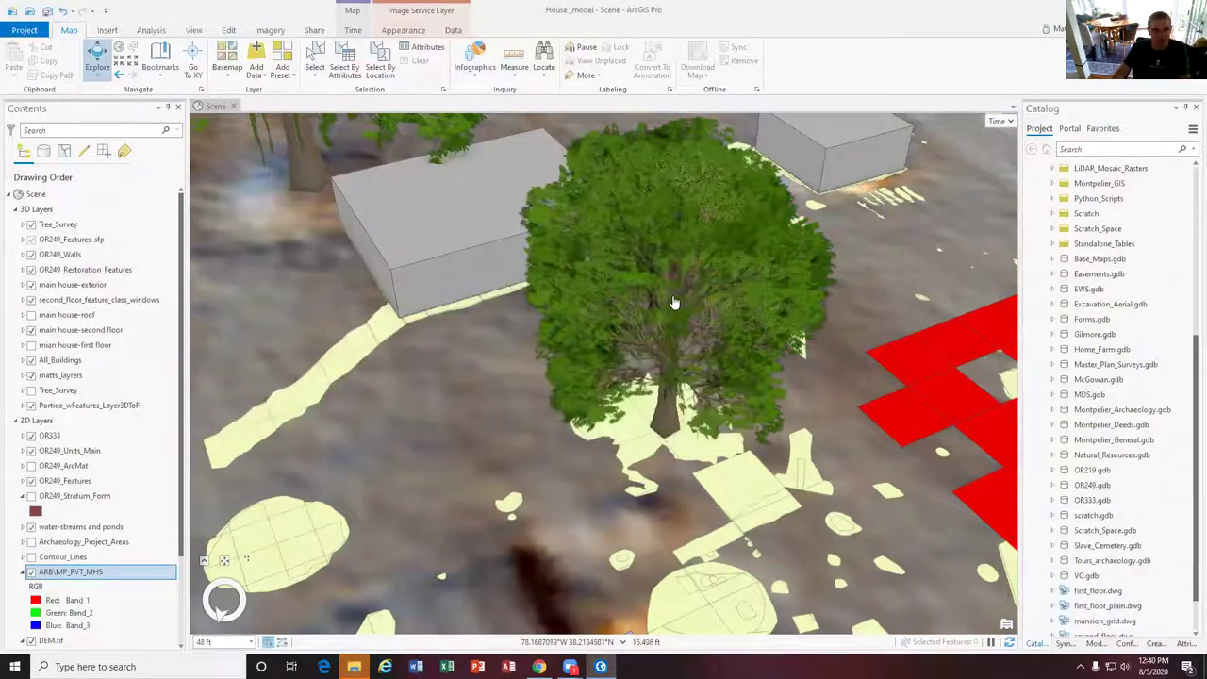
{"action": "left_click", "coordinate": [636, 429]}
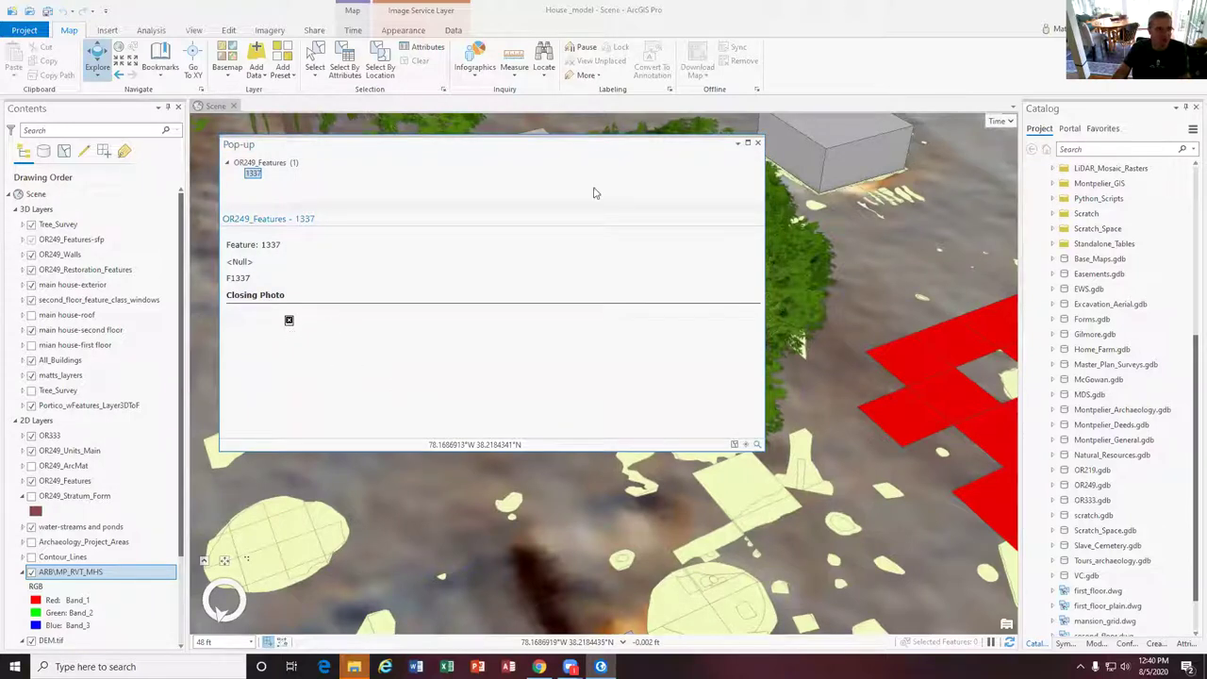
{"action": "left_click", "coordinate": [757, 143]}
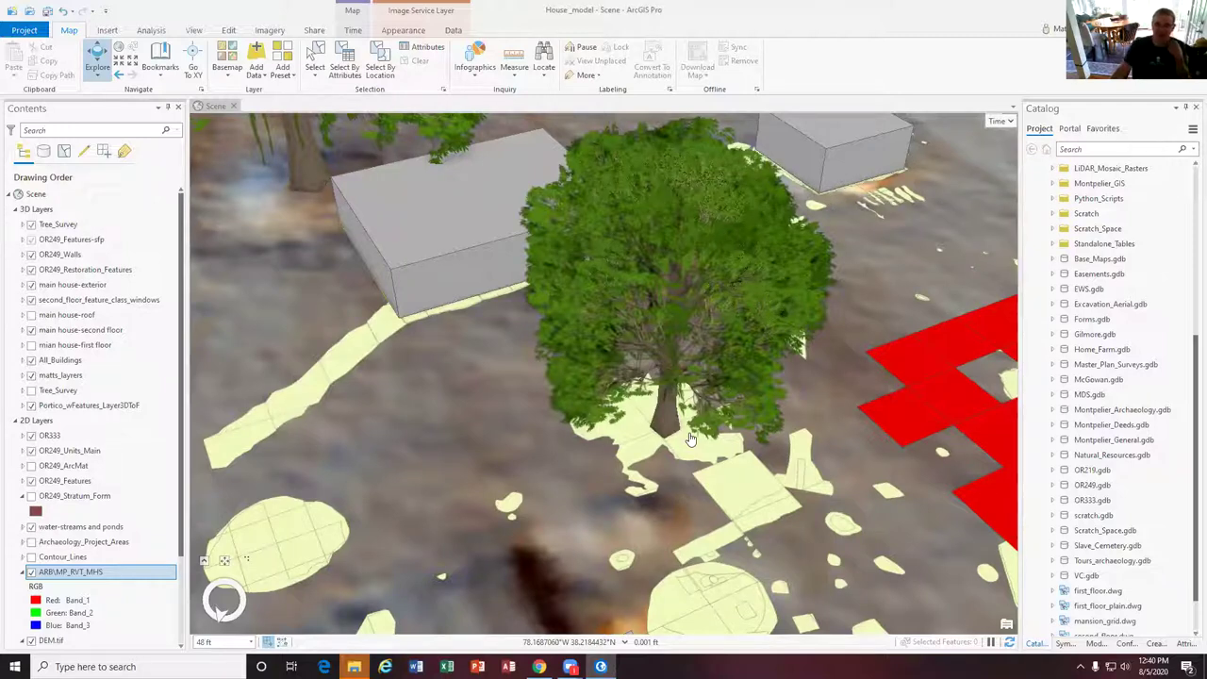
Hide the All_Buildings layer and show the OR249_ArcMat layer around the outbuilding foundations and the lone tree
{"action": "scroll", "coordinate": [720, 568], "scroll_direction": "down", "scroll_amount": 5}
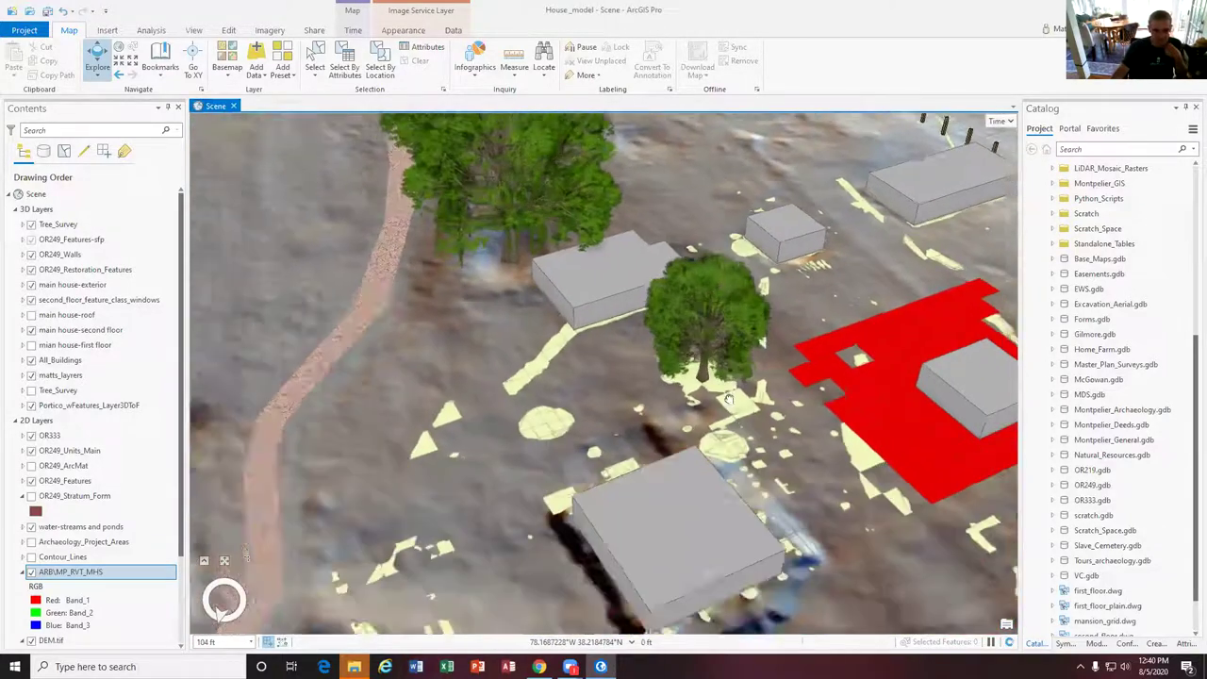
{"action": "left_click_drag", "start_coordinate": [729, 400], "coordinate": [732, 328]}
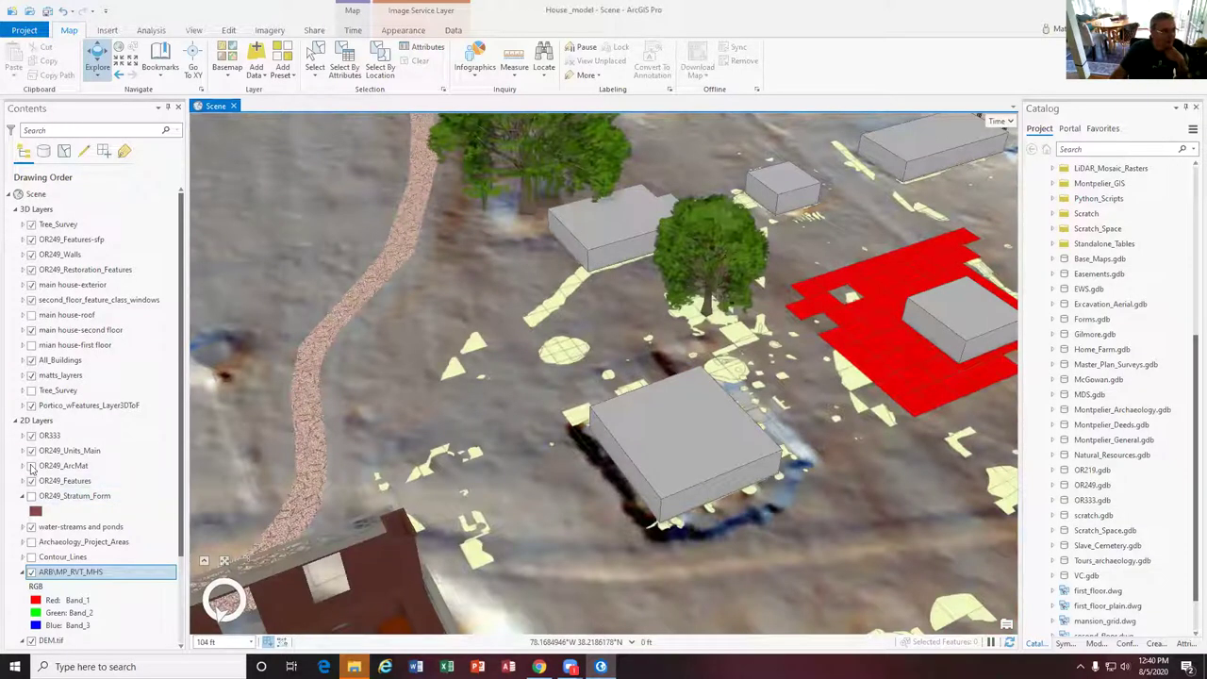
{"action": "left_click", "coordinate": [31, 375]}
{"action": "left_click", "coordinate": [32, 359]}
{"action": "scroll", "coordinate": [724, 456], "scroll_direction": "up", "scroll_amount": 2}
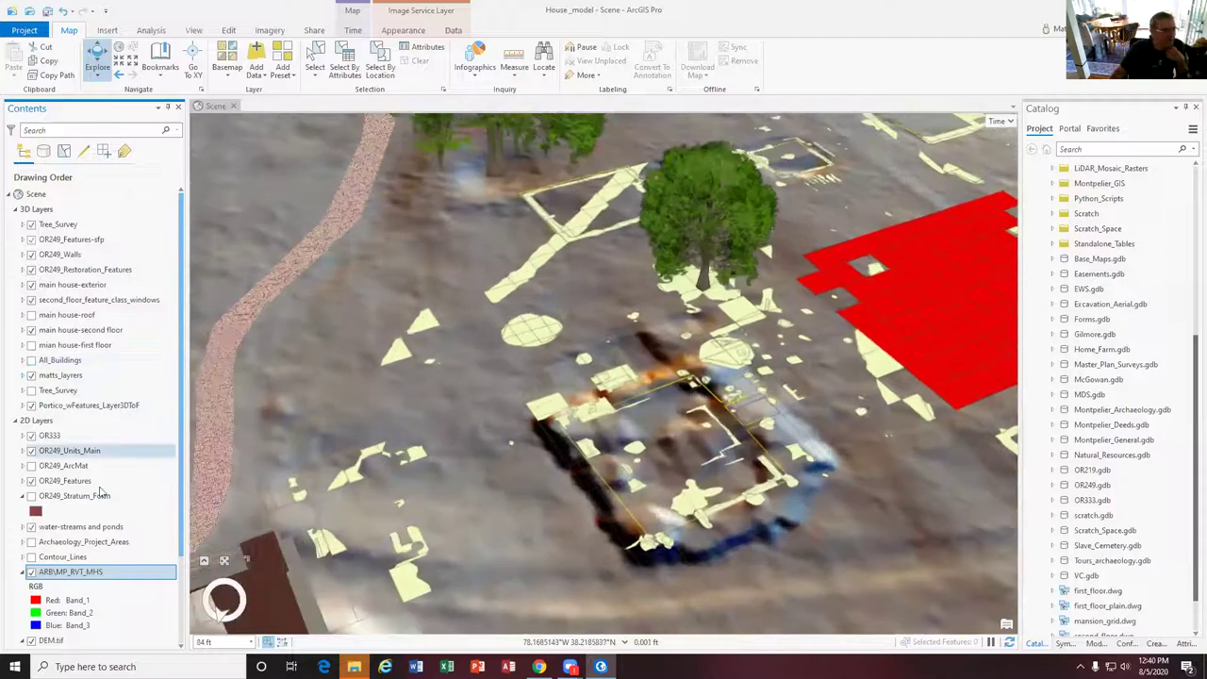
{"action": "left_click", "coordinate": [31, 465]}
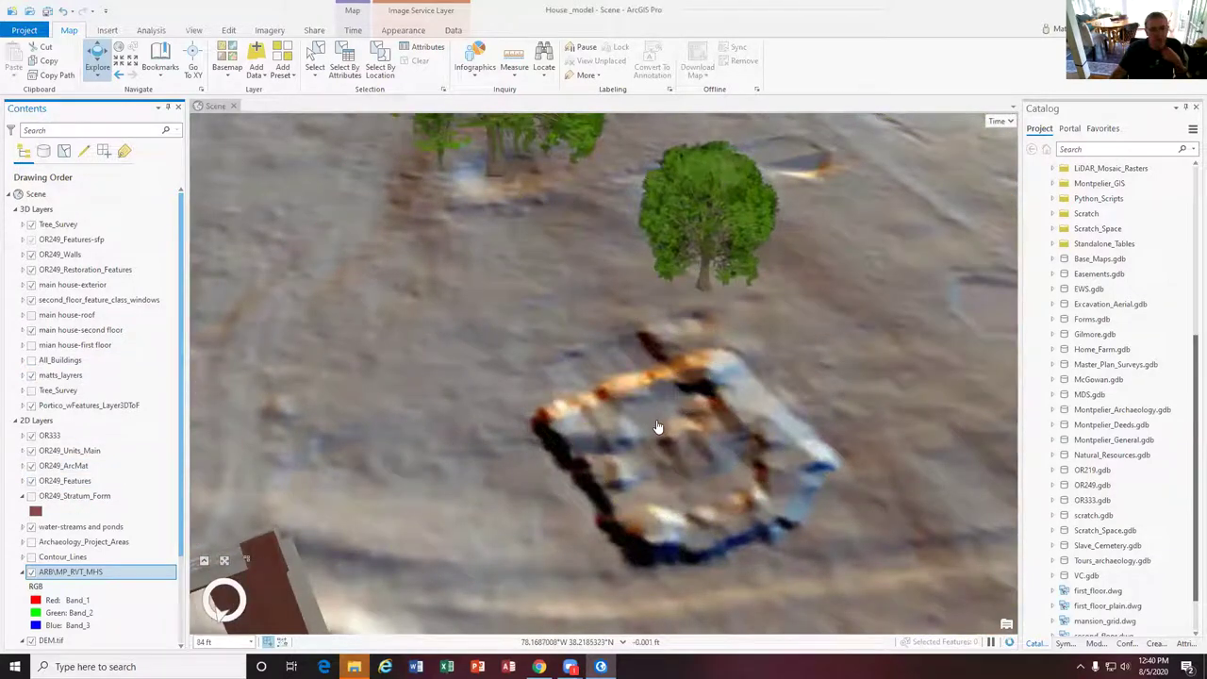
Examine the architectural material mapped over the foundation walls and the features around the base of the lone tree
{"action": "middle_click_drag", "start_coordinate": [641, 426], "coordinate": [740, 387]}
{"action": "scroll", "coordinate": [686, 361], "scroll_direction": "up", "scroll_amount": 2}
{"action": "scroll", "coordinate": [685, 361], "scroll_direction": "up", "scroll_amount": 3}
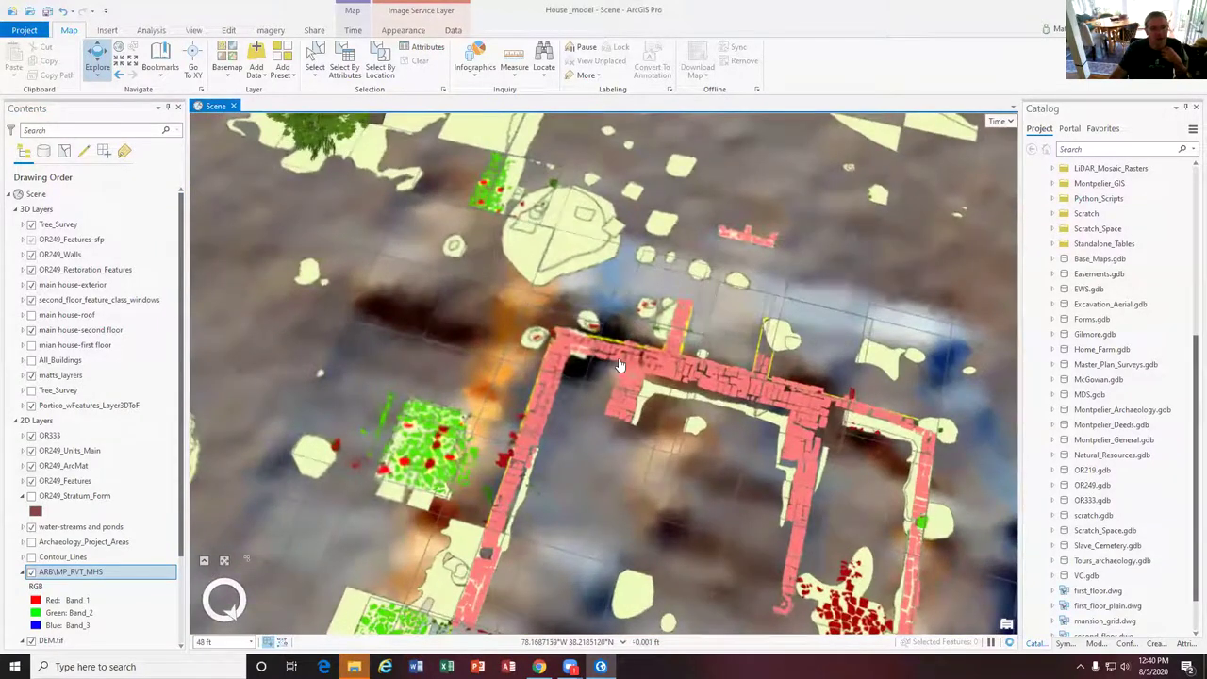
{"action": "left_click_drag", "start_coordinate": [499, 282], "coordinate": [619, 584]}
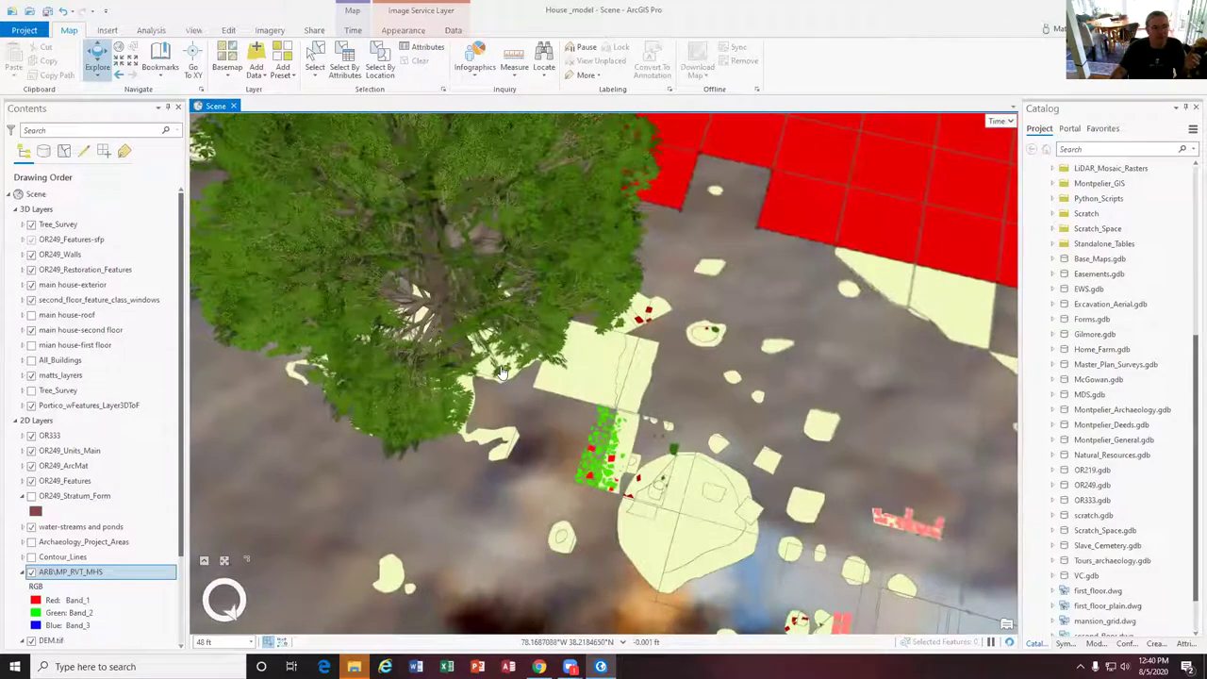
{"action": "middle_click_drag", "start_coordinate": [475, 314], "coordinate": [525, 434]}
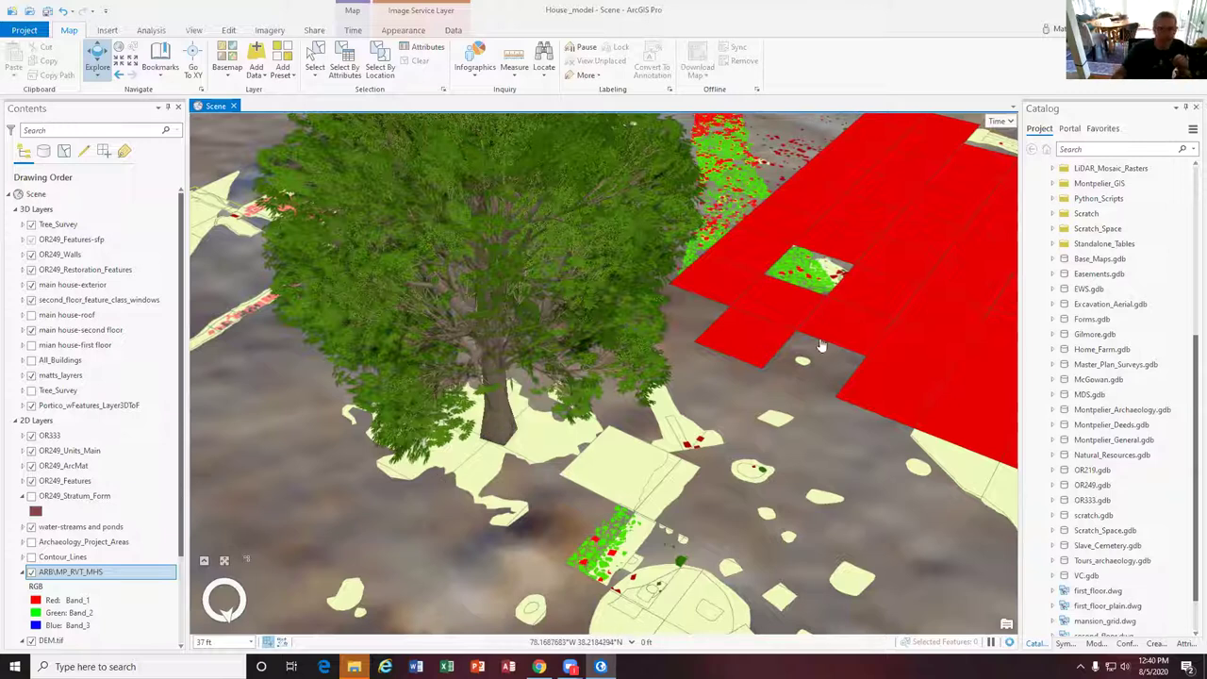
Add the Mansion_Ground_1908 raster from Base_Maps.gdb to the scene
{"action": "scroll", "coordinate": [1057, 302], "scroll_direction": "up", "scroll_amount": 2}
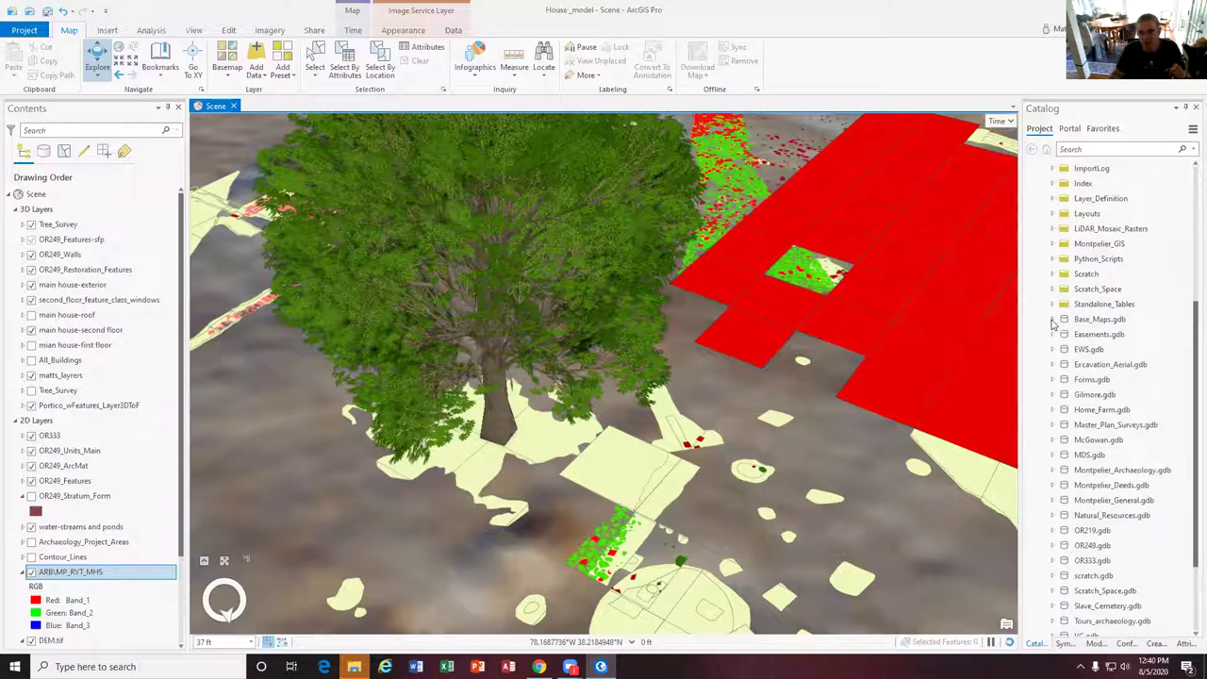
{"action": "left_click", "coordinate": [1053, 320]}
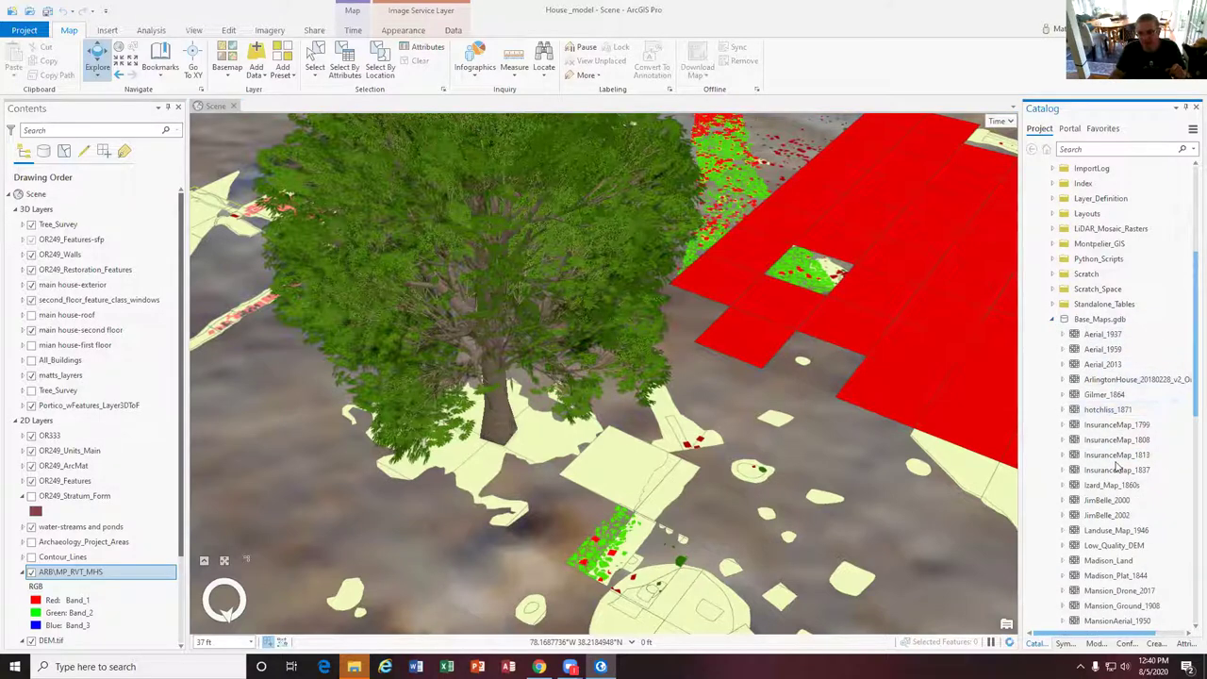
{"action": "scroll", "coordinate": [1118, 462], "scroll_direction": "down", "scroll_amount": 3}
{"action": "scroll", "coordinate": [1118, 466], "scroll_direction": "down", "scroll_amount": 2}
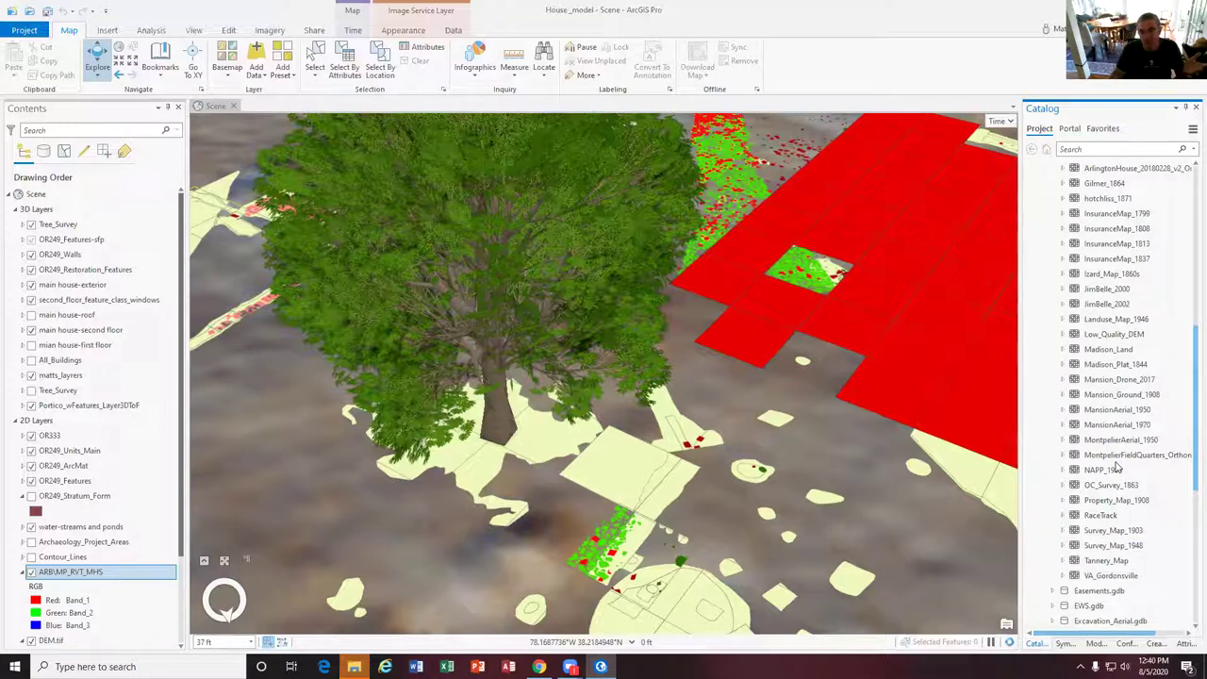
{"action": "left_click_drag", "start_coordinate": [1083, 400], "coordinate": [819, 381]}
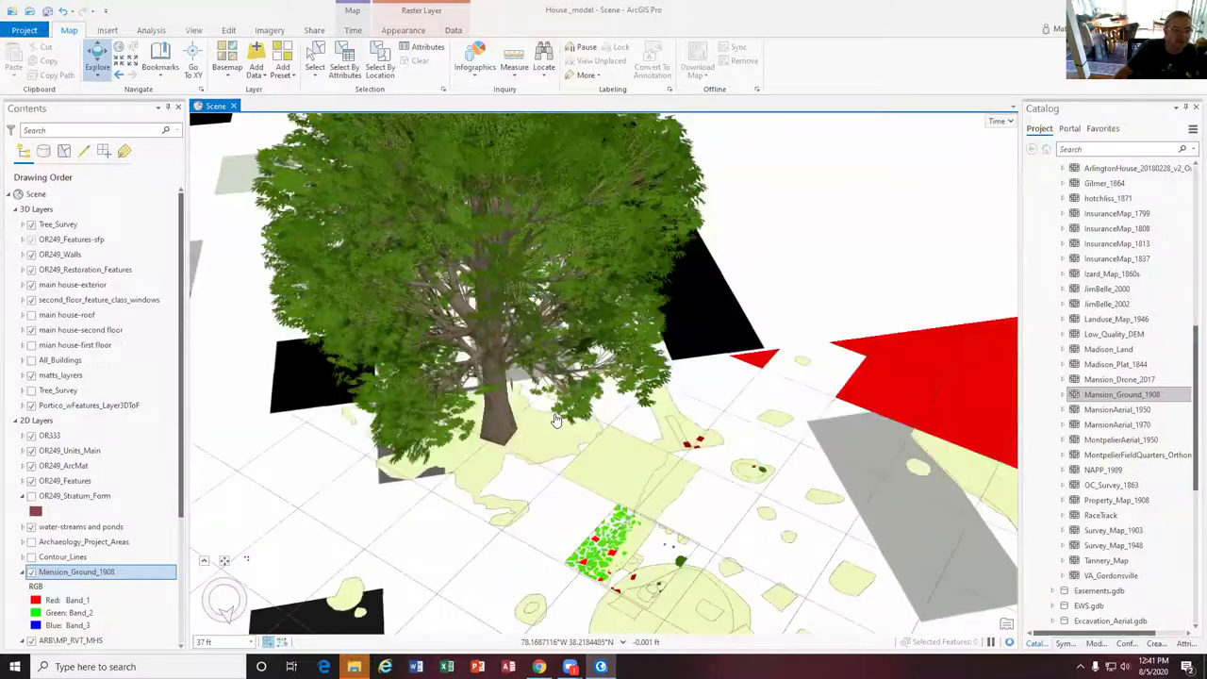
View the Mansion_Ground_1908 map around the lone tree with the OR249_Units_Main layer hidden
{"action": "scroll", "coordinate": [556, 420], "scroll_direction": "down", "scroll_amount": 4}
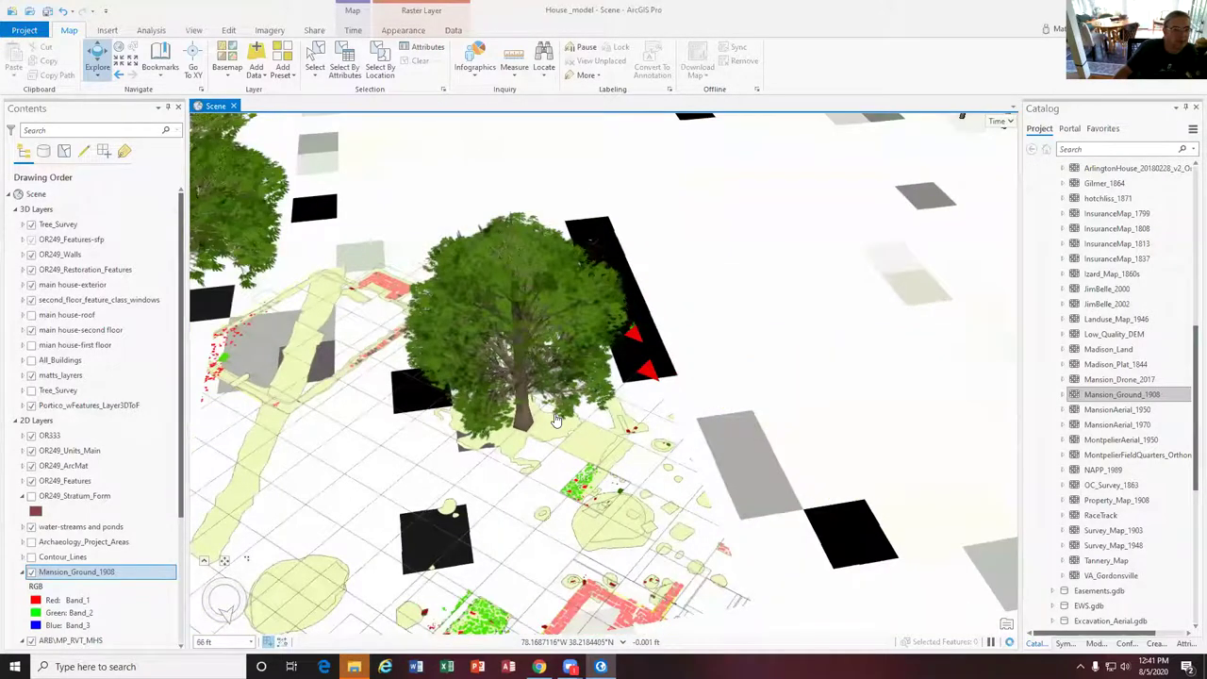
{"action": "scroll", "coordinate": [542, 447], "scroll_direction": "down", "scroll_amount": 3}
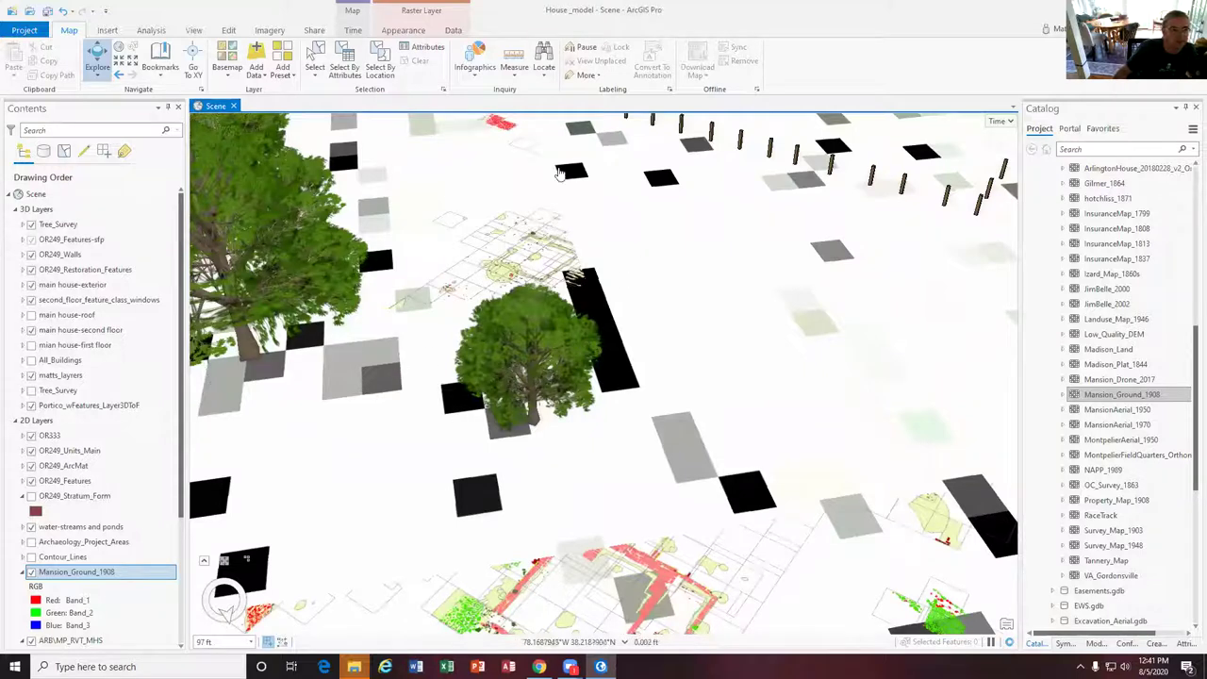
{"action": "middle_click_drag", "start_coordinate": [611, 351], "coordinate": [620, 511]}
{"action": "scroll", "coordinate": [671, 418], "scroll_direction": "down", "scroll_amount": 2}
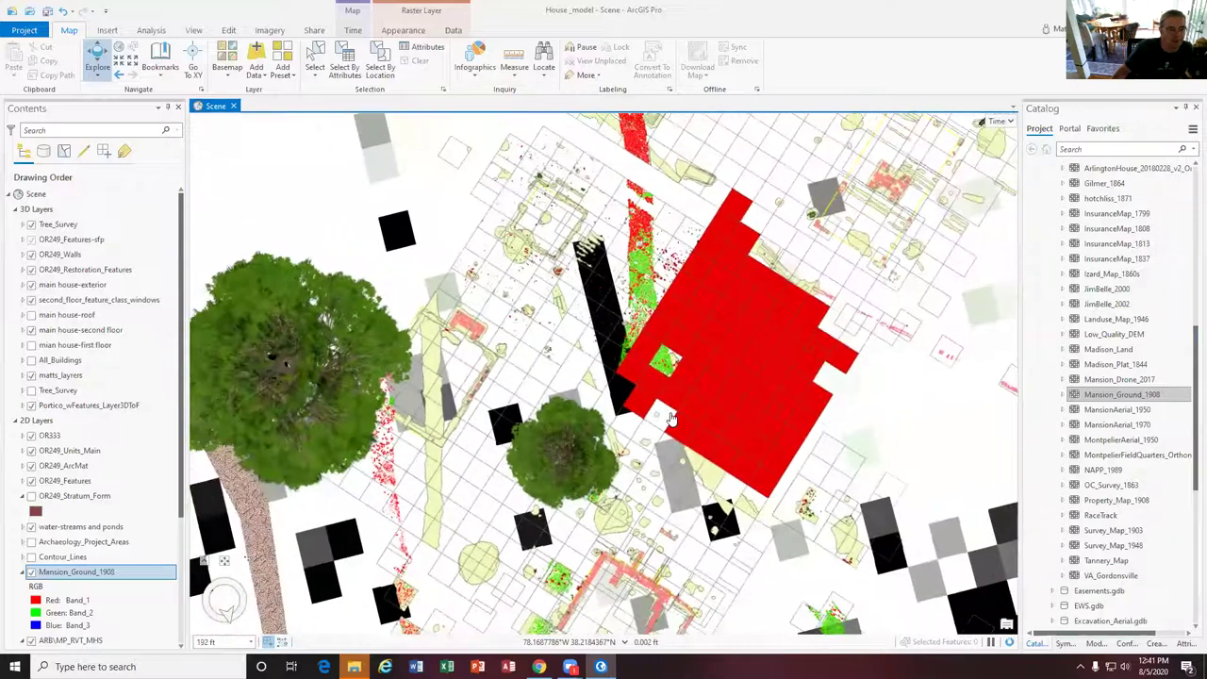
{"action": "left_click", "coordinate": [31, 557]}
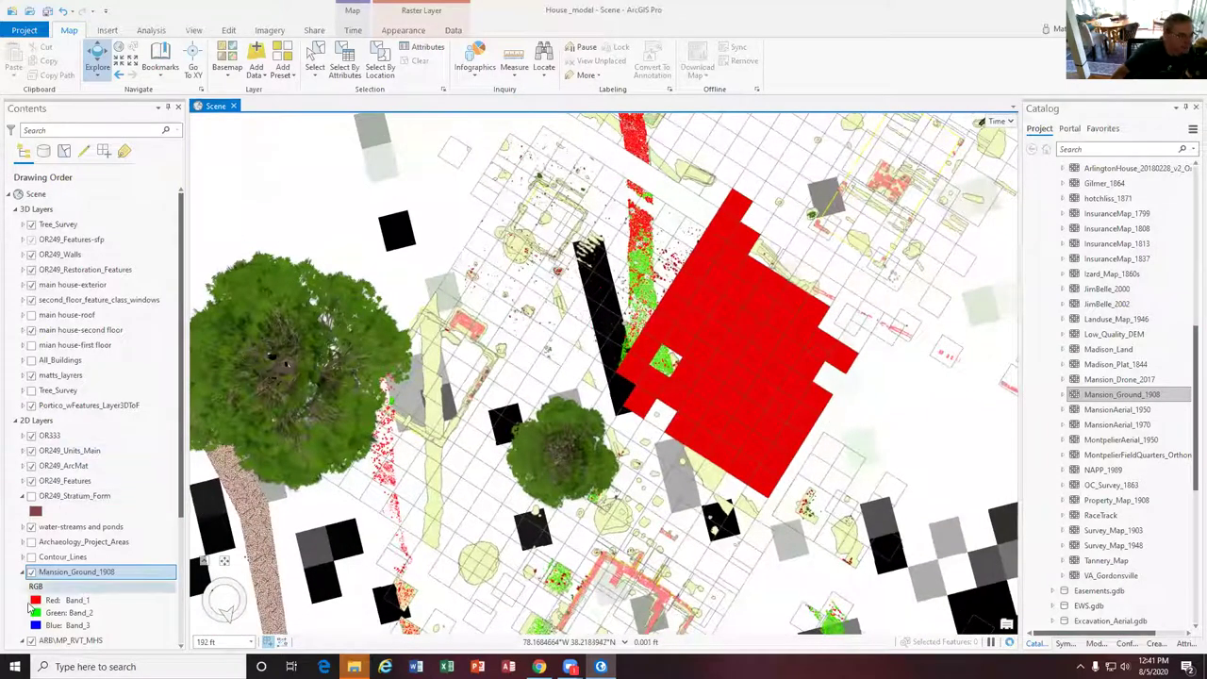
{"action": "left_click", "coordinate": [31, 452]}
Compare the lone tree with the "Cat." marking on the 1908 map, hiding and restoring the Tree_Survey layer
{"action": "middle_click_drag", "start_coordinate": [687, 361], "coordinate": [592, 346]}
{"action": "left_click_drag", "start_coordinate": [706, 316], "coordinate": [757, 265]}
{"action": "scroll", "coordinate": [757, 265], "scroll_direction": "up", "scroll_amount": 1}
{"action": "middle_click_drag", "start_coordinate": [759, 261], "coordinate": [706, 213]}
{"action": "left_click_drag", "start_coordinate": [666, 261], "coordinate": [490, 467]}
{"action": "scroll", "coordinate": [509, 349], "scroll_direction": "up", "scroll_amount": 3}
{"action": "middle_click_drag", "start_coordinate": [767, 287], "coordinate": [500, 221]}
{"action": "left_click_drag", "start_coordinate": [492, 186], "coordinate": [491, 351]}
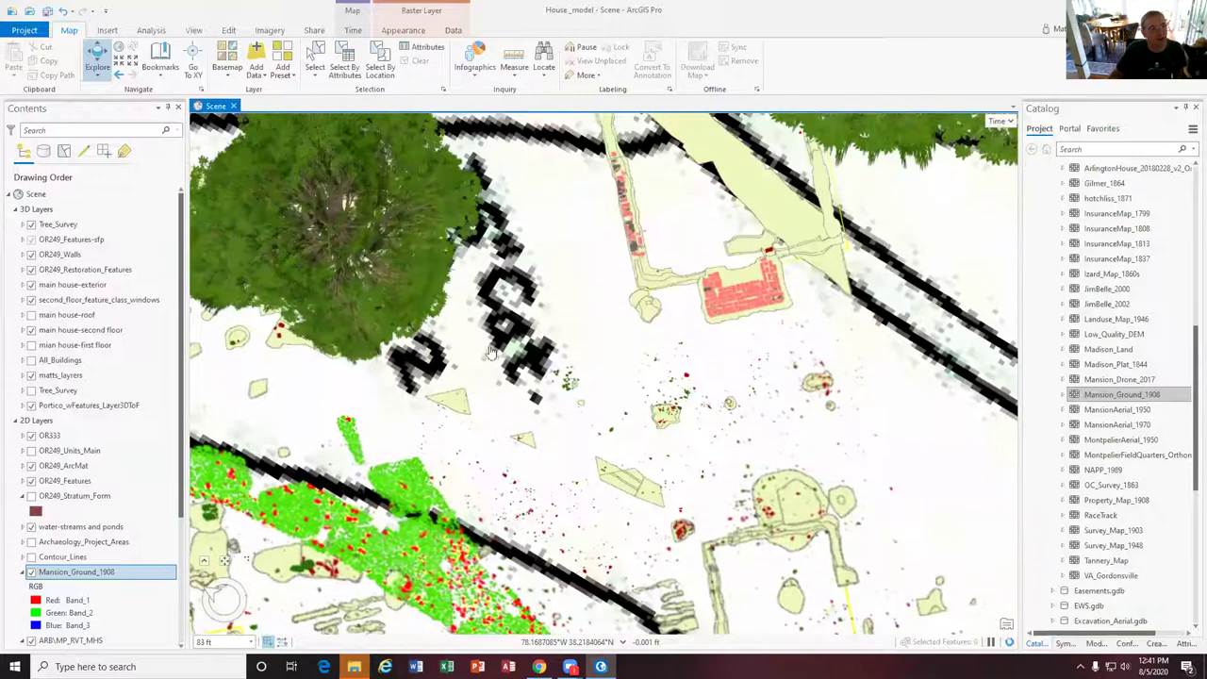
{"action": "left_click", "coordinate": [31, 224]}
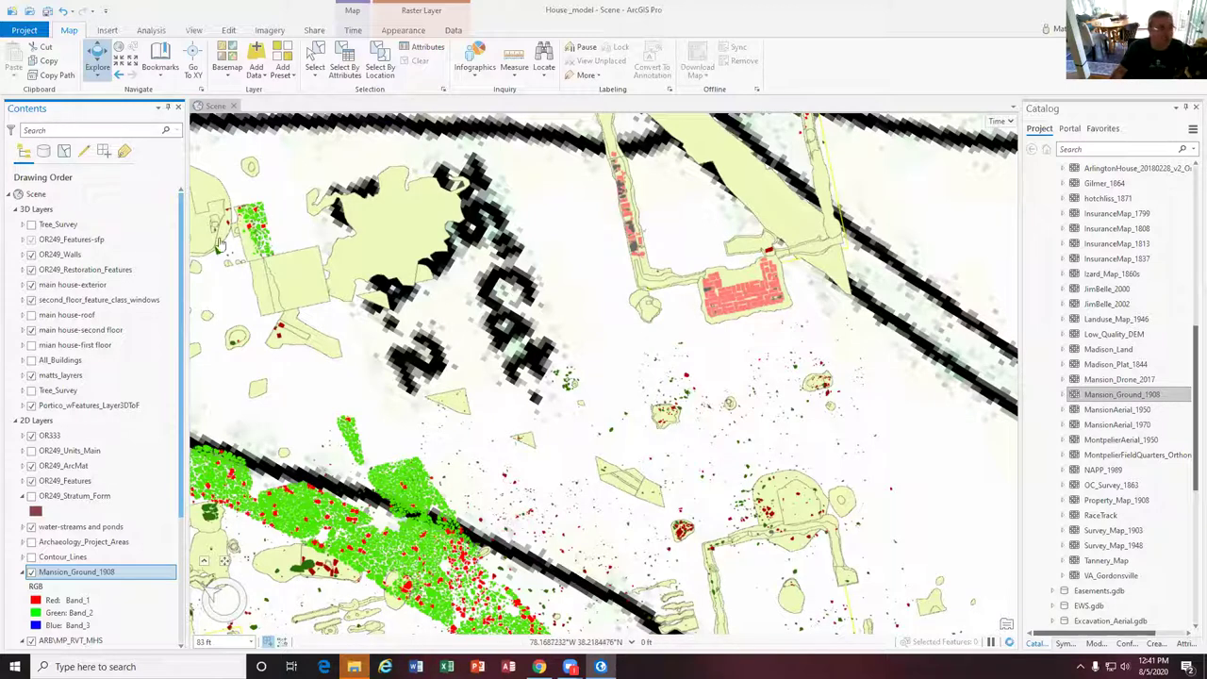
{"action": "left_click", "coordinate": [31, 225]}
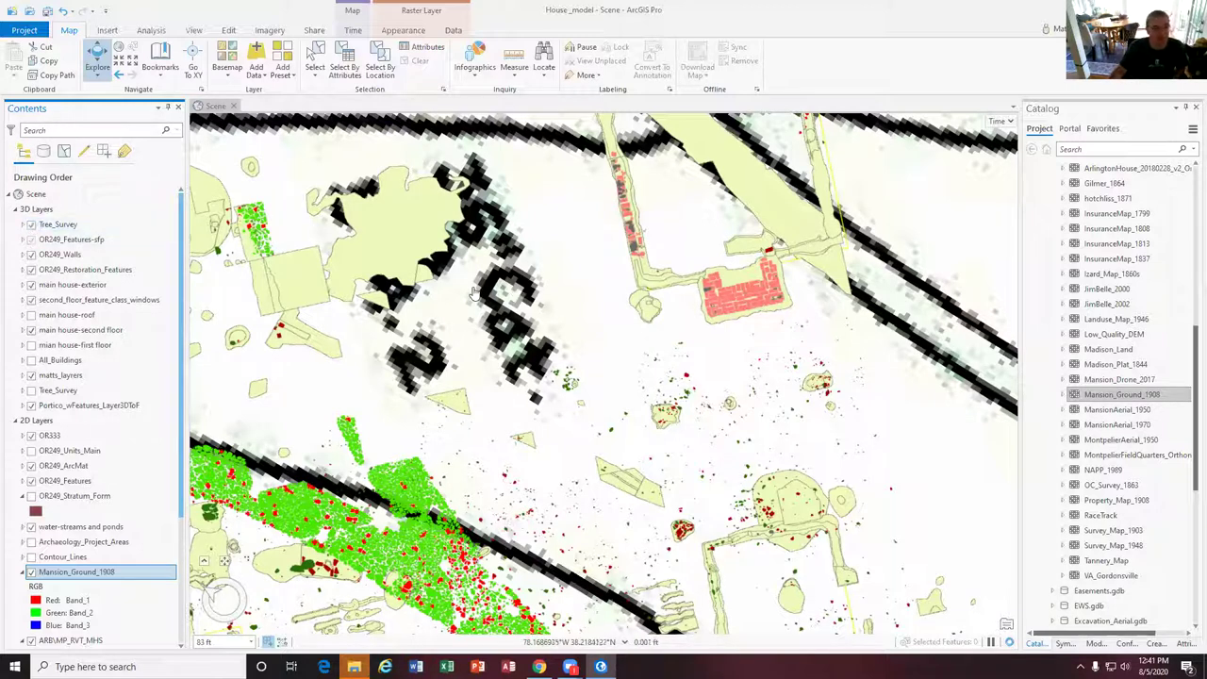
Show the OR249_Units_Main layer again and examine the excavation grid around the "Cat." marking on the 1908 map
{"action": "left_click_drag", "start_coordinate": [495, 345], "coordinate": [641, 375]}
{"action": "scroll", "coordinate": [640, 376], "scroll_direction": "down", "scroll_amount": 3}
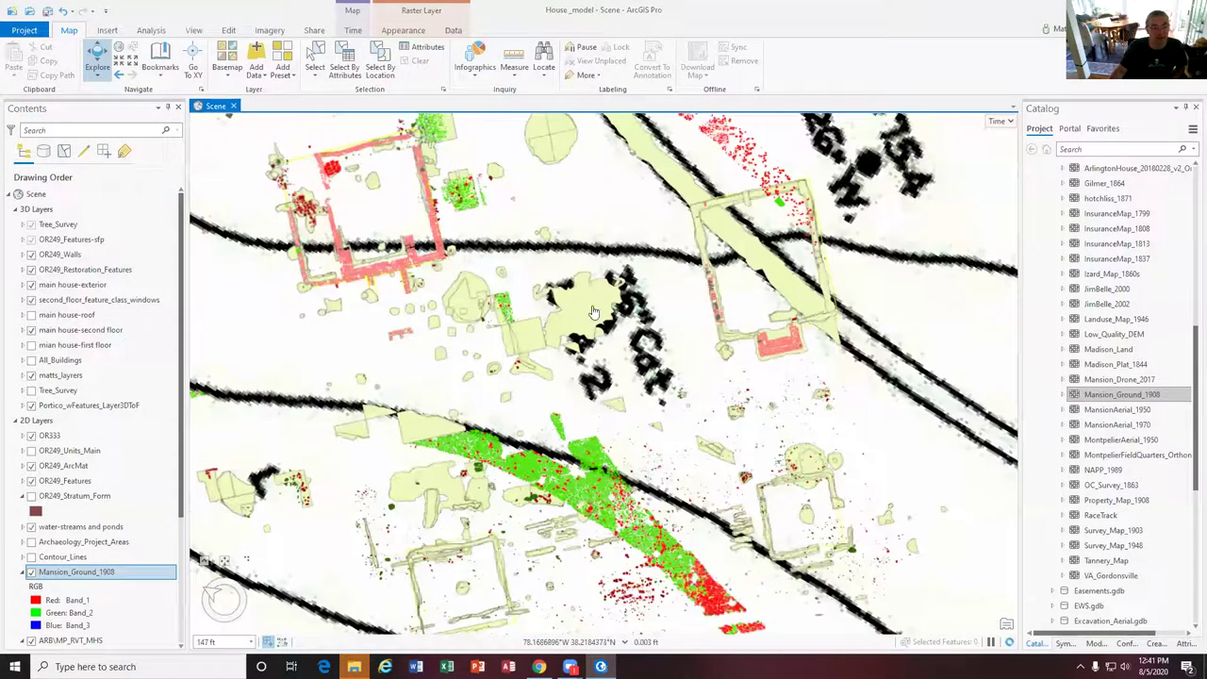
{"action": "left_click", "coordinate": [32, 452]}
{"action": "scroll", "coordinate": [636, 373], "scroll_direction": "down", "scroll_amount": 2}
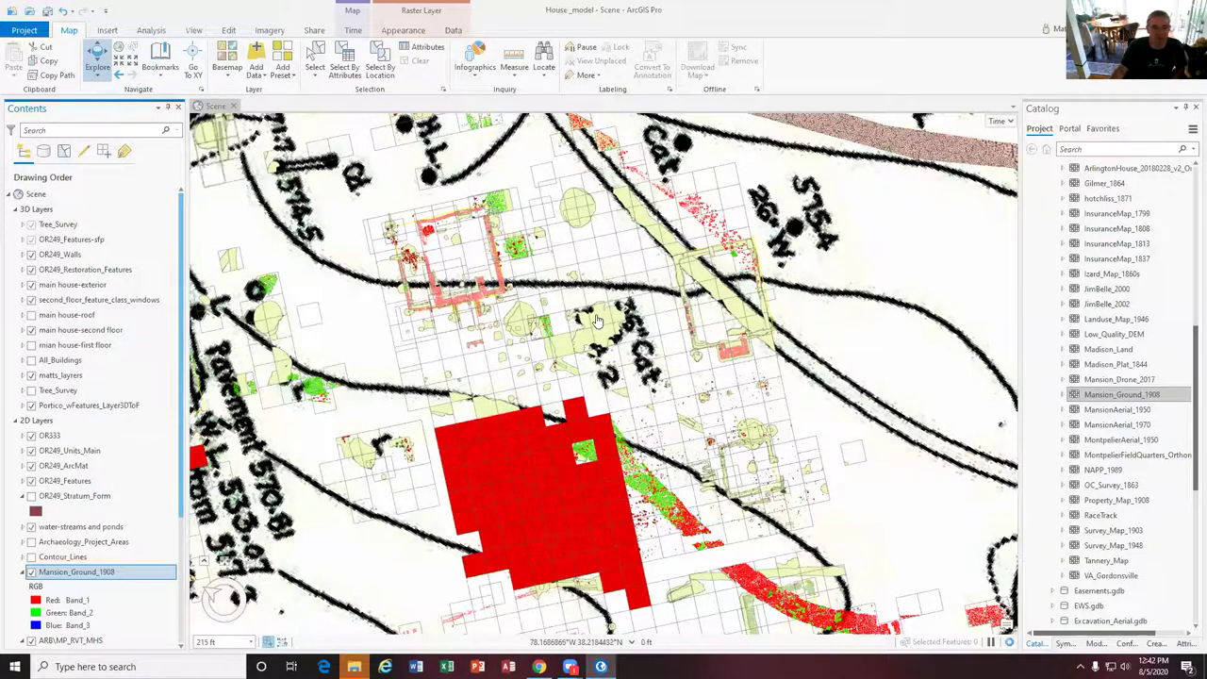
{"action": "scroll", "coordinate": [610, 334], "scroll_direction": "up", "scroll_amount": 2}
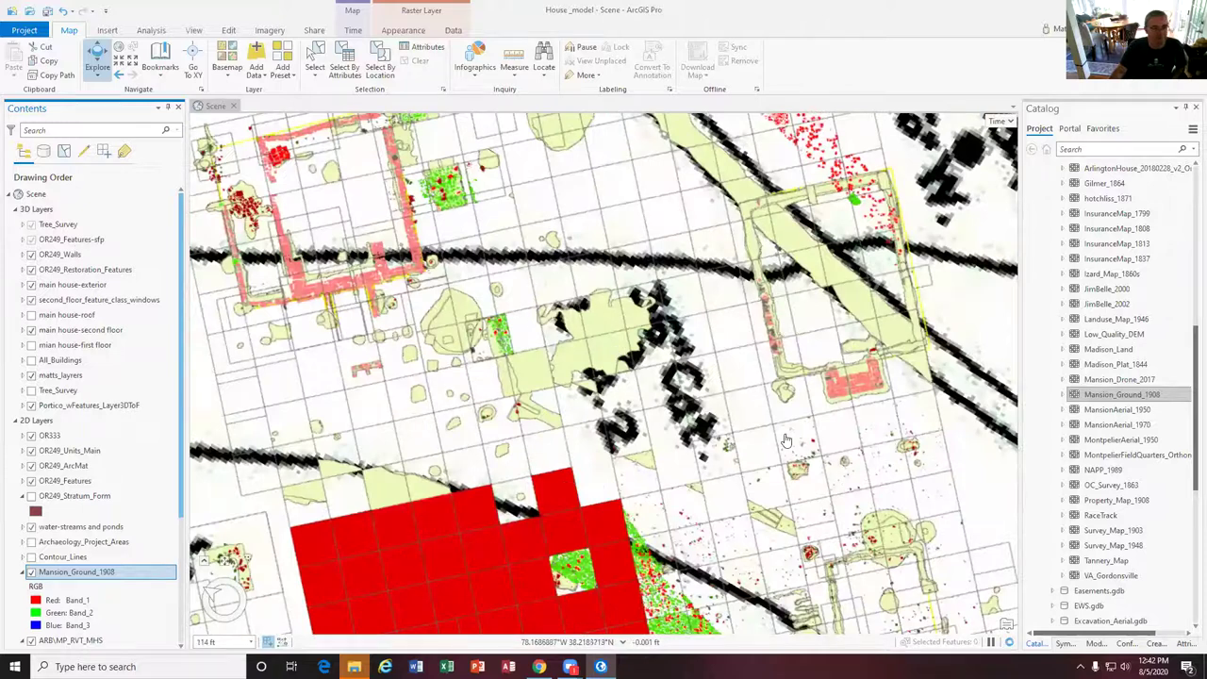
{"action": "scroll", "coordinate": [630, 372], "scroll_direction": "down", "scroll_amount": 1}
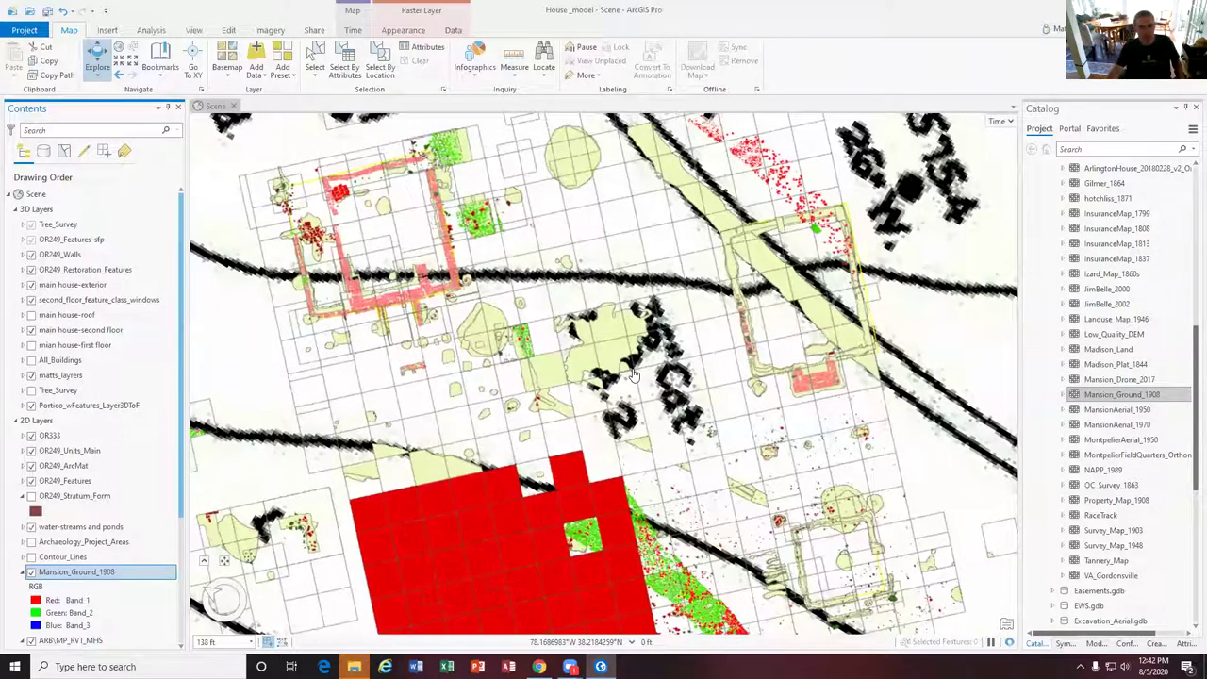
Examine the 1908 map's tree, well and pavement markings between the excavation area and the main house
{"action": "scroll", "coordinate": [587, 385], "scroll_direction": "down", "scroll_amount": 3}
{"action": "scroll", "coordinate": [501, 424], "scroll_direction": "down", "scroll_amount": 1}
{"action": "left_click_drag", "start_coordinate": [503, 425], "coordinate": [746, 547]}
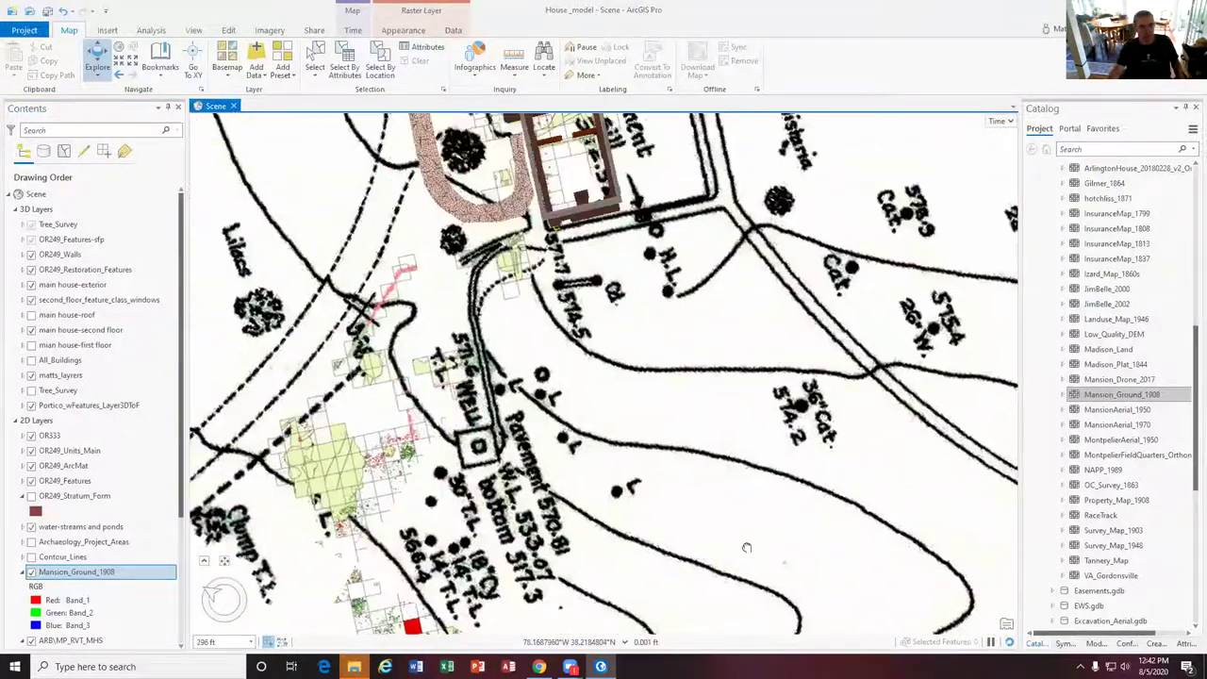
{"action": "left_click_drag", "start_coordinate": [544, 286], "coordinate": [809, 571]}
{"action": "middle_click_drag", "start_coordinate": [623, 385], "coordinate": [977, 400]}
Examine the main house model, fence line and driveway against the contours and plantings of the 1908 map
{"action": "middle_click_drag", "start_coordinate": [614, 483], "coordinate": [672, 404]}
{"action": "scroll", "coordinate": [671, 403], "scroll_direction": "down", "scroll_amount": 1}
{"action": "scroll", "coordinate": [672, 404], "scroll_direction": "down", "scroll_amount": 3}
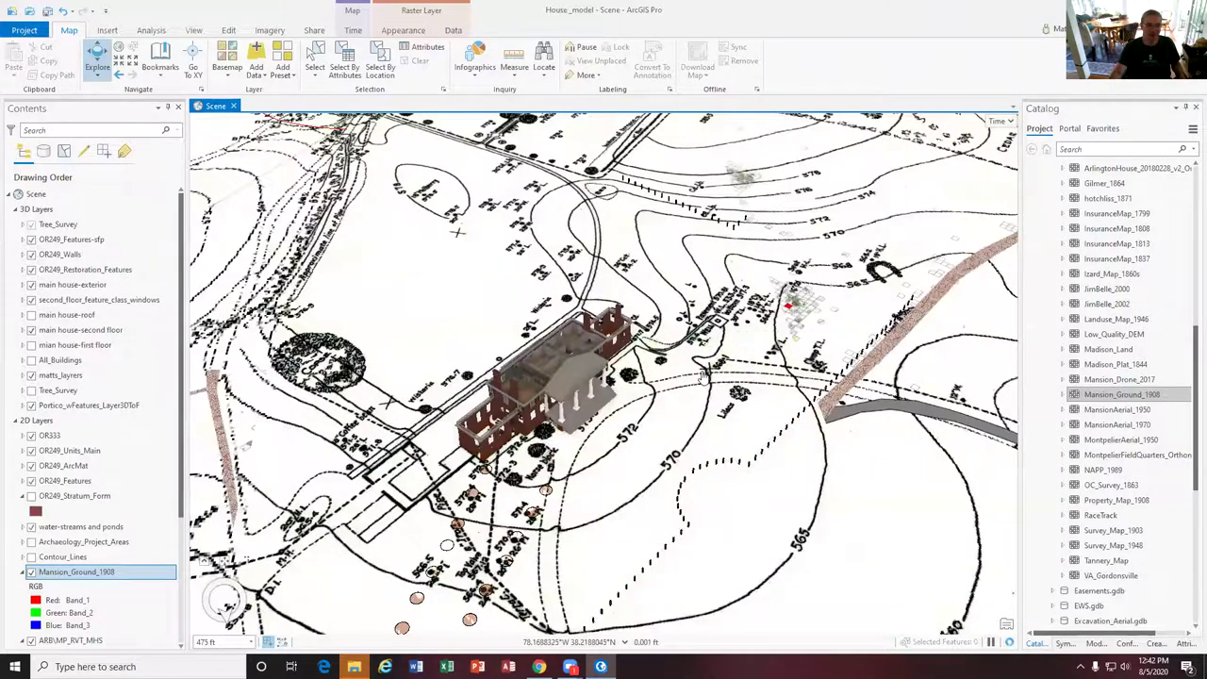
{"action": "scroll", "coordinate": [425, 494], "scroll_direction": "up", "scroll_amount": 4}
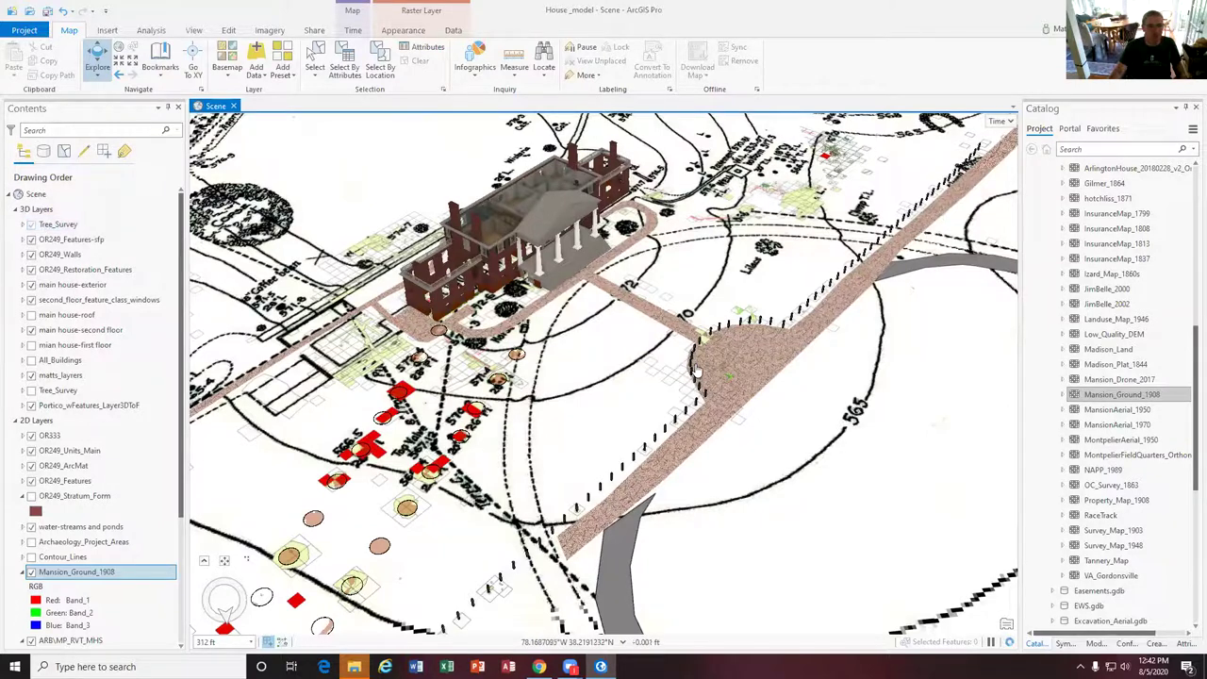
{"action": "left_click_drag", "start_coordinate": [743, 228], "coordinate": [666, 429]}
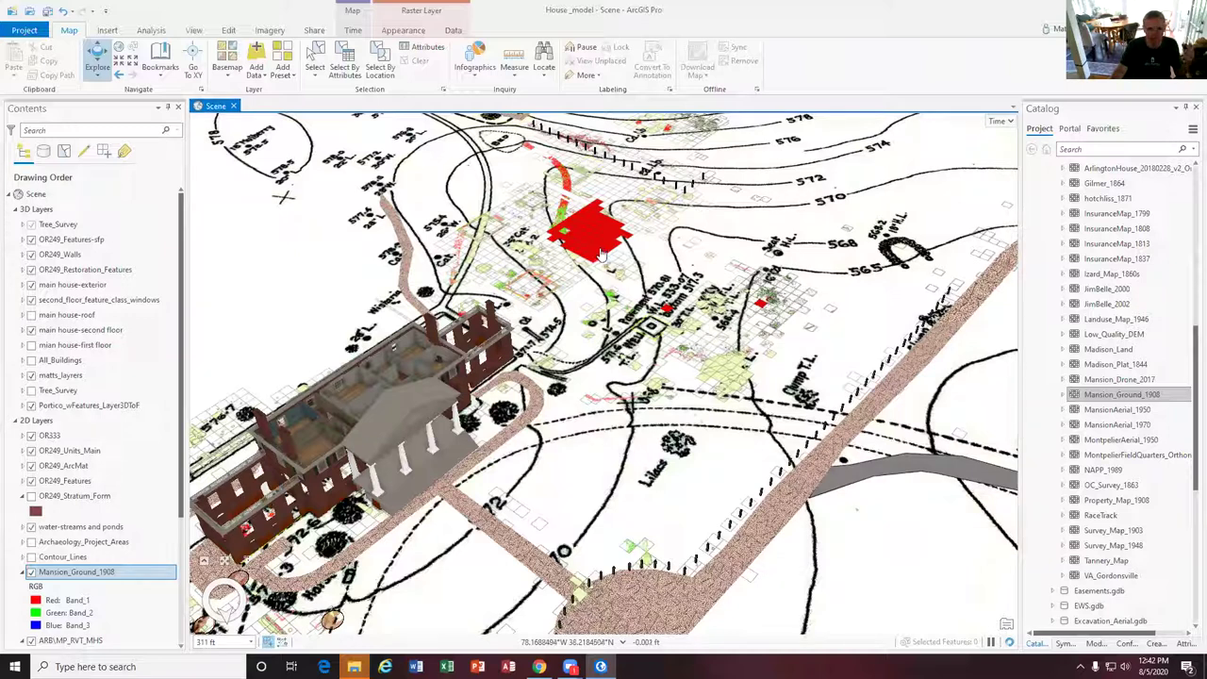
Hide the second_floor_feature_class_windows layer of the main house model
{"action": "left_click_drag", "start_coordinate": [507, 365], "coordinate": [515, 337]}
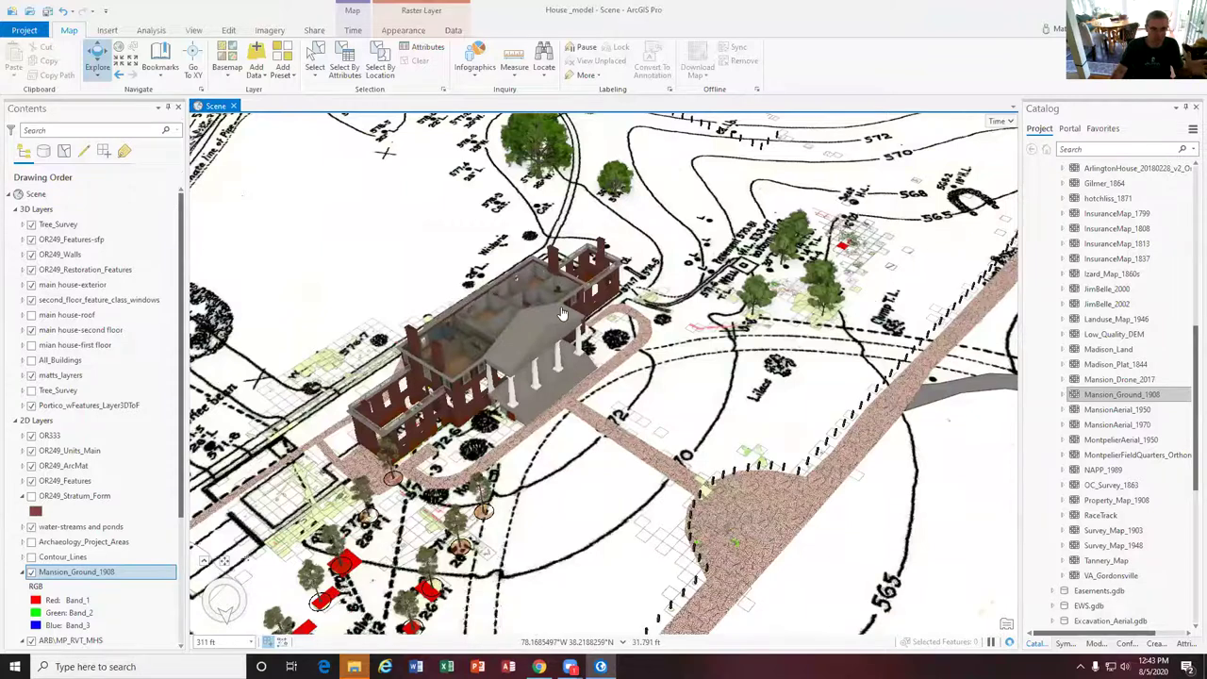
{"action": "scroll", "coordinate": [564, 318], "scroll_direction": "up", "scroll_amount": 2}
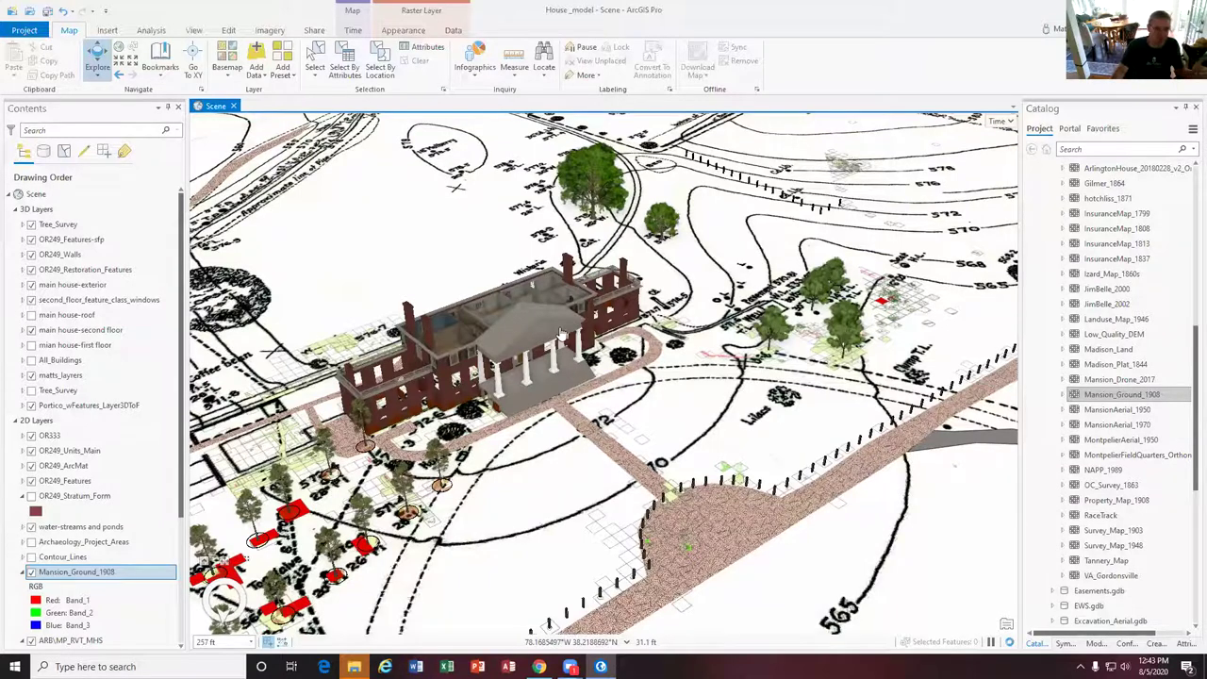
{"action": "scroll", "coordinate": [566, 335], "scroll_direction": "up", "scroll_amount": 2}
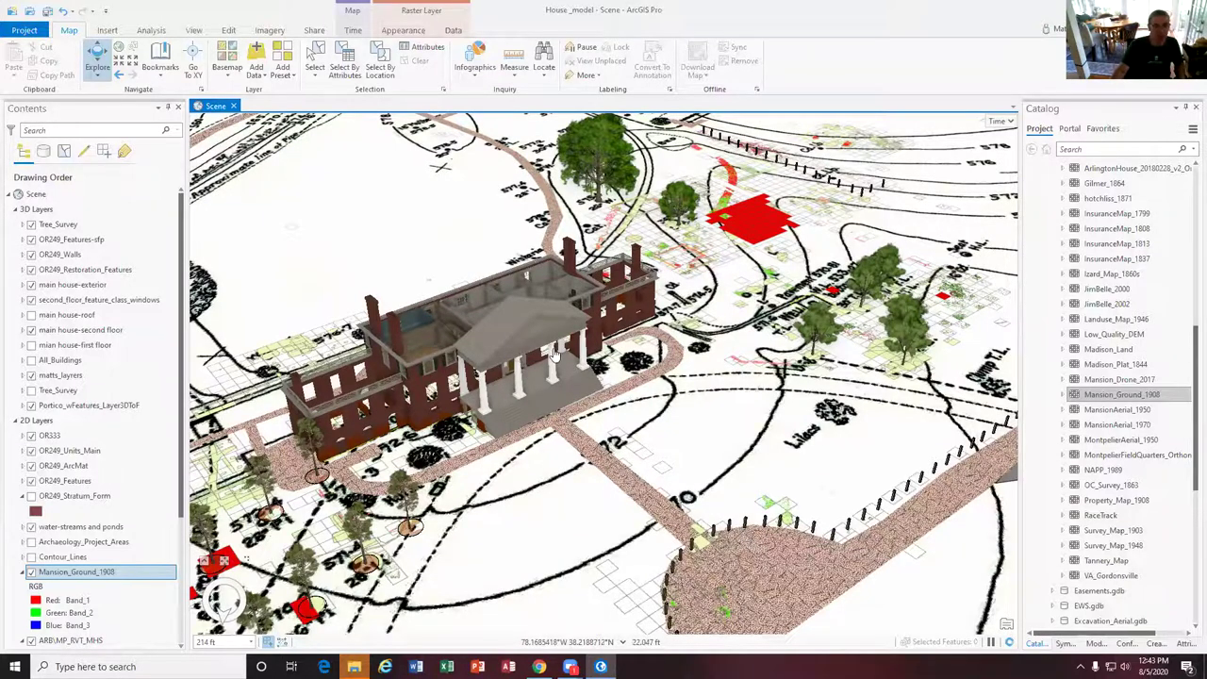
{"action": "scroll", "coordinate": [557, 354], "scroll_direction": "up", "scroll_amount": 4}
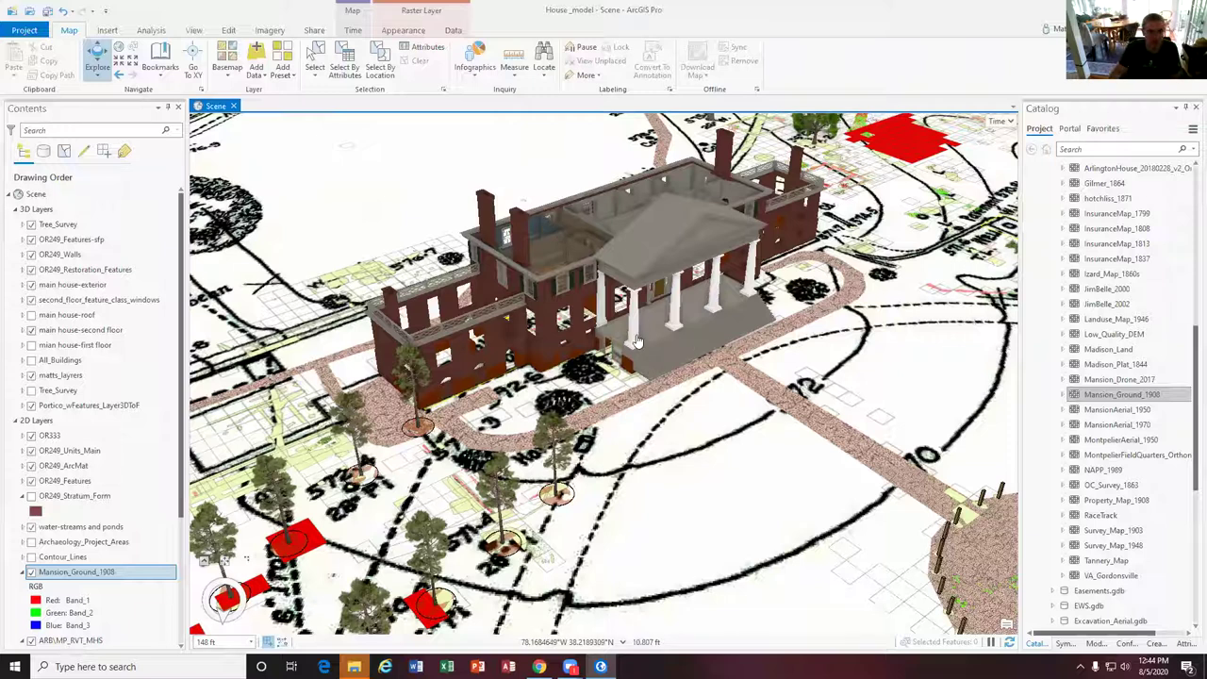
{"action": "left_click", "coordinate": [33, 299]}
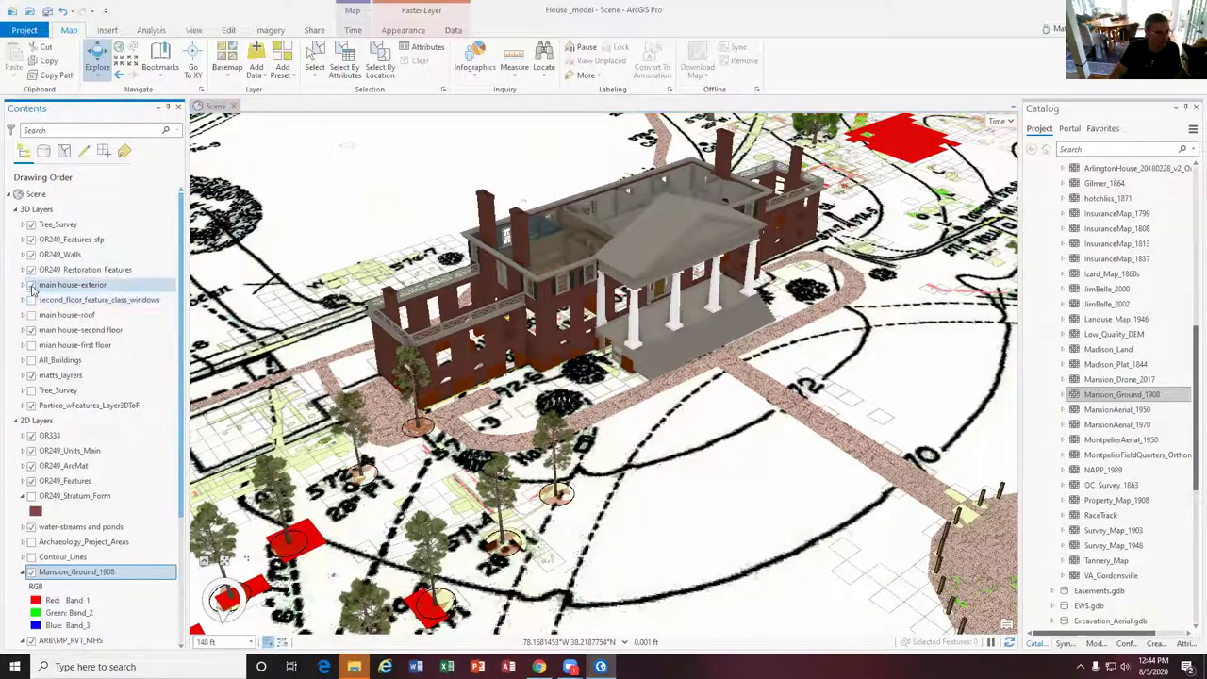
Hide the main house-second floor layer and look closely at the portico's base and steps
{"action": "left_click", "coordinate": [33, 284]}
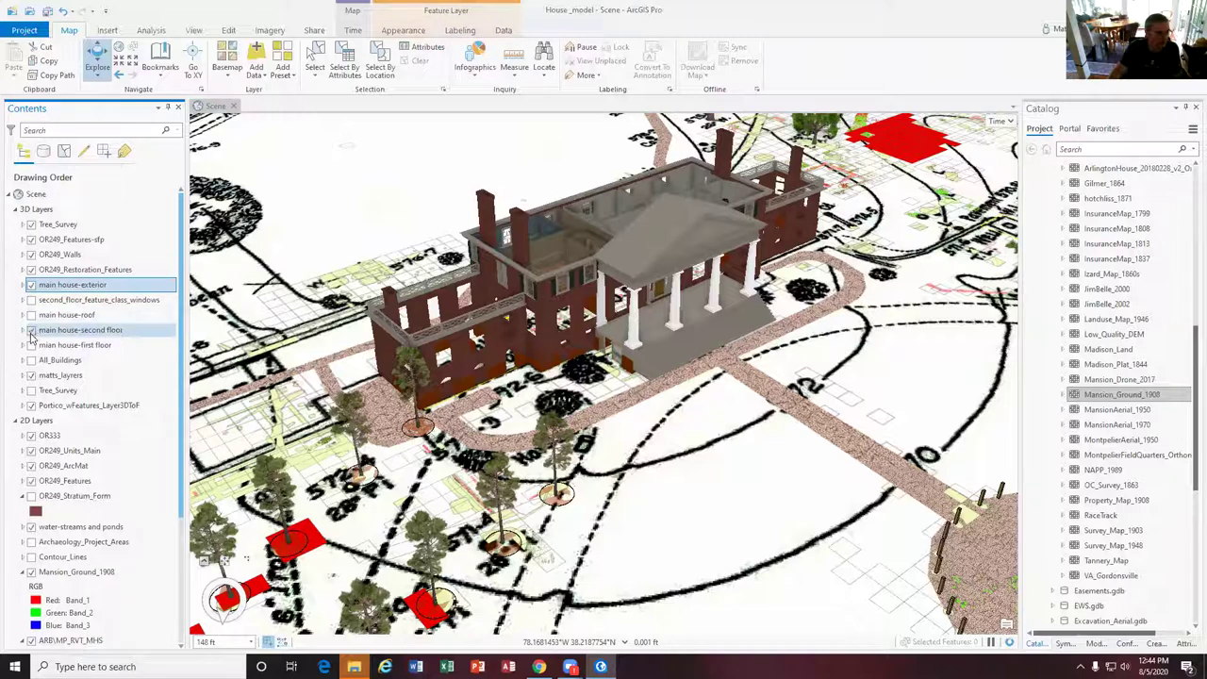
{"action": "left_click", "coordinate": [31, 330]}
{"action": "scroll", "coordinate": [639, 375], "scroll_direction": "up", "scroll_amount": 5}
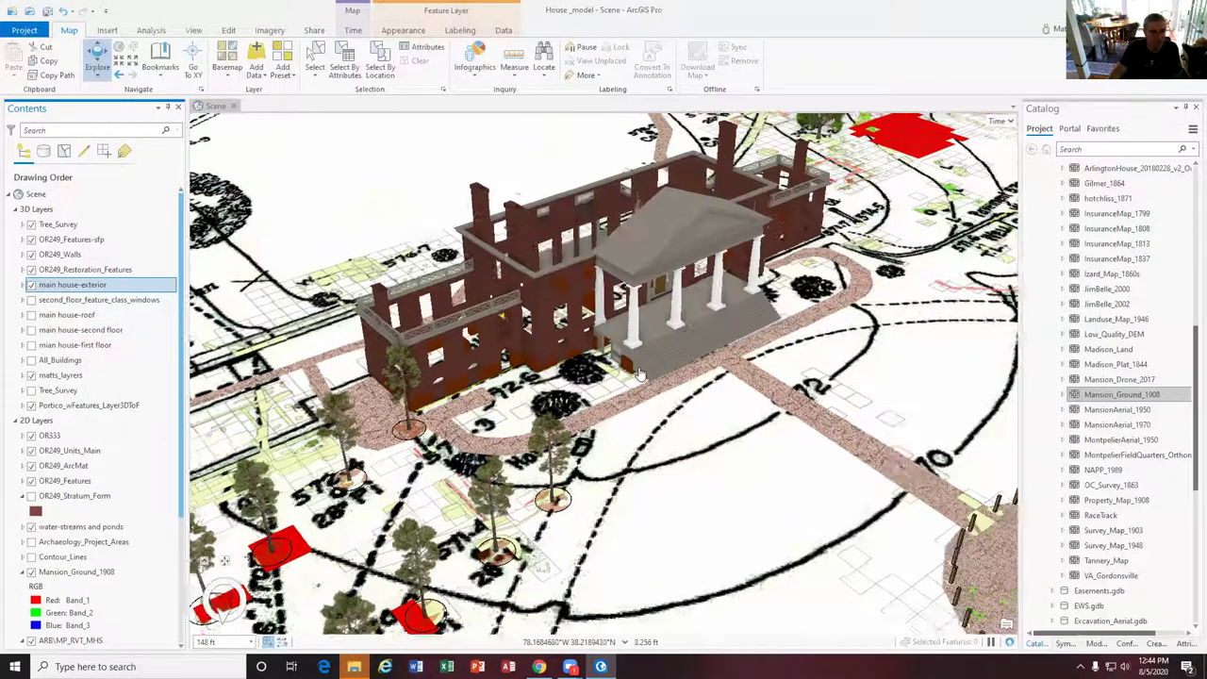
{"action": "scroll", "coordinate": [640, 374], "scroll_direction": "up", "scroll_amount": 5}
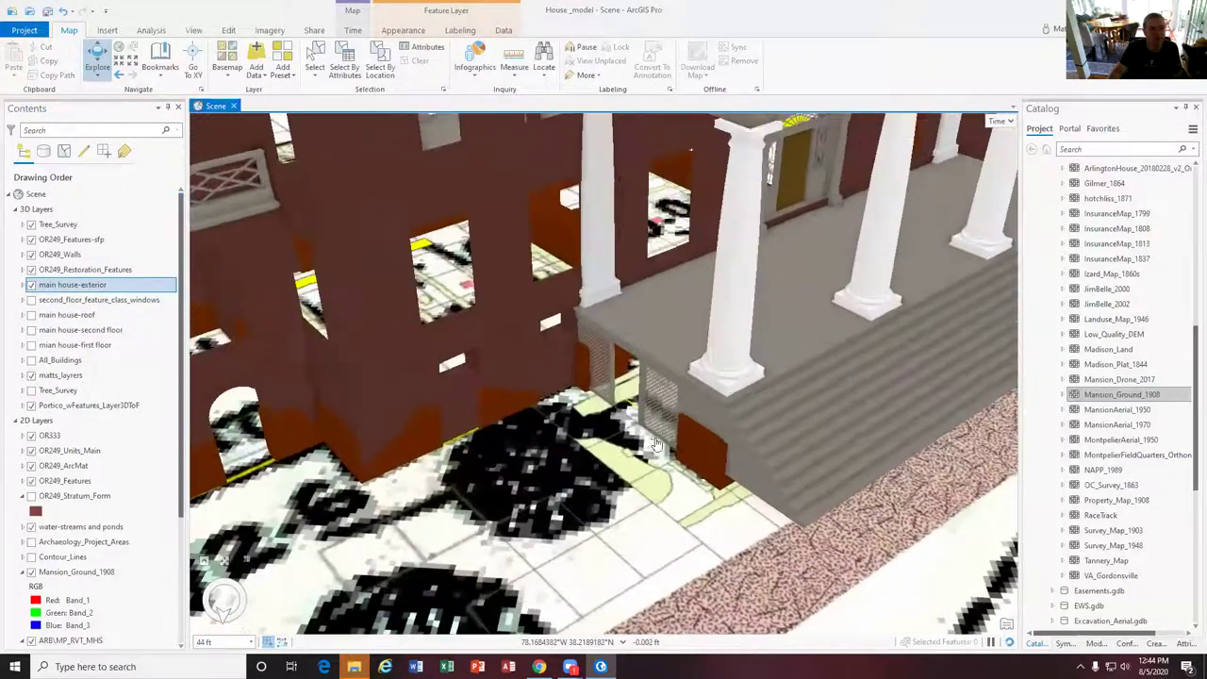
{"action": "scroll", "coordinate": [723, 469], "scroll_direction": "down", "scroll_amount": 5}
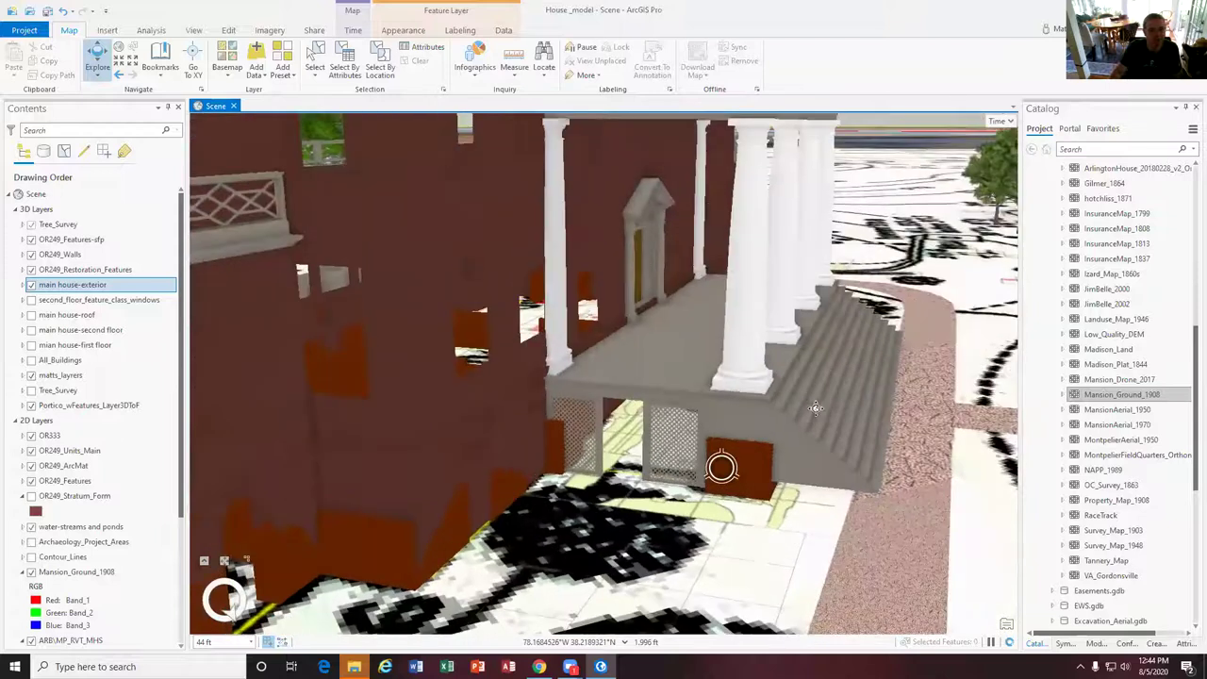
Hide the Mansion_Ground_1908, ARB\MP_RVT_MHS and DEM.tif layers beneath the house model
{"action": "left_click", "coordinate": [32, 573]}
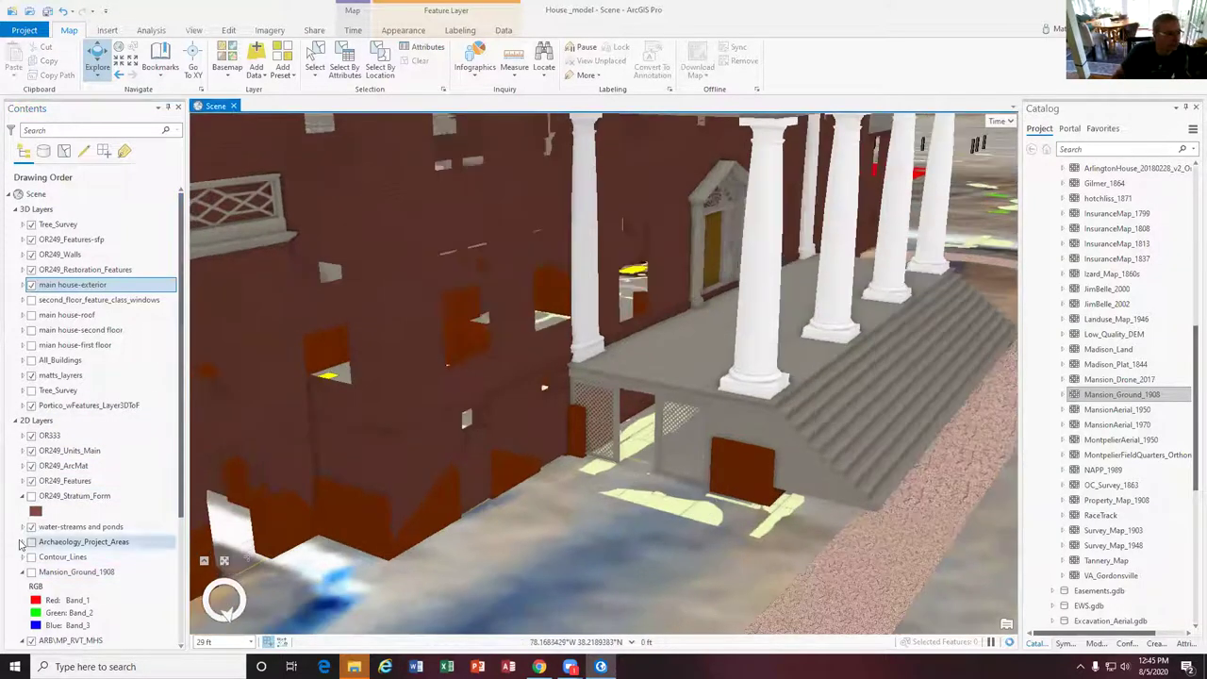
{"action": "scroll", "coordinate": [19, 545], "scroll_direction": "down", "scroll_amount": 3}
{"action": "scroll", "coordinate": [19, 545], "scroll_direction": "down", "scroll_amount": 2}
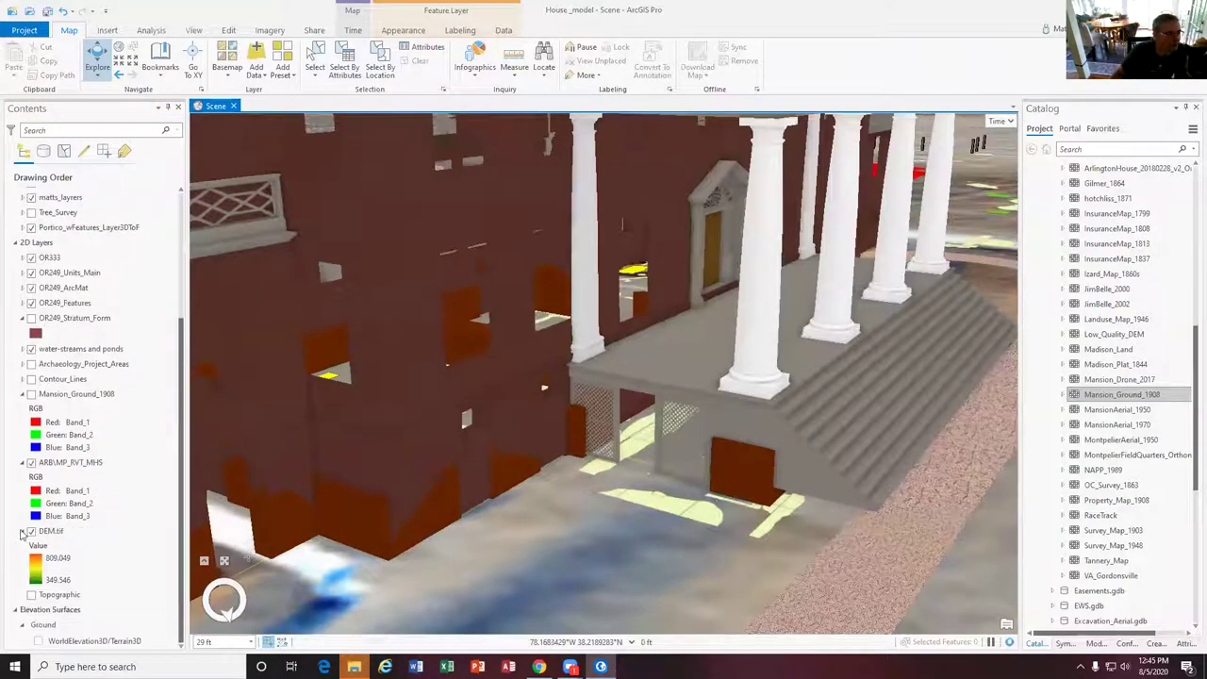
{"action": "left_click", "coordinate": [32, 464]}
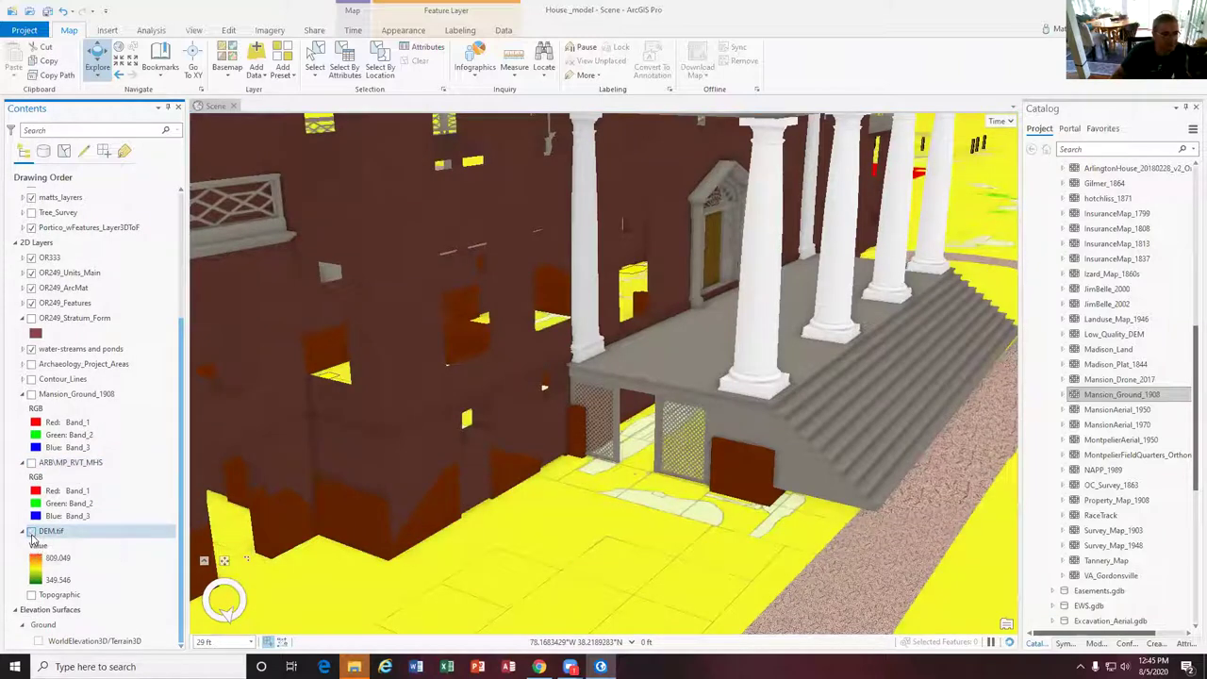
{"action": "left_click", "coordinate": [32, 532]}
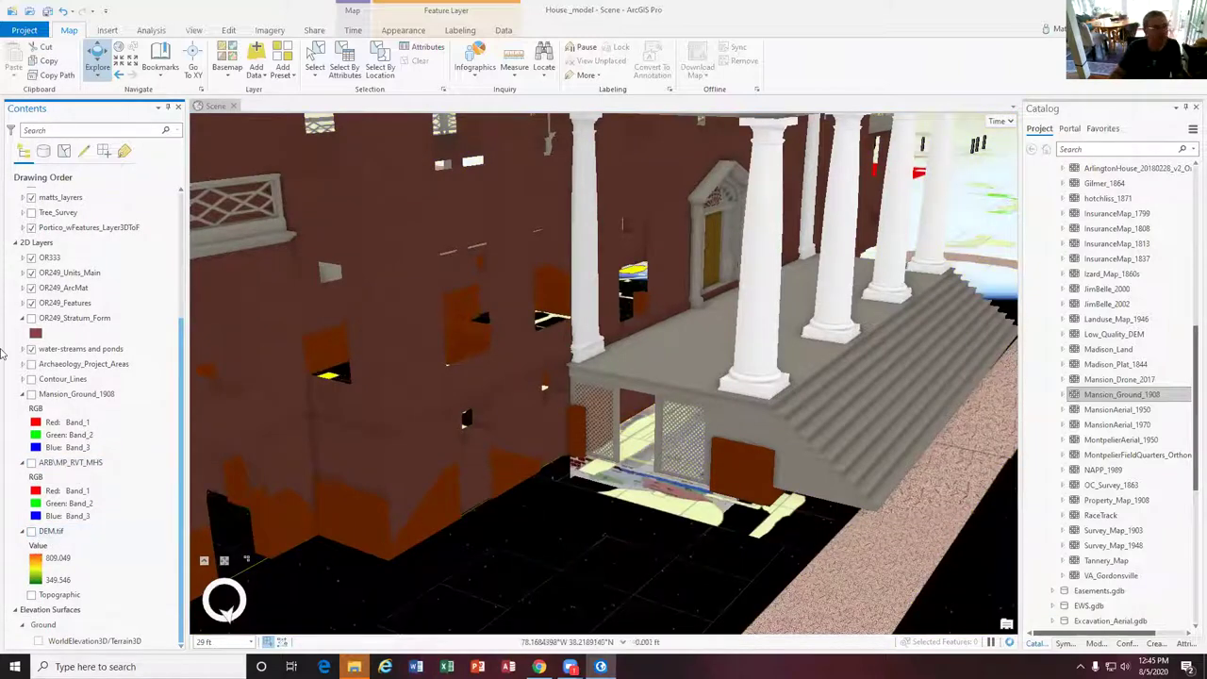
Hide the main house-exterior and OR249_Features layers to isolate the portico excavation model among the foundation walls
{"action": "scroll", "coordinate": [25, 317], "scroll_direction": "up", "scroll_amount": 5}
{"action": "left_click", "coordinate": [33, 259]}
{"action": "left_click", "coordinate": [32, 259]}
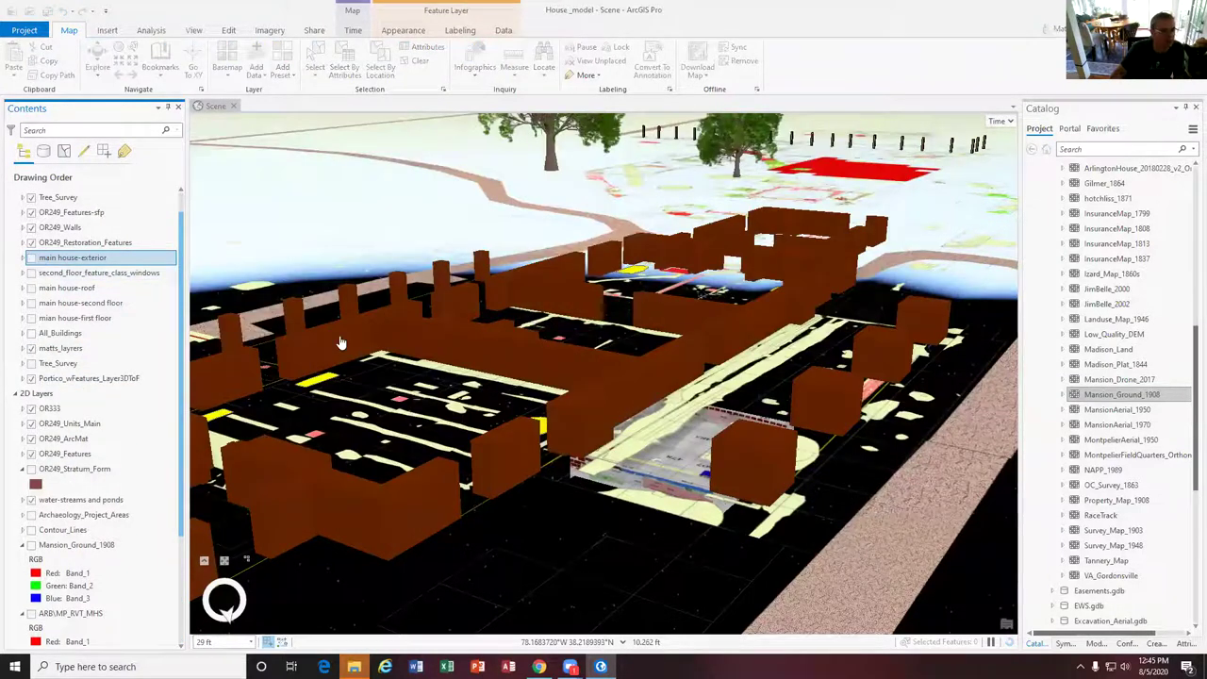
{"action": "middle_click_drag", "start_coordinate": [724, 441], "coordinate": [850, 426]}
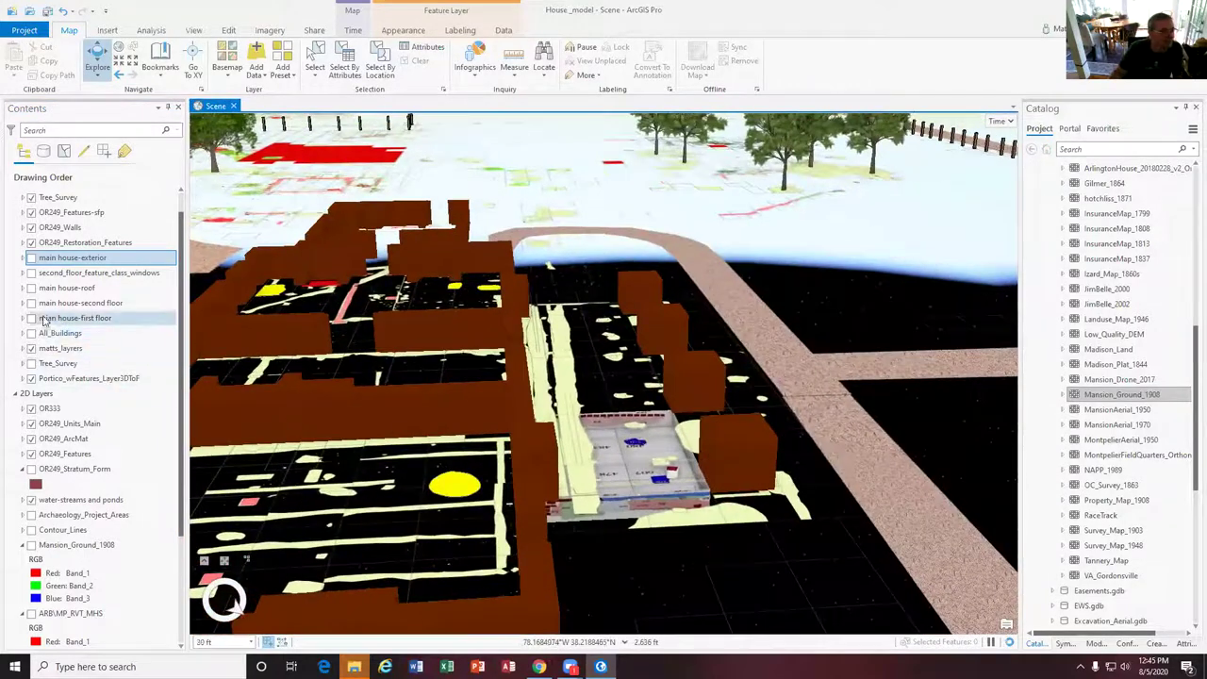
{"action": "left_click", "coordinate": [31, 349]}
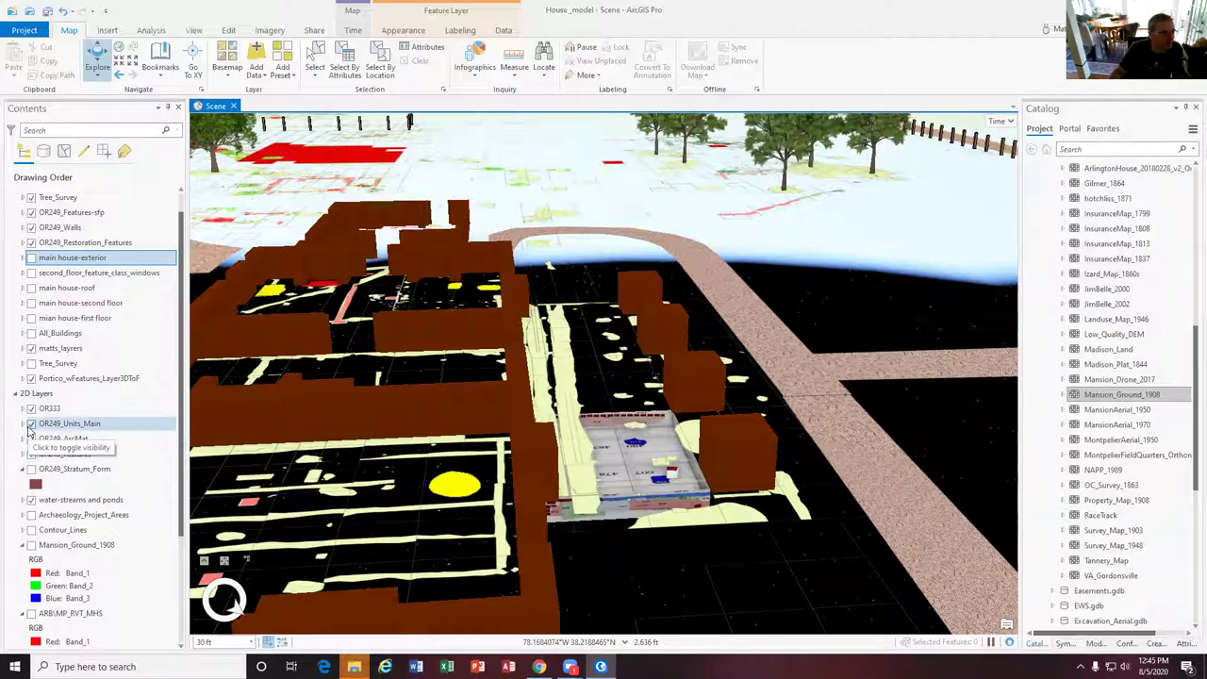
{"action": "left_click", "coordinate": [31, 454]}
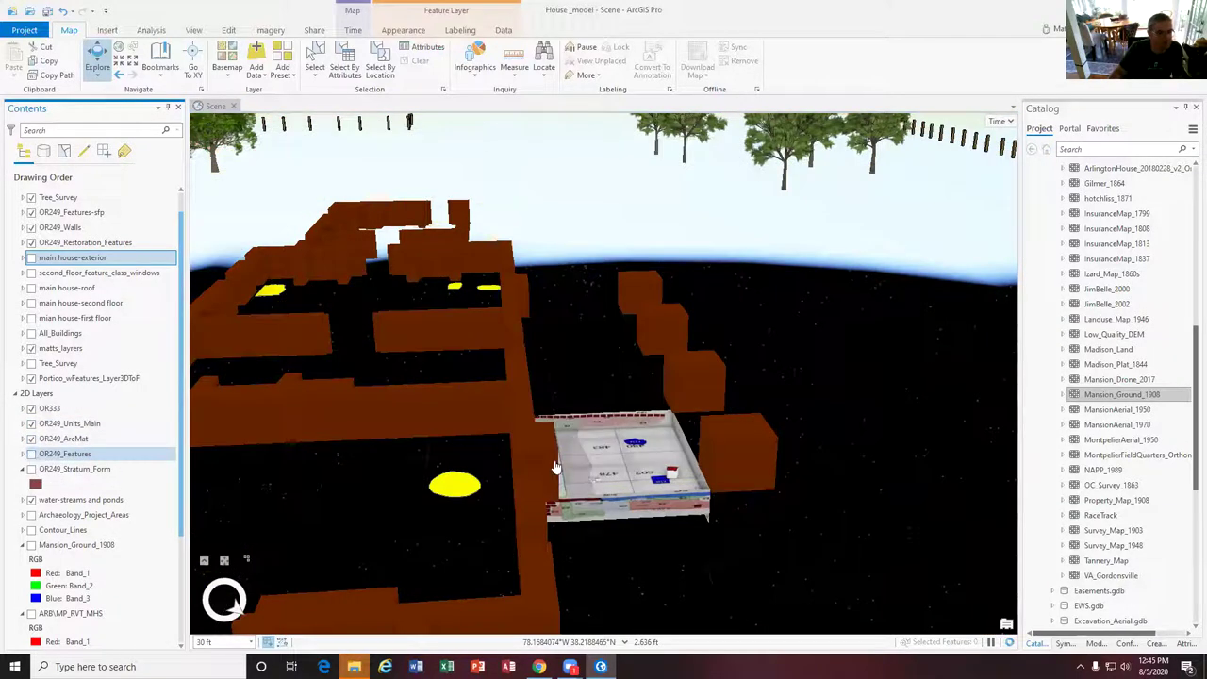
Examine the portico excavation model's unit floor and the soil strata on its MT 480 S wall profile
{"action": "middle_click_drag", "start_coordinate": [736, 465], "coordinate": [659, 433]}
{"action": "scroll", "coordinate": [659, 434], "scroll_direction": "up", "scroll_amount": 6}
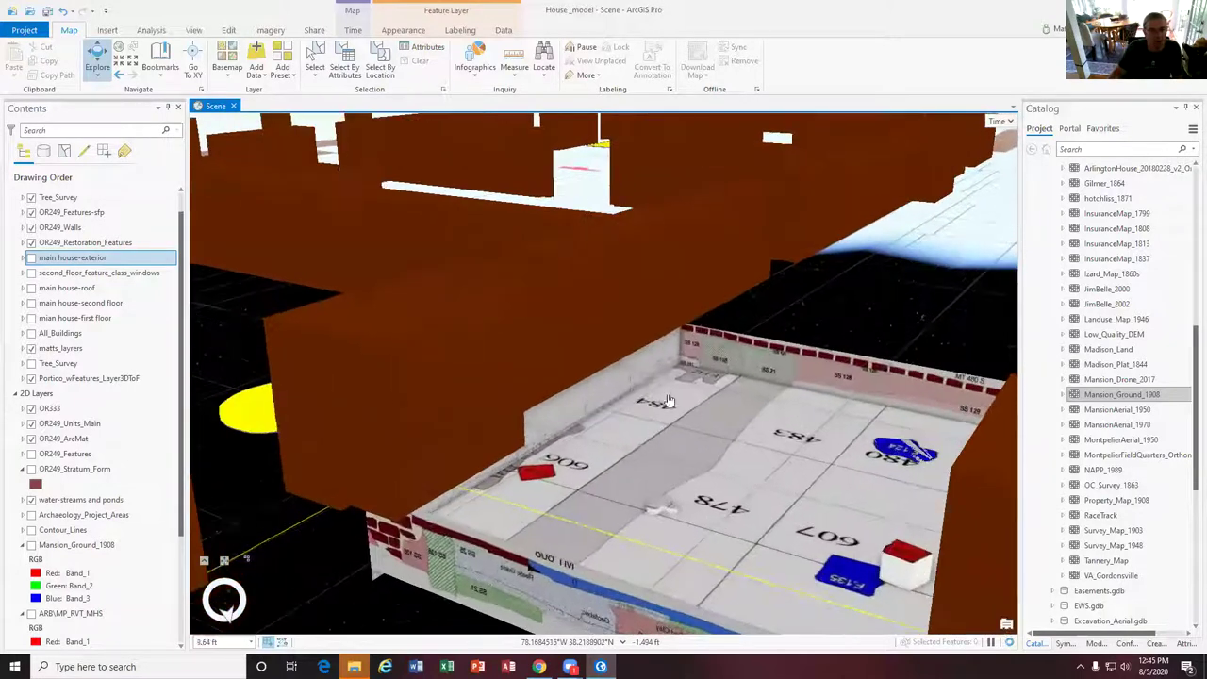
{"action": "scroll", "coordinate": [604, 401], "scroll_direction": "up", "scroll_amount": 2}
{"action": "mouse_move", "coordinate": [616, 414]}
{"action": "middle_mouse_down"}
{"action": "mouse_move", "coordinate": [634, 436]}
{"action": "mouse_move", "coordinate": [601, 399]}
{"action": "middle_mouse_up"}
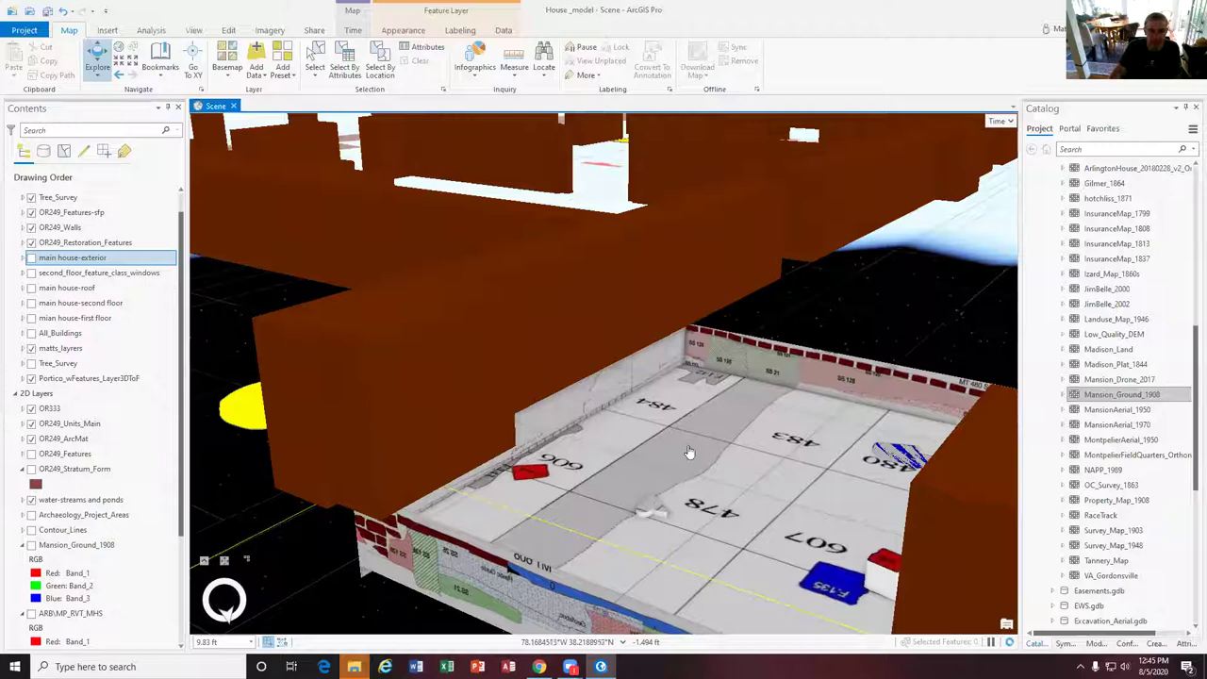
{"action": "middle_click_drag", "start_coordinate": [666, 386], "coordinate": [760, 398]}
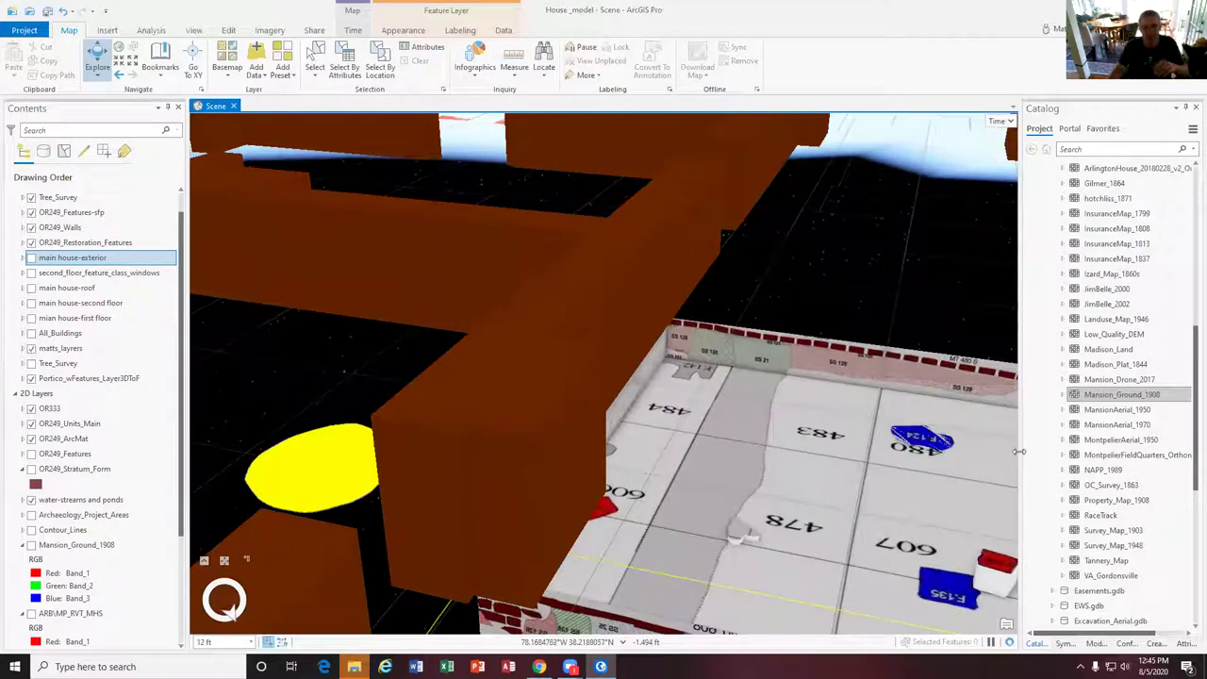
{"action": "scroll", "coordinate": [855, 418], "scroll_direction": "up", "scroll_amount": 5}
{"action": "scroll", "coordinate": [957, 394], "scroll_direction": "up", "scroll_amount": 3}
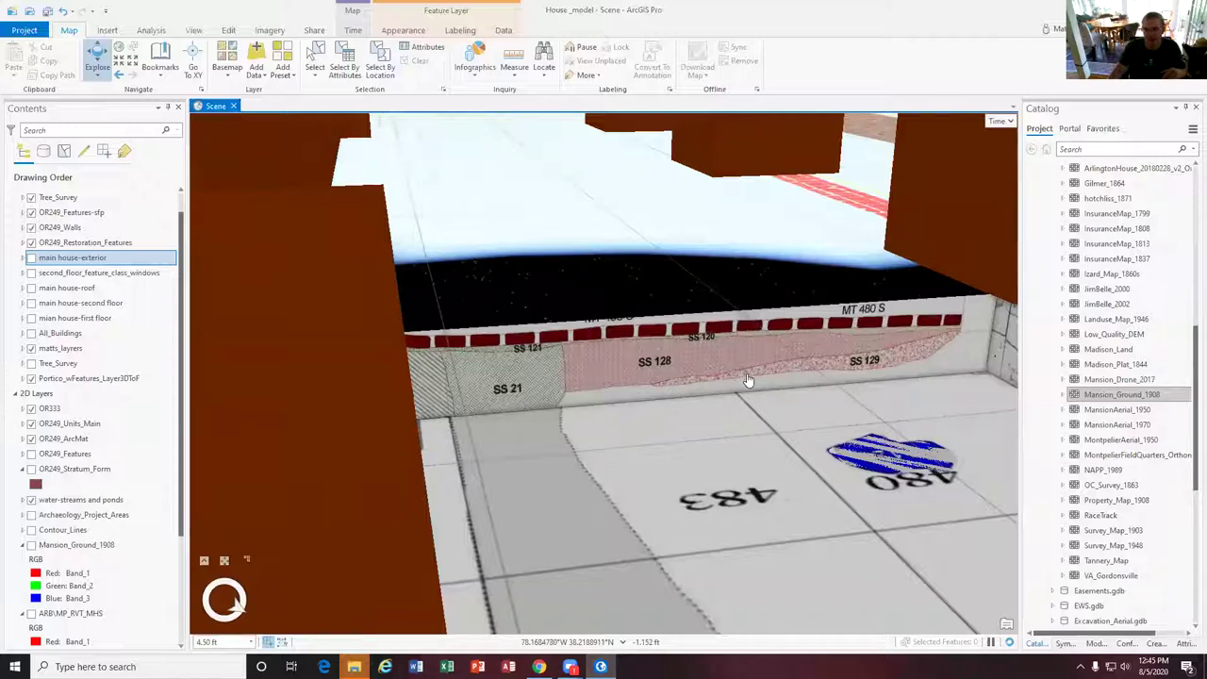
{"action": "left_click_drag", "start_coordinate": [875, 430], "coordinate": [822, 342]}
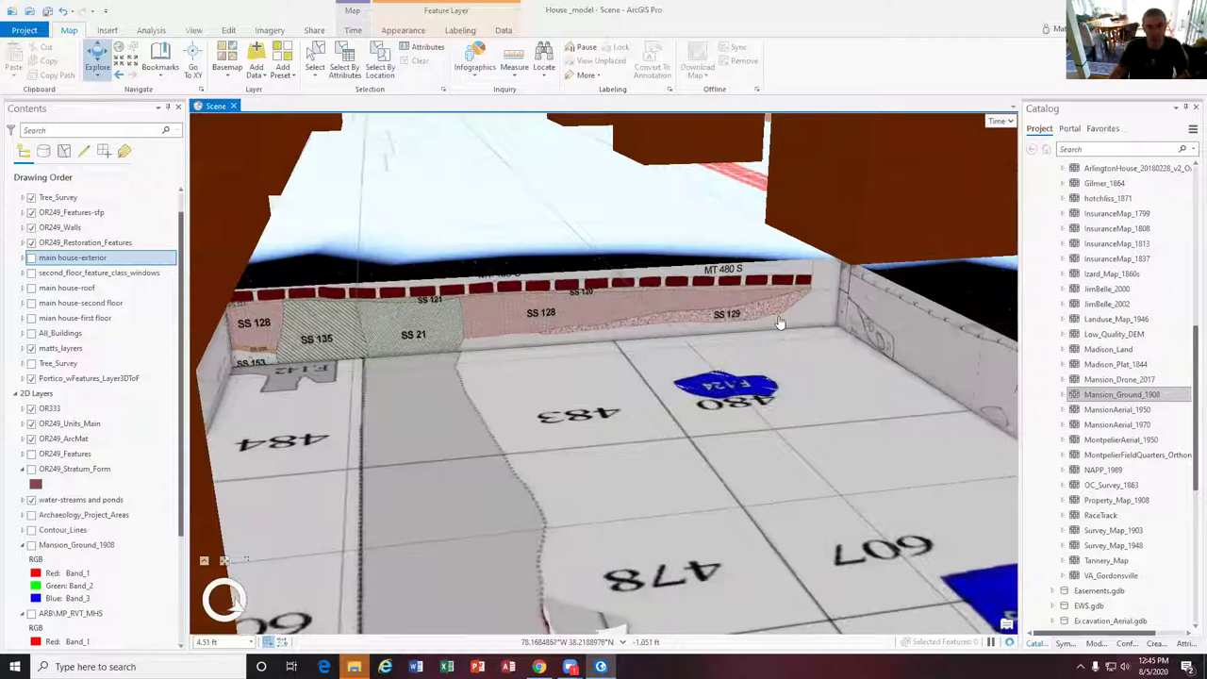
{"action": "scroll", "coordinate": [778, 326], "scroll_direction": "down", "scroll_amount": 2}
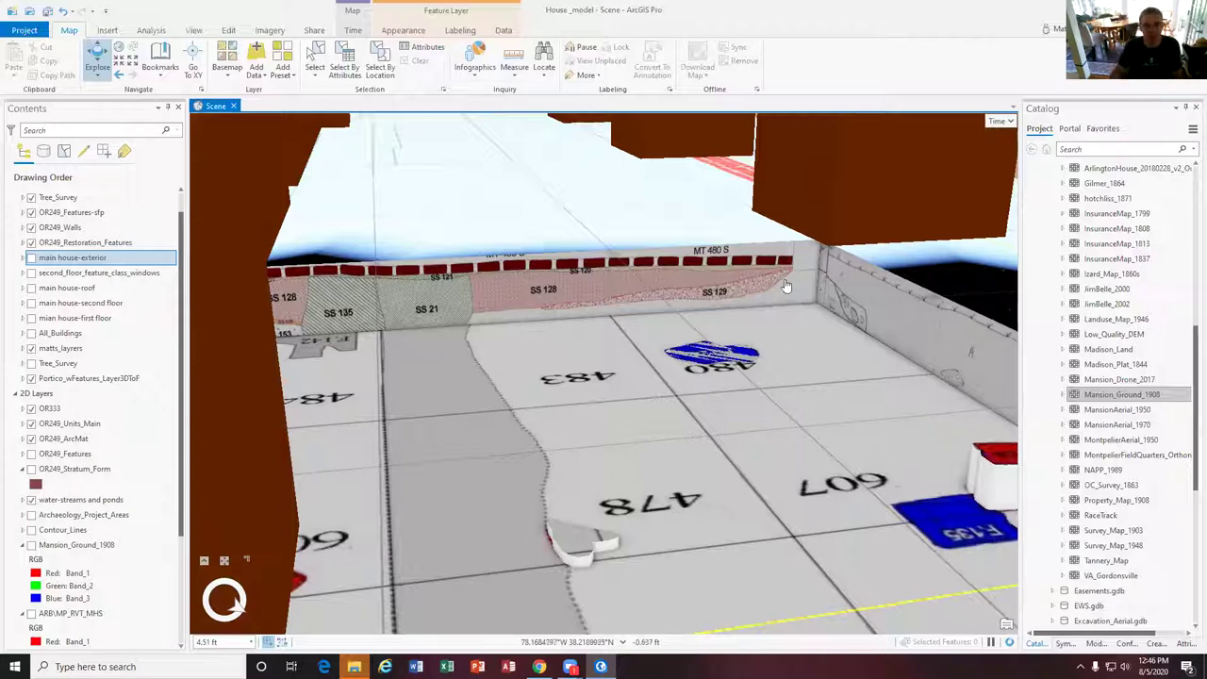
{"action": "left_click_drag", "start_coordinate": [676, 316], "coordinate": [721, 357]}
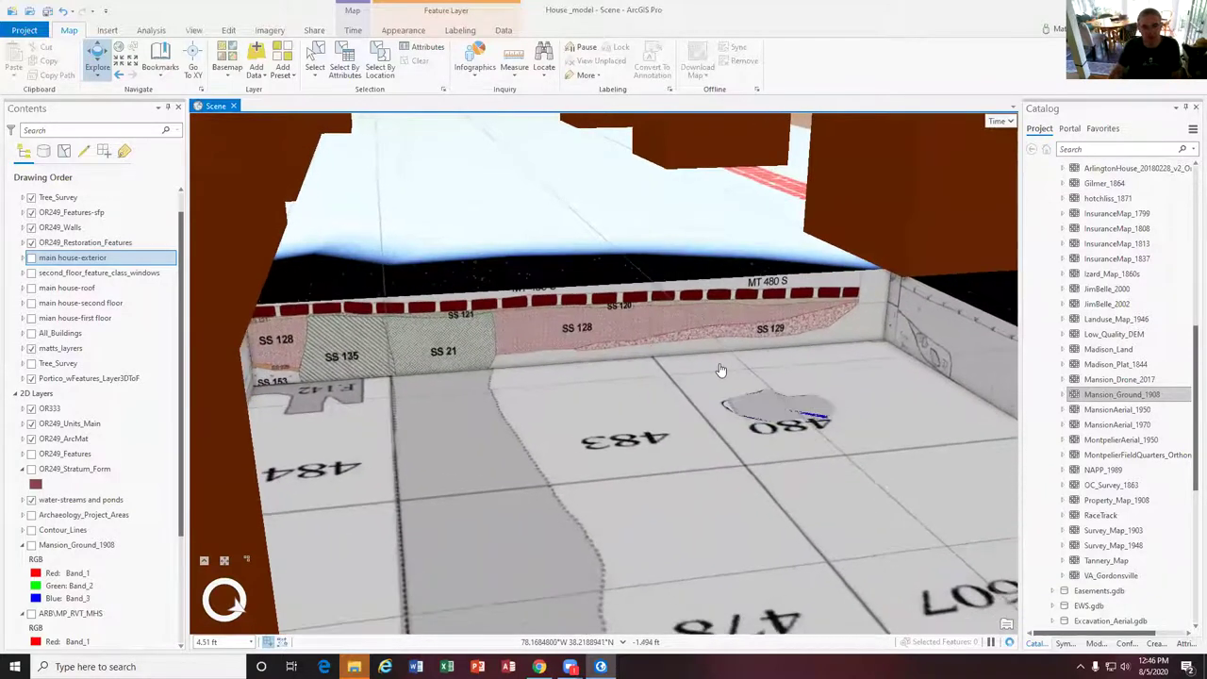
Examine the opposite wall profile above units 468 and 608, including its Red Clay, Geofabric and Plastic Guide strata
{"action": "left_click_drag", "start_coordinate": [603, 335], "coordinate": [672, 543]}
{"action": "middle_click_drag", "start_coordinate": [945, 540], "coordinate": [324, 517]}
{"action": "left_click_drag", "start_coordinate": [827, 390], "coordinate": [636, 474]}
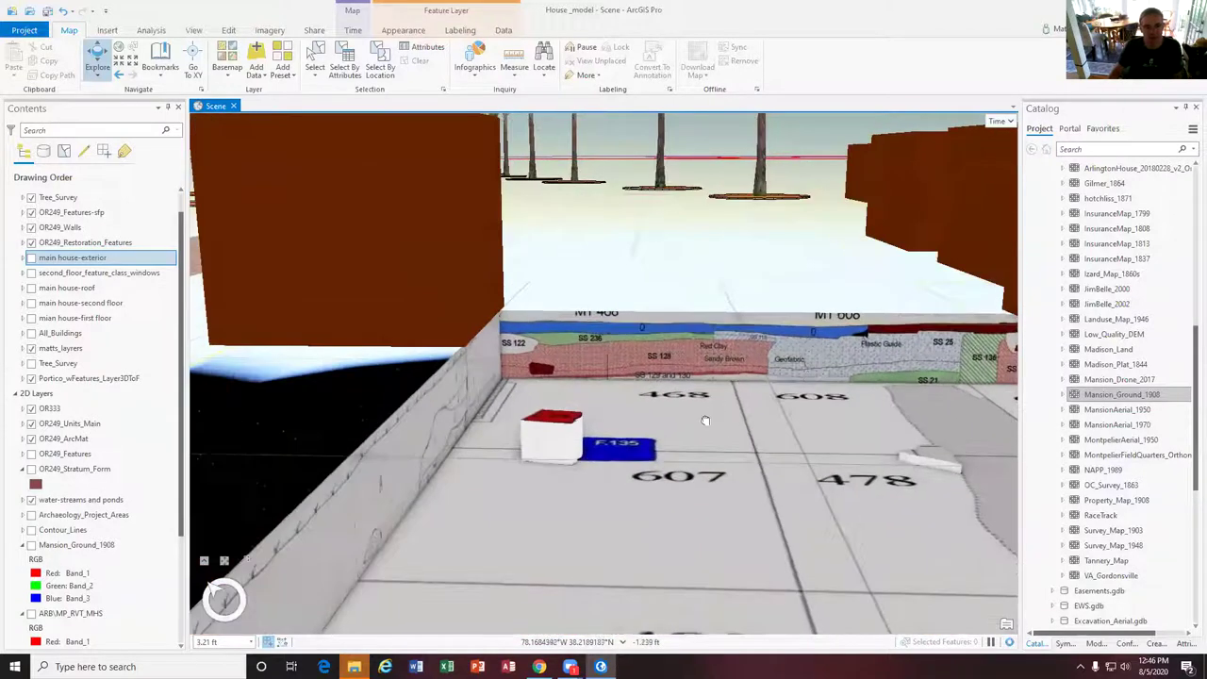
{"action": "left_click_drag", "start_coordinate": [755, 338], "coordinate": [695, 436]}
{"action": "scroll", "coordinate": [694, 430], "scroll_direction": "down", "scroll_amount": 3}
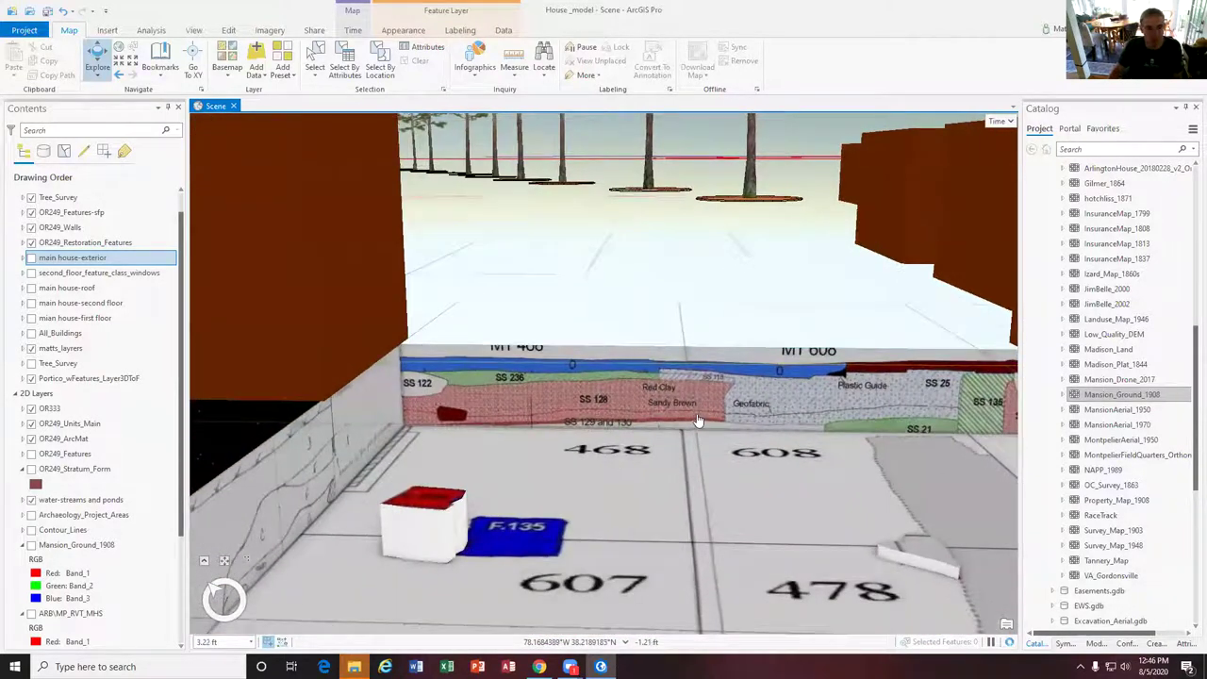
{"action": "middle_click_drag", "start_coordinate": [634, 440], "coordinate": [637, 499]}
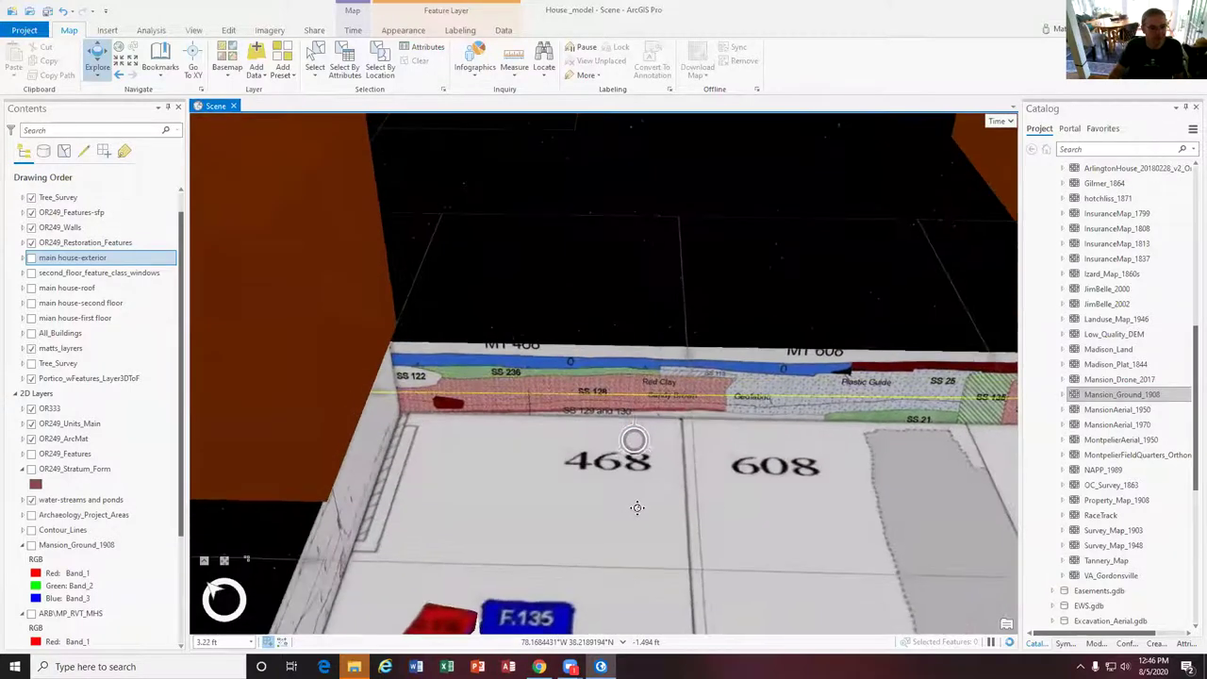
{"action": "scroll", "coordinate": [566, 443], "scroll_direction": "down", "scroll_amount": 3}
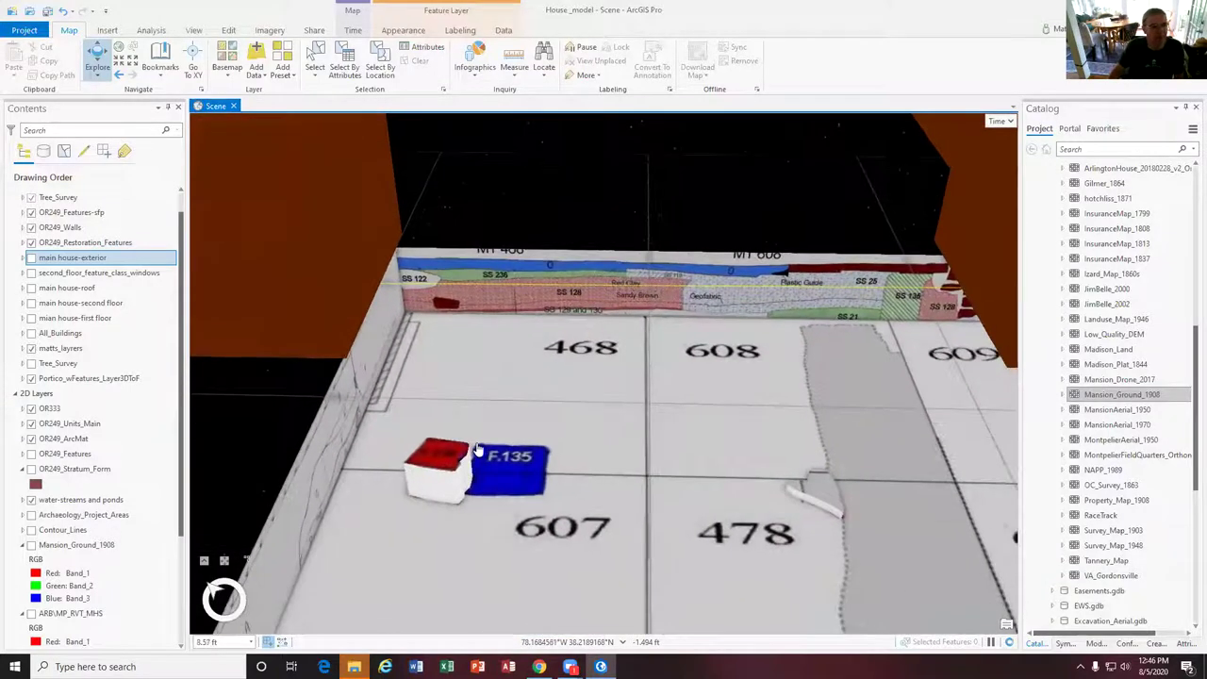
Inspect the pop-up attributes of the red-topped block beside feature F.135, and close them
{"action": "left_click", "coordinate": [442, 459]}
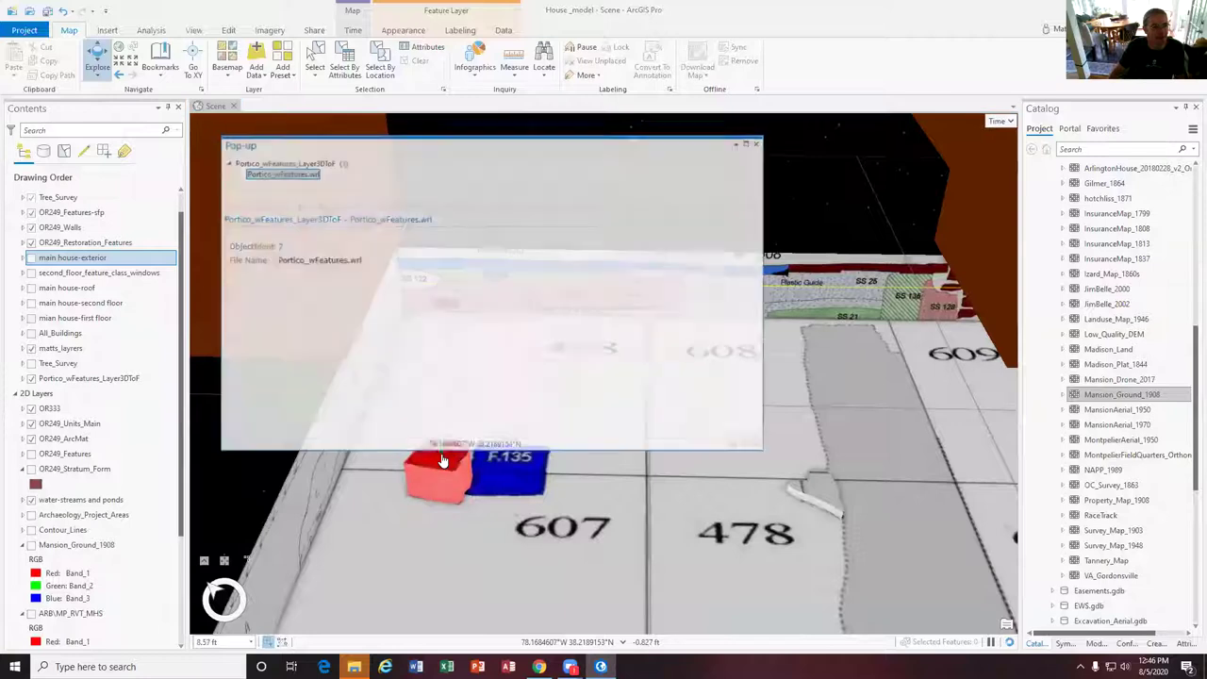
{"action": "left_click", "coordinate": [757, 142]}
{"action": "middle_click_drag", "start_coordinate": [483, 458], "coordinate": [453, 504]}
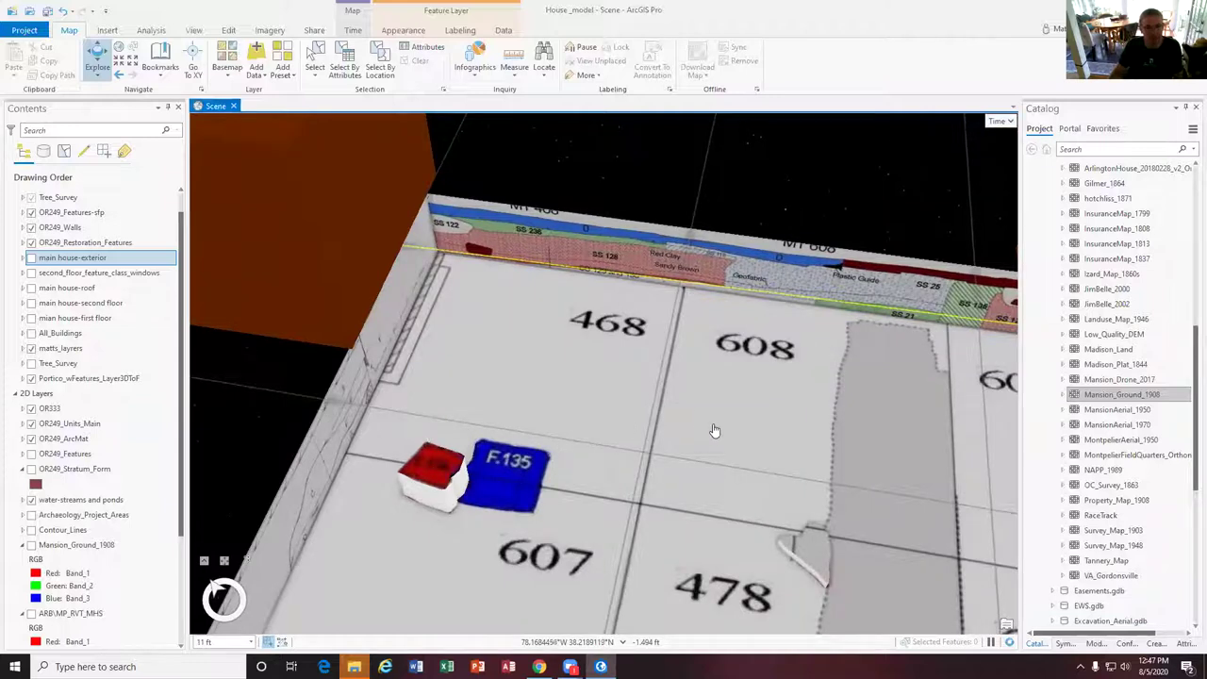
Examine excavation units 468, 608, 607 and 478 and the whole portico excavation's position between the piers and foundation wall
{"action": "scroll", "coordinate": [720, 436], "scroll_direction": "down", "scroll_amount": 2}
{"action": "scroll", "coordinate": [720, 437], "scroll_direction": "up", "scroll_amount": 4}
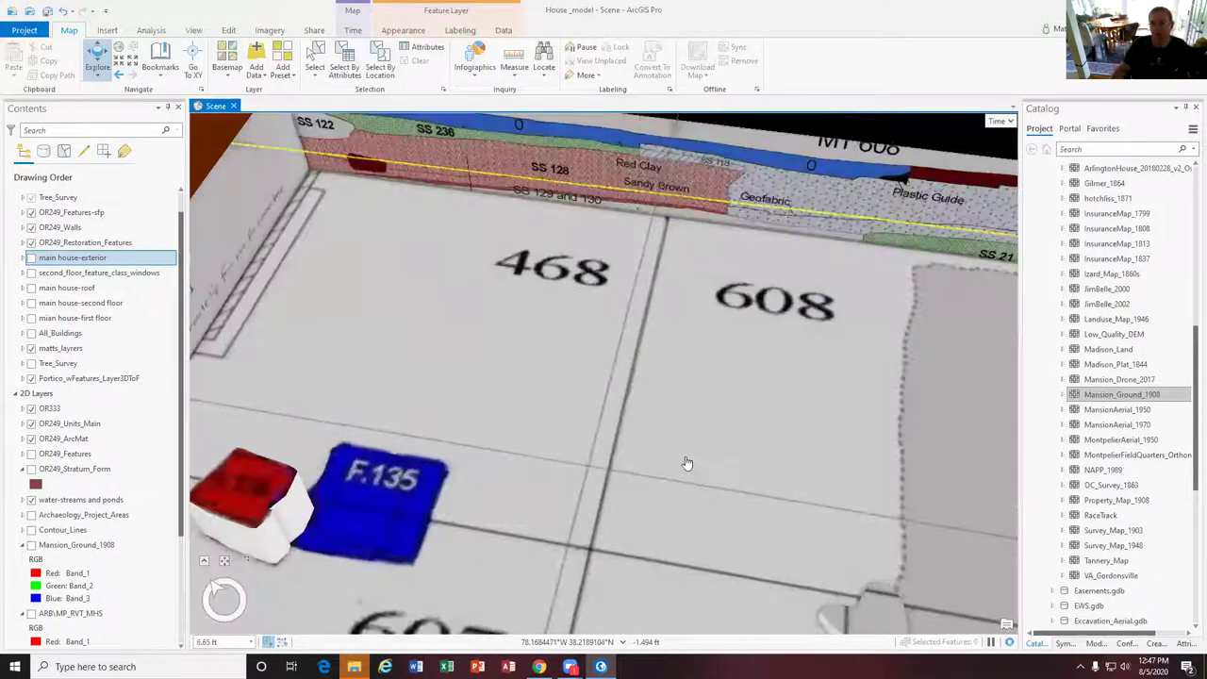
{"action": "scroll", "coordinate": [787, 330], "scroll_direction": "down", "scroll_amount": 2}
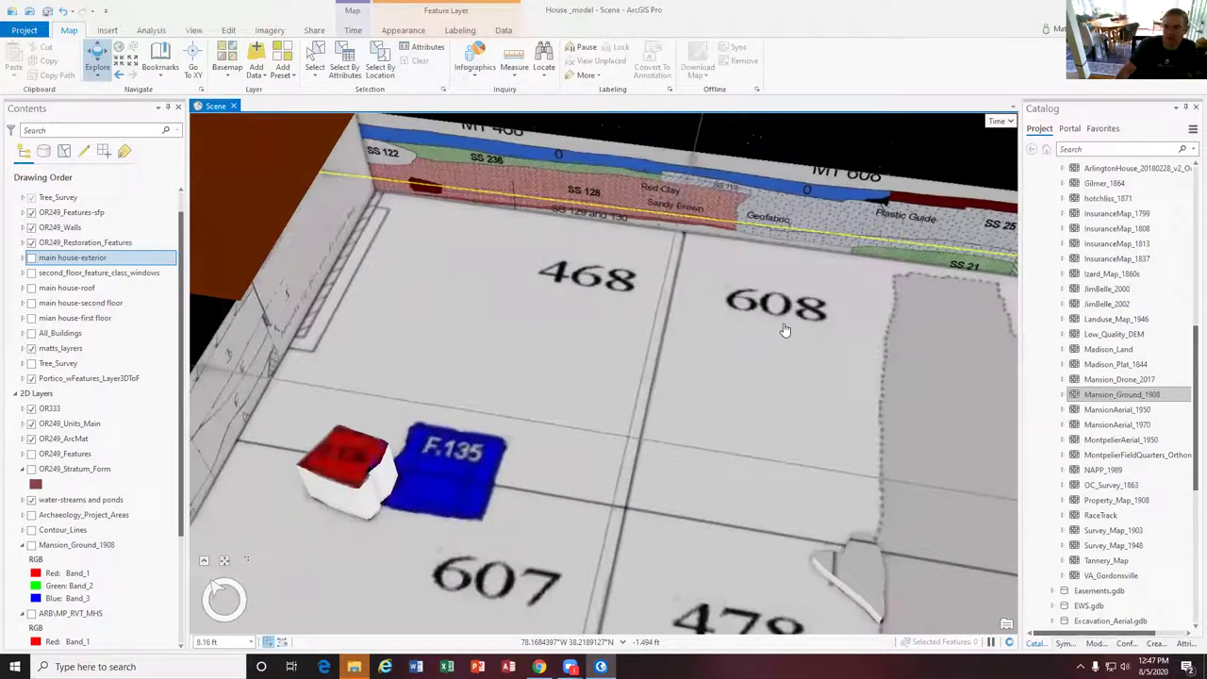
{"action": "scroll", "coordinate": [778, 351], "scroll_direction": "down", "scroll_amount": 3}
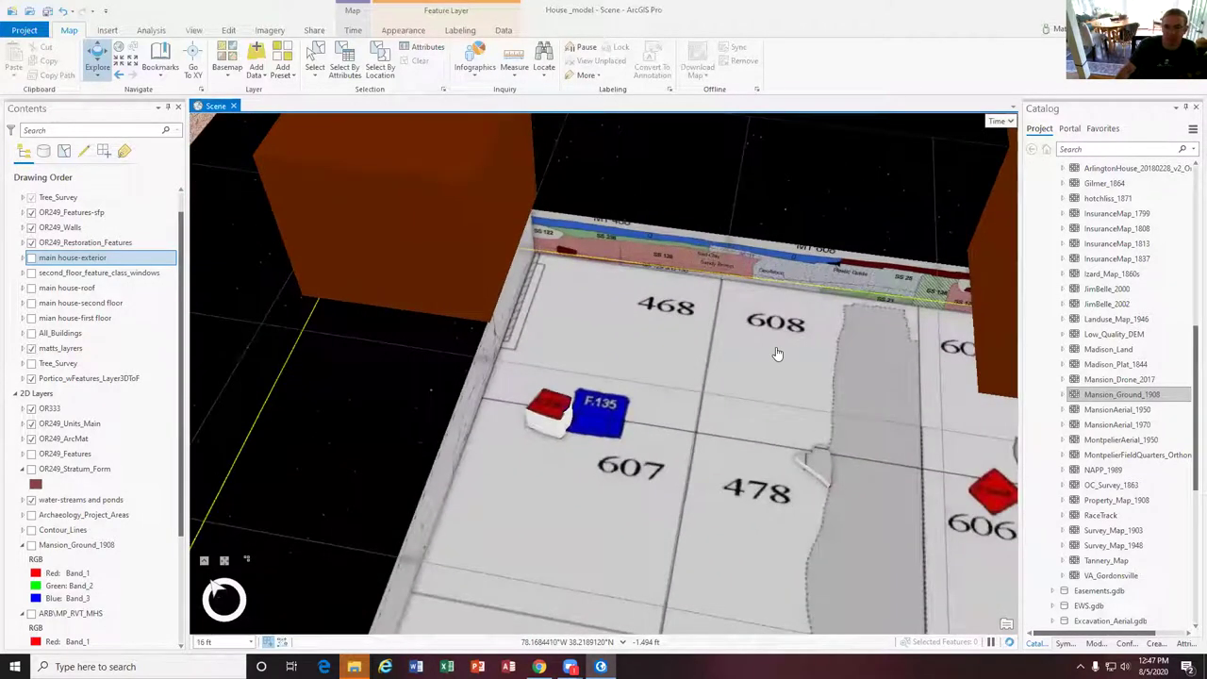
{"action": "middle_click_drag", "start_coordinate": [711, 341], "coordinate": [735, 352]}
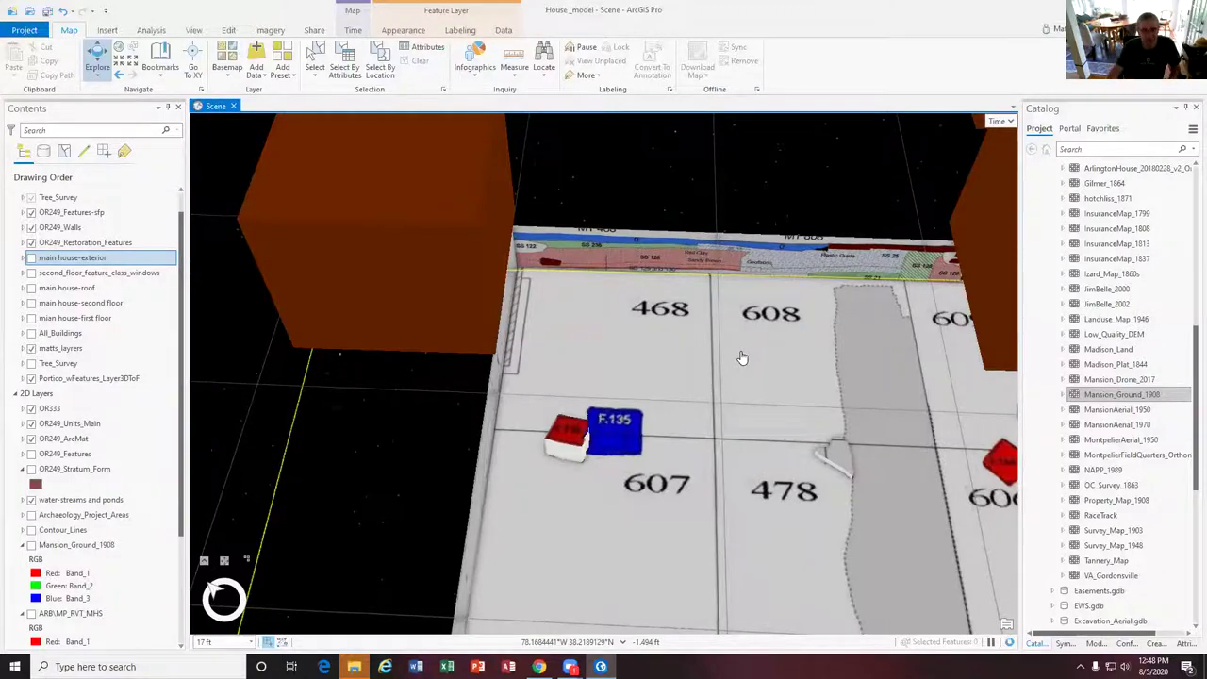
{"action": "scroll", "coordinate": [781, 342], "scroll_direction": "down", "scroll_amount": 5}
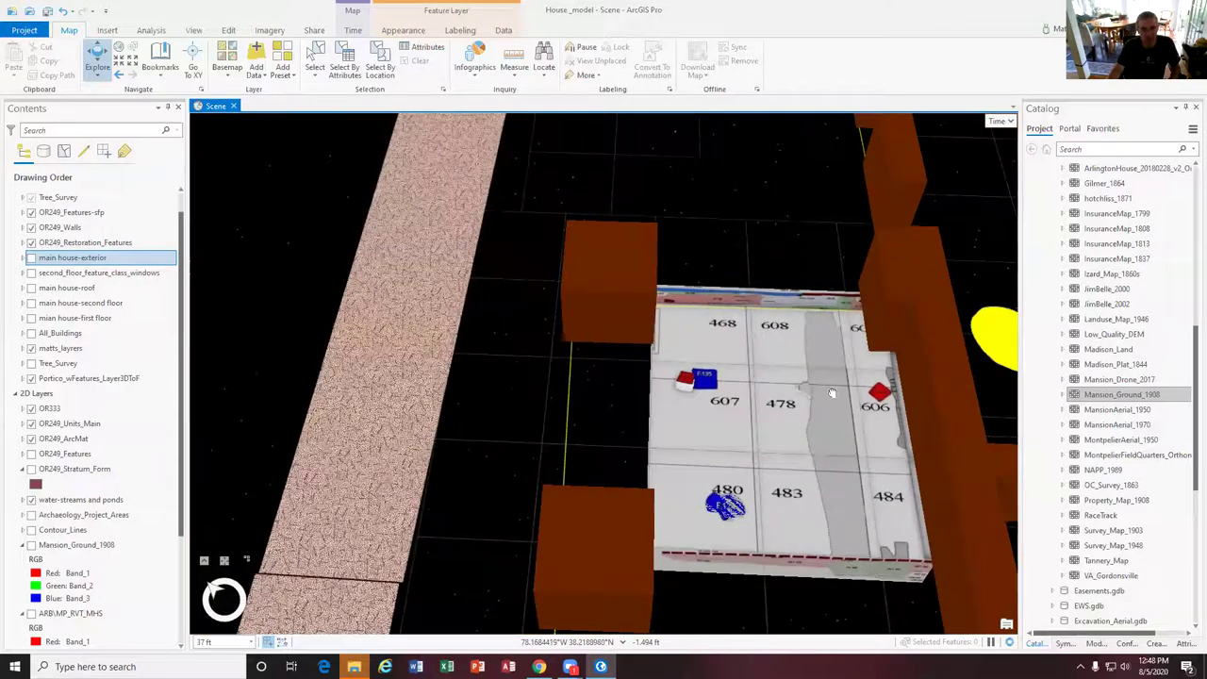
{"action": "scroll", "coordinate": [832, 392], "scroll_direction": "down", "scroll_amount": 5}
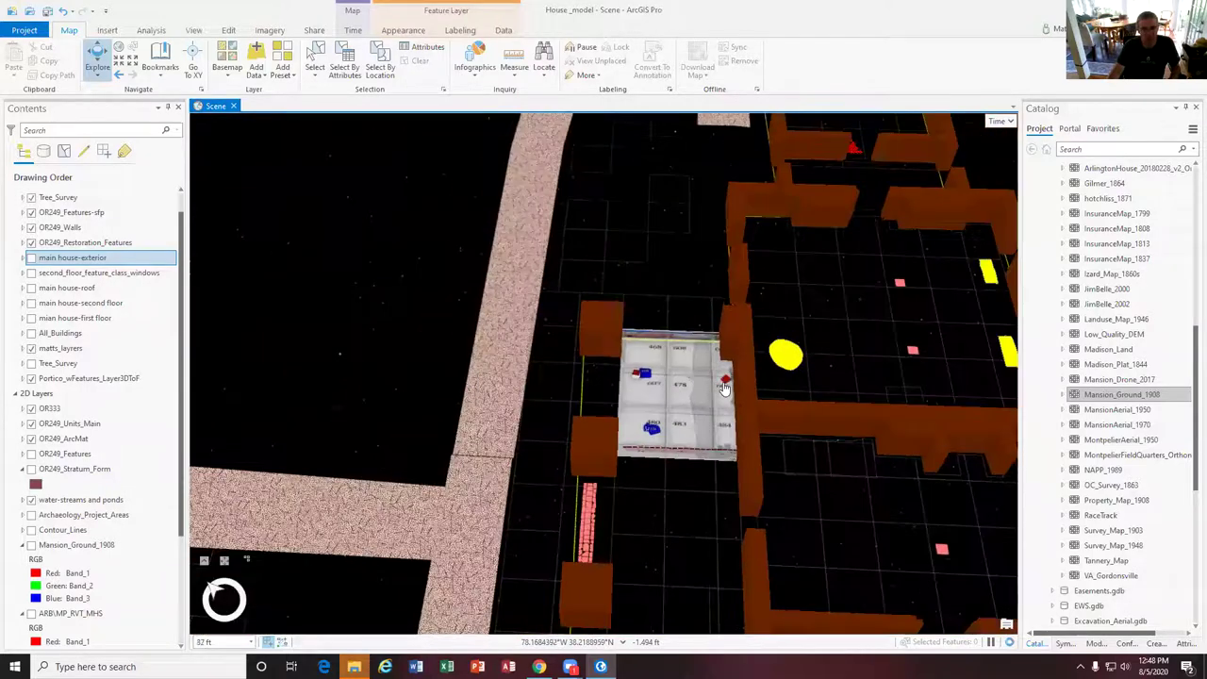
{"action": "scroll", "coordinate": [707, 391], "scroll_direction": "up", "scroll_amount": 5}
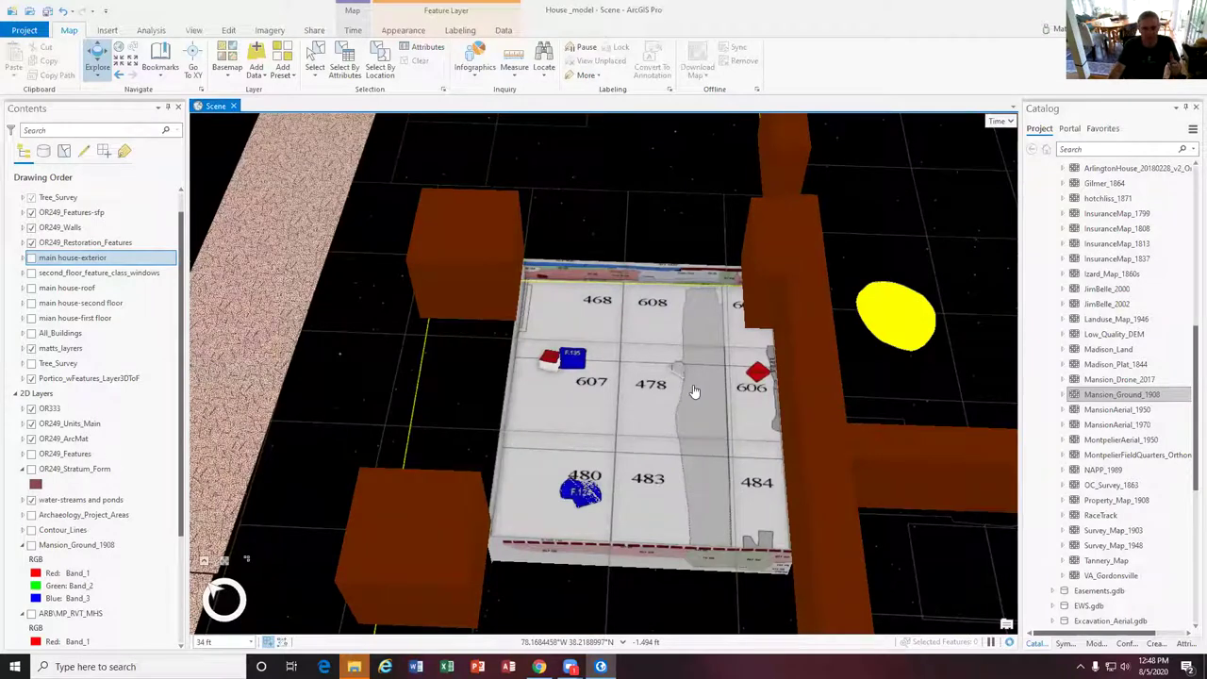
Switch to Chrome and search the web for "sketchfab montpelier" in a new tab
{"action": "mouse_move", "coordinate": [539, 666]}
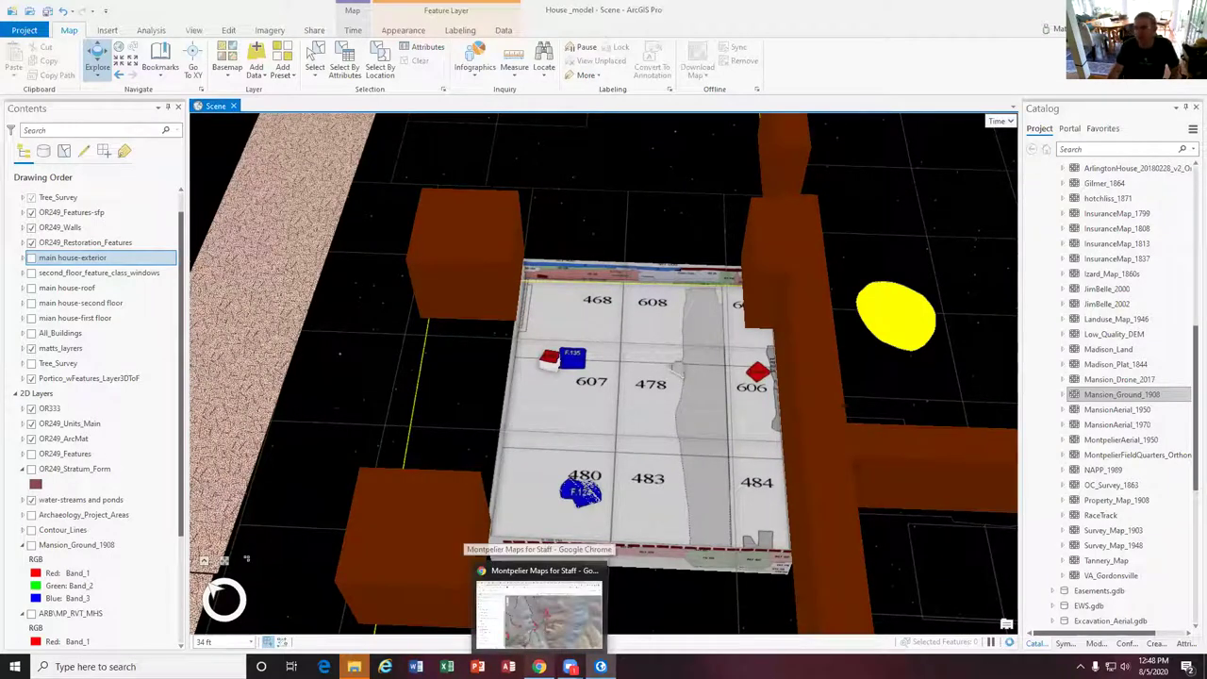
{"action": "left_click", "coordinate": [540, 608]}
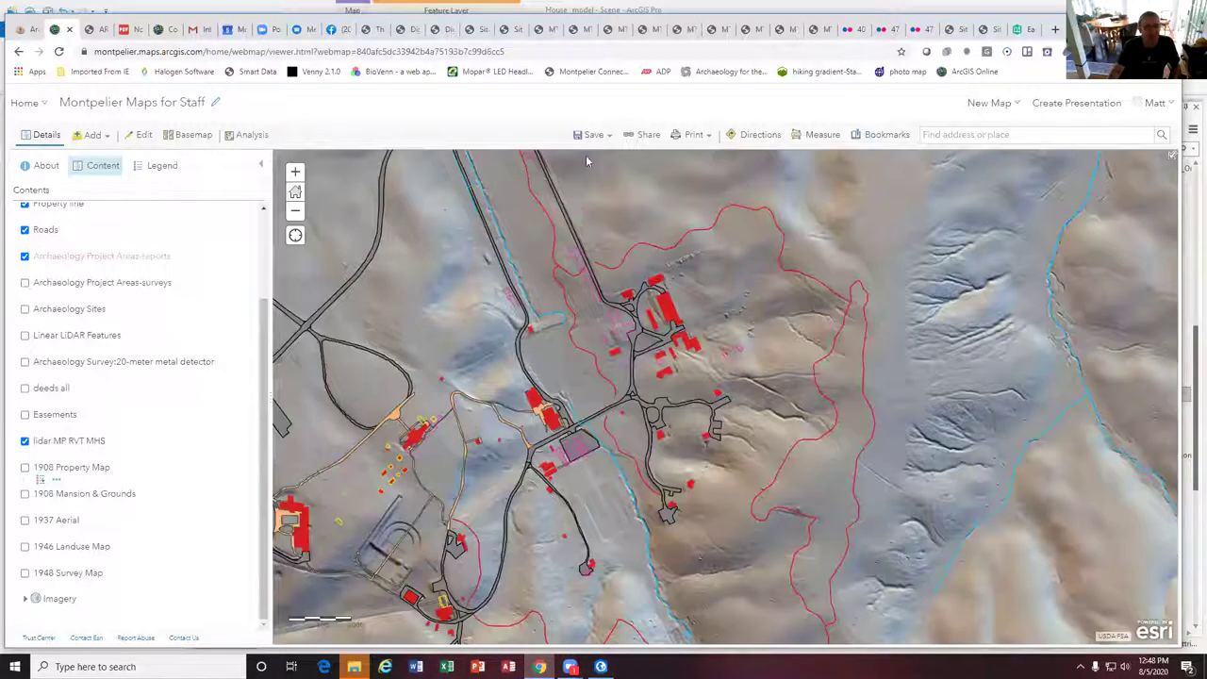
{"action": "left_click", "coordinate": [1057, 30]}
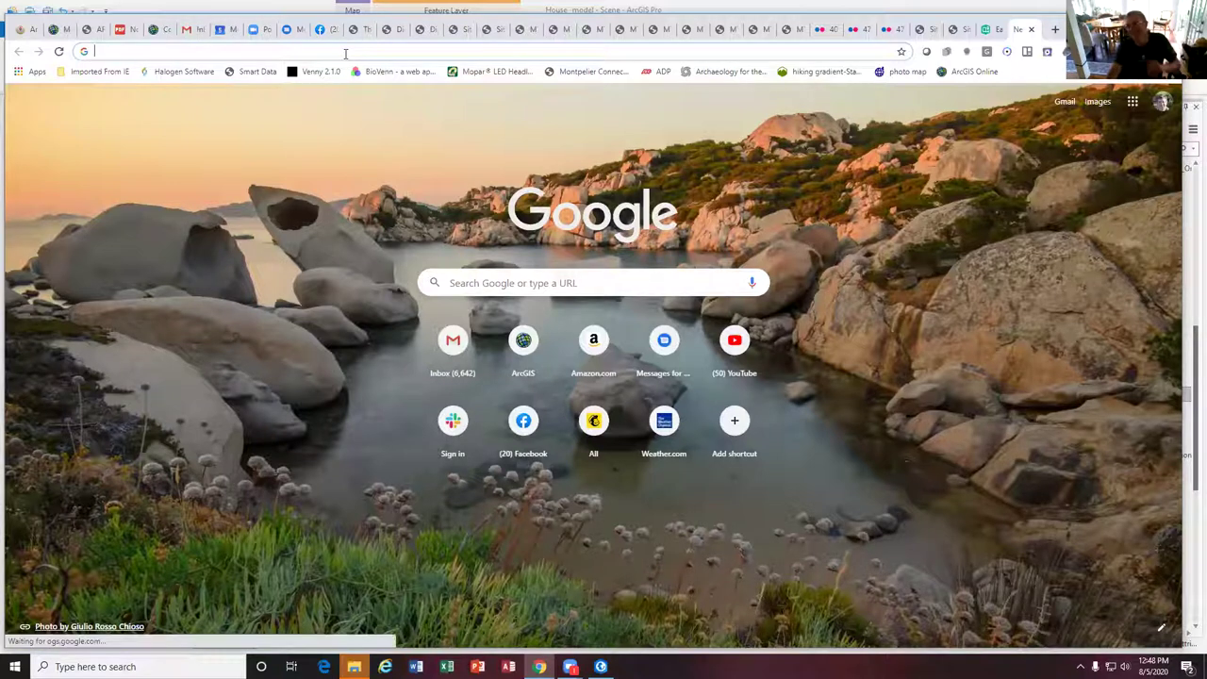
{"action": "left_click", "coordinate": [216, 52]}
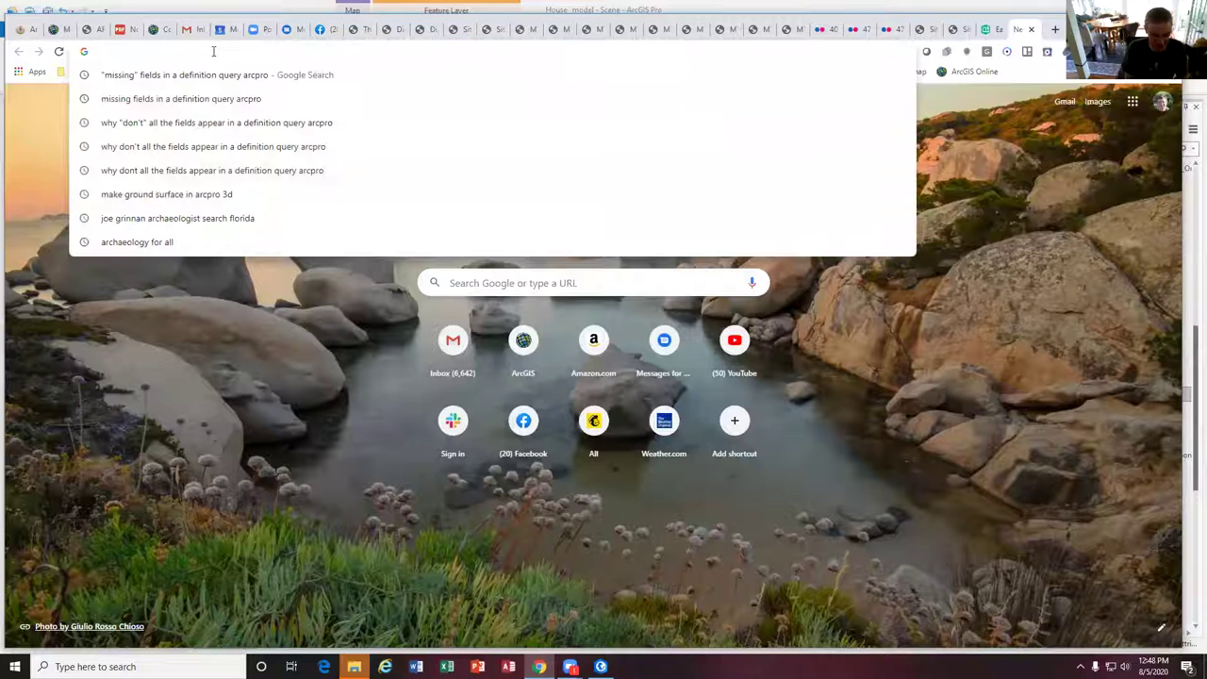
{"action": "type", "text": "sk"}
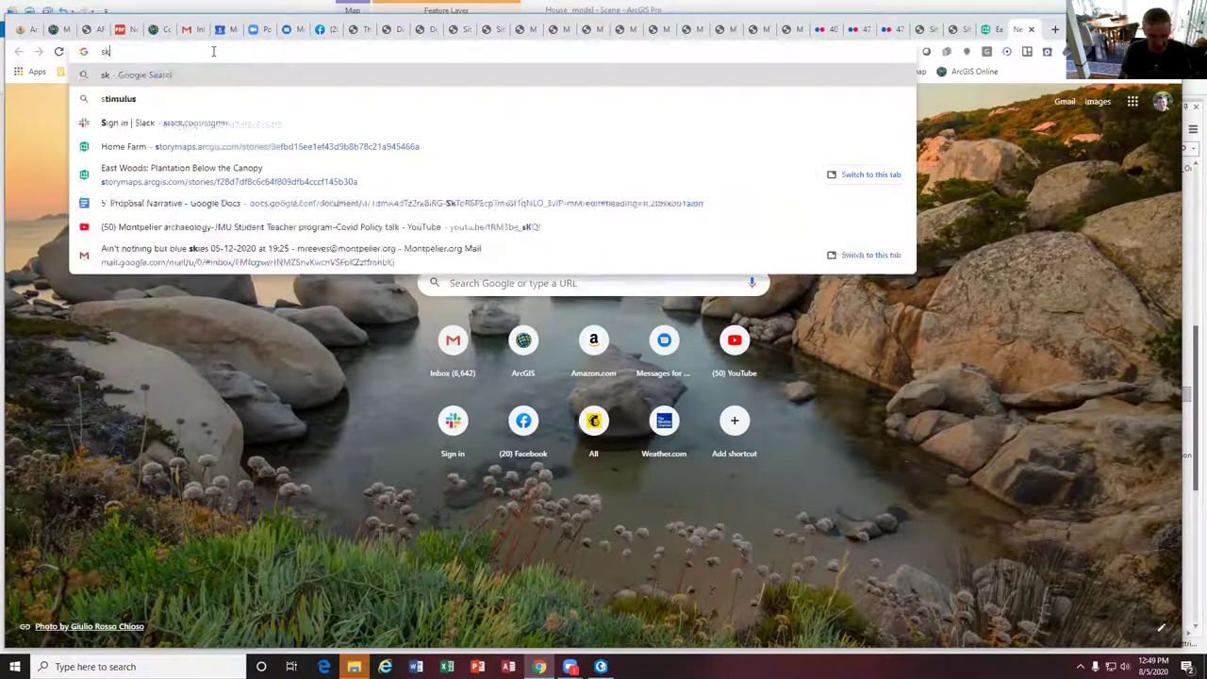
{"action": "type", "text": "etchfa"}
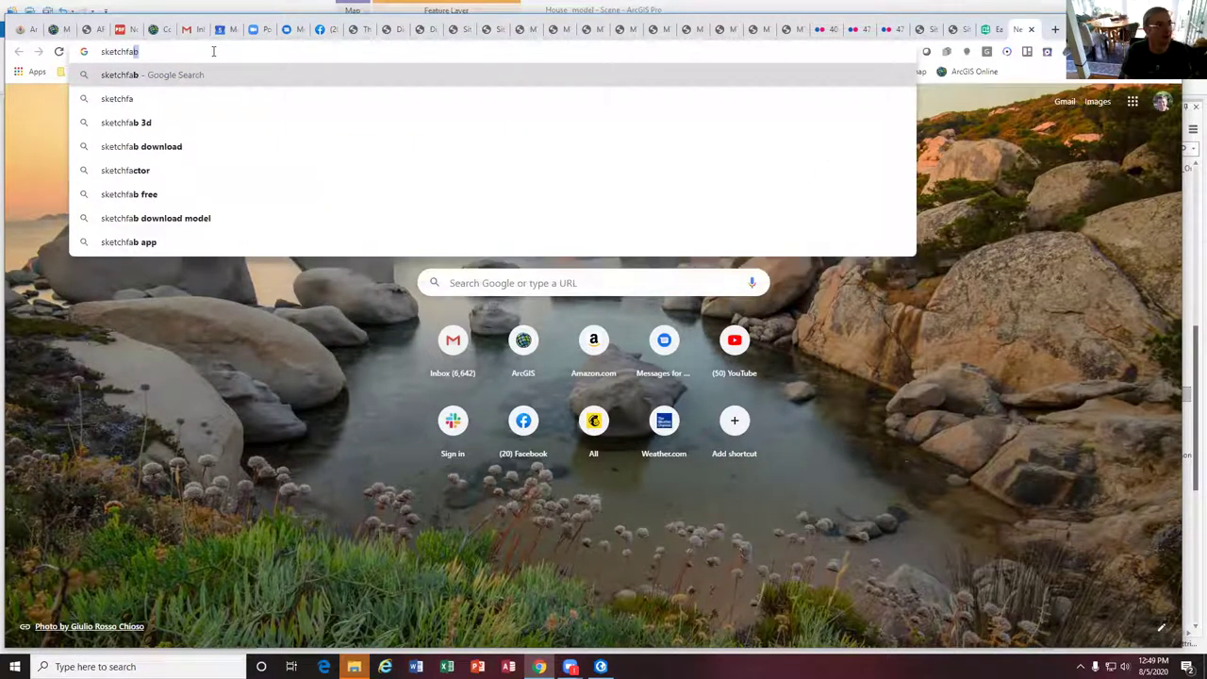
{"action": "type", "text": "b montpelier"}
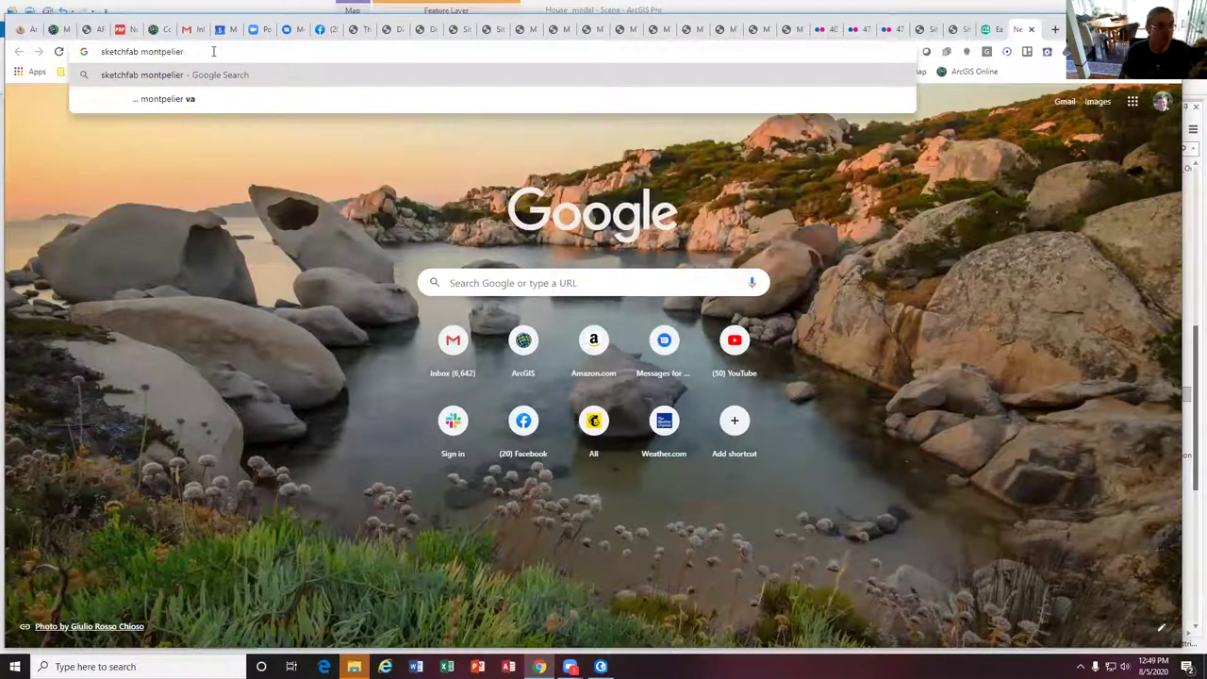
{"action": "key", "text": "Return"}
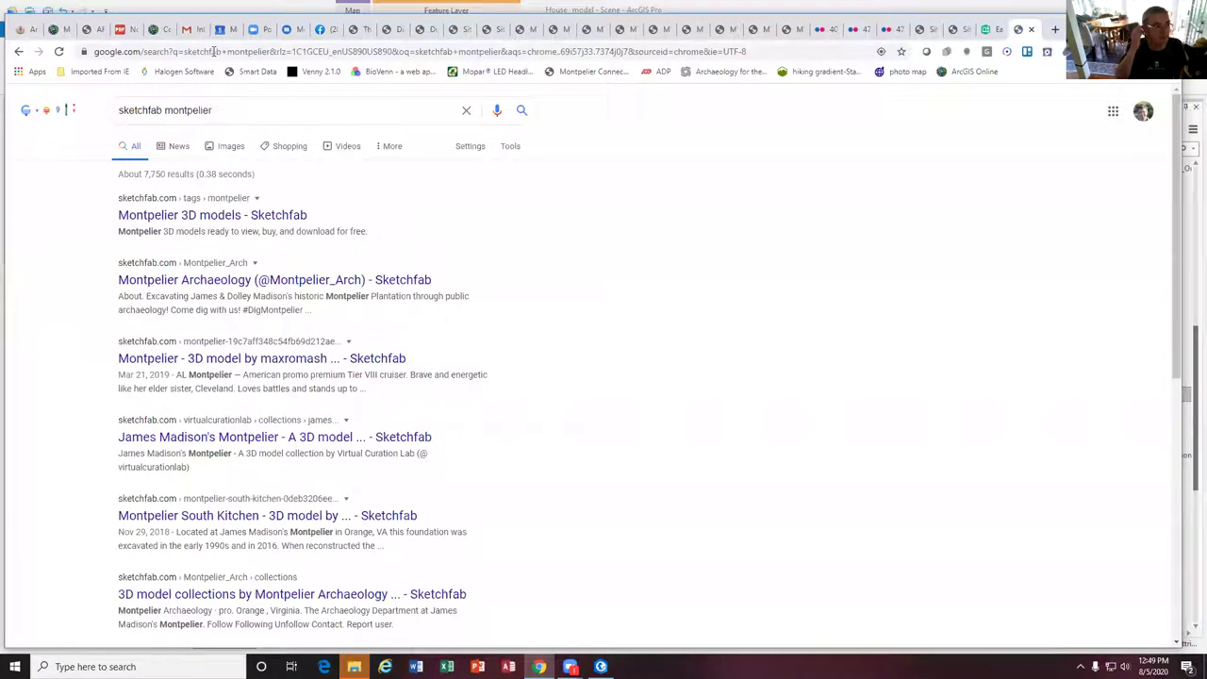
Browse Sketchfab's Montpelier 3D models page, and open and close the Ceramic Smoking Pipe model
{"action": "left_click", "coordinate": [179, 216]}
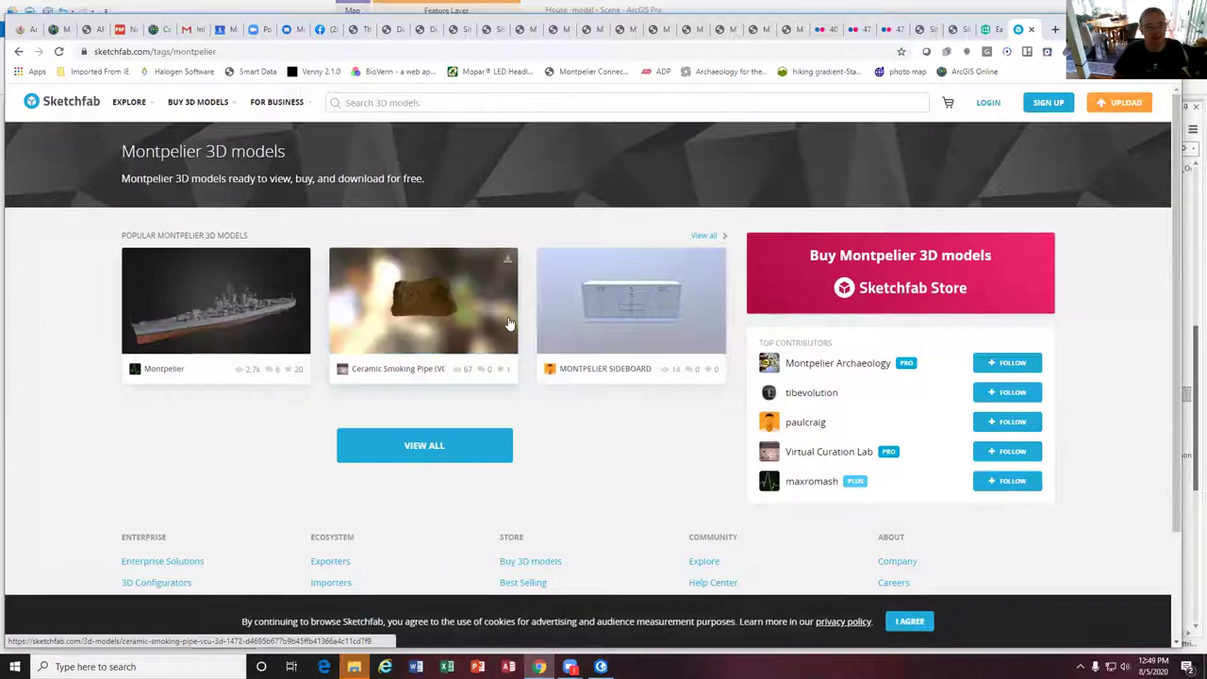
{"action": "scroll", "coordinate": [506, 324], "scroll_direction": "down", "scroll_amount": 1}
{"action": "scroll", "coordinate": [507, 323], "scroll_direction": "up", "scroll_amount": 1}
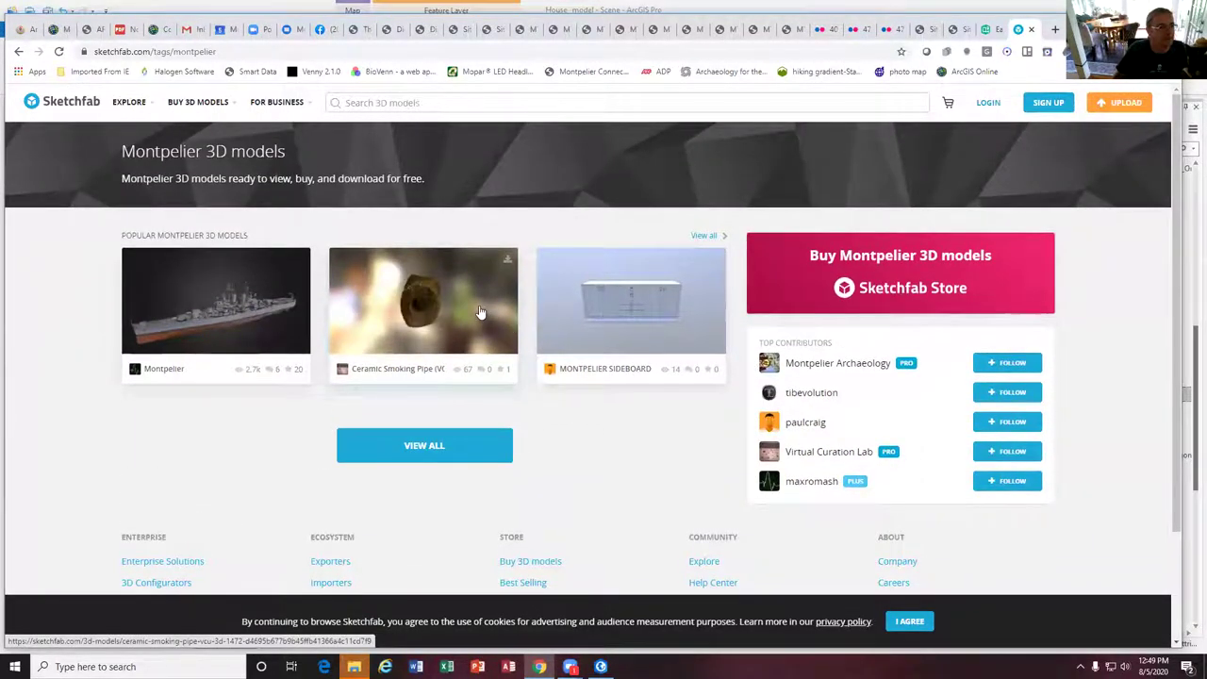
{"action": "scroll", "coordinate": [480, 313], "scroll_direction": "down", "scroll_amount": 2}
{"action": "scroll", "coordinate": [479, 313], "scroll_direction": "up", "scroll_amount": 2}
{"action": "left_click", "coordinate": [389, 370]}
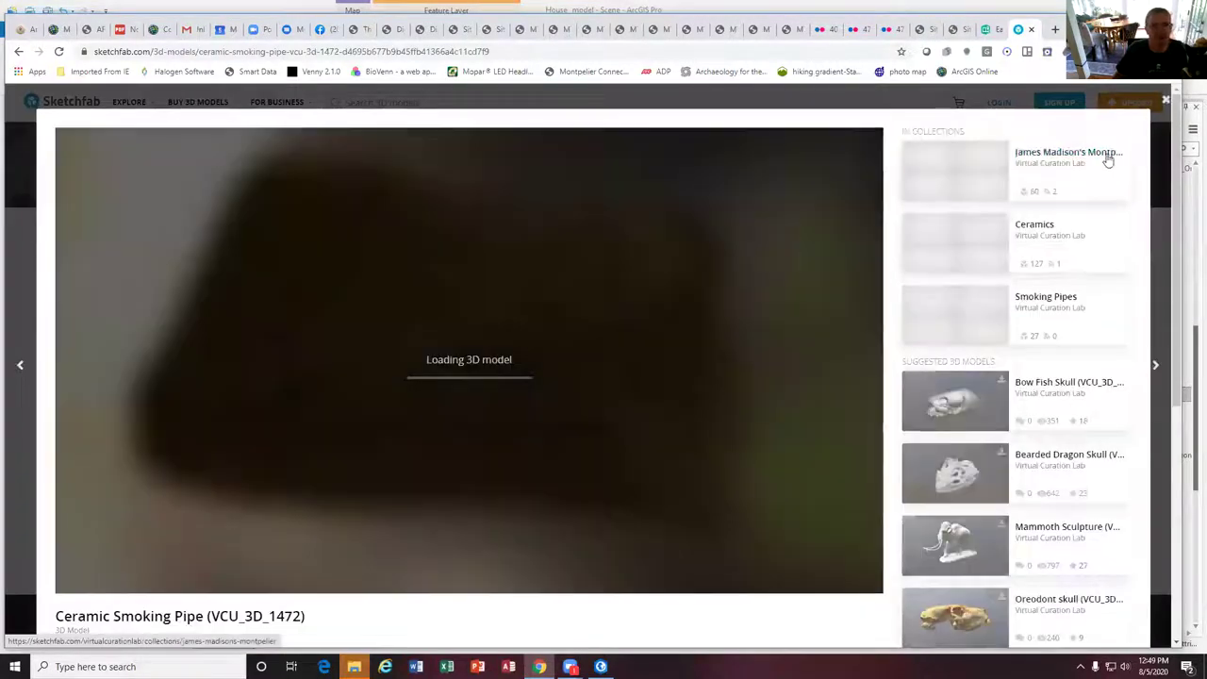
{"action": "left_click", "coordinate": [1165, 100]}
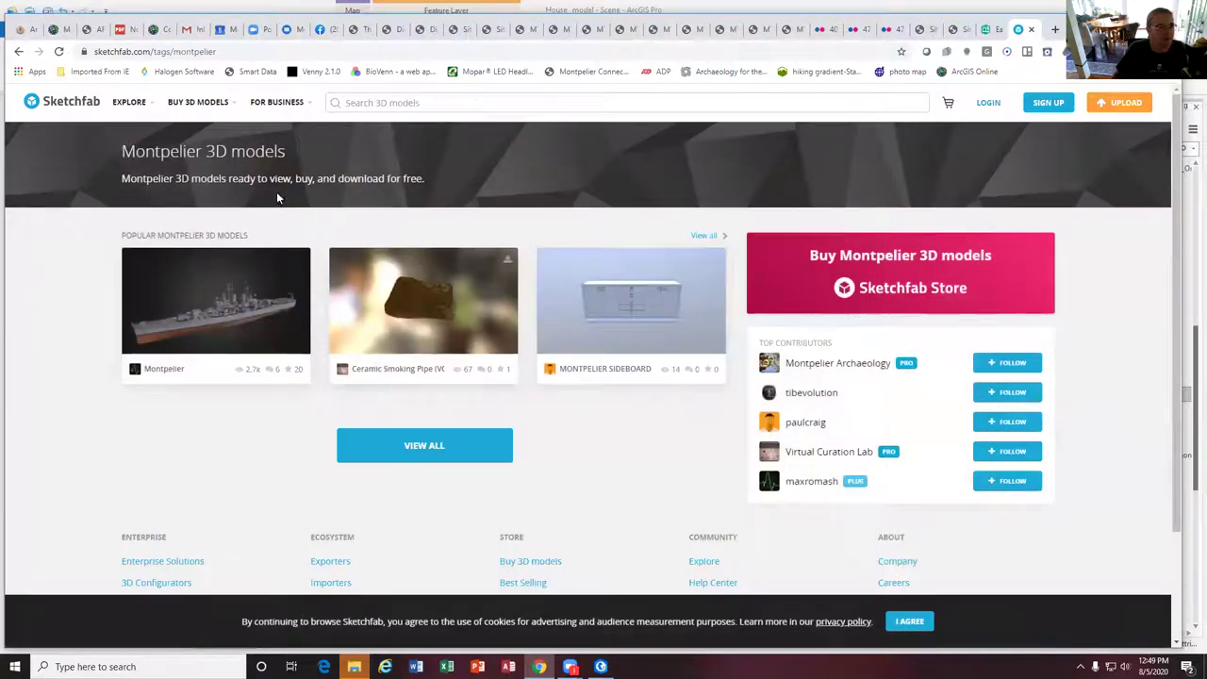
Search Sketchfab for "montpelier archaeology" and open the Montpelier South Kitchen model with the full excavation
{"action": "left_click", "coordinate": [381, 101]}
{"action": "type", "text": "mo"}
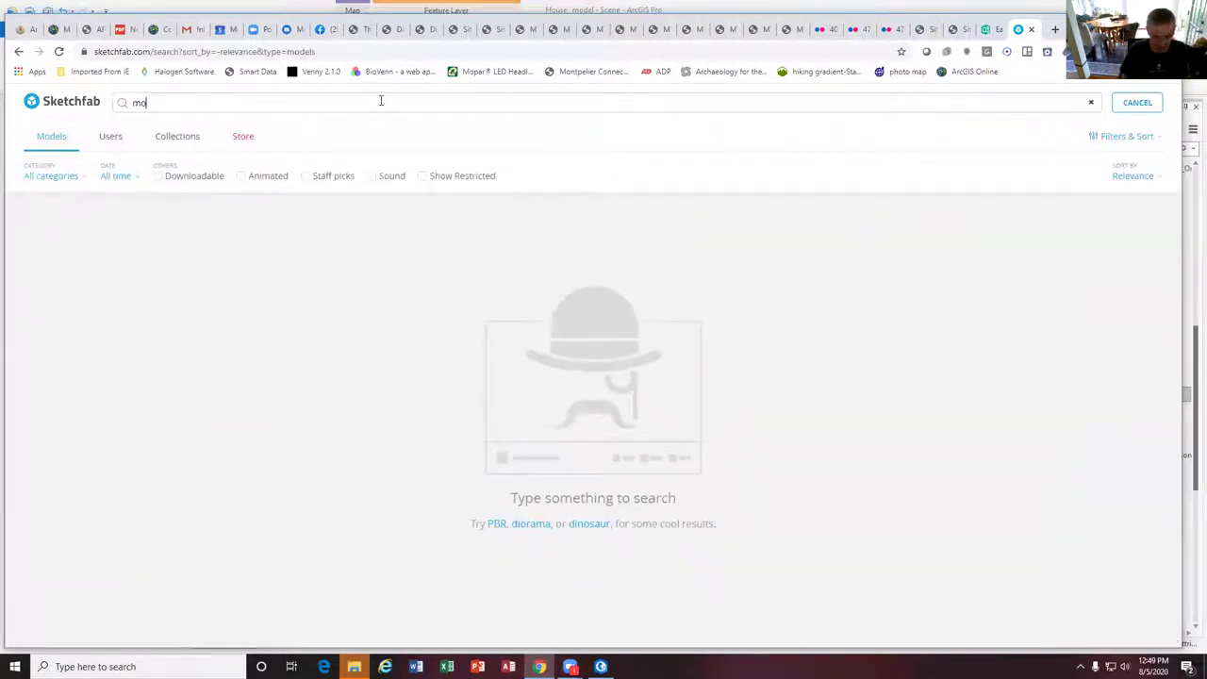
{"action": "type", "text": "ntpelier archaeo"}
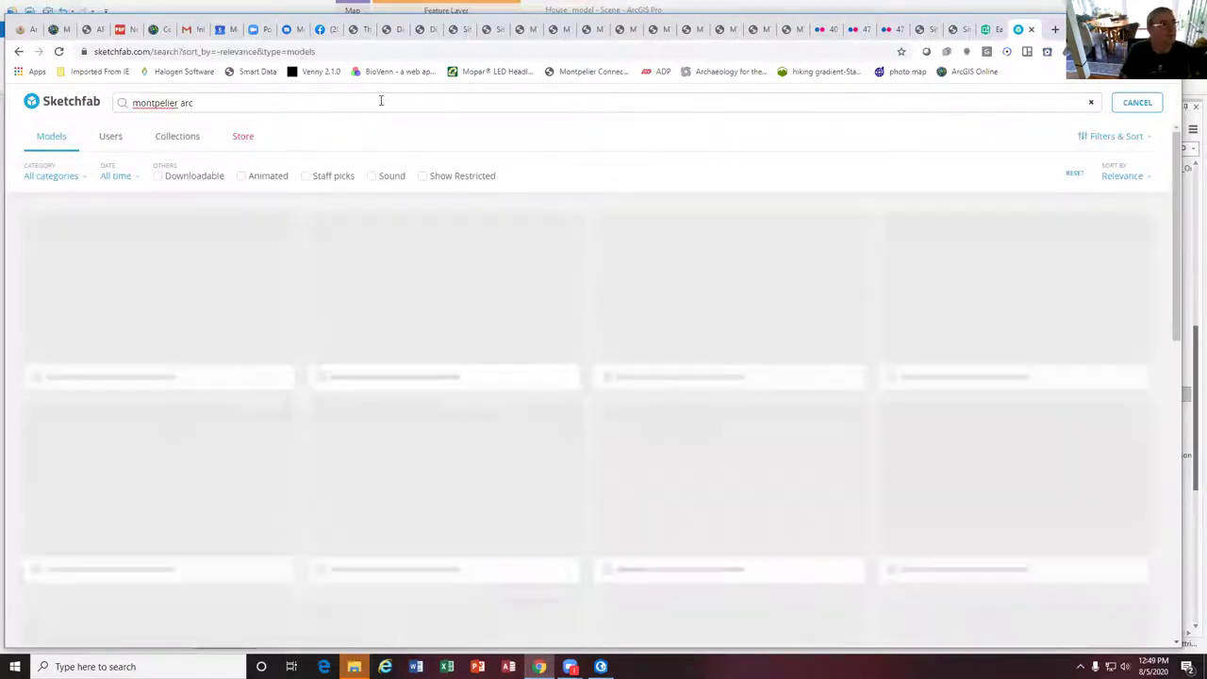
{"action": "key", "text": "BackSpace"}
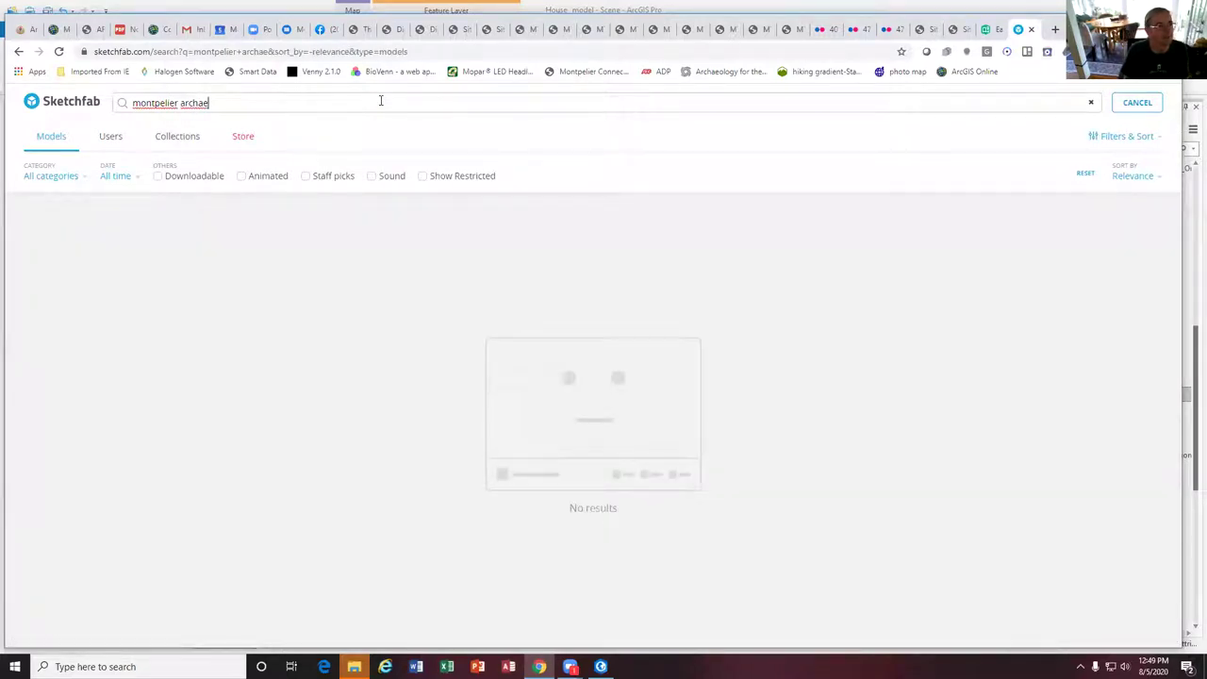
{"action": "type", "text": "ology"}
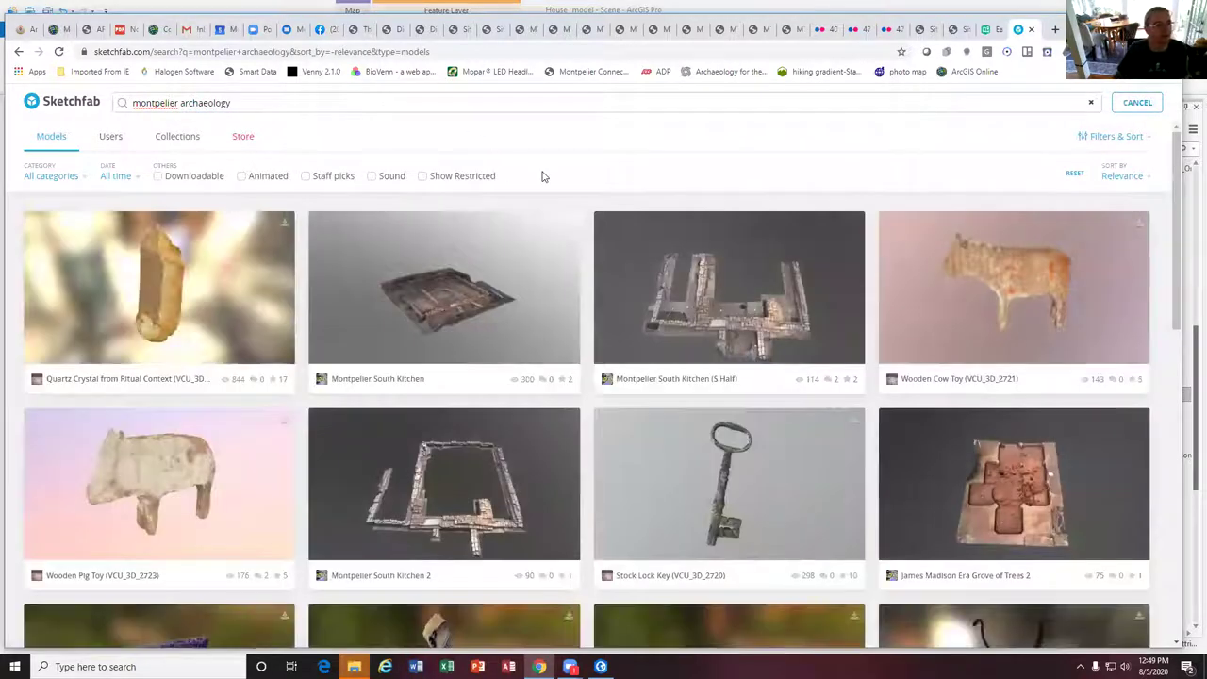
{"action": "left_click", "coordinate": [474, 307]}
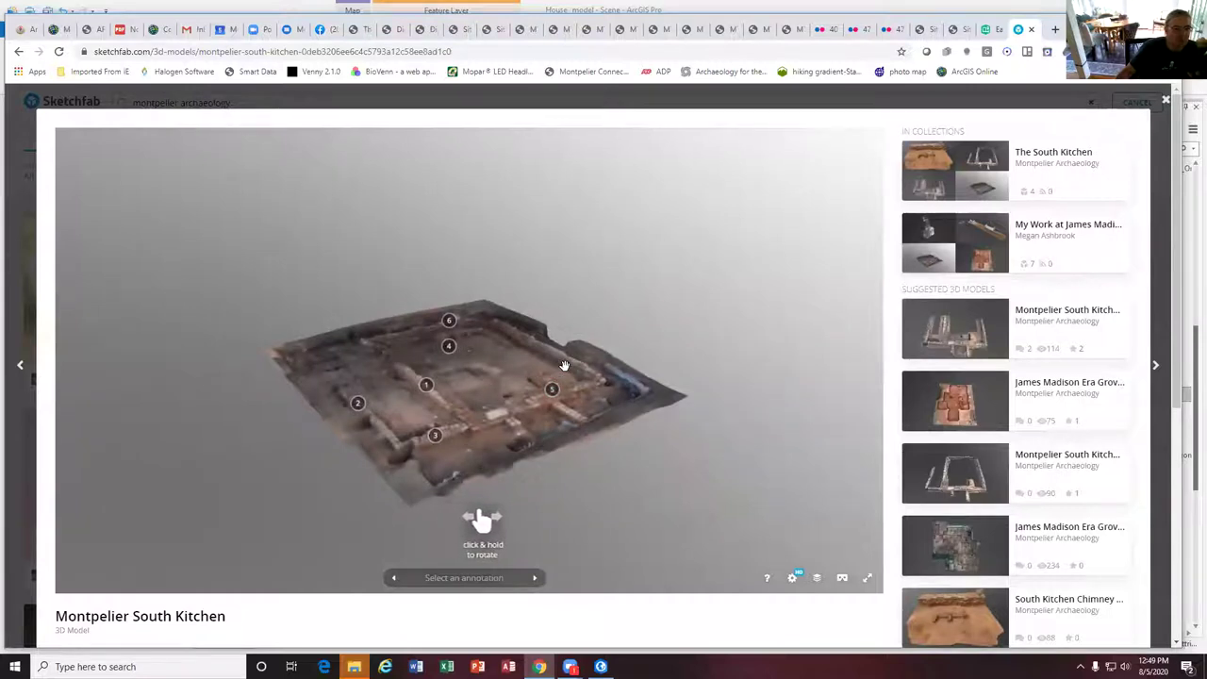
Examine the South Kitchen excavation model from all sides, including its brick walls and the floor pits near annotation 4
{"action": "left_click_drag", "start_coordinate": [509, 378], "coordinate": [506, 405]}
{"action": "scroll", "coordinate": [495, 401], "scroll_direction": "up", "scroll_amount": 5}
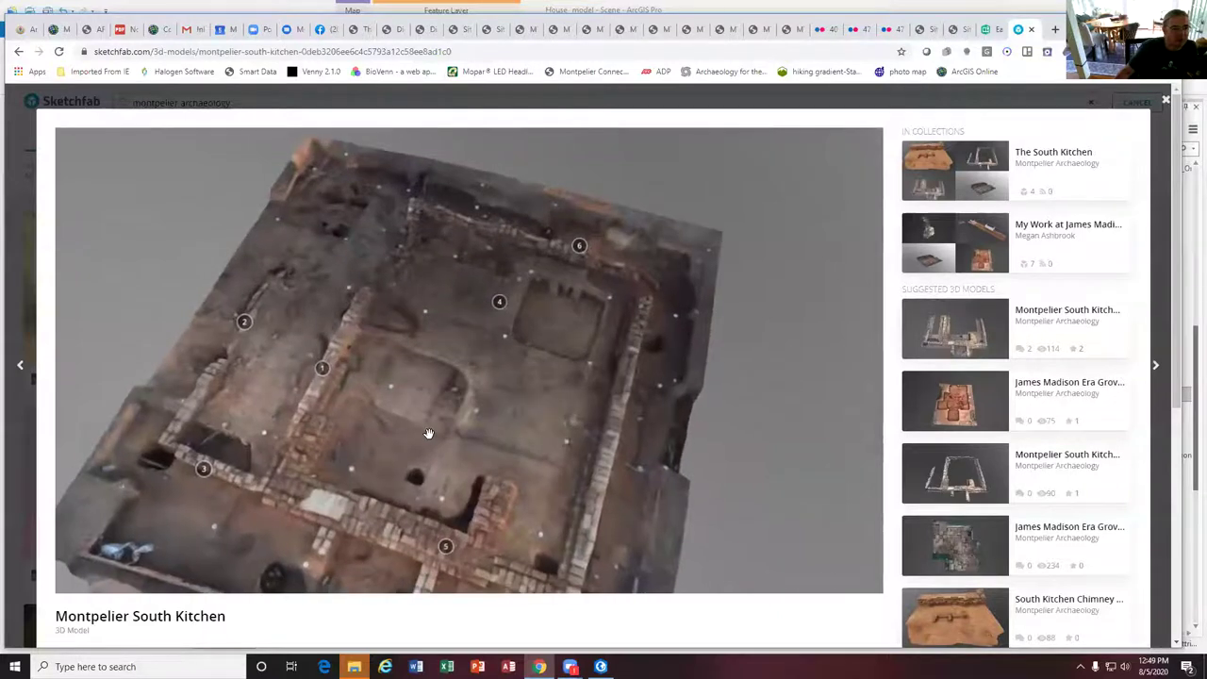
{"action": "left_click_drag", "start_coordinate": [428, 433], "coordinate": [423, 393]}
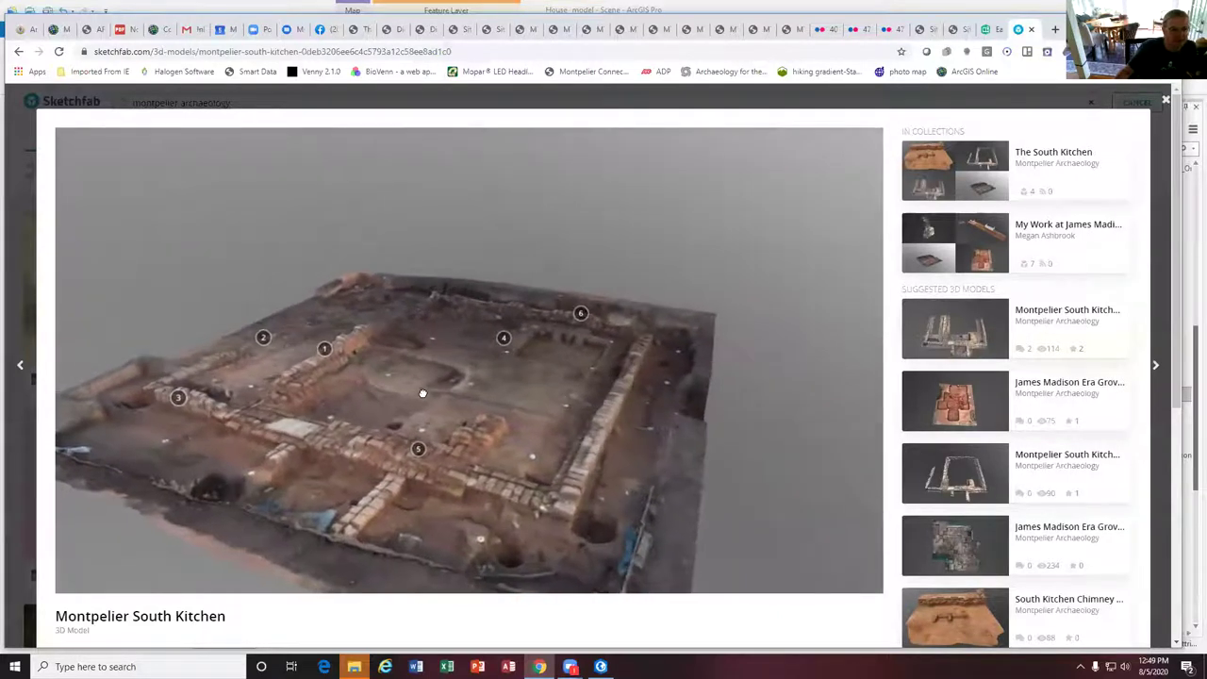
{"action": "left_click_drag", "start_coordinate": [424, 394], "coordinate": [519, 389]}
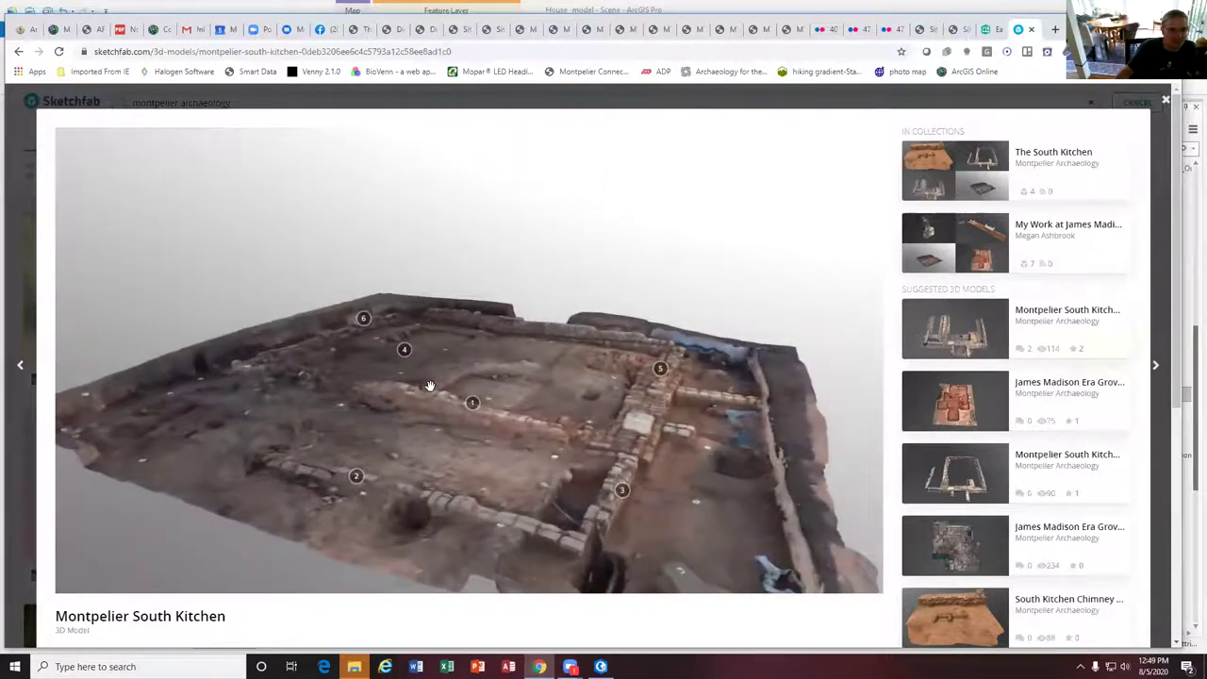
{"action": "mouse_move", "coordinate": [418, 380]}
{"action": "left_mouse_down"}
{"action": "mouse_move", "coordinate": [475, 398]}
{"action": "mouse_move", "coordinate": [596, 389]}
{"action": "left_mouse_up"}
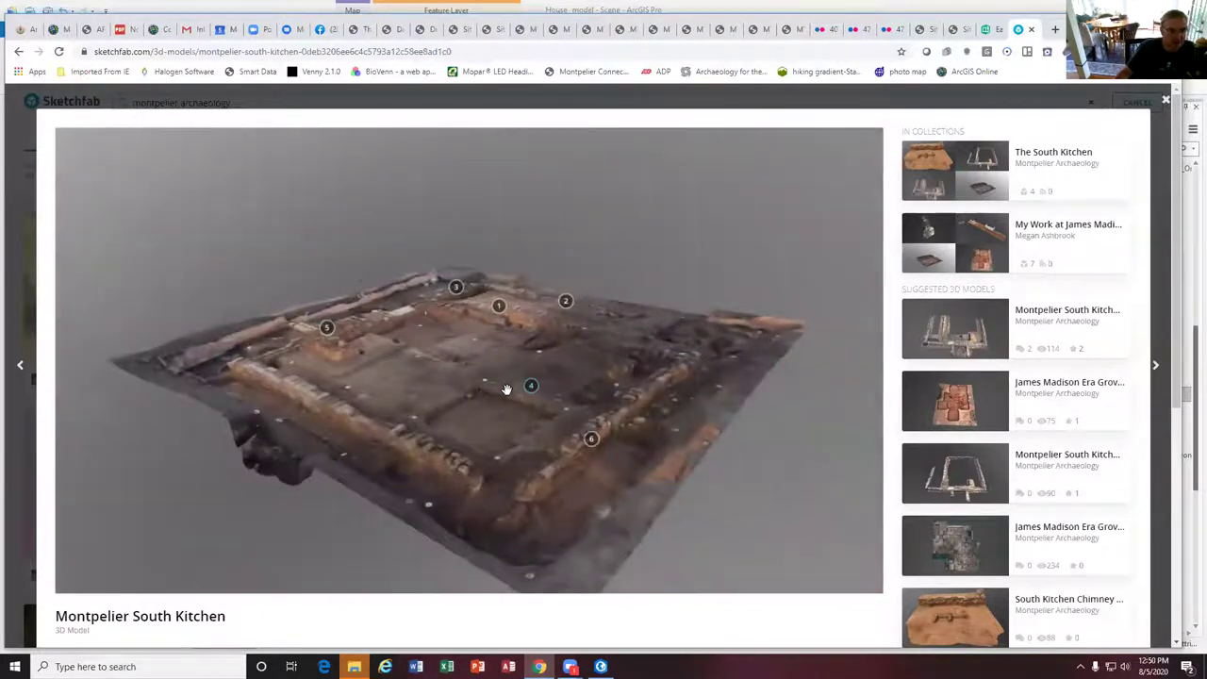
{"action": "scroll", "coordinate": [502, 392], "scroll_direction": "up", "scroll_amount": 5}
{"action": "mouse_move", "coordinate": [489, 370]}
{"action": "left_mouse_down"}
{"action": "mouse_move", "coordinate": [466, 396]}
{"action": "mouse_move", "coordinate": [611, 377]}
{"action": "left_mouse_up"}
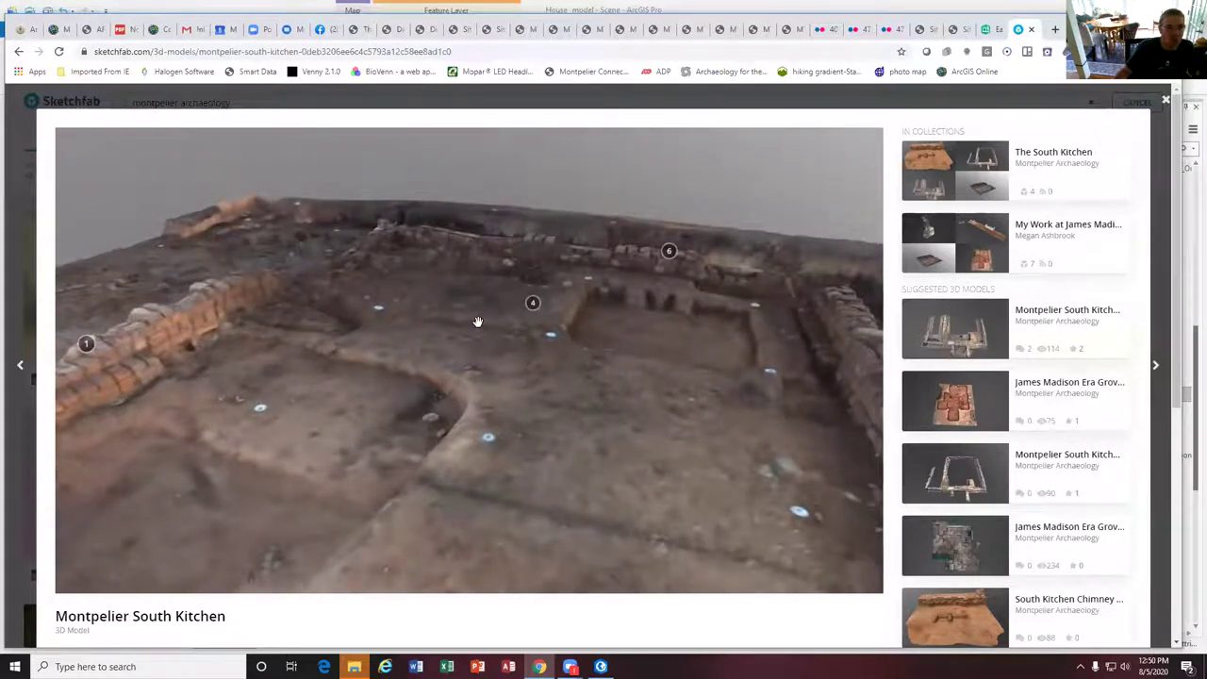
{"action": "mouse_move", "coordinate": [606, 329]}
{"action": "left_mouse_down"}
{"action": "mouse_move", "coordinate": [607, 358]}
{"action": "mouse_move", "coordinate": [563, 329]}
{"action": "mouse_move", "coordinate": [569, 339]}
{"action": "left_mouse_up"}
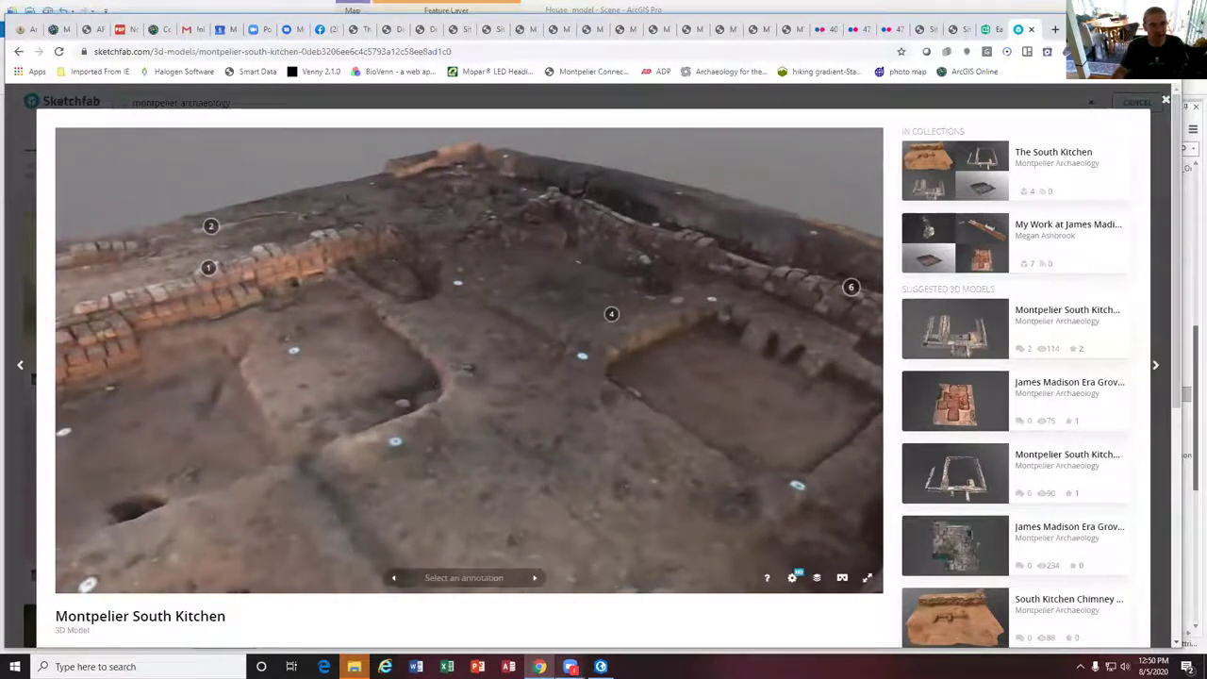
Switch back to ArcGIS Pro and view the portico excavation within the whole house foundation and surrounding grounds
{"action": "key", "text": "alt+Tab"}
{"action": "scroll", "coordinate": [618, 471], "scroll_direction": "down", "scroll_amount": 6}
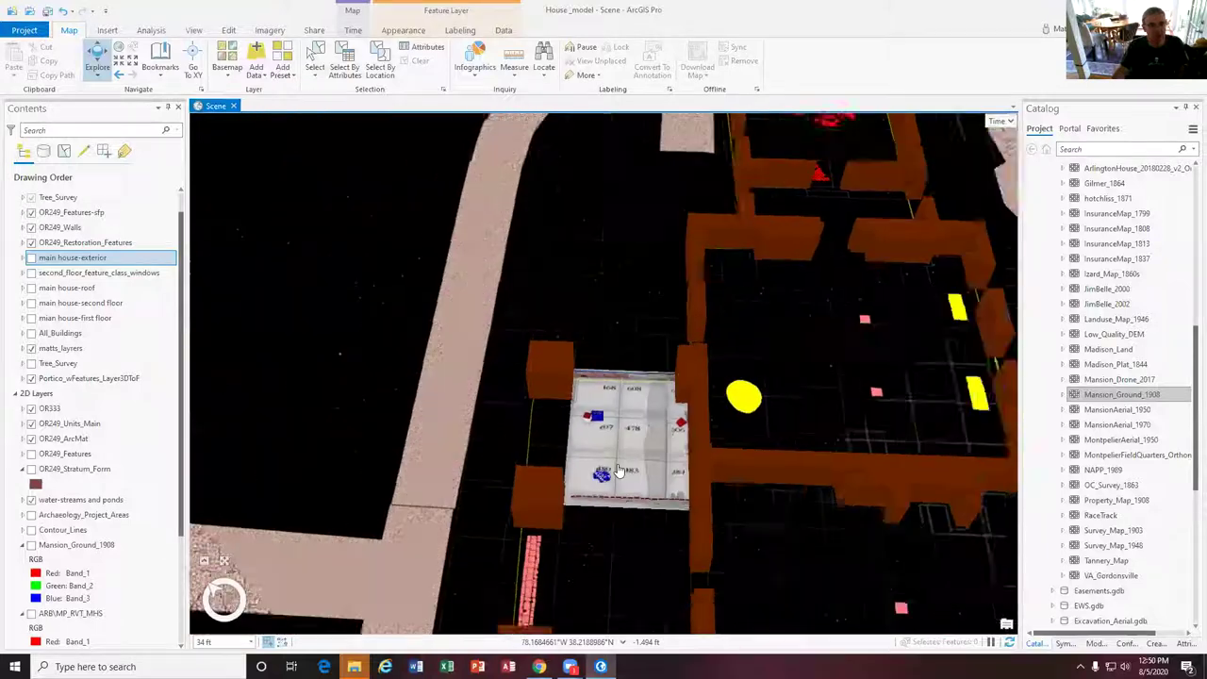
{"action": "mouse_move", "coordinate": [859, 490]}
{"action": "middle_mouse_down"}
{"action": "mouse_move", "coordinate": [740, 443]}
{"action": "mouse_move", "coordinate": [666, 439]}
{"action": "middle_mouse_up"}
{"action": "scroll", "coordinate": [724, 463], "scroll_direction": "down", "scroll_amount": 3}
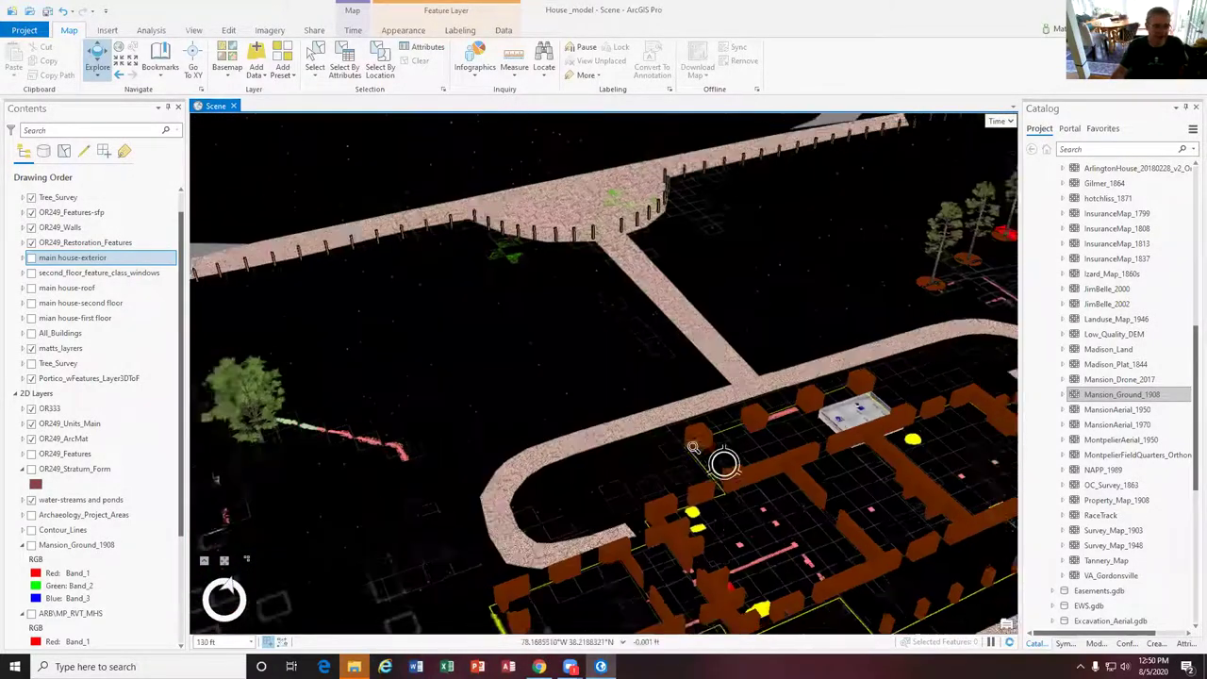
{"action": "left_click_drag", "start_coordinate": [649, 535], "coordinate": [646, 387]}
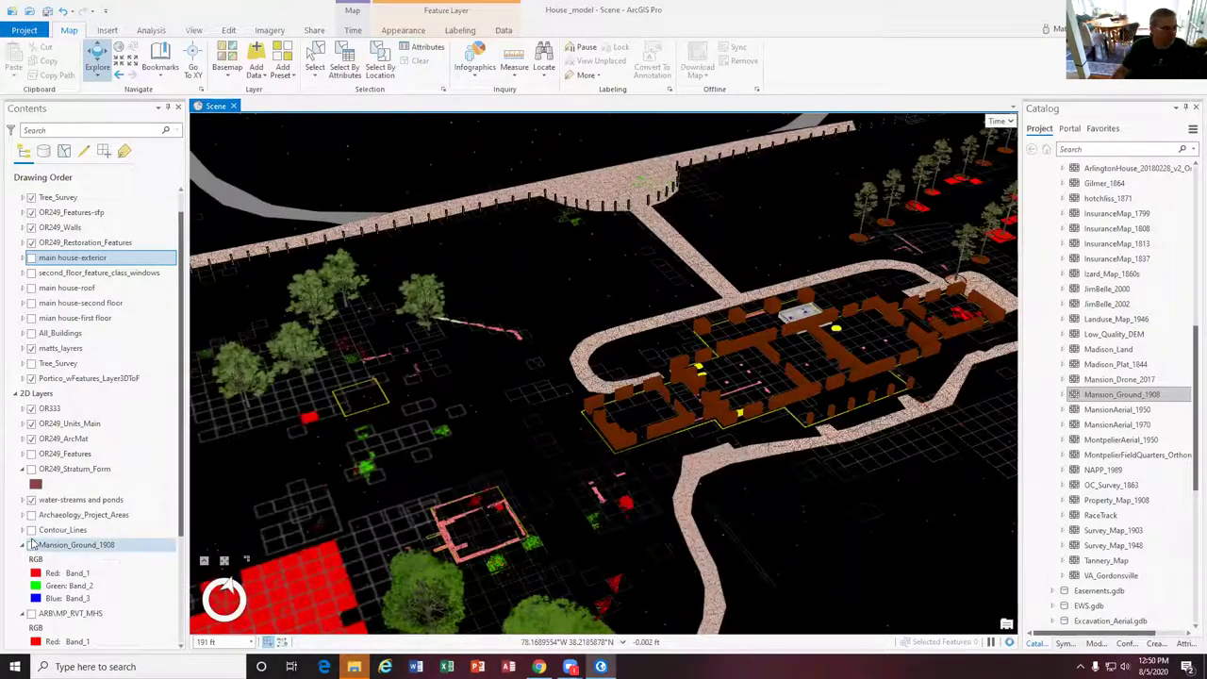
Turn on the DEM.tif elevation layer and view the terrain across the whole property
{"action": "scroll", "coordinate": [33, 547], "scroll_direction": "down", "scroll_amount": 5}
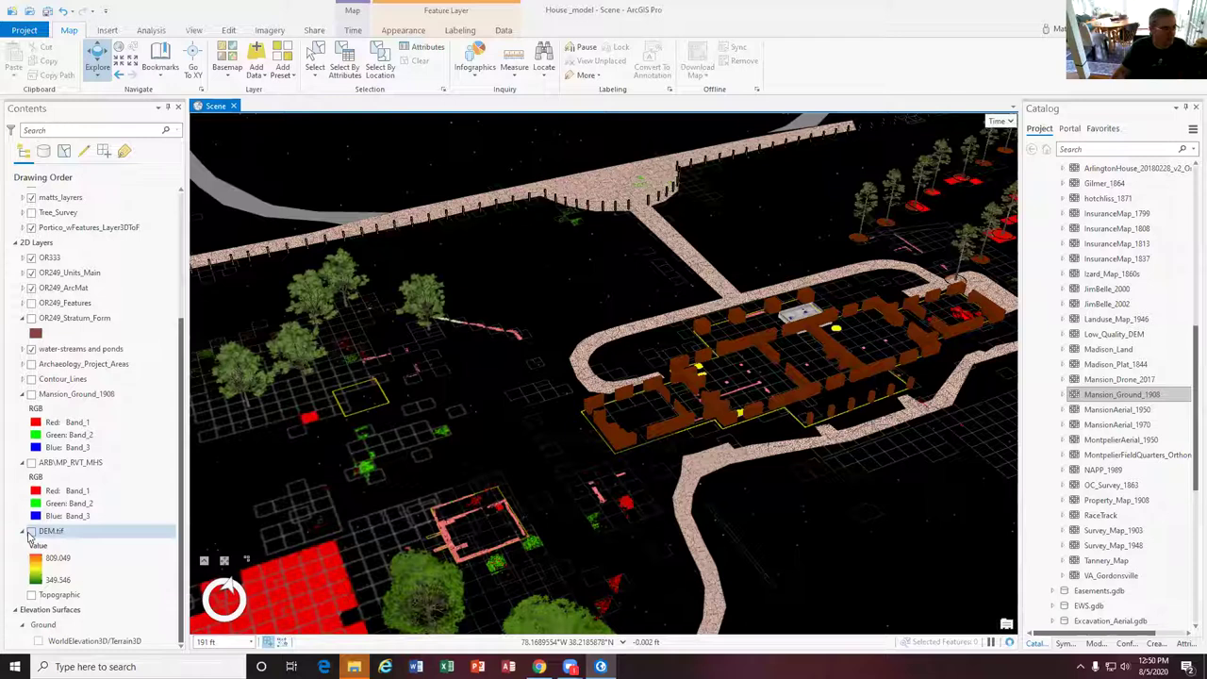
{"action": "left_click", "coordinate": [32, 531]}
{"action": "scroll", "coordinate": [451, 436], "scroll_direction": "down", "scroll_amount": 5}
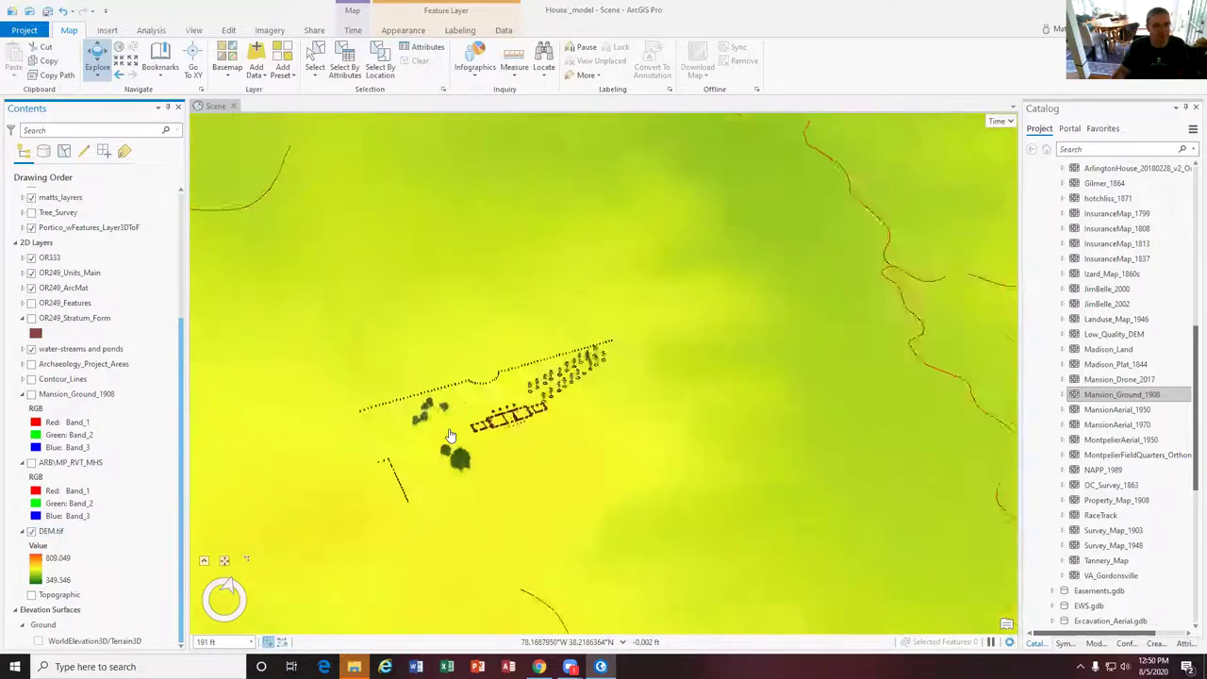
{"action": "scroll", "coordinate": [451, 436], "scroll_direction": "down", "scroll_amount": 3}
{"action": "scroll", "coordinate": [552, 366], "scroll_direction": "down", "scroll_amount": 3}
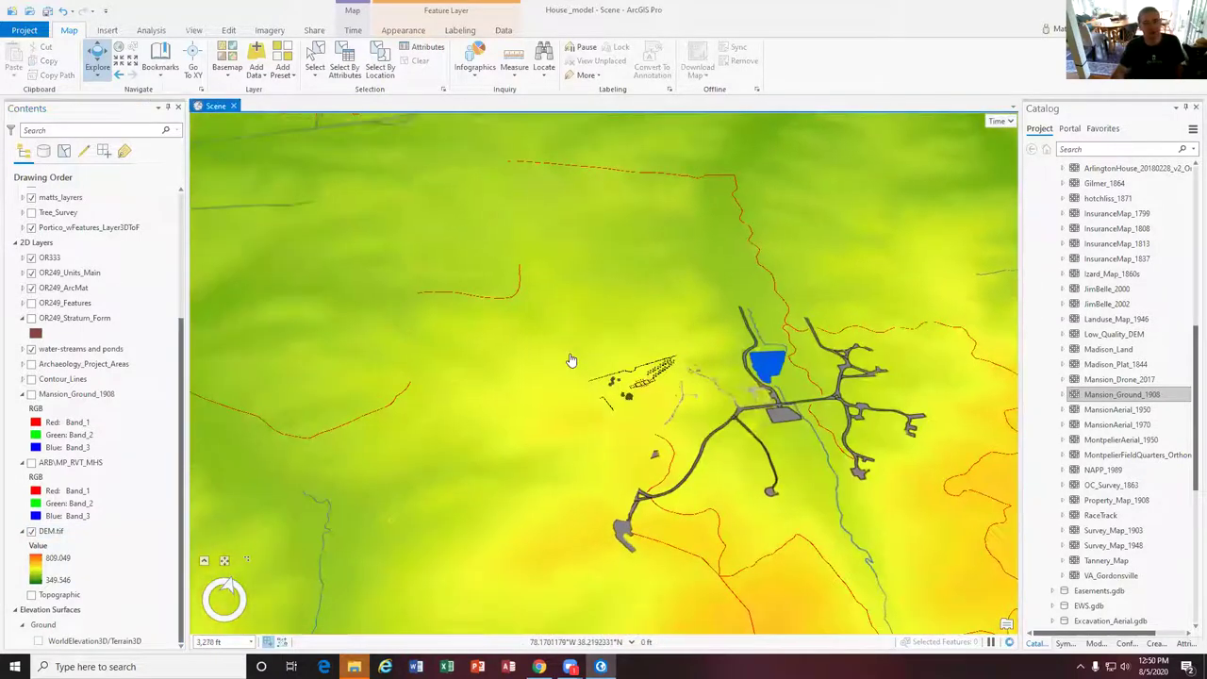
{"action": "scroll", "coordinate": [573, 359], "scroll_direction": "down", "scroll_amount": 3}
{"action": "middle_click_drag", "start_coordinate": [575, 358], "coordinate": [515, 270]}
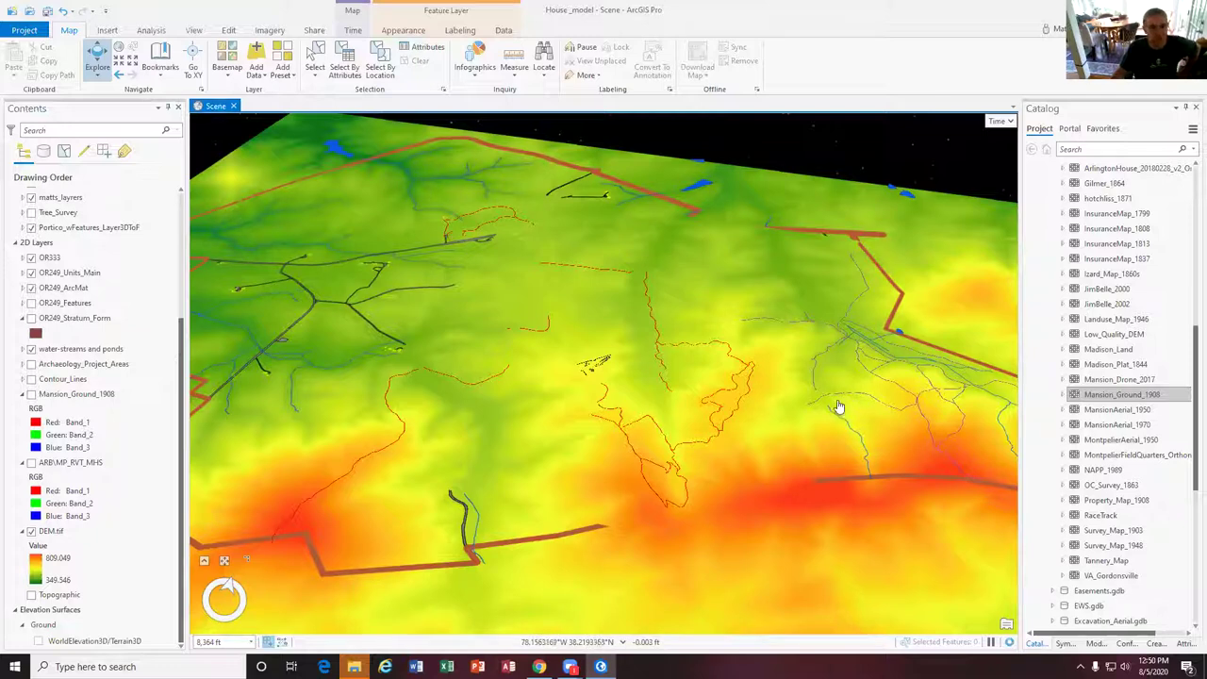
Examine the excavation unit grids and features around the trees, fence lines and house on the elevation layer
{"action": "scroll", "coordinate": [575, 369], "scroll_direction": "up", "scroll_amount": 8}
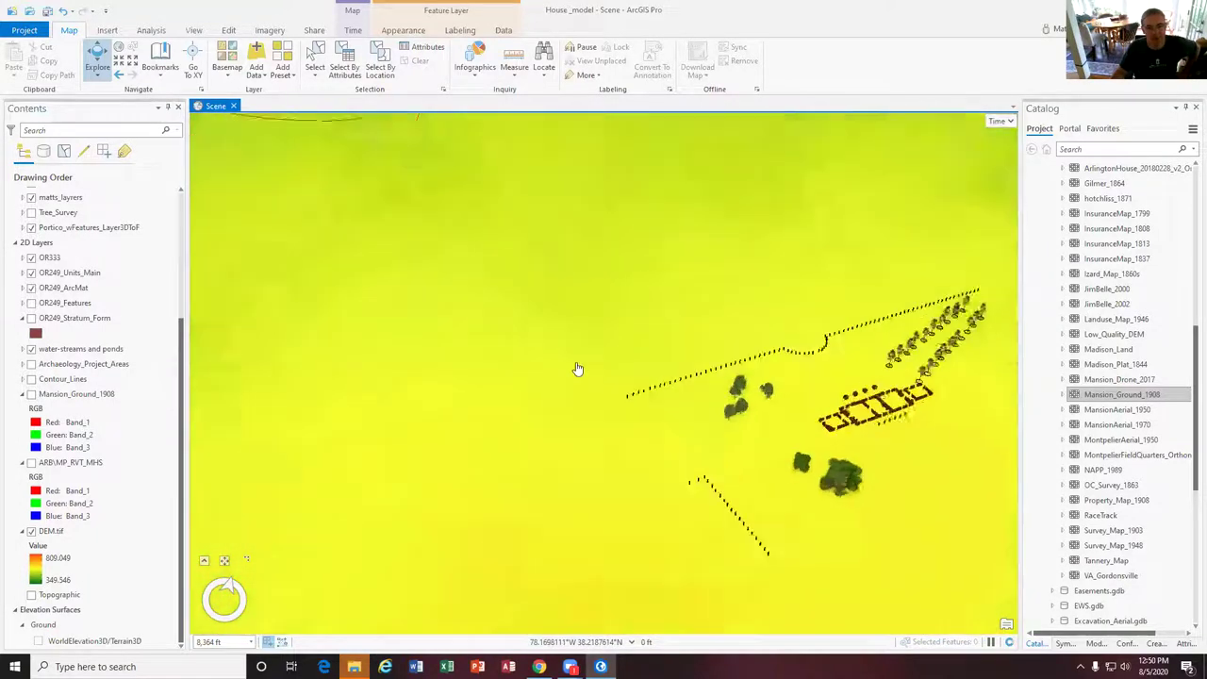
{"action": "scroll", "coordinate": [800, 440], "scroll_direction": "up", "scroll_amount": 5}
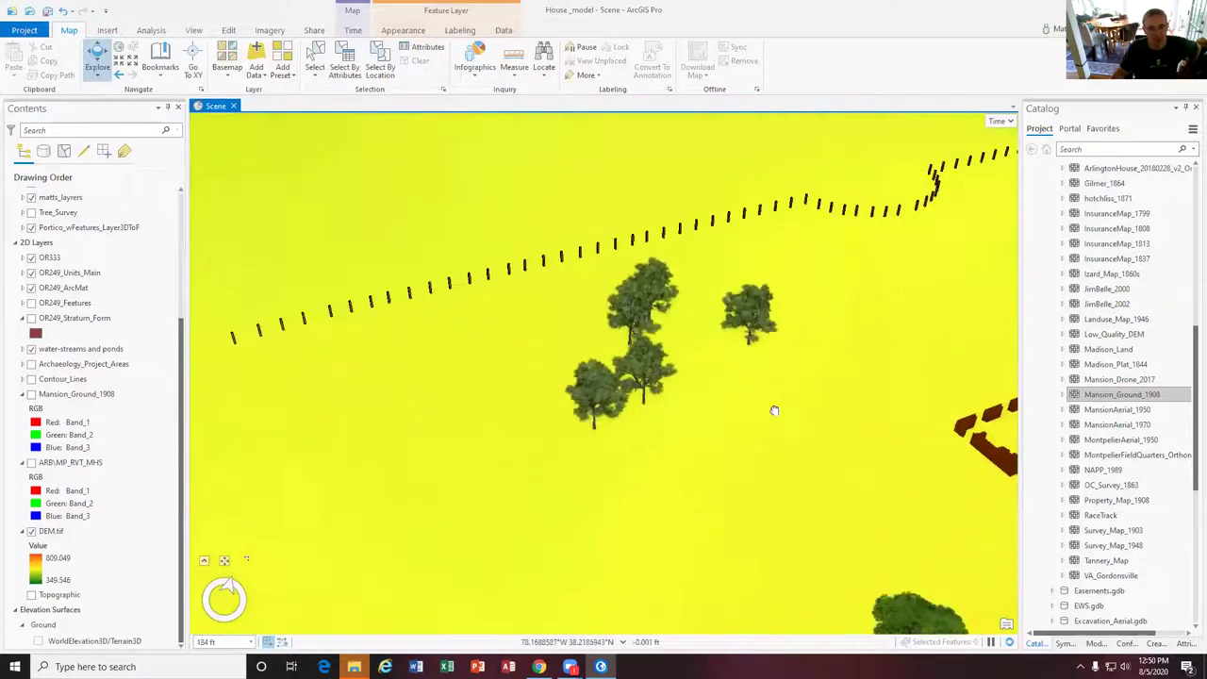
{"action": "left_click_drag", "start_coordinate": [775, 410], "coordinate": [817, 340]}
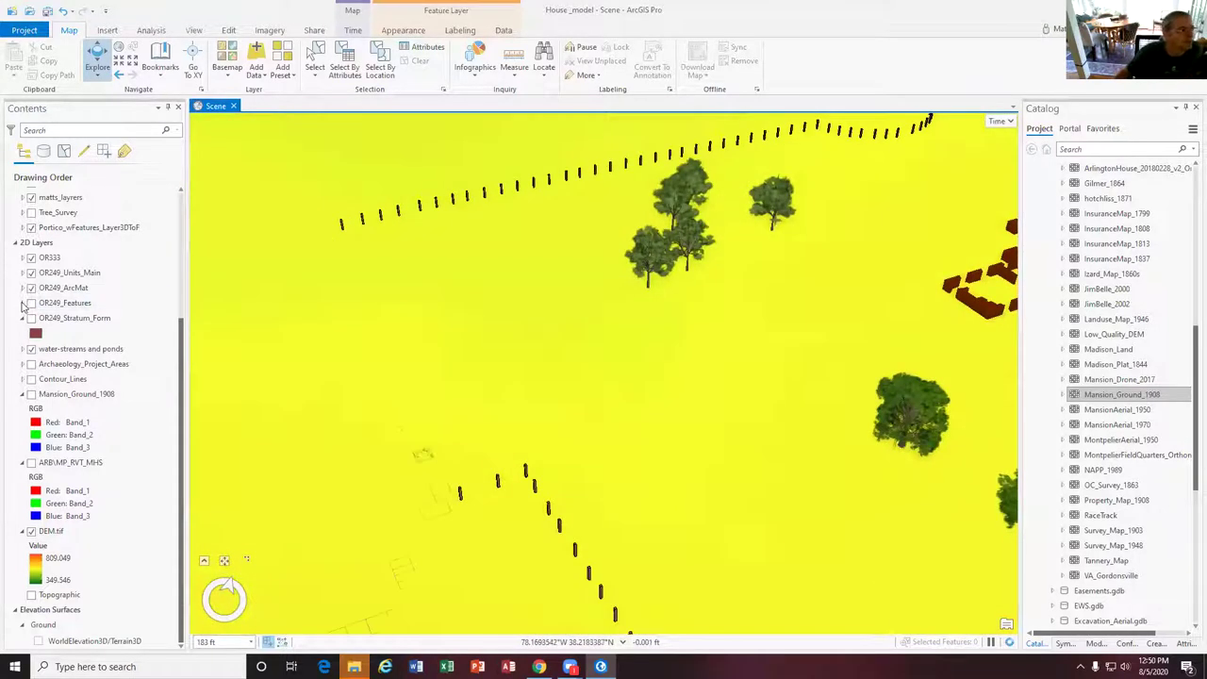
{"action": "left_click", "coordinate": [30, 303]}
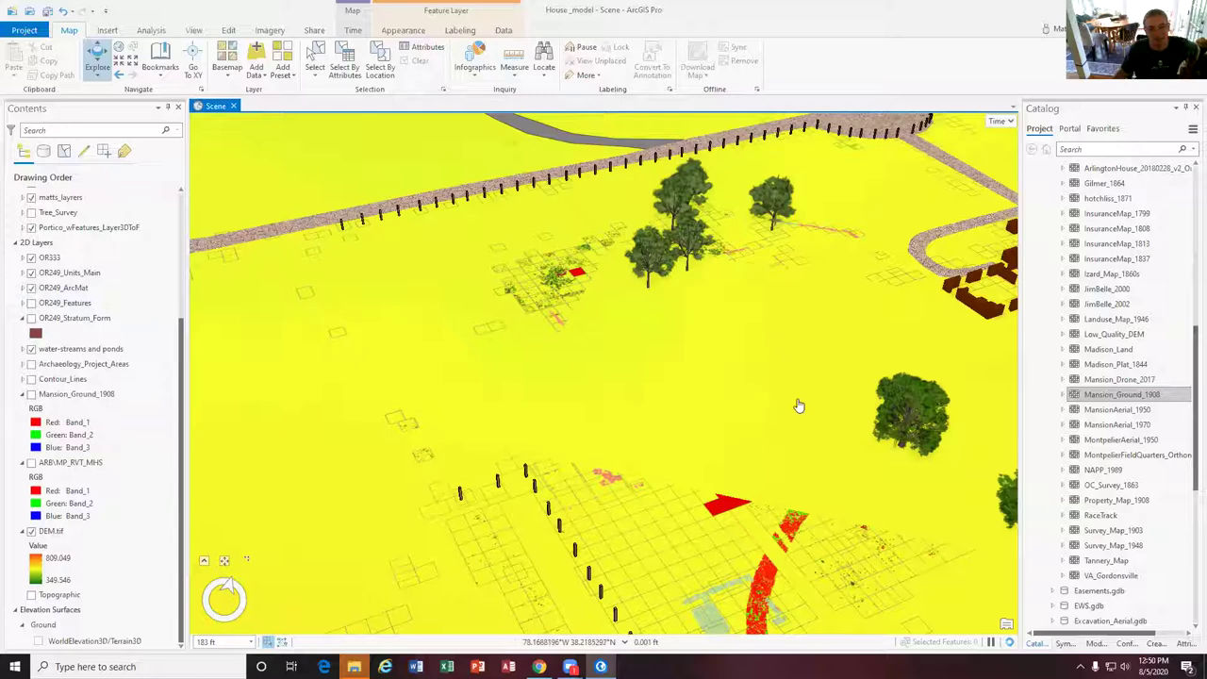
{"action": "left_click_drag", "start_coordinate": [730, 414], "coordinate": [775, 420]}
{"action": "middle_click_drag", "start_coordinate": [563, 330], "coordinate": [690, 437]}
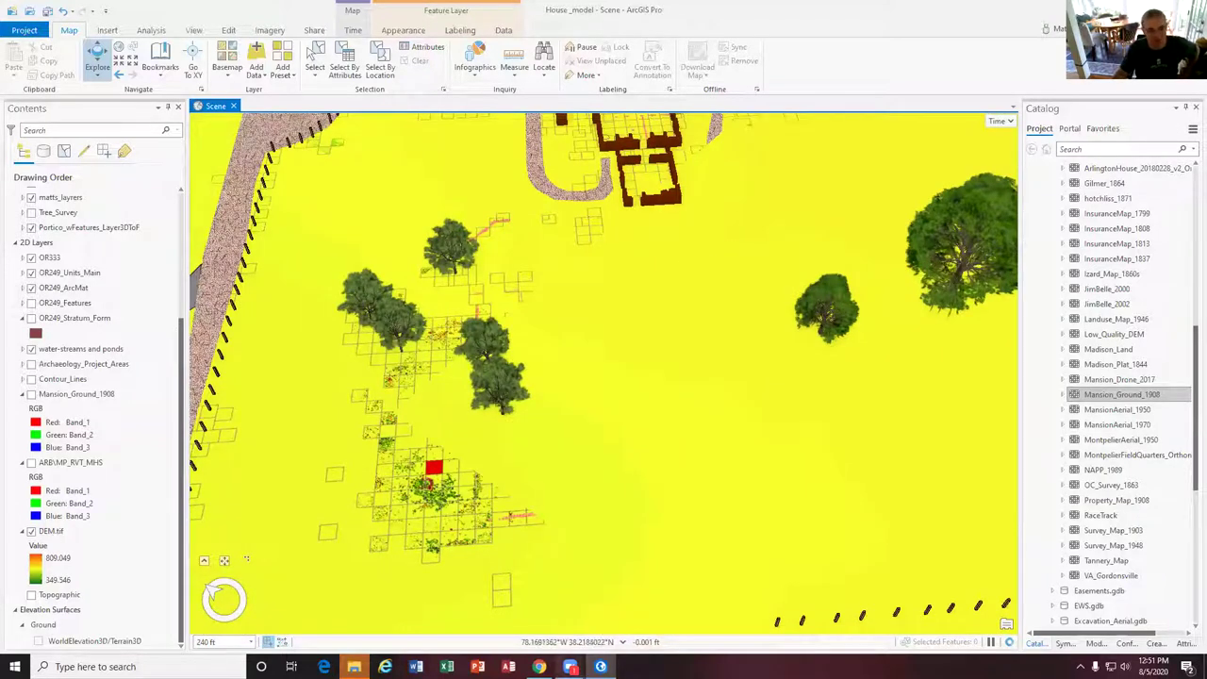
Switch to Sketchfab in Chrome and view the Montpelier South Kitchen model's brick walls from the sides and above
{"action": "left_click", "coordinate": [539, 666]}
{"action": "scroll", "coordinate": [511, 429], "scroll_direction": "down", "scroll_amount": 5}
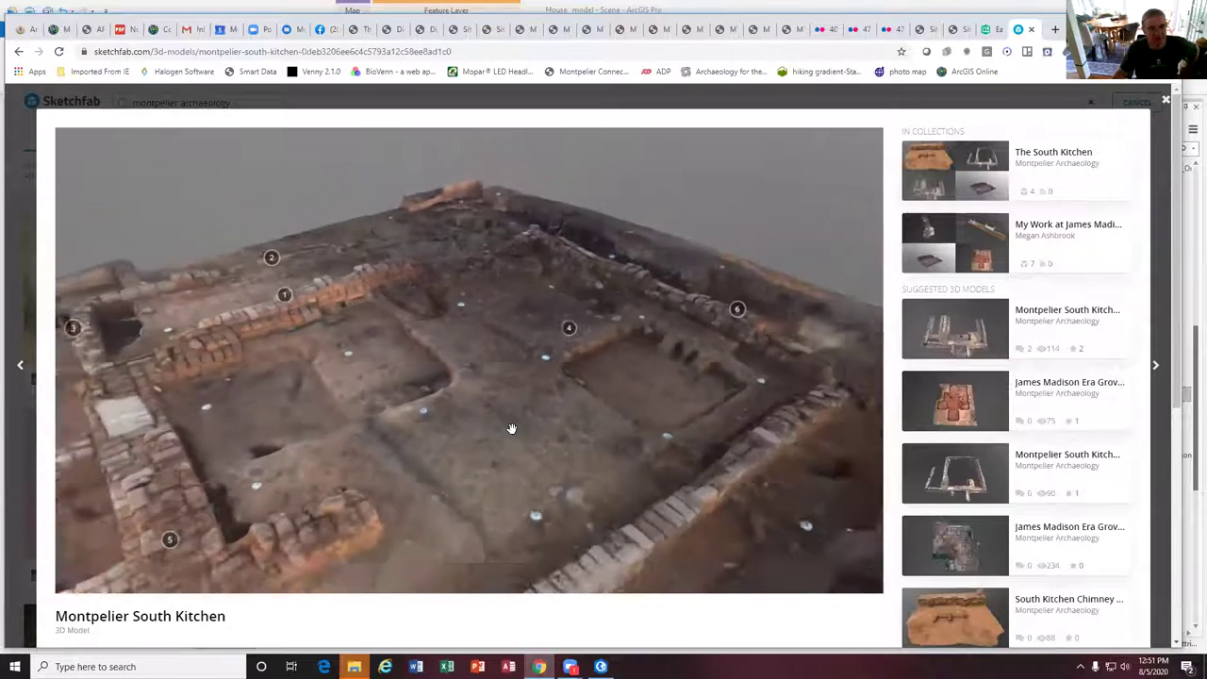
{"action": "mouse_move", "coordinate": [486, 407]}
{"action": "left_mouse_down"}
{"action": "mouse_move", "coordinate": [536, 405]}
{"action": "mouse_move", "coordinate": [540, 380]}
{"action": "left_mouse_up"}
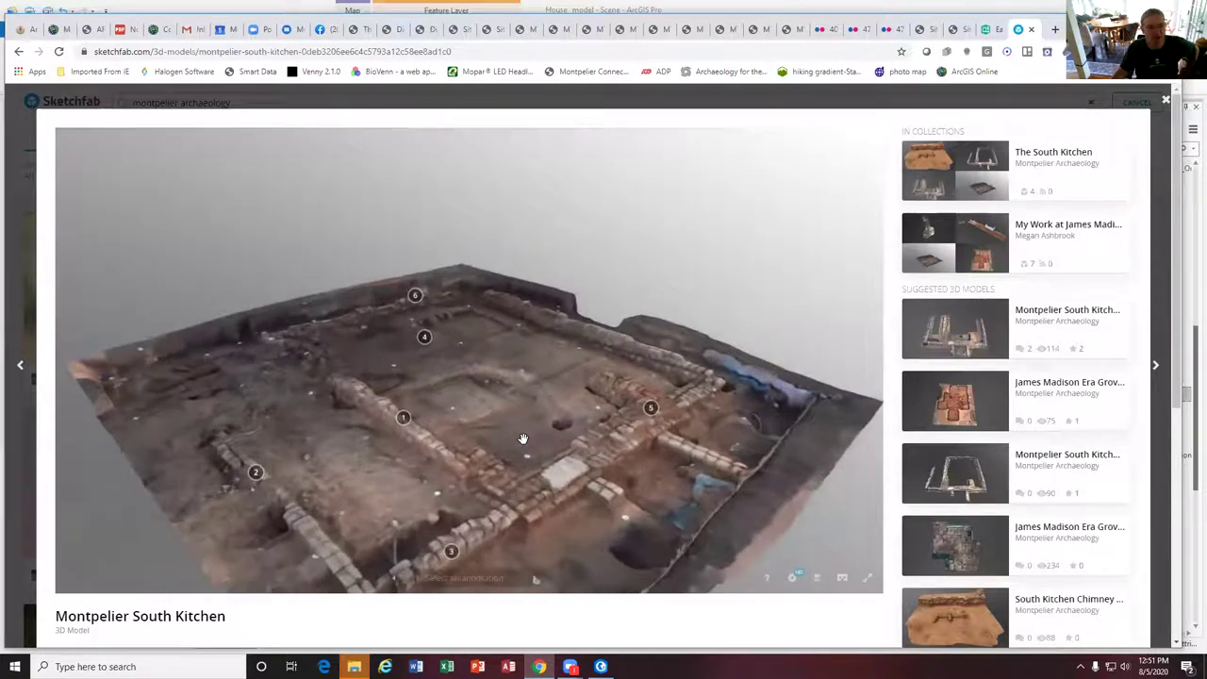
{"action": "scroll", "coordinate": [523, 438], "scroll_direction": "up", "scroll_amount": 2}
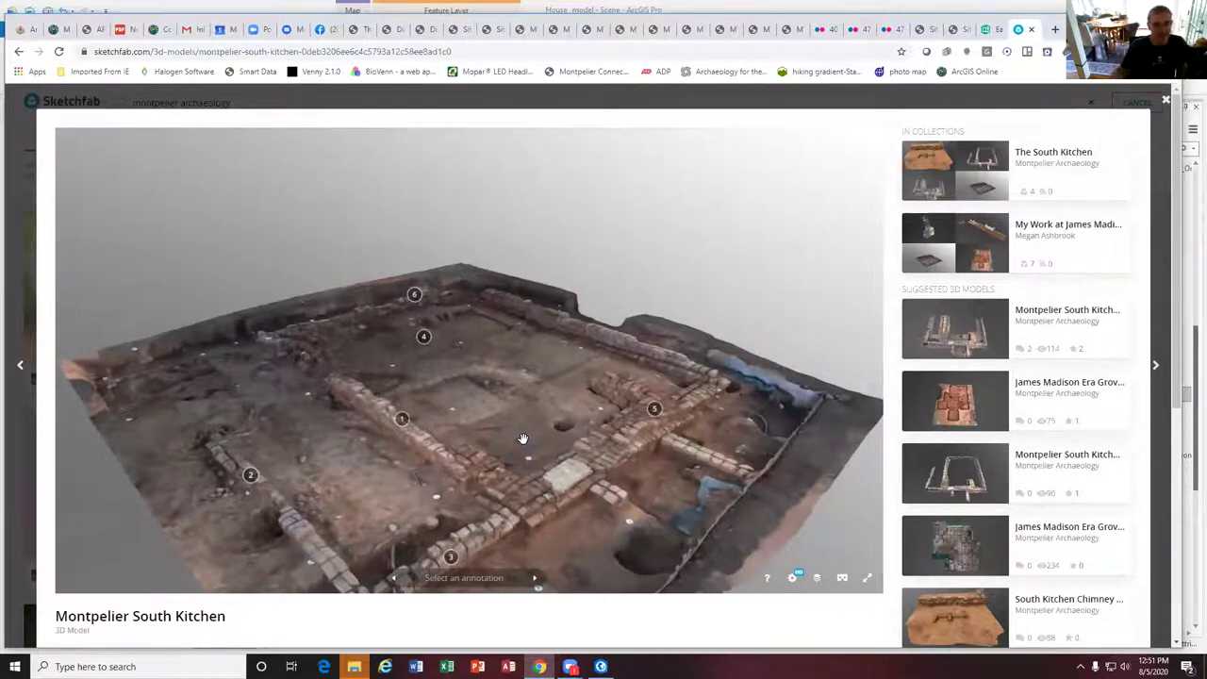
{"action": "mouse_move", "coordinate": [521, 444]}
{"action": "left_mouse_down"}
{"action": "mouse_move", "coordinate": [563, 453]}
{"action": "mouse_move", "coordinate": [614, 609]}
{"action": "left_mouse_up"}
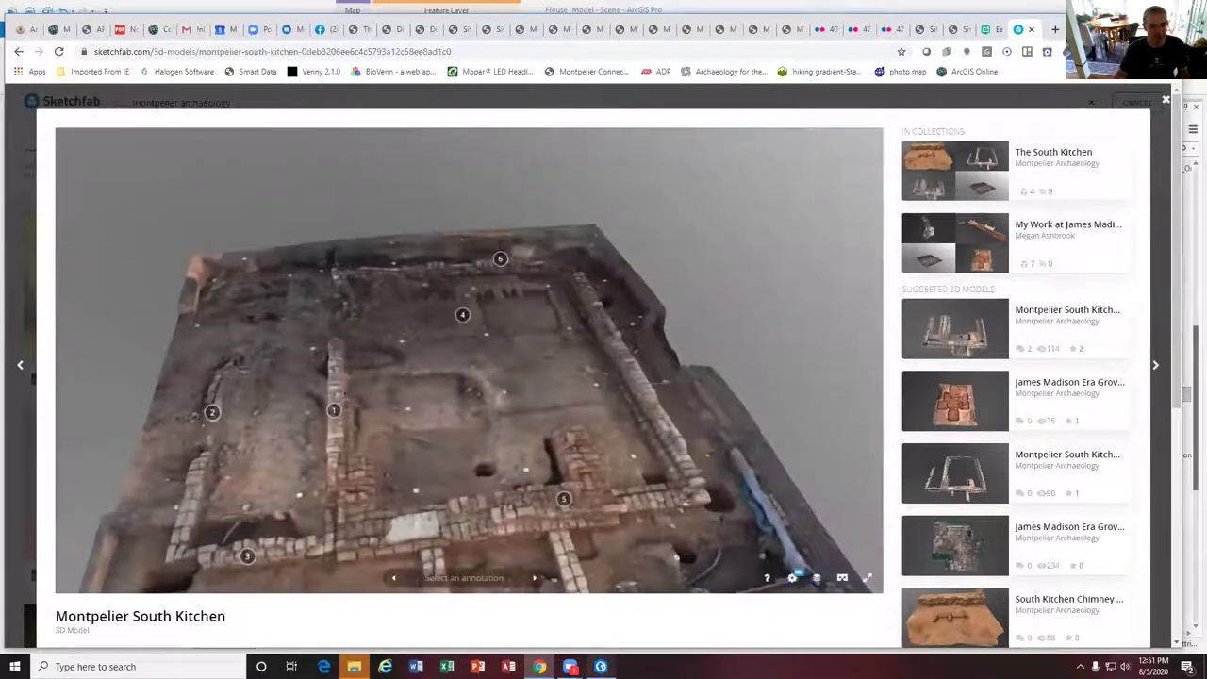
Switch to ArcGIS Pro and view the South Kitchen's mapped brick wall outlines up close on the elevation layer
{"action": "left_click", "coordinate": [601, 667]}
{"action": "scroll", "coordinate": [738, 300], "scroll_direction": "up", "scroll_amount": 3}
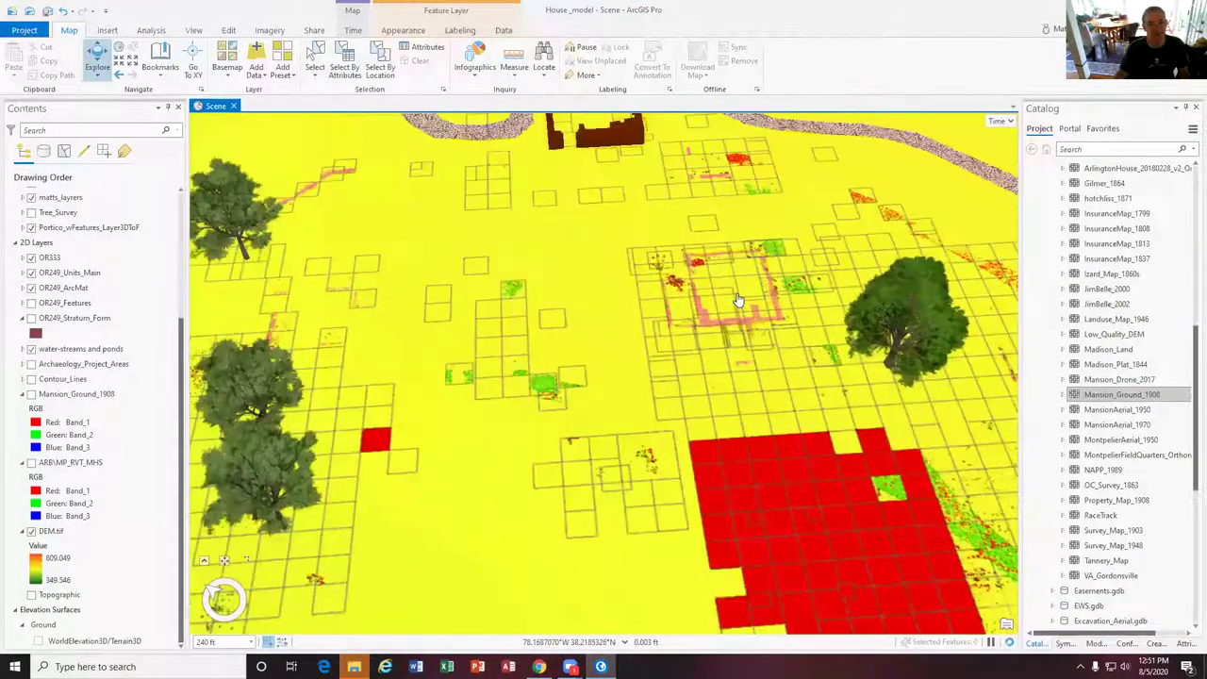
{"action": "scroll", "coordinate": [739, 300], "scroll_direction": "up", "scroll_amount": 3}
{"action": "scroll", "coordinate": [679, 452], "scroll_direction": "up", "scroll_amount": 2}
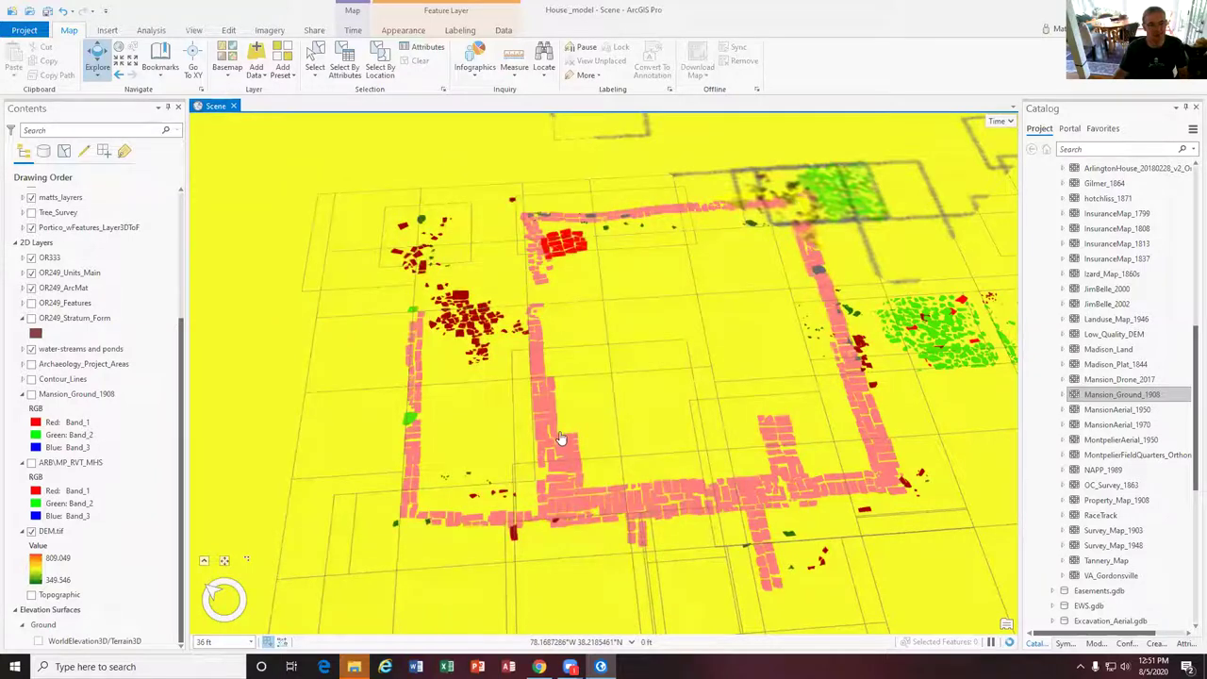
{"action": "middle_click_drag", "start_coordinate": [620, 369], "coordinate": [620, 395]}
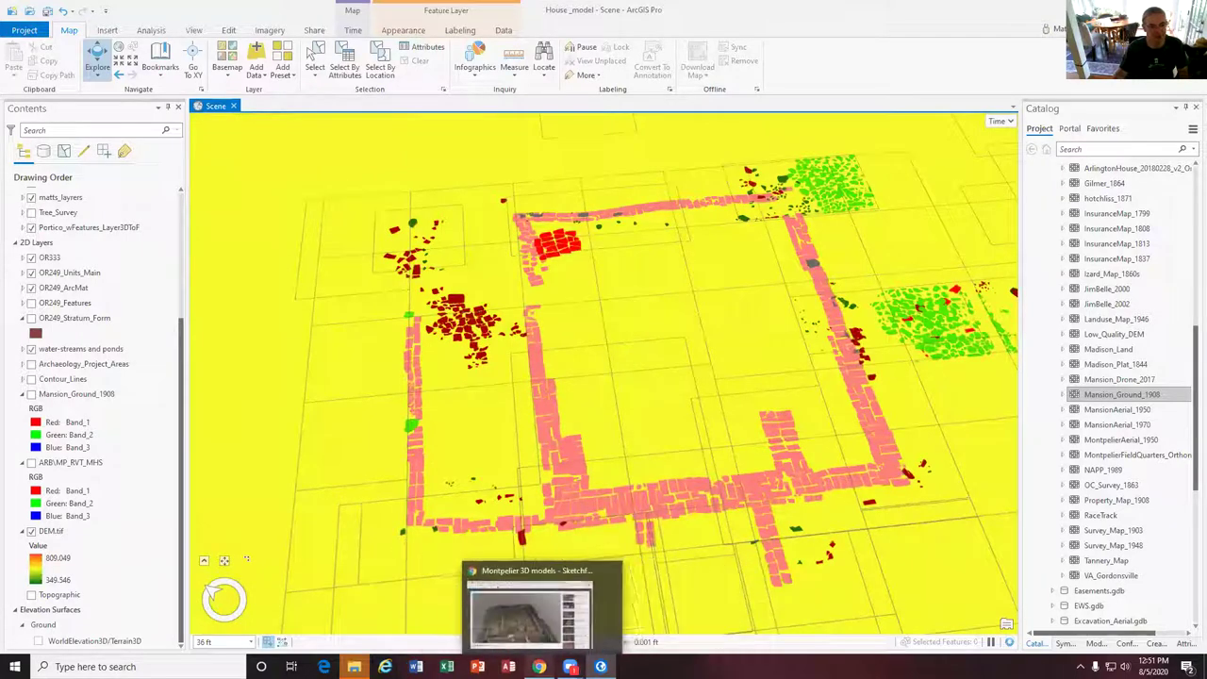
Return to the Sketchfab South Kitchen model and view the whole excavation from an angle above
{"action": "mouse_move", "coordinate": [540, 667]}
{"action": "left_click", "coordinate": [528, 613]}
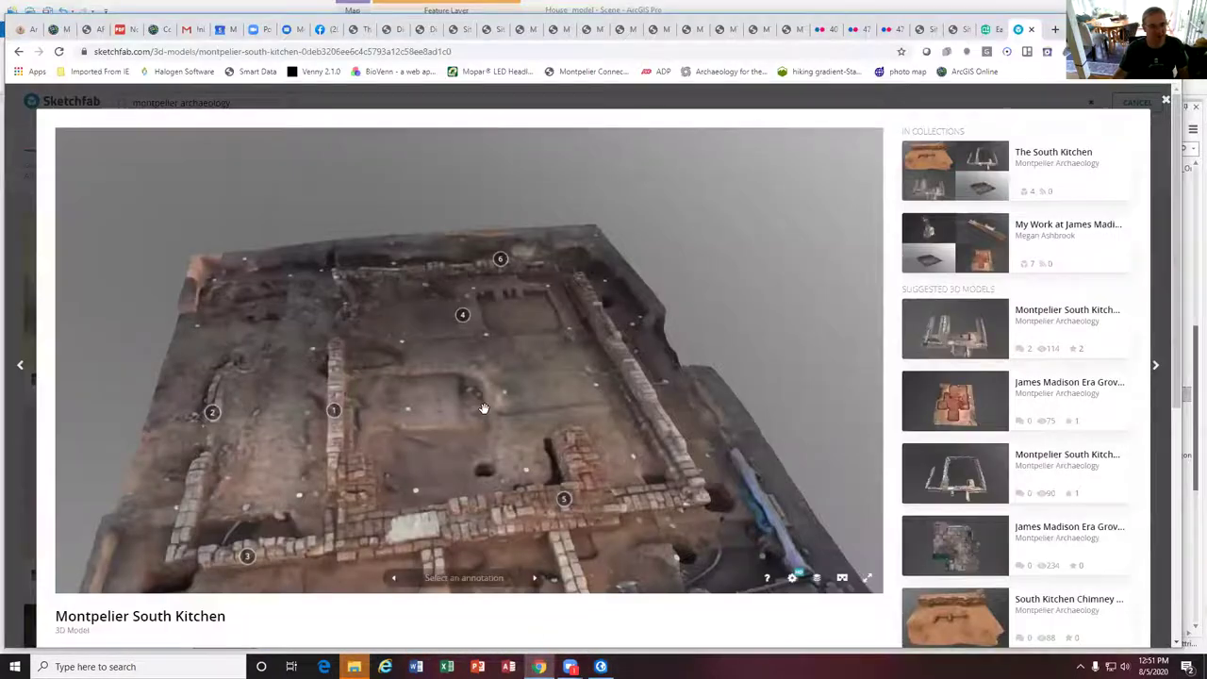
{"action": "left_click_drag", "start_coordinate": [434, 415], "coordinate": [528, 401]}
{"action": "left_click_drag", "start_coordinate": [423, 413], "coordinate": [455, 424]}
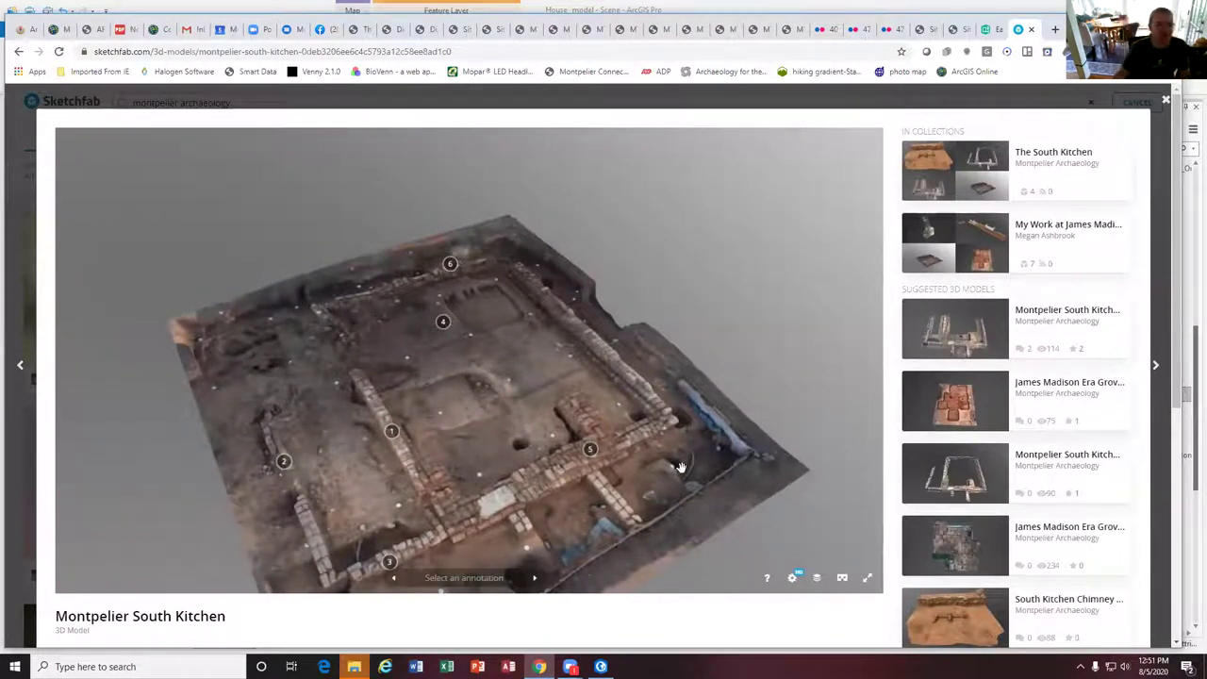
{"action": "scroll", "coordinate": [444, 426], "scroll_direction": "down", "scroll_amount": 1}
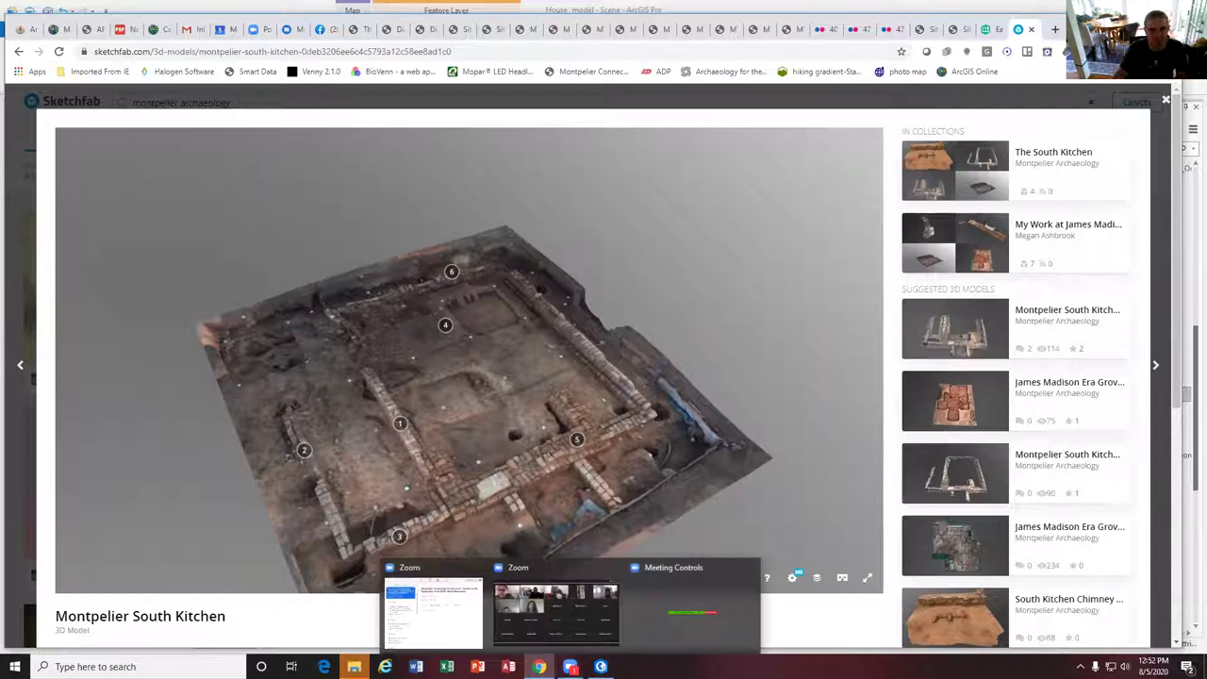
Open flickr.com in a new browser tab and go to the Montpelier Archaeology photostream
{"action": "left_click", "coordinate": [1057, 34]}
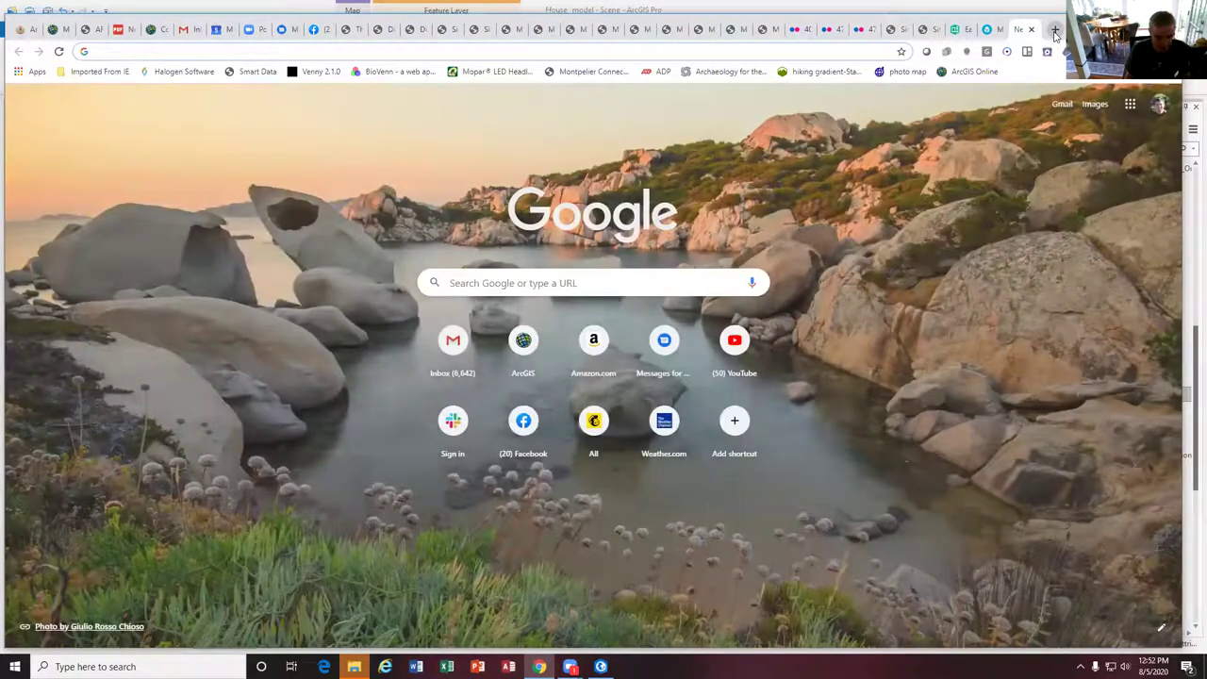
{"action": "type", "text": "flick"}
{"action": "key", "text": "Return"}
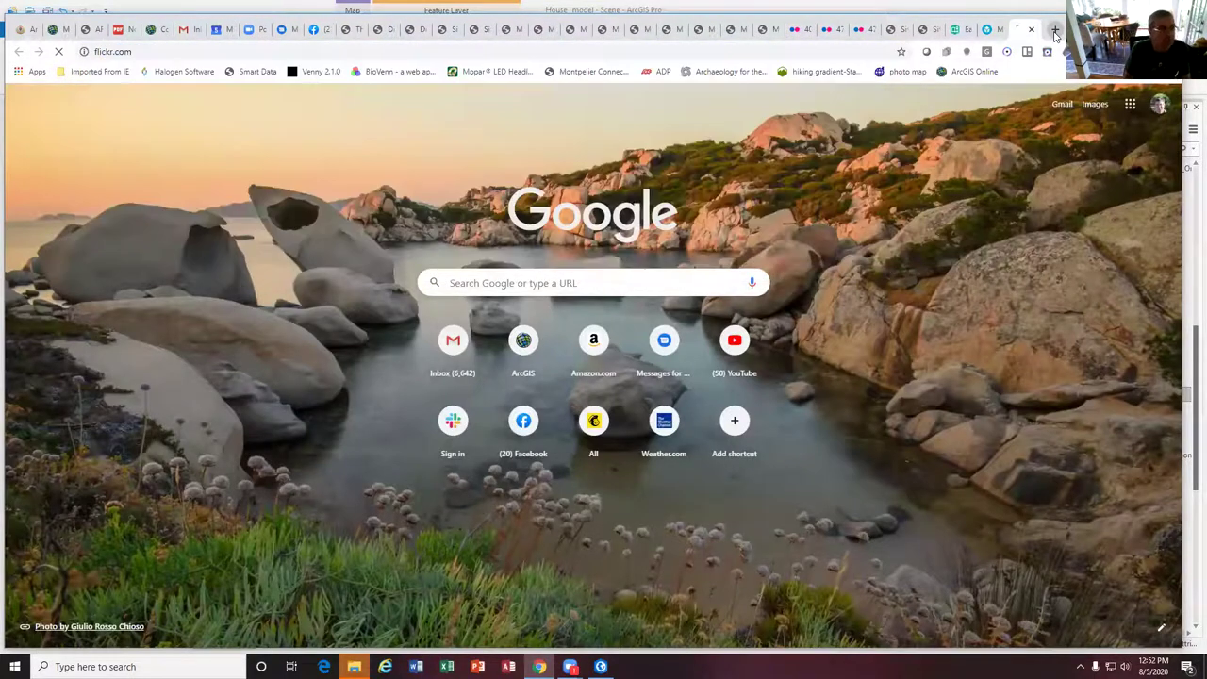
{"action": "left_click", "coordinate": [196, 99]}
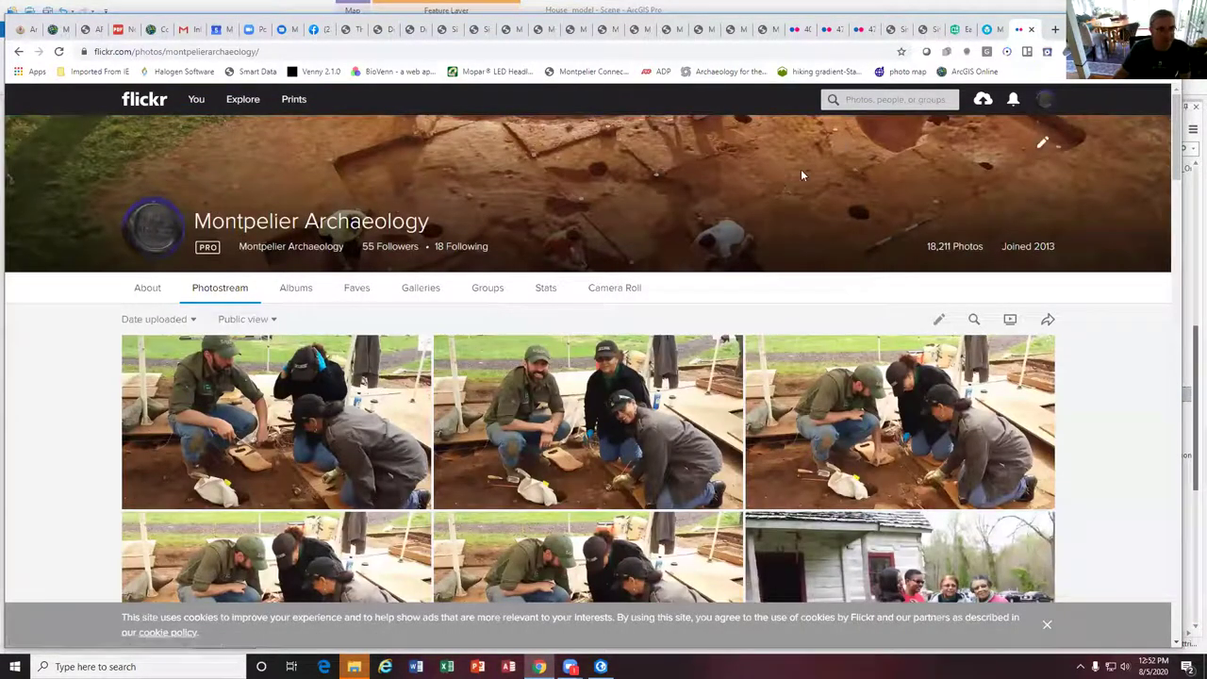
Search Flickr photos for "pine alley" and open the 2019-Pine Alley album
{"action": "left_click", "coordinate": [857, 99]}
{"action": "type", "text": "pin"}
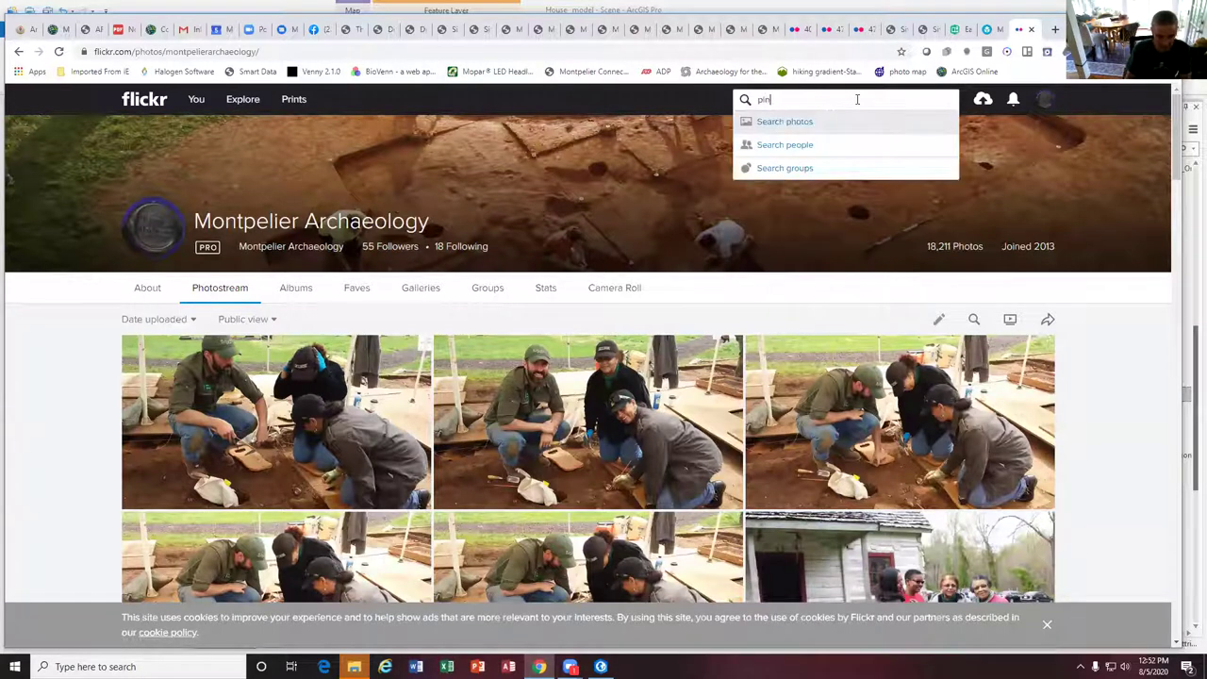
{"action": "type", "text": "e alley"}
{"action": "key", "text": "Return"}
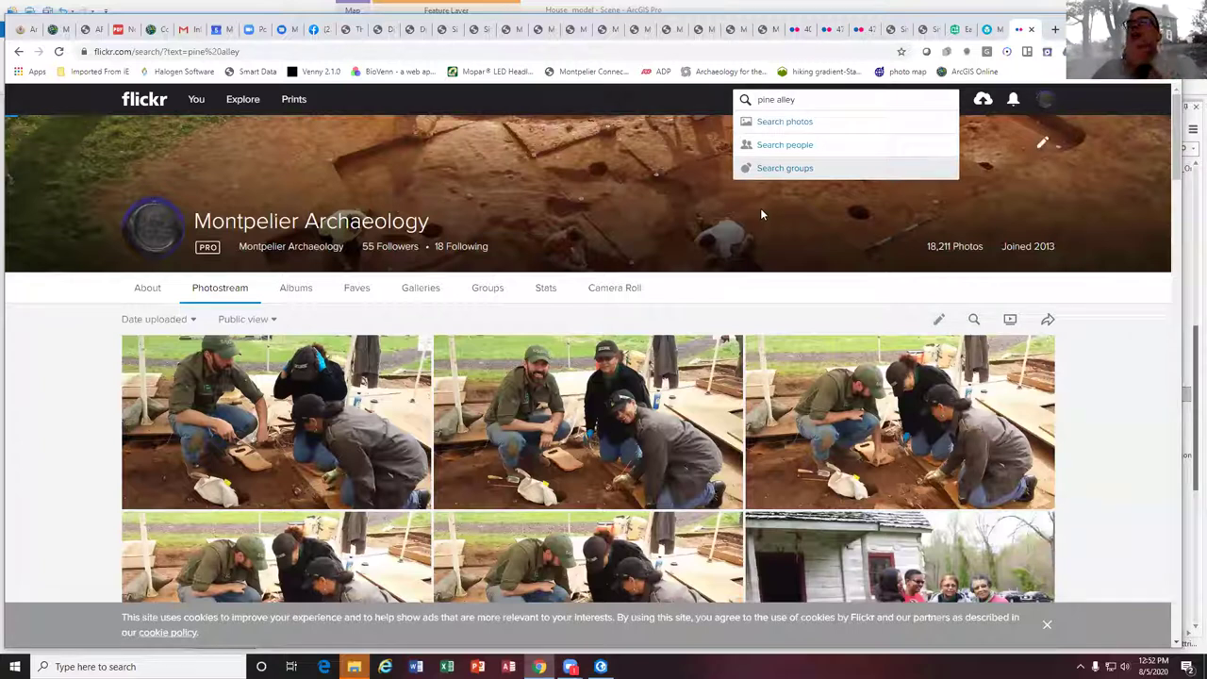
{"action": "key", "text": "Return"}
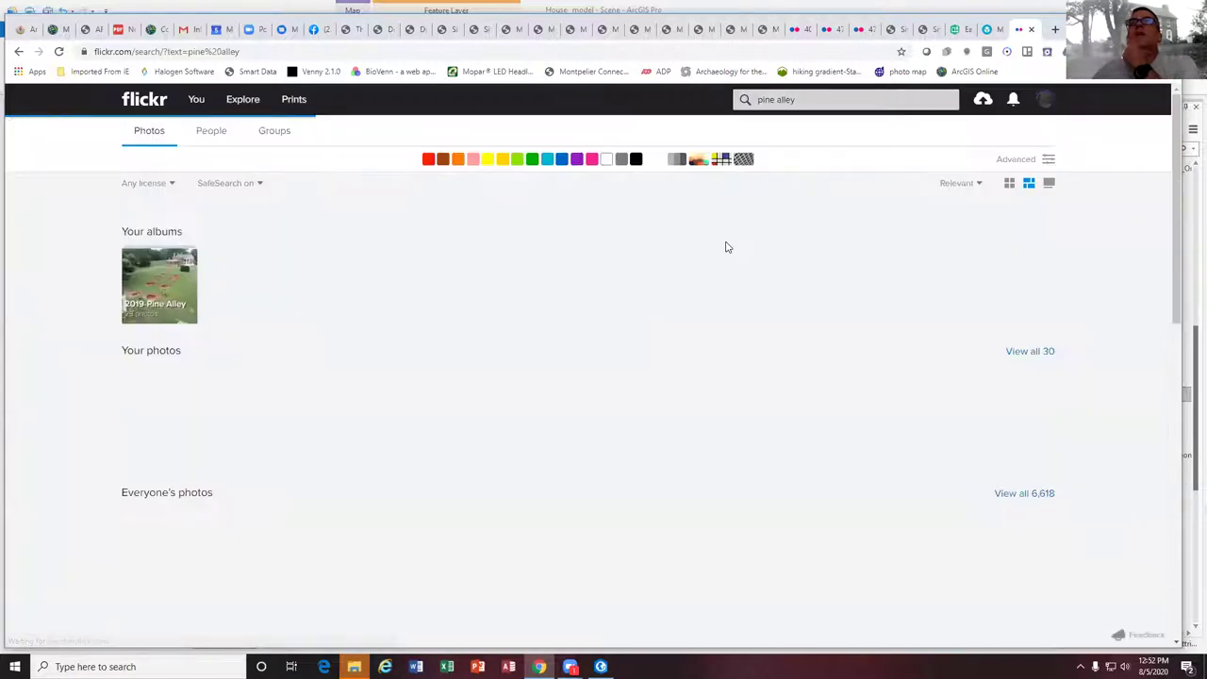
{"action": "left_click", "coordinate": [165, 286]}
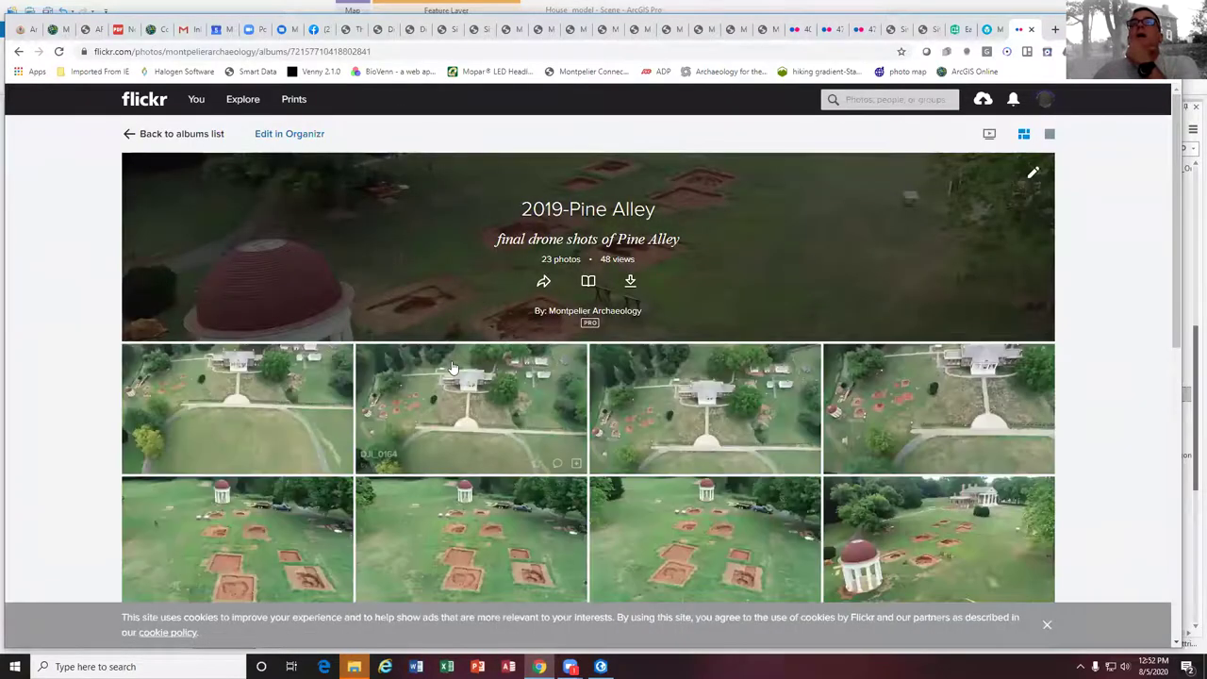
Browse the 2019-Pine Alley album and view the last two overhead drone photos of the excavation units beside the temple
{"action": "scroll", "coordinate": [479, 361], "scroll_direction": "down", "scroll_amount": 1}
{"action": "scroll", "coordinate": [479, 362], "scroll_direction": "down", "scroll_amount": 5}
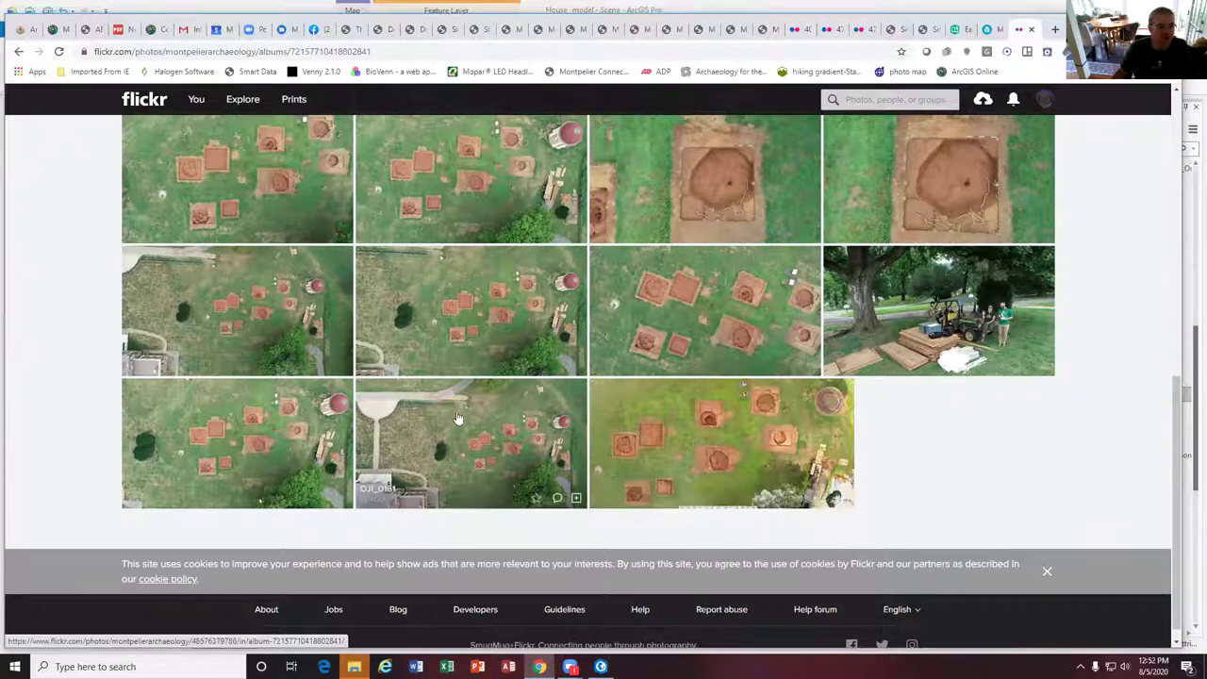
{"action": "left_click", "coordinate": [470, 441]}
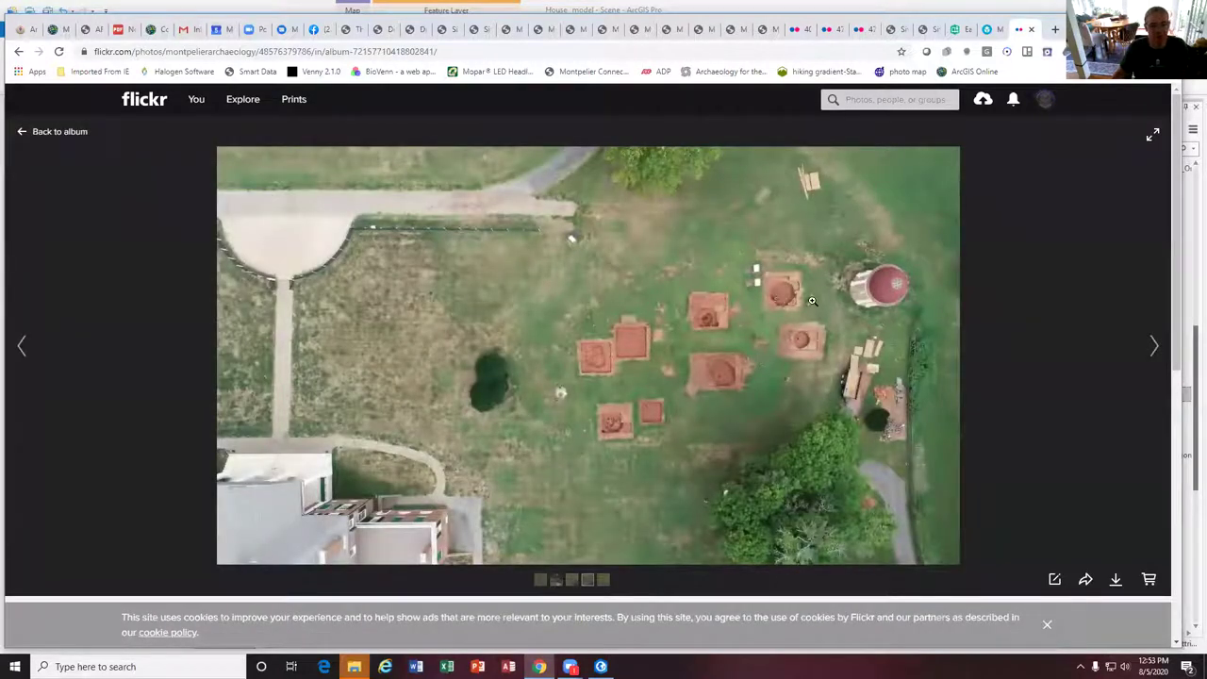
{"action": "left_click", "coordinate": [1154, 345]}
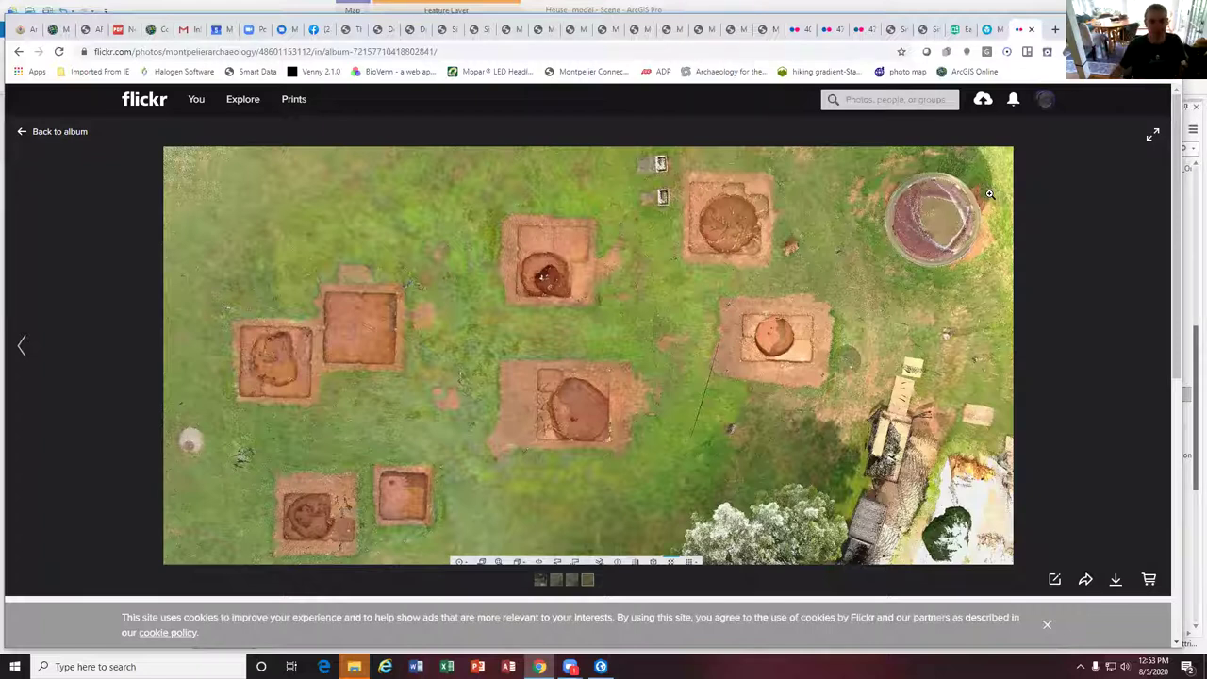
{"action": "left_click_drag", "start_coordinate": [810, 286], "coordinate": [753, 304]}
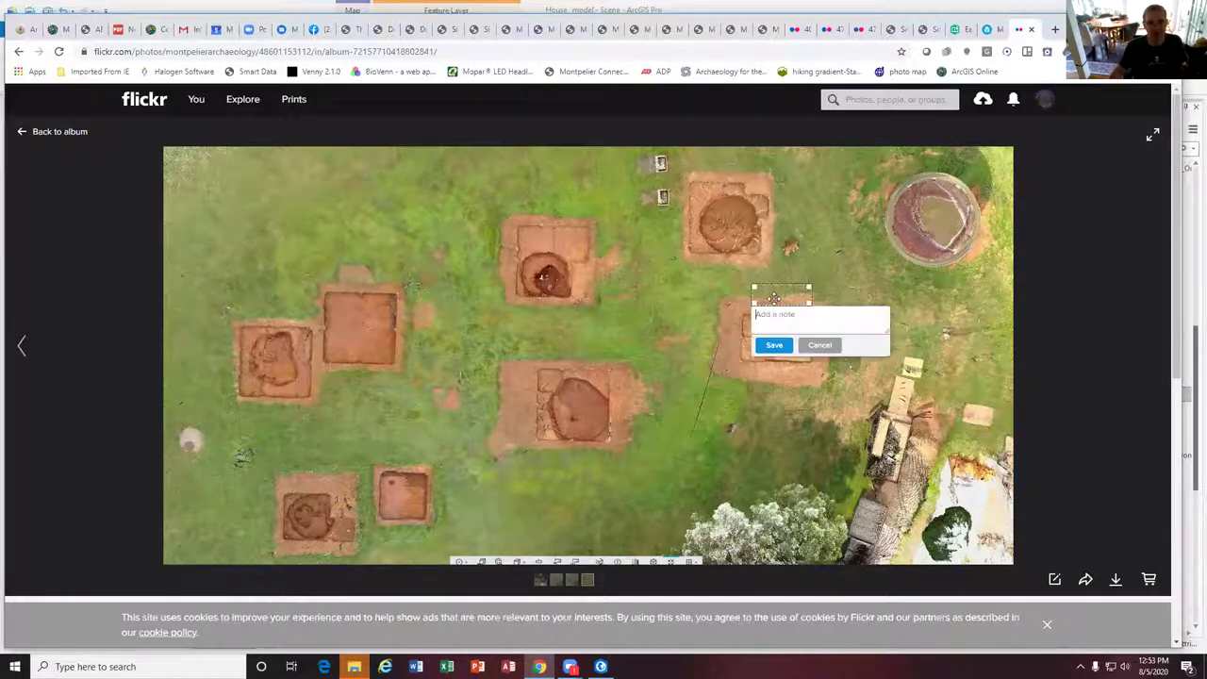
{"action": "left_click", "coordinate": [817, 348]}
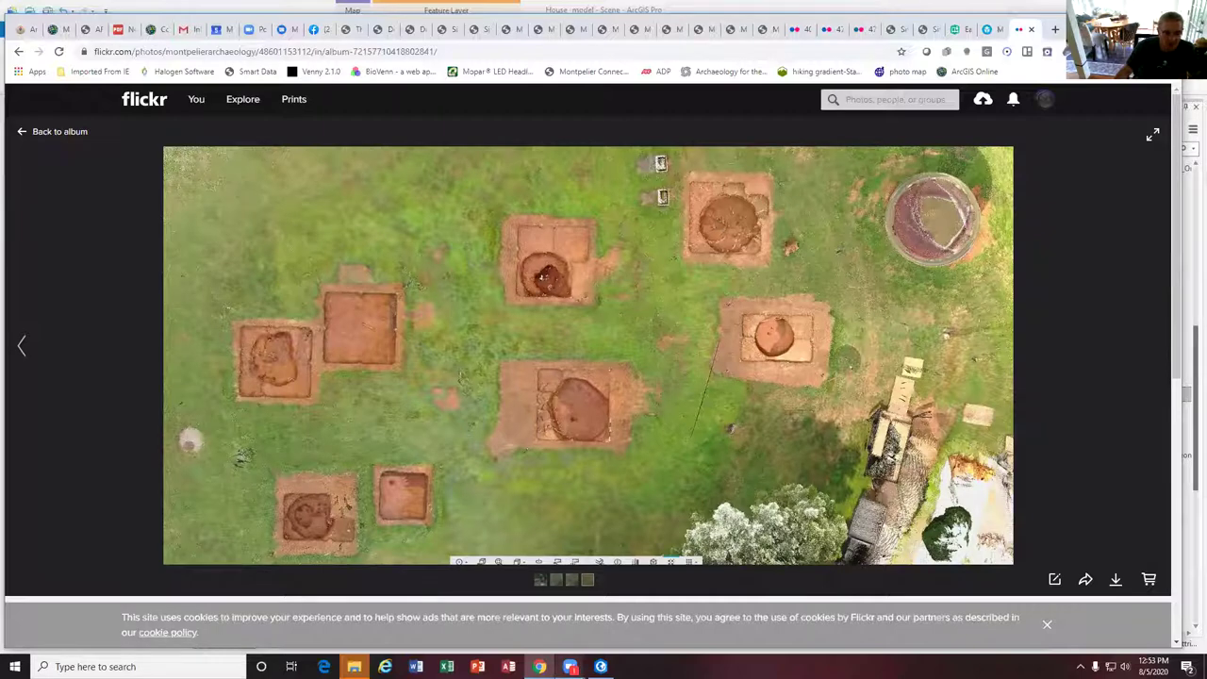
Switch to ArcGIS Pro, bring the house foundation into view and turn on the OR249_Stratum_Form layer
{"action": "mouse_move", "coordinate": [569, 667]}
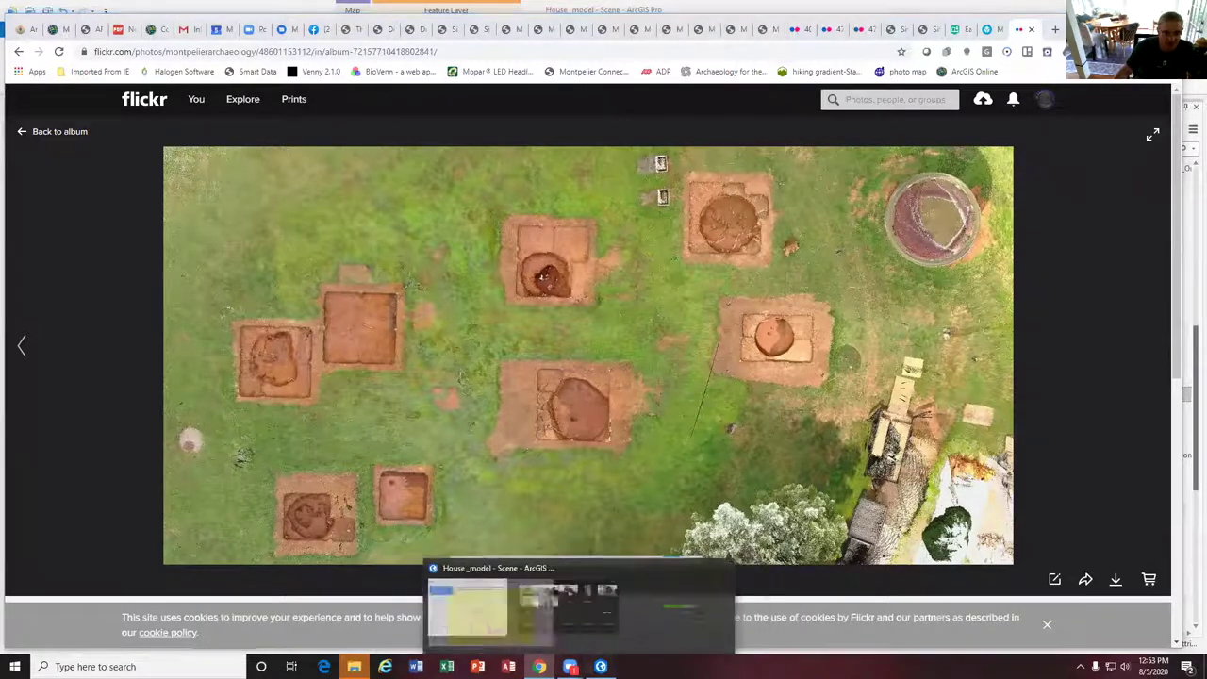
{"action": "left_click", "coordinate": [600, 667]}
{"action": "scroll", "coordinate": [575, 440], "scroll_direction": "down", "scroll_amount": 5}
{"action": "scroll", "coordinate": [586, 370], "scroll_direction": "down", "scroll_amount": 3}
{"action": "left_click_drag", "start_coordinate": [499, 225], "coordinate": [545, 554]}
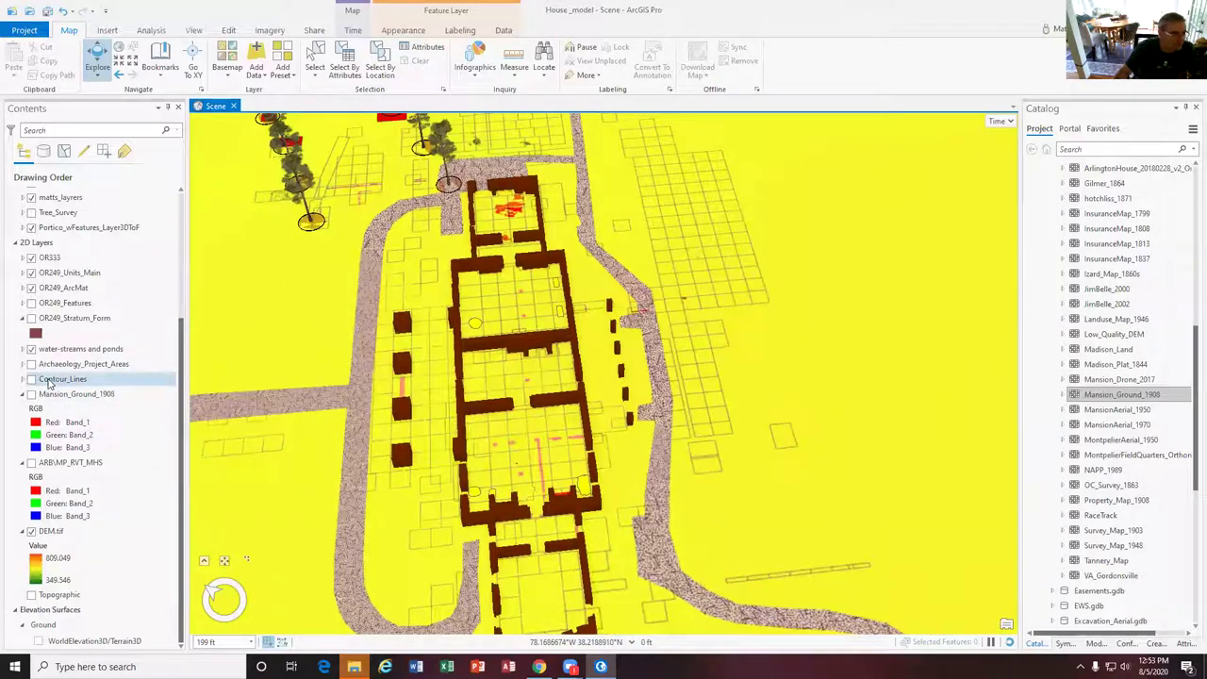
{"action": "scroll", "coordinate": [37, 450], "scroll_direction": "up", "scroll_amount": 3}
{"action": "left_click", "coordinate": [32, 440]}
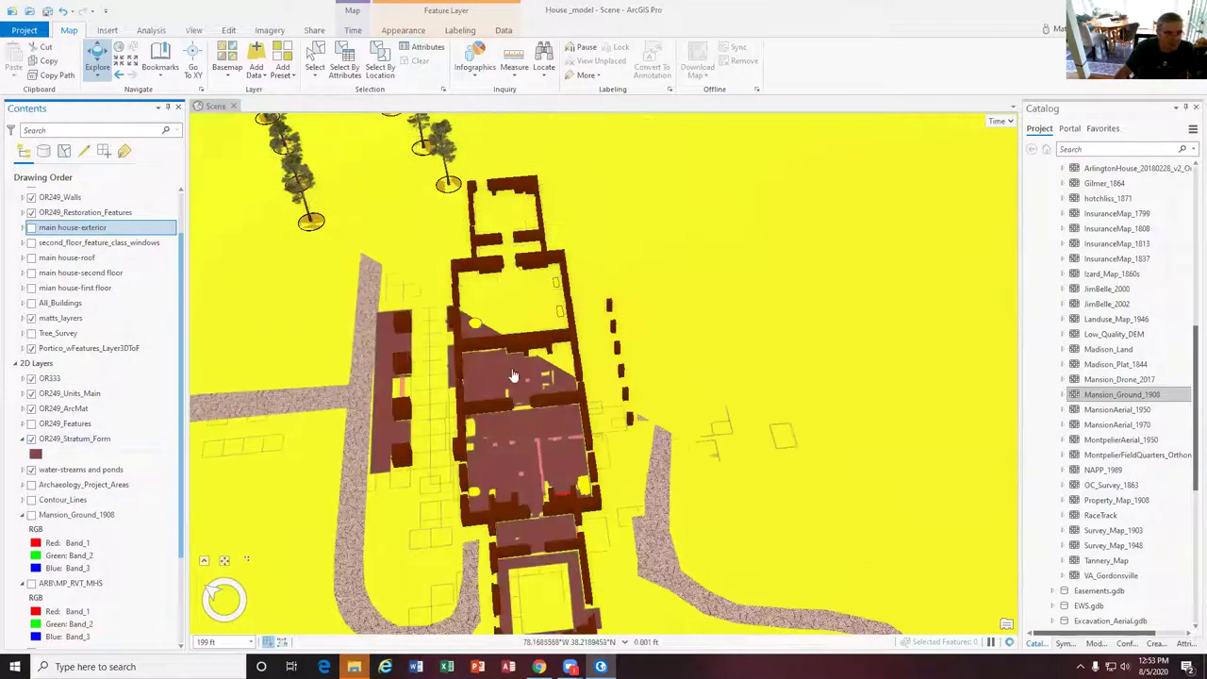
Open the pop-up for stratum 1013.A in the house cellar, review its record and opening photo, and close it
{"action": "left_click", "coordinate": [540, 426]}
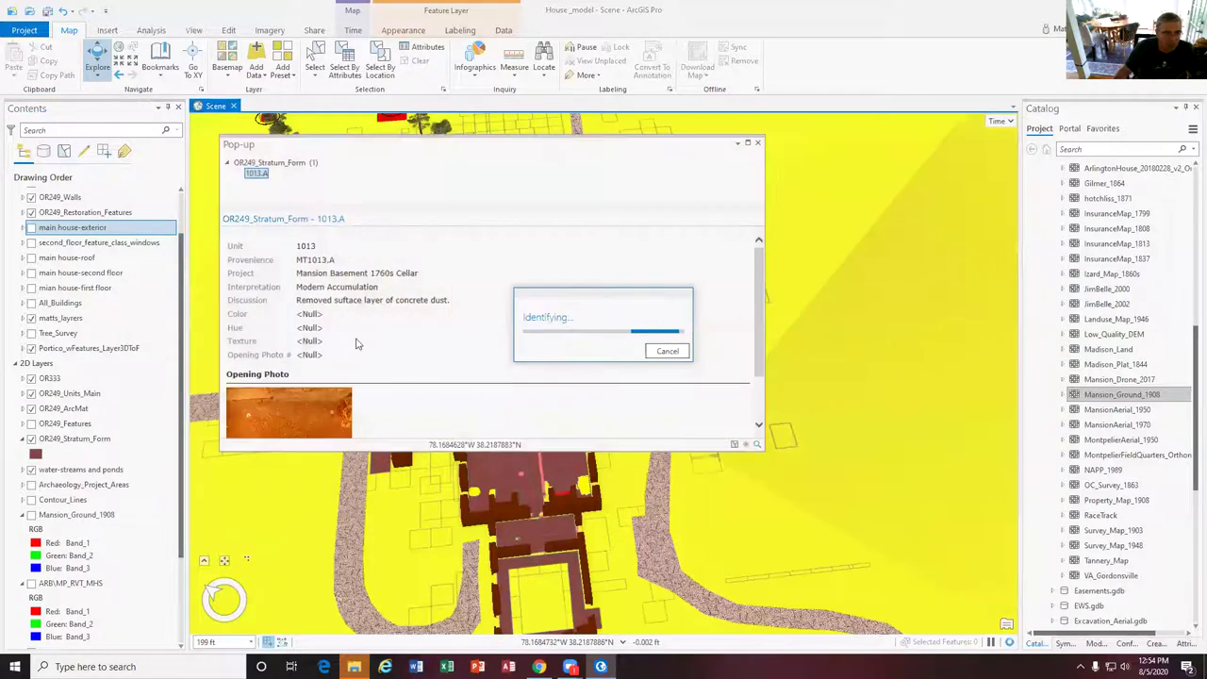
{"action": "scroll", "coordinate": [330, 330], "scroll_direction": "down", "scroll_amount": 2}
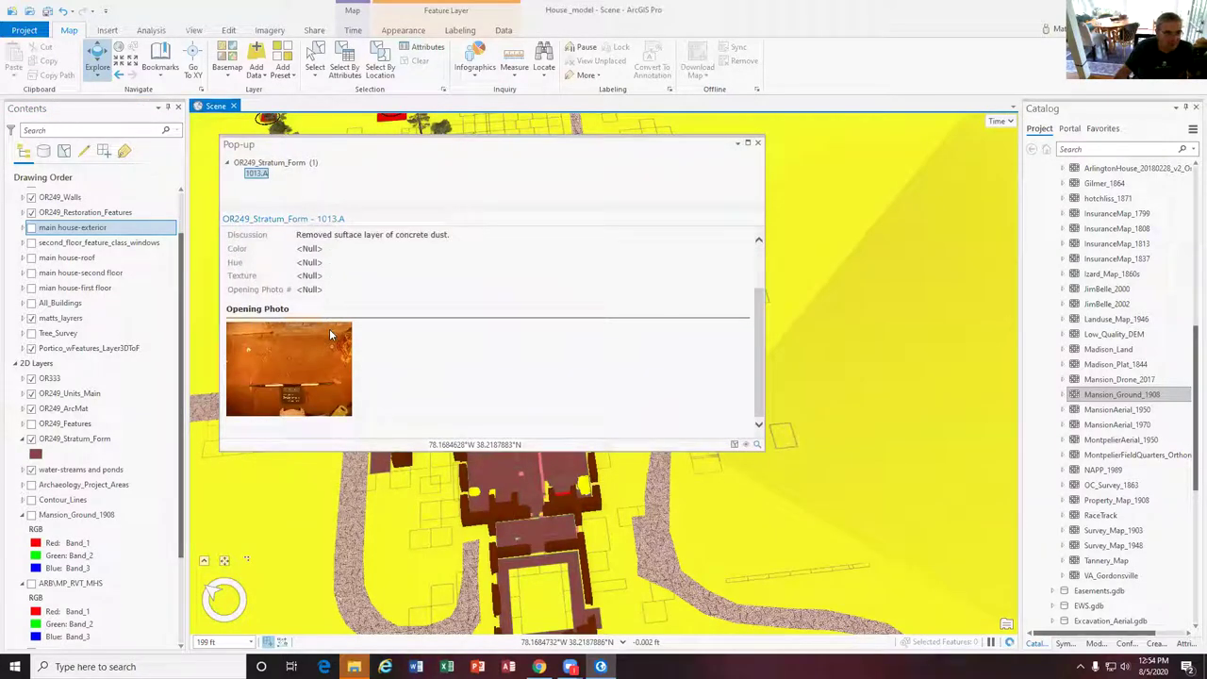
{"action": "scroll", "coordinate": [324, 270], "scroll_direction": "up", "scroll_amount": 2}
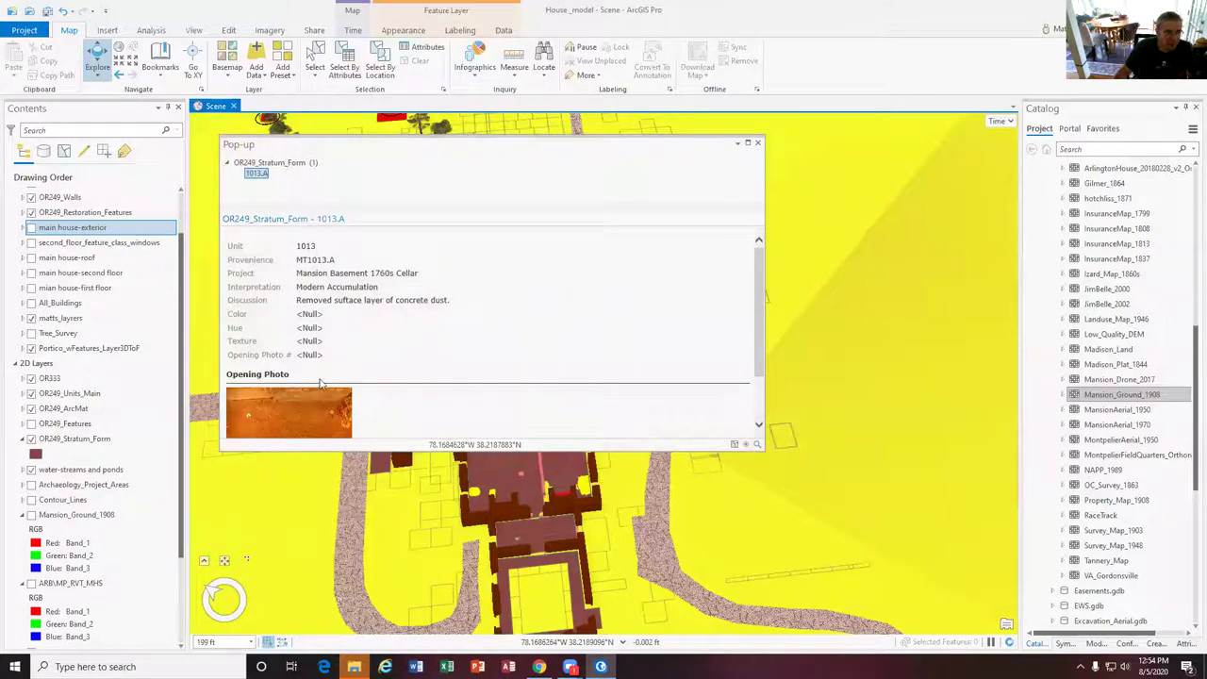
{"action": "left_click", "coordinate": [757, 142]}
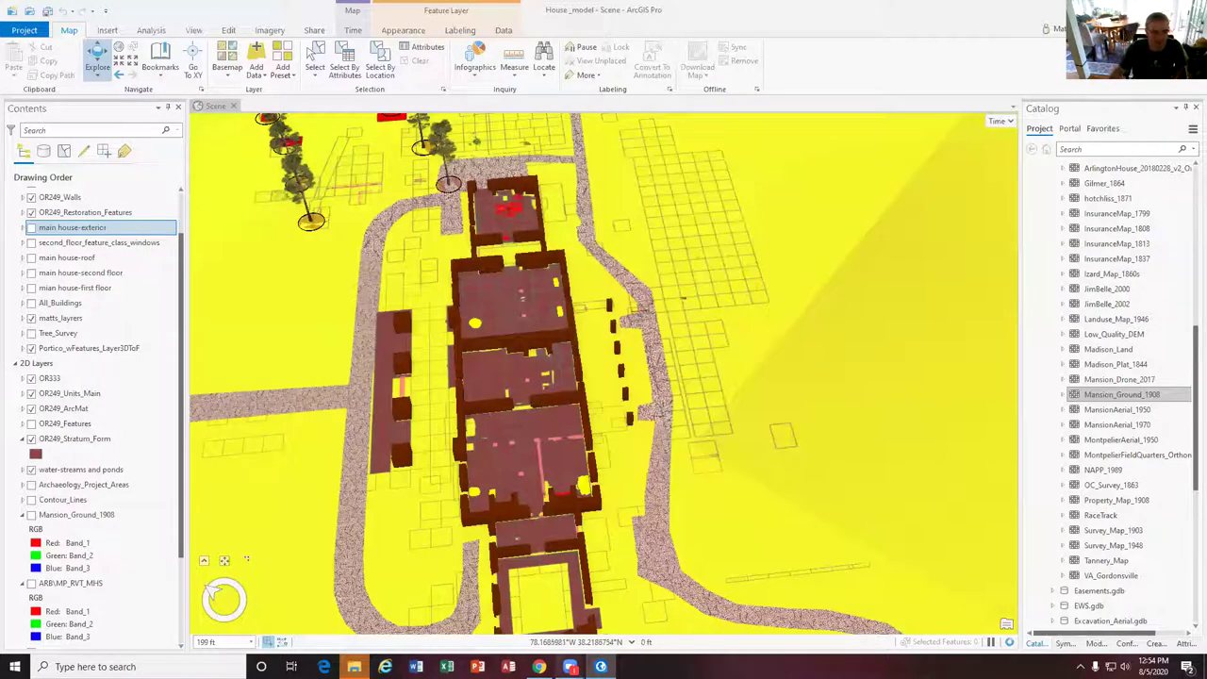
Switch back to the Sketchfab South Kitchen model and examine its floor pits and brick walls from several sides
{"action": "mouse_move", "coordinate": [601, 667]}
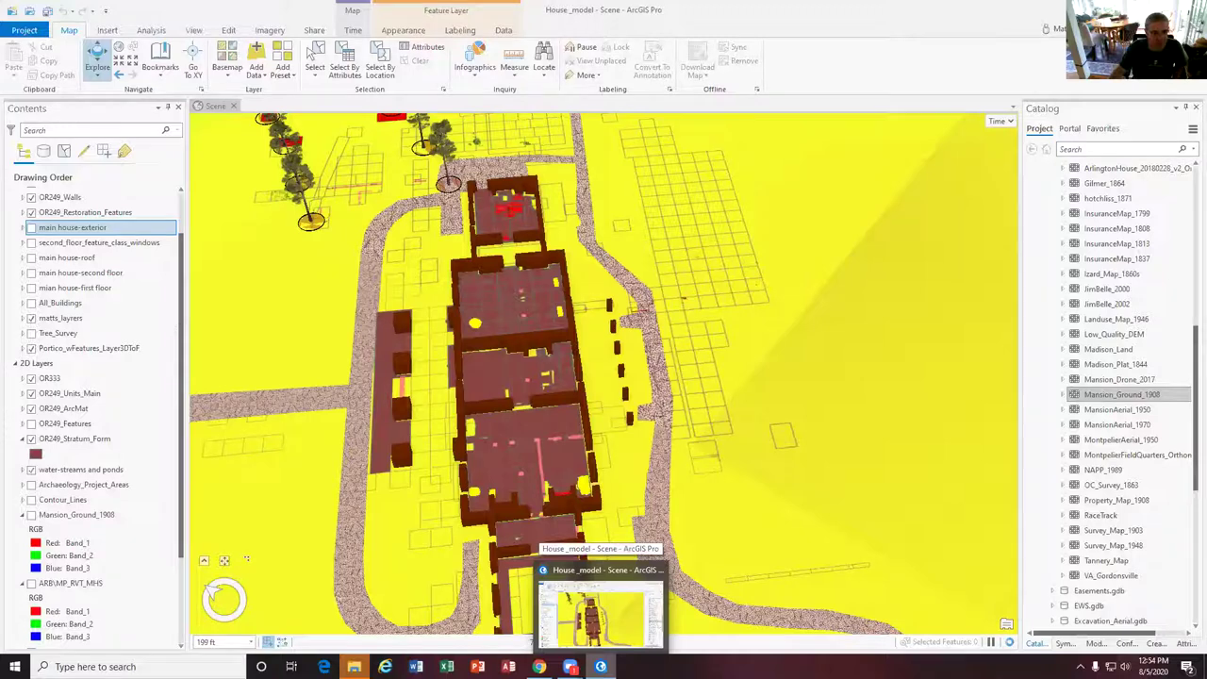
{"action": "left_click", "coordinate": [539, 667]}
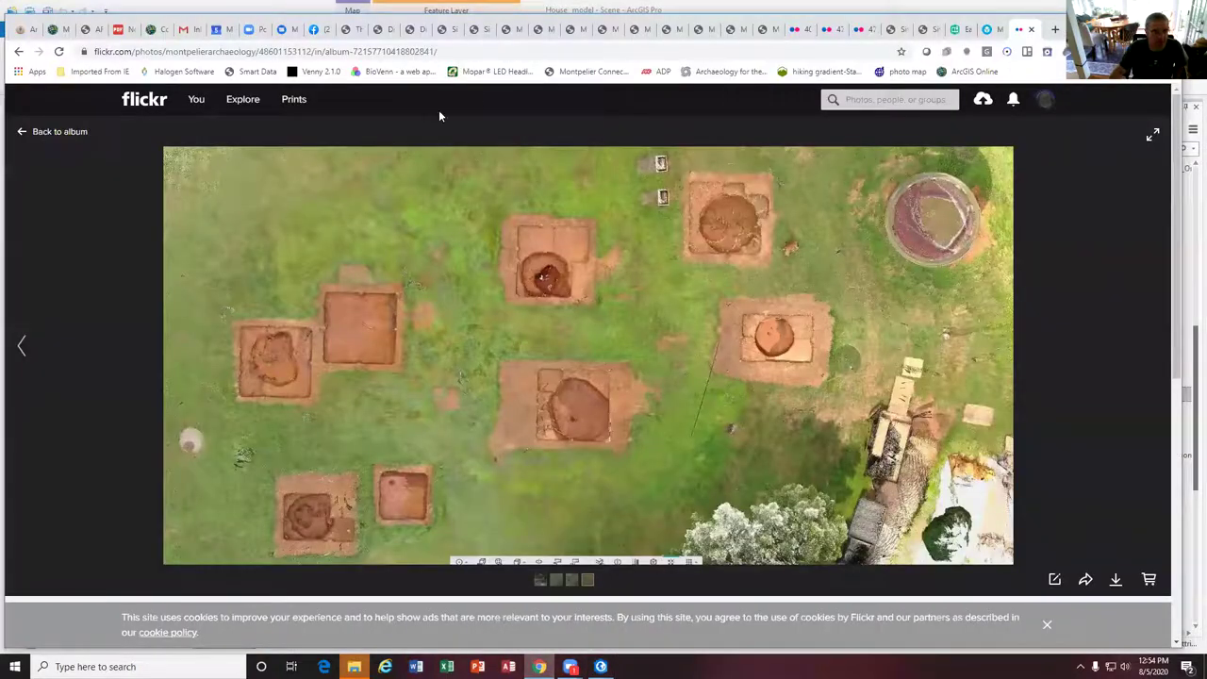
{"action": "left_click", "coordinate": [987, 29]}
{"action": "mouse_move", "coordinate": [509, 380]}
{"action": "left_mouse_down"}
{"action": "mouse_move", "coordinate": [510, 354]}
{"action": "mouse_move", "coordinate": [523, 418]}
{"action": "left_mouse_up"}
{"action": "scroll", "coordinate": [523, 419], "scroll_direction": "up", "scroll_amount": 5}
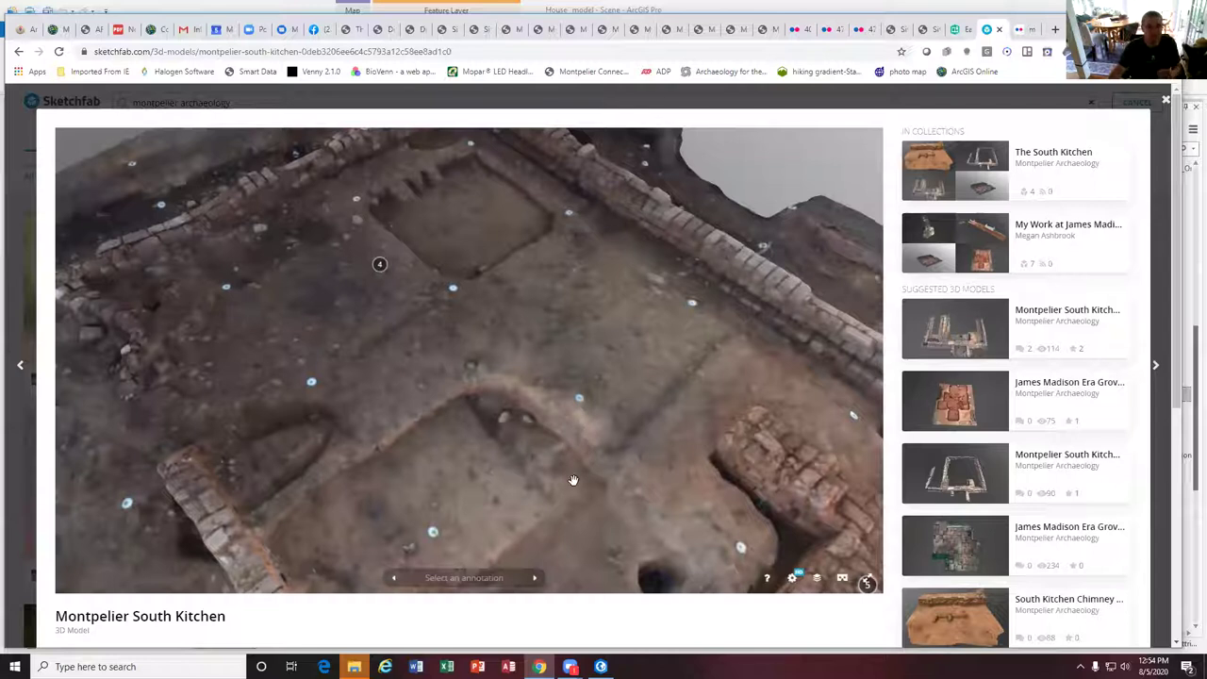
{"action": "mouse_move", "coordinate": [594, 492]}
{"action": "left_mouse_down"}
{"action": "mouse_move", "coordinate": [613, 408]}
{"action": "mouse_move", "coordinate": [619, 449]}
{"action": "mouse_move", "coordinate": [600, 441]}
{"action": "left_mouse_up"}
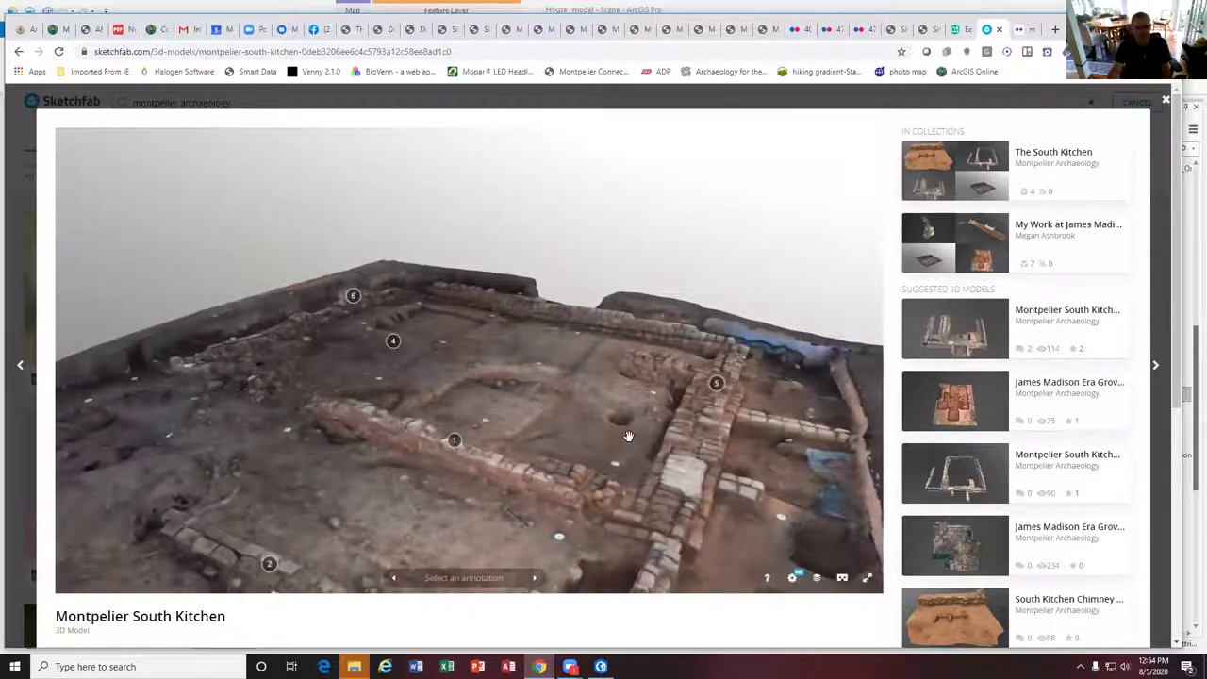
{"action": "mouse_move", "coordinate": [571, 430]}
{"action": "left_mouse_down"}
{"action": "mouse_move", "coordinate": [442, 412]}
{"action": "mouse_move", "coordinate": [464, 415]}
{"action": "left_mouse_up"}
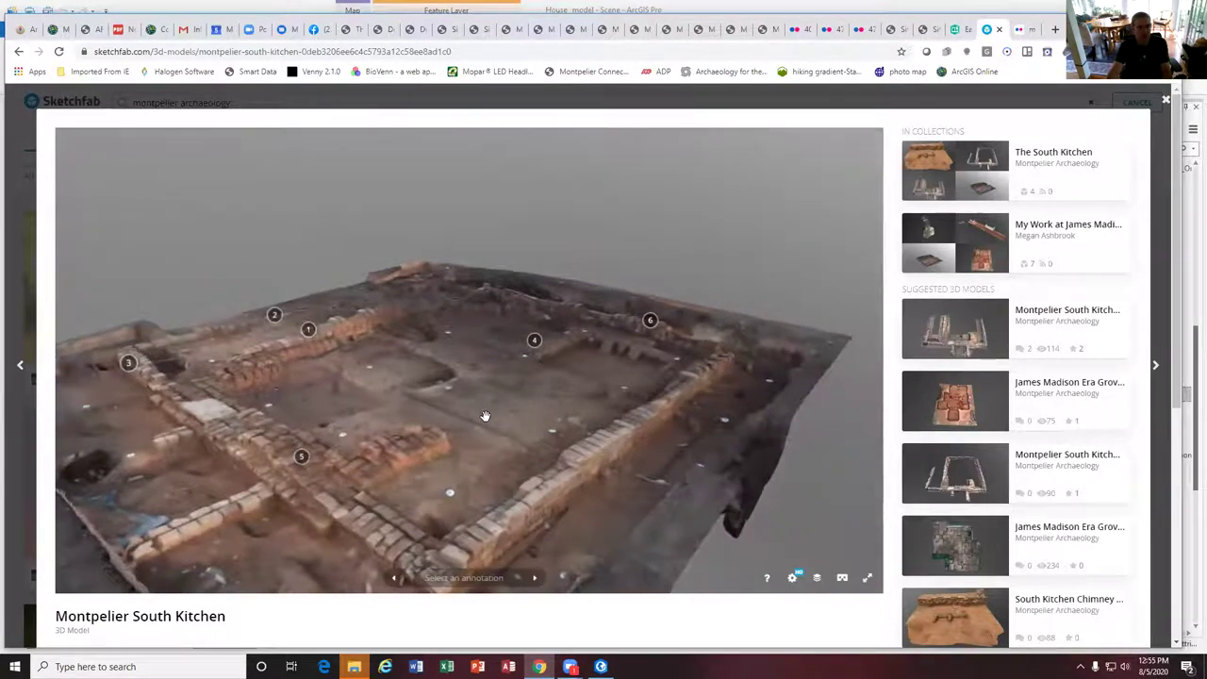
{"action": "left_click_drag", "start_coordinate": [476, 417], "coordinate": [485, 423]}
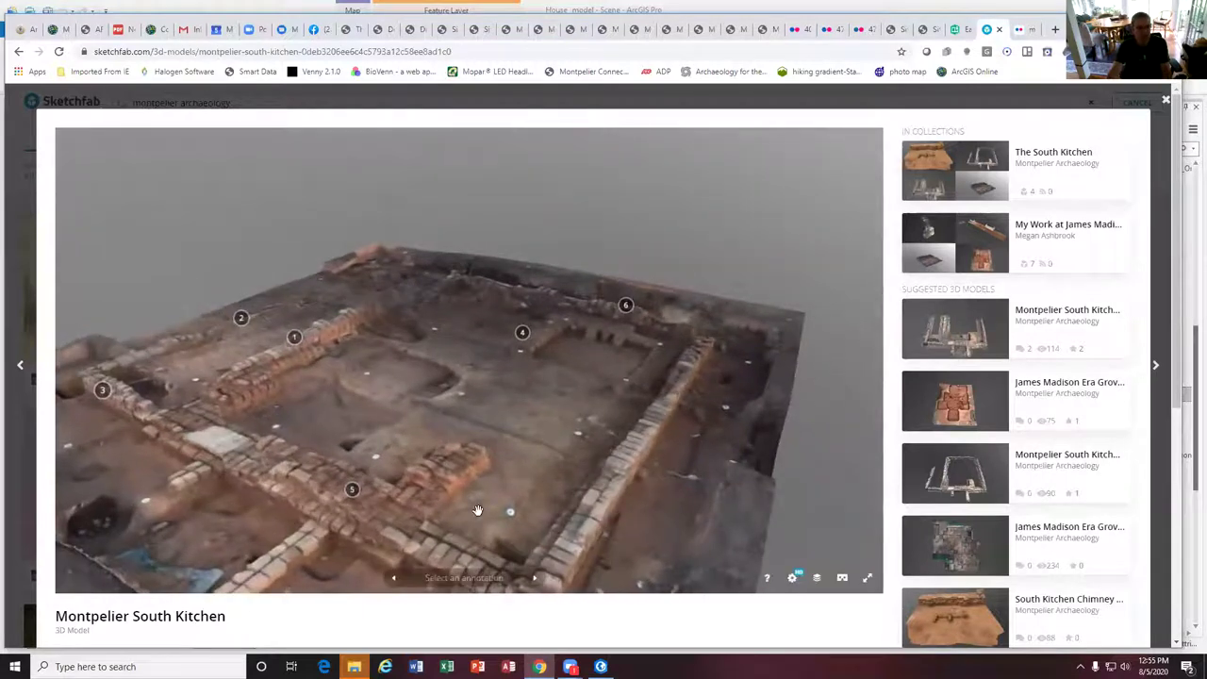
Switch to ArcGIS Pro and examine the house foundation, excavation units and front grounds in the 3D scene from several angles
{"action": "left_click", "coordinate": [600, 666]}
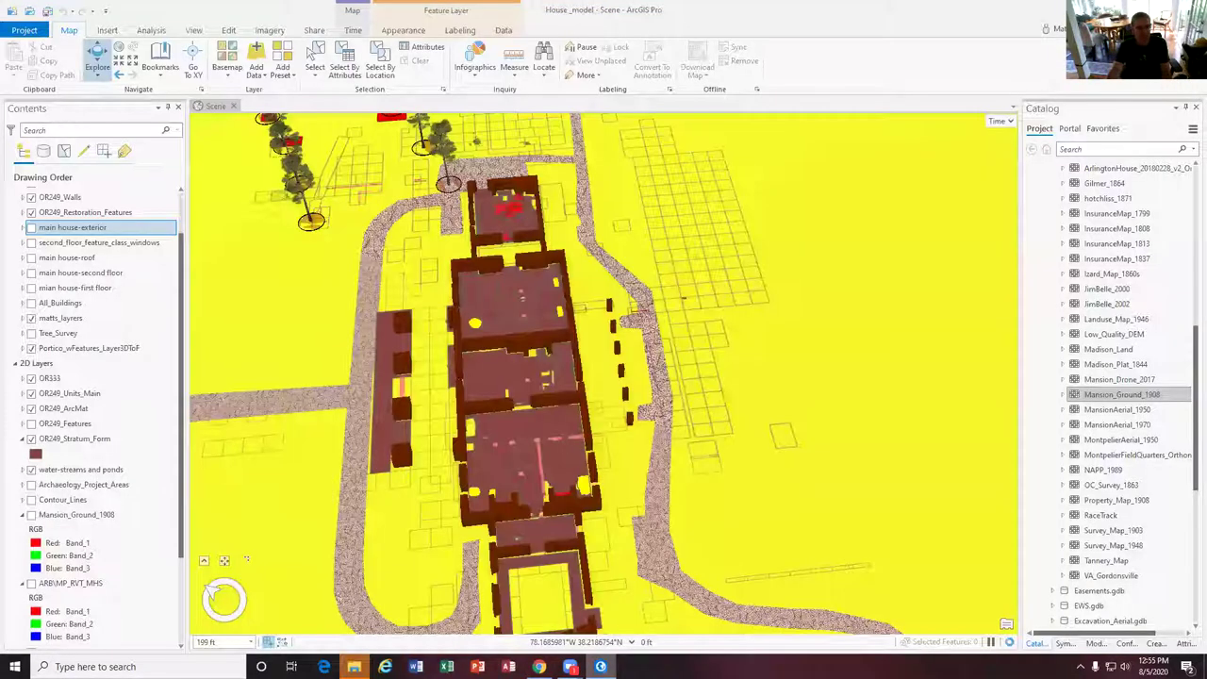
{"action": "left_click_drag", "start_coordinate": [561, 439], "coordinate": [694, 369]}
{"action": "middle_click_drag", "start_coordinate": [600, 354], "coordinate": [719, 317]}
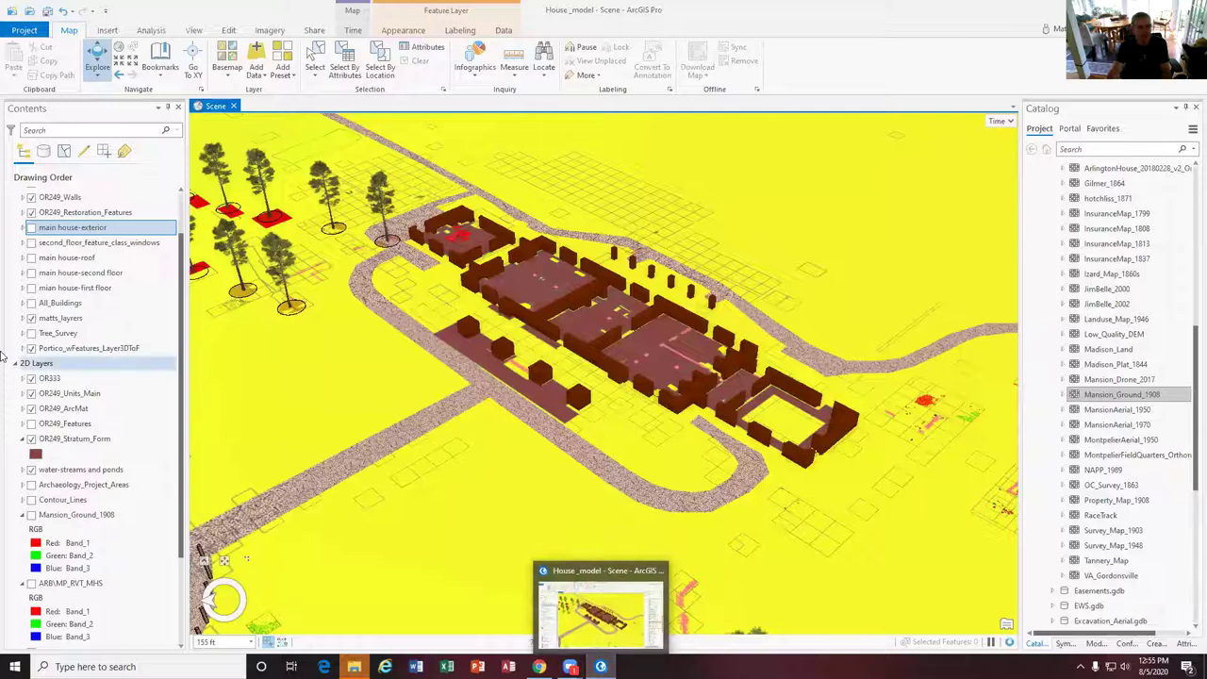
{"action": "left_click", "coordinate": [32, 409]}
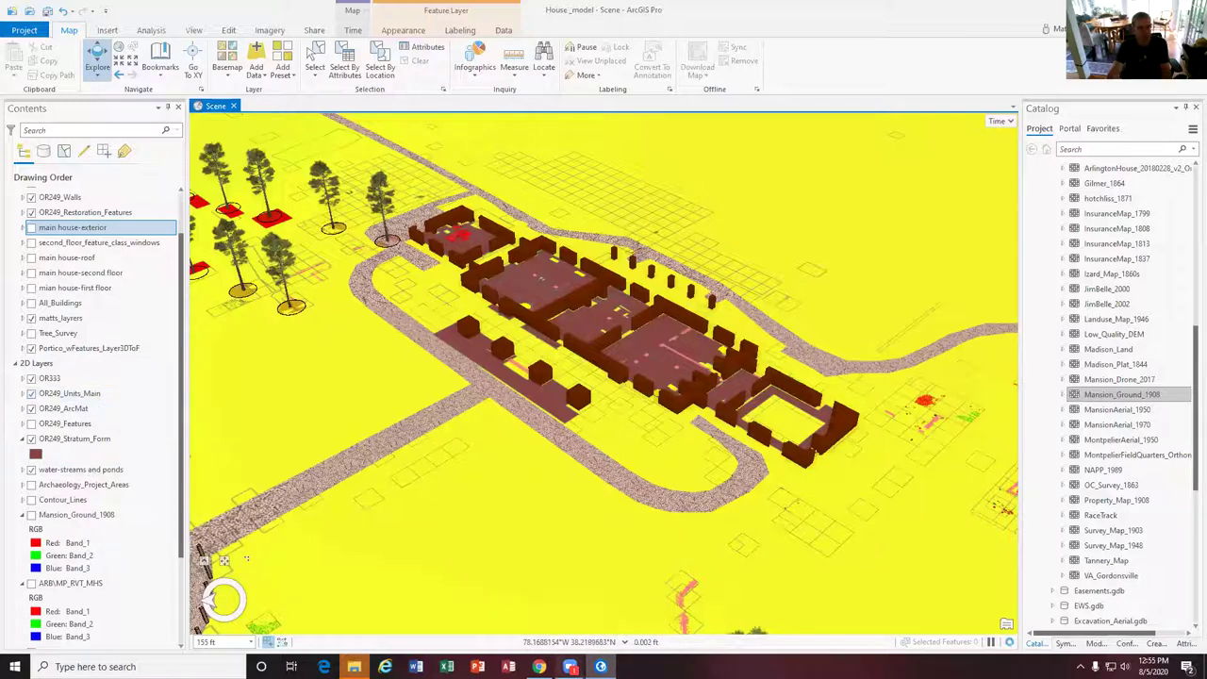
{"action": "mouse_move", "coordinate": [571, 667]}
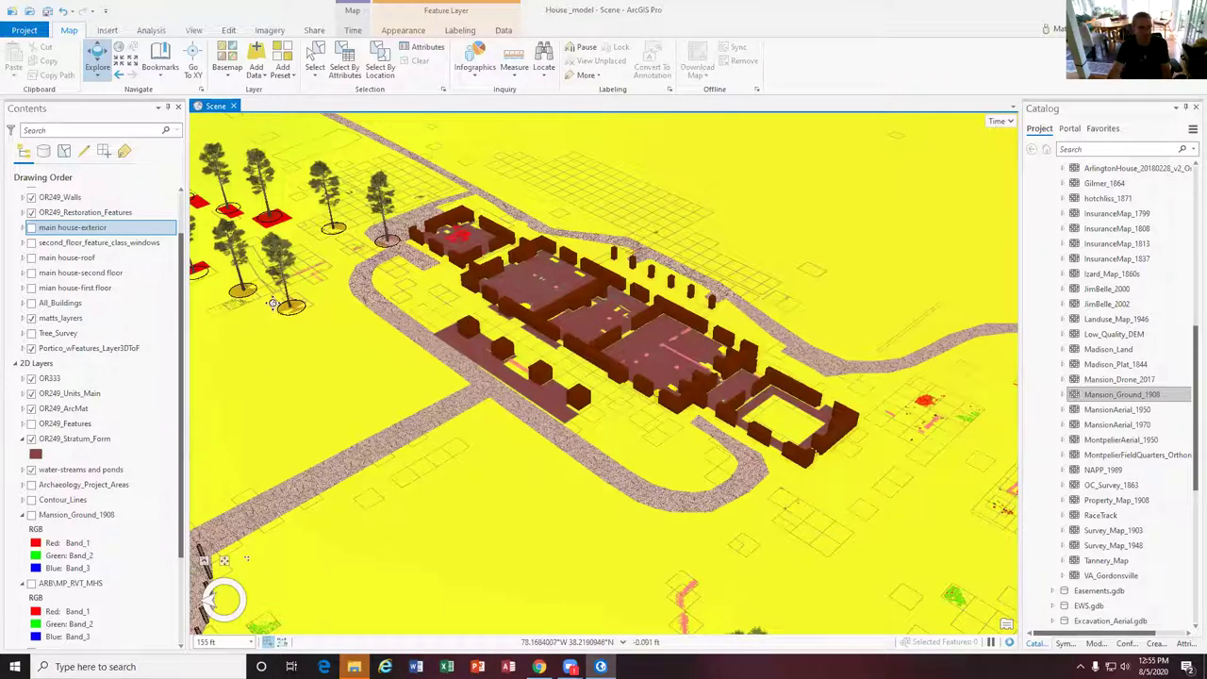
{"action": "middle_click_drag", "start_coordinate": [273, 303], "coordinate": [443, 306]}
{"action": "left_click_drag", "start_coordinate": [247, 285], "coordinate": [442, 315]}
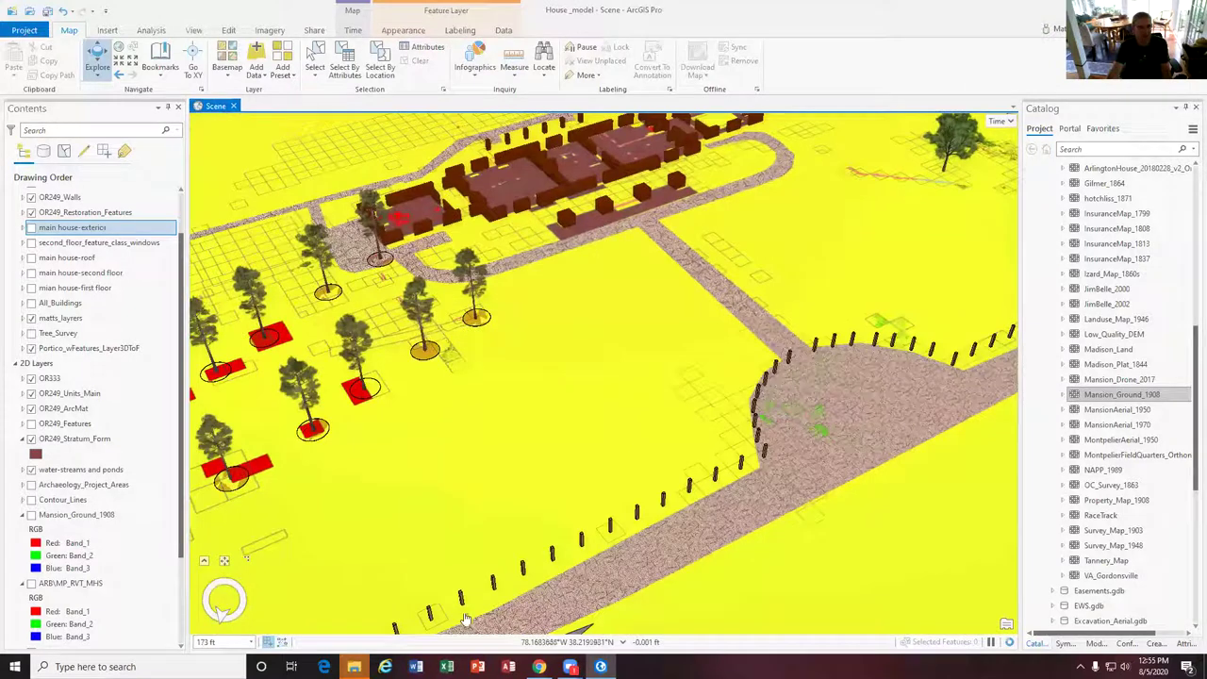
Return to the Sketchfab South Kitchen model and examine its brick walls and the square floor pit near annotation 4 up close
{"action": "left_click", "coordinate": [570, 618]}
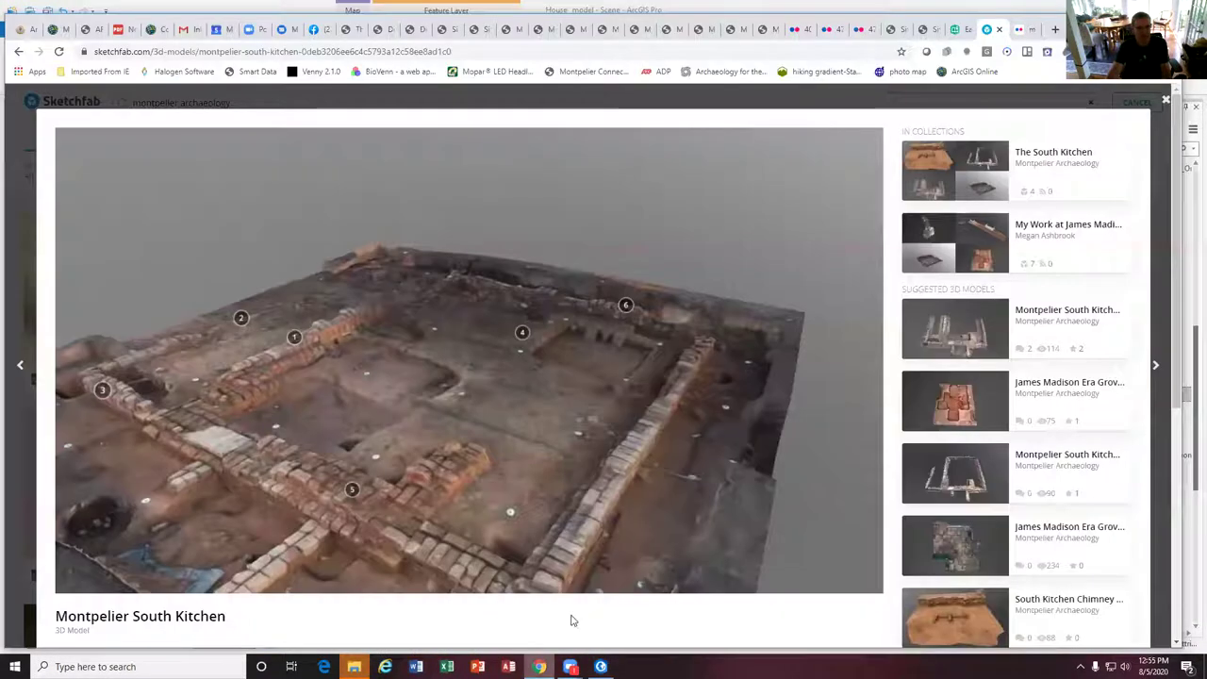
{"action": "mouse_move", "coordinate": [531, 397]}
{"action": "left_mouse_down"}
{"action": "mouse_move", "coordinate": [453, 405]}
{"action": "mouse_move", "coordinate": [532, 374]}
{"action": "mouse_move", "coordinate": [558, 331]}
{"action": "mouse_move", "coordinate": [563, 417]}
{"action": "mouse_move", "coordinate": [611, 372]}
{"action": "mouse_move", "coordinate": [608, 340]}
{"action": "mouse_move", "coordinate": [636, 386]}
{"action": "mouse_move", "coordinate": [585, 425]}
{"action": "mouse_move", "coordinate": [586, 441]}
{"action": "mouse_move", "coordinate": [578, 423]}
{"action": "mouse_move", "coordinate": [592, 413]}
{"action": "left_mouse_up"}
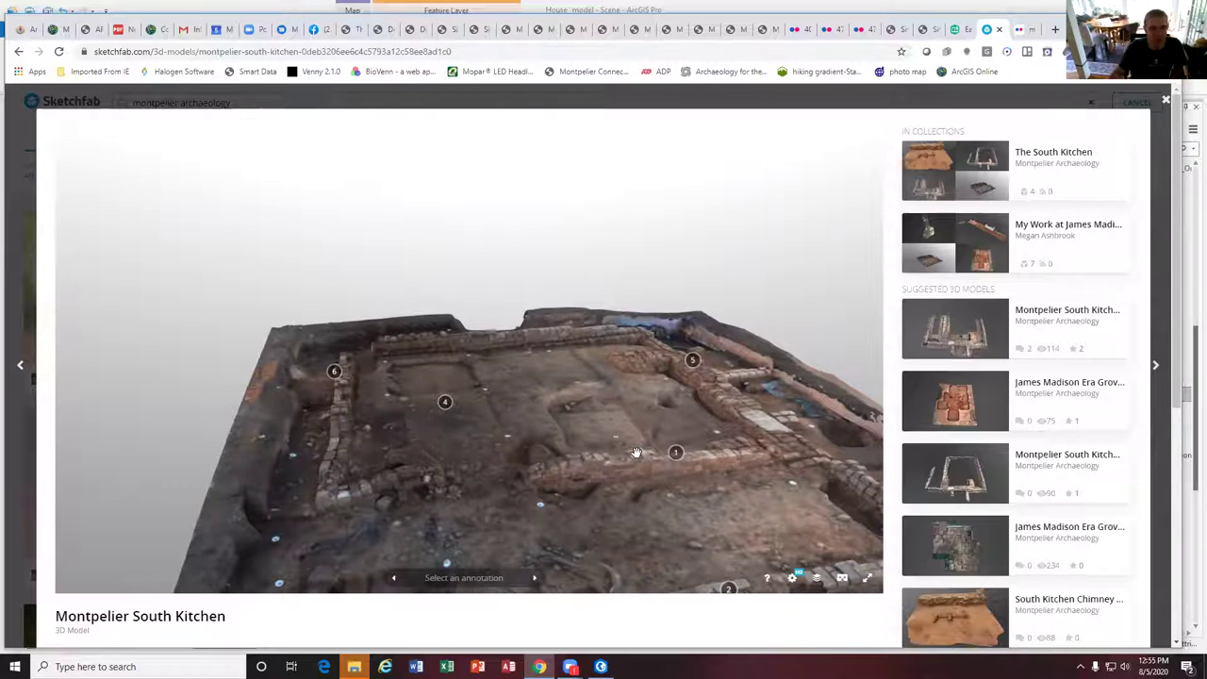
{"action": "scroll", "coordinate": [636, 453], "scroll_direction": "up", "scroll_amount": 3}
{"action": "mouse_move", "coordinate": [731, 365]}
{"action": "left_mouse_down"}
{"action": "mouse_move", "coordinate": [650, 468]}
{"action": "mouse_move", "coordinate": [597, 469]}
{"action": "mouse_move", "coordinate": [614, 458]}
{"action": "left_mouse_up"}
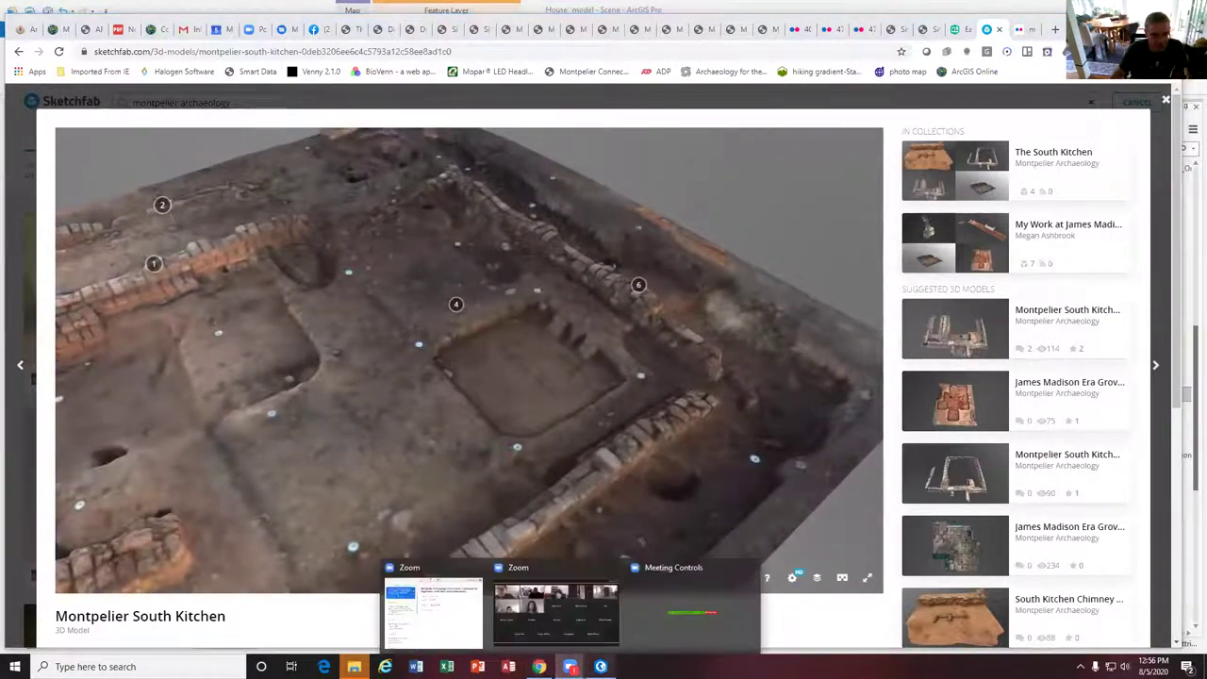
Switch to ArcGIS Pro, review the OR249_ArcMat pop-ups for a brick foundation piece and a brick scatter piece beyond the house, and close them
{"action": "left_click", "coordinate": [600, 667]}
{"action": "left_click_drag", "start_coordinate": [791, 200], "coordinate": [687, 426]}
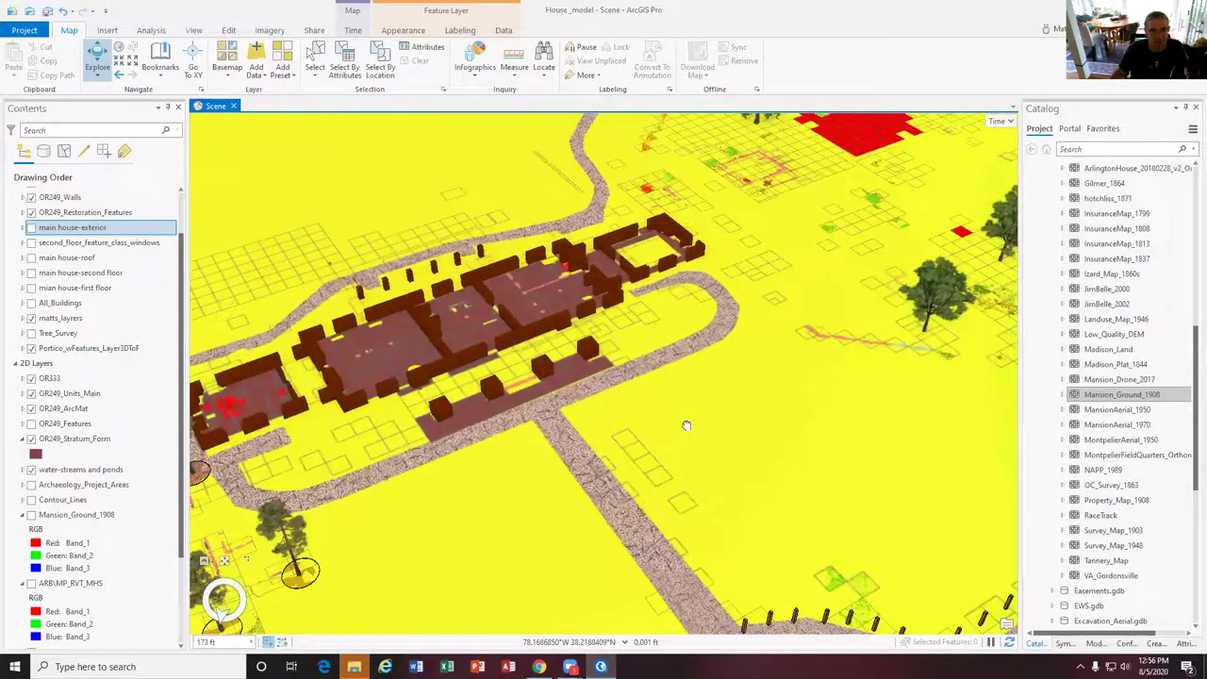
{"action": "scroll", "coordinate": [687, 426], "scroll_direction": "up", "scroll_amount": 10}
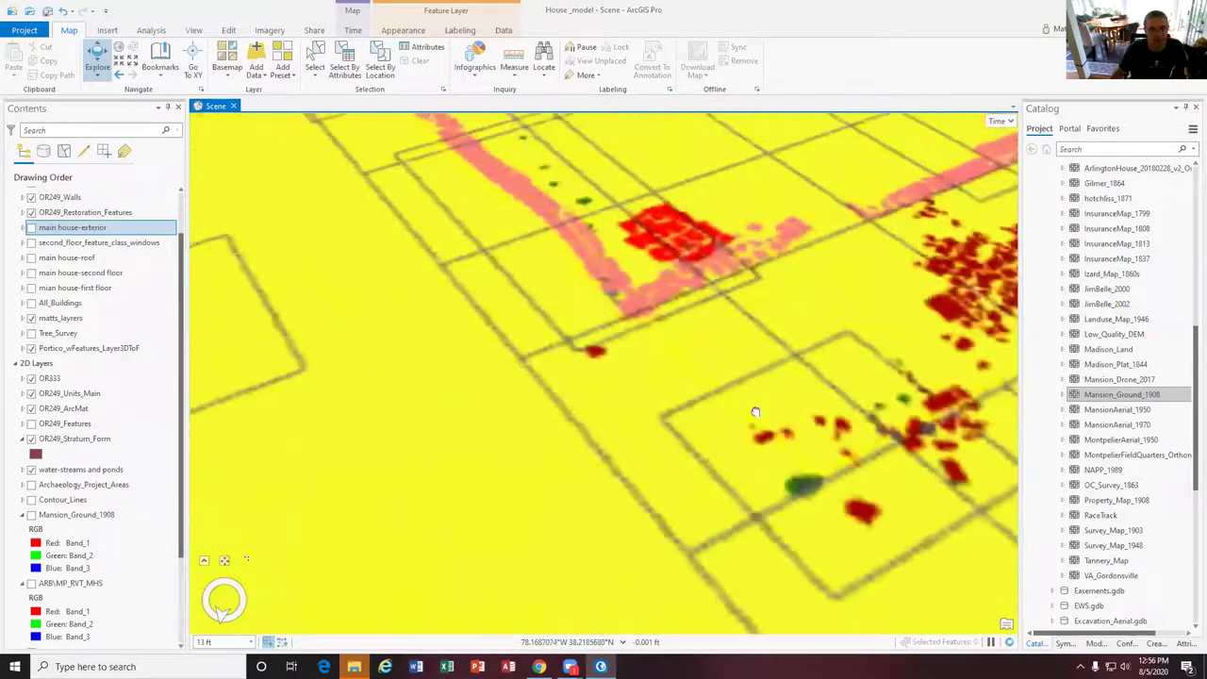
{"action": "scroll", "coordinate": [941, 372], "scroll_direction": "up", "scroll_amount": 6}
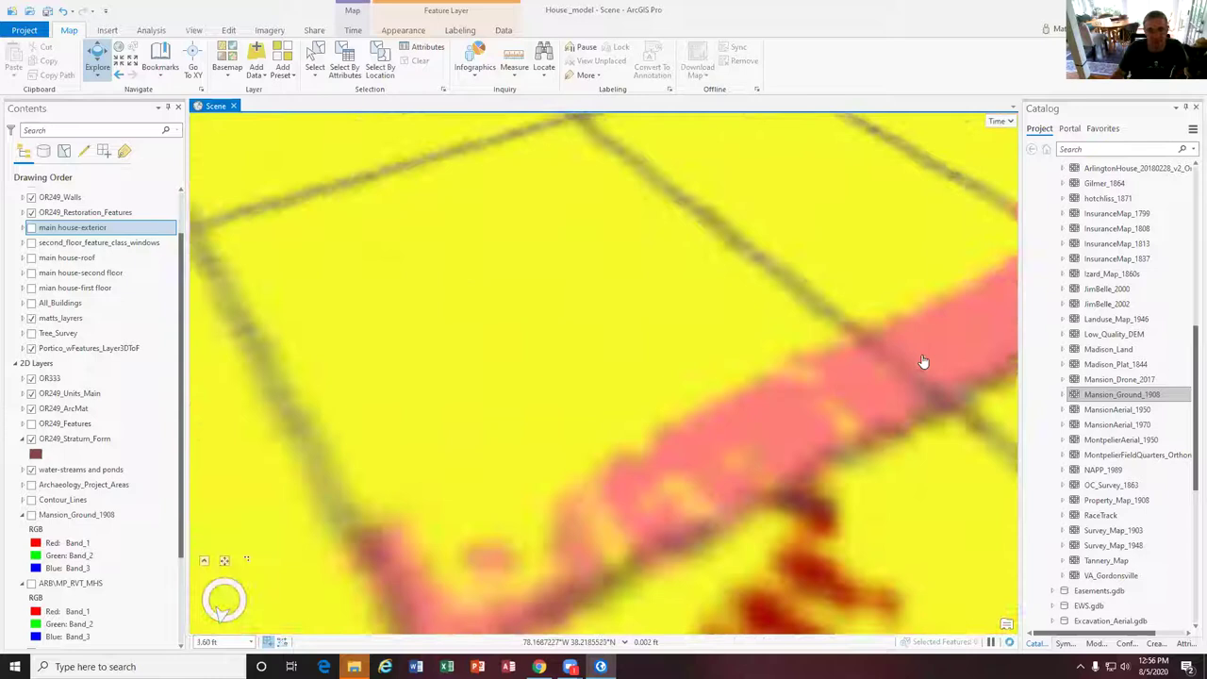
{"action": "left_click", "coordinate": [860, 381]}
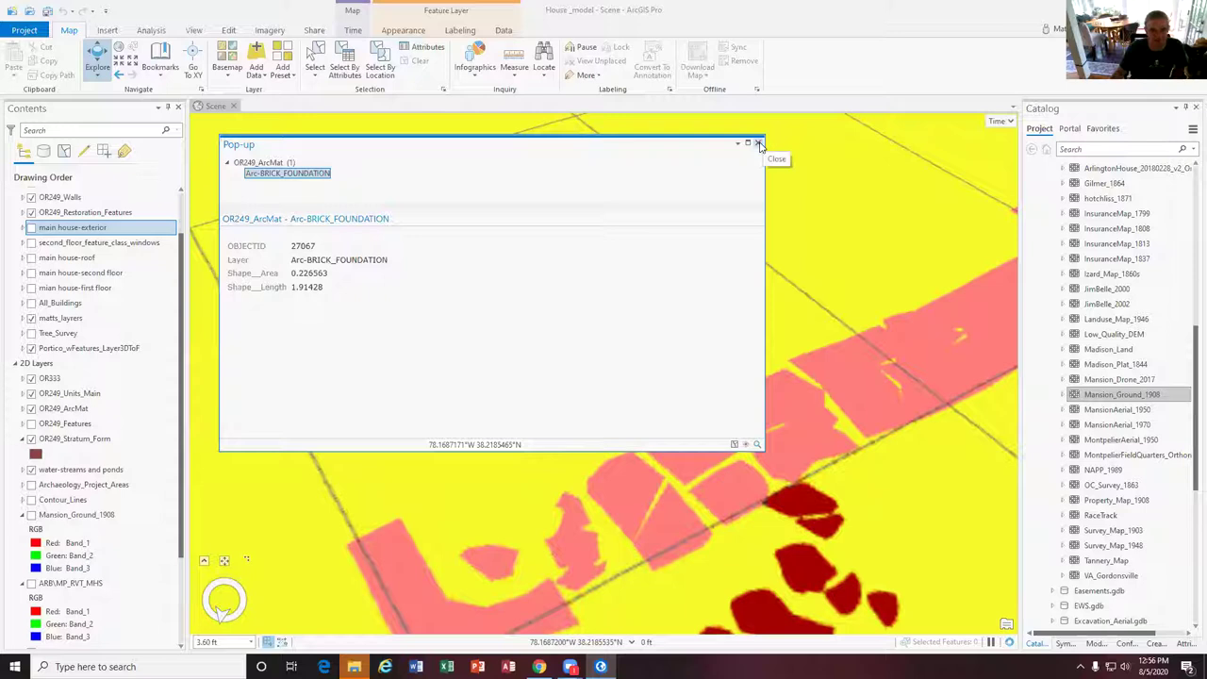
{"action": "left_click", "coordinate": [791, 502]}
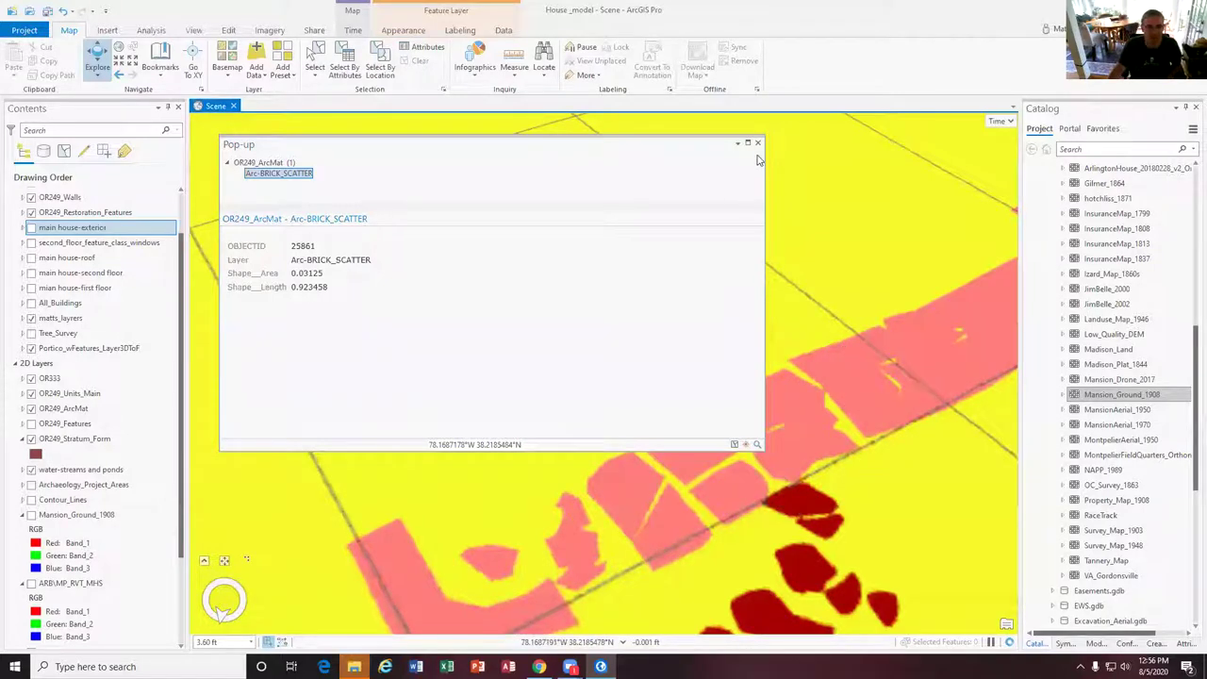
{"action": "left_click", "coordinate": [757, 142]}
Find the dense scatter of green pieces beside the solid red square unit and identify one of them
{"action": "scroll", "coordinate": [850, 436], "scroll_direction": "down", "scroll_amount": 6}
{"action": "left_click_drag", "start_coordinate": [967, 444], "coordinate": [644, 331]}
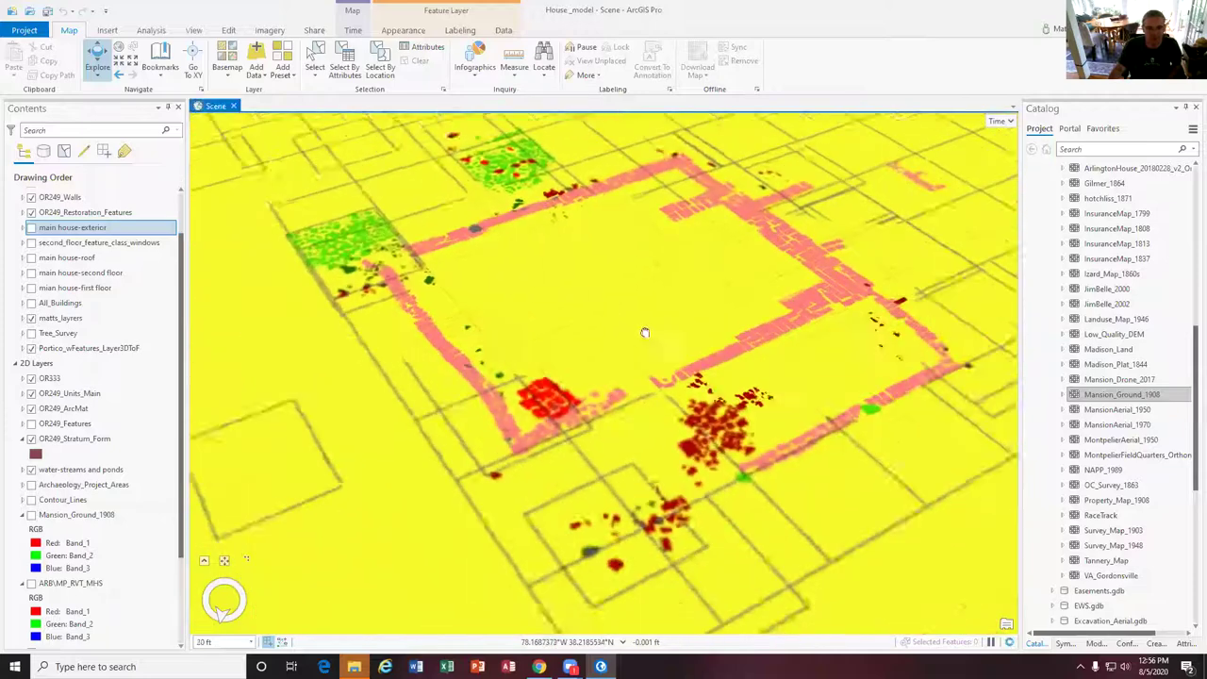
{"action": "scroll", "coordinate": [660, 352], "scroll_direction": "down", "scroll_amount": 3}
{"action": "scroll", "coordinate": [658, 353], "scroll_direction": "down", "scroll_amount": 3}
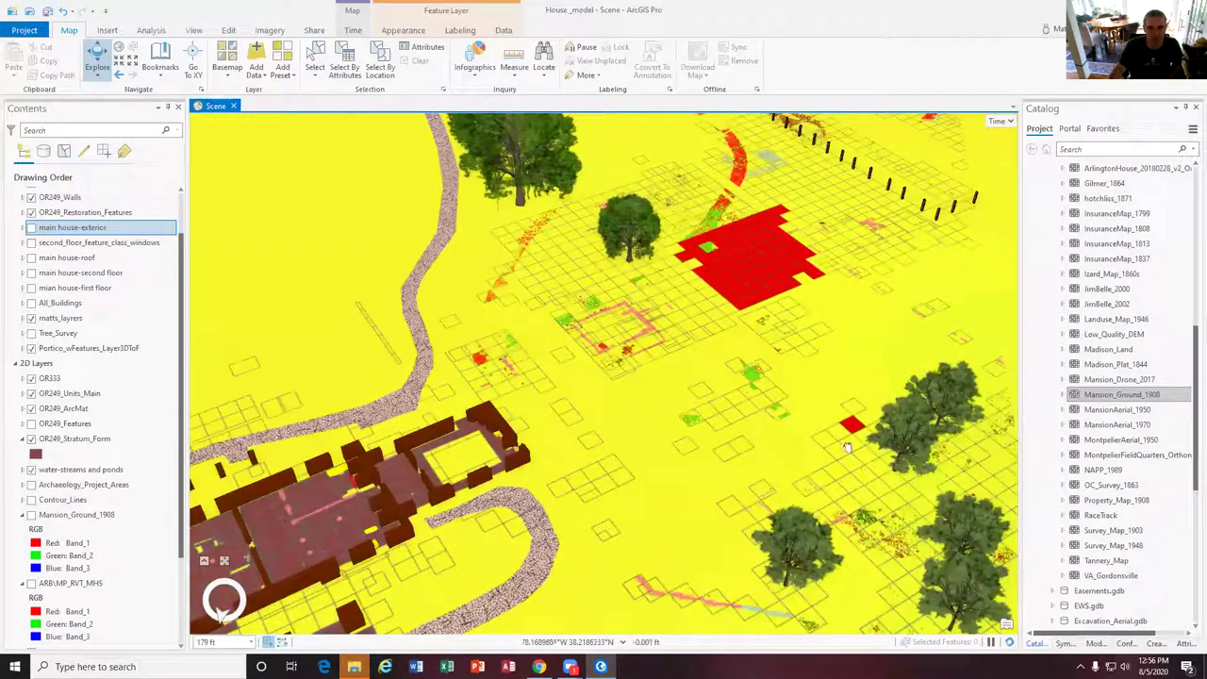
{"action": "left_click_drag", "start_coordinate": [924, 498], "coordinate": [776, 415]}
{"action": "scroll", "coordinate": [933, 373], "scroll_direction": "up", "scroll_amount": 3}
{"action": "scroll", "coordinate": [934, 373], "scroll_direction": "up", "scroll_amount": 5}
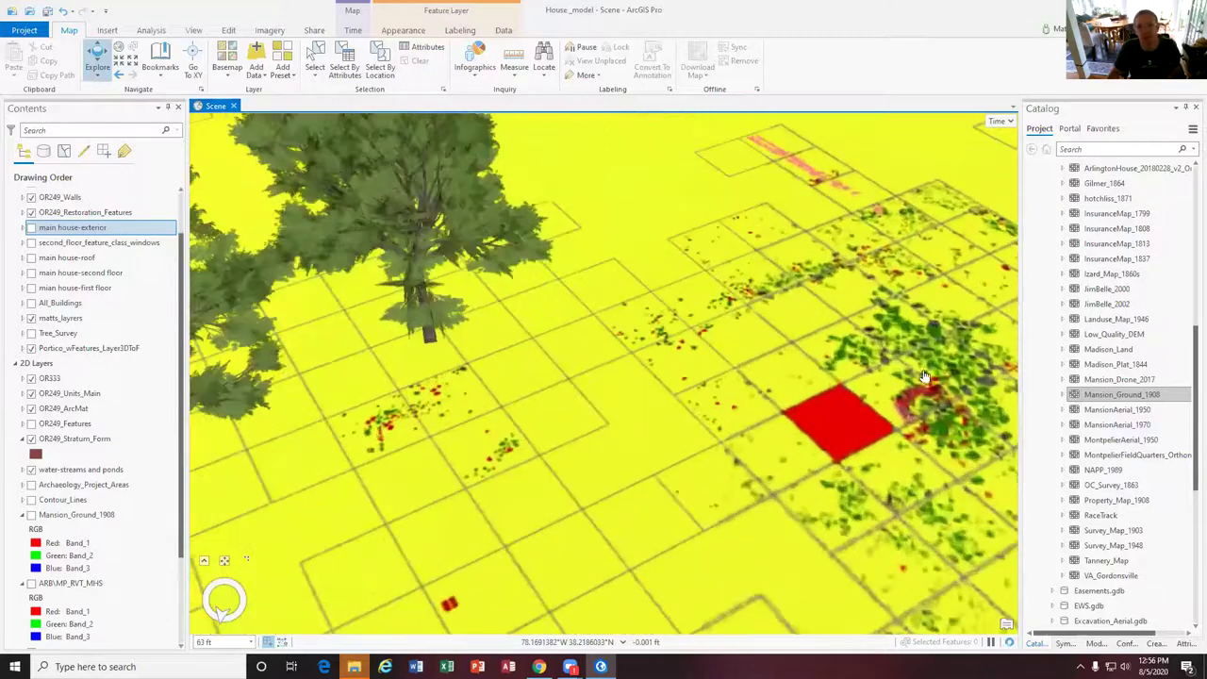
{"action": "scroll", "coordinate": [716, 415], "scroll_direction": "up", "scroll_amount": 3}
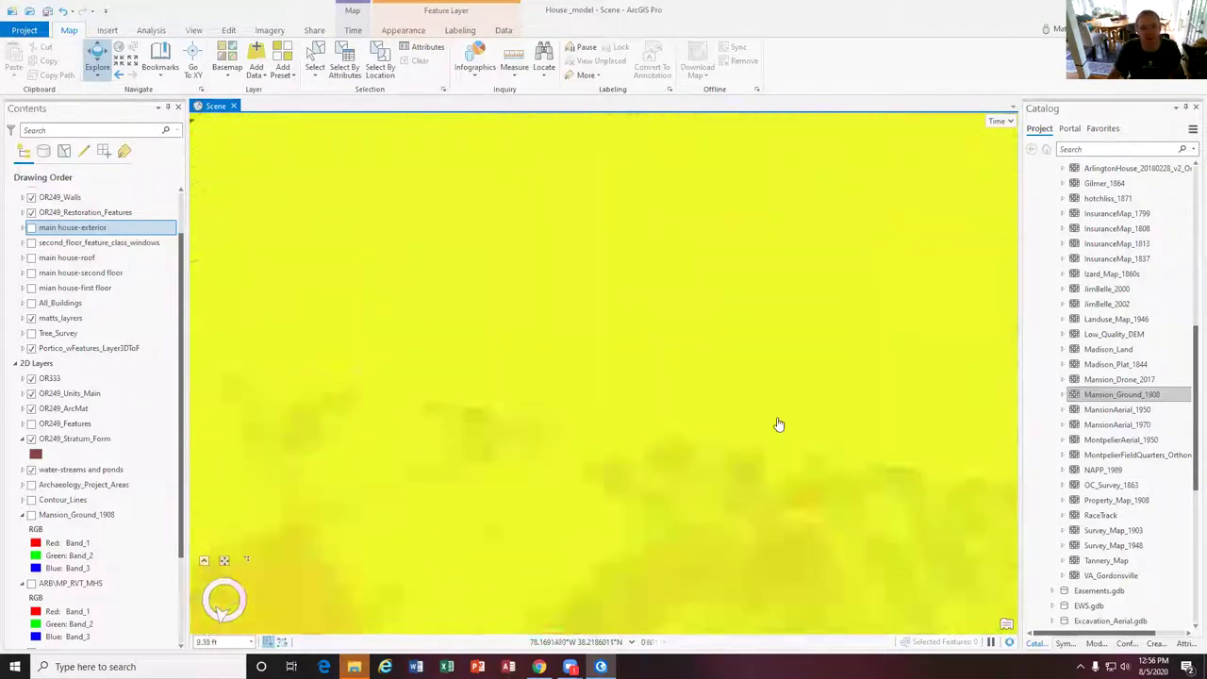
{"action": "scroll", "coordinate": [775, 420], "scroll_direction": "down", "scroll_amount": 2}
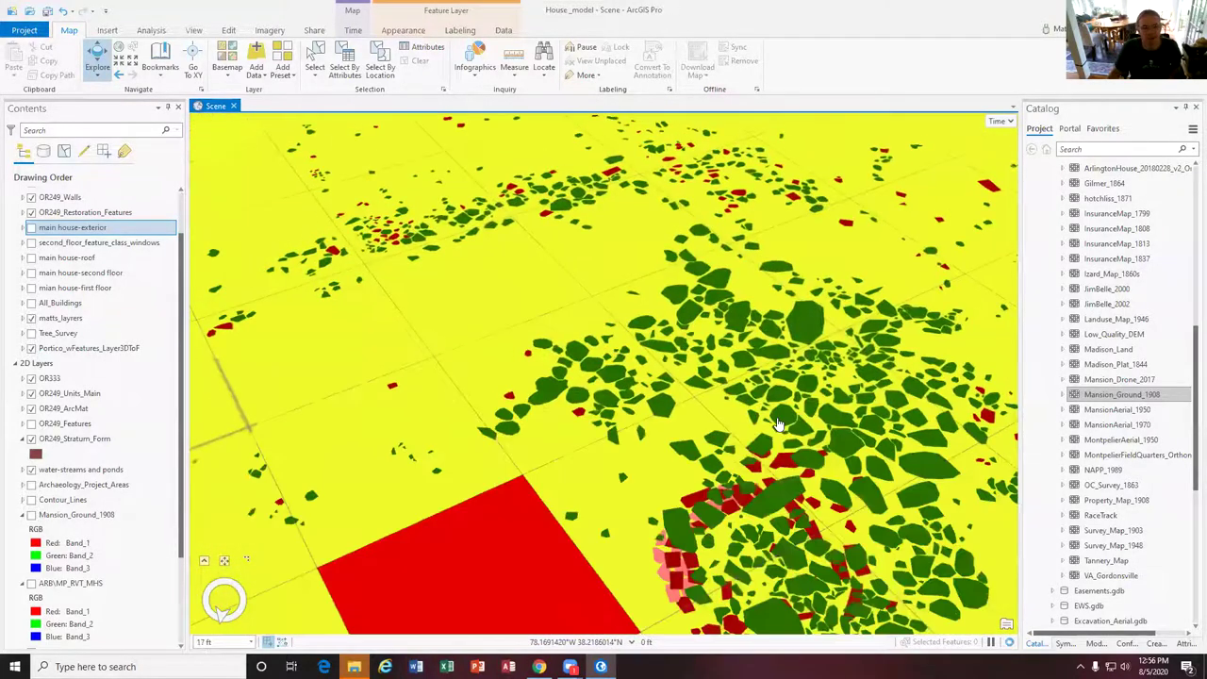
{"action": "left_click", "coordinate": [662, 402]}
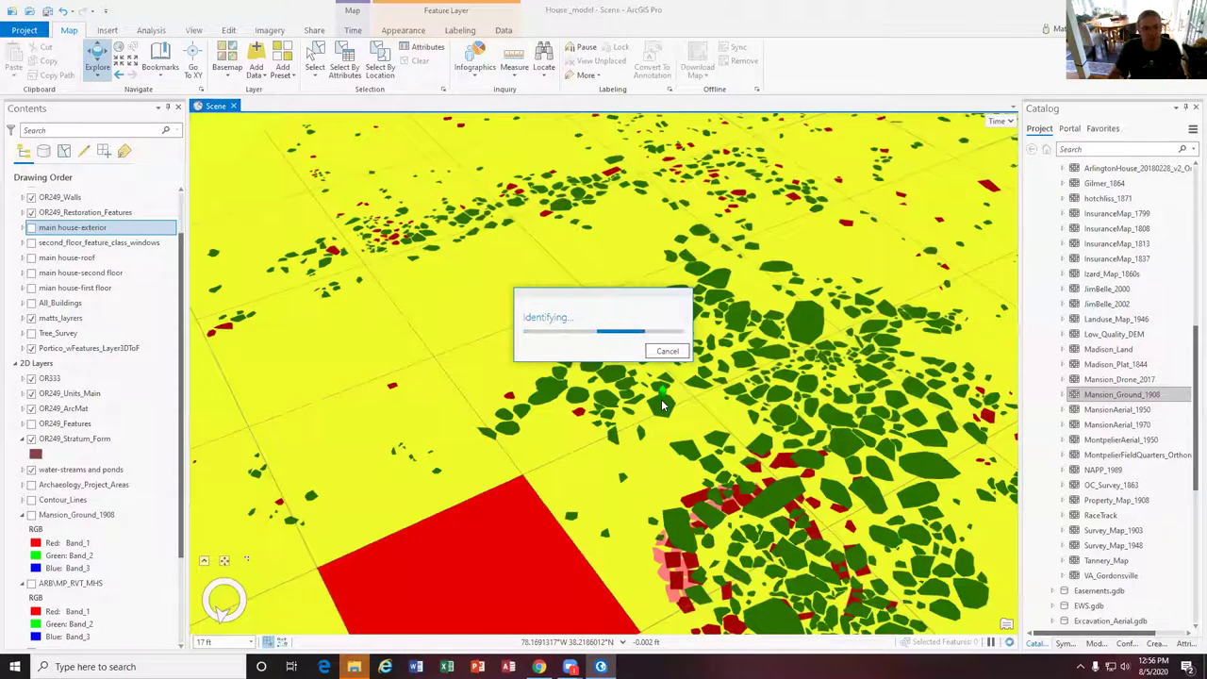
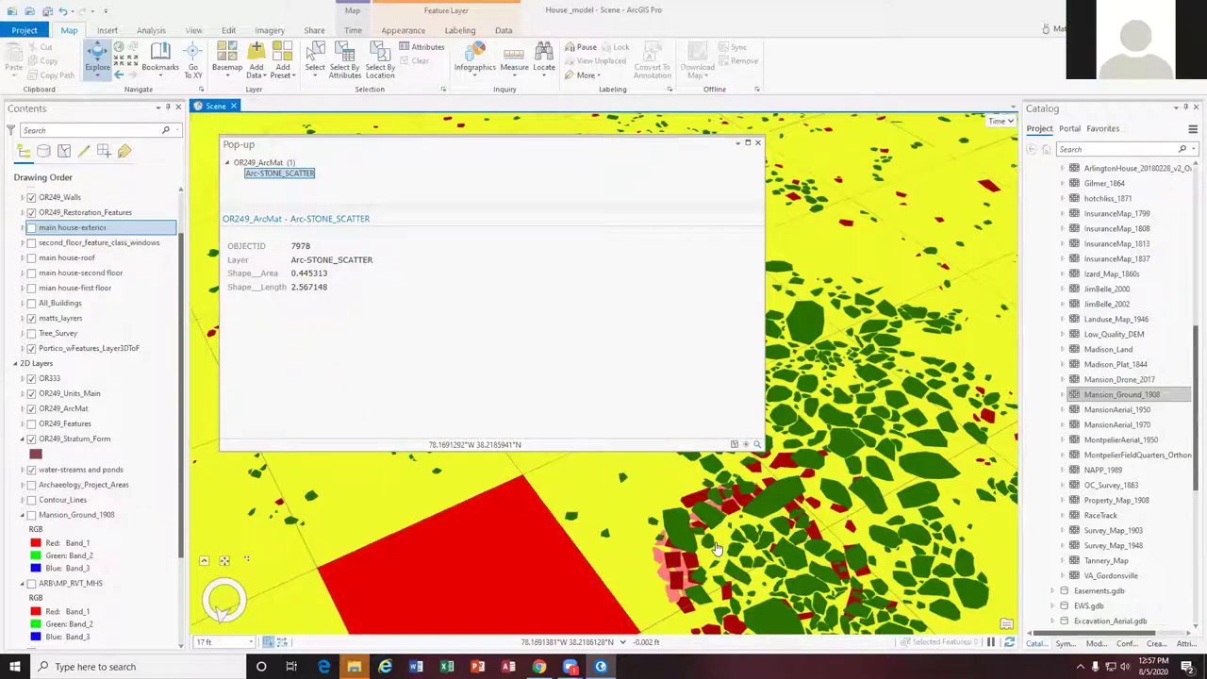
{"action": "key", "text": "XF86AudioRaiseVolume"}
{"action": "key", "text": "XF86AudioRaiseVolume"}
{"action": "key", "text": "XF86AudioRaiseVolume"}
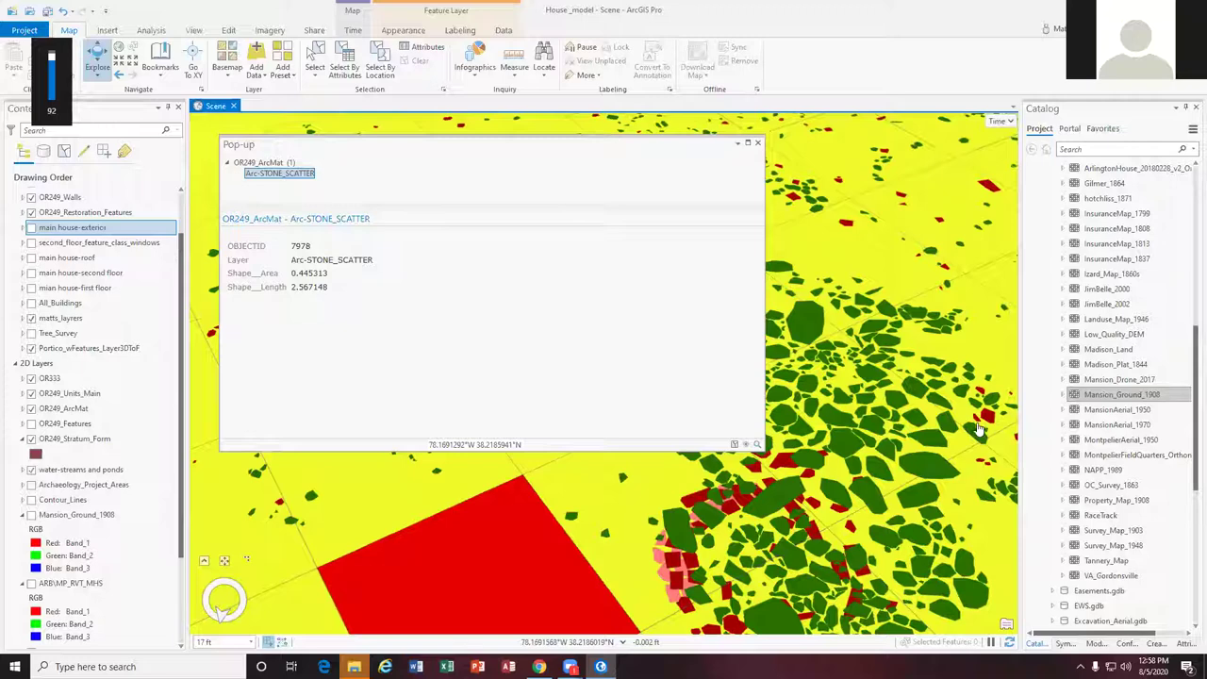
Close the stone scatter pop-up, return to the house foundation, and turn on the main house-second floor, main house-roof and mian house-first floor layers
{"action": "left_click", "coordinate": [757, 142]}
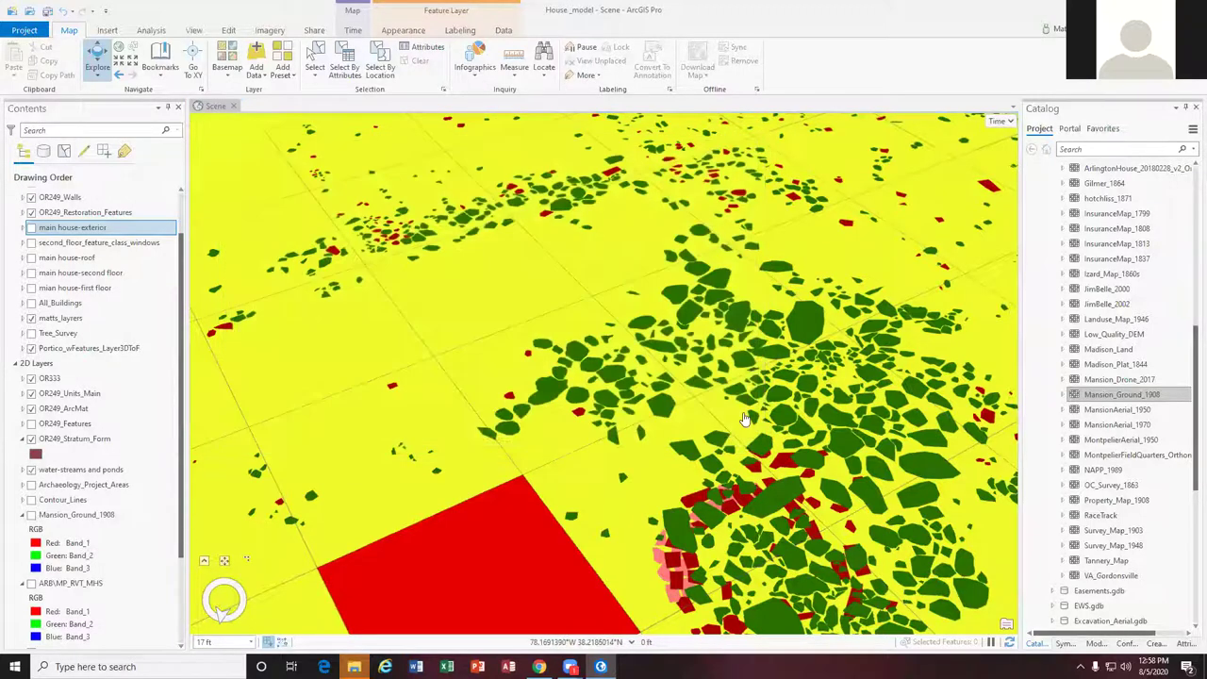
{"action": "scroll", "coordinate": [728, 421], "scroll_direction": "down", "scroll_amount": 5}
{"action": "scroll", "coordinate": [483, 415], "scroll_direction": "down", "scroll_amount": 6}
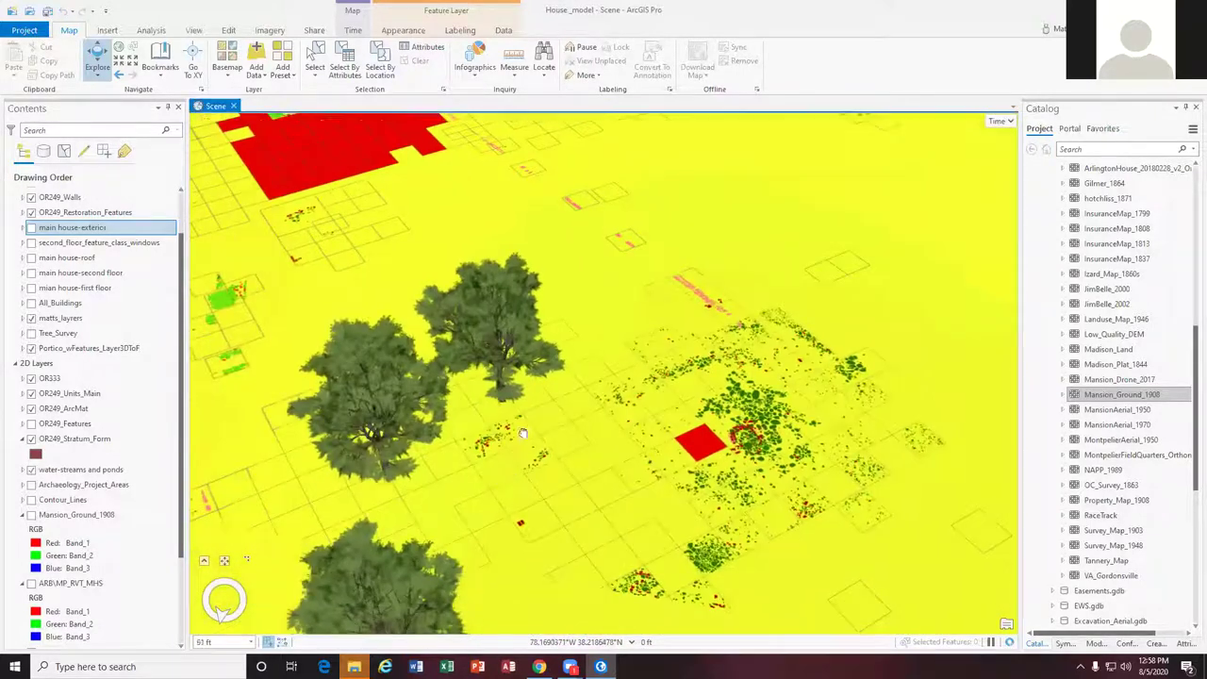
{"action": "left_click_drag", "start_coordinate": [480, 389], "coordinate": [918, 354]}
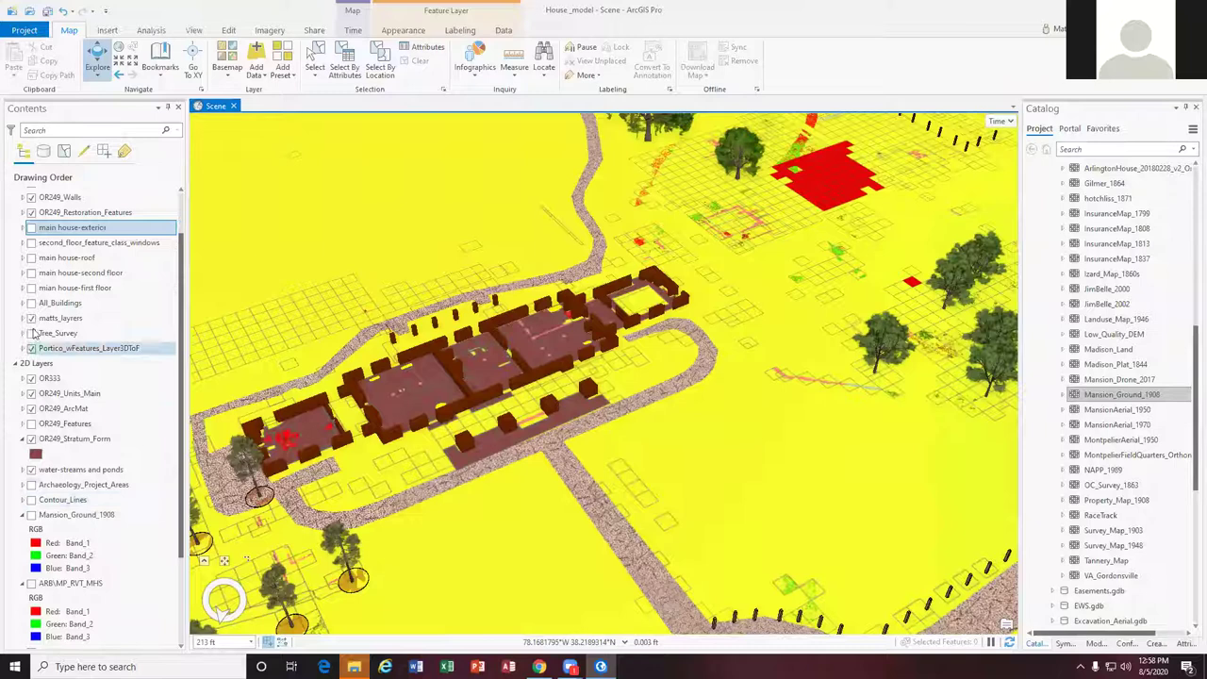
{"action": "left_click", "coordinate": [32, 274]}
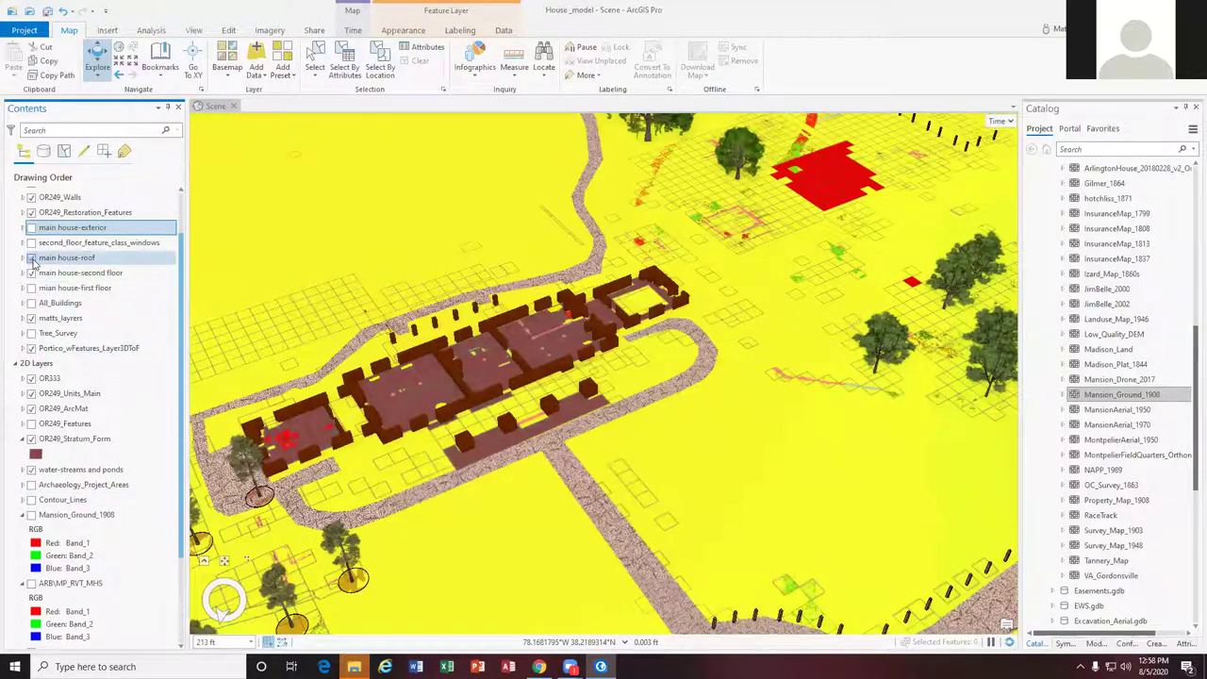
{"action": "left_click", "coordinate": [31, 257]}
{"action": "left_click", "coordinate": [31, 288]}
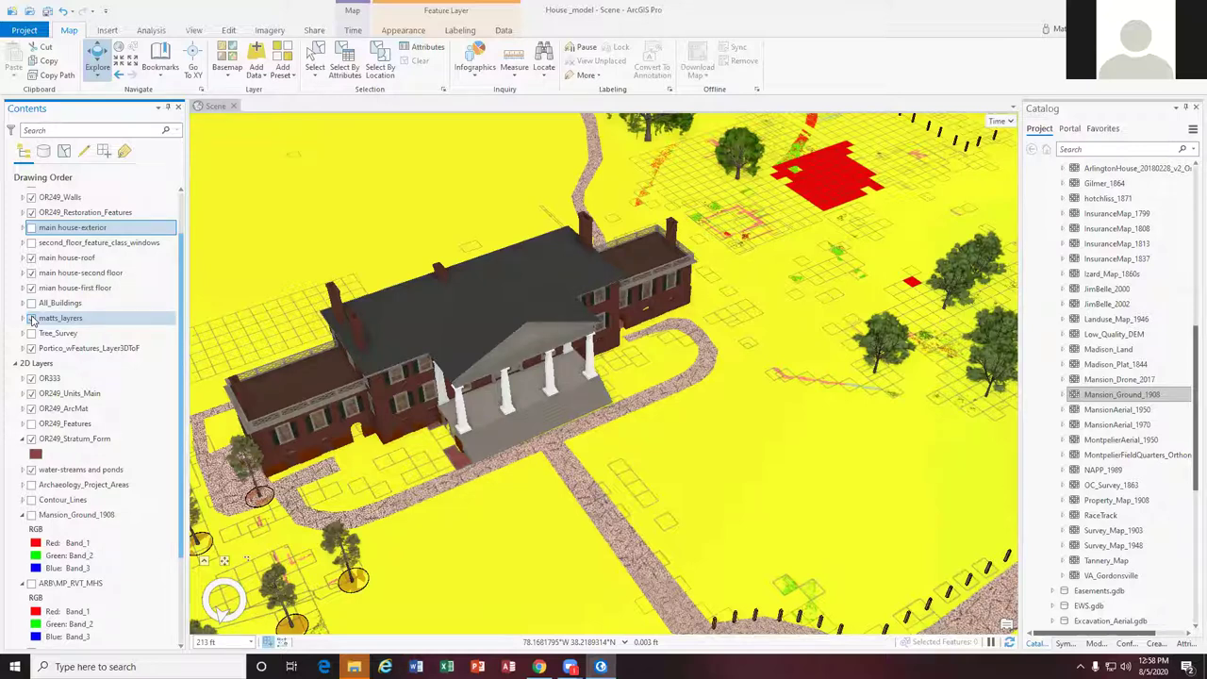
{"action": "left_click", "coordinate": [31, 319]}
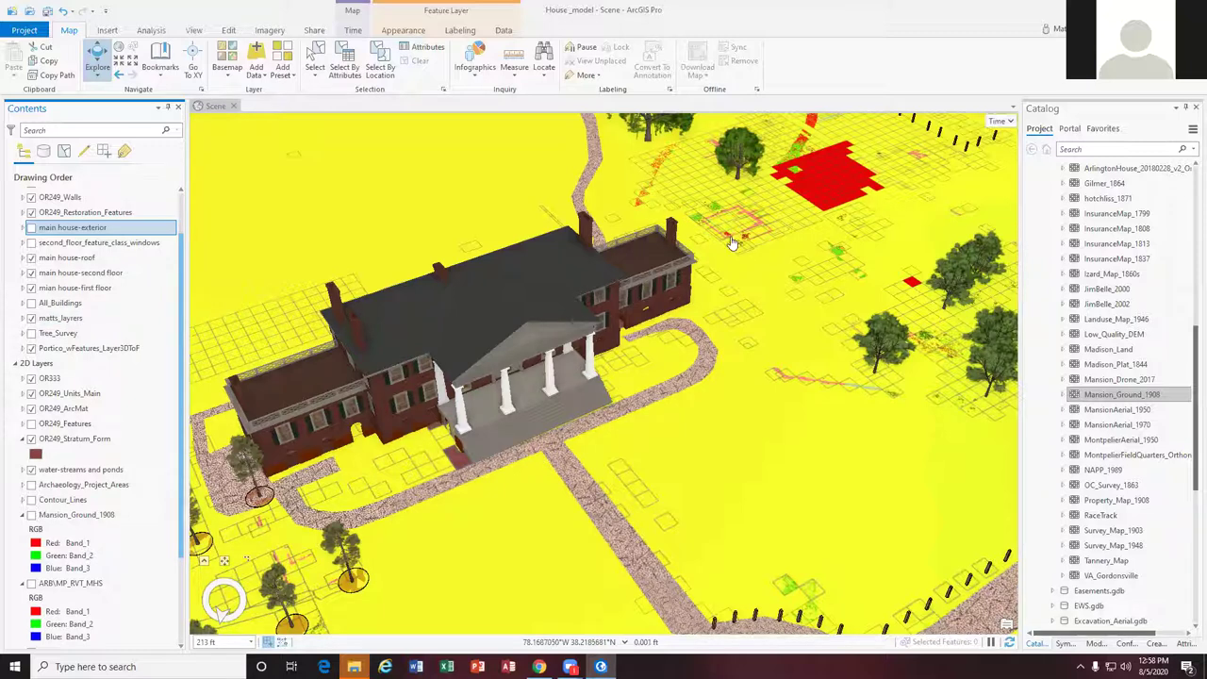
Examine the house model from the front around to the rear colonnade, looking through its windows at the interior
{"action": "left_click_drag", "start_coordinate": [370, 369], "coordinate": [499, 332]}
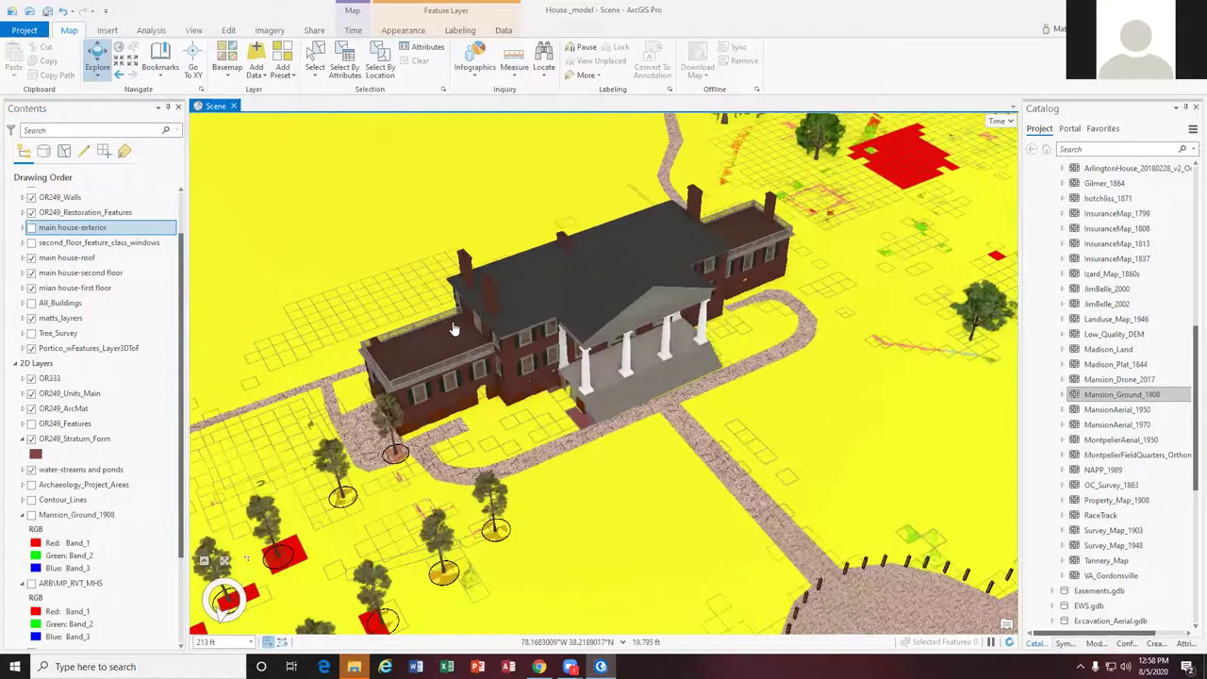
{"action": "middle_click_drag", "start_coordinate": [413, 307], "coordinate": [432, 218]}
{"action": "left_click_drag", "start_coordinate": [390, 247], "coordinate": [495, 350]}
{"action": "mouse_move", "coordinate": [447, 307]}
{"action": "middle_mouse_down"}
{"action": "mouse_move", "coordinate": [571, 323]}
{"action": "mouse_move", "coordinate": [527, 373]}
{"action": "mouse_move", "coordinate": [520, 322]}
{"action": "mouse_move", "coordinate": [554, 290]}
{"action": "mouse_move", "coordinate": [651, 269]}
{"action": "mouse_move", "coordinate": [614, 289]}
{"action": "middle_mouse_up"}
{"action": "scroll", "coordinate": [526, 372], "scroll_direction": "up", "scroll_amount": 8}
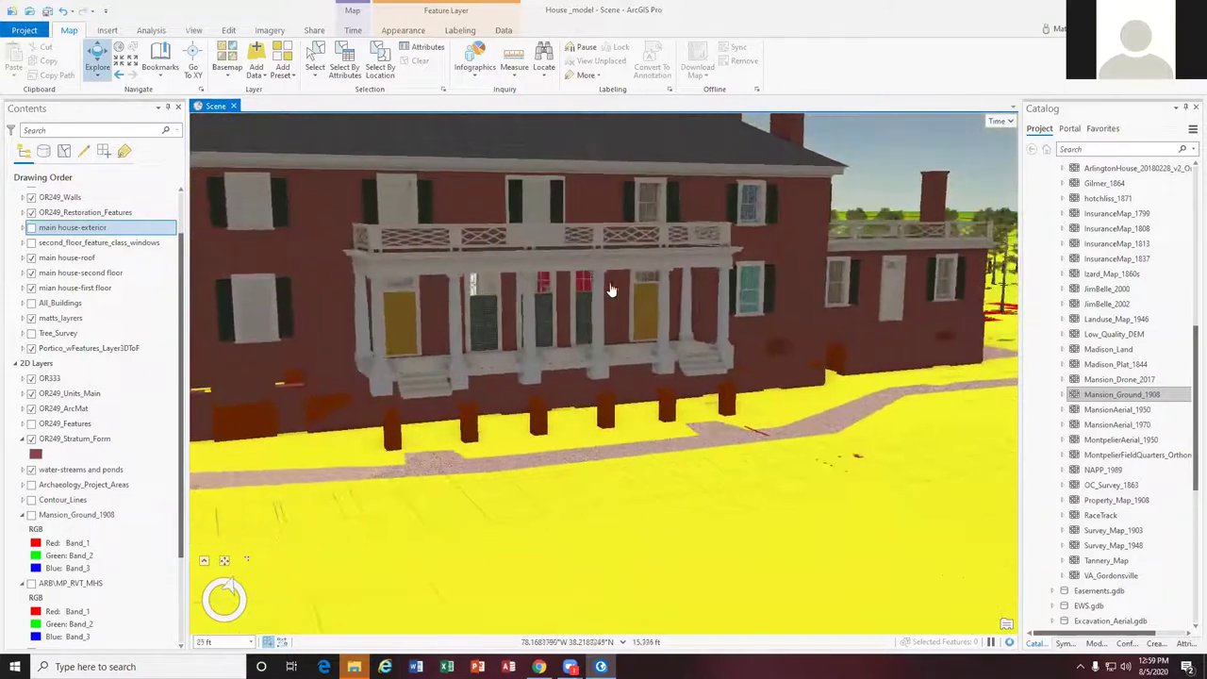
{"action": "scroll", "coordinate": [487, 290], "scroll_direction": "up", "scroll_amount": 5}
{"action": "scroll", "coordinate": [486, 290], "scroll_direction": "up", "scroll_amount": 3}
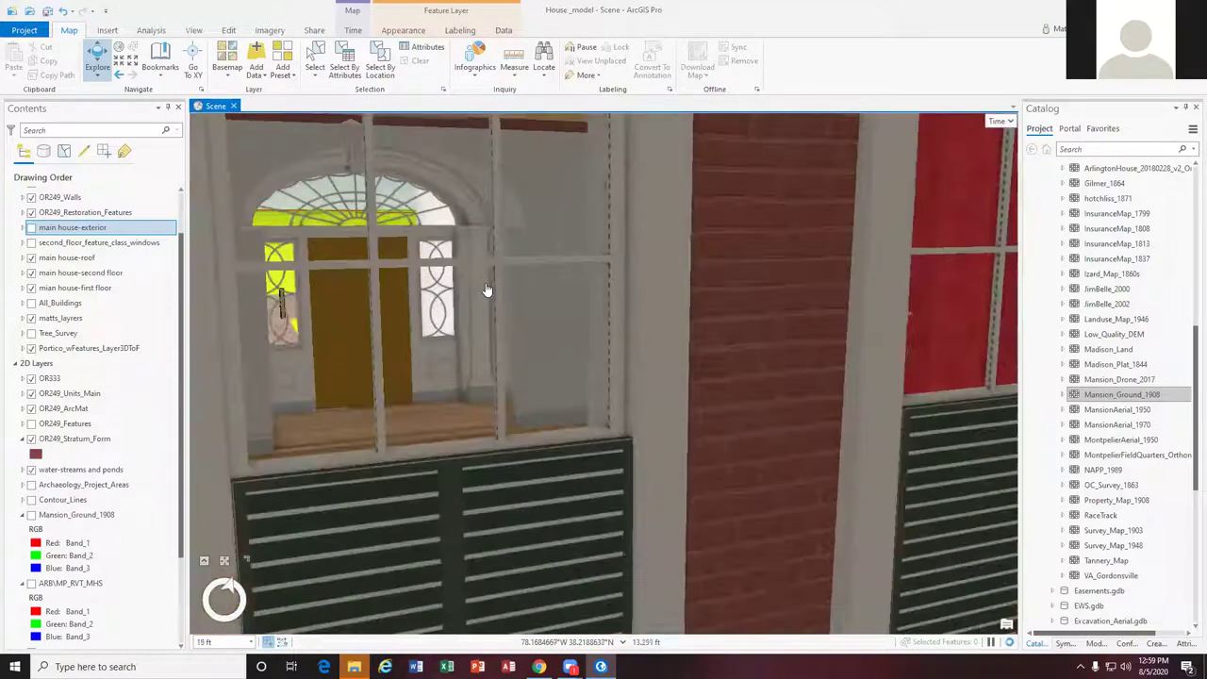
{"action": "scroll", "coordinate": [481, 289], "scroll_direction": "up", "scroll_amount": 2}
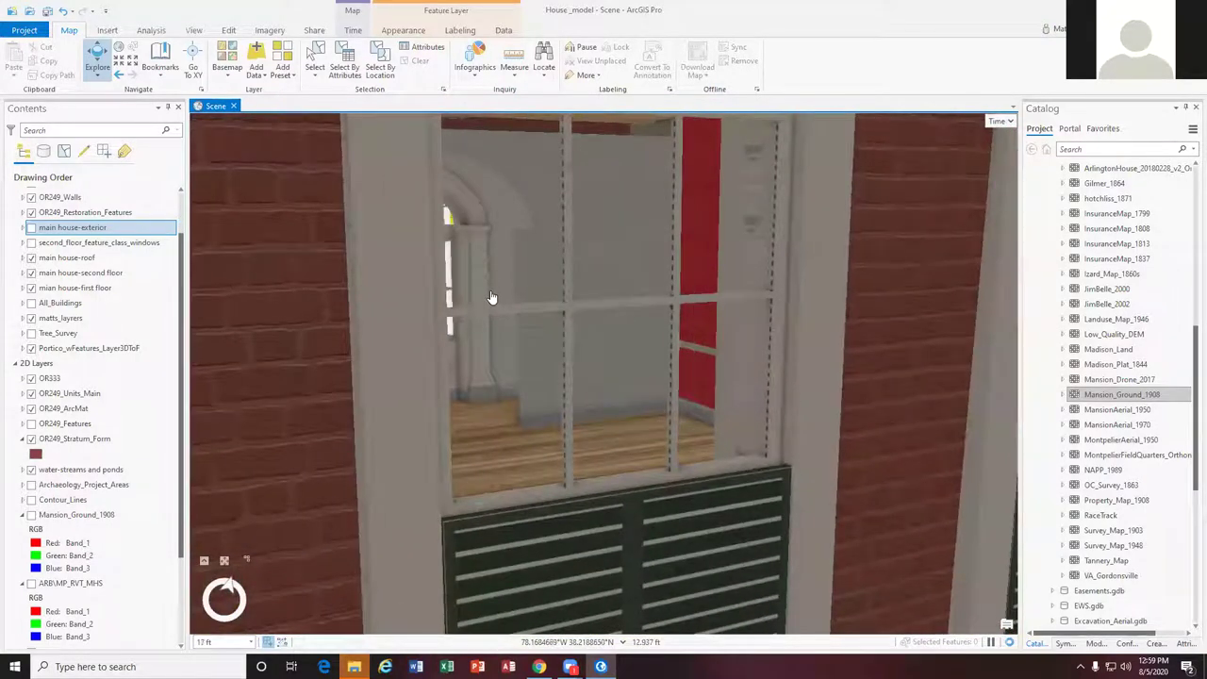
Inspect the shuttered windows, the teal room behind them and the door with the fanlight along the brick walls up close
{"action": "mouse_move", "coordinate": [526, 294]}
{"action": "middle_mouse_down"}
{"action": "mouse_move", "coordinate": [386, 293]}
{"action": "mouse_move", "coordinate": [384, 302]}
{"action": "mouse_move", "coordinate": [423, 302]}
{"action": "mouse_move", "coordinate": [402, 310]}
{"action": "mouse_move", "coordinate": [485, 350]}
{"action": "mouse_move", "coordinate": [443, 311]}
{"action": "mouse_move", "coordinate": [225, 280]}
{"action": "mouse_move", "coordinate": [566, 386]}
{"action": "mouse_move", "coordinate": [404, 327]}
{"action": "mouse_move", "coordinate": [271, 309]}
{"action": "mouse_move", "coordinate": [520, 383]}
{"action": "mouse_move", "coordinate": [439, 369]}
{"action": "mouse_move", "coordinate": [742, 415]}
{"action": "mouse_move", "coordinate": [693, 412]}
{"action": "middle_mouse_up"}
{"action": "middle_click_drag", "start_coordinate": [782, 444], "coordinate": [465, 377]}
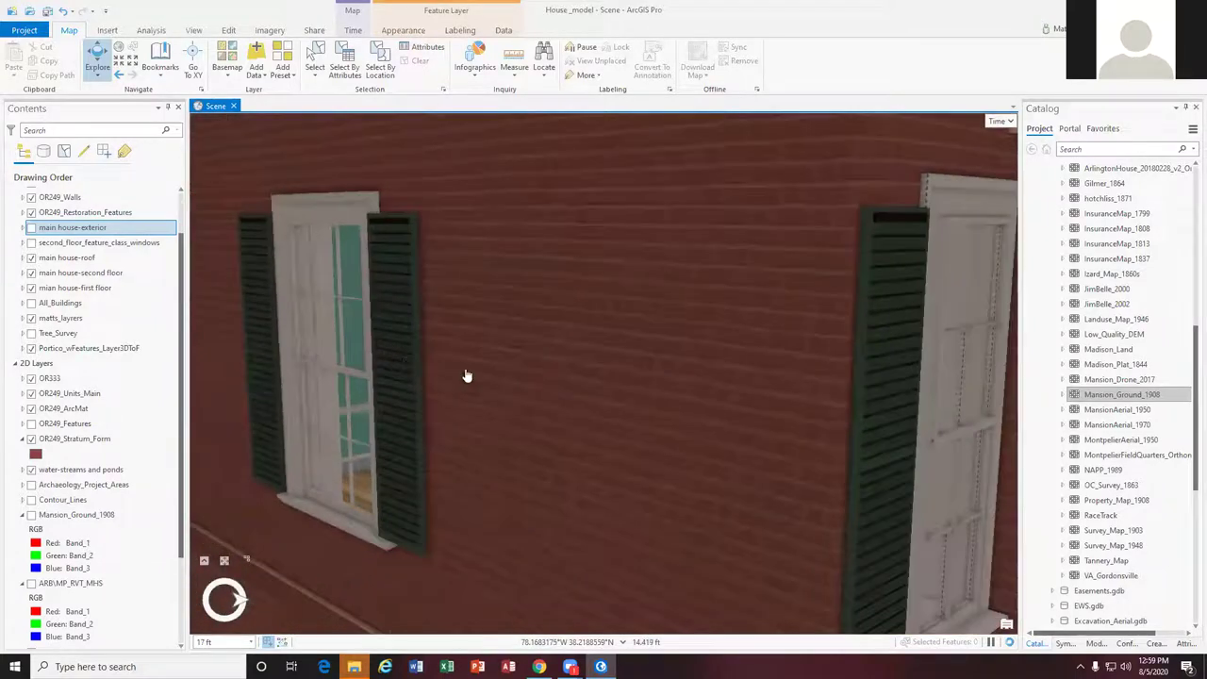
{"action": "middle_click_drag", "start_coordinate": [902, 390], "coordinate": [302, 437]}
{"action": "scroll", "coordinate": [509, 431], "scroll_direction": "up", "scroll_amount": 2}
{"action": "middle_click_drag", "start_coordinate": [495, 426], "coordinate": [510, 426]}
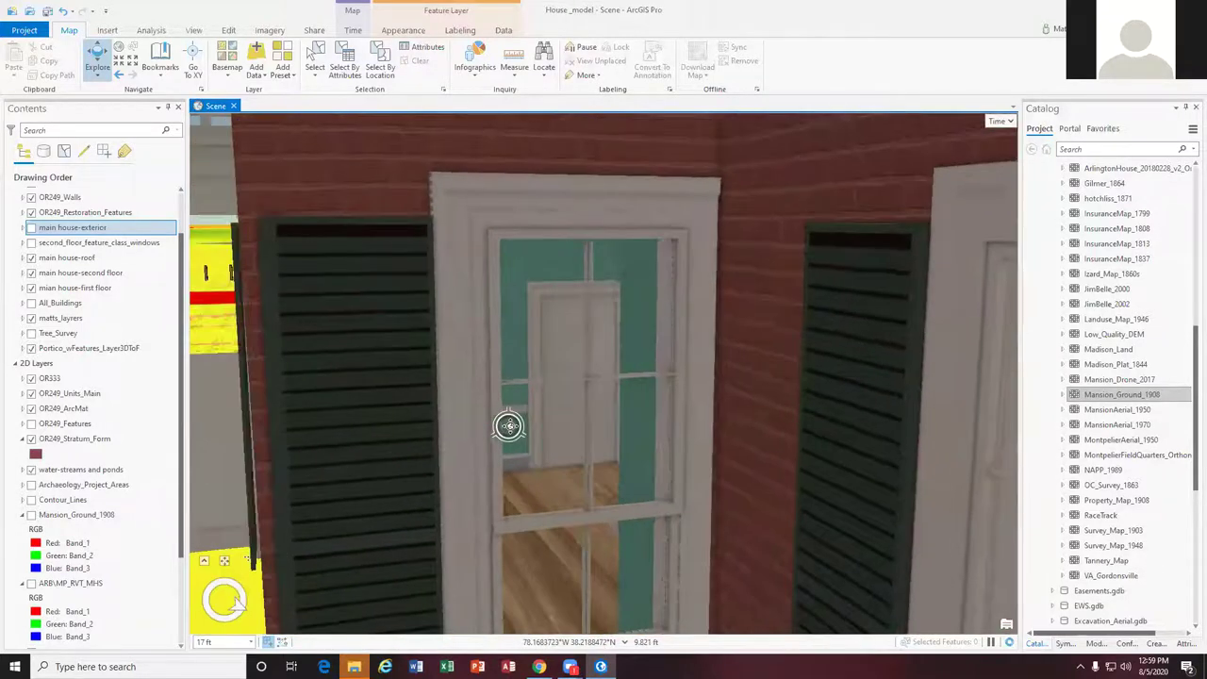
{"action": "scroll", "coordinate": [519, 421], "scroll_direction": "down", "scroll_amount": 3}
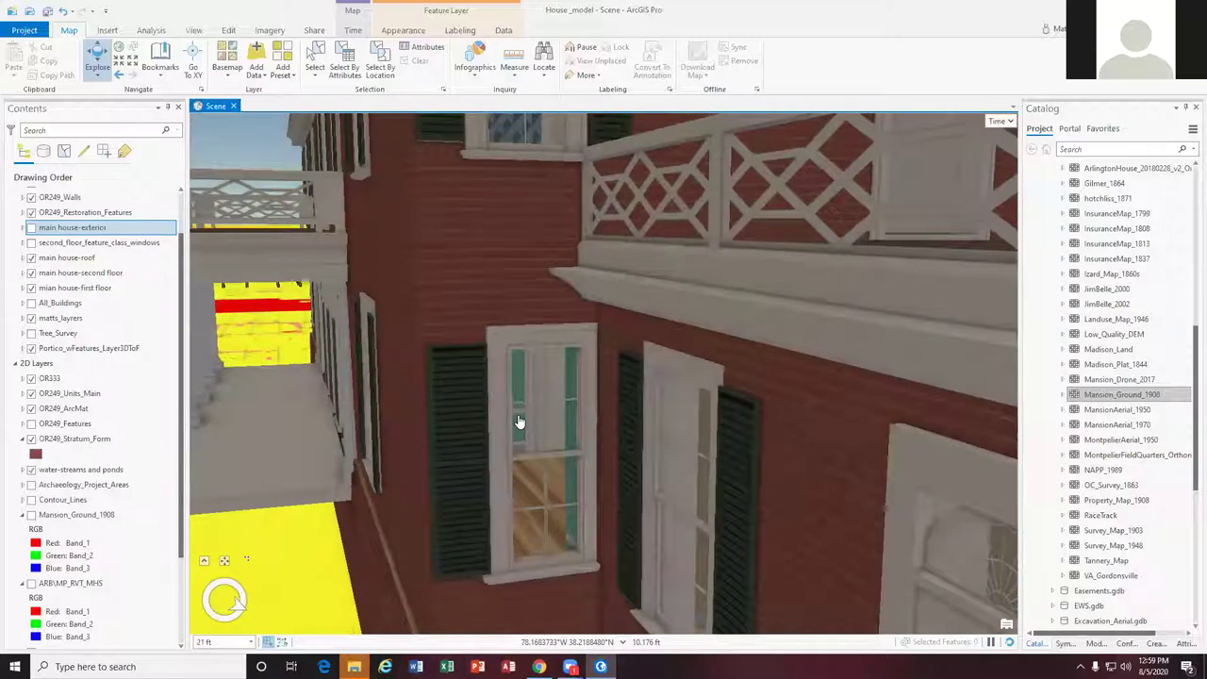
{"action": "middle_click_drag", "start_coordinate": [632, 419], "coordinate": [925, 435]}
{"action": "scroll", "coordinate": [746, 439], "scroll_direction": "up", "scroll_amount": 5}
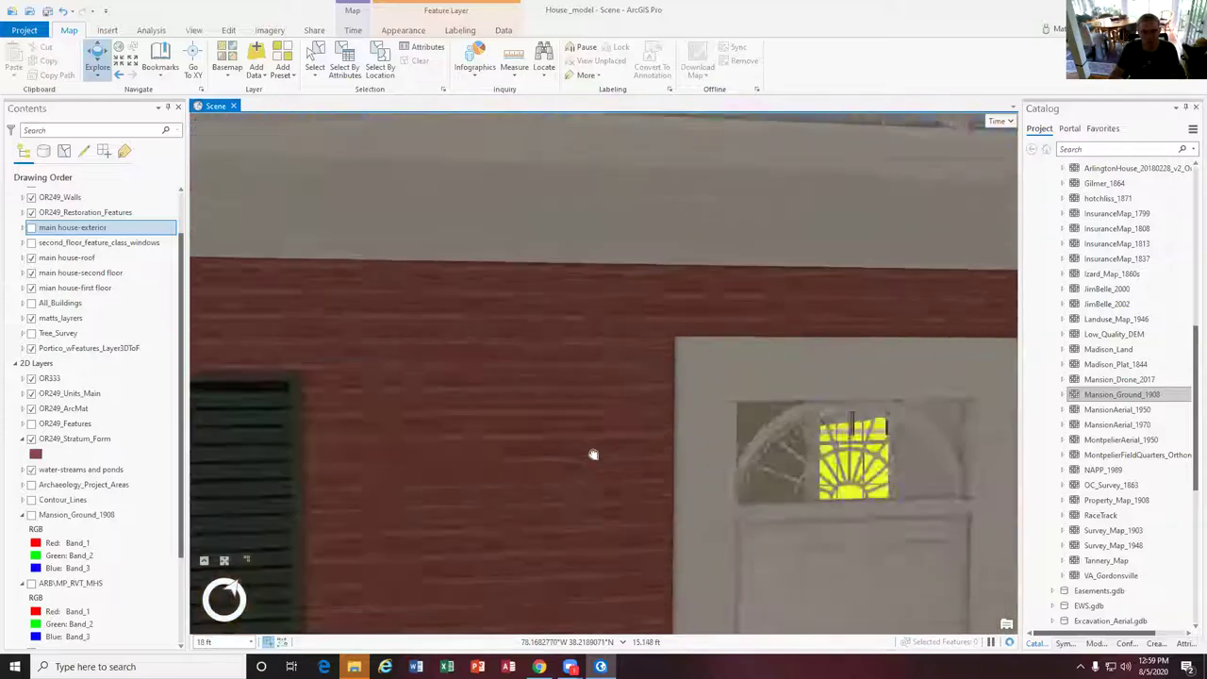
{"action": "scroll", "coordinate": [624, 469], "scroll_direction": "down", "scroll_amount": 6}
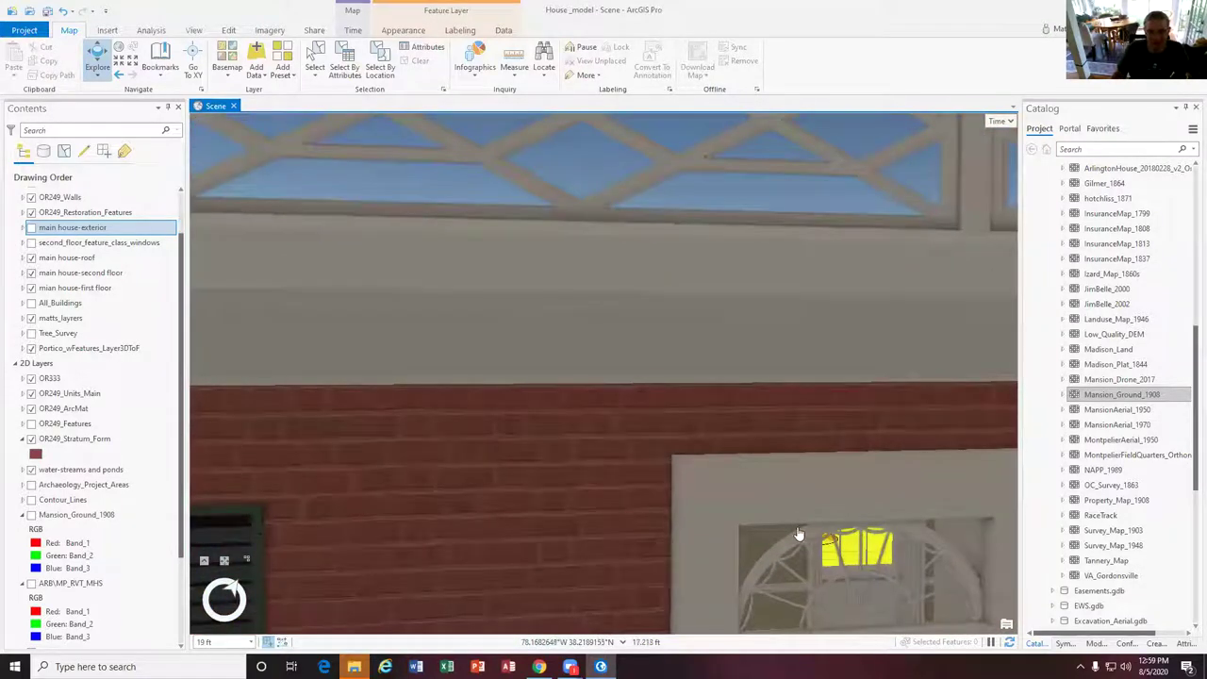
{"action": "scroll", "coordinate": [842, 541], "scroll_direction": "down", "scroll_amount": 5}
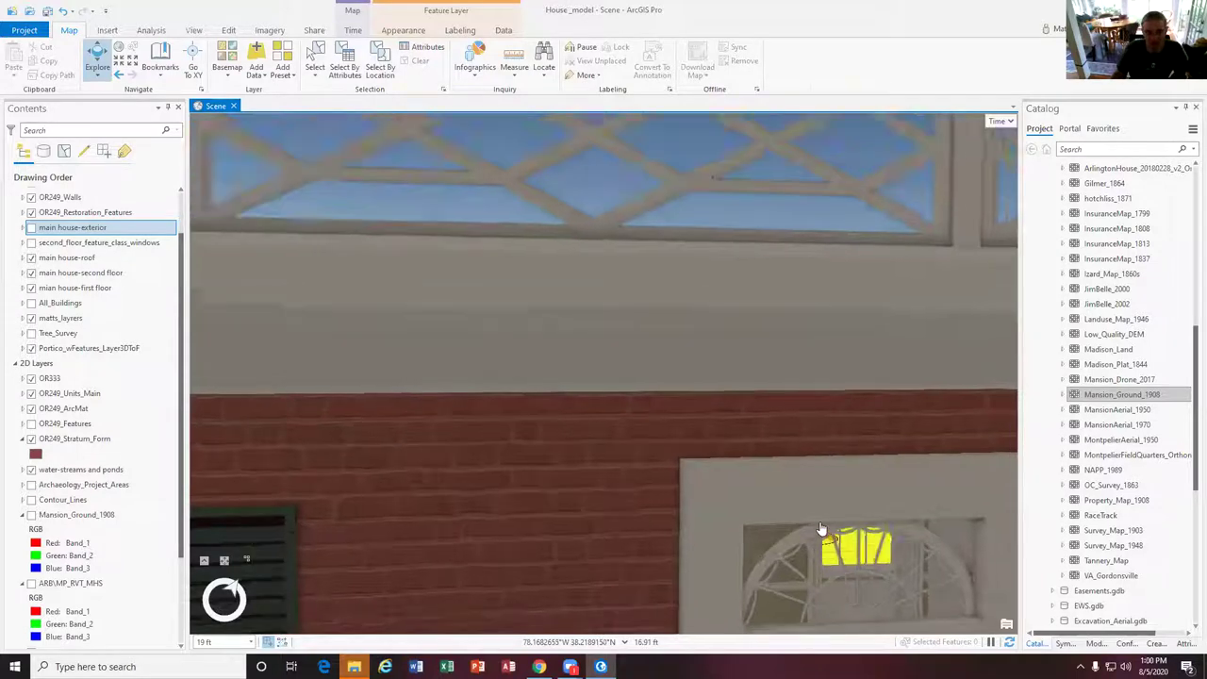
{"action": "scroll", "coordinate": [477, 526], "scroll_direction": "down", "scroll_amount": 5}
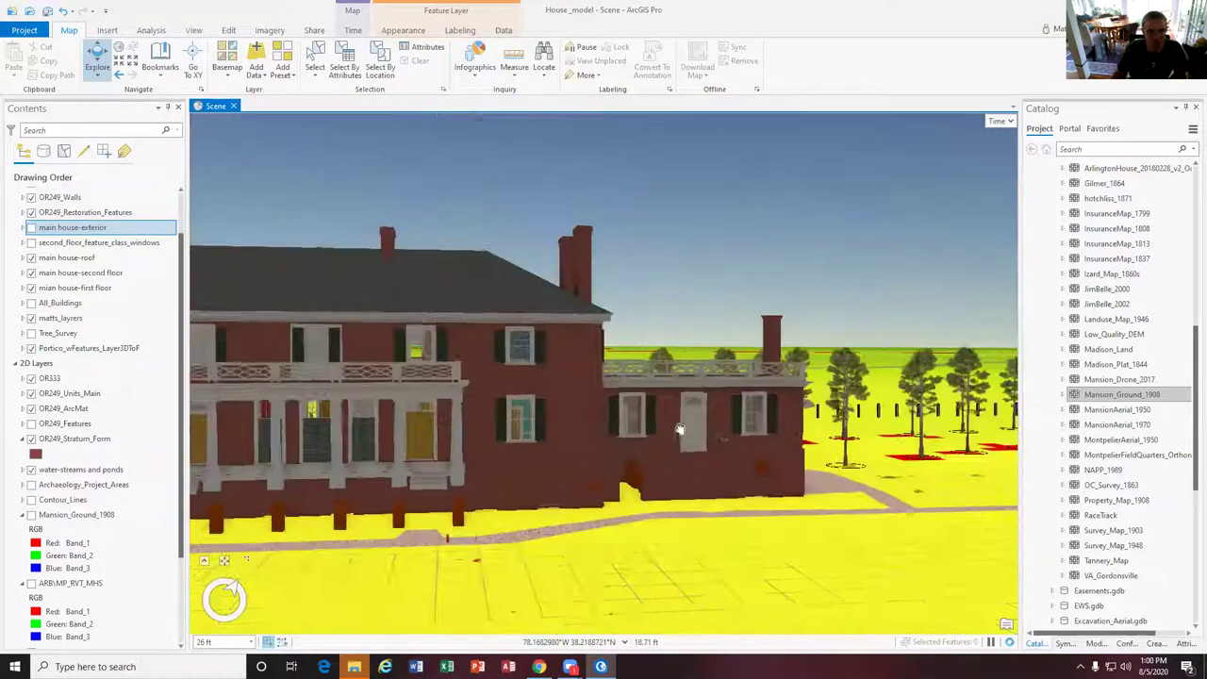
Examine the rear facade, its colonnade, and the roof corner and balustrade of the adjoining wing
{"action": "scroll", "coordinate": [517, 437], "scroll_direction": "up", "scroll_amount": 3}
{"action": "left_click_drag", "start_coordinate": [516, 436], "coordinate": [720, 441]}
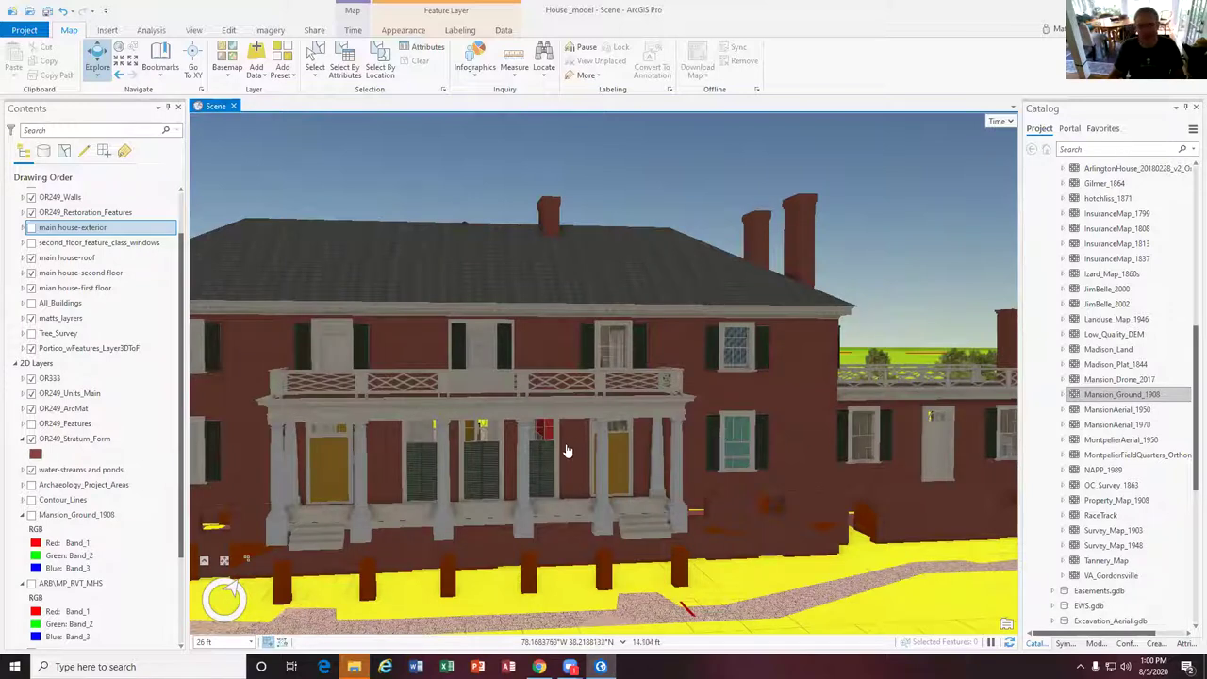
{"action": "scroll", "coordinate": [498, 425], "scroll_direction": "down", "scroll_amount": 3}
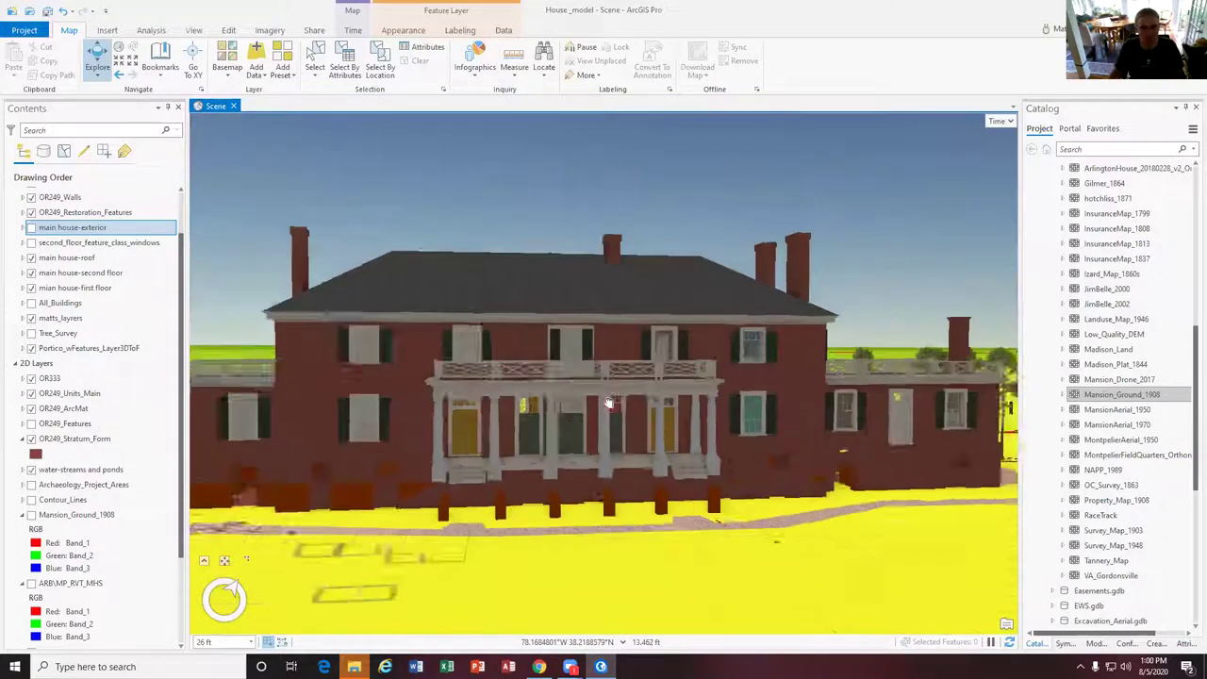
{"action": "left_click_drag", "start_coordinate": [685, 397], "coordinate": [696, 397]}
{"action": "left_click_drag", "start_coordinate": [494, 412], "coordinate": [497, 416]}
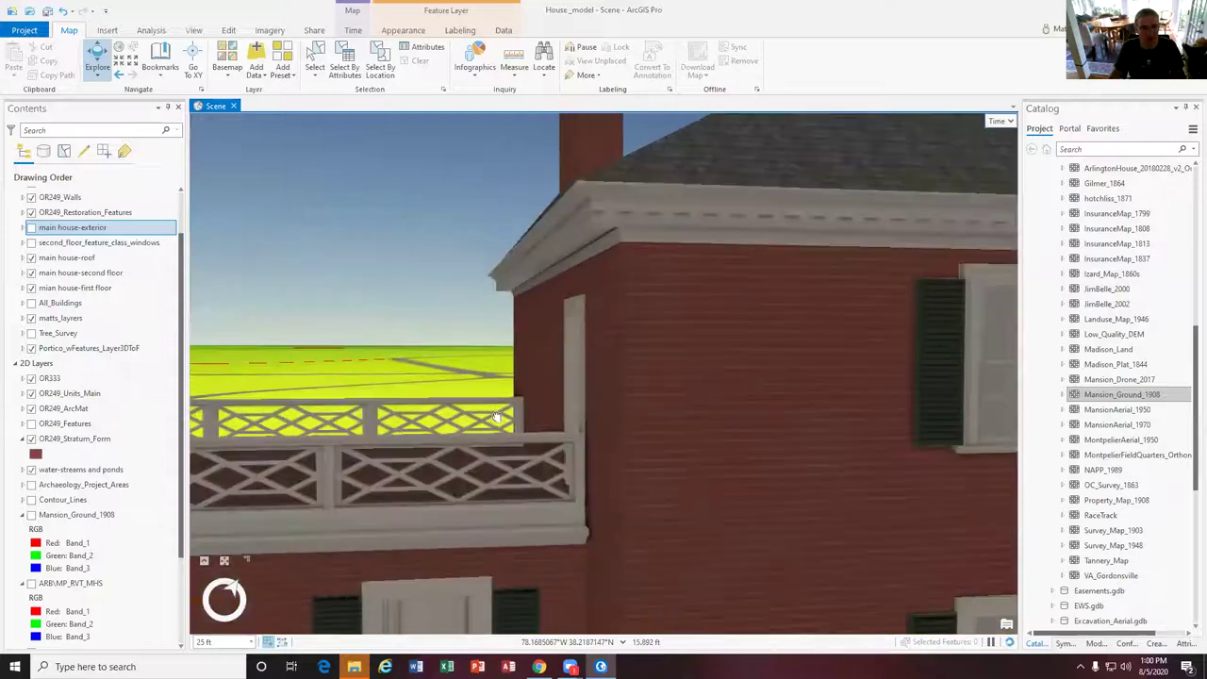
{"action": "scroll", "coordinate": [497, 417], "scroll_direction": "down", "scroll_amount": 5}
{"action": "scroll", "coordinate": [500, 416], "scroll_direction": "down", "scroll_amount": 2}
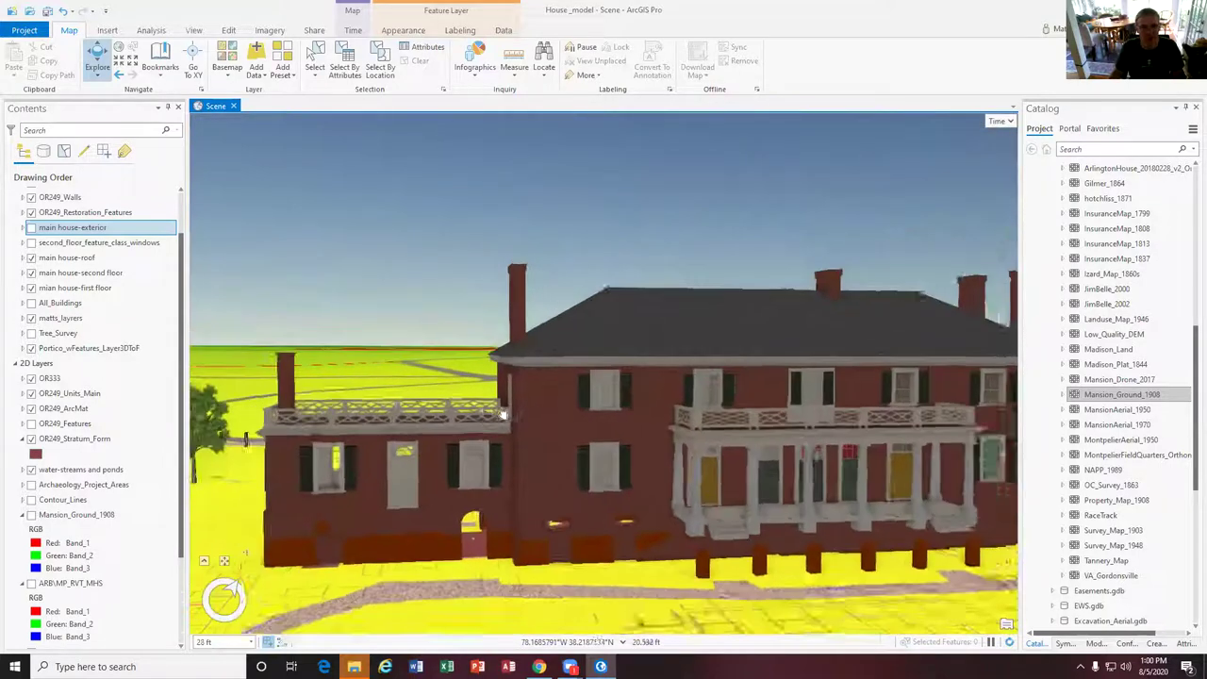
{"action": "scroll", "coordinate": [506, 421], "scroll_direction": "up", "scroll_amount": 1}
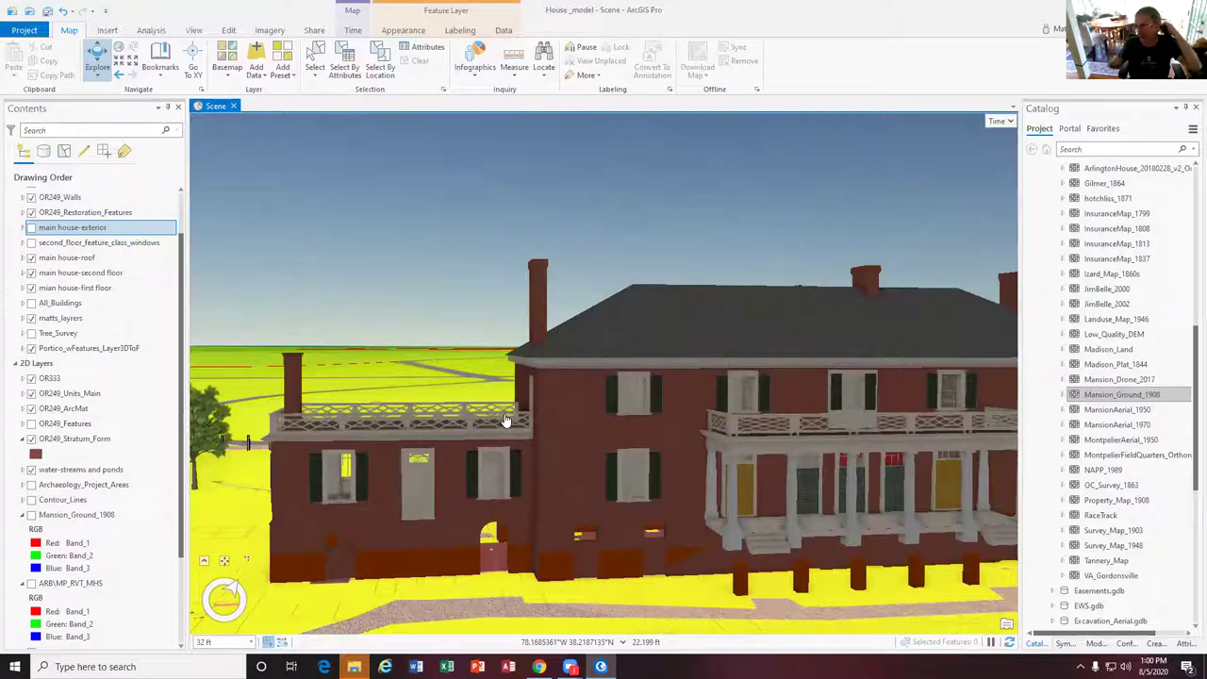
View the whole rear of the house from a raised corner angle, including the wing terraces and surrounding grounds
{"action": "middle_click_drag", "start_coordinate": [507, 420], "coordinate": [854, 408]}
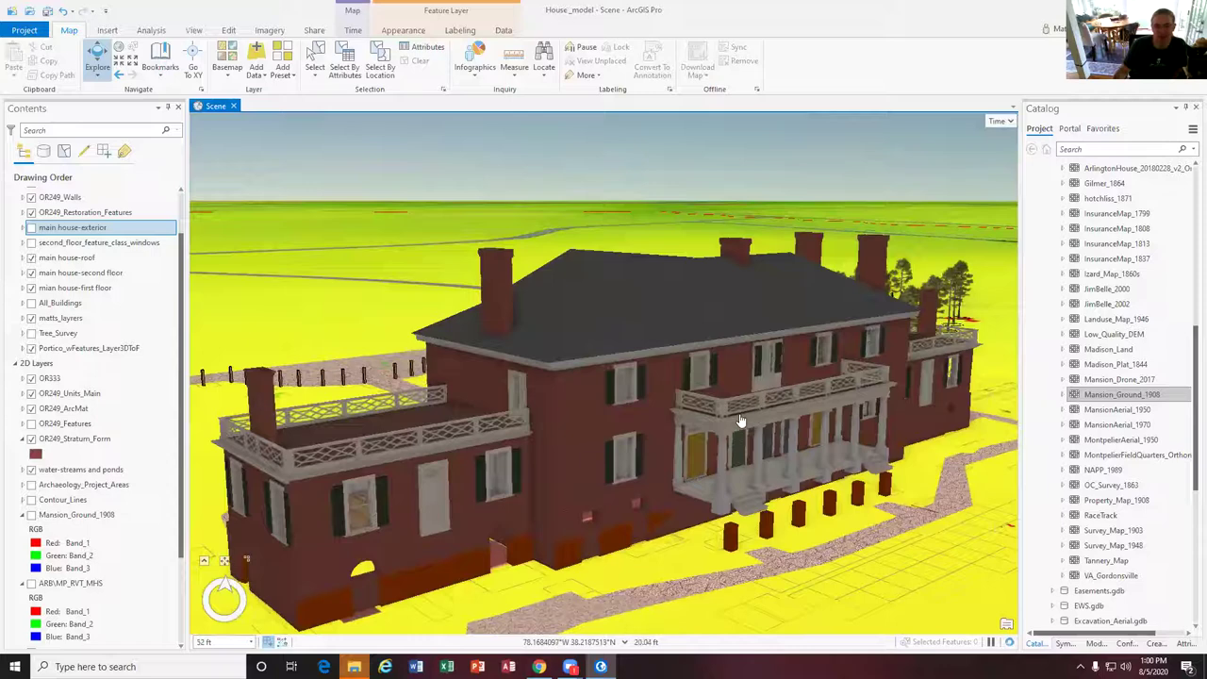
{"action": "scroll", "coordinate": [766, 404], "scroll_direction": "down", "scroll_amount": 3}
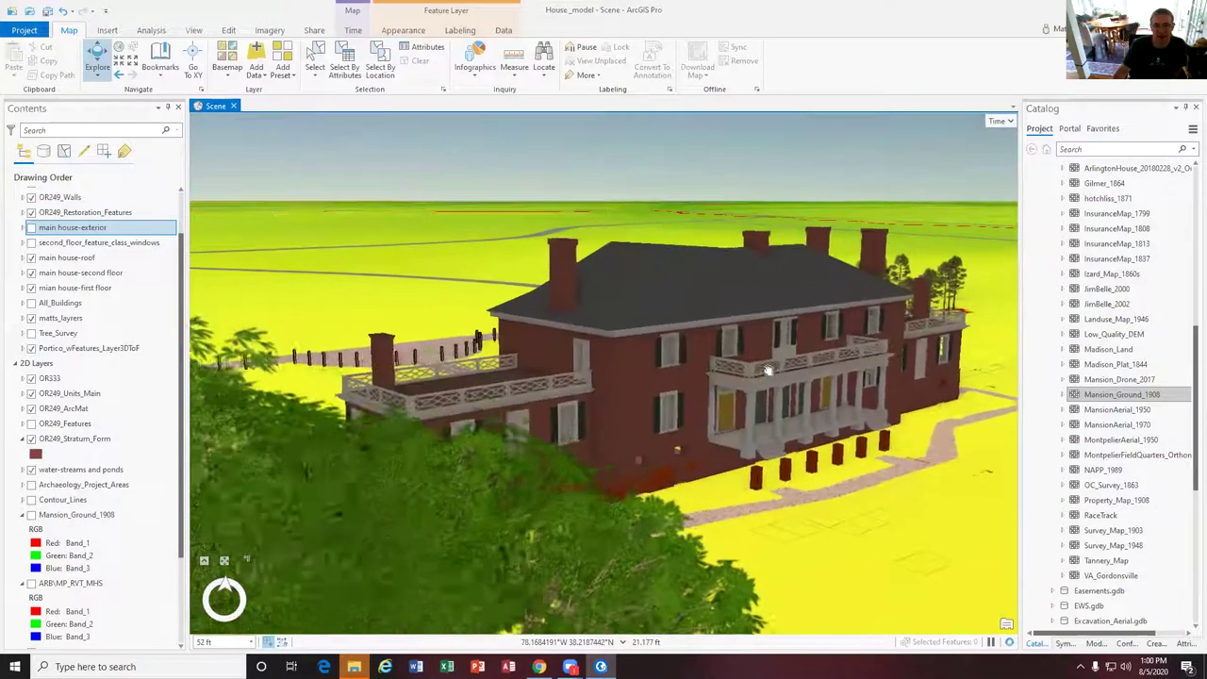
{"action": "mouse_move", "coordinate": [768, 370]}
{"action": "left_mouse_down"}
{"action": "mouse_move", "coordinate": [785, 369]}
{"action": "mouse_move", "coordinate": [818, 310]}
{"action": "mouse_move", "coordinate": [775, 366]}
{"action": "left_mouse_up"}
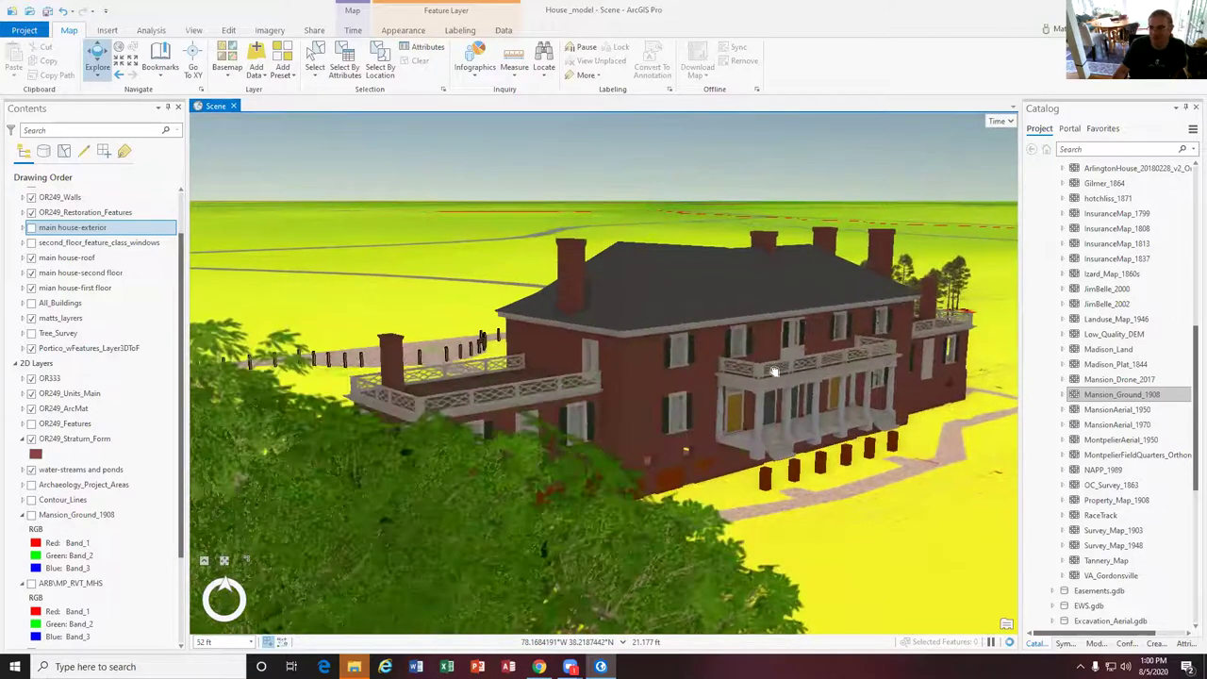
{"action": "scroll", "coordinate": [769, 370], "scroll_direction": "up", "scroll_amount": 2}
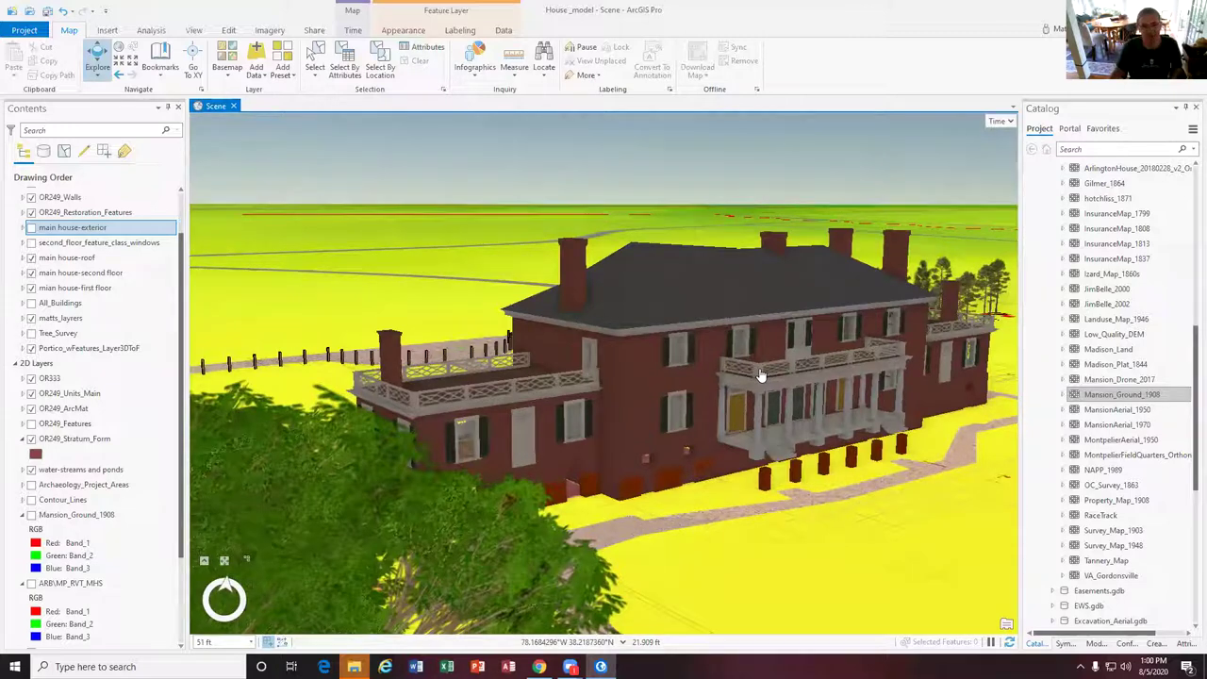
{"action": "middle_click_drag", "start_coordinate": [811, 388], "coordinate": [809, 382]}
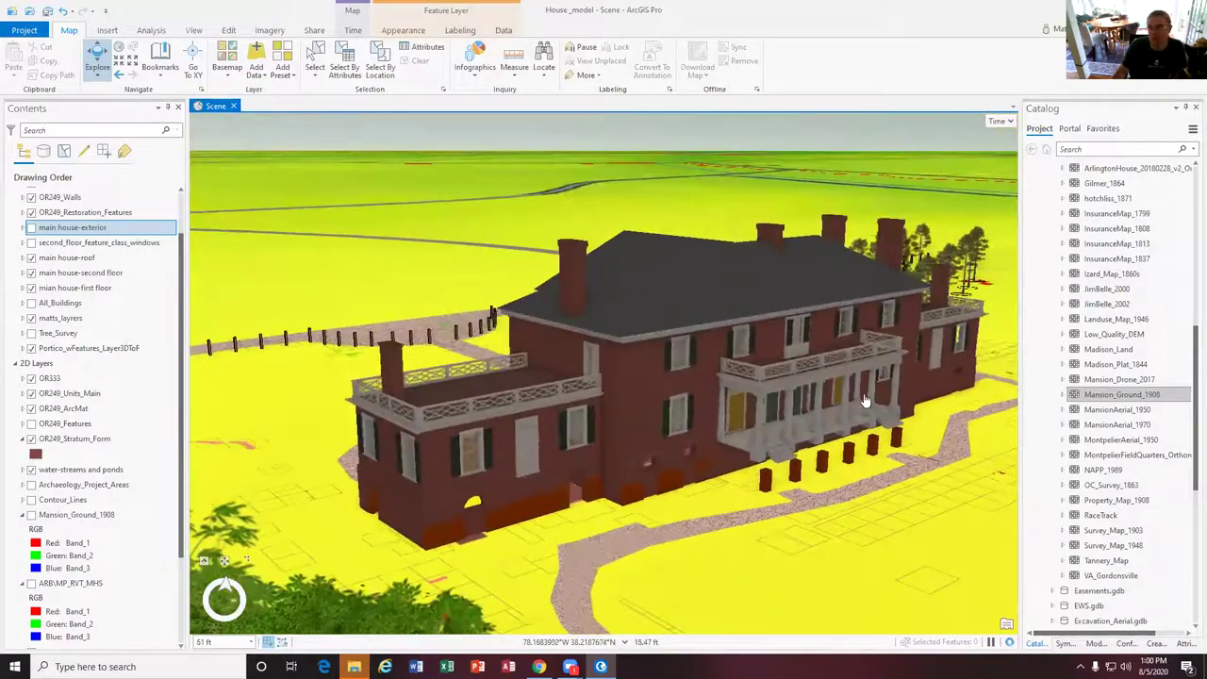
Examine the front of the house from a distance and its portico columns, pediment and steps up close
{"action": "middle_click_drag", "start_coordinate": [557, 382], "coordinate": [433, 398]}
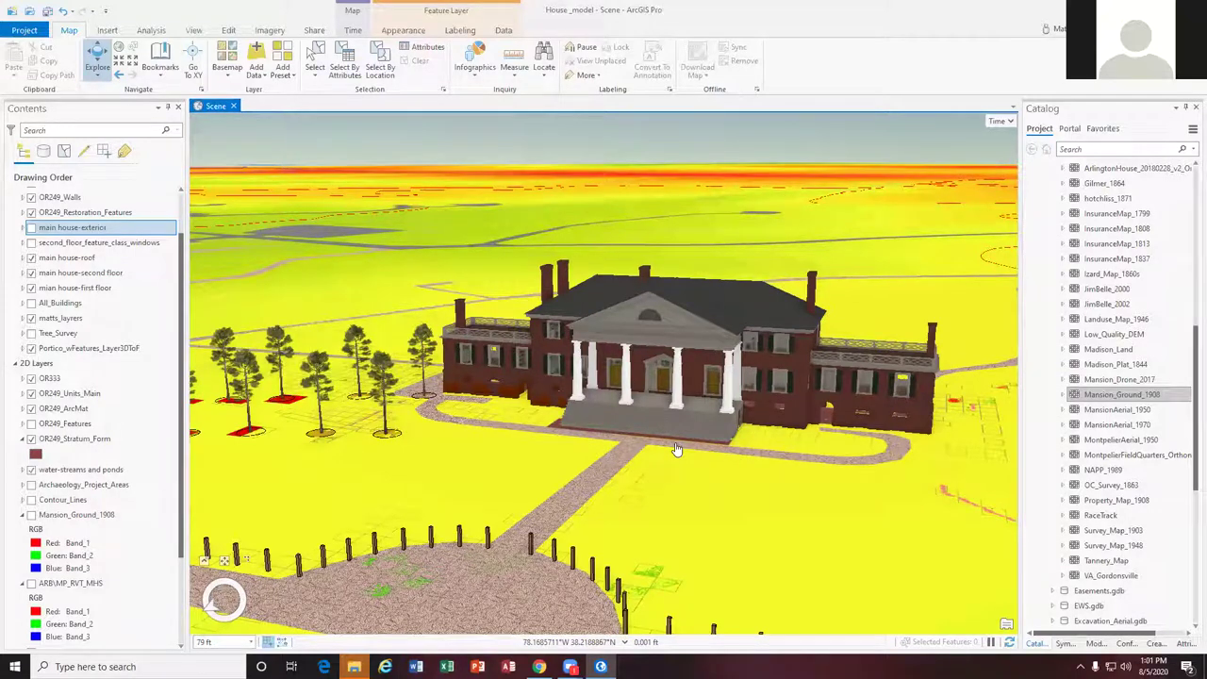
{"action": "middle_click_drag", "start_coordinate": [597, 382], "coordinate": [772, 424]}
{"action": "middle_click_drag", "start_coordinate": [698, 319], "coordinate": [665, 313]}
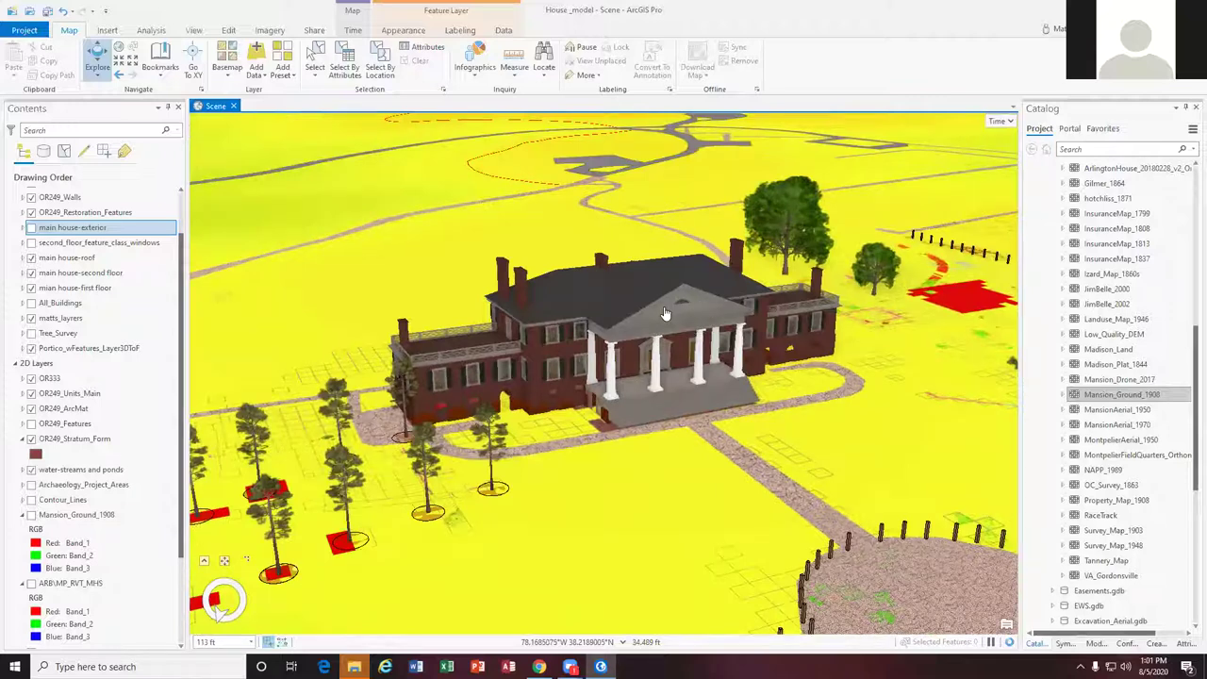
{"action": "scroll", "coordinate": [690, 326], "scroll_direction": "up", "scroll_amount": 5}
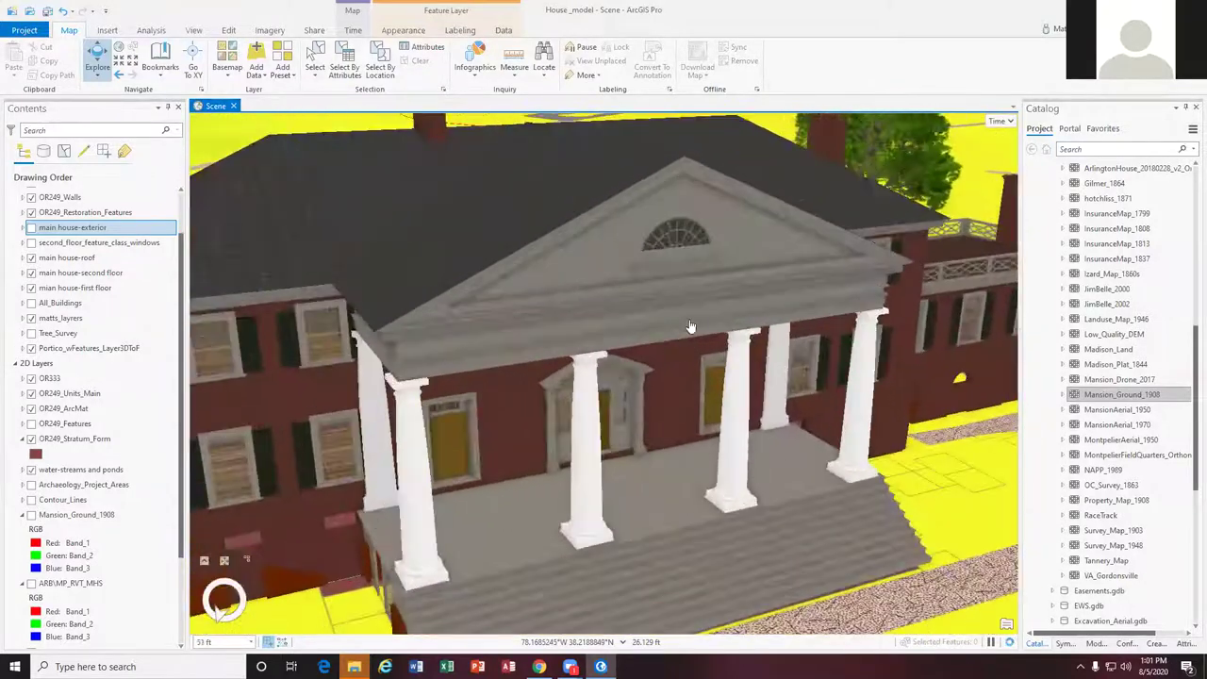
{"action": "middle_click_drag", "start_coordinate": [690, 326], "coordinate": [709, 302]}
{"action": "scroll", "coordinate": [730, 382], "scroll_direction": "down", "scroll_amount": 4}
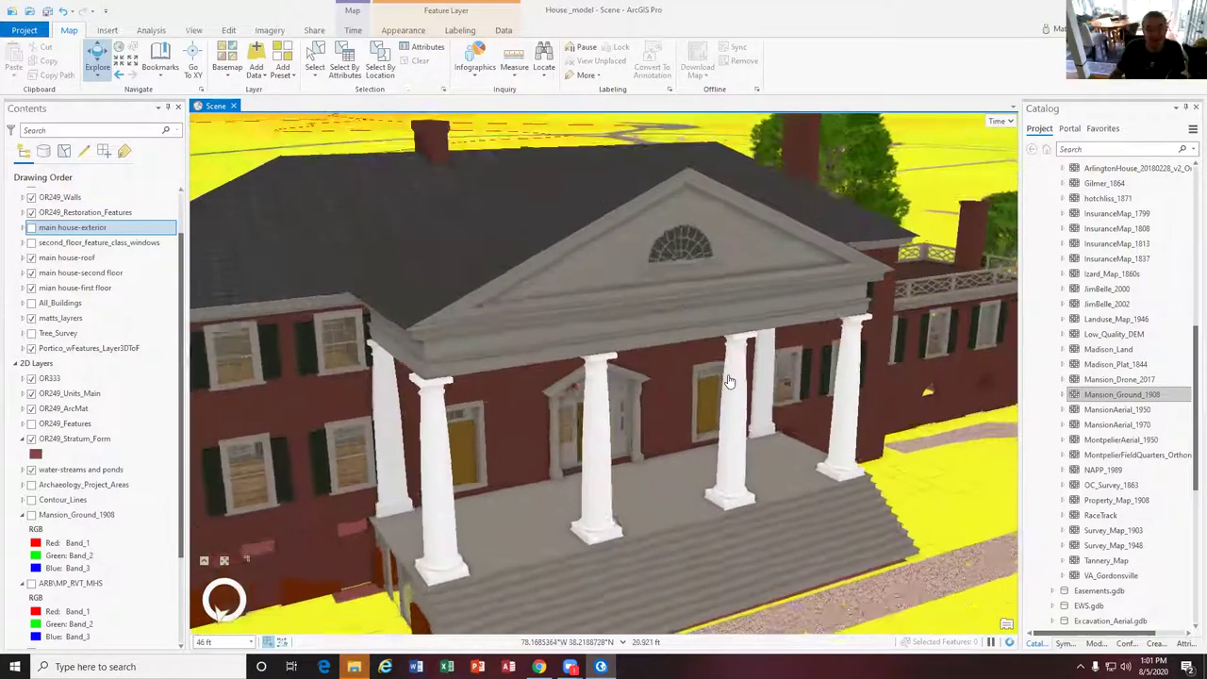
Turn on the All_Buildings layer and view the building blocks in the yard beside the house
{"action": "left_click_drag", "start_coordinate": [962, 365], "coordinate": [647, 399]}
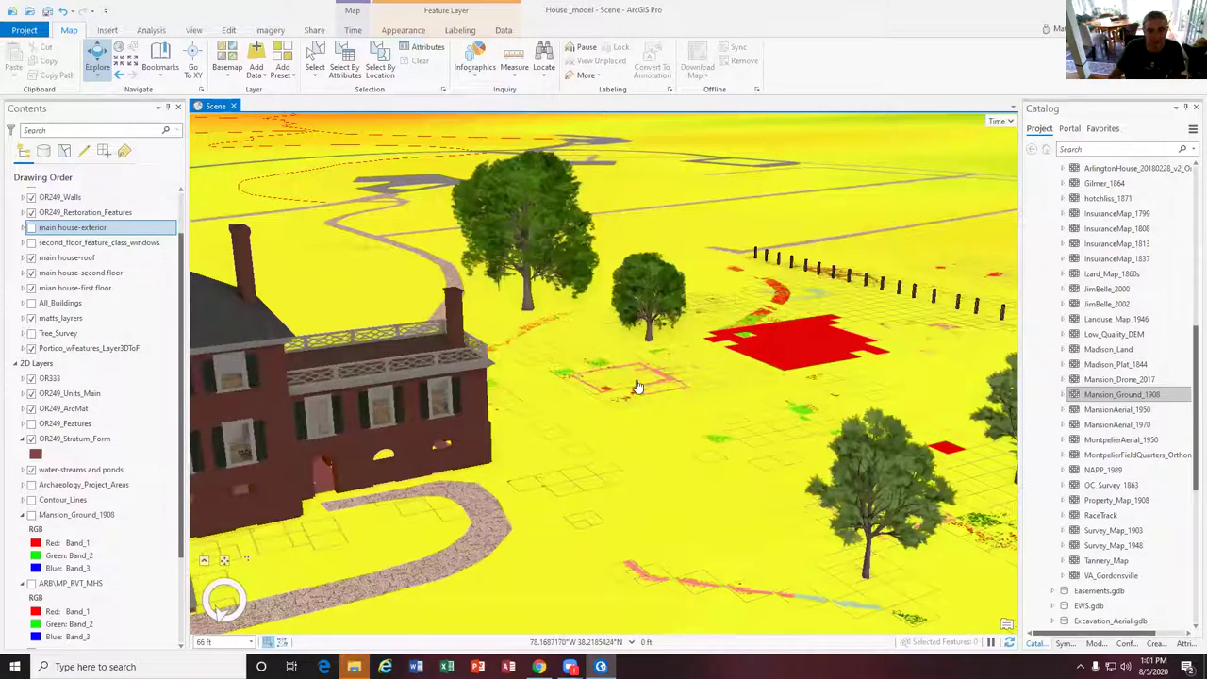
{"action": "scroll", "coordinate": [662, 376], "scroll_direction": "down", "scroll_amount": 3}
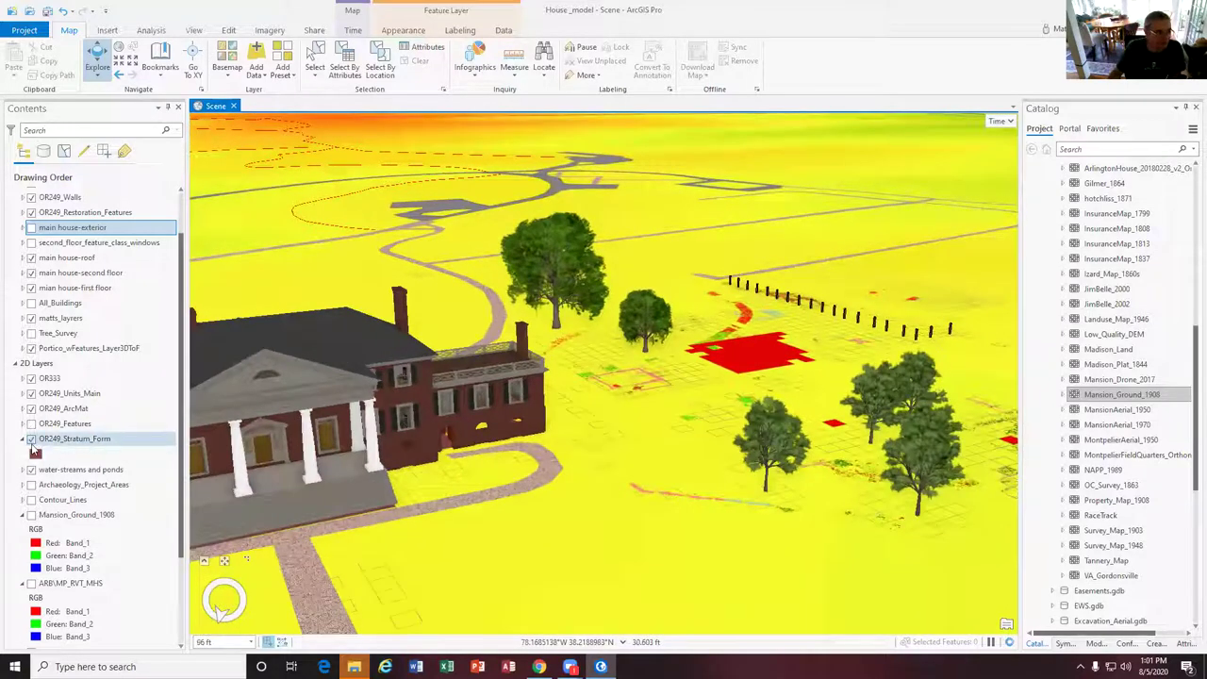
{"action": "left_click", "coordinate": [31, 303]}
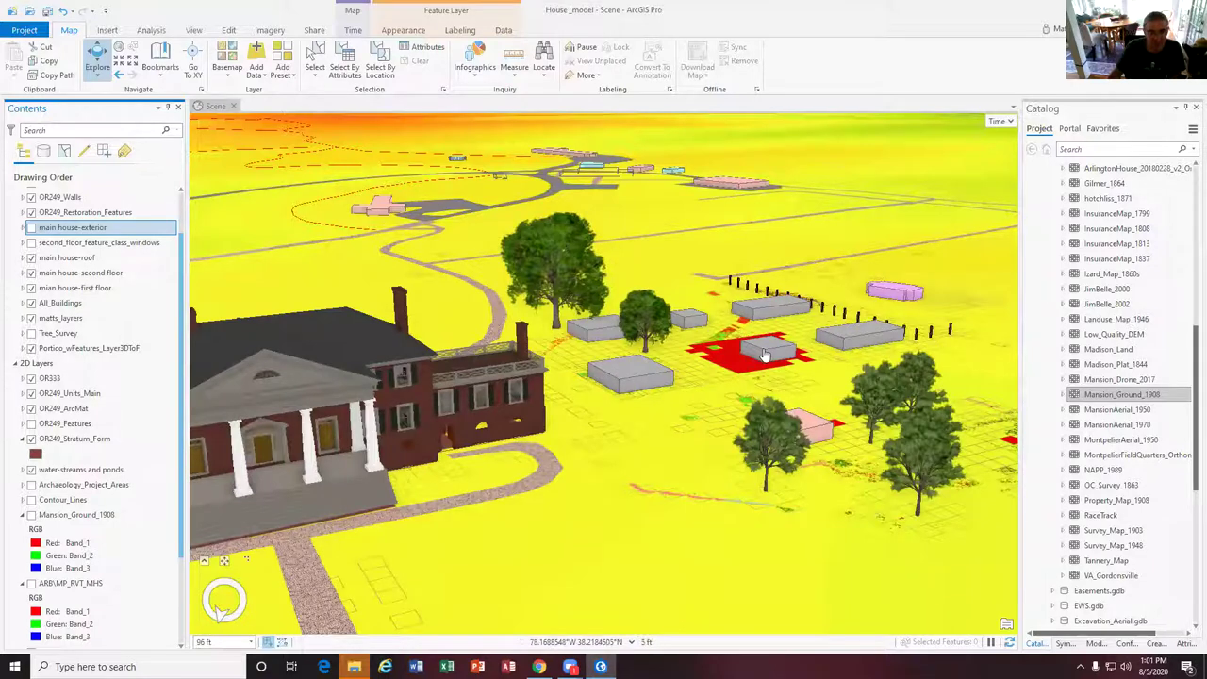
{"action": "mouse_move", "coordinate": [874, 341]}
{"action": "middle_mouse_down"}
{"action": "mouse_move", "coordinate": [676, 362]}
{"action": "mouse_move", "coordinate": [881, 334]}
{"action": "middle_mouse_up"}
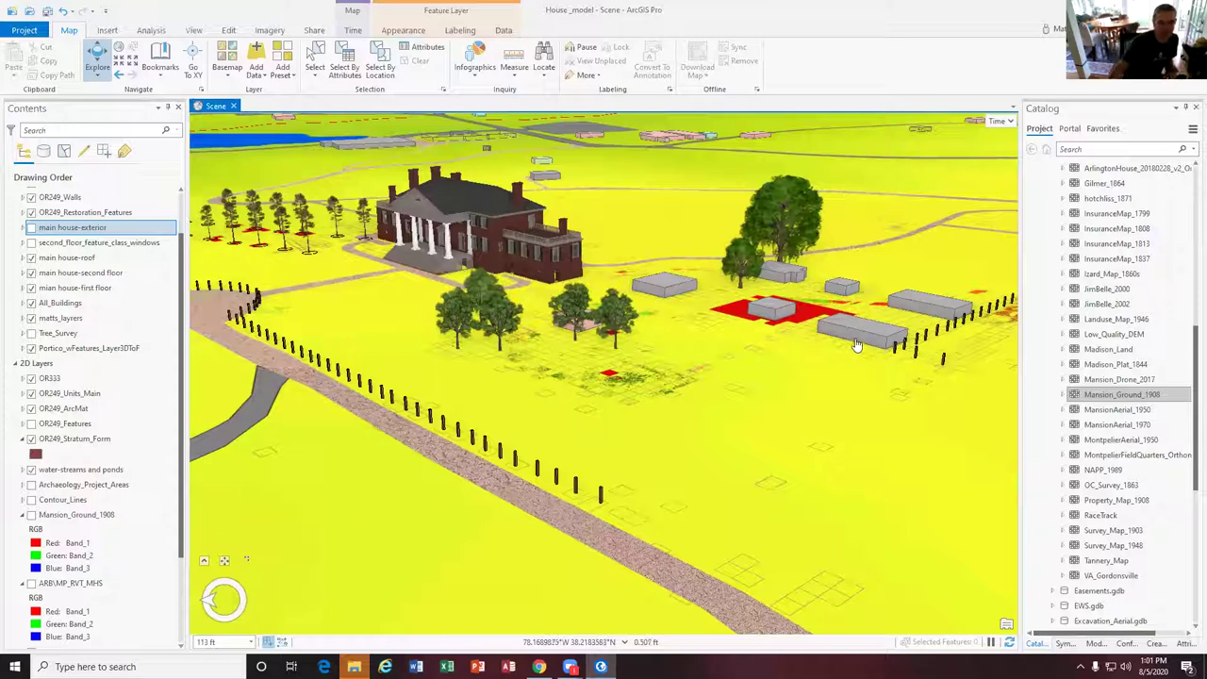
Examine the building blocks in the yard beside the house, and view the wider estate around the large building complex with its drives
{"action": "left_click_drag", "start_coordinate": [866, 342], "coordinate": [637, 483]}
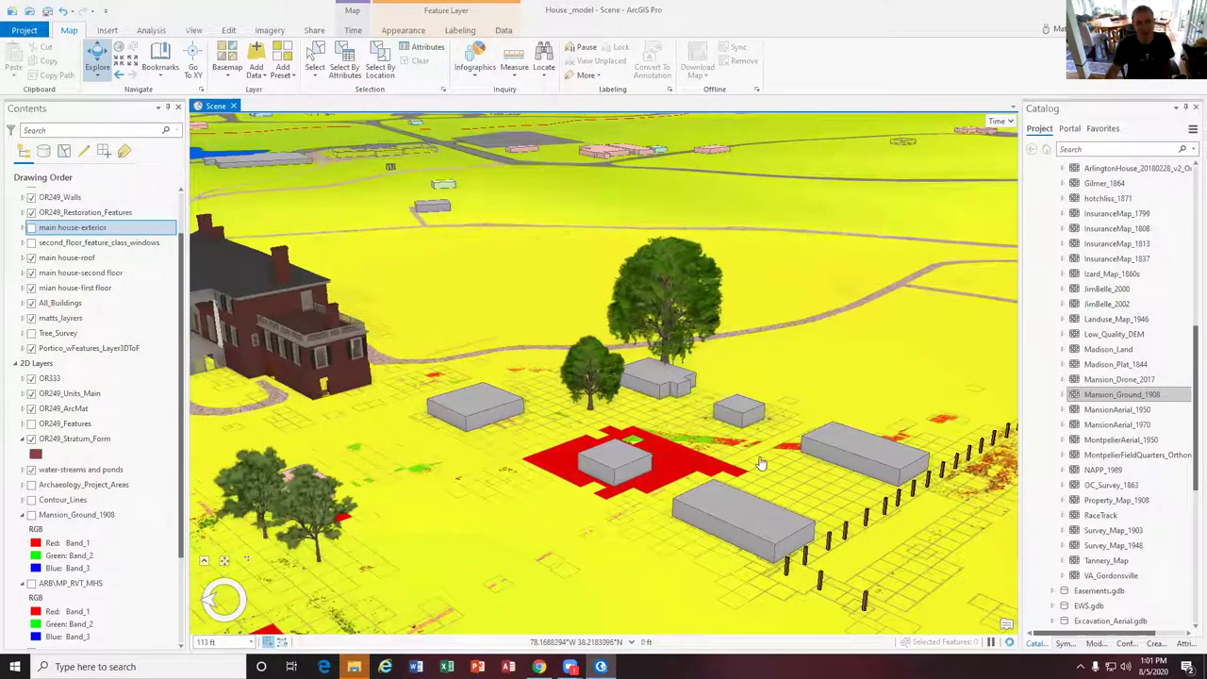
{"action": "left_click_drag", "start_coordinate": [760, 462], "coordinate": [683, 416]}
{"action": "scroll", "coordinate": [683, 416], "scroll_direction": "down", "scroll_amount": 8}
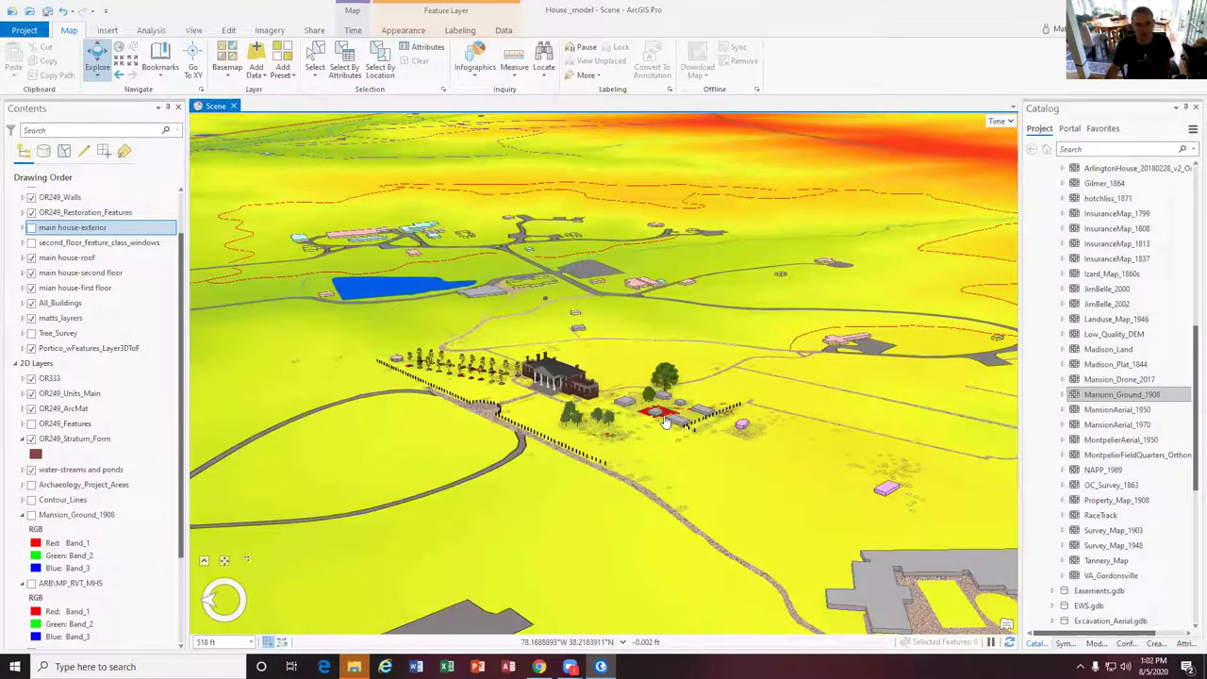
{"action": "left_click_drag", "start_coordinate": [753, 495], "coordinate": [533, 439]}
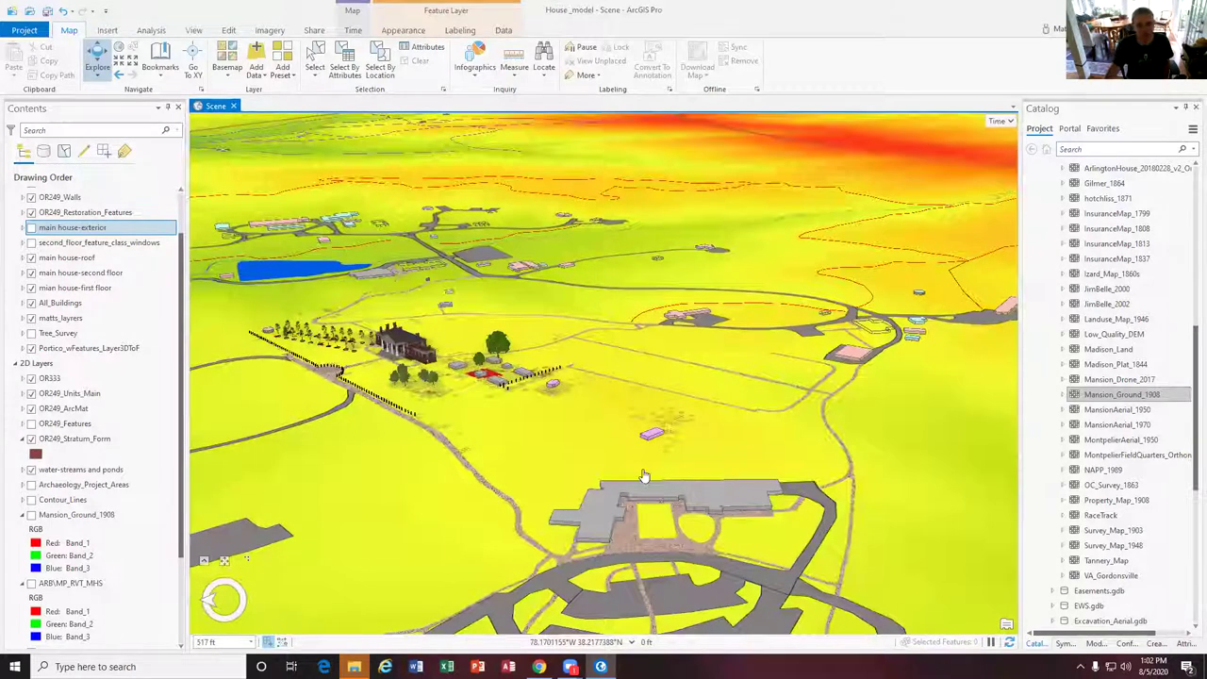
{"action": "scroll", "coordinate": [642, 469], "scroll_direction": "down", "scroll_amount": 3}
{"action": "left_click_drag", "start_coordinate": [614, 465], "coordinate": [721, 521]}
View the front of the house from its raised corner, and examine the portico steps and the walkway leading to them
{"action": "scroll", "coordinate": [637, 470], "scroll_direction": "up", "scroll_amount": 3}
{"action": "scroll", "coordinate": [637, 472], "scroll_direction": "up", "scroll_amount": 10}
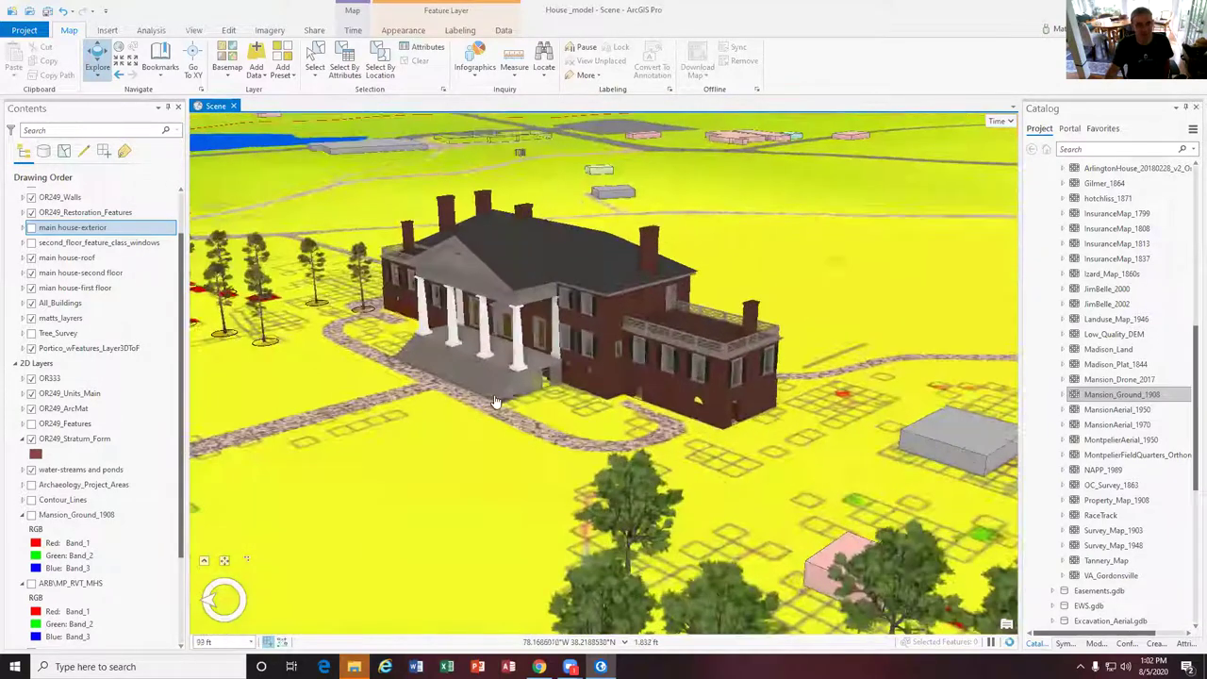
{"action": "middle_click_drag", "start_coordinate": [673, 416], "coordinate": [741, 383]}
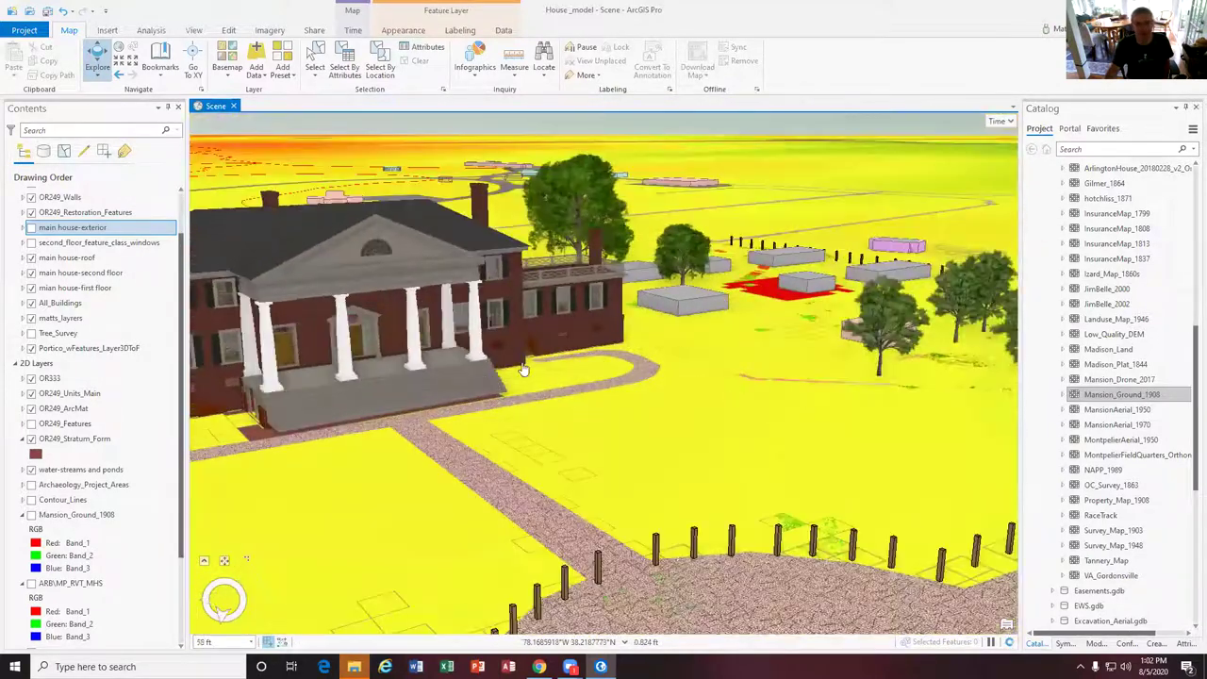
{"action": "mouse_move", "coordinate": [452, 405]}
{"action": "middle_mouse_down"}
{"action": "mouse_move", "coordinate": [425, 374]}
{"action": "mouse_move", "coordinate": [463, 402]}
{"action": "middle_mouse_up"}
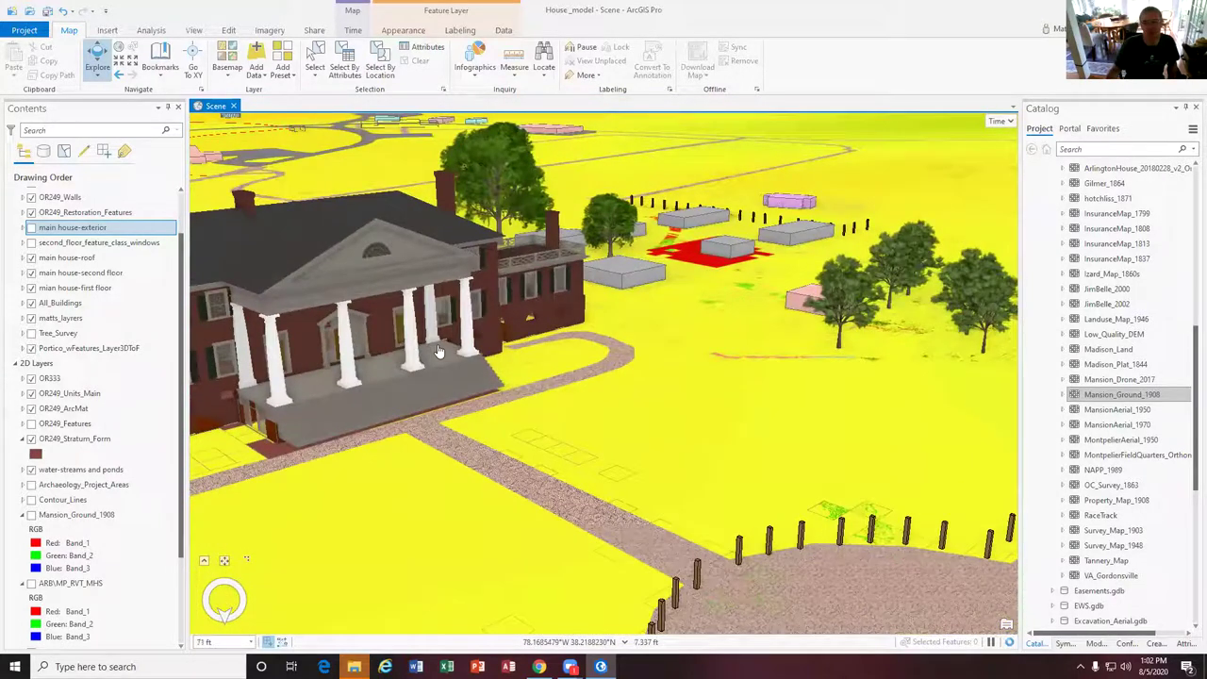
{"action": "scroll", "coordinate": [439, 352], "scroll_direction": "up", "scroll_amount": 3}
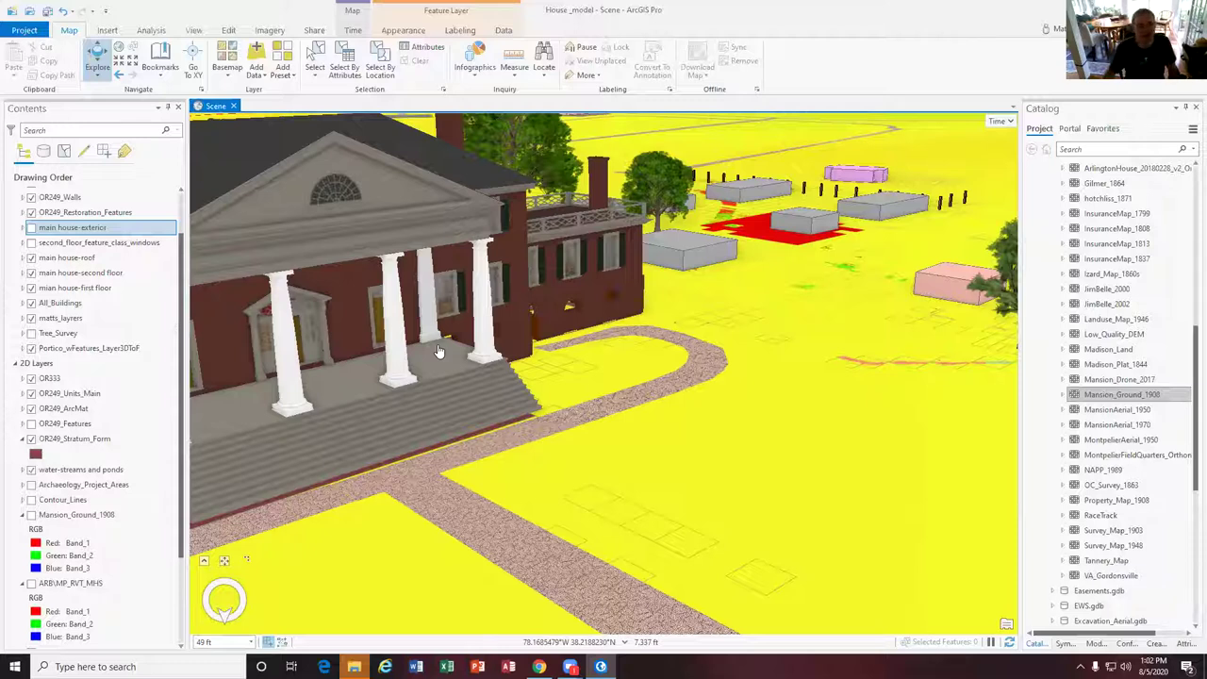
Examine the ground-level arched doorway and windows of the wing beside the portico up close
{"action": "middle_click_drag", "start_coordinate": [557, 291], "coordinate": [434, 262]}
{"action": "mouse_move", "coordinate": [493, 314]}
{"action": "middle_mouse_down"}
{"action": "mouse_move", "coordinate": [489, 343]}
{"action": "mouse_move", "coordinate": [475, 327]}
{"action": "middle_mouse_up"}
{"action": "scroll", "coordinate": [454, 323], "scroll_direction": "up", "scroll_amount": 5}
{"action": "scroll", "coordinate": [485, 333], "scroll_direction": "down", "scroll_amount": 1}
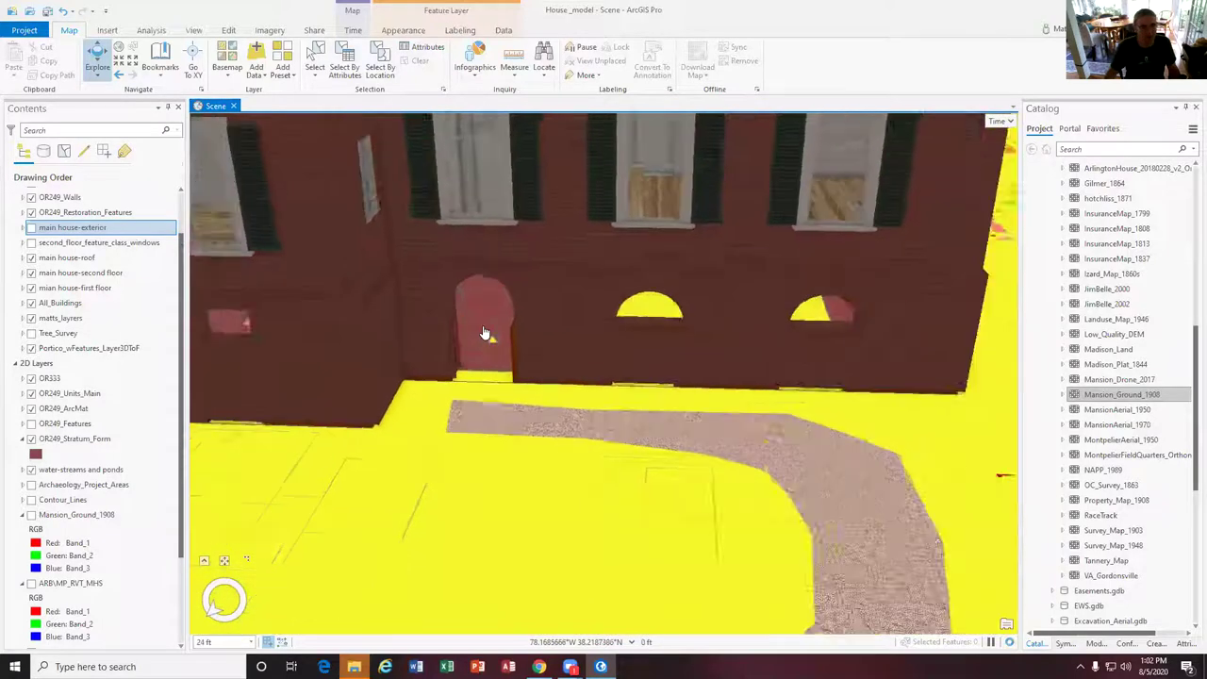
{"action": "scroll", "coordinate": [485, 333], "scroll_direction": "down", "scroll_amount": 3}
Examine the portico from its opposite end, including the enclosure under its floor, and return to the front view
{"action": "middle_click_drag", "start_coordinate": [305, 321], "coordinate": [588, 346]}
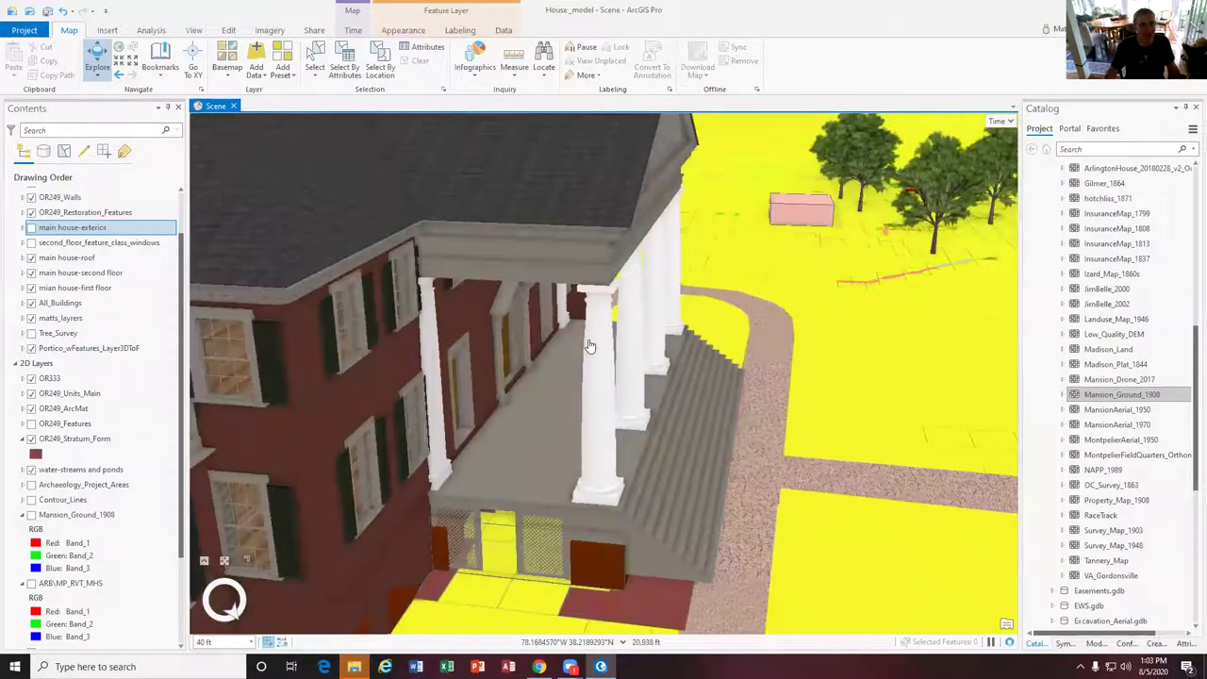
{"action": "scroll", "coordinate": [590, 347], "scroll_direction": "down", "scroll_amount": 1}
{"action": "scroll", "coordinate": [525, 413], "scroll_direction": "down", "scroll_amount": 1}
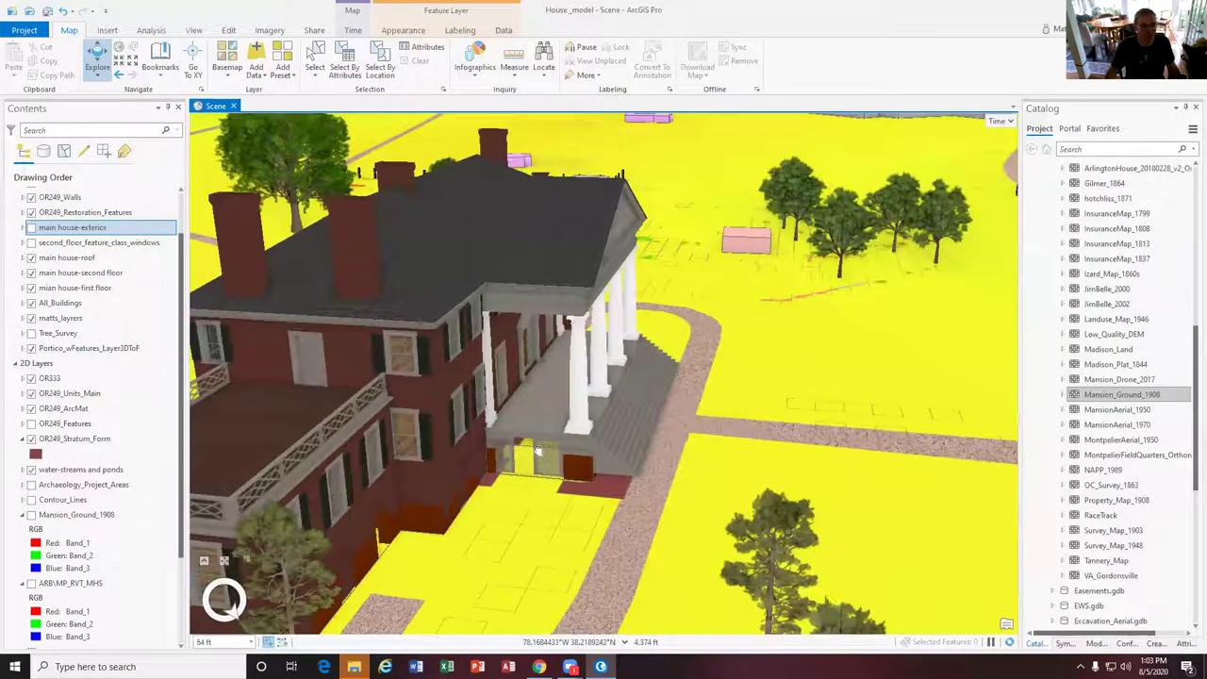
{"action": "left_click_drag", "start_coordinate": [538, 451], "coordinate": [499, 432]}
{"action": "middle_click_drag", "start_coordinate": [715, 337], "coordinate": [562, 358]}
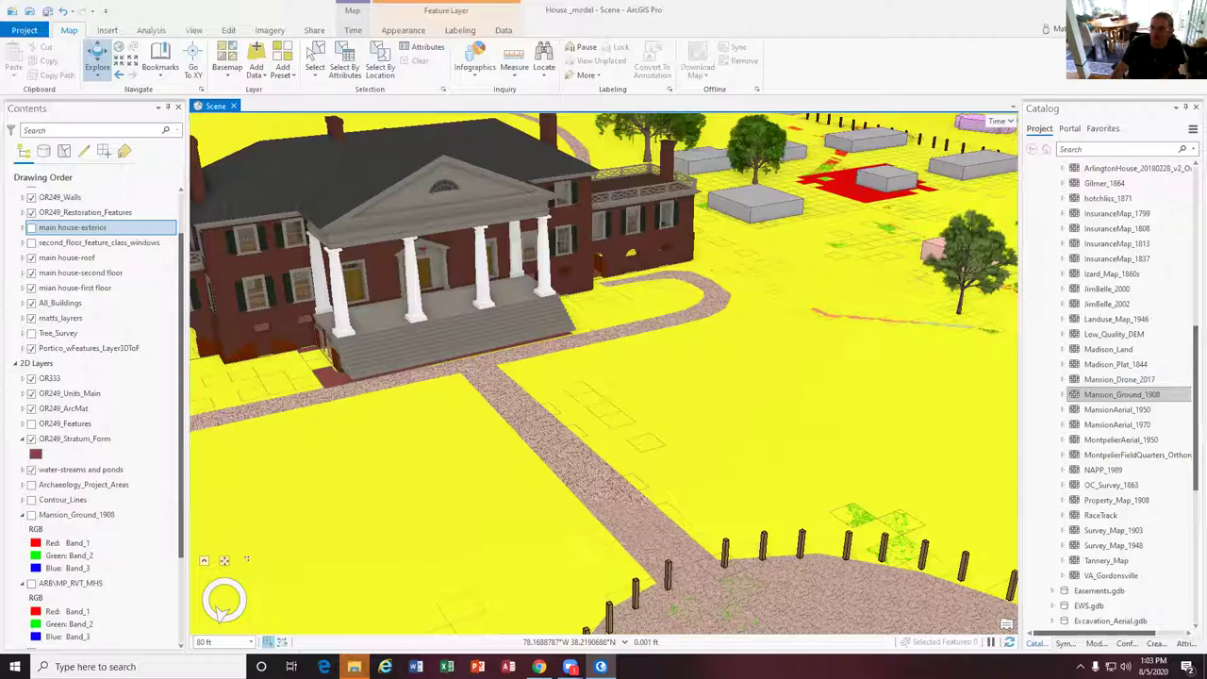
View the house within the whole estate with its roads and pond, and return to the front facade
{"action": "scroll", "coordinate": [647, 296], "scroll_direction": "down", "scroll_amount": 5}
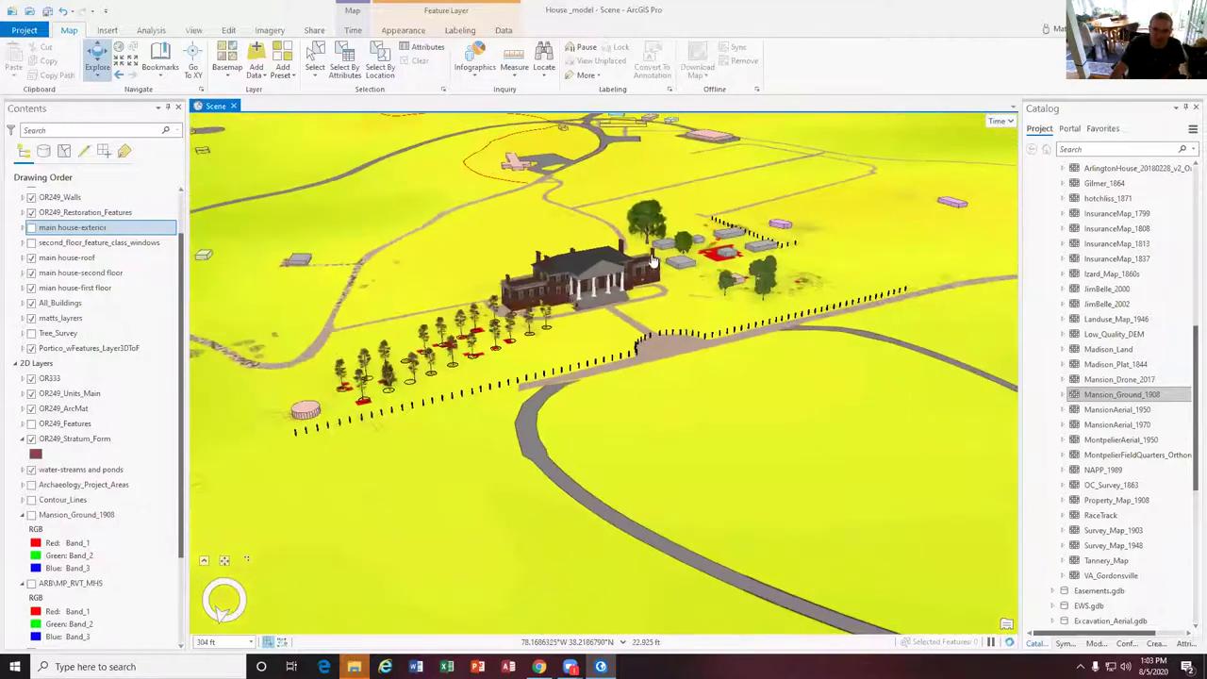
{"action": "scroll", "coordinate": [653, 261], "scroll_direction": "down", "scroll_amount": 5}
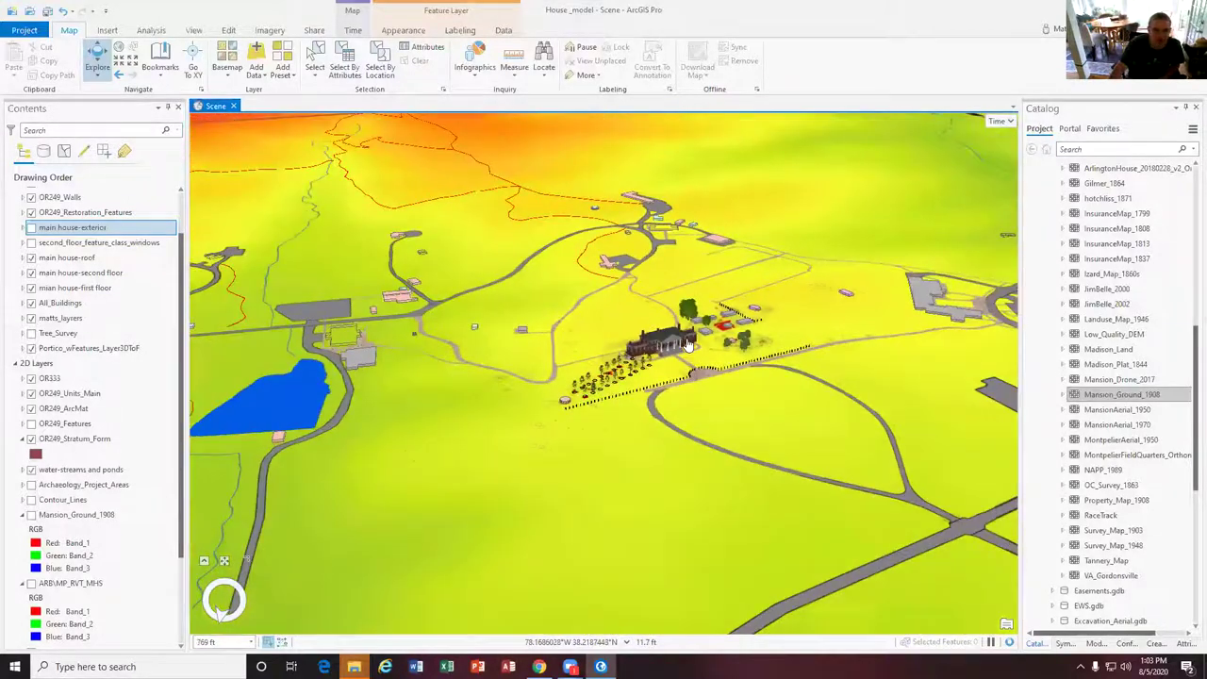
{"action": "scroll", "coordinate": [689, 346], "scroll_direction": "up", "scroll_amount": 5}
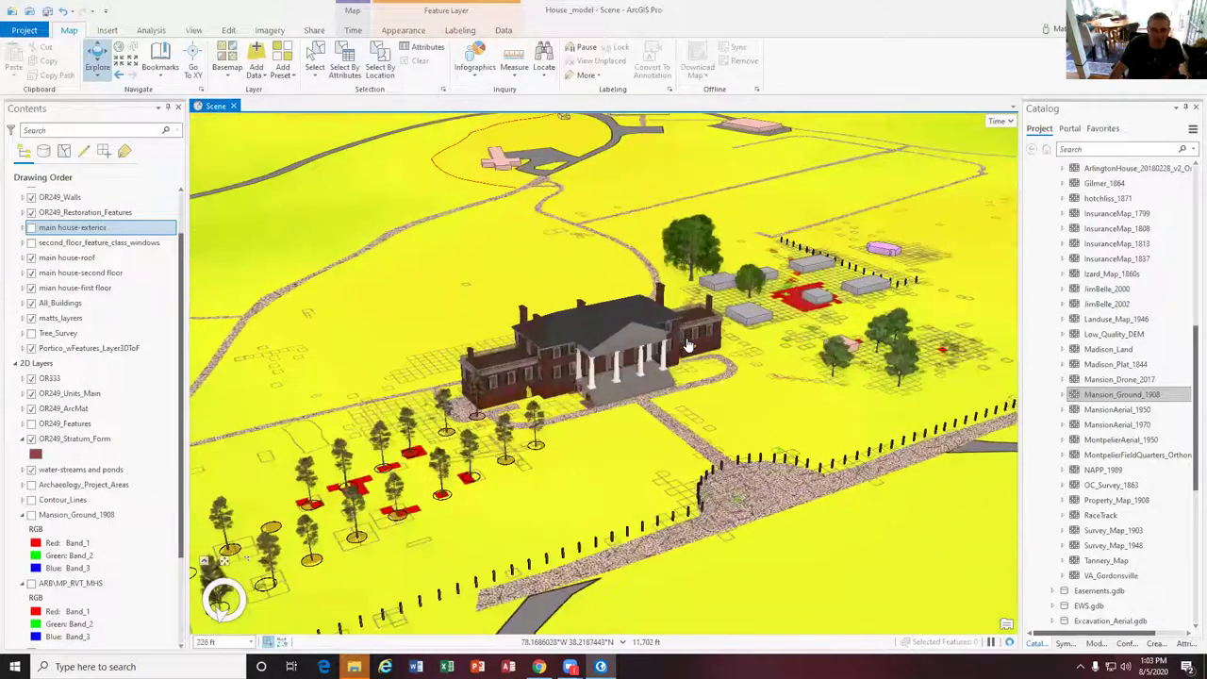
{"action": "scroll", "coordinate": [689, 346], "scroll_direction": "up", "scroll_amount": 5}
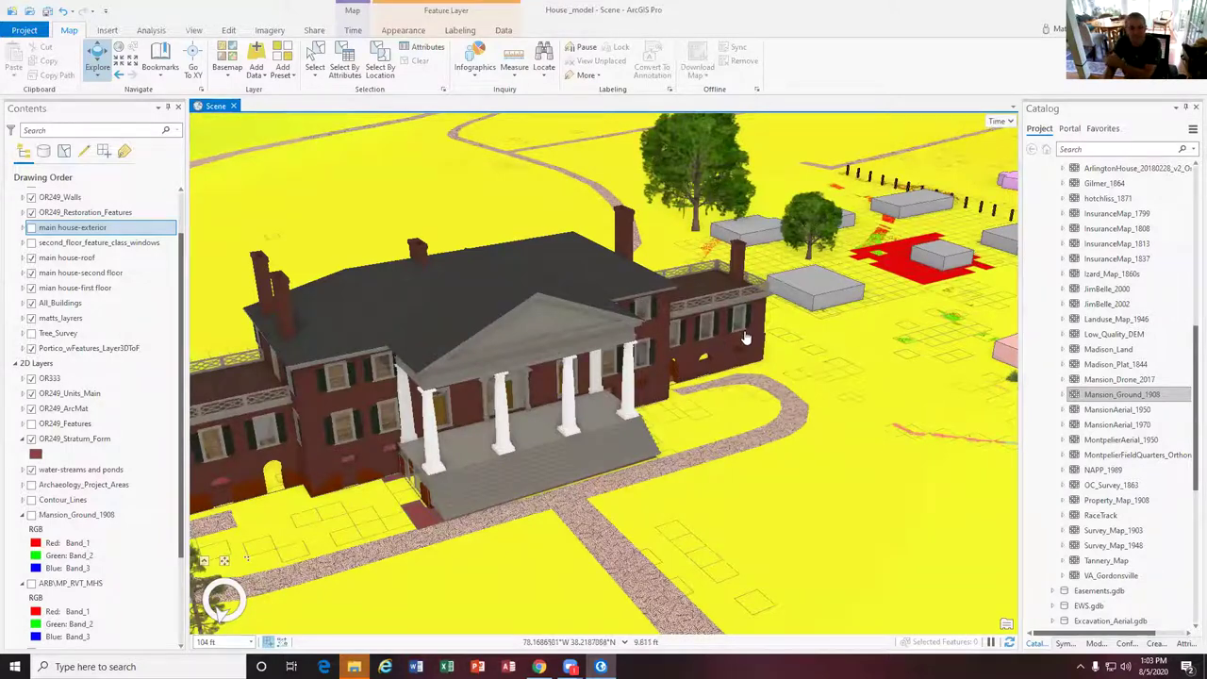
Compare the front facade head-on and from a raised corner, and examine the portico columns and pediment
{"action": "scroll", "coordinate": [682, 347], "scroll_direction": "up", "scroll_amount": 1}
{"action": "middle_click_drag", "start_coordinate": [639, 346], "coordinate": [575, 357]}
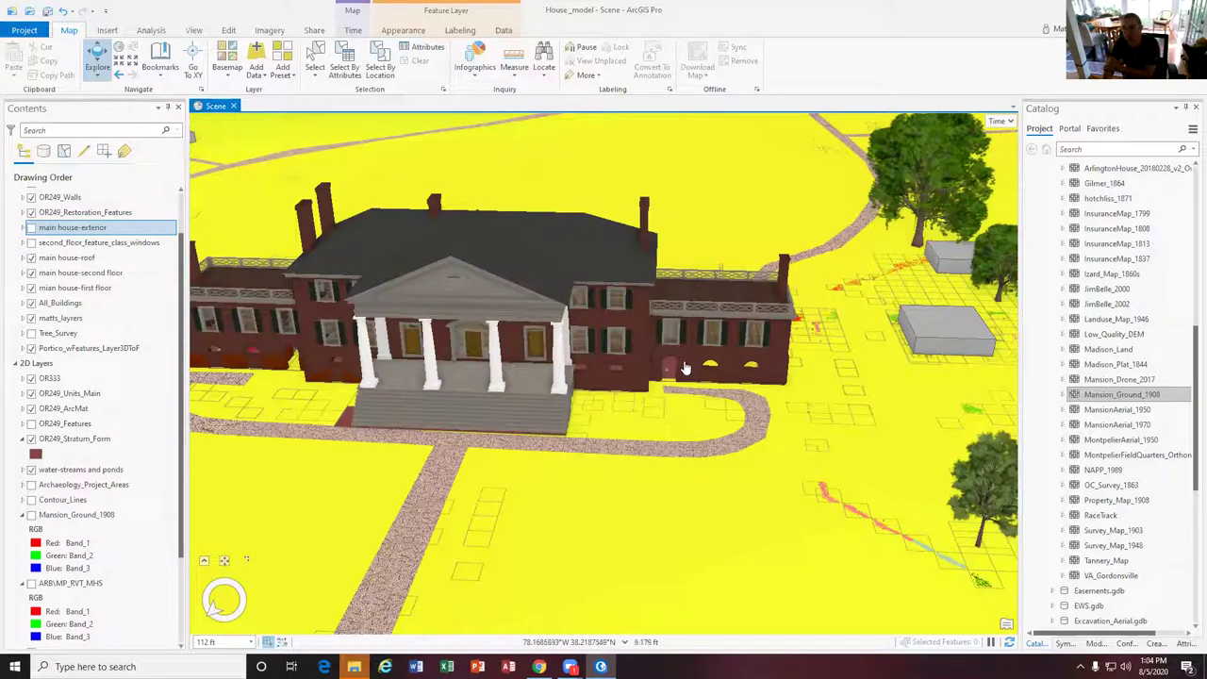
{"action": "mouse_move", "coordinate": [665, 342]}
{"action": "middle_mouse_down"}
{"action": "mouse_move", "coordinate": [564, 348]}
{"action": "mouse_move", "coordinate": [664, 341]}
{"action": "middle_mouse_up"}
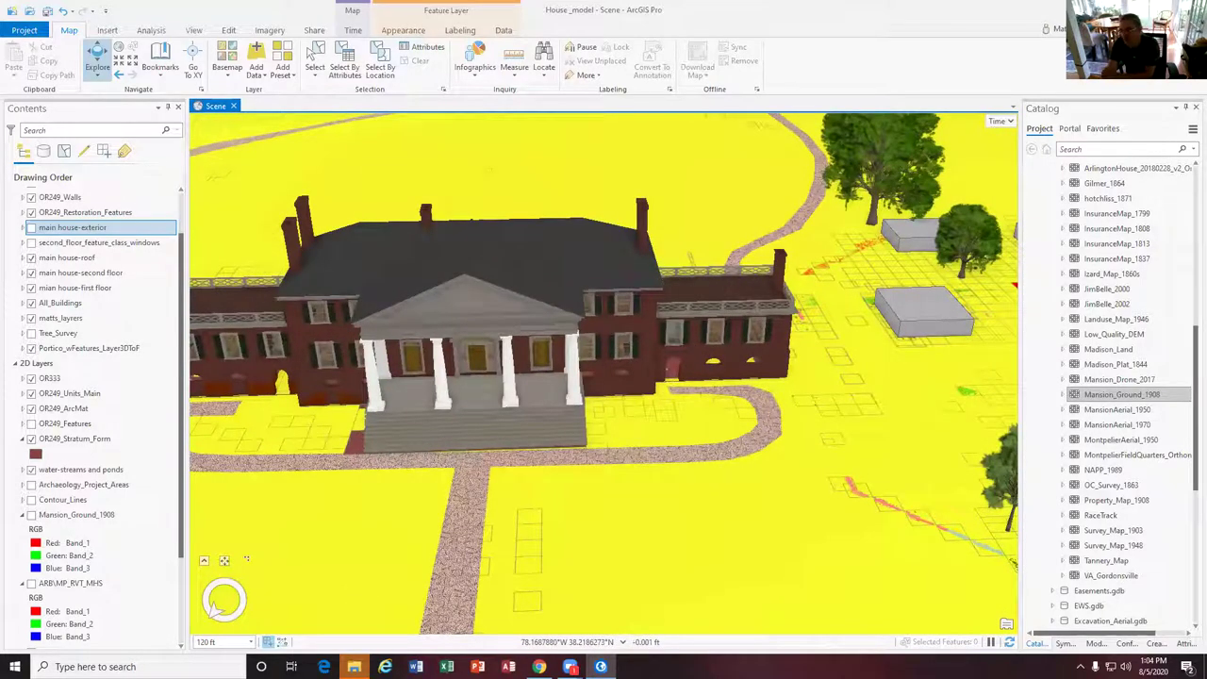
{"action": "middle_click_drag", "start_coordinate": [625, 348], "coordinate": [624, 345]}
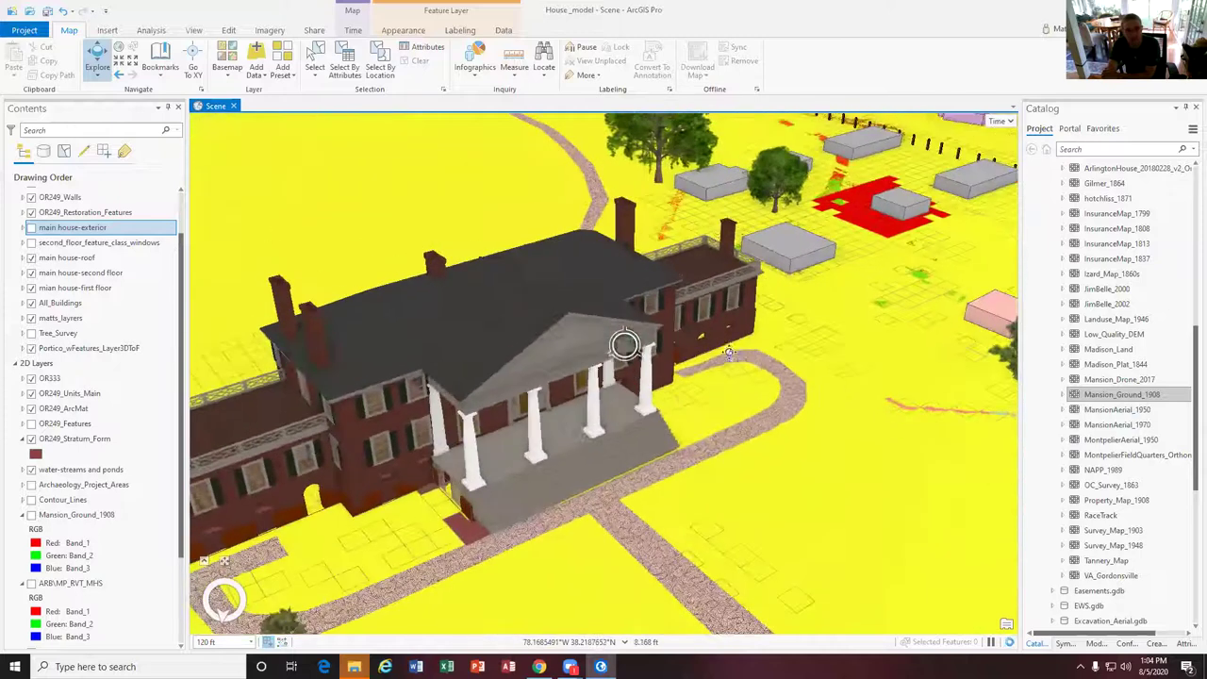
{"action": "scroll", "coordinate": [627, 348], "scroll_direction": "up", "scroll_amount": 5}
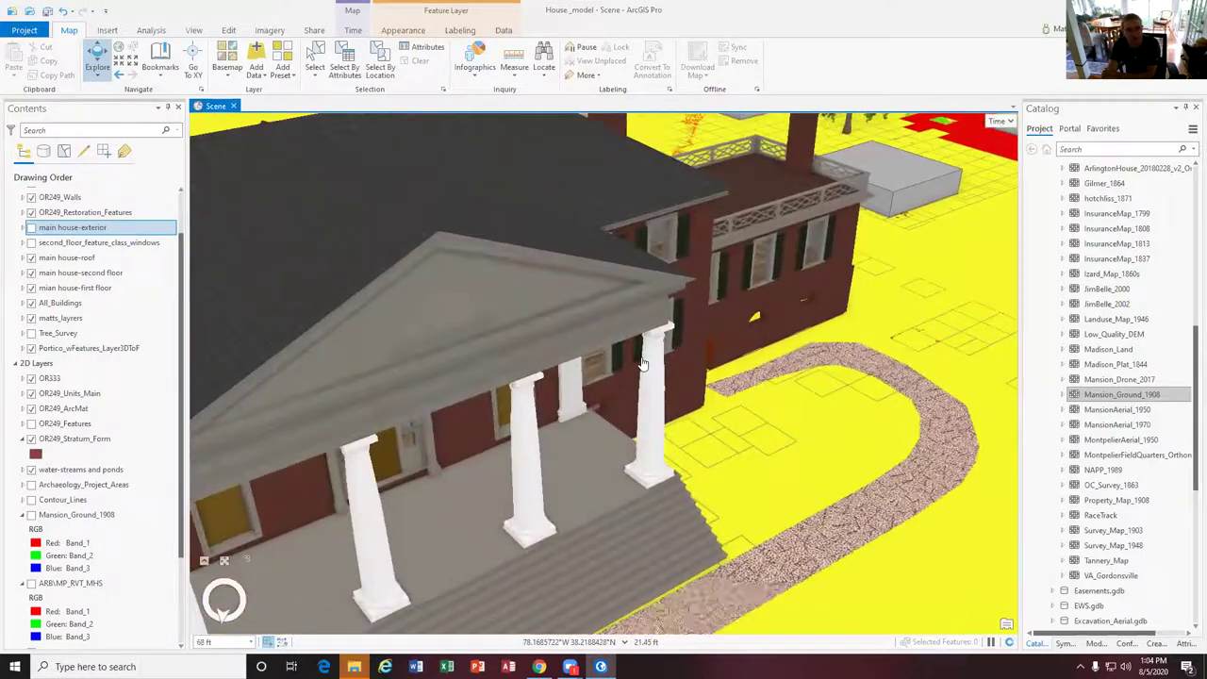
{"action": "scroll", "coordinate": [641, 363], "scroll_direction": "down", "scroll_amount": 2}
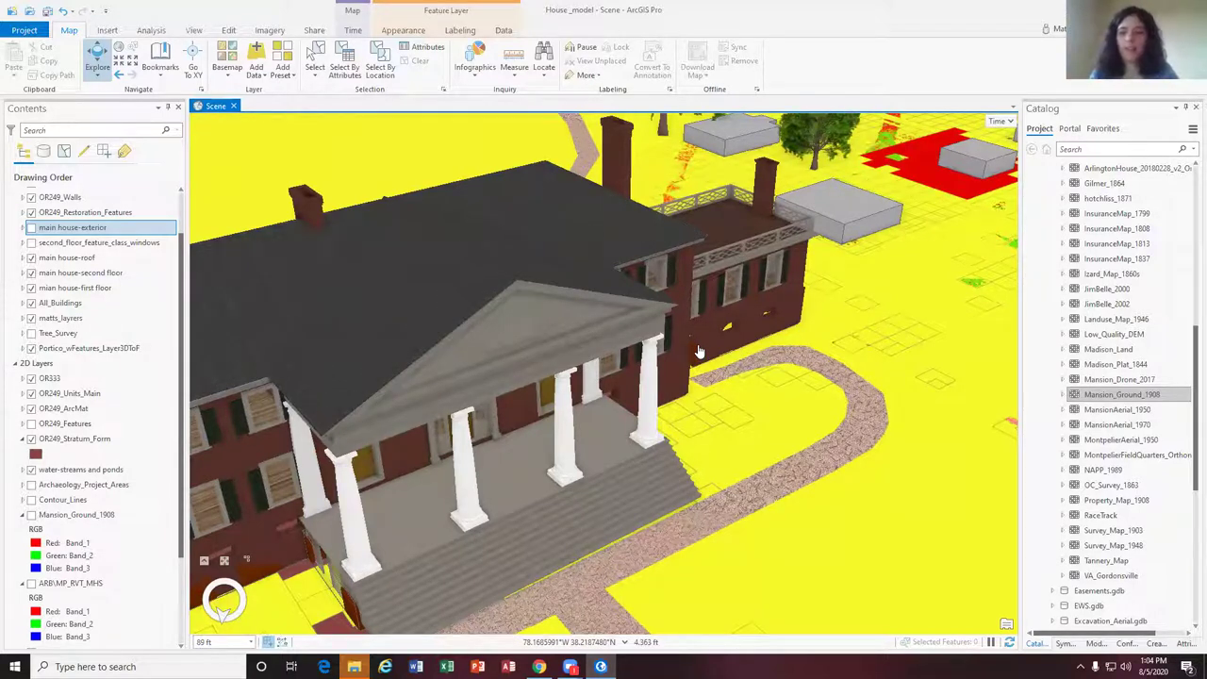
{"action": "key", "text": "XF86AudioRaiseVolume"}
{"action": "key", "text": "XF86AudioRaiseVolume"}
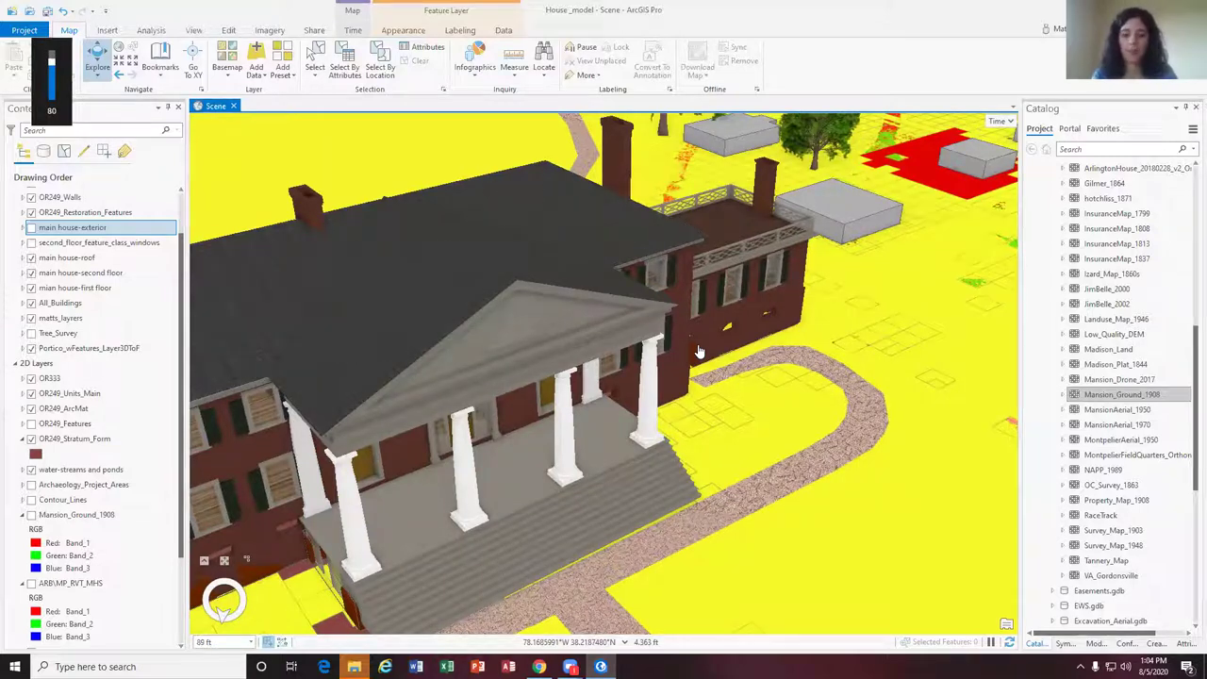
{"action": "key", "text": "XF86AudioLowerVolume"}
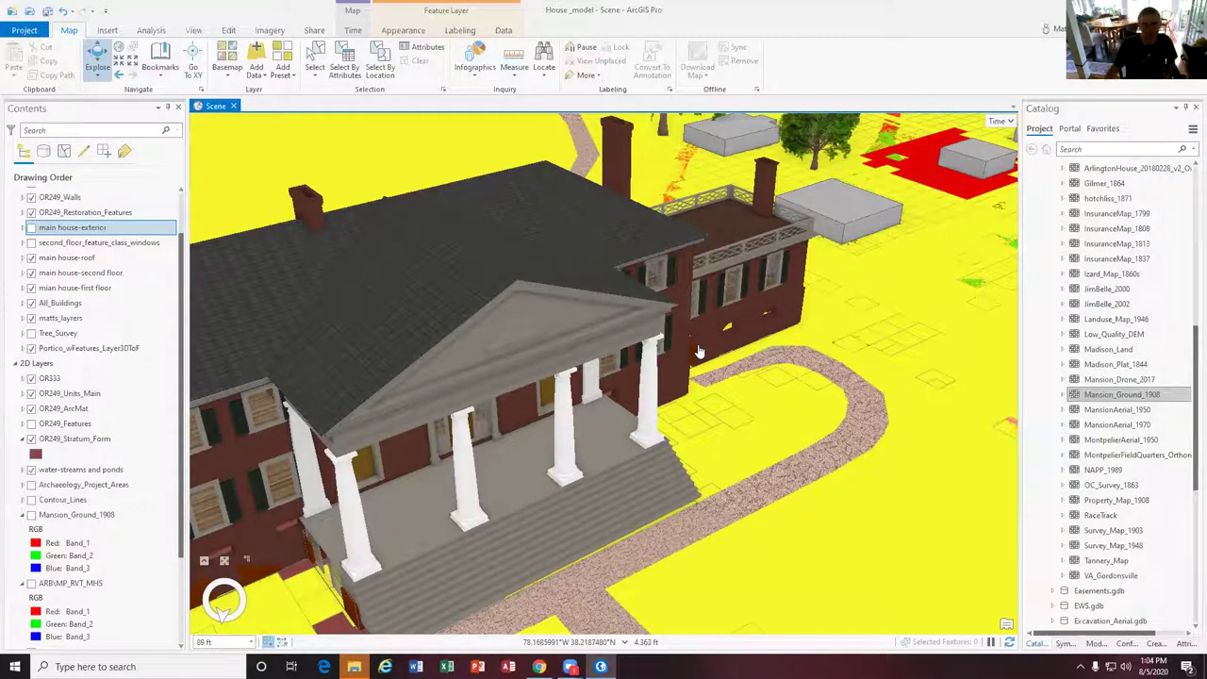
Examine the yard's building blocks, excavation grid squares and red-shaded area at an angle and from directly overhead
{"action": "scroll", "coordinate": [830, 271], "scroll_direction": "down", "scroll_amount": 3}
{"action": "left_click_drag", "start_coordinate": [837, 266], "coordinate": [779, 405]}
{"action": "left_click", "coordinate": [768, 396]}
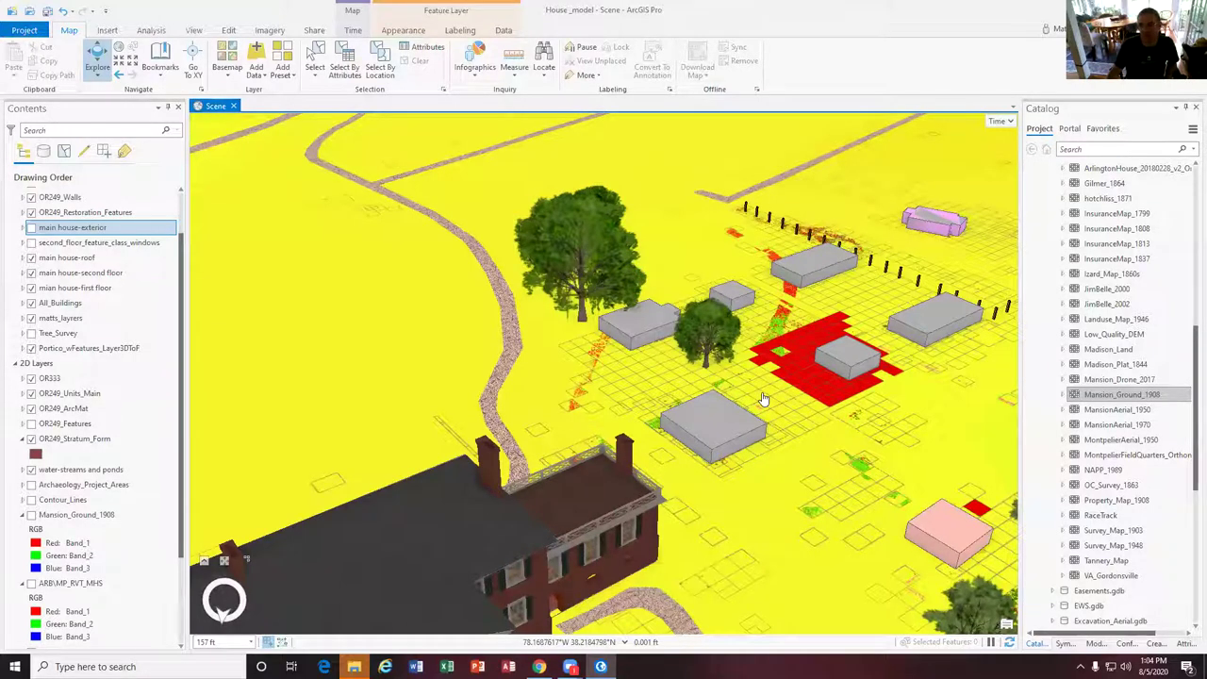
{"action": "mouse_move", "coordinate": [767, 390]}
{"action": "middle_mouse_down"}
{"action": "mouse_move", "coordinate": [837, 507]}
{"action": "mouse_move", "coordinate": [895, 506]}
{"action": "mouse_move", "coordinate": [751, 387]}
{"action": "mouse_move", "coordinate": [755, 396]}
{"action": "middle_mouse_up"}
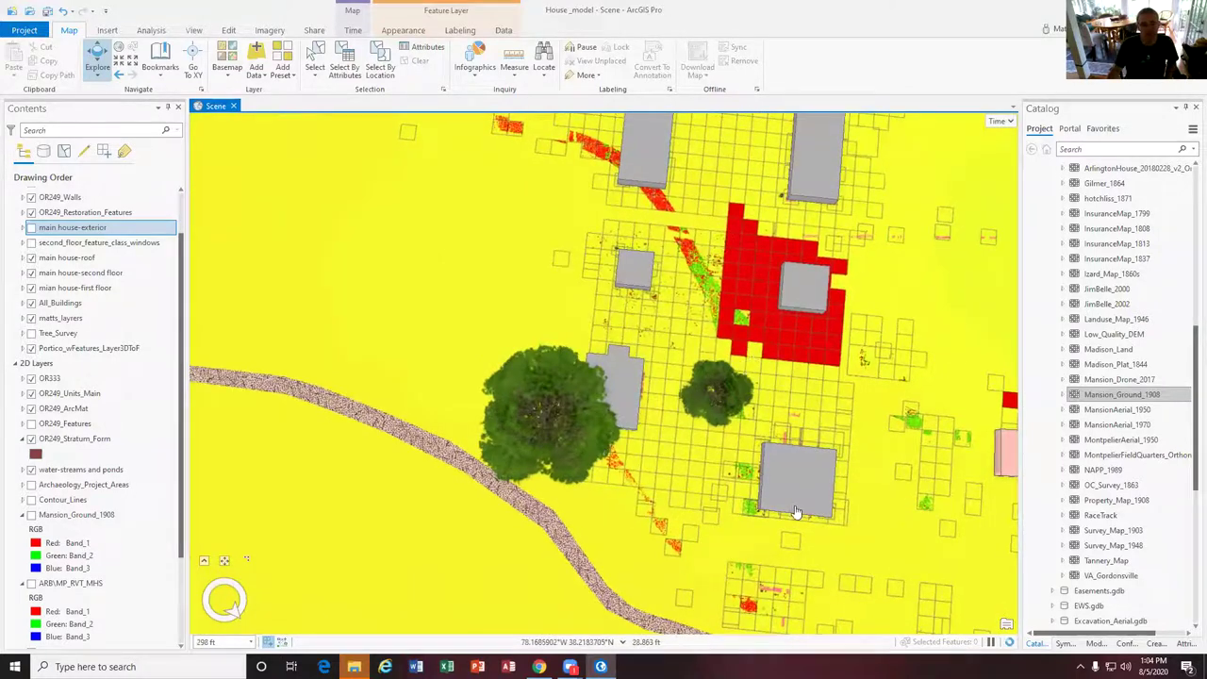
{"action": "left_click_drag", "start_coordinate": [783, 269], "coordinate": [769, 450]}
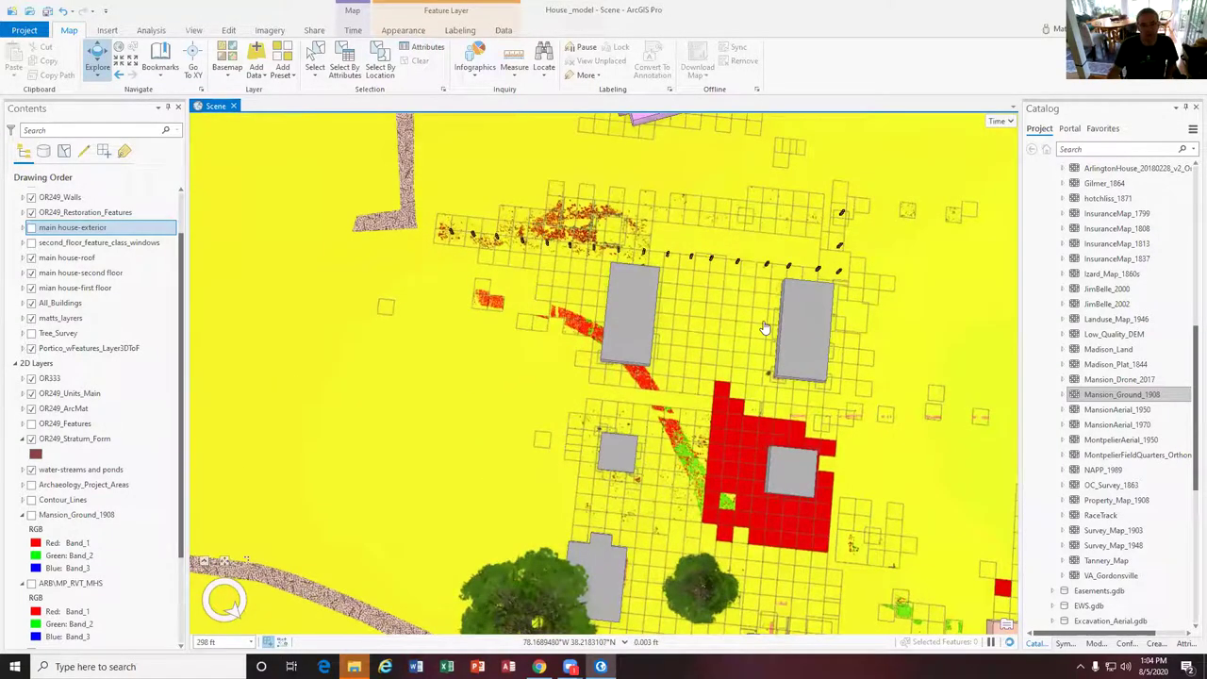
{"action": "scroll", "coordinate": [766, 329], "scroll_direction": "down", "scroll_amount": 3}
{"action": "scroll", "coordinate": [771, 328], "scroll_direction": "up", "scroll_amount": 3}
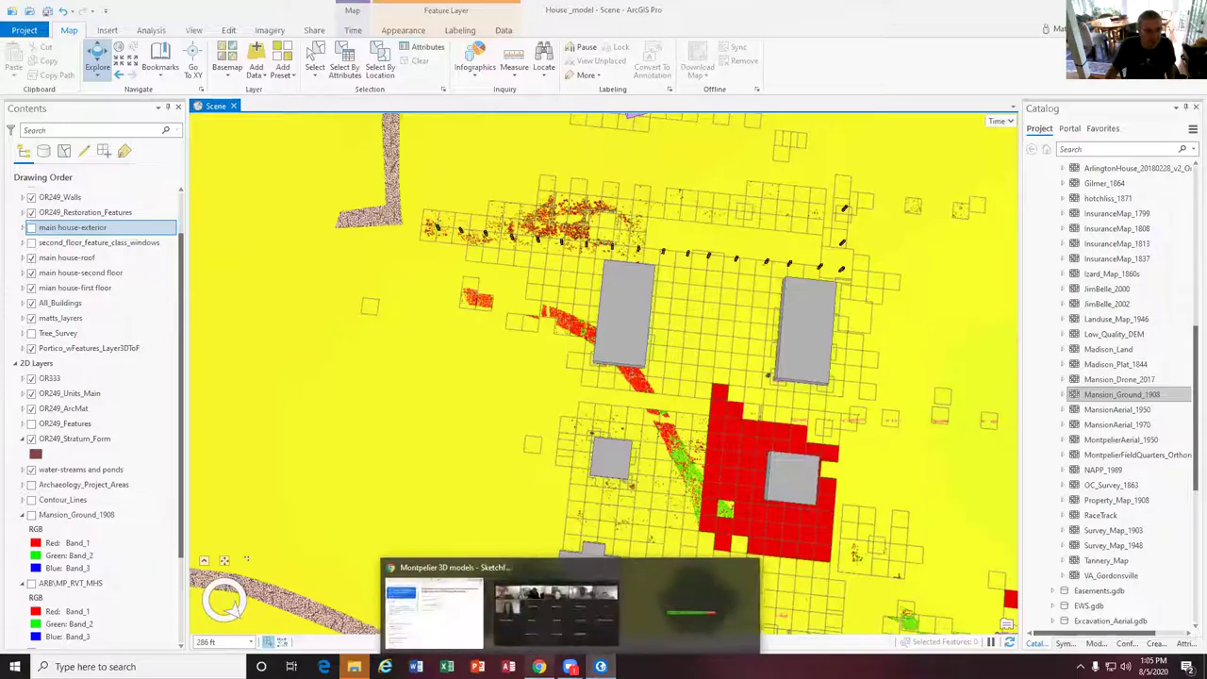
Switch to Chrome and open the ArcGIS Online item "MDS 10ft Grids for Overseer STP Dashboard" in a new tab by searching for dashboard
{"action": "left_click", "coordinate": [538, 666]}
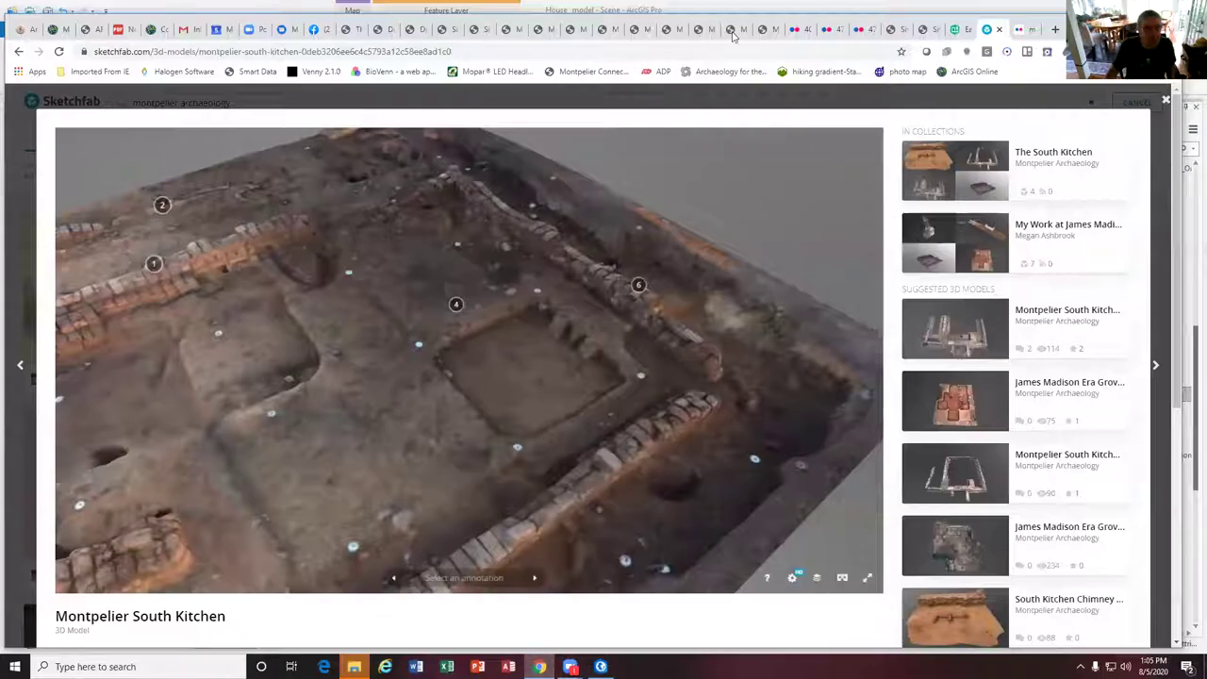
{"action": "left_click", "coordinate": [1056, 29]}
{"action": "type", "text": "dash"}
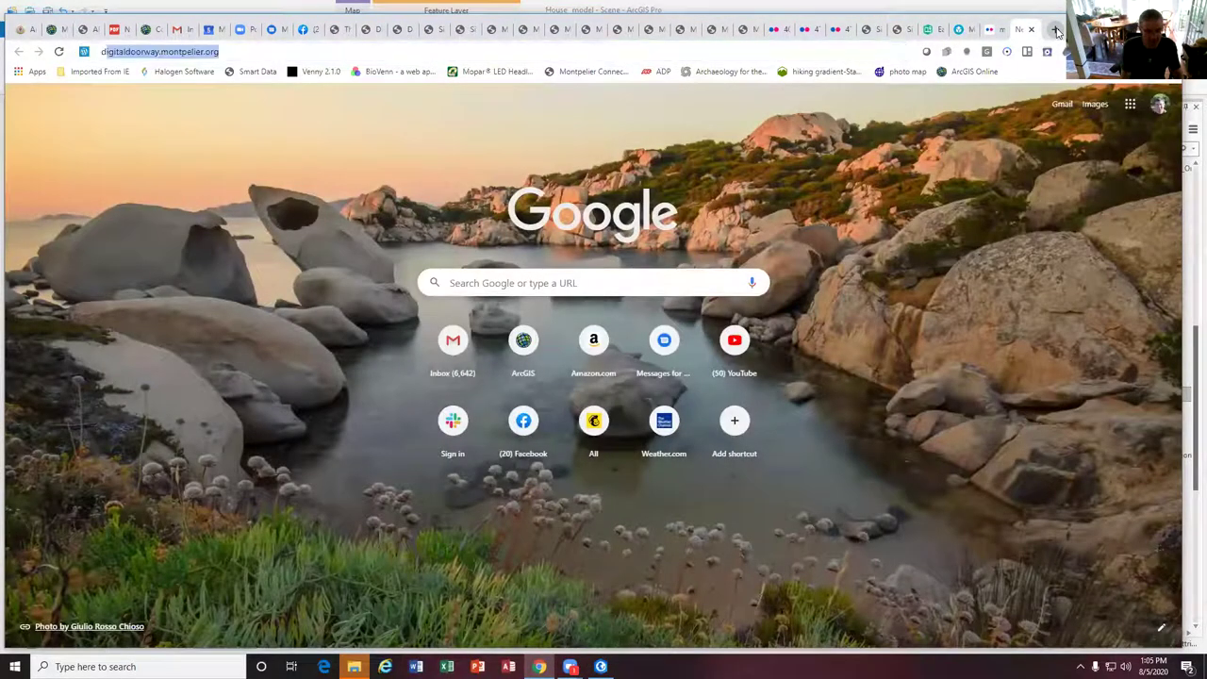
{"action": "type", "text": "board"}
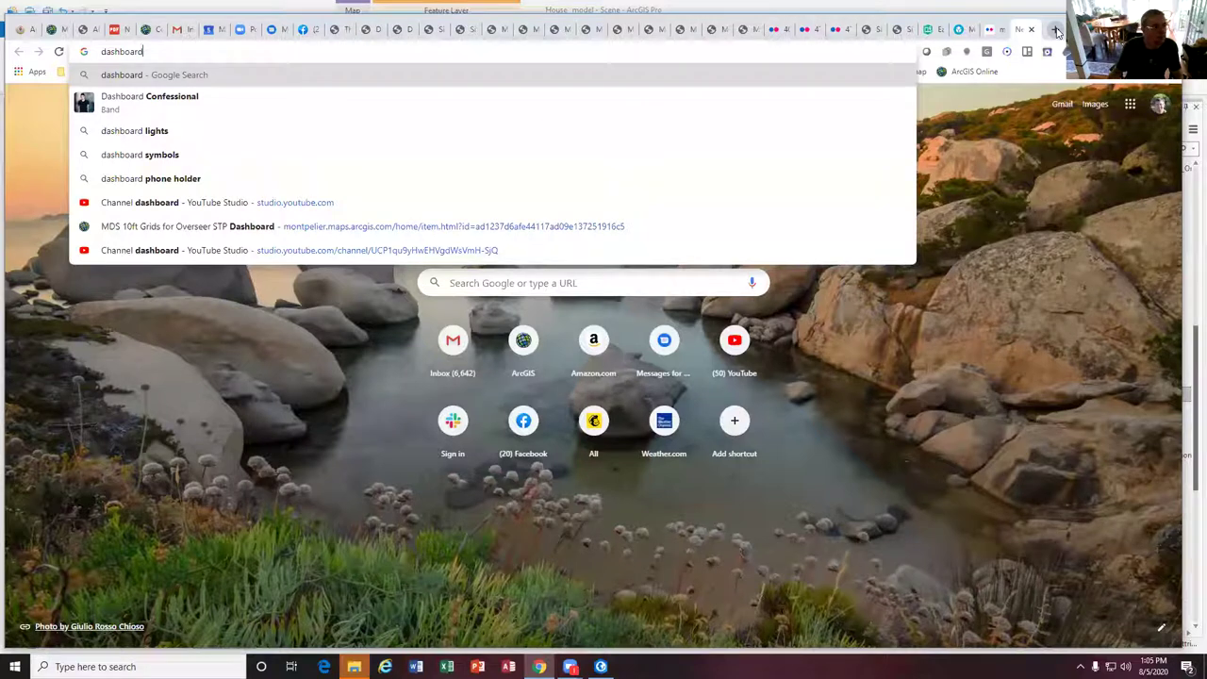
{"action": "left_click", "coordinate": [336, 226]}
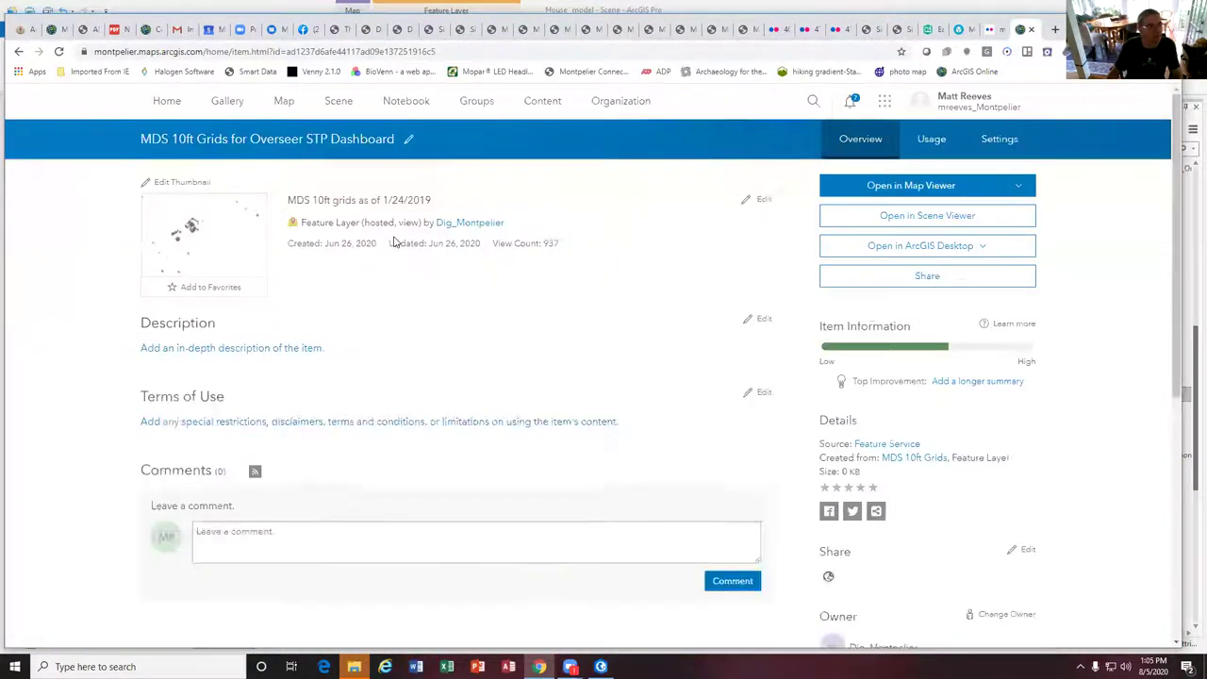
{"action": "mouse_move", "coordinate": [200, 229]}
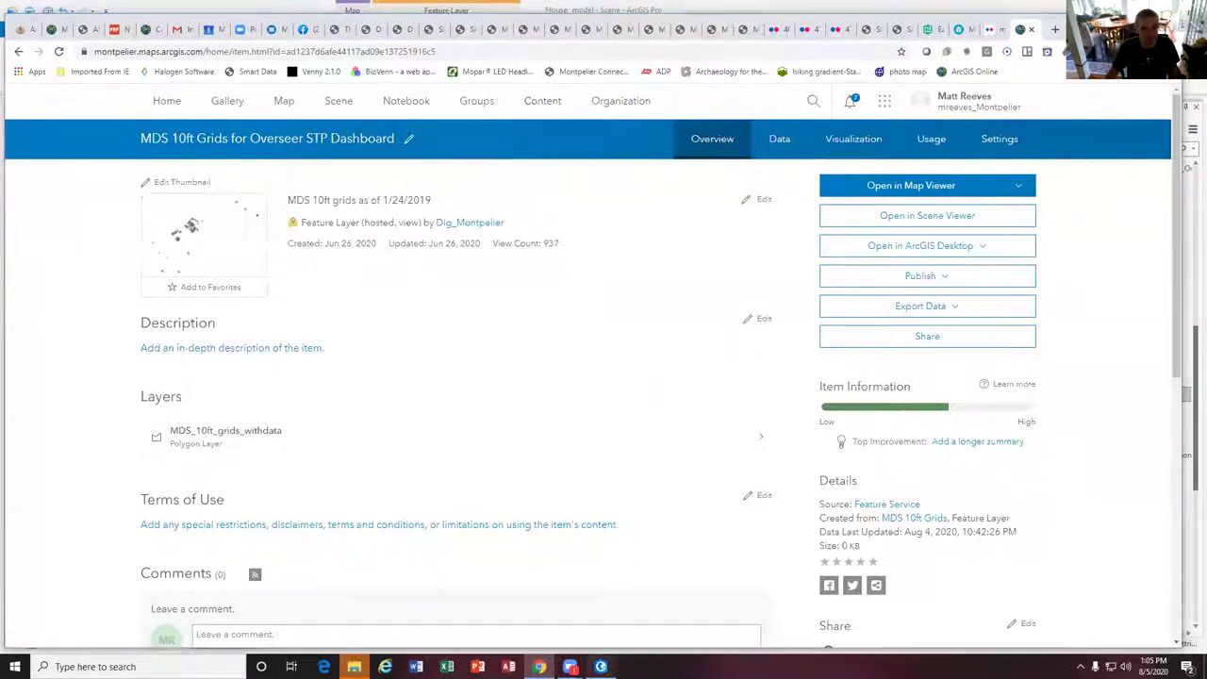
Switch back to ArcGIS Pro and view the house, yard buildings and excavation grids from overhead and from a raised angle
{"action": "left_click", "coordinate": [601, 667]}
{"action": "scroll", "coordinate": [609, 463], "scroll_direction": "down", "scroll_amount": 10}
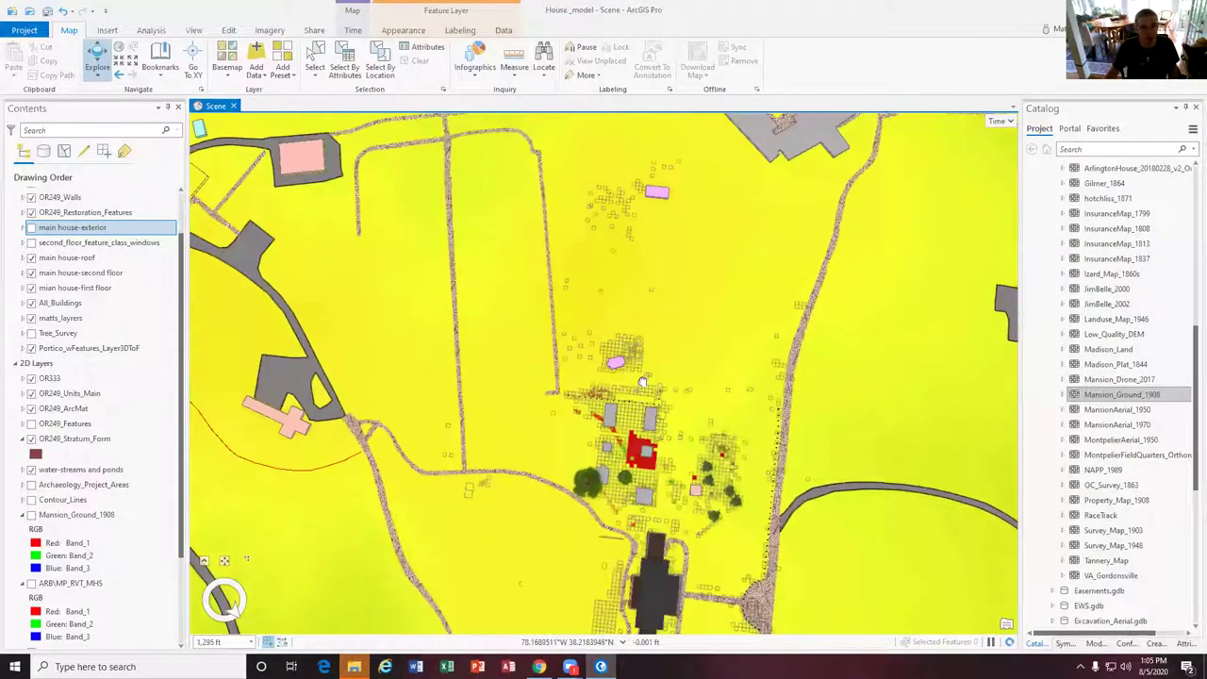
{"action": "scroll", "coordinate": [622, 308], "scroll_direction": "up", "scroll_amount": 4}
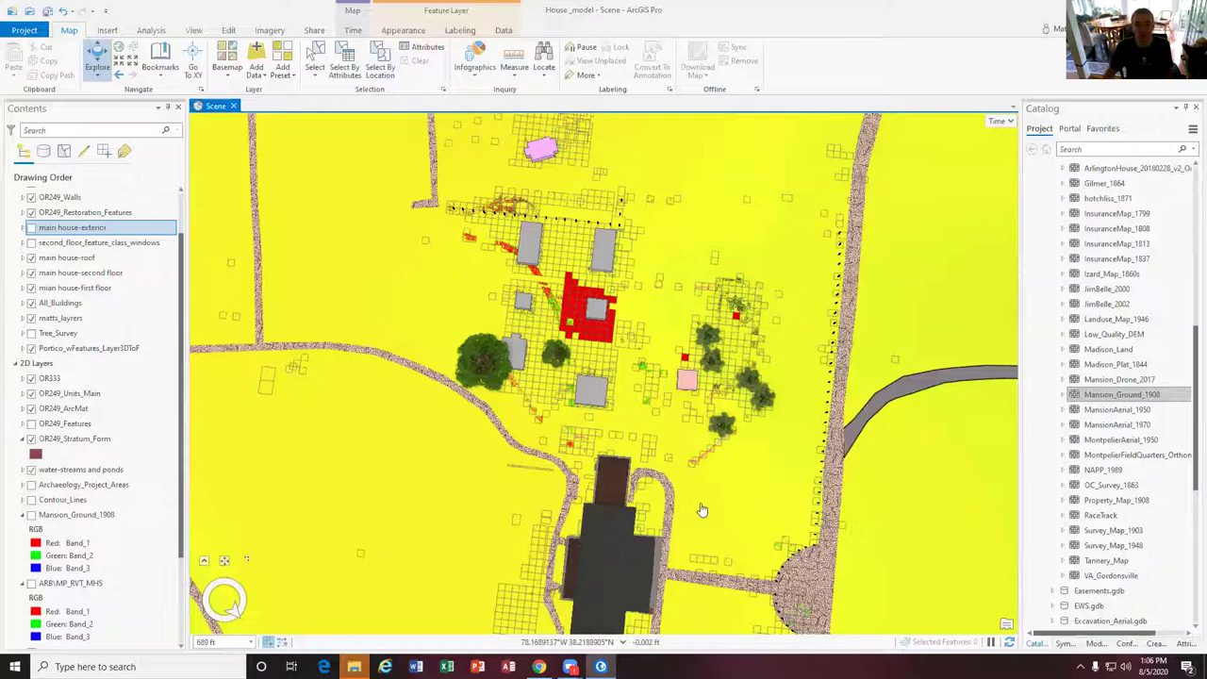
{"action": "middle_click_drag", "start_coordinate": [703, 509], "coordinate": [610, 343]}
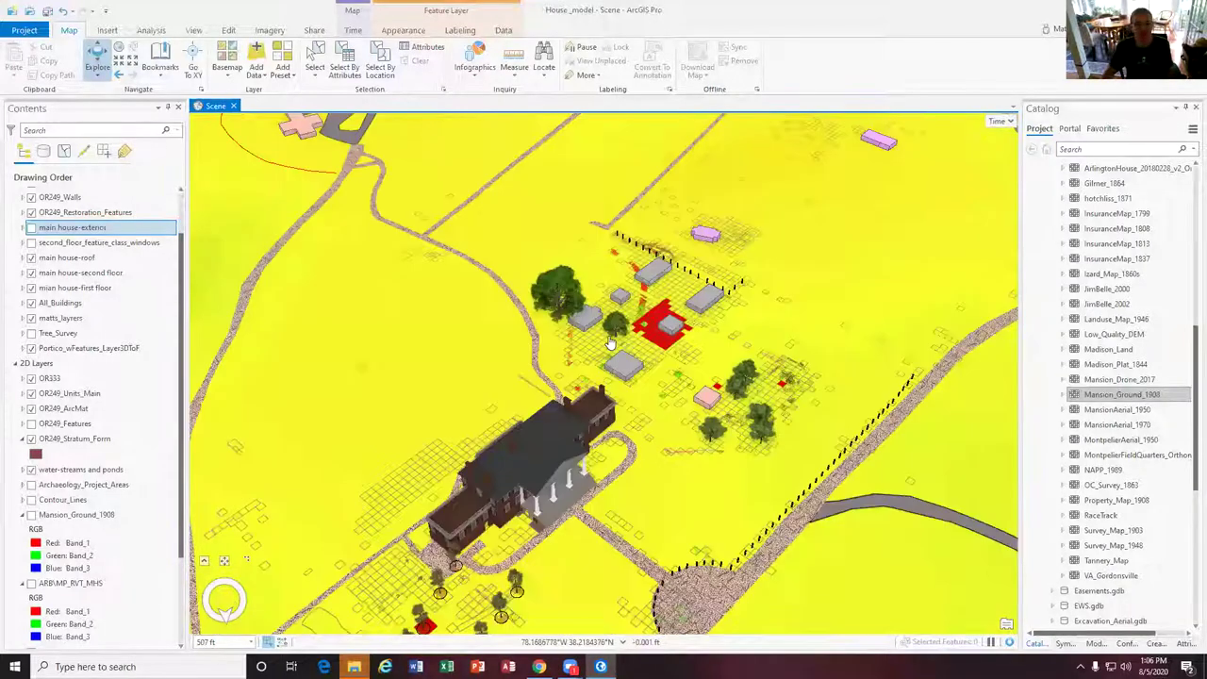
{"action": "scroll", "coordinate": [610, 343], "scroll_direction": "up", "scroll_amount": 2}
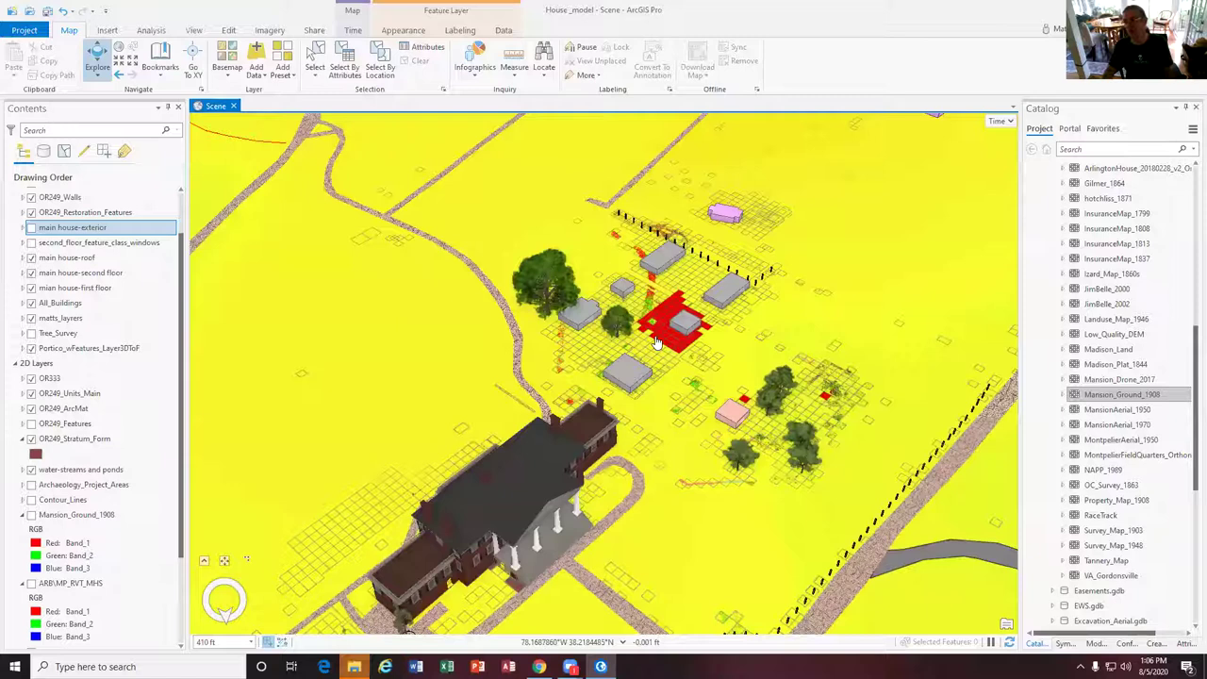